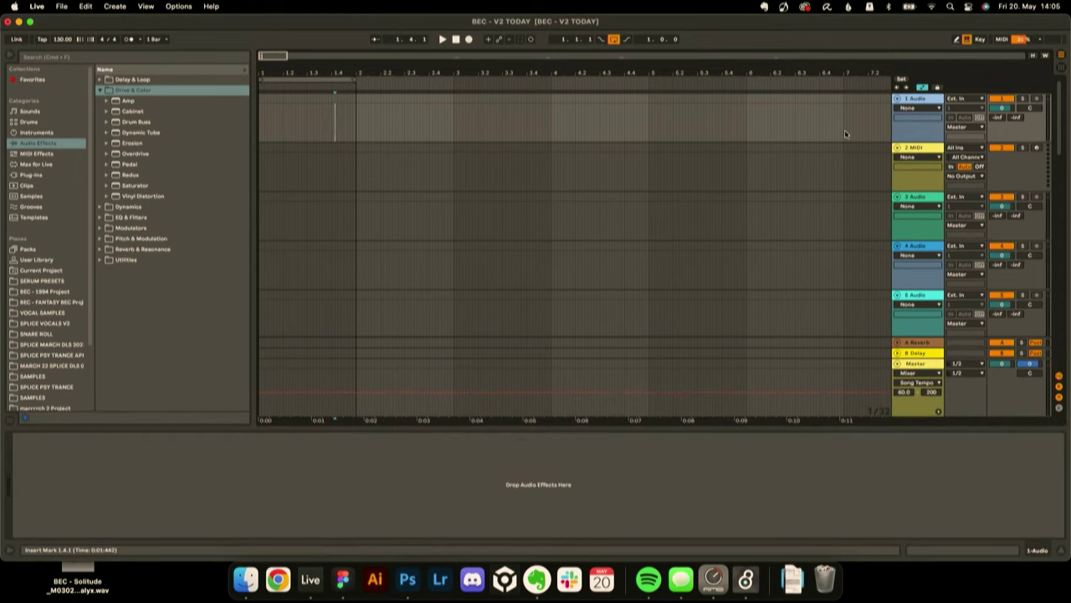
- Insert a new MIDI track and move it above the first audio track
{"action": "right_click", "coordinate": [932, 110]}
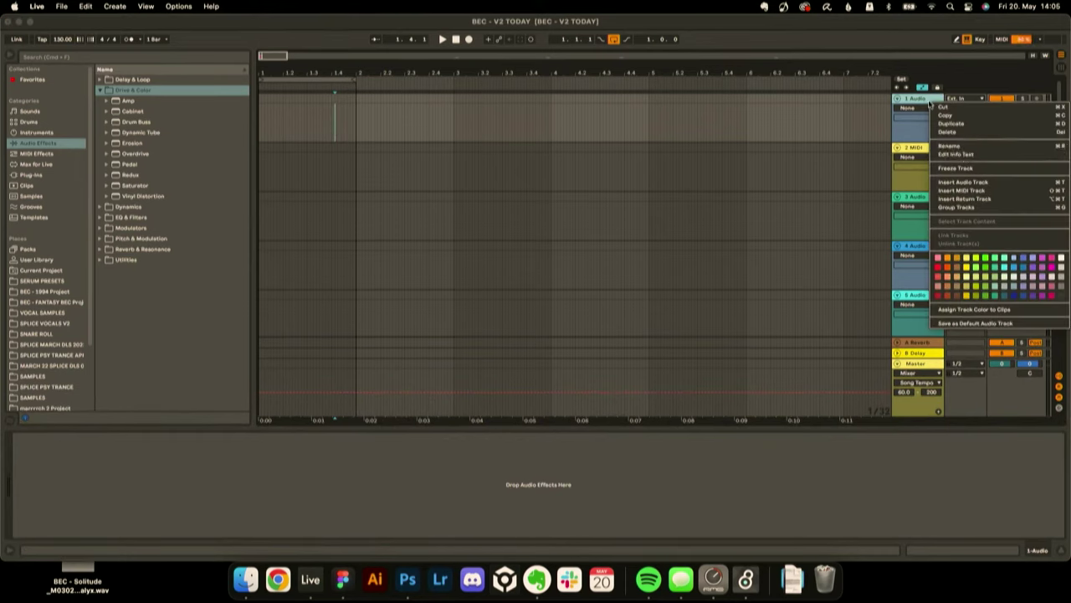
{"action": "left_click", "coordinate": [963, 192]}
{"action": "left_click_drag", "start_coordinate": [915, 151], "coordinate": [912, 100]}
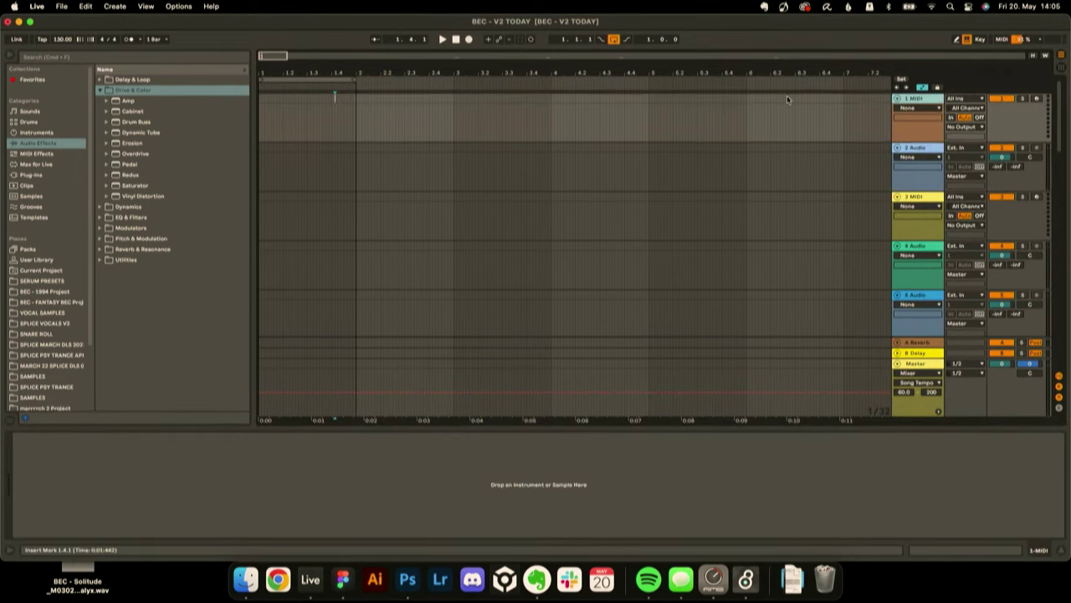
- Find the Kick 2 plug-in and load it on the new MIDI track
{"action": "left_click", "coordinate": [57, 175]}
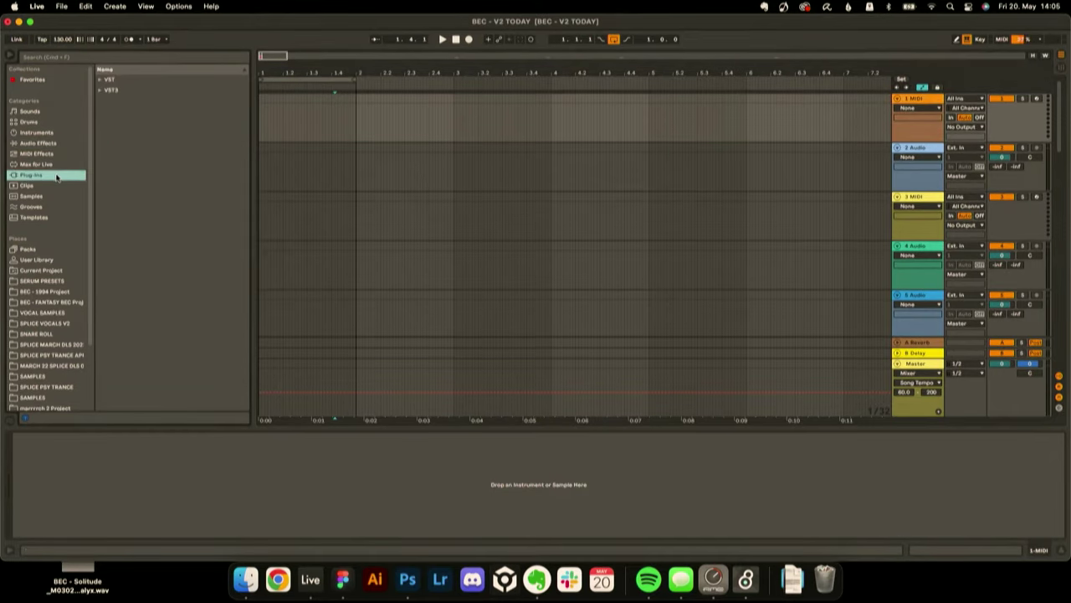
{"action": "left_click", "coordinate": [67, 58]}
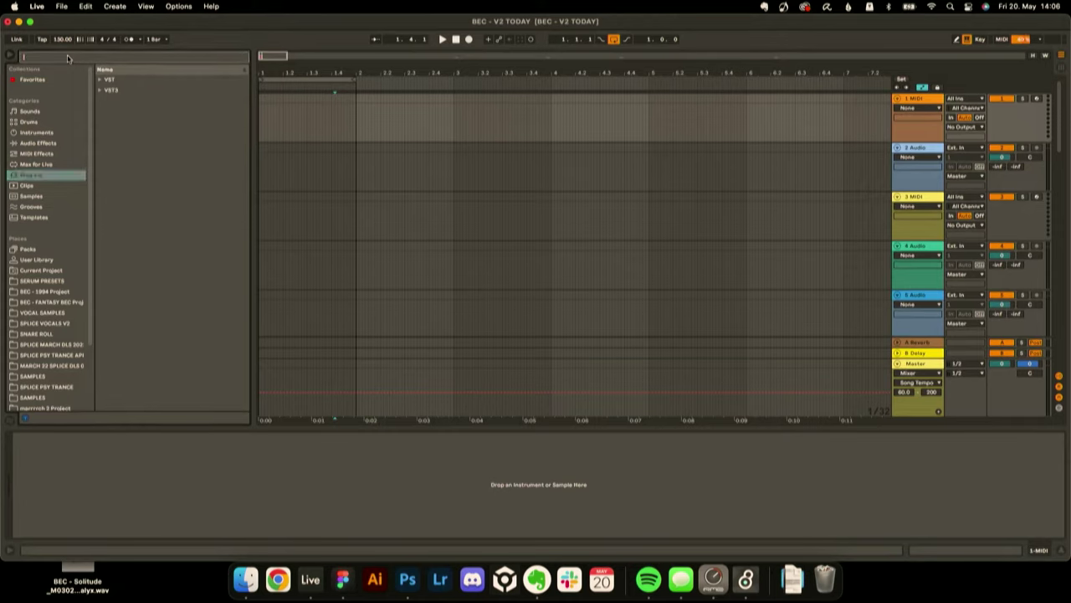
{"action": "type", "text": "kick2"}
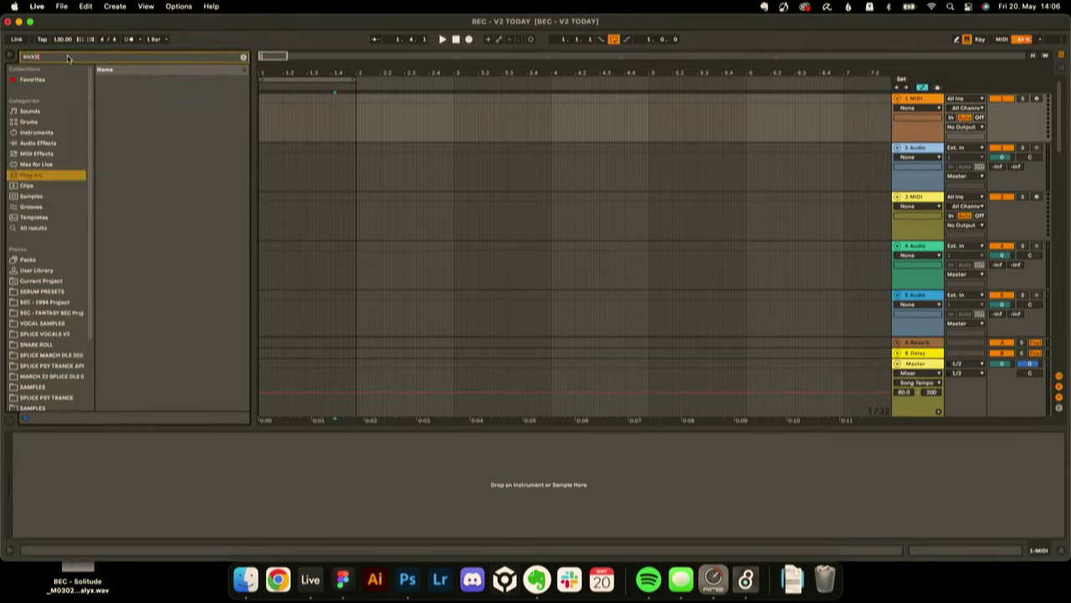
{"action": "left_click", "coordinate": [100, 80]}
{"action": "double_click", "coordinate": [130, 94]}
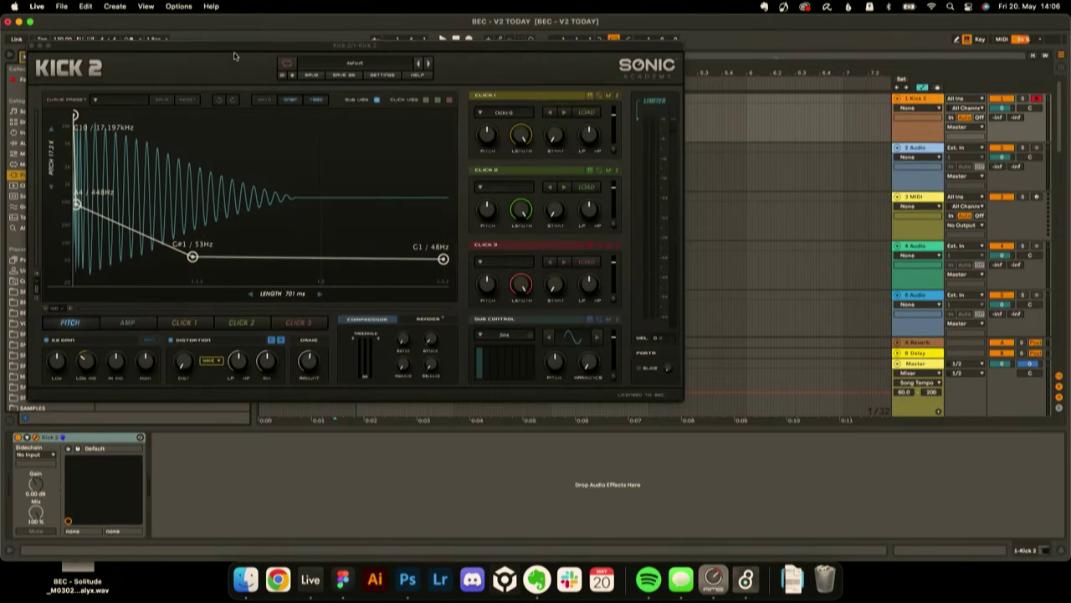
{"action": "left_click_drag", "start_coordinate": [296, 52], "coordinate": [428, 164]}
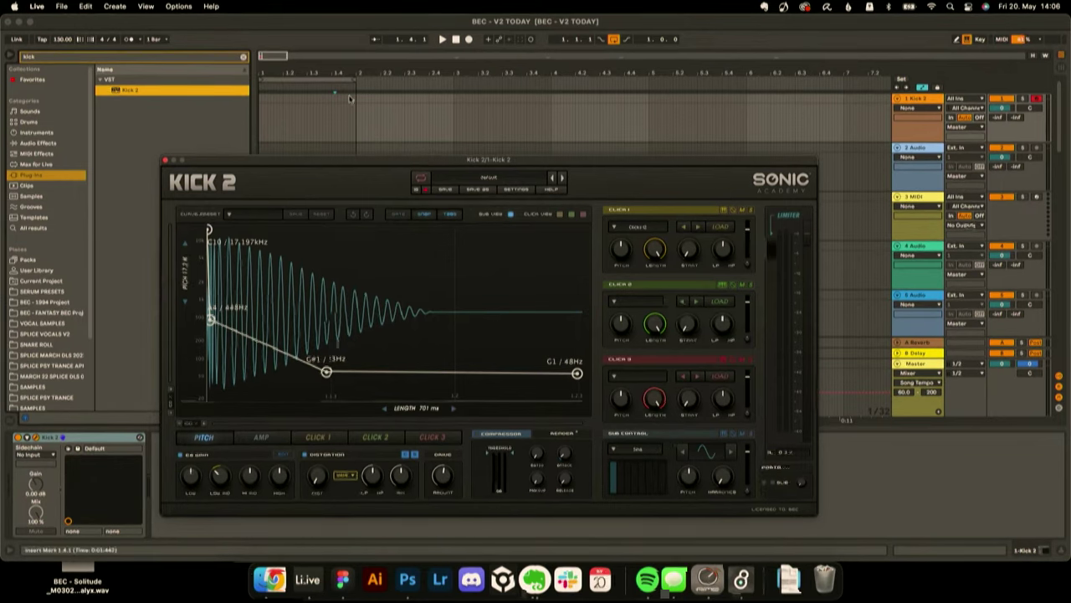
- Set the arrangement grid to 1/4 and insert an empty one-bar MIDI clip at bar 1 on the Kick 2 track
{"action": "left_click_drag", "start_coordinate": [322, 69], "coordinate": [361, 267]}
{"action": "right_click", "coordinate": [339, 134]}
{"action": "left_click", "coordinate": [358, 226]}
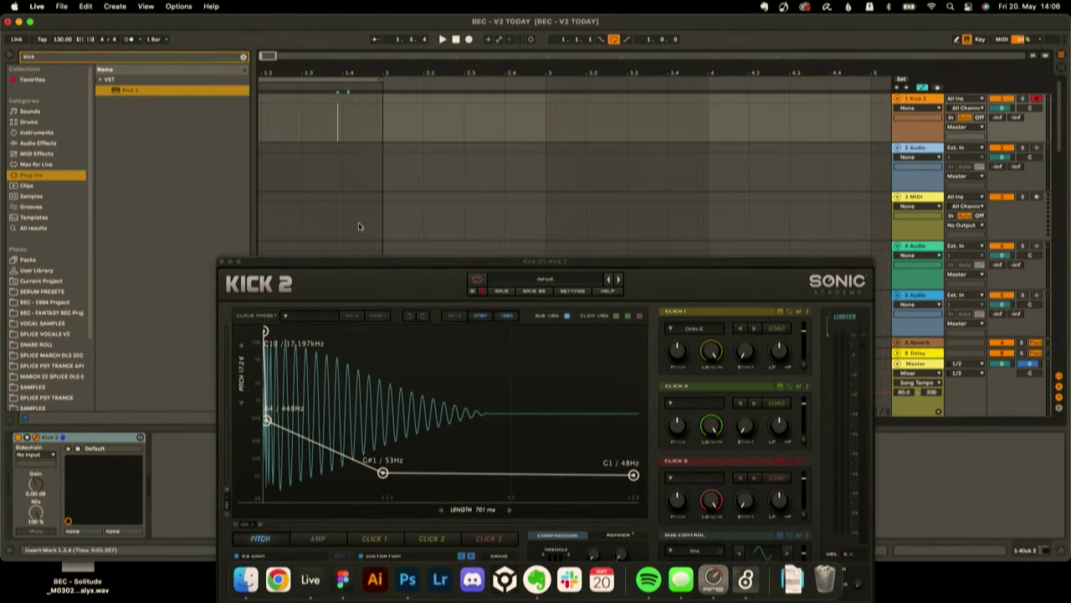
{"action": "left_click_drag", "start_coordinate": [355, 73], "coordinate": [308, 8]}
{"action": "left_click", "coordinate": [303, 82]}
{"action": "left_click_drag", "start_coordinate": [302, 81], "coordinate": [475, 81]}
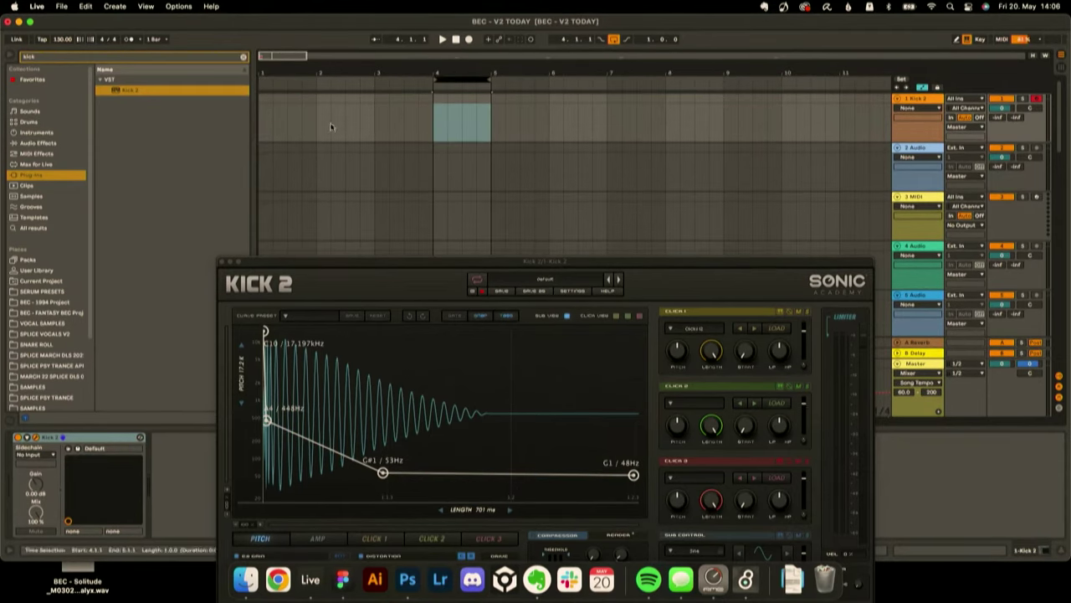
{"action": "scroll", "coordinate": [361, 118], "scroll_direction": "up", "scroll_amount": 3}
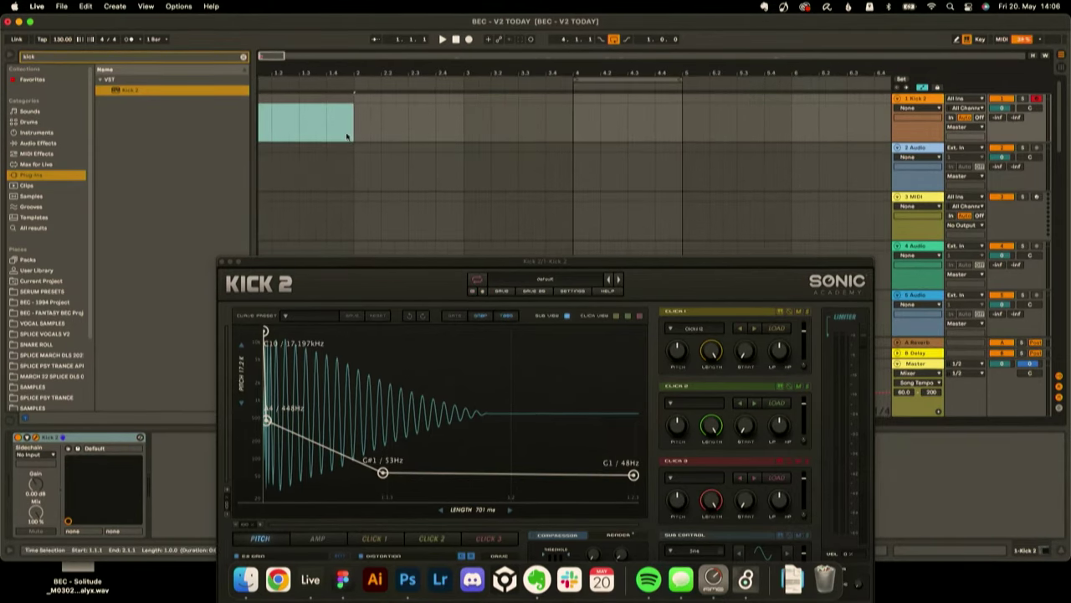
{"action": "right_click", "coordinate": [280, 113]}
{"action": "left_click", "coordinate": [326, 179]}
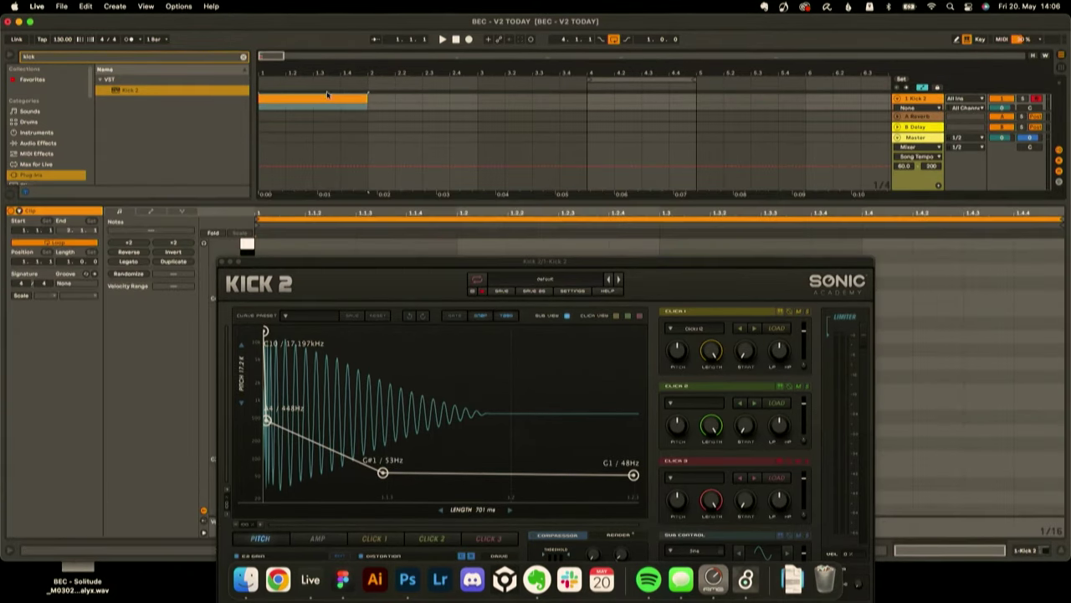
- Add a G2 note at the very start of the kick clip, keeping the plug-in window clear of the note editor
{"action": "left_click_drag", "start_coordinate": [316, 267], "coordinate": [713, 162]}
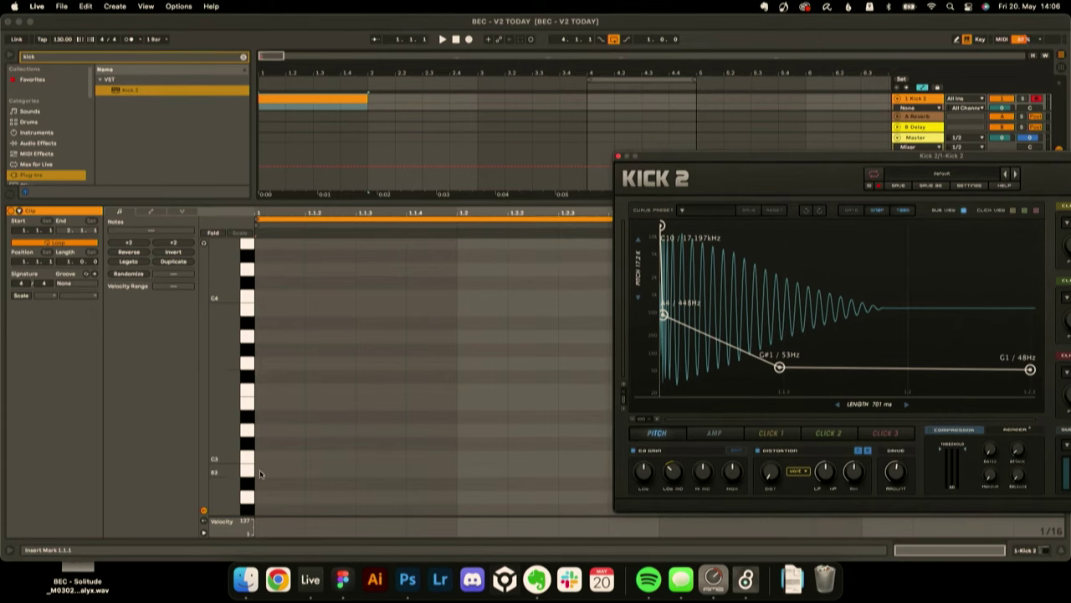
{"action": "scroll", "coordinate": [259, 470], "scroll_direction": "down", "scroll_amount": 2}
{"action": "scroll", "coordinate": [259, 452], "scroll_direction": "down", "scroll_amount": 4}
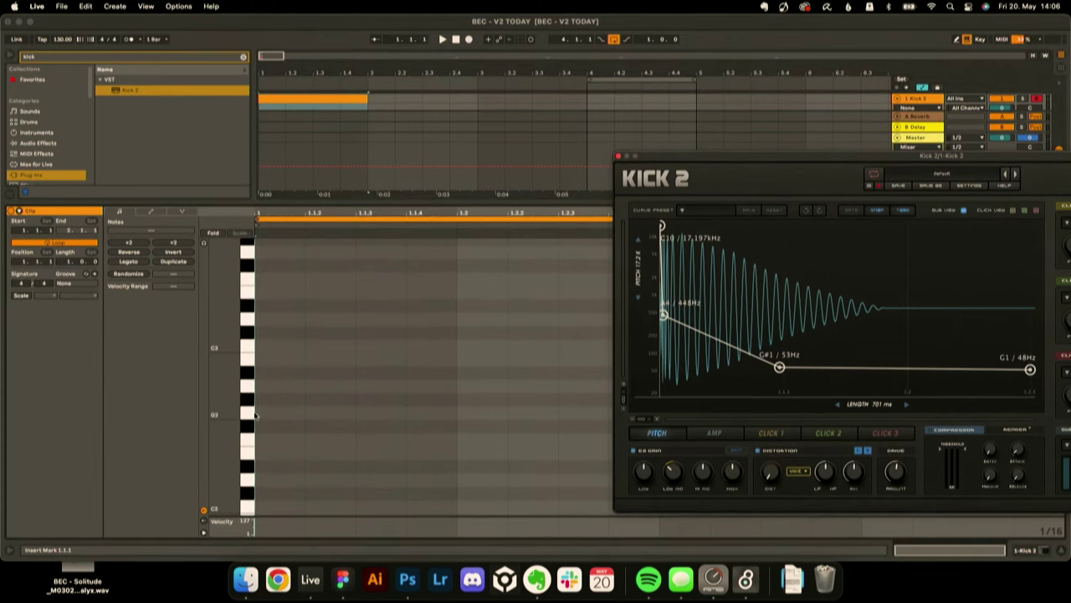
{"action": "double_click", "coordinate": [258, 414]}
{"action": "left_click_drag", "start_coordinate": [445, 449], "coordinate": [259, 352]}
{"action": "left_click_drag", "start_coordinate": [702, 156], "coordinate": [579, 3]}
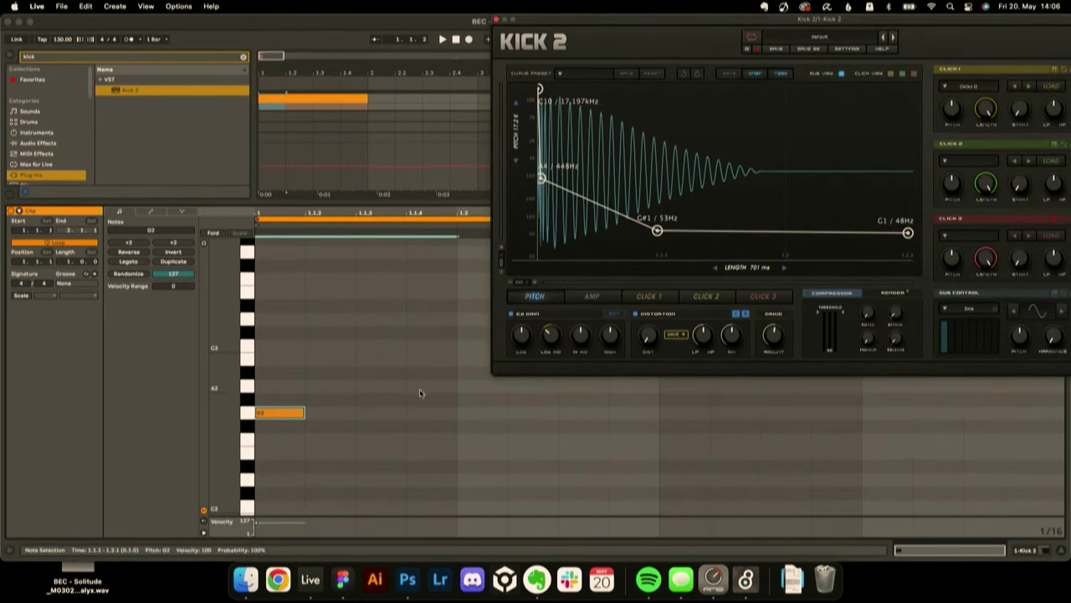
- Duplicate the G2 note onto beats 2, 3 and 4 to make a four-to-the-floor kick pattern
{"action": "left_click_drag", "start_coordinate": [455, 374], "coordinate": [209, 482]}
{"action": "key", "text": "super+d"}
{"action": "key", "text": "super+d"}
{"action": "key", "text": "super+d"}
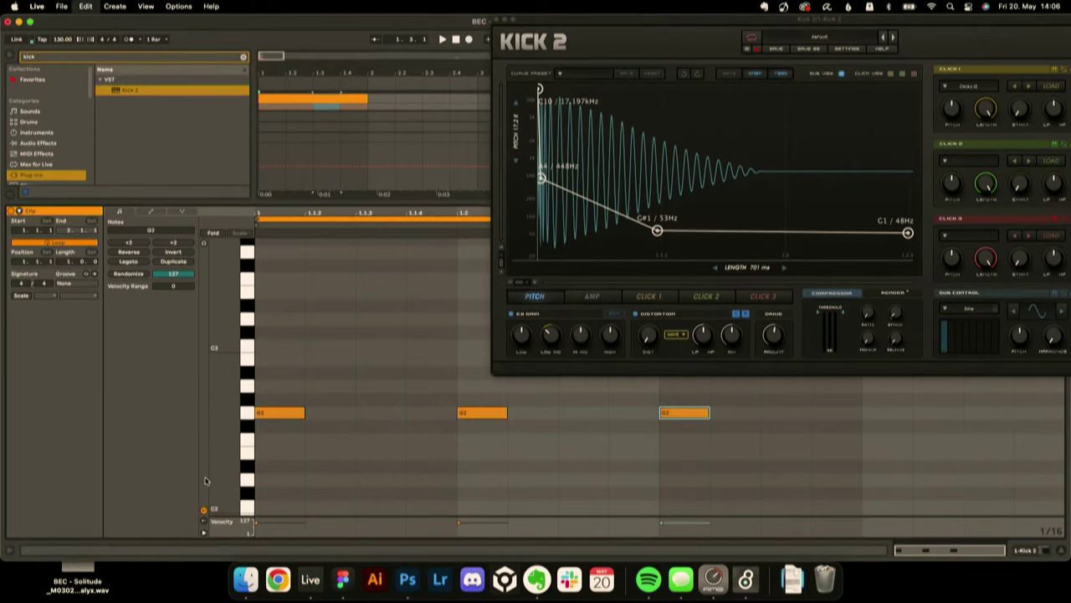
{"action": "left_click_drag", "start_coordinate": [346, 202], "coordinate": [345, 375]}
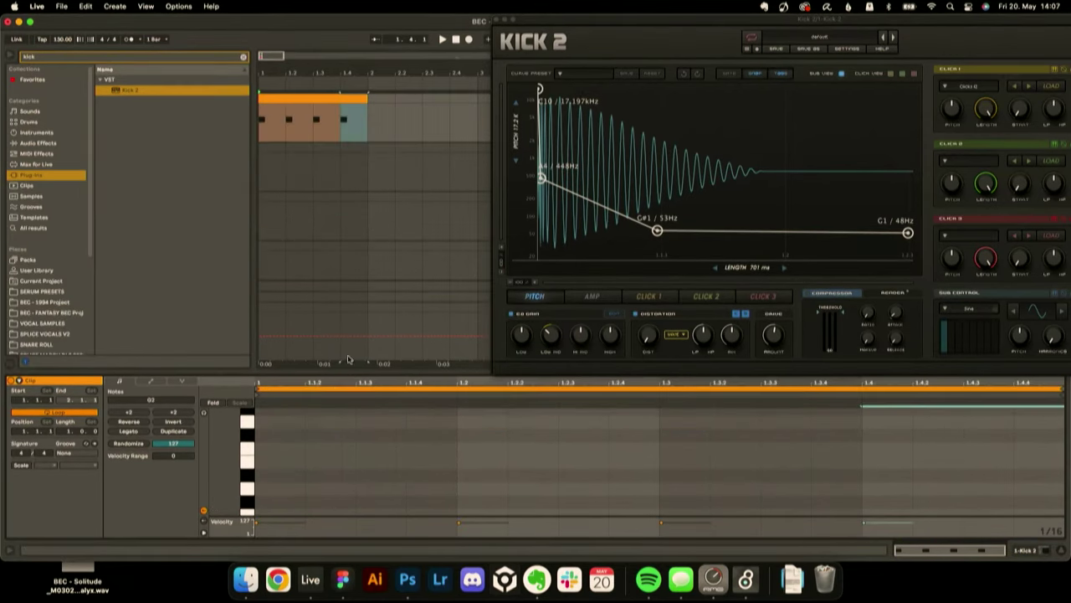
- Loop the one-bar kick clip and play it with the Kick 2 track soloed
{"action": "left_click", "coordinate": [316, 97]}
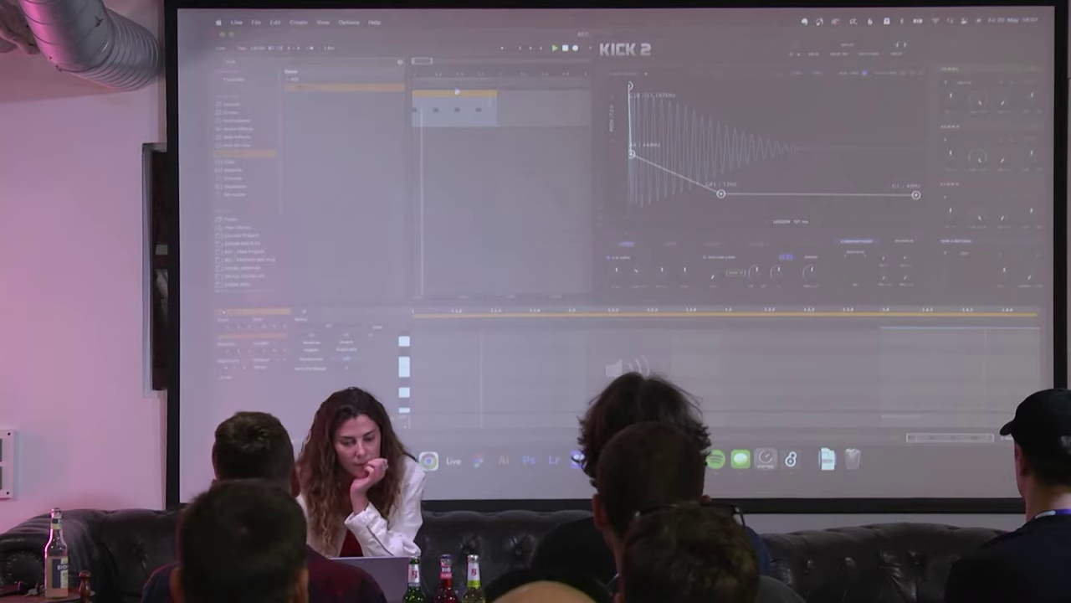
{"action": "left_click_drag", "start_coordinate": [669, 34], "coordinate": [905, 391]}
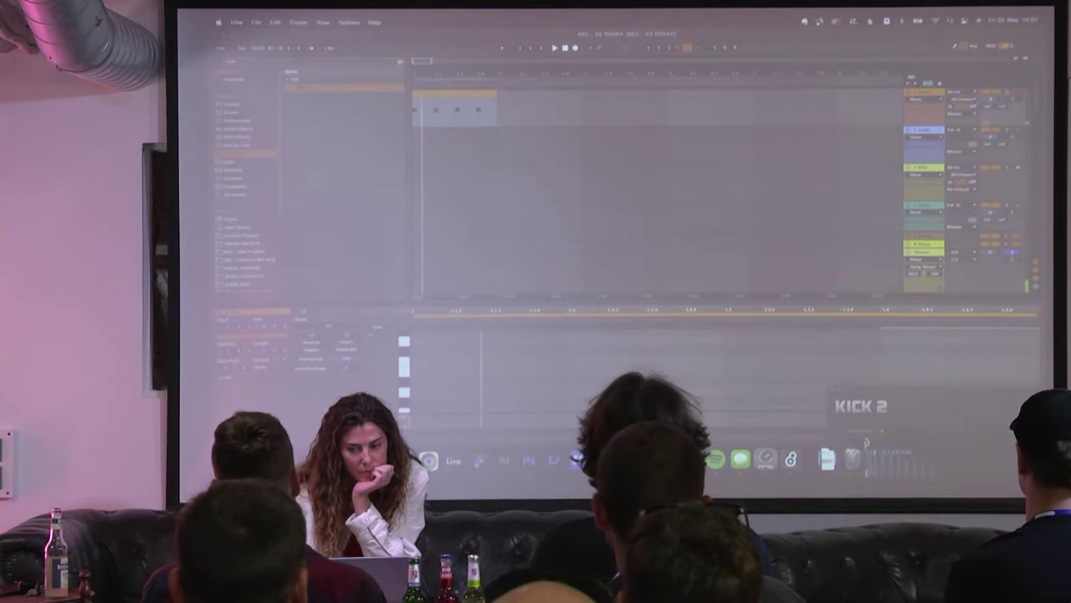
{"action": "left_click", "coordinate": [1008, 92]}
{"action": "key", "text": "space"}
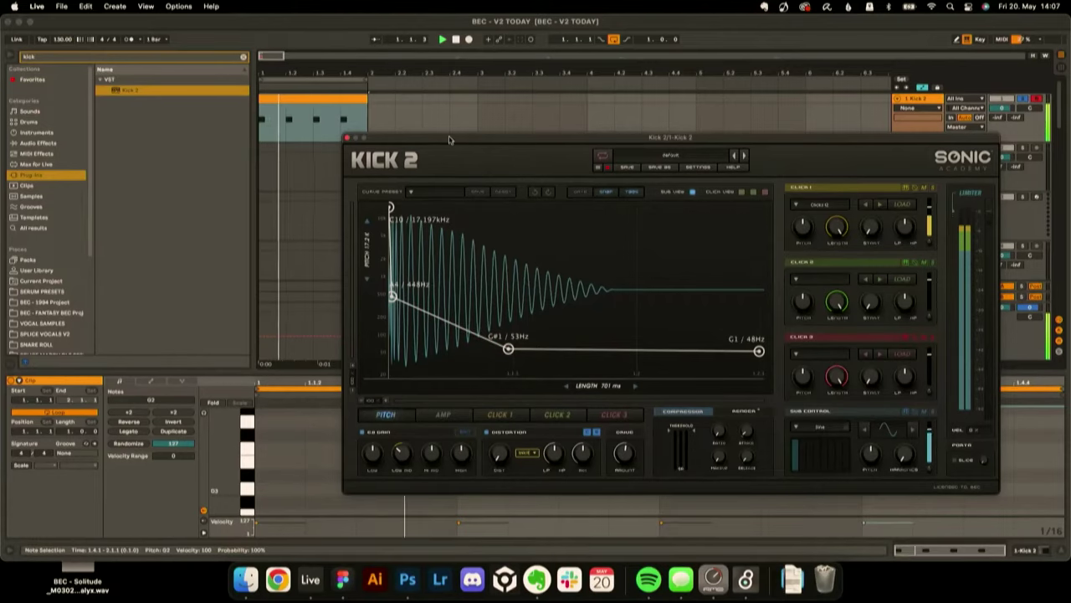
- Lower the Kick 2 track's volume to -7.0 dB and increase its track height
{"action": "left_click_drag", "start_coordinate": [449, 140], "coordinate": [431, 175]}
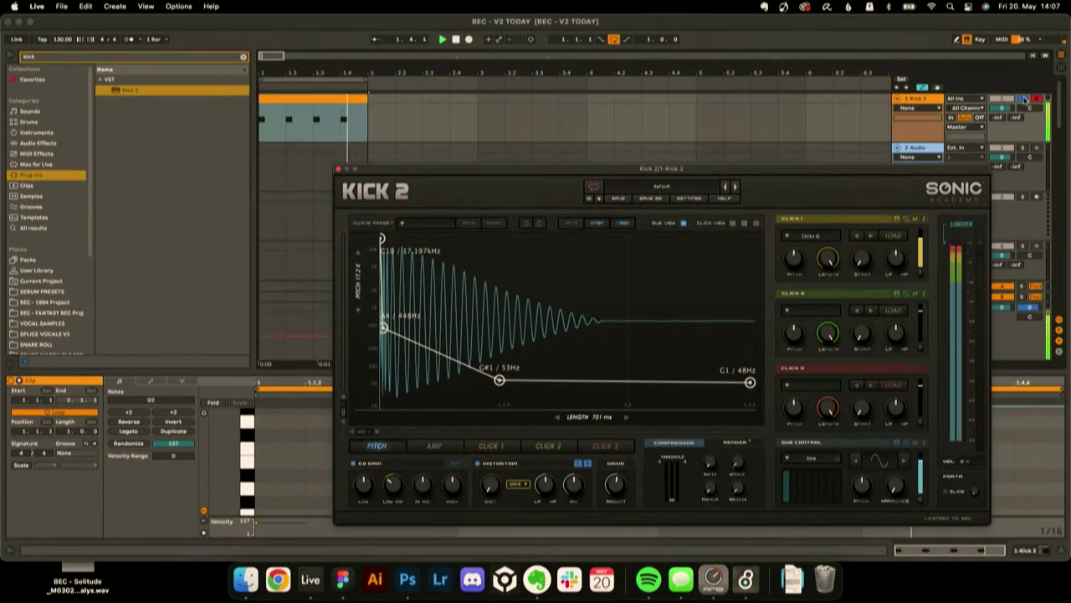
{"action": "left_click_drag", "start_coordinate": [1007, 109], "coordinate": [1015, 221]}
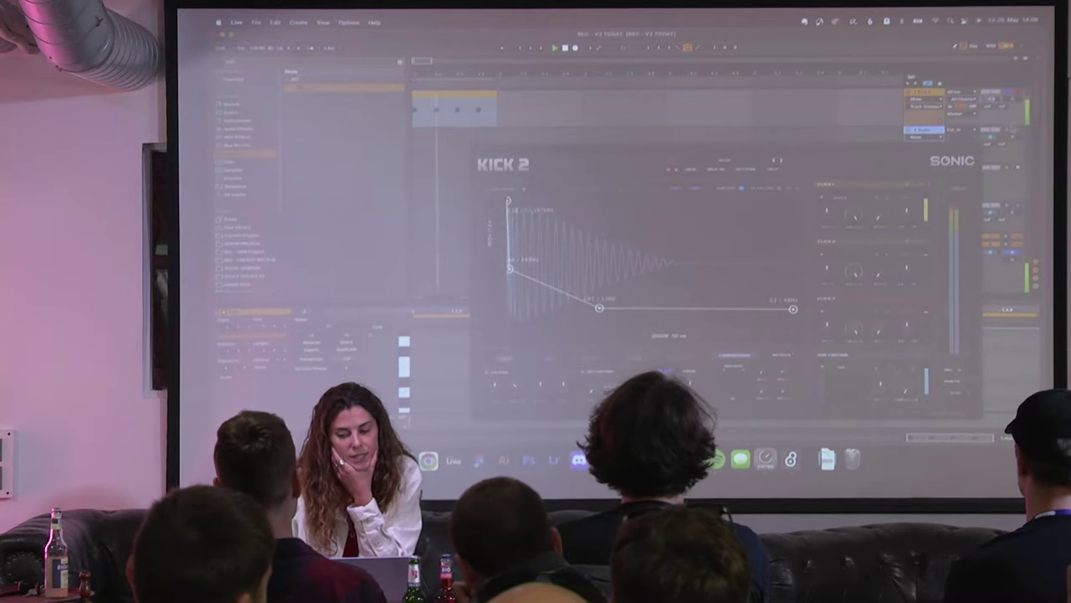
{"action": "key", "text": "alt+plus"}
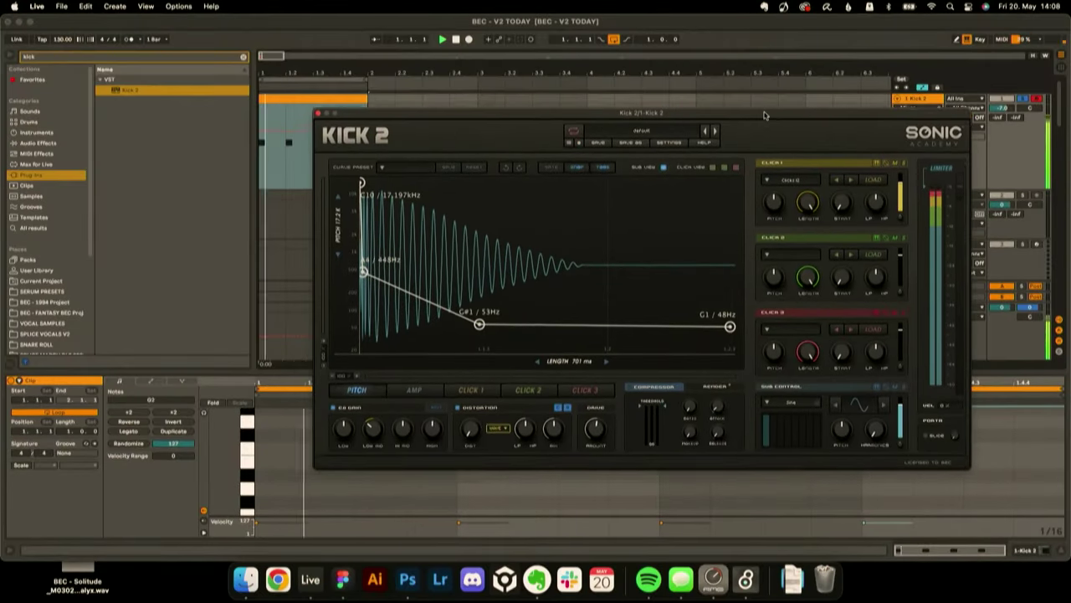
{"action": "left_click_drag", "start_coordinate": [764, 116], "coordinate": [757, 98]}
- Reshape Kick 2's pitch envelope, placing its points at about A#3 (233 Hz), E1 (41 Hz) and D#0 (20 Hz)
{"action": "left_click_drag", "start_coordinate": [358, 254], "coordinate": [387, 271]}
{"action": "left_click_drag", "start_coordinate": [473, 306], "coordinate": [479, 289]}
{"action": "mouse_move", "coordinate": [723, 309]}
{"action": "left_mouse_down"}
{"action": "mouse_move", "coordinate": [725, 267]}
{"action": "mouse_move", "coordinate": [723, 330]}
{"action": "left_mouse_up"}
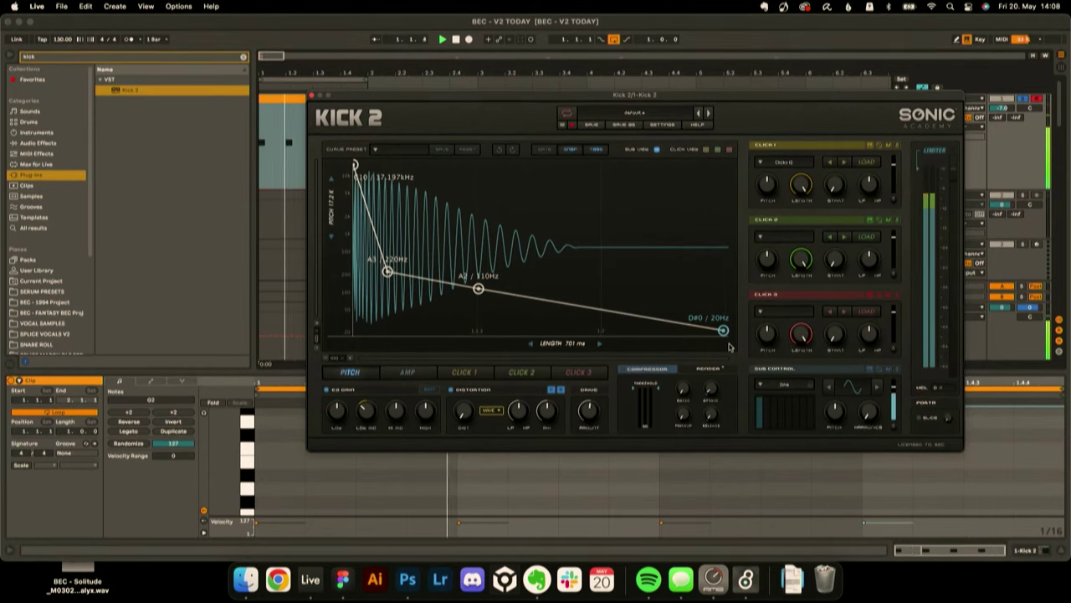
{"action": "mouse_move", "coordinate": [478, 288]}
{"action": "left_mouse_down"}
{"action": "mouse_move", "coordinate": [490, 313]}
{"action": "mouse_move", "coordinate": [490, 290]}
{"action": "left_mouse_up"}
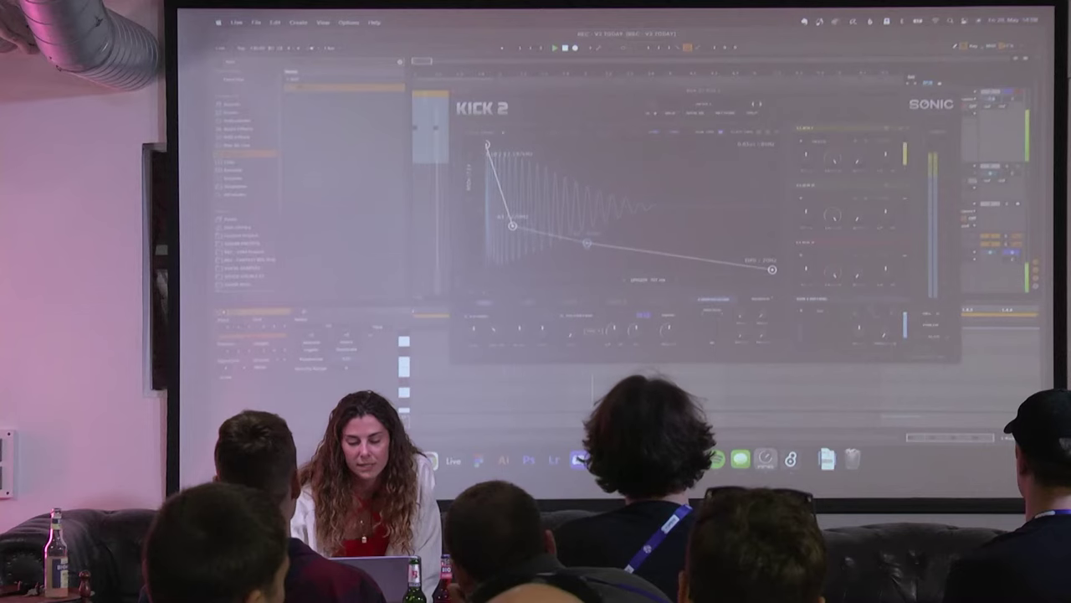
{"action": "left_click_drag", "start_coordinate": [516, 232], "coordinate": [588, 257]}
{"action": "left_click_drag", "start_coordinate": [526, 236], "coordinate": [519, 221]}
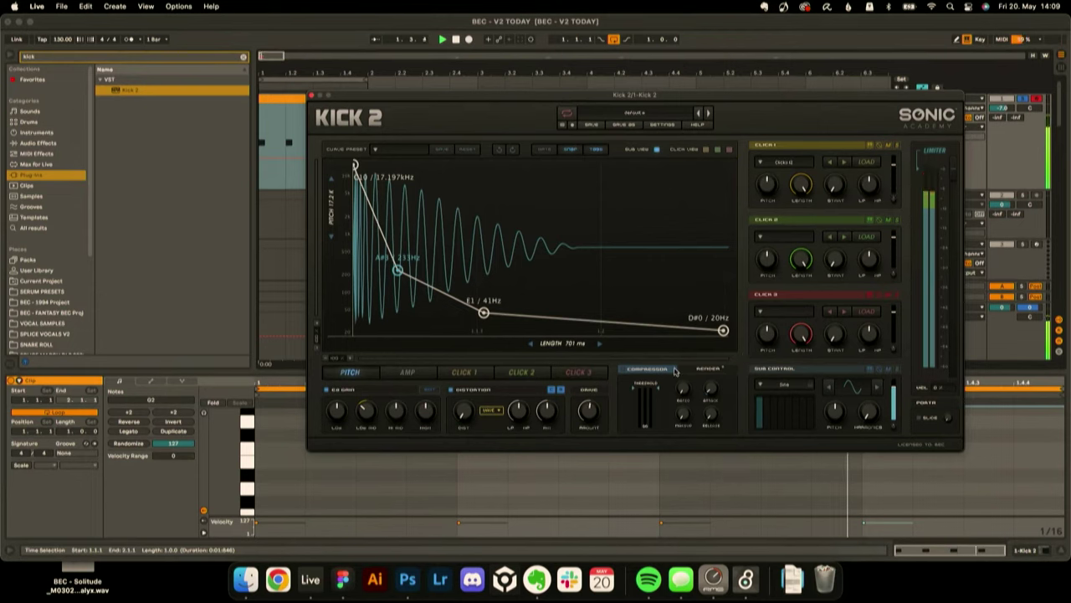
- Raise the Distortion amount in Kick 2 slightly and close the plug-in window
{"action": "mouse_move", "coordinate": [463, 412]}
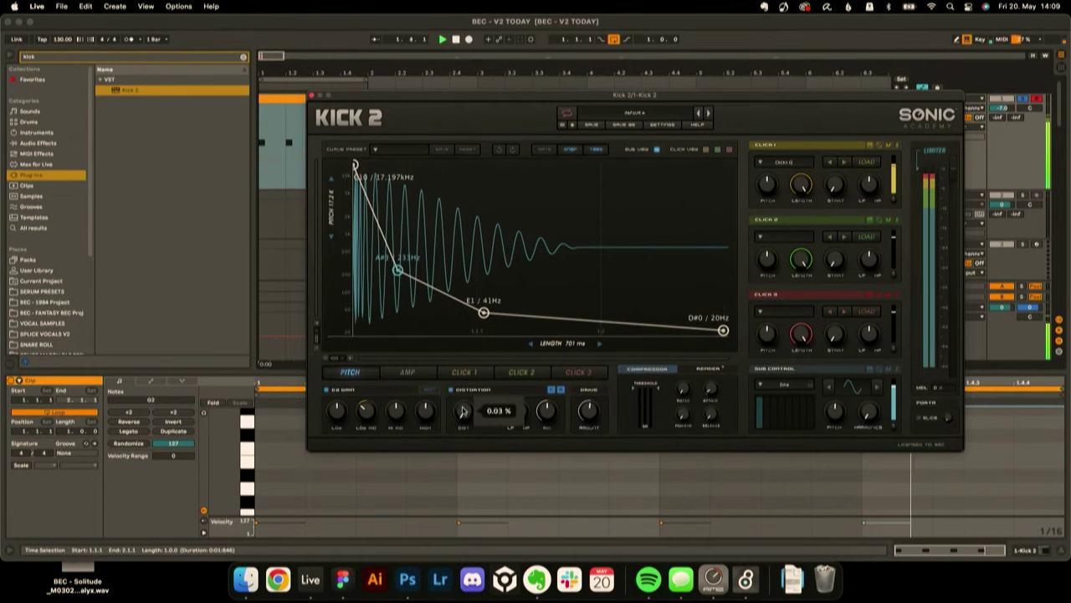
{"action": "left_click_drag", "start_coordinate": [454, 390], "coordinate": [455, 392]}
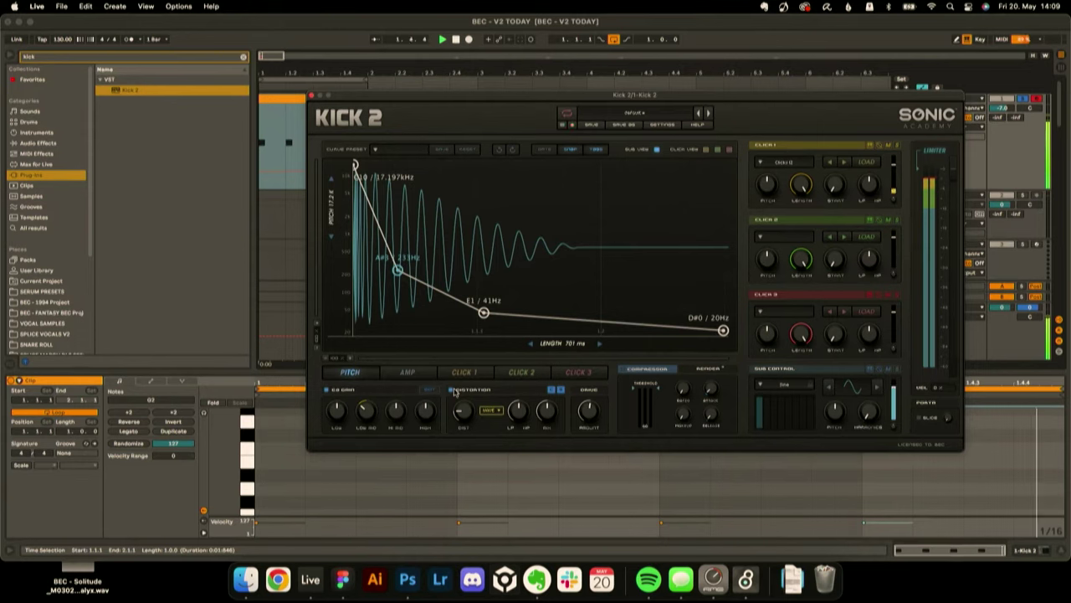
{"action": "left_click_drag", "start_coordinate": [461, 396], "coordinate": [446, 405]}
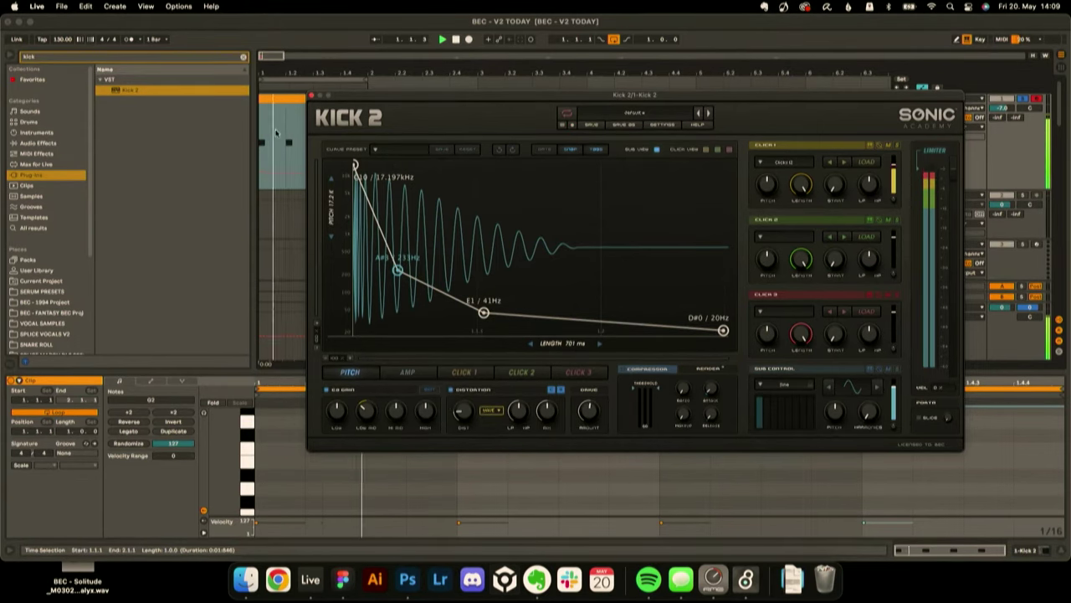
{"action": "left_click", "coordinate": [310, 97]}
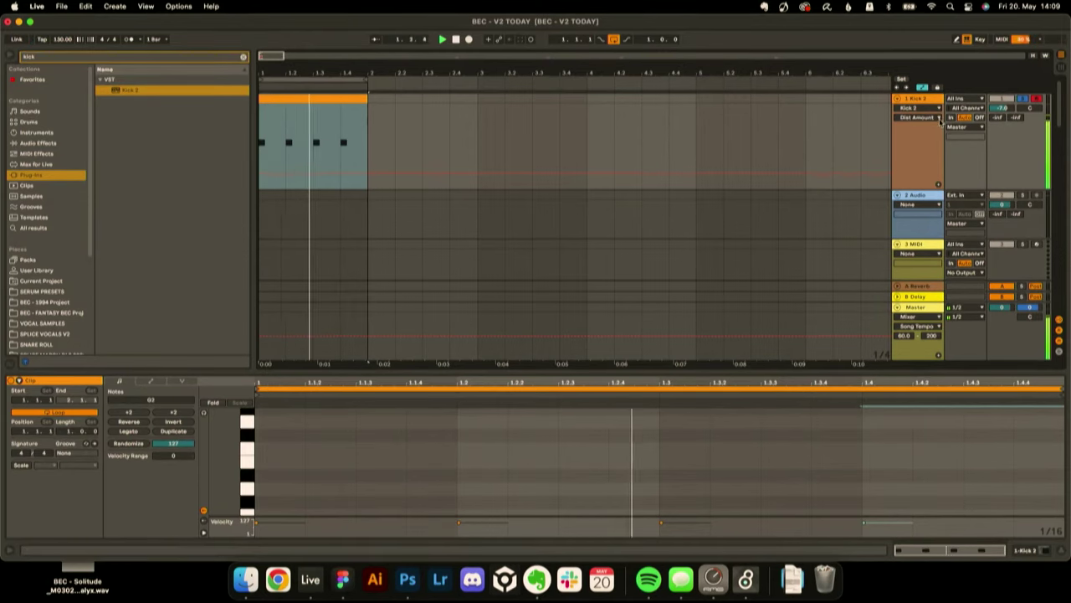
- Find EQ Eight among the audio effects and add it after Kick 2 in the device chain
{"action": "key", "text": "shift+Tab"}
{"action": "left_click", "coordinate": [37, 143]}
{"action": "left_click", "coordinate": [39, 57]}
{"action": "type", "text": "red"}
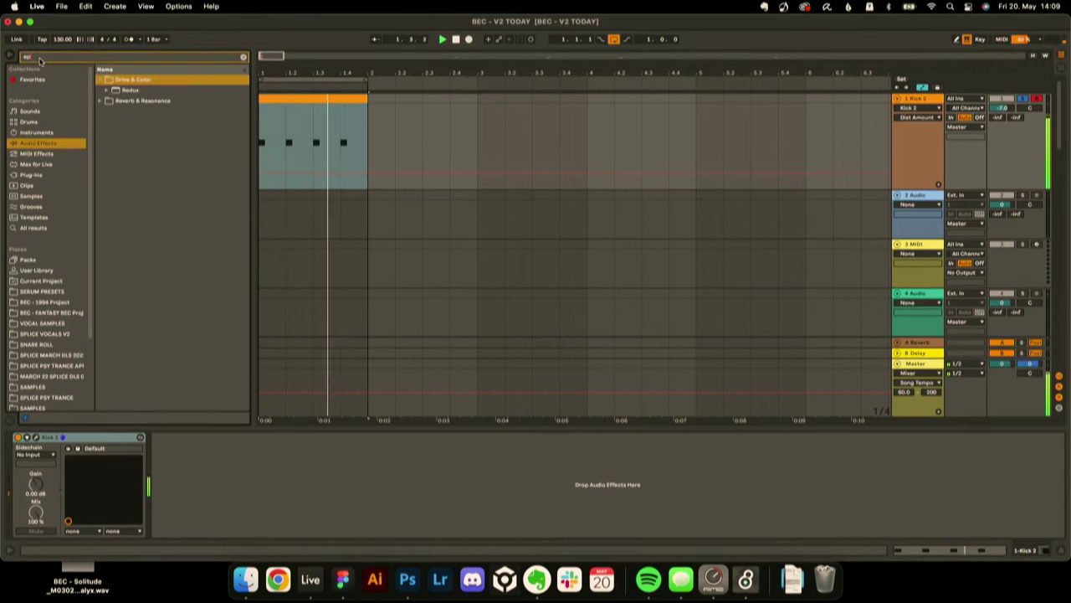
{"action": "type", "text": "eq"}
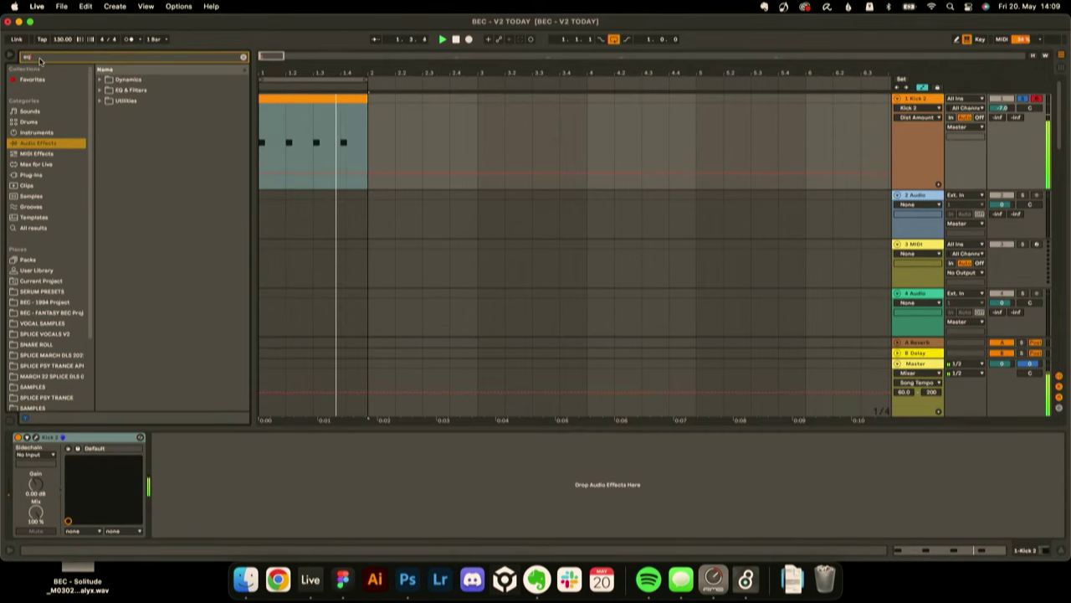
{"action": "left_click", "coordinate": [101, 91]}
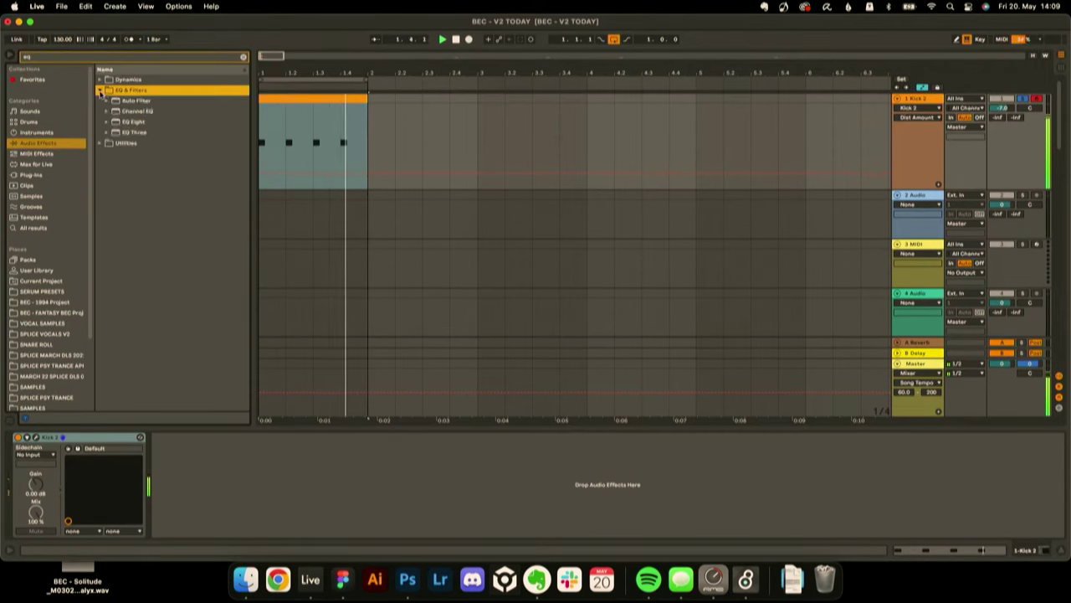
{"action": "double_click", "coordinate": [132, 121]}
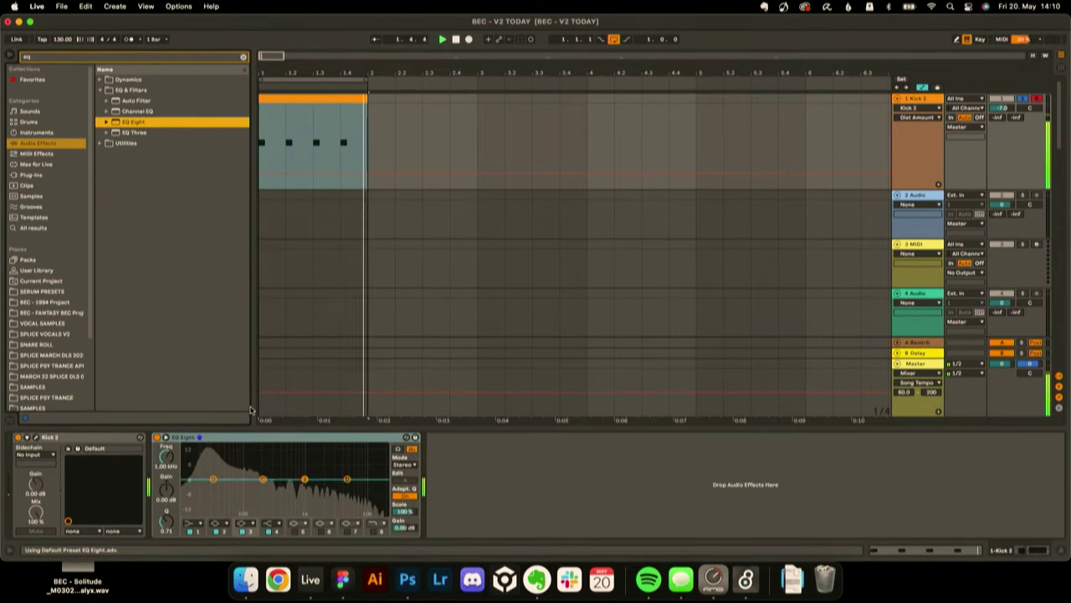
- Stop and restart playback of the looped kick to audition it through EQ Eight
{"action": "key", "text": "space"}
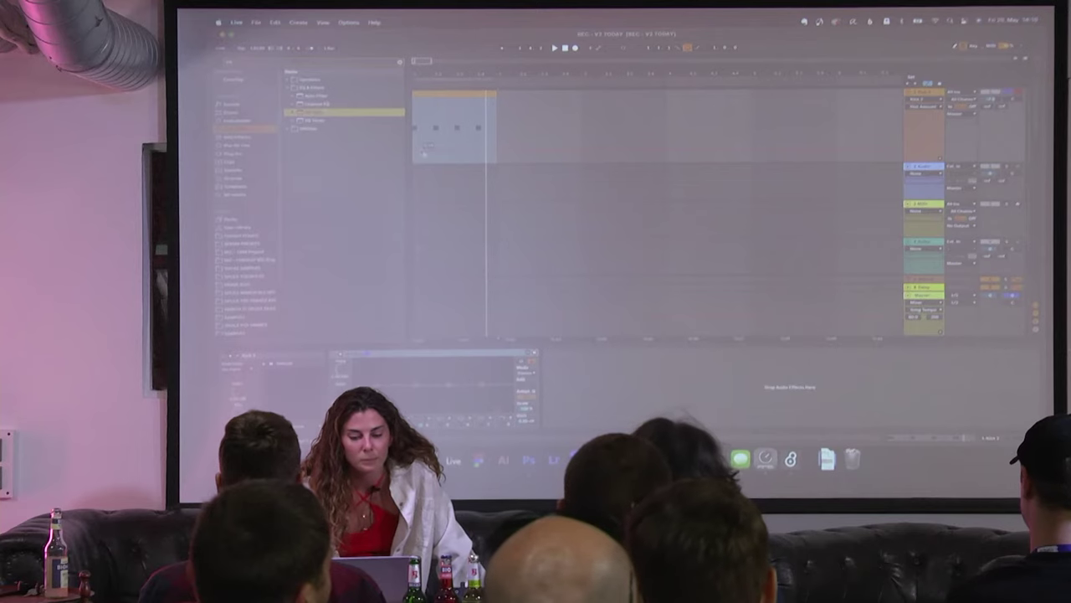
{"action": "key", "text": "space"}
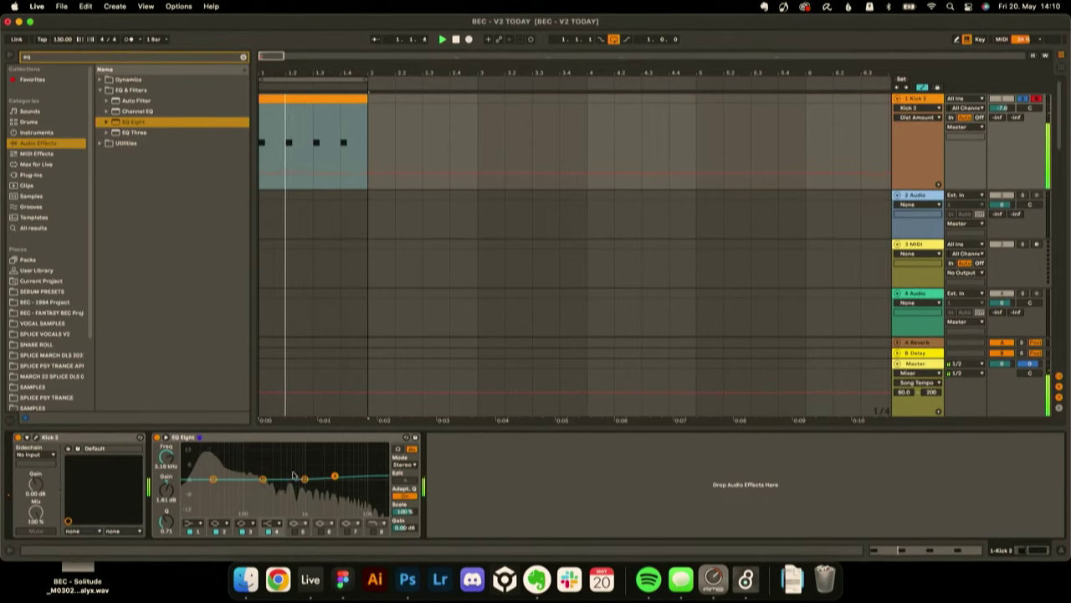
- Boost the low end in EQ Eight by moving one band's point to about 96 Hz with 2.11 dB of gain
{"action": "left_click", "coordinate": [261, 479]}
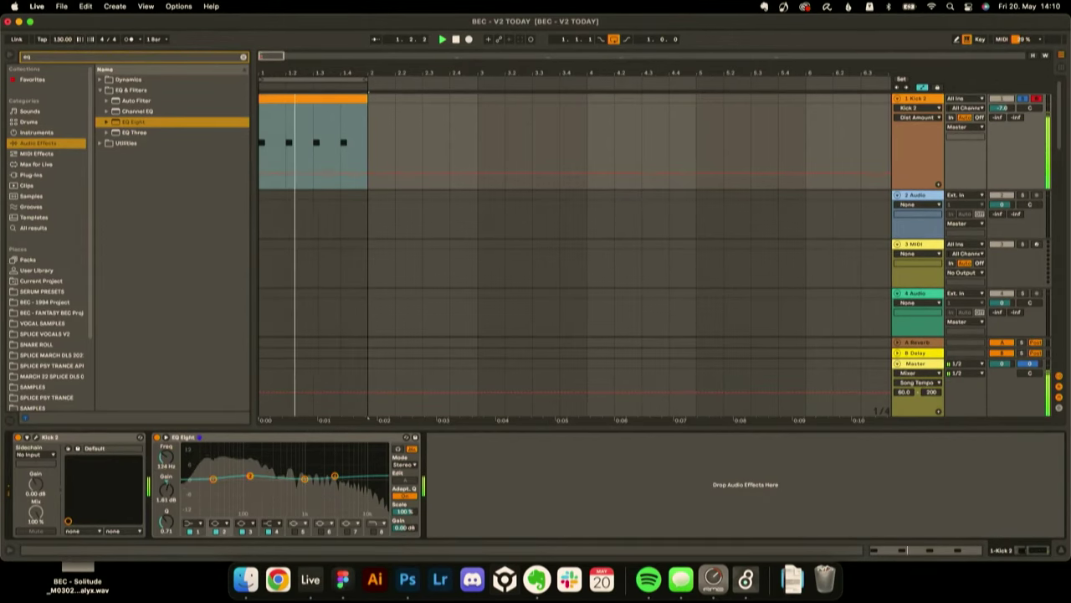
{"action": "left_click_drag", "start_coordinate": [248, 477], "coordinate": [245, 474]}
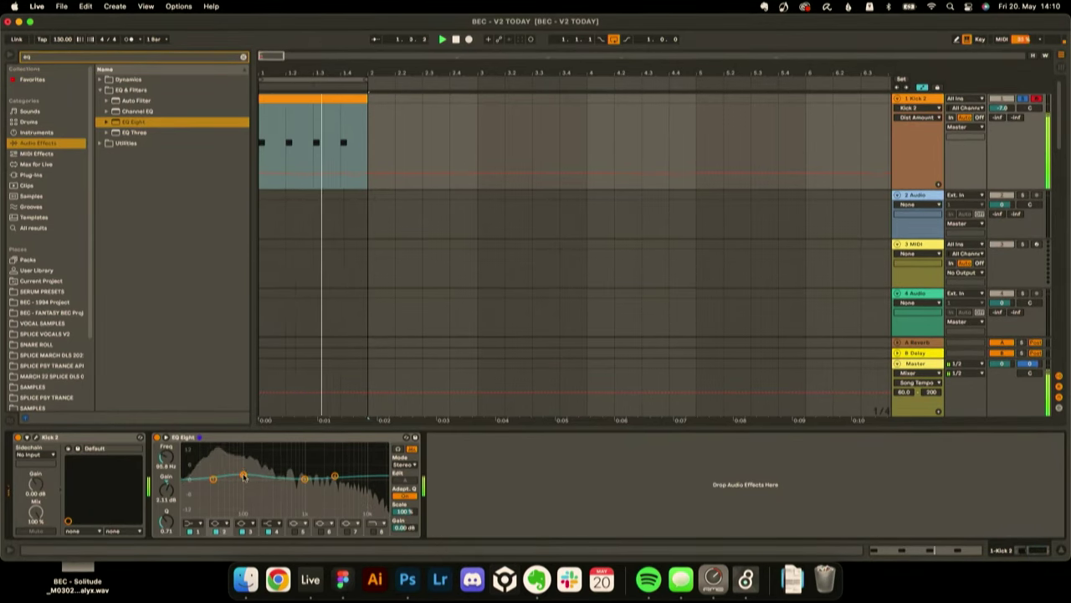
- Search the audio effects for Redux and add it after EQ Eight on the kick track
{"action": "left_click", "coordinate": [89, 56]}
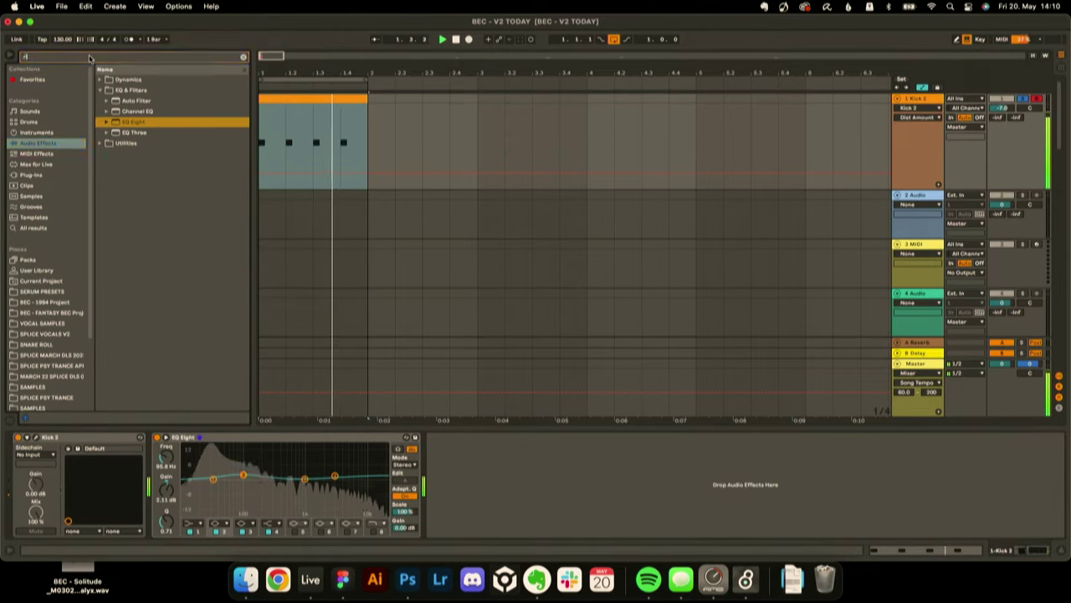
{"action": "type", "text": "redux"}
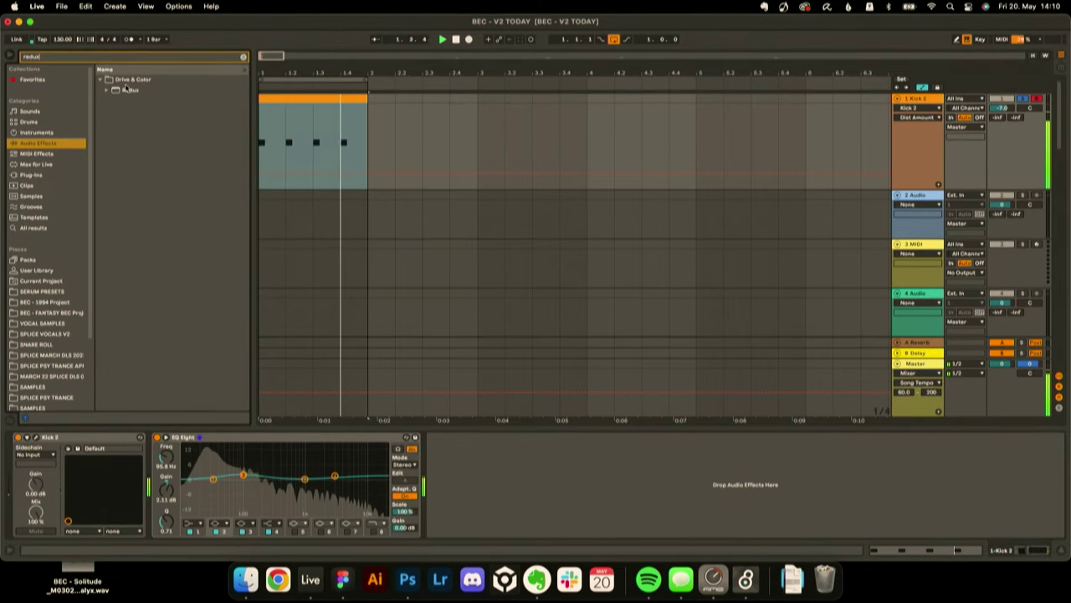
{"action": "double_click", "coordinate": [127, 91]}
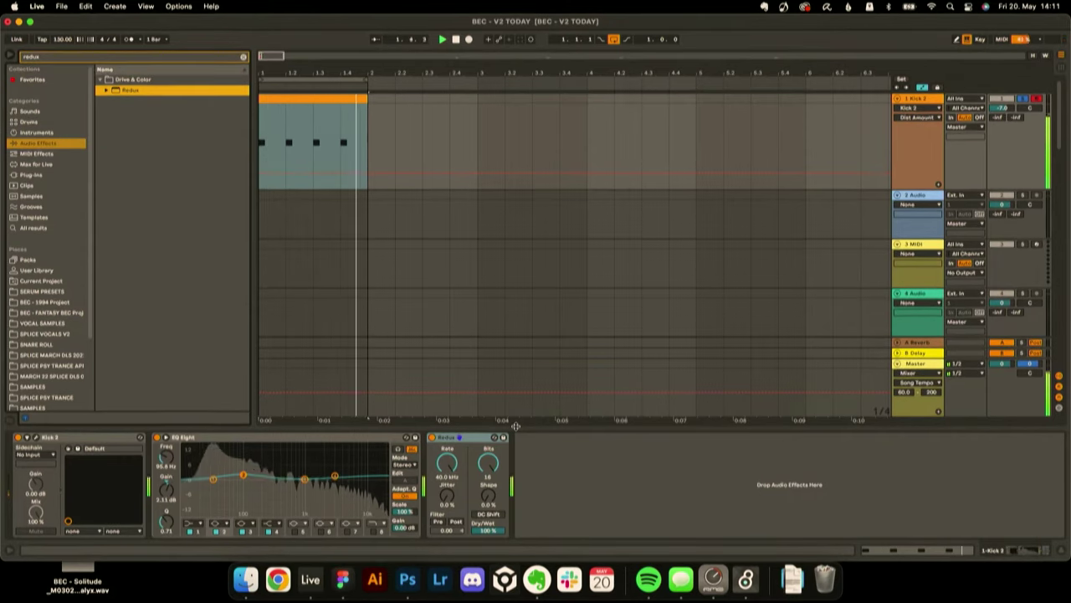
- Set Redux to a 13.5 kHz rate, 13 bits and 73 % Dry/Wet, and enable its Pre filter
{"action": "left_click", "coordinate": [453, 476]}
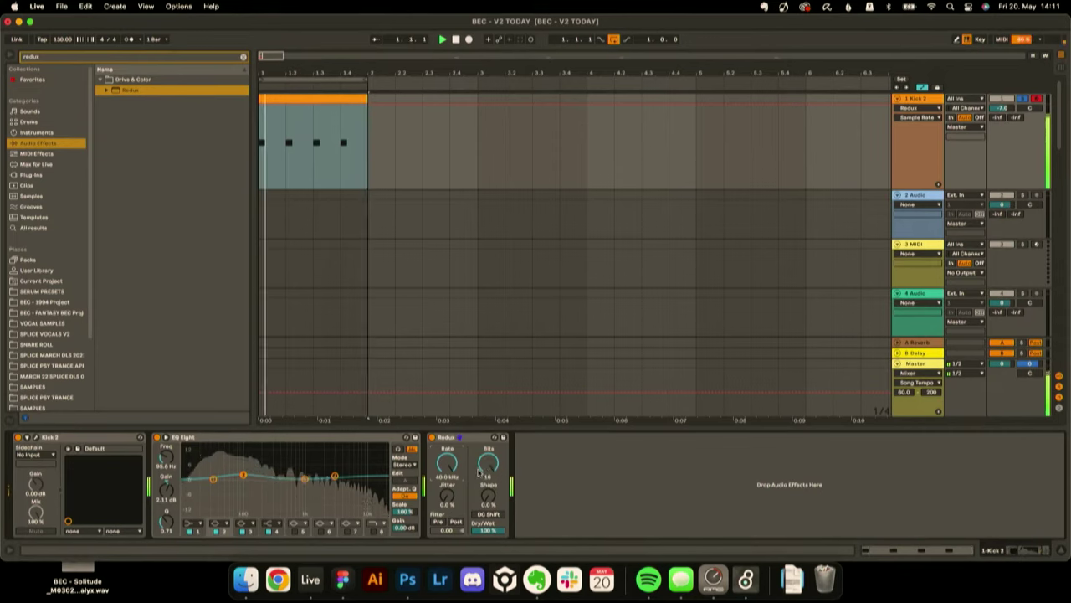
{"action": "left_click", "coordinate": [488, 529]}
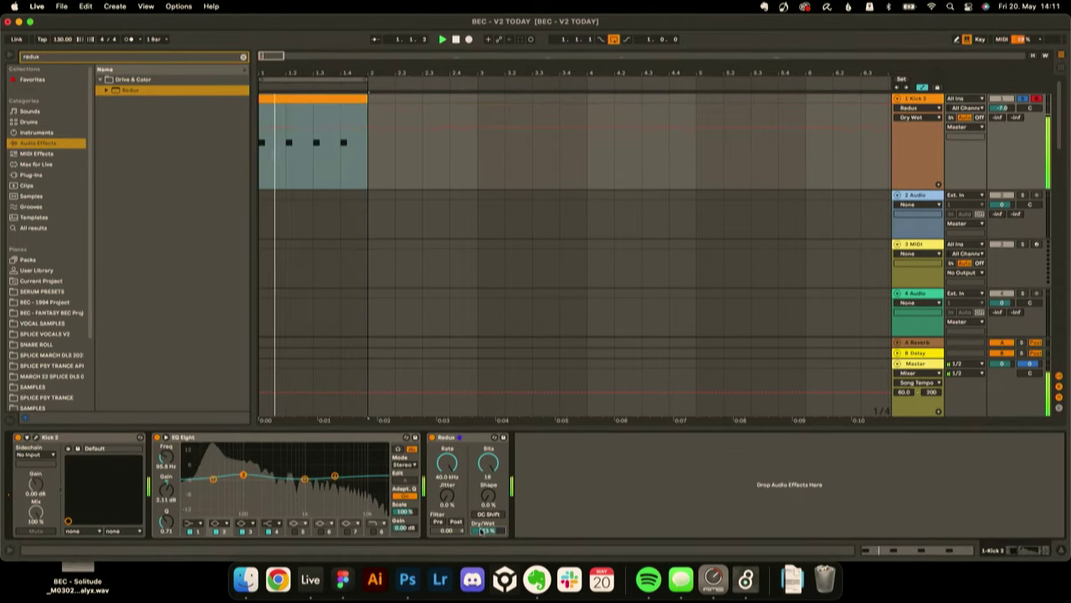
{"action": "left_click_drag", "start_coordinate": [486, 459], "coordinate": [459, 474]}
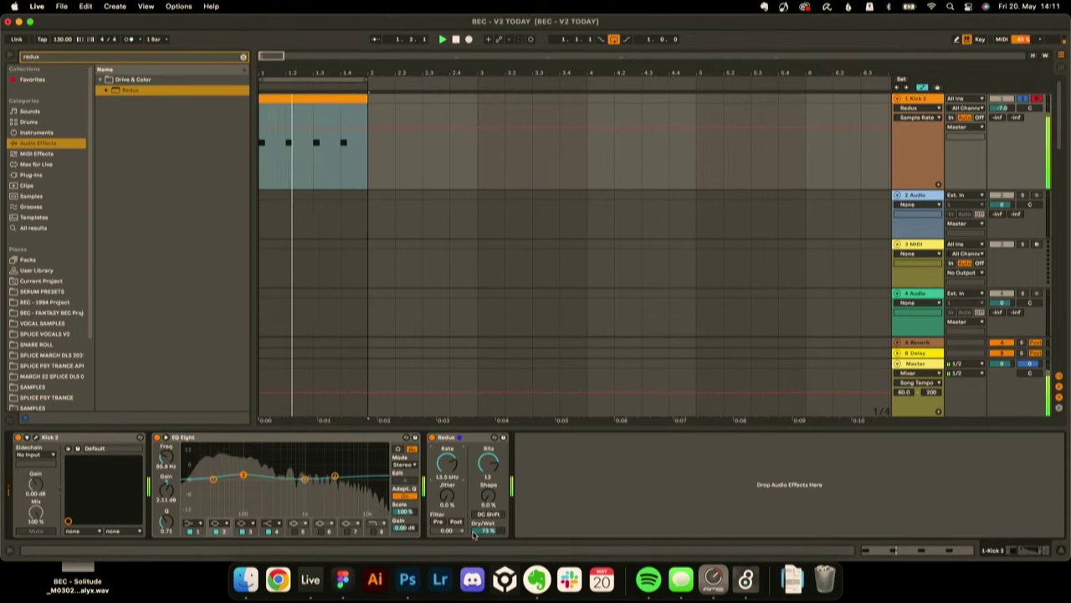
{"action": "left_click", "coordinate": [438, 521]}
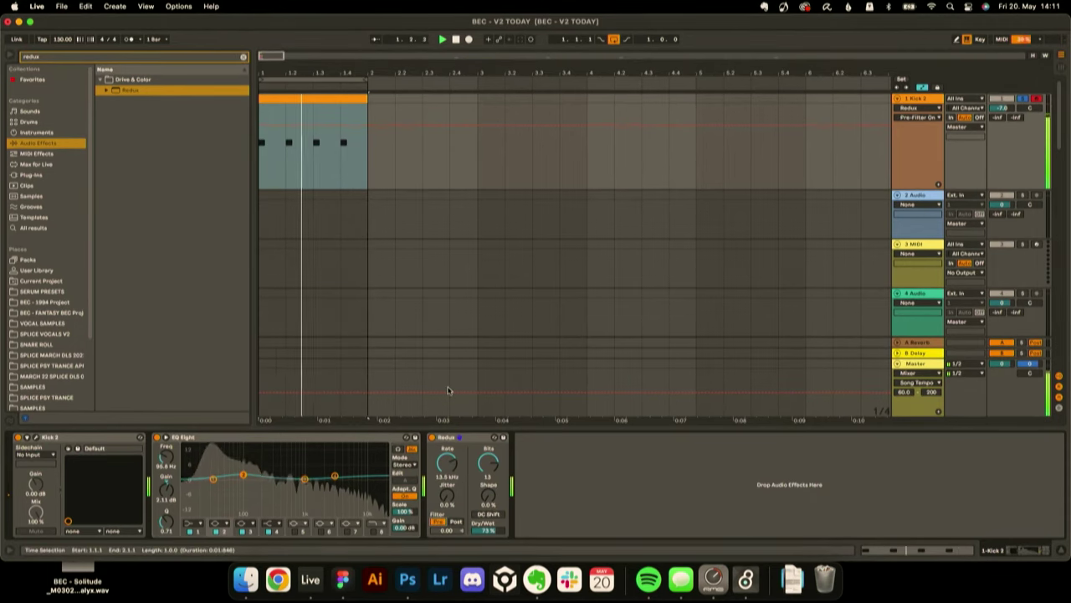
- Search the audio effects for Saturator and add it after Redux
{"action": "double_click", "coordinate": [46, 56]}
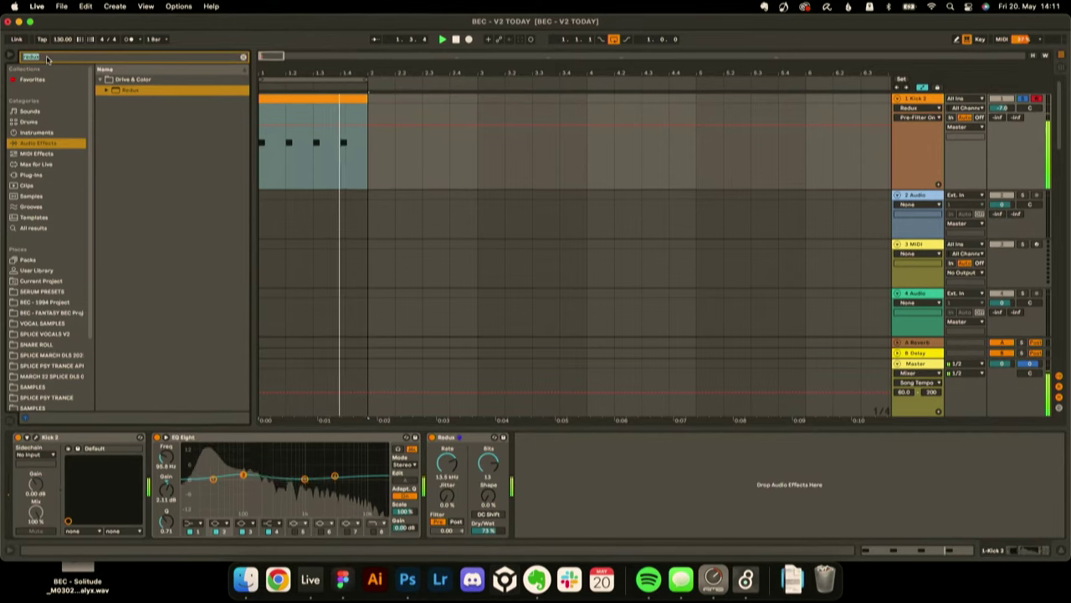
{"action": "key", "text": "BackSpace"}
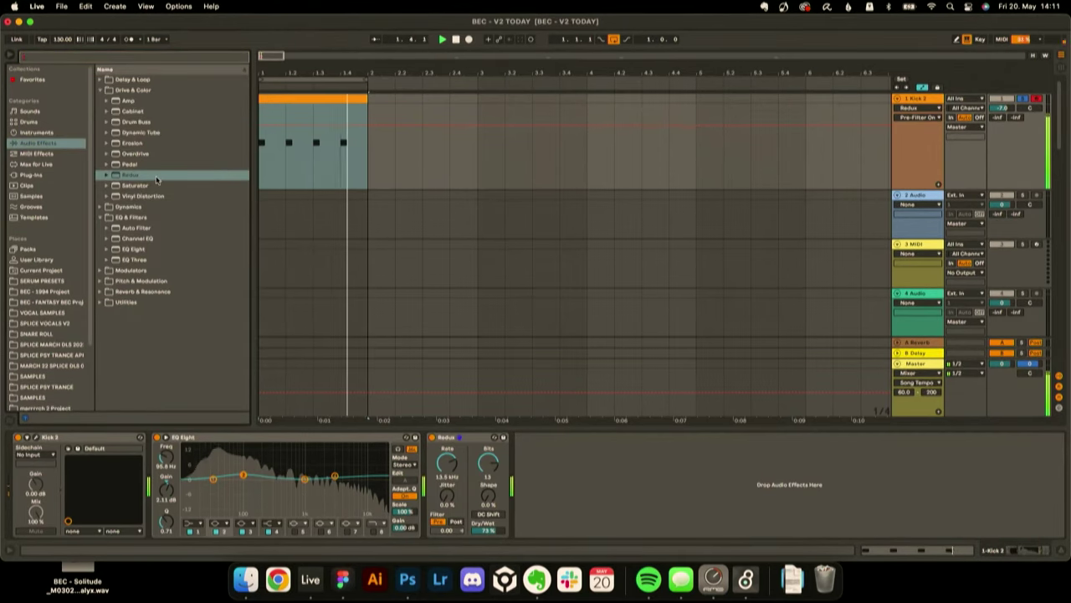
{"action": "type", "text": "sat"}
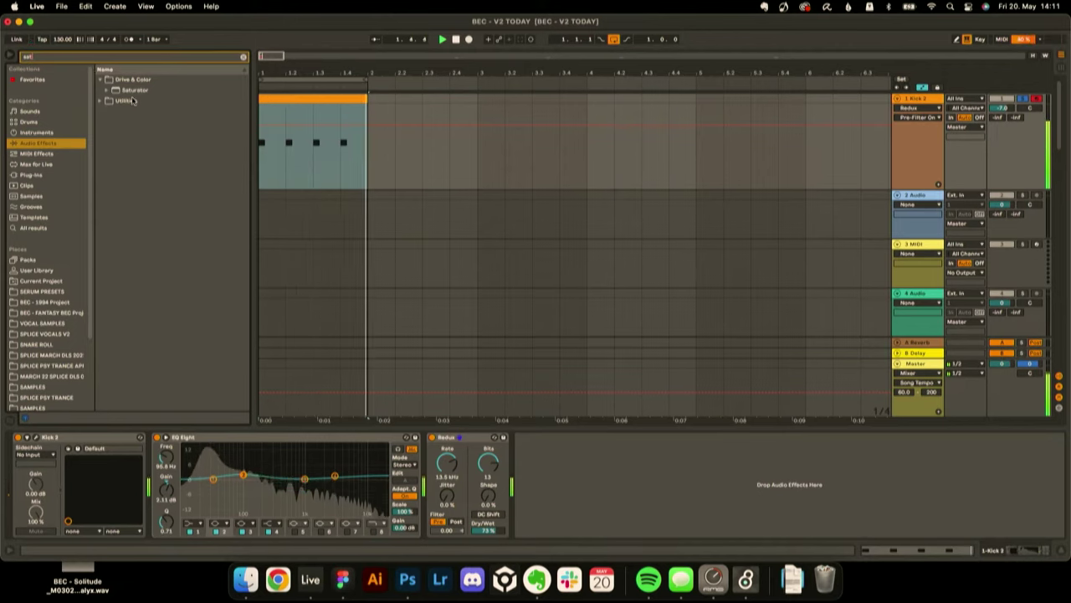
{"action": "left_click", "coordinate": [136, 83]}
{"action": "double_click", "coordinate": [142, 91]}
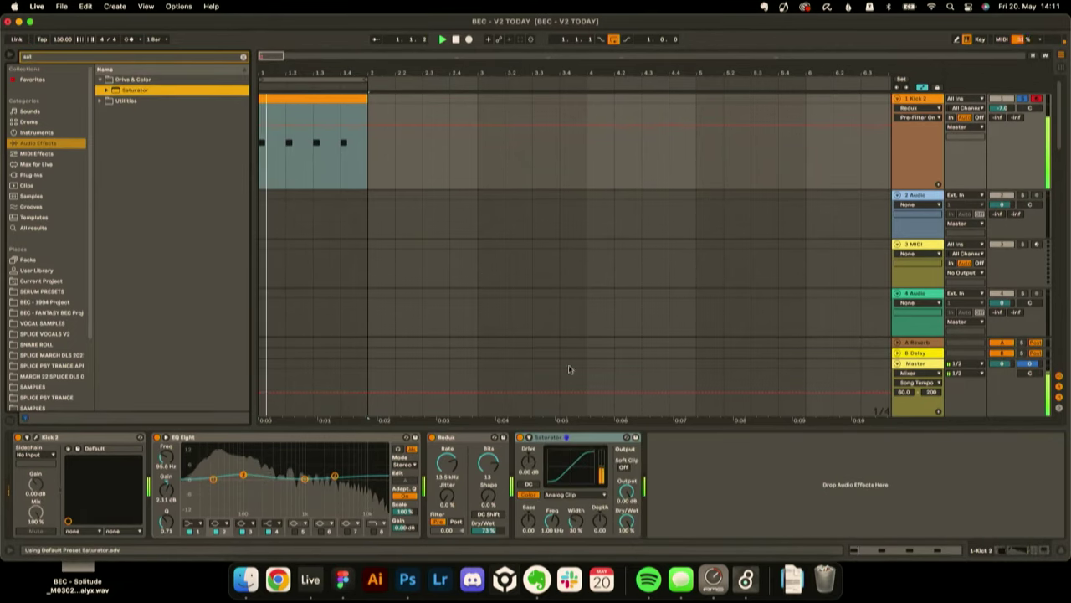
- Set Saturator's curve type to Soft Sine and lower its Dry/Wet to 34.9 %
{"action": "left_click", "coordinate": [560, 495]}
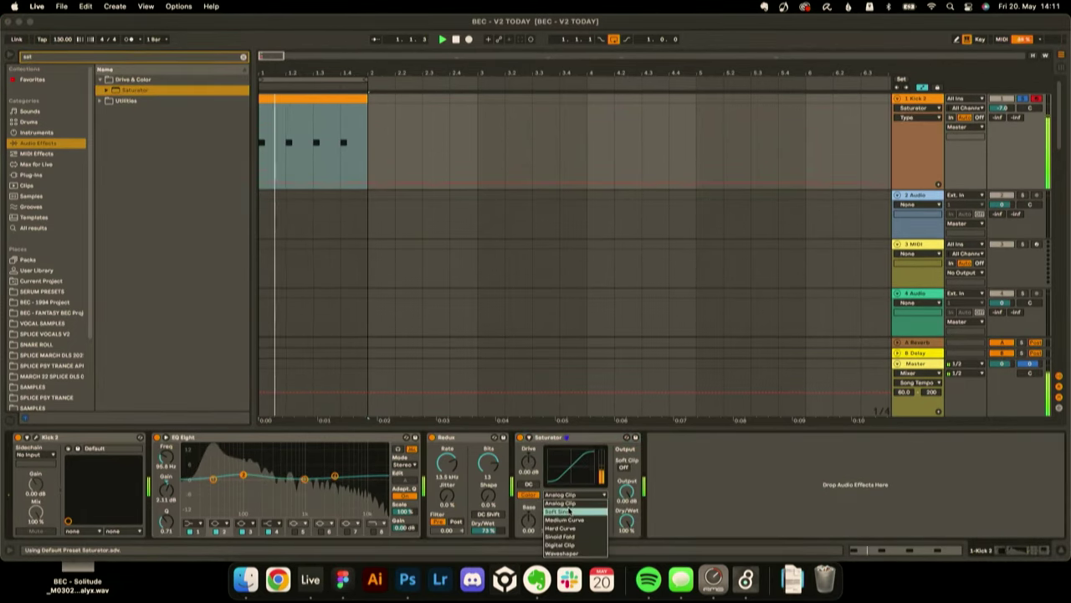
{"action": "left_click", "coordinate": [559, 511]}
{"action": "left_click_drag", "start_coordinate": [626, 520], "coordinate": [626, 577]}
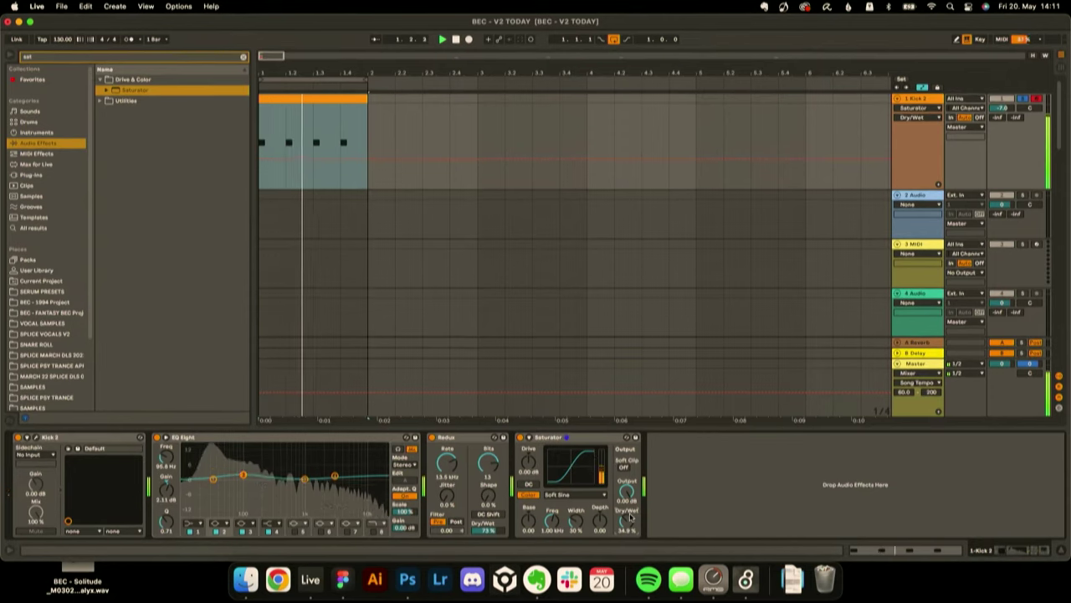
- Group EQ Eight into an effect rack within the kick's device chain
{"action": "left_click", "coordinate": [339, 436]}
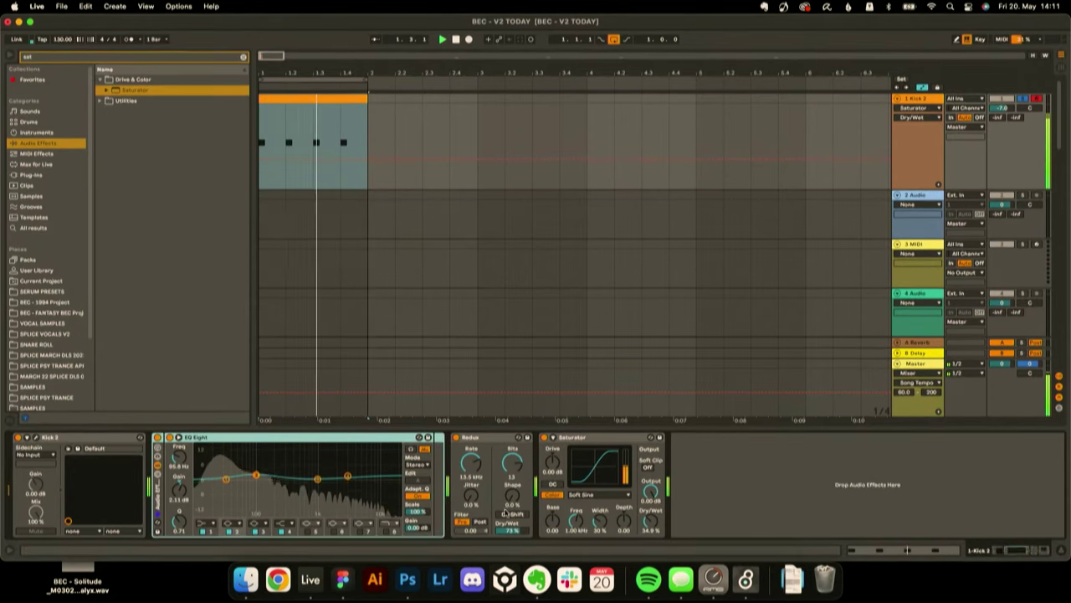
{"action": "key", "text": "super+g"}
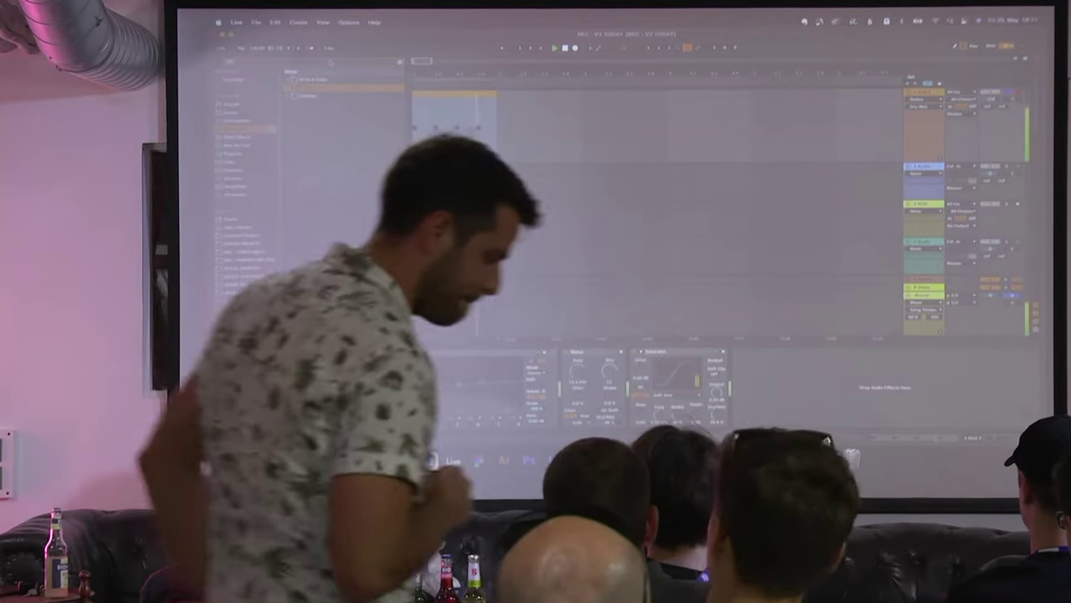
- Clear the browser search, add Vinyl Distortion after Saturator and adjust its Drive
{"action": "left_click", "coordinate": [400, 61]}
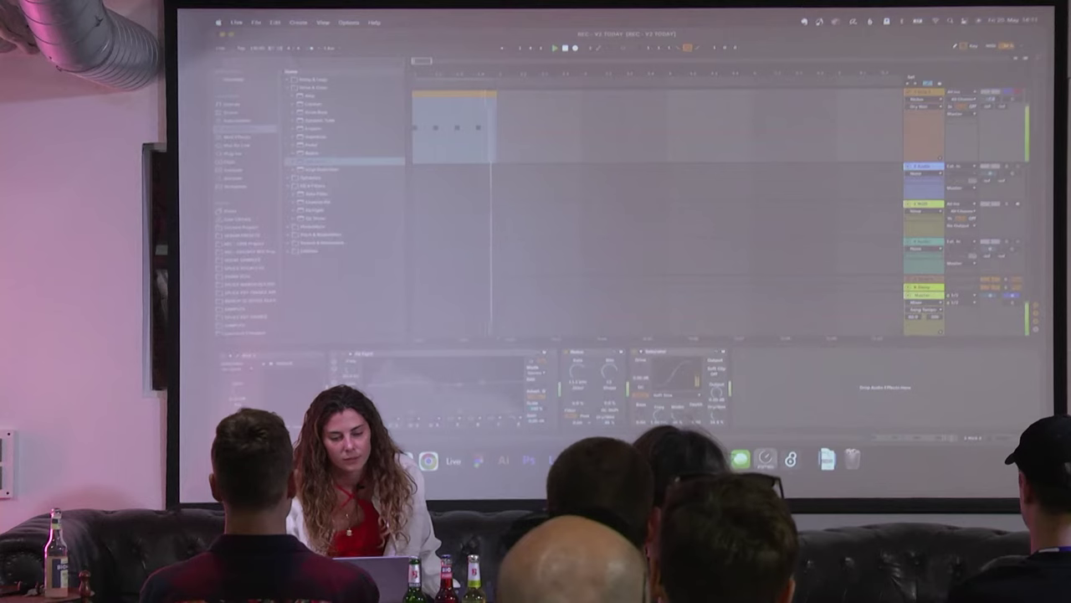
{"action": "left_click_drag", "start_coordinate": [343, 169], "coordinate": [804, 388]}
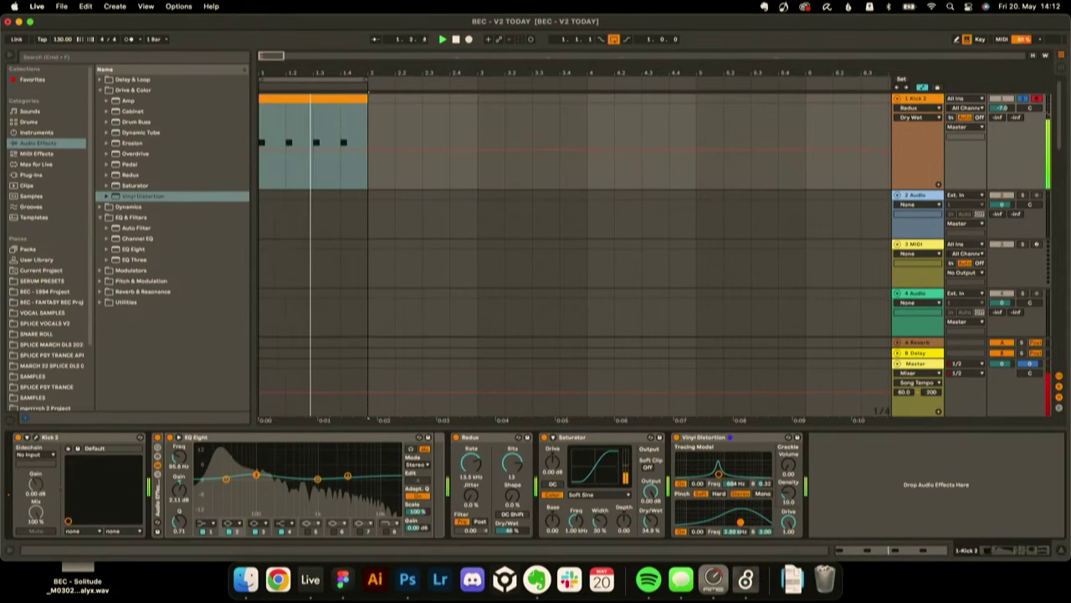
{"action": "left_click", "coordinate": [787, 521]}
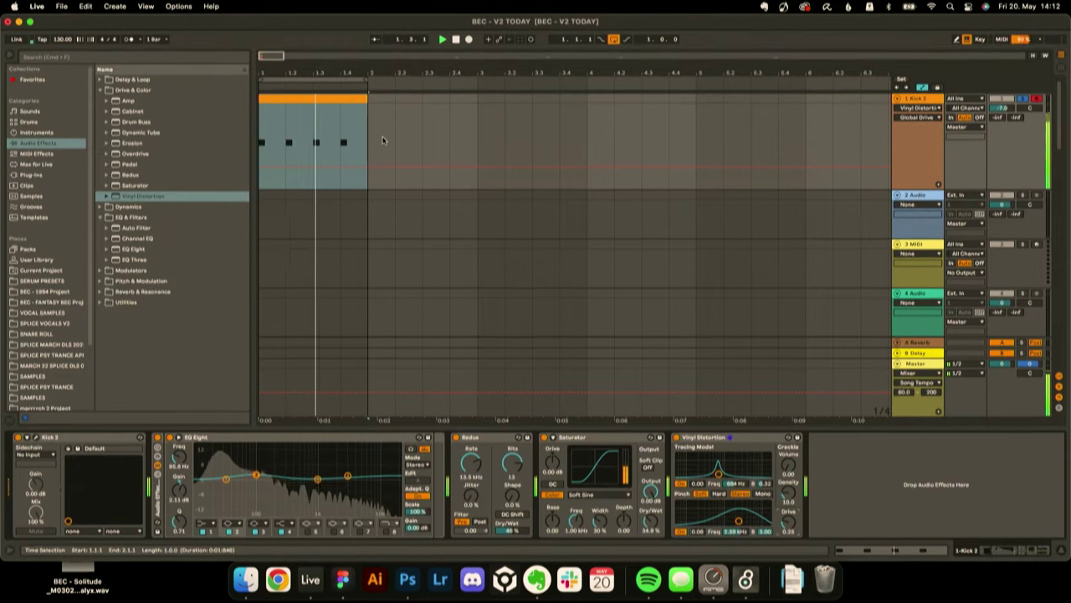
- Insert an audio track below the kick track, set its input to 1-Kick 2 Post Mixer and arm it for recording
{"action": "key", "text": "super+t"}
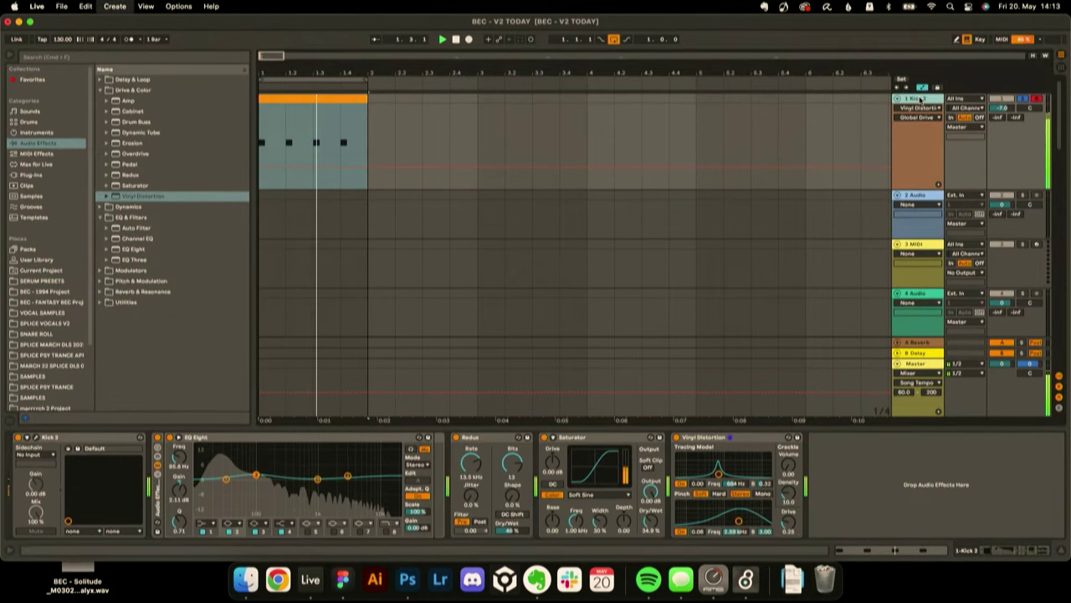
{"action": "left_click", "coordinate": [969, 195]}
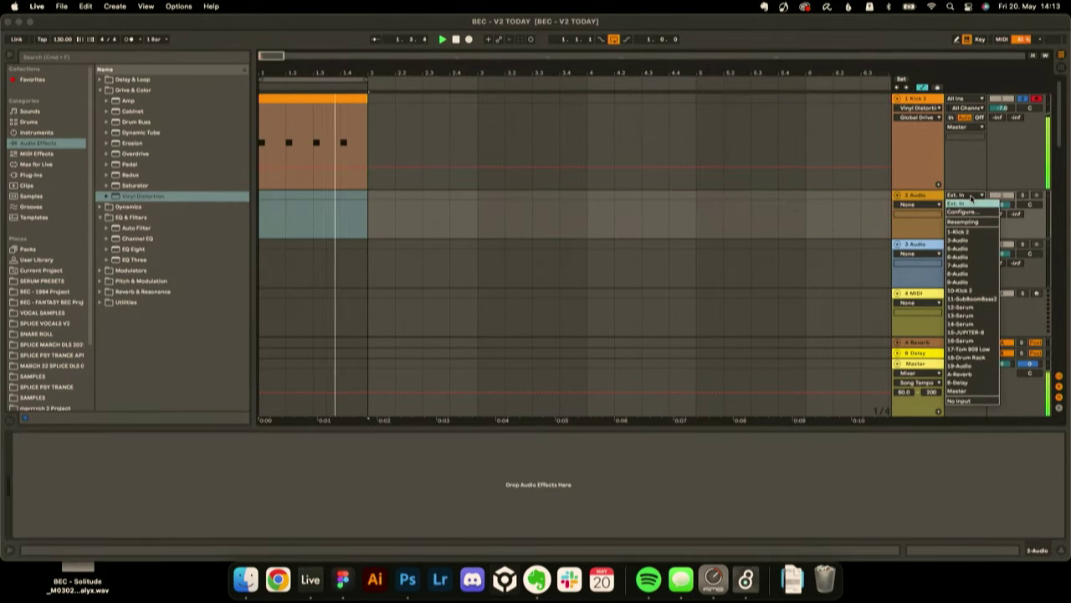
{"action": "left_click", "coordinate": [959, 231]}
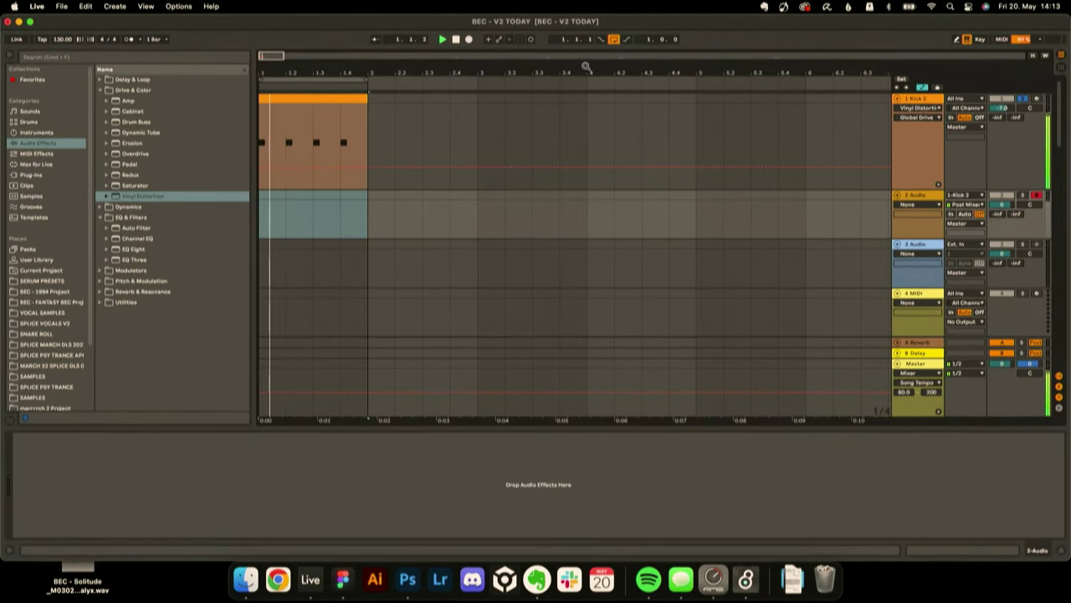
- Try recording the one-bar kick loop onto the new audio track, audition the take and discard it
{"action": "left_click", "coordinate": [470, 39]}
{"action": "key", "text": "space"}
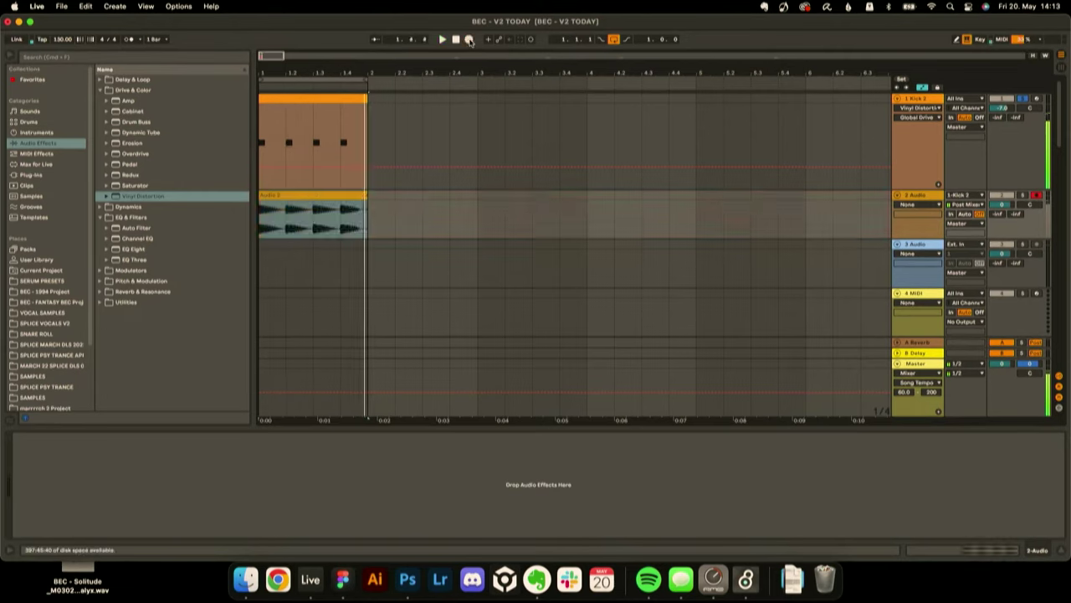
{"action": "key", "text": "space"}
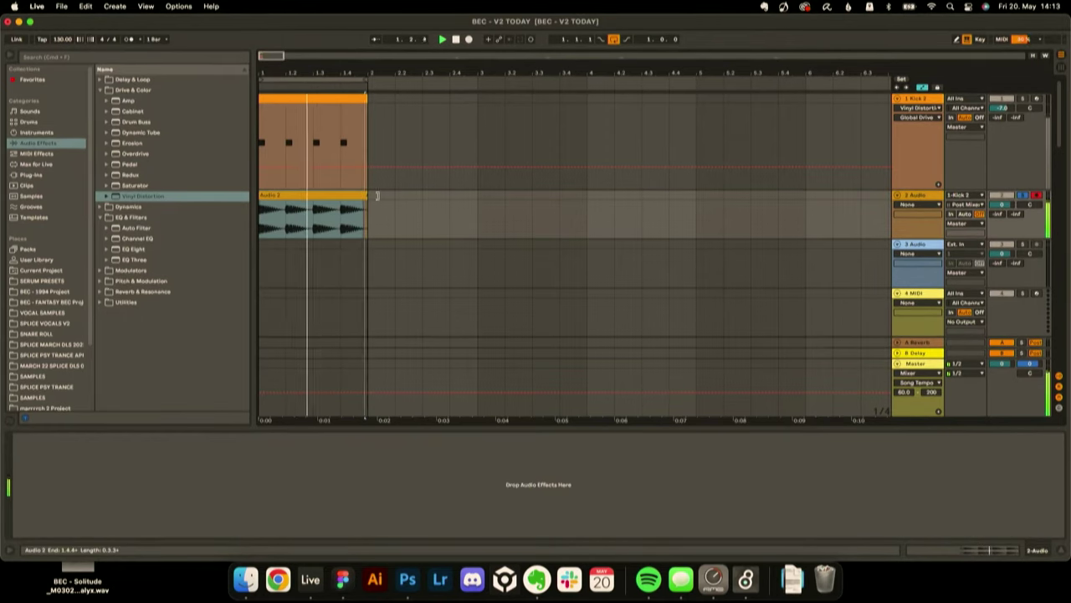
{"action": "key", "text": "plus"}
{"action": "scroll", "coordinate": [392, 280], "scroll_direction": "left", "scroll_amount": 2}
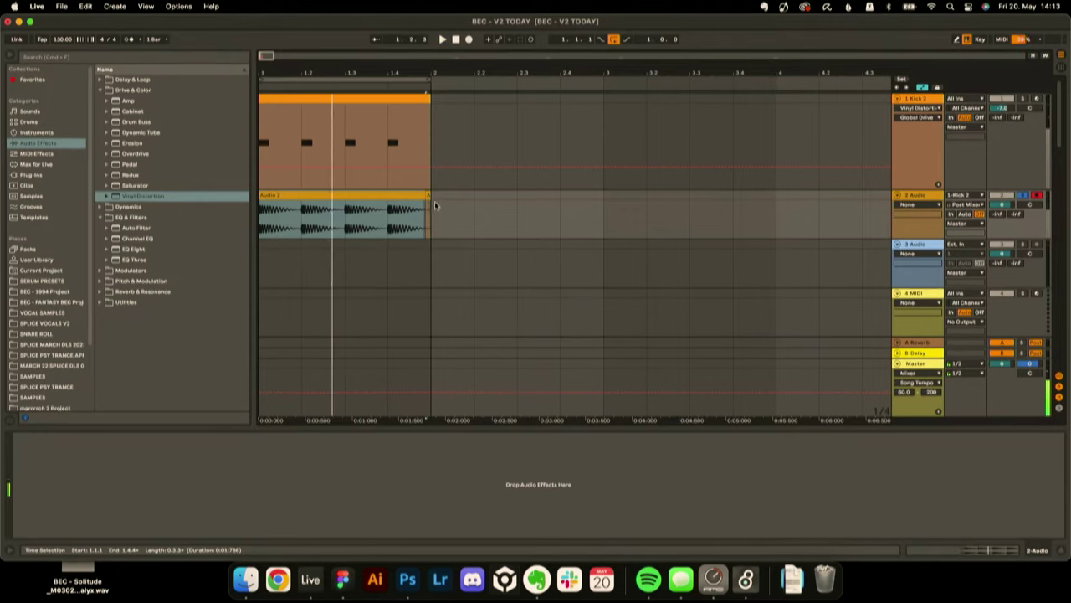
{"action": "key", "text": "Delete"}
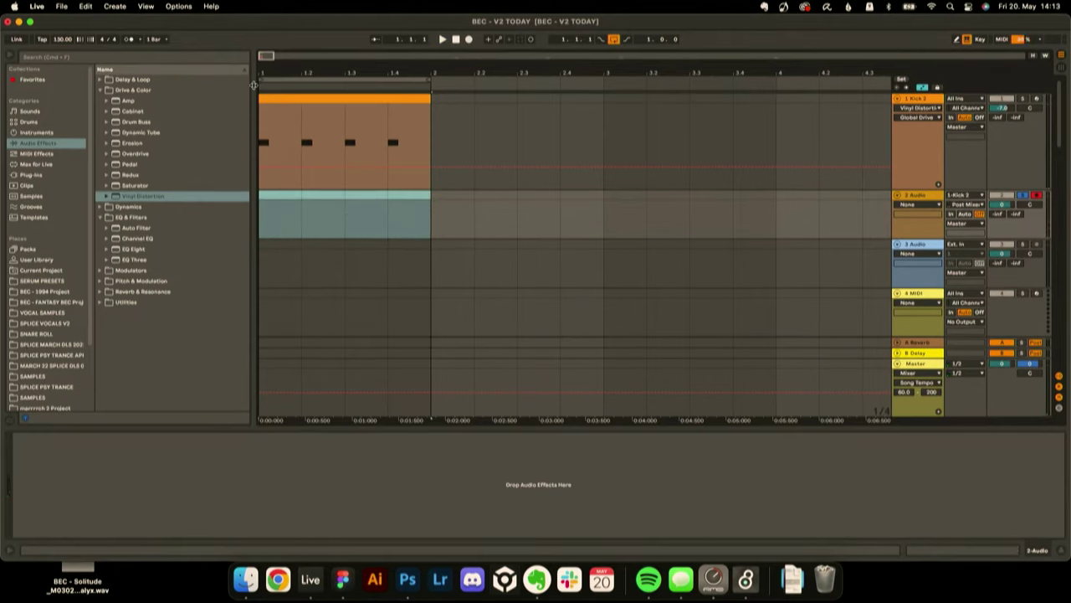
- Record another short pass of the kick onto the audio track from bar 1, stop it and restart playback
{"action": "left_click", "coordinate": [307, 74]}
{"action": "left_click", "coordinate": [469, 39]}
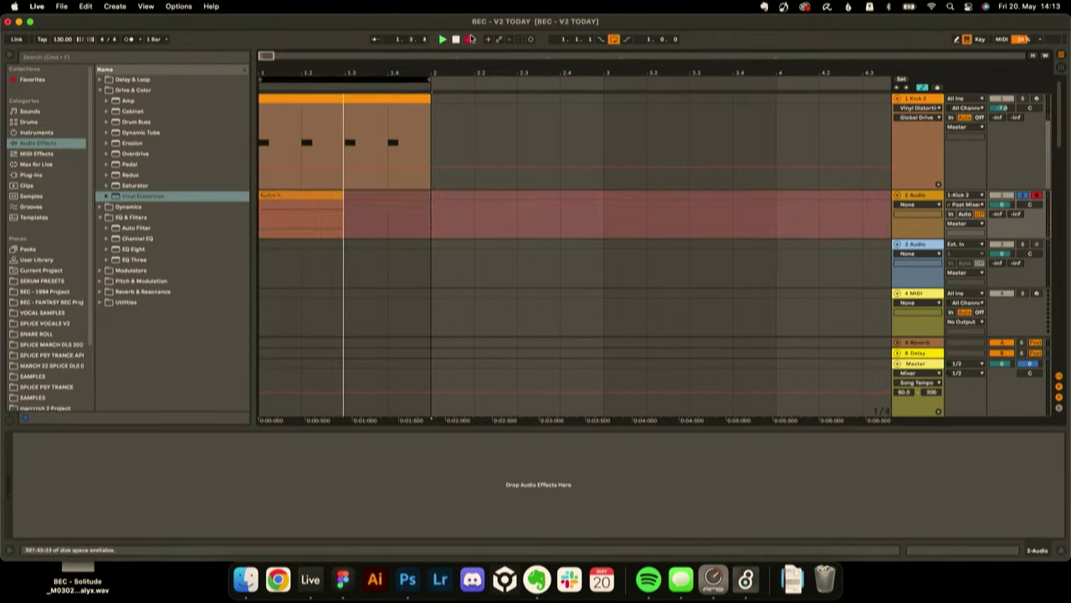
{"action": "key", "text": "space"}
{"action": "key", "text": "space"}
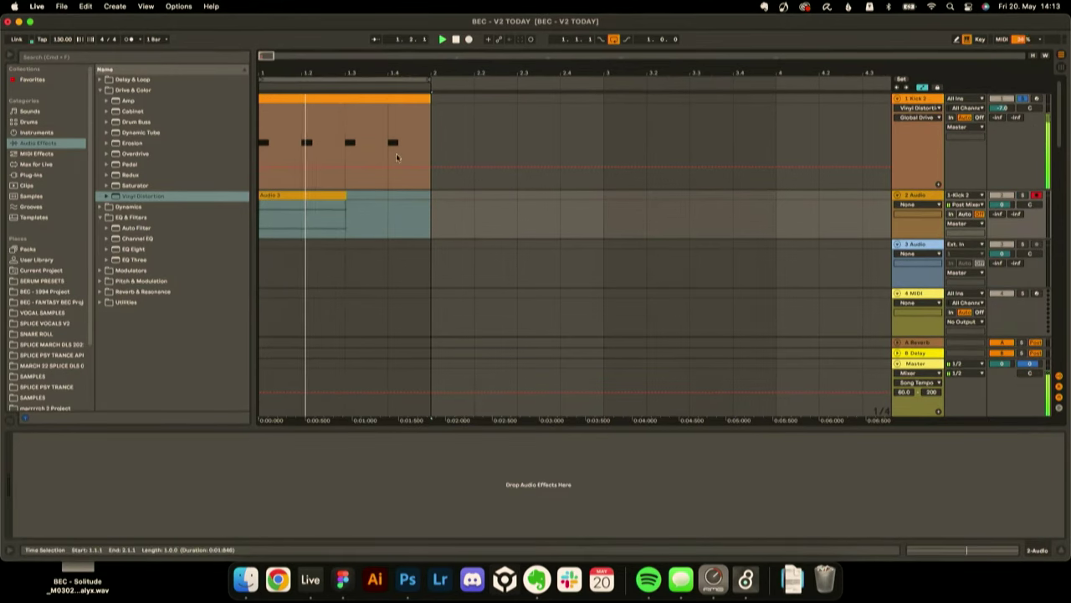
- Duplicate the one-bar kick MIDI clip three times to fill four bars
{"action": "left_click", "coordinate": [417, 96]}
{"action": "key", "text": "super+d"}
{"action": "key", "text": "super+d"}
{"action": "key", "text": "super+d"}
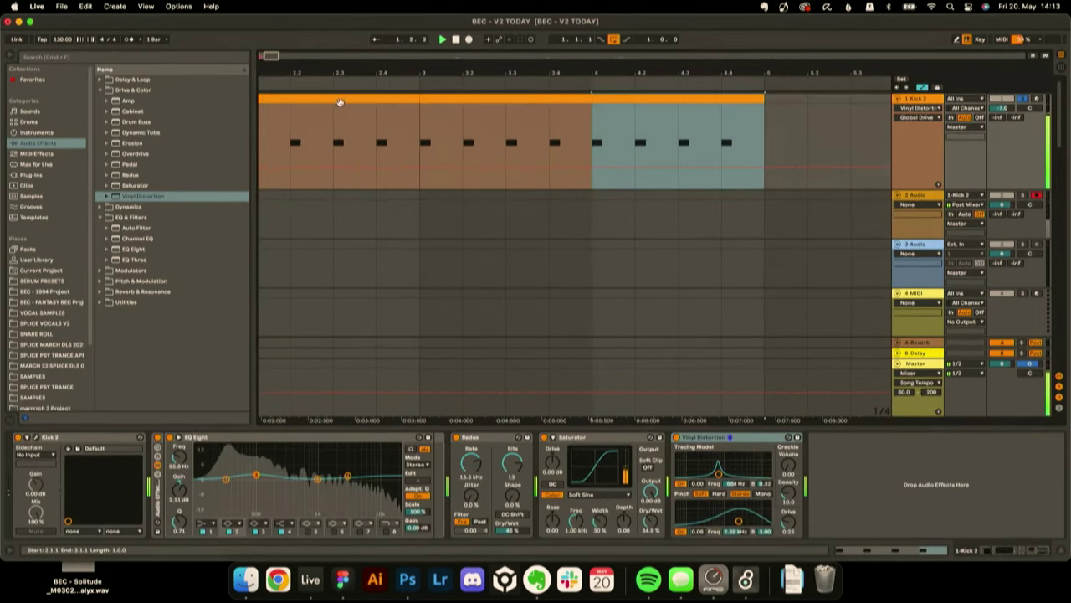
- Loop the full four bars of kick clips and record the kick onto the audio track until bar 4
{"action": "left_click_drag", "start_coordinate": [349, 70], "coordinate": [322, 71]}
{"action": "left_click", "coordinate": [273, 99], "text": "shift"}
{"action": "key", "text": "super+l"}
{"action": "left_click", "coordinate": [469, 40]}
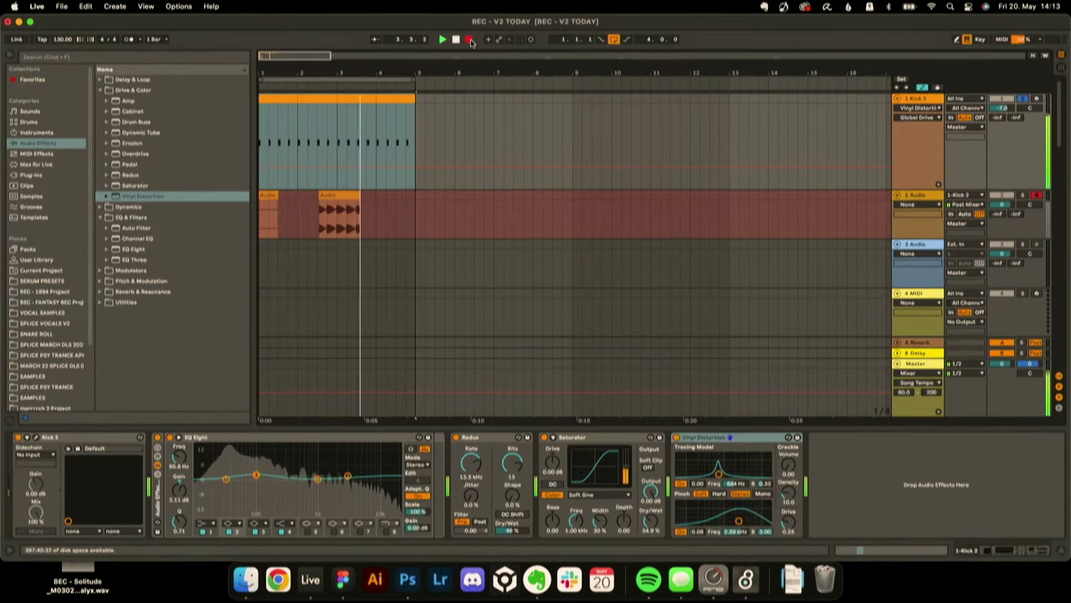
{"action": "key", "text": "space"}
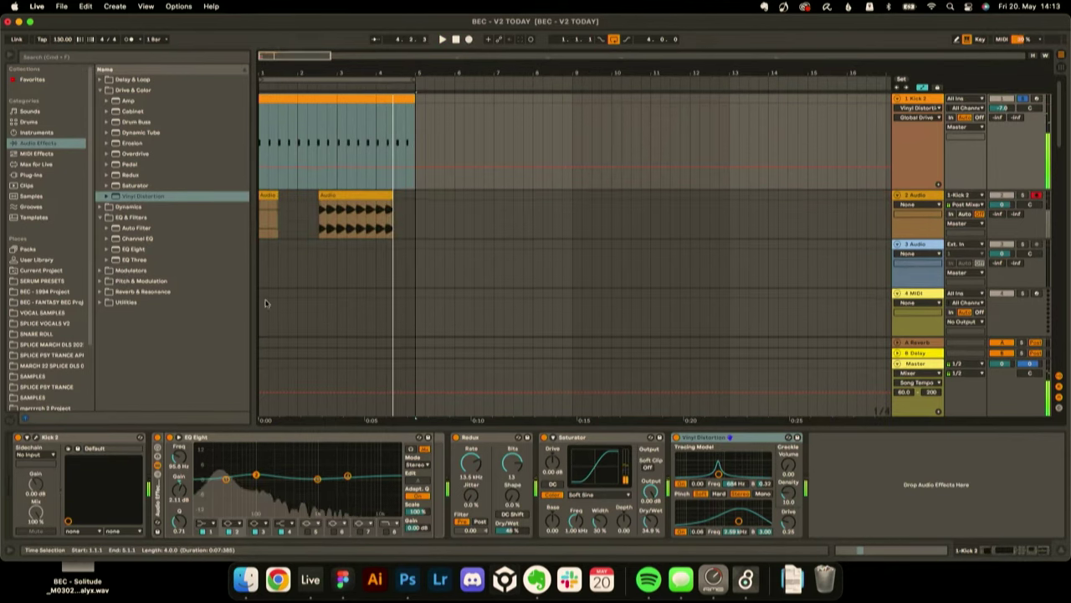
- Insert a new MIDI track and move it directly beneath the Kick 2 track, above the recorded audio track
{"action": "left_click", "coordinate": [304, 100]}
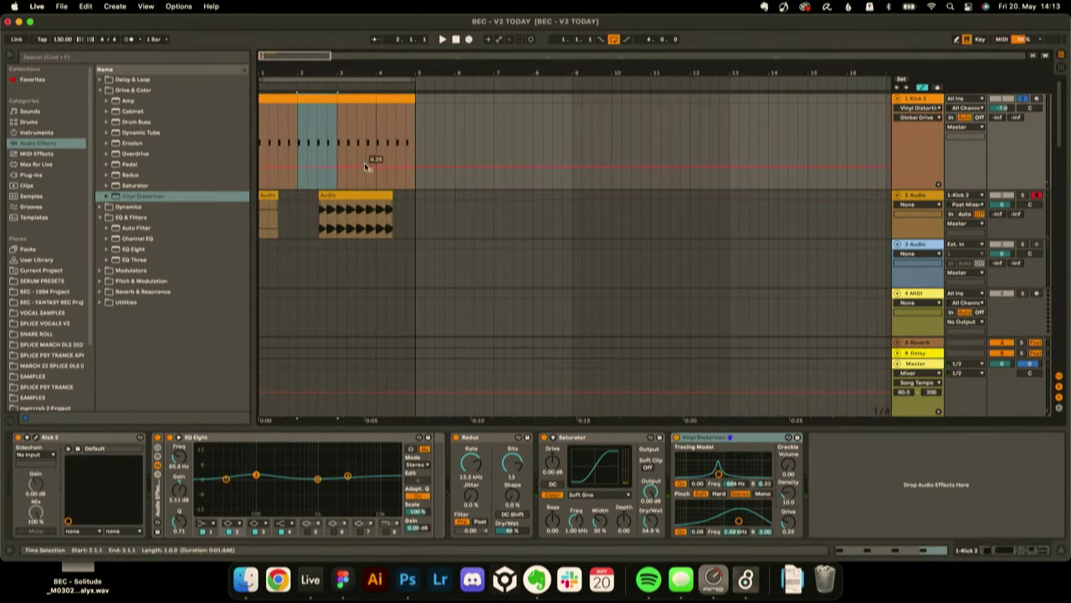
{"action": "left_click", "coordinate": [358, 194]}
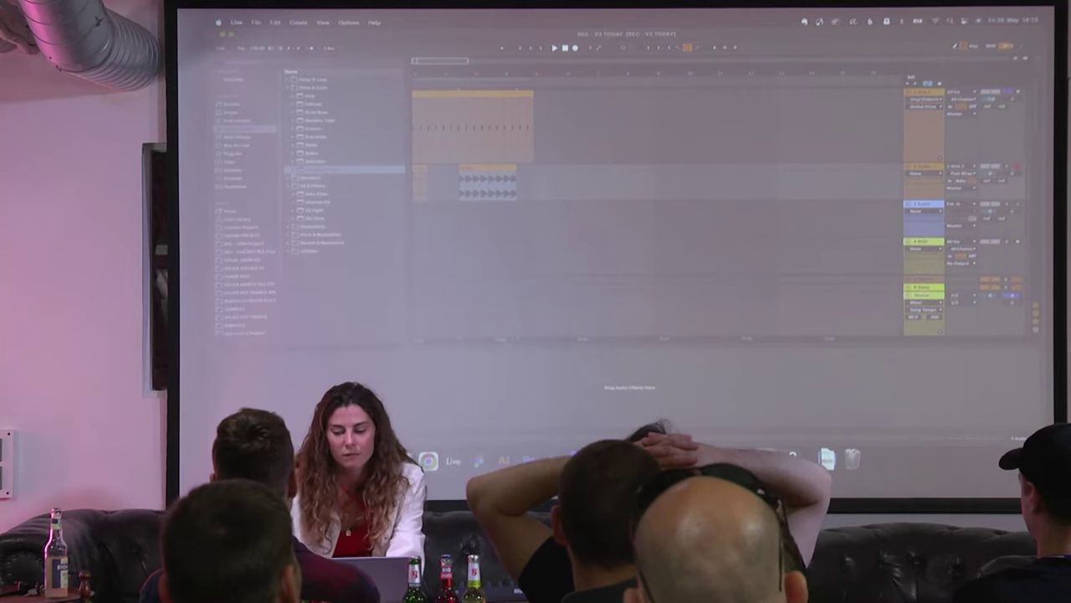
{"action": "right_click", "coordinate": [927, 167]}
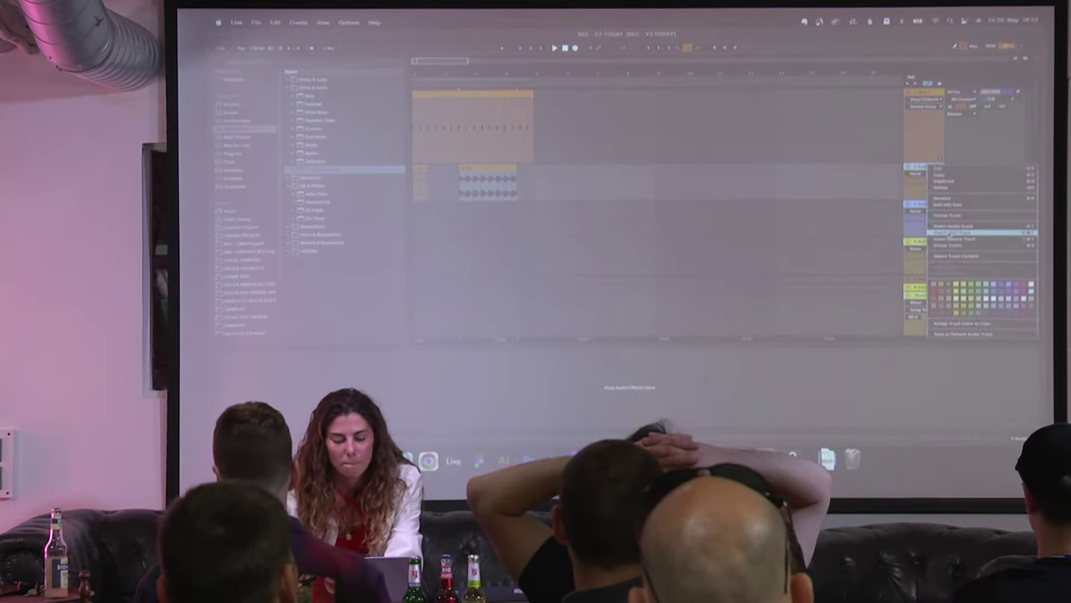
{"action": "left_click", "coordinate": [980, 231]}
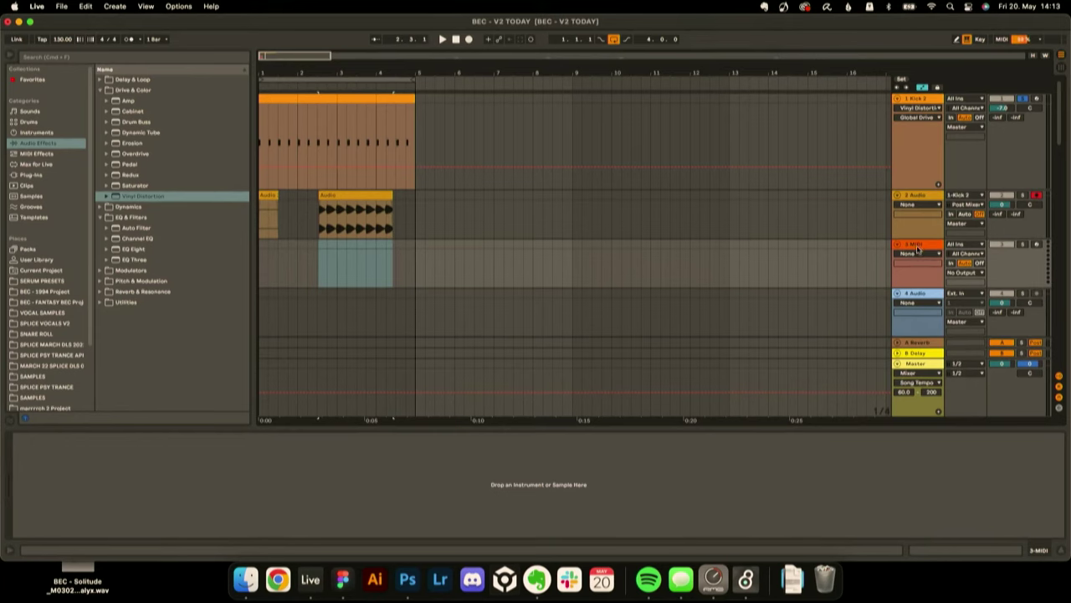
{"action": "left_click_drag", "start_coordinate": [918, 250], "coordinate": [921, 201]}
- Search the plug-ins for "sub b" and load Rob Papen's SubBoomBass2 onto the new MIDI track
{"action": "left_click", "coordinate": [308, 201]}
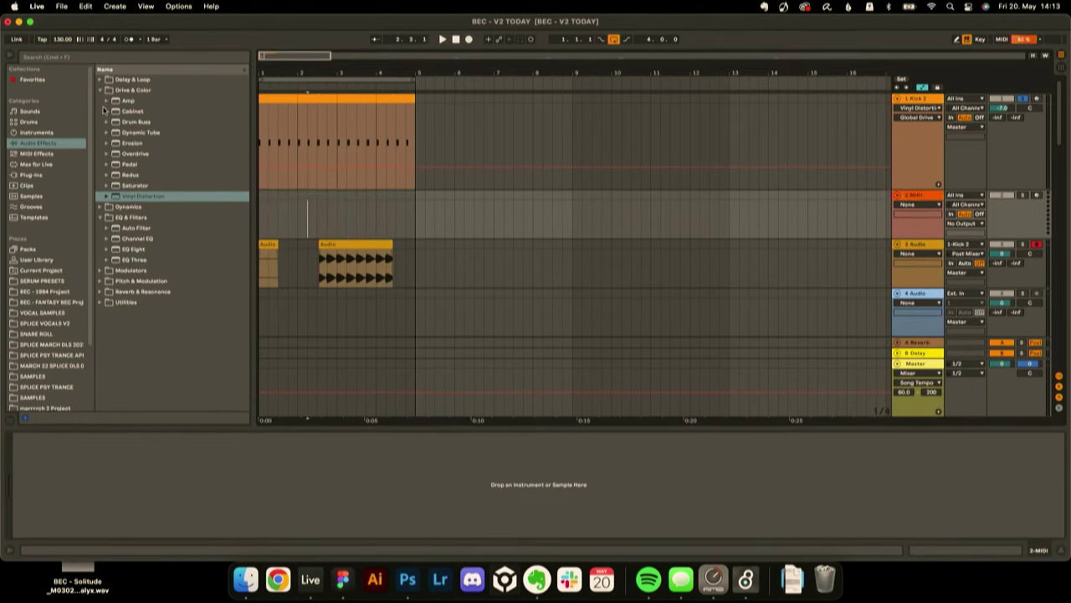
{"action": "left_click", "coordinate": [73, 57]}
{"action": "left_click", "coordinate": [31, 175]}
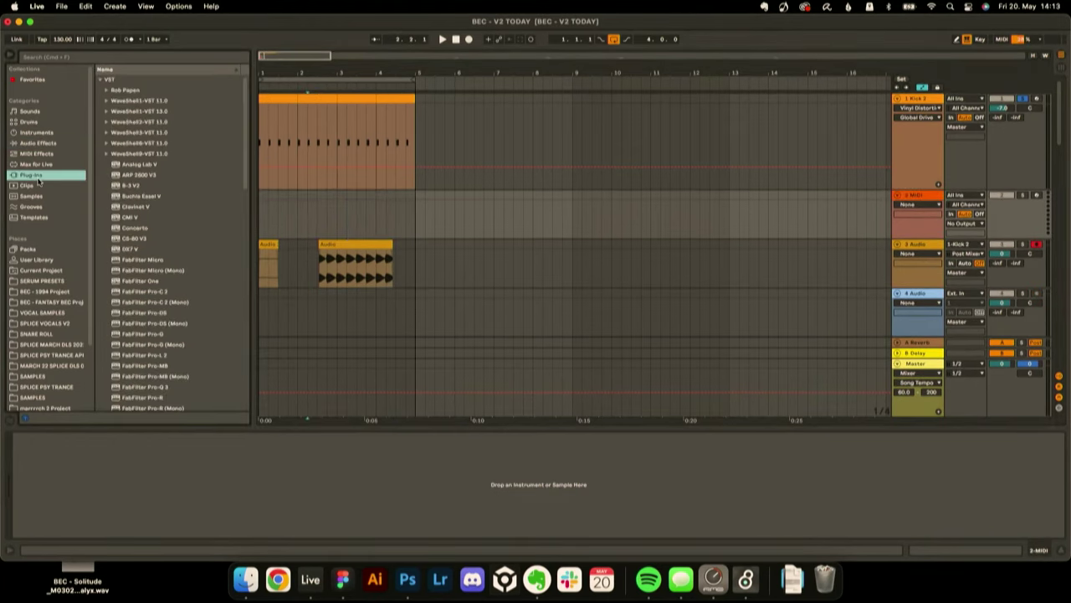
{"action": "left_click", "coordinate": [61, 61]}
{"action": "type", "text": "sim b"}
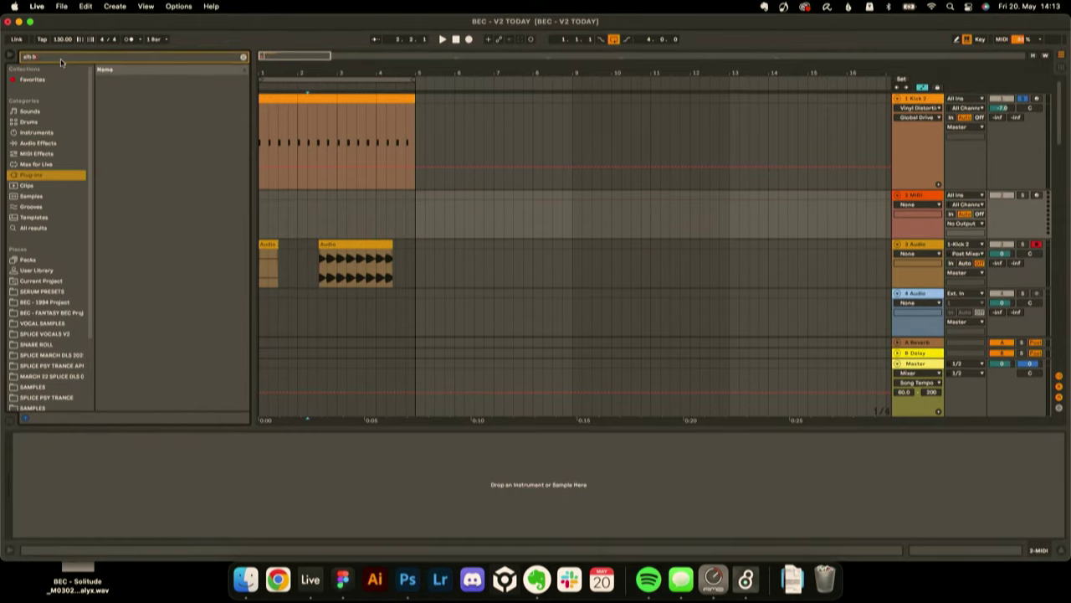
{"action": "key", "text": "BackSpace"}
{"action": "key", "text": "BackSpace"}
{"action": "key", "text": "BackSpace"}
{"action": "type", "text": "sub"}
{"action": "left_click", "coordinate": [109, 91]}
{"action": "left_click", "coordinate": [140, 99]}
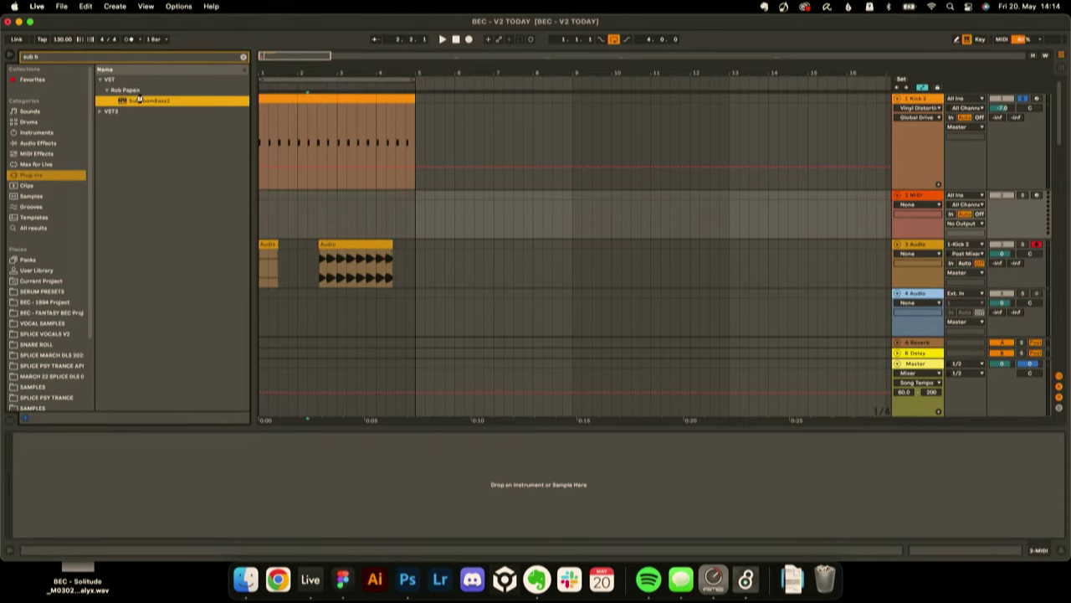
{"action": "double_click", "coordinate": [140, 100]}
{"action": "left_click_drag", "start_coordinate": [438, 104], "coordinate": [598, 212]}
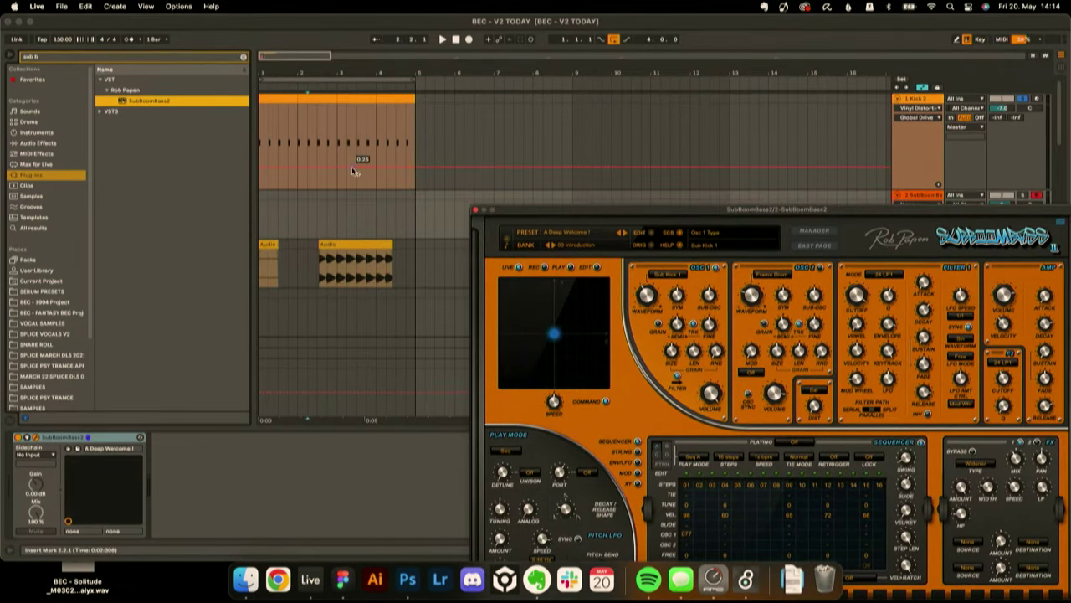
- Insert an empty one-beat MIDI clip at the start of bar 1 on the SubBoomBass2 track
{"action": "left_click_drag", "start_coordinate": [294, 80], "coordinate": [319, 131]}
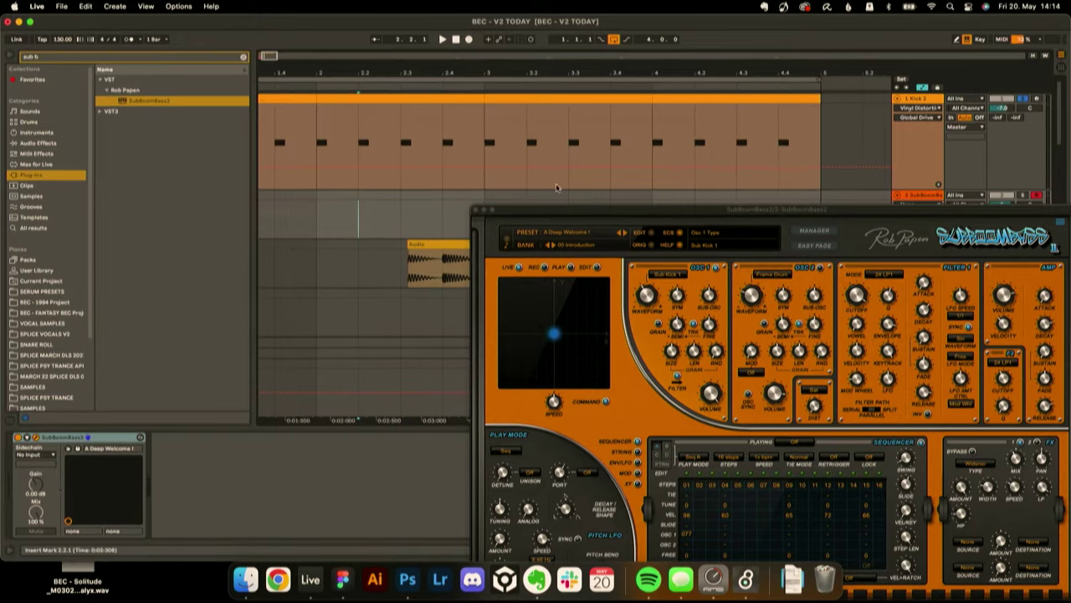
{"action": "left_click_drag", "start_coordinate": [563, 212], "coordinate": [438, 41]}
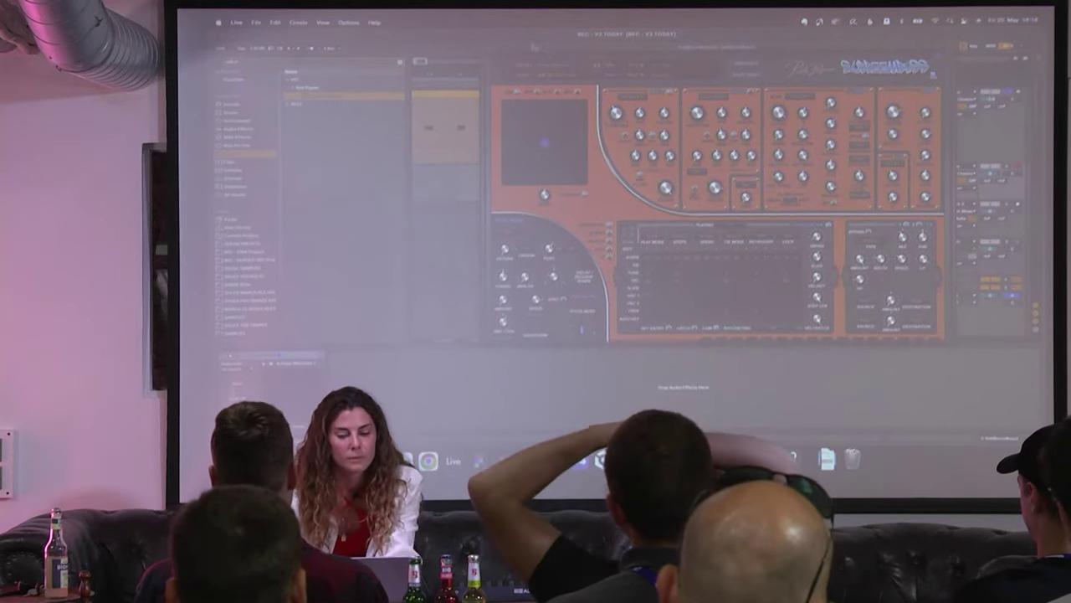
{"action": "left_click_drag", "start_coordinate": [551, 50], "coordinate": [680, 106]}
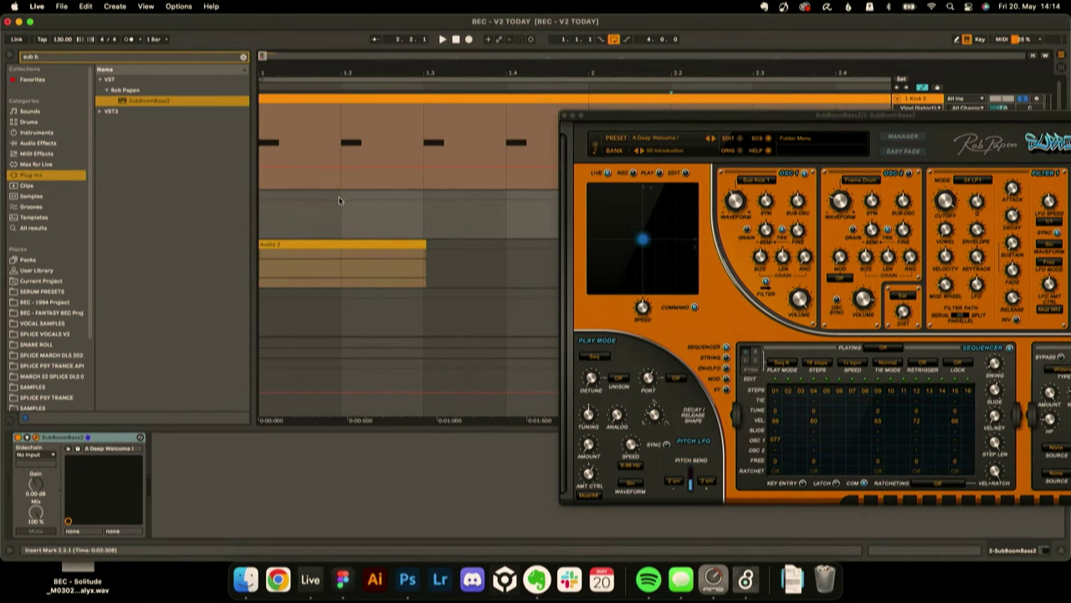
{"action": "left_click_drag", "start_coordinate": [339, 200], "coordinate": [243, 206]}
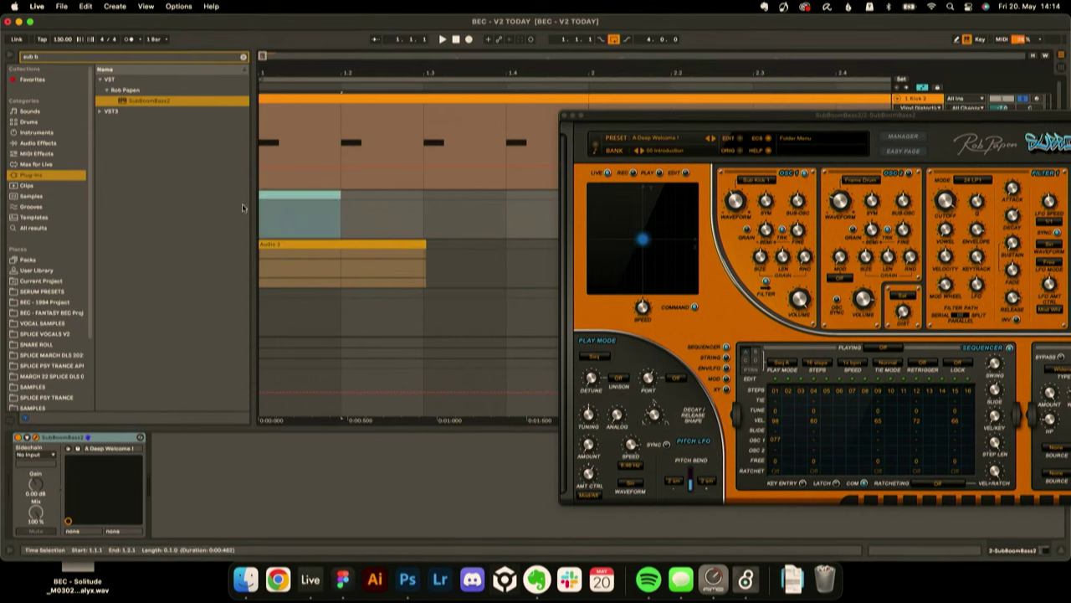
{"action": "right_click", "coordinate": [319, 200]}
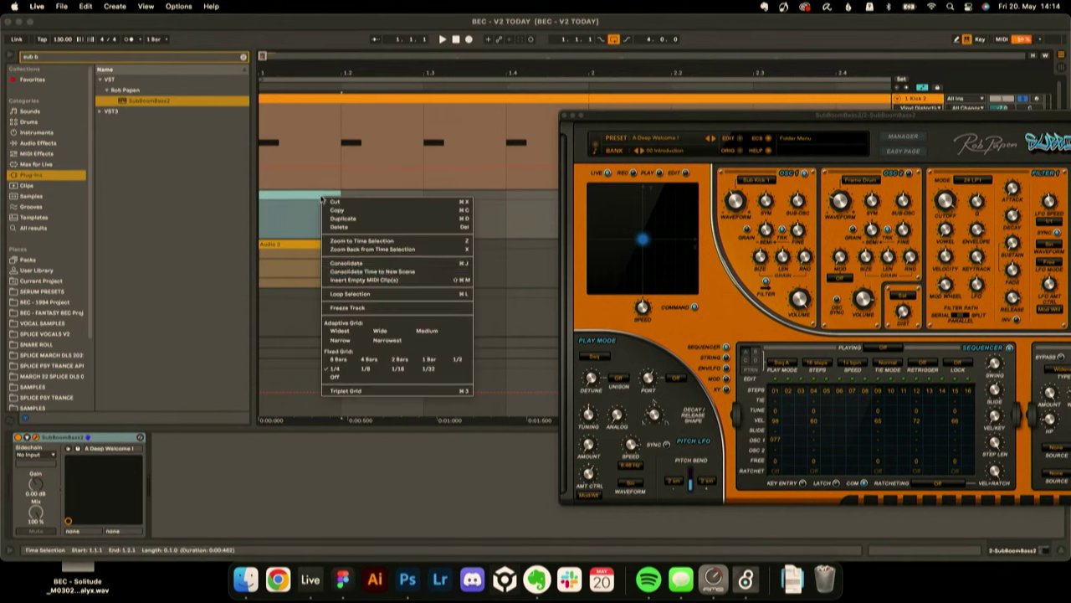
{"action": "left_click", "coordinate": [378, 280]}
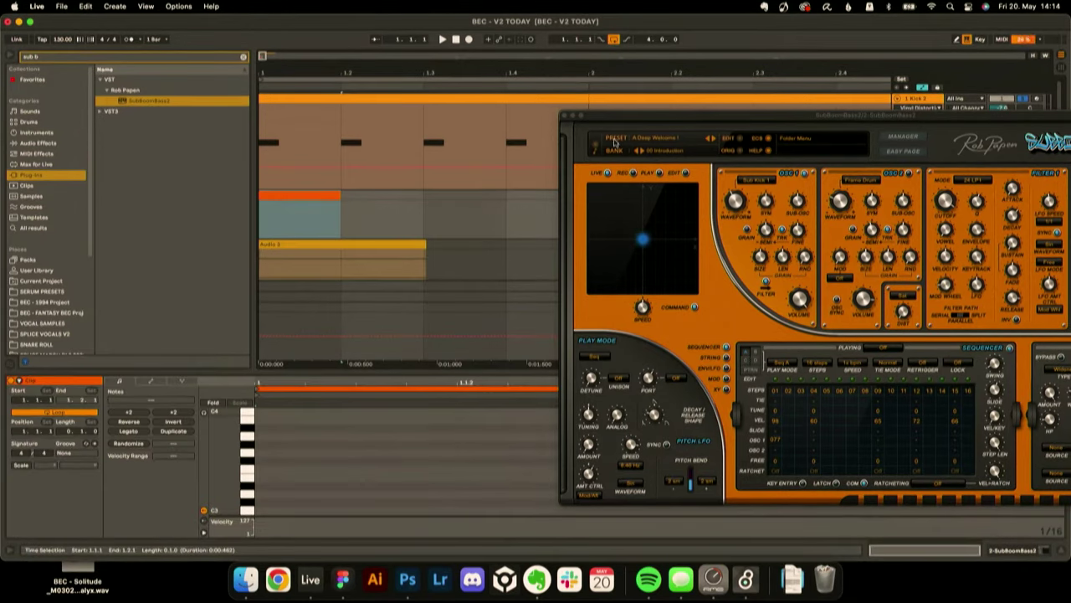
- Move the synth window clear of the arrangement, make the SubBoomBass2 track taller and narrow the browser
{"action": "left_click_drag", "start_coordinate": [618, 123], "coordinate": [782, 453]}
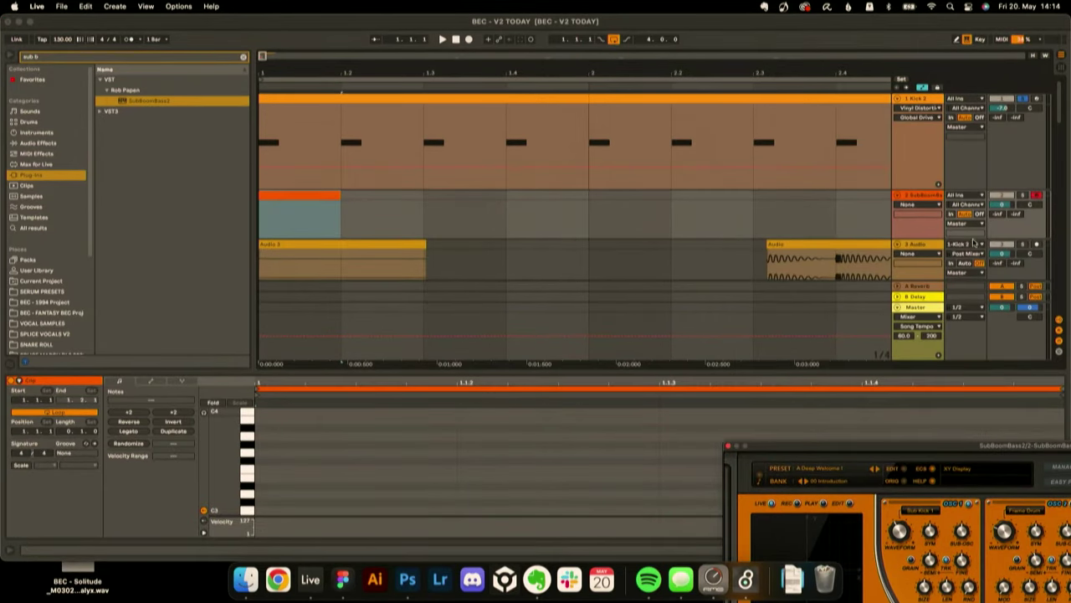
{"action": "left_click_drag", "start_coordinate": [997, 224], "coordinate": [998, 271]}
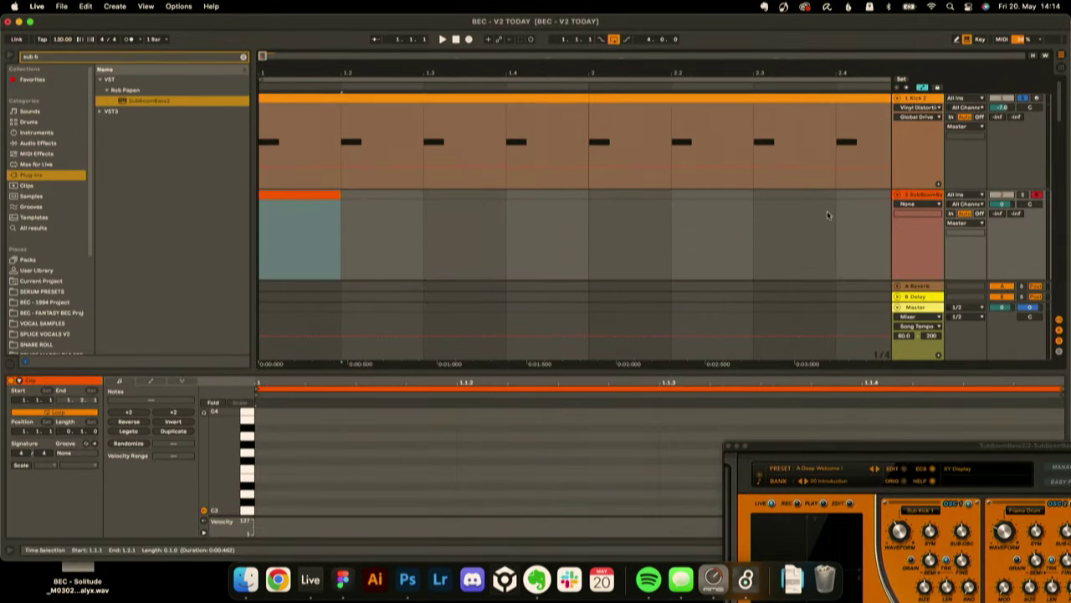
{"action": "scroll", "coordinate": [828, 215], "scroll_direction": "down", "scroll_amount": 1}
{"action": "left_click_drag", "start_coordinate": [253, 225], "coordinate": [174, 225]}
{"action": "scroll", "coordinate": [243, 164], "scroll_direction": "up", "scroll_amount": 1}
{"action": "scroll", "coordinate": [285, 246], "scroll_direction": "up", "scroll_amount": 1}
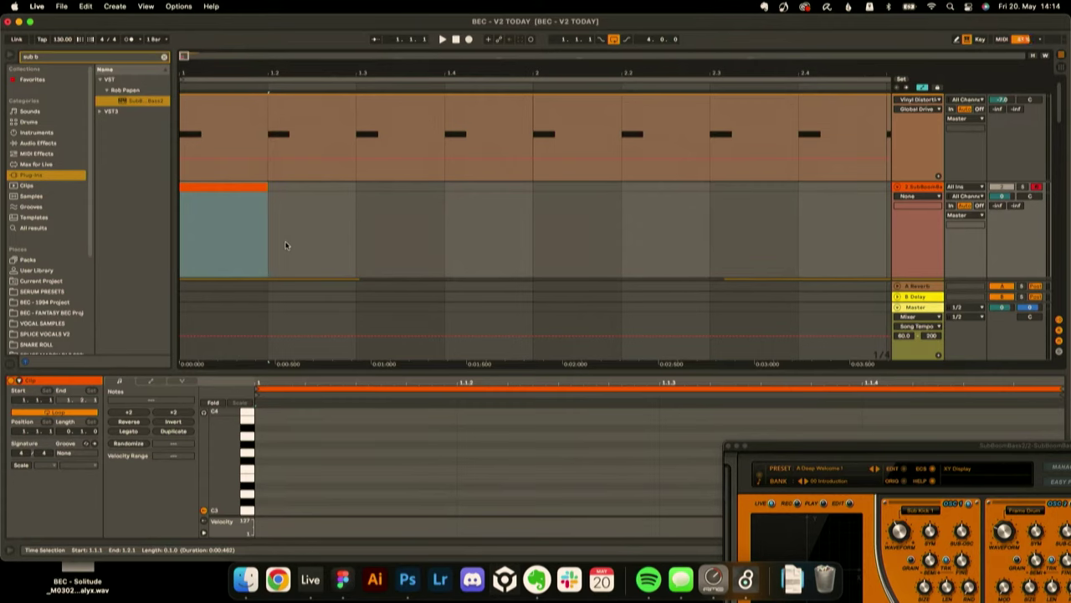
- Turn off looping inside the new bass clip and set the arrangement loop to the clip's one-beat length
{"action": "left_click", "coordinate": [242, 192]}
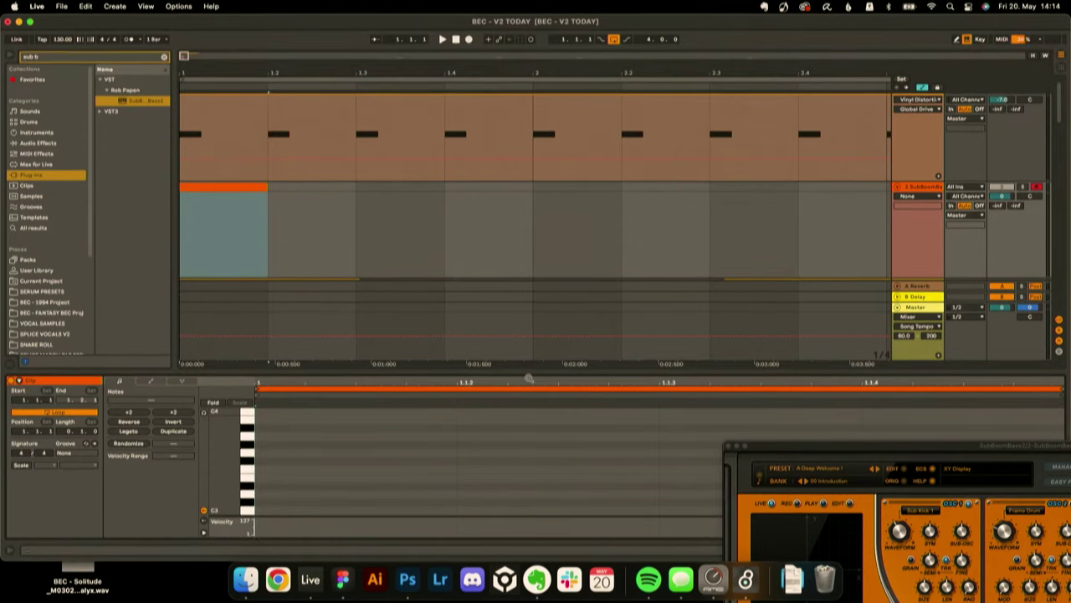
{"action": "key", "text": "super+l"}
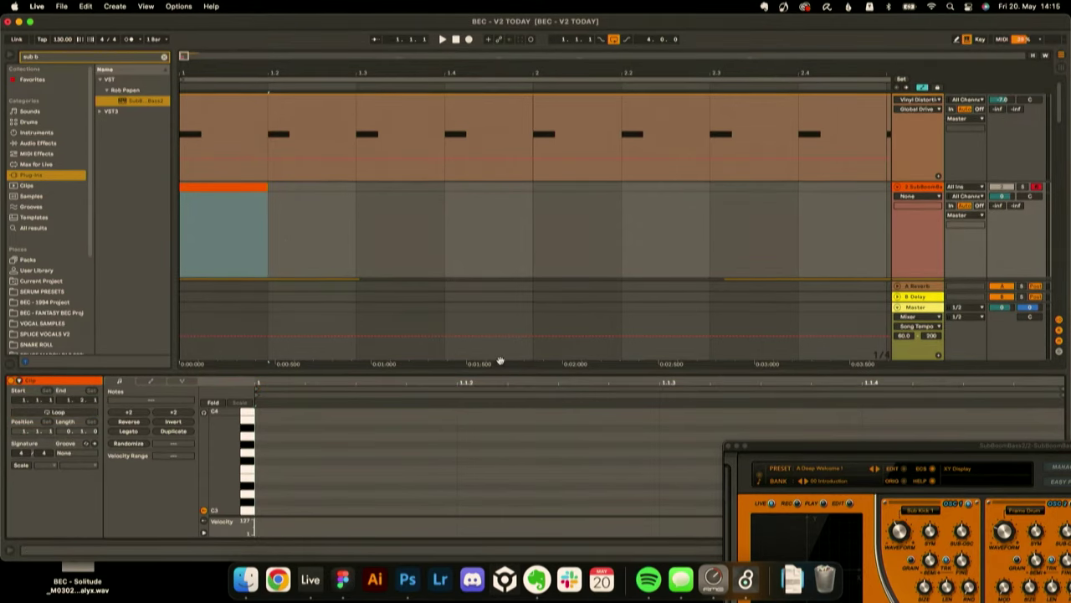
{"action": "left_click", "coordinate": [238, 198]}
{"action": "key", "text": "super+l"}
{"action": "left_click_drag", "start_coordinate": [544, 72], "coordinate": [253, 70]}
{"action": "left_click_drag", "start_coordinate": [468, 80], "coordinate": [267, 163]}
- Fill the bass clip's beat with duplicated sixteenth notes on G0, then delete the first note where the kick hits
{"action": "left_click_drag", "start_coordinate": [350, 371], "coordinate": [333, 260]}
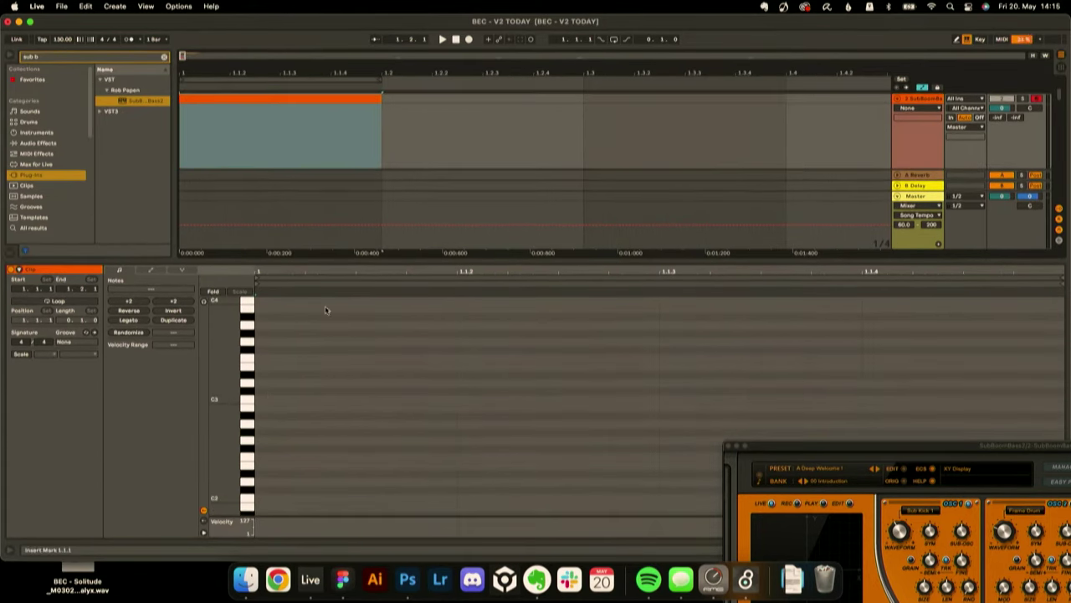
{"action": "scroll", "coordinate": [251, 438], "scroll_direction": "down", "scroll_amount": 10}
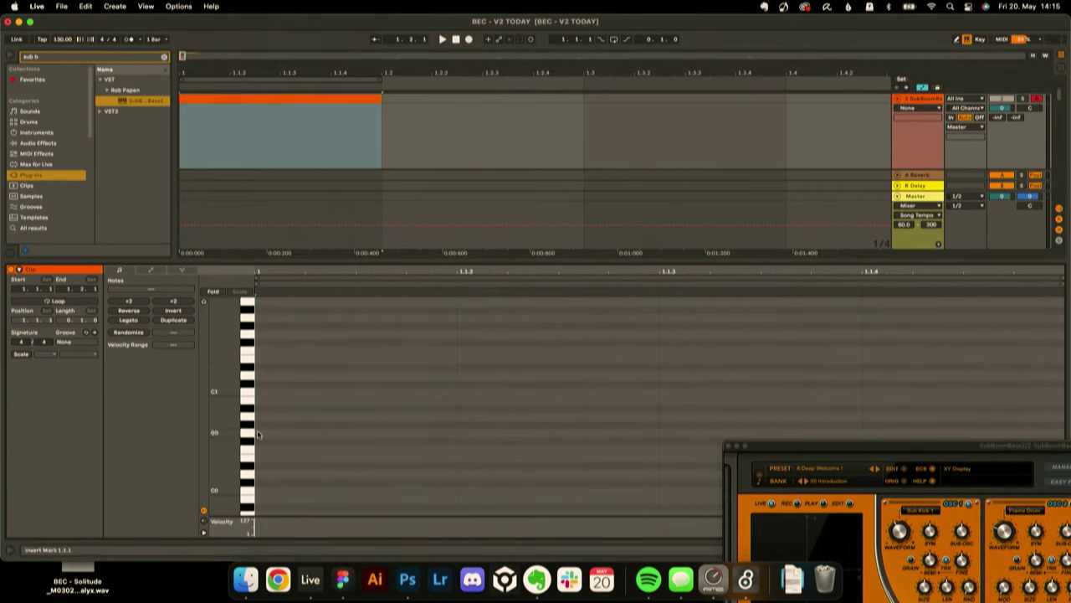
{"action": "double_click", "coordinate": [263, 434]}
{"action": "key", "text": "super+d"}
{"action": "key", "text": "super+d"}
{"action": "key", "text": "super+d"}
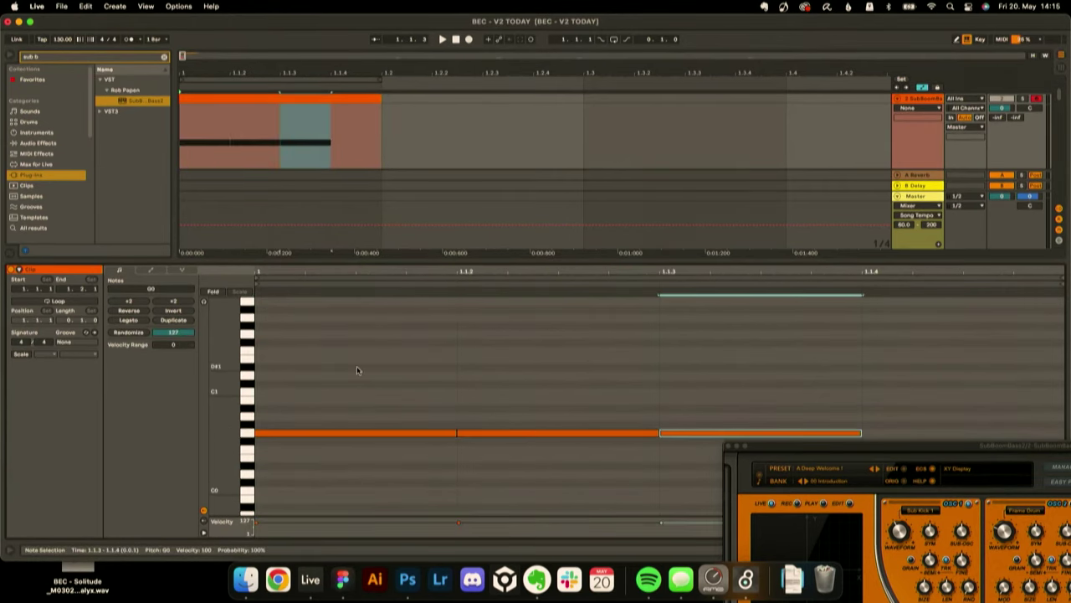
{"action": "left_click", "coordinate": [357, 366]}
{"action": "key", "text": "Delete"}
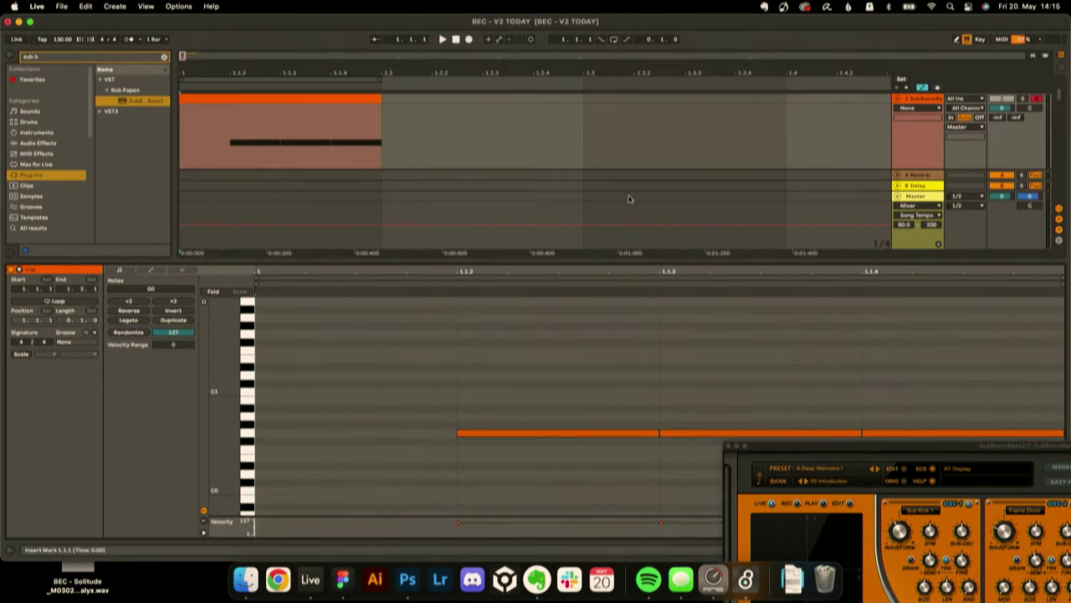
- Extend the bass clip on the SubBoomBass2 track to a full bar, ending at the start of bar 2
{"action": "left_click_drag", "start_coordinate": [573, 259], "coordinate": [574, 538]}
{"action": "scroll", "coordinate": [411, 205], "scroll_direction": "up", "scroll_amount": 3}
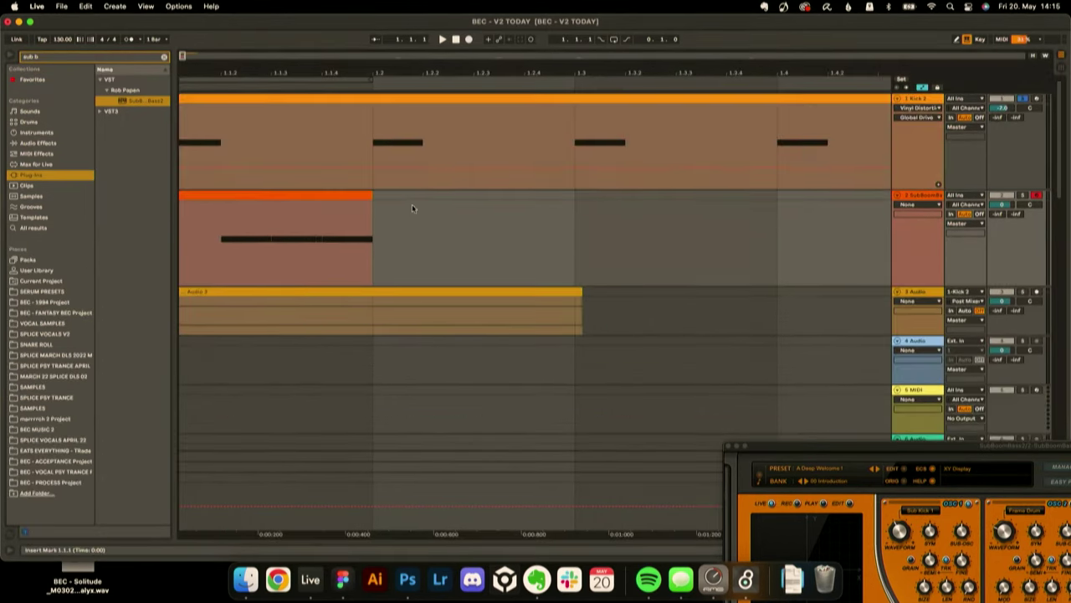
{"action": "left_click_drag", "start_coordinate": [370, 197], "coordinate": [778, 197]}
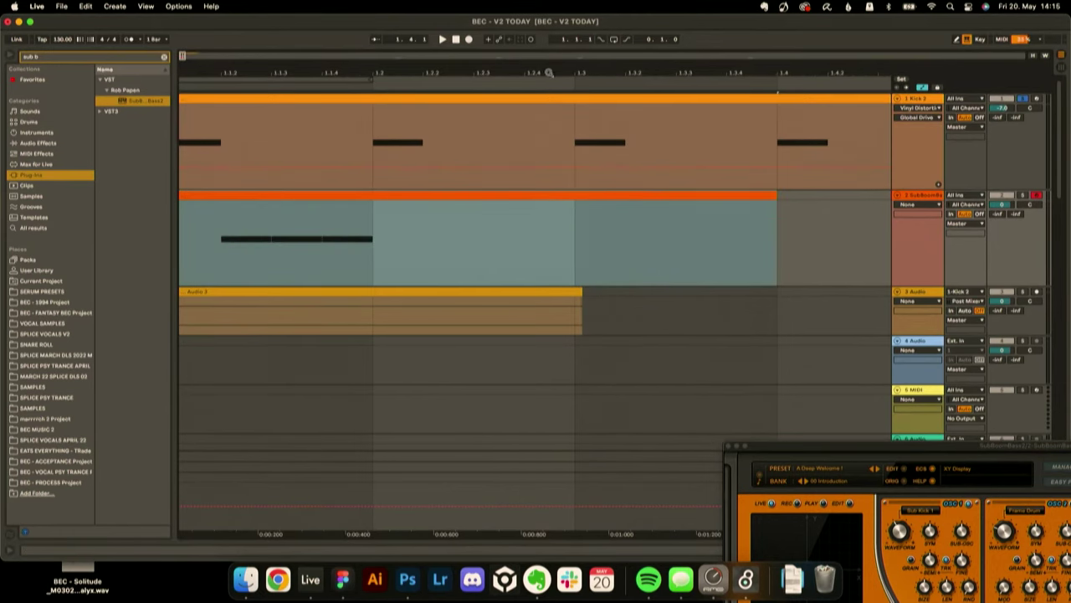
{"action": "left_click_drag", "start_coordinate": [547, 72], "coordinate": [327, 73]}
{"action": "left_click_drag", "start_coordinate": [414, 196], "coordinate": [485, 201]}
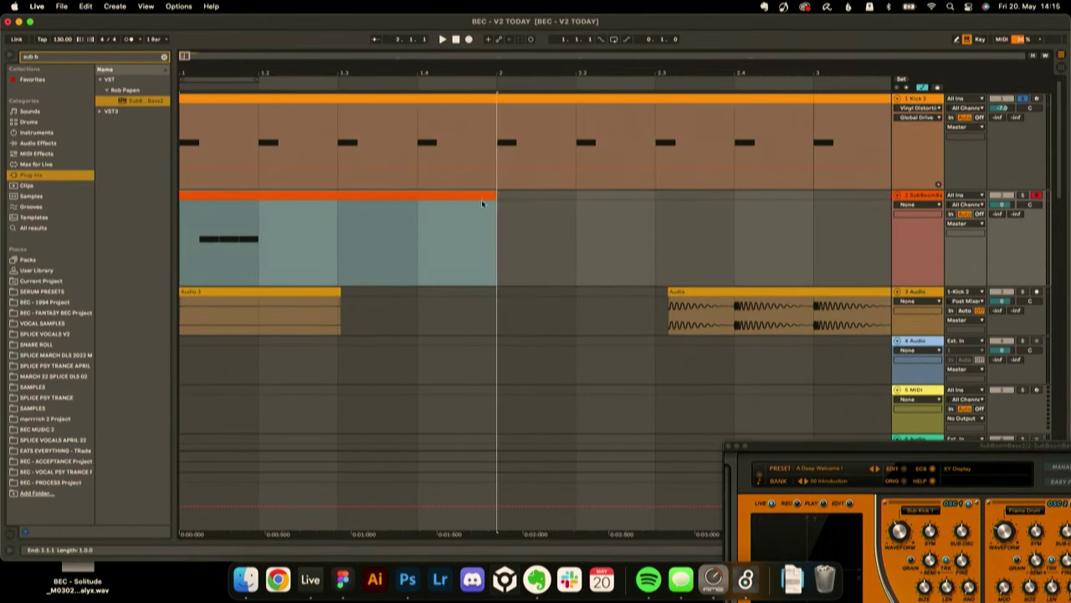
- Duplicate the three-note G0 pattern across the remaining beats of the one-bar bass clip
{"action": "double_click", "coordinate": [460, 196]}
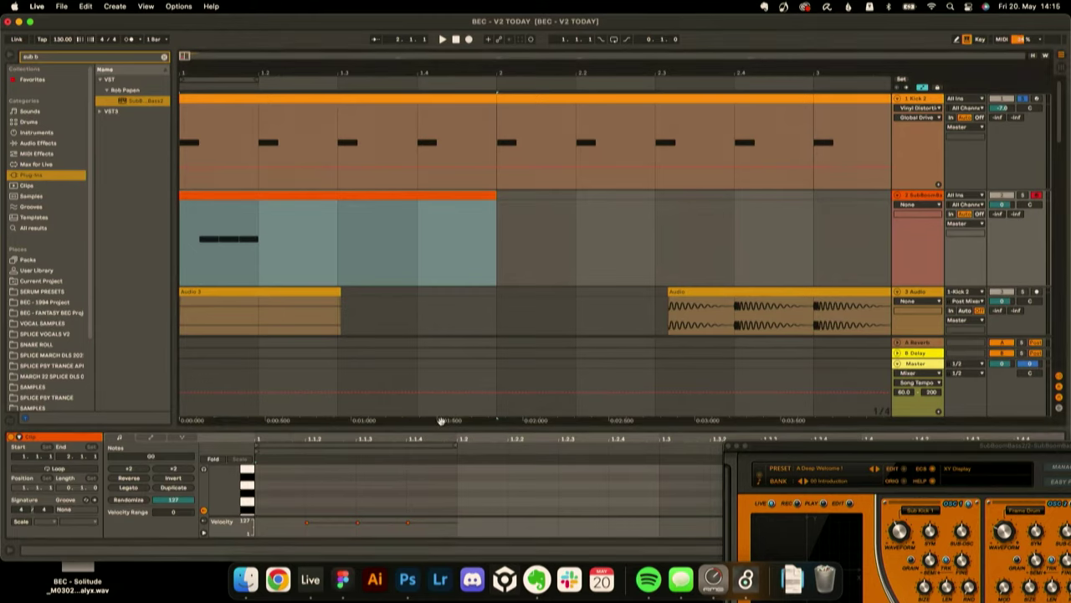
{"action": "left_click_drag", "start_coordinate": [440, 424], "coordinate": [440, 279]}
{"action": "left_click_drag", "start_coordinate": [459, 368], "coordinate": [240, 566]}
{"action": "key", "text": "super+d"}
{"action": "key", "text": "super+d"}
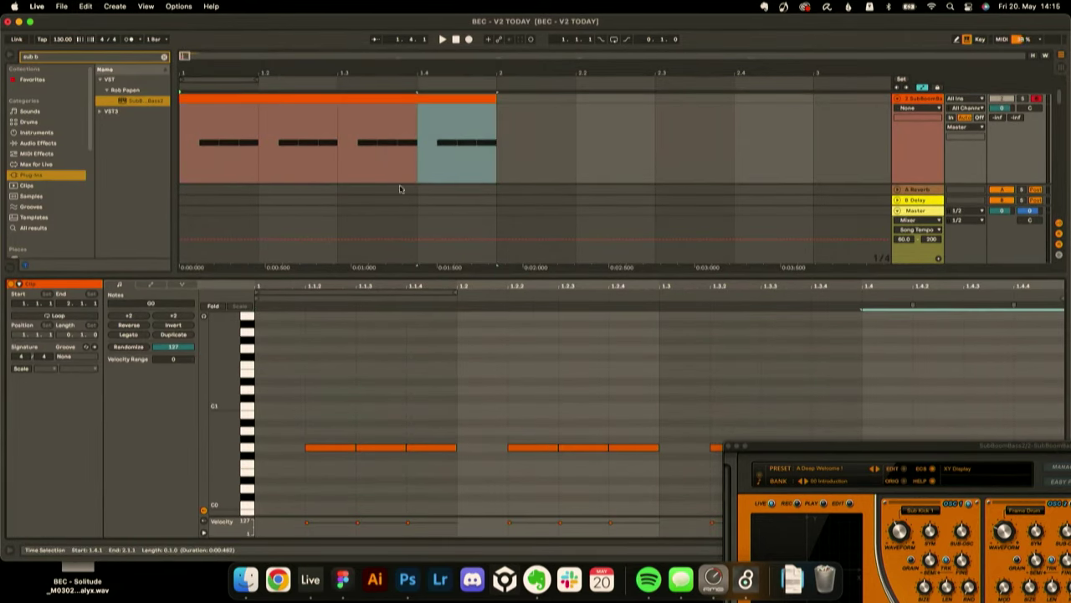
{"action": "left_click_drag", "start_coordinate": [400, 273], "coordinate": [387, 513]}
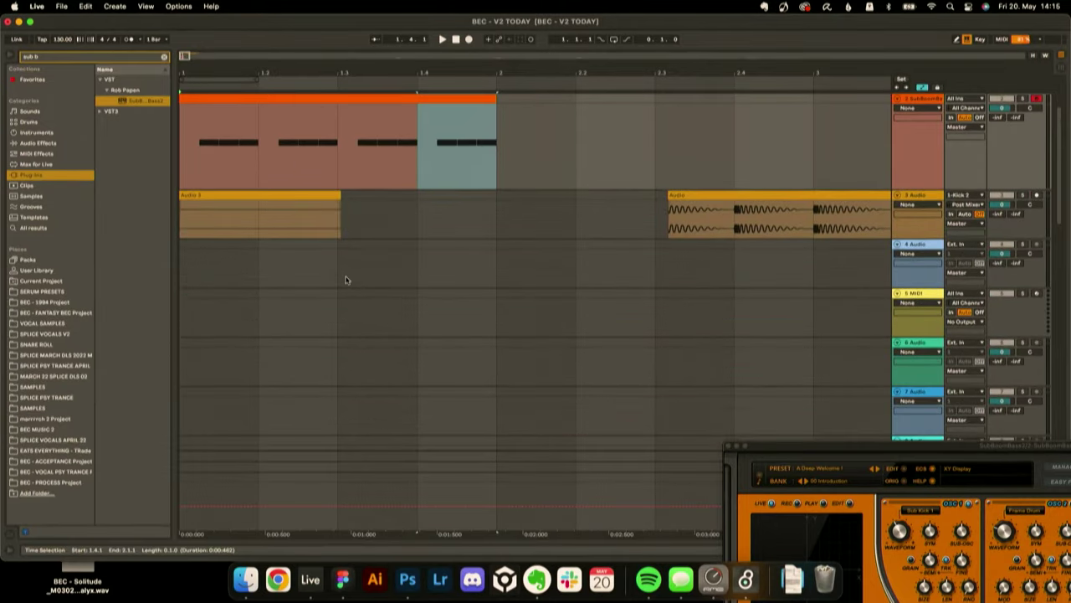
{"action": "scroll", "coordinate": [343, 278], "scroll_direction": "up", "scroll_amount": 2}
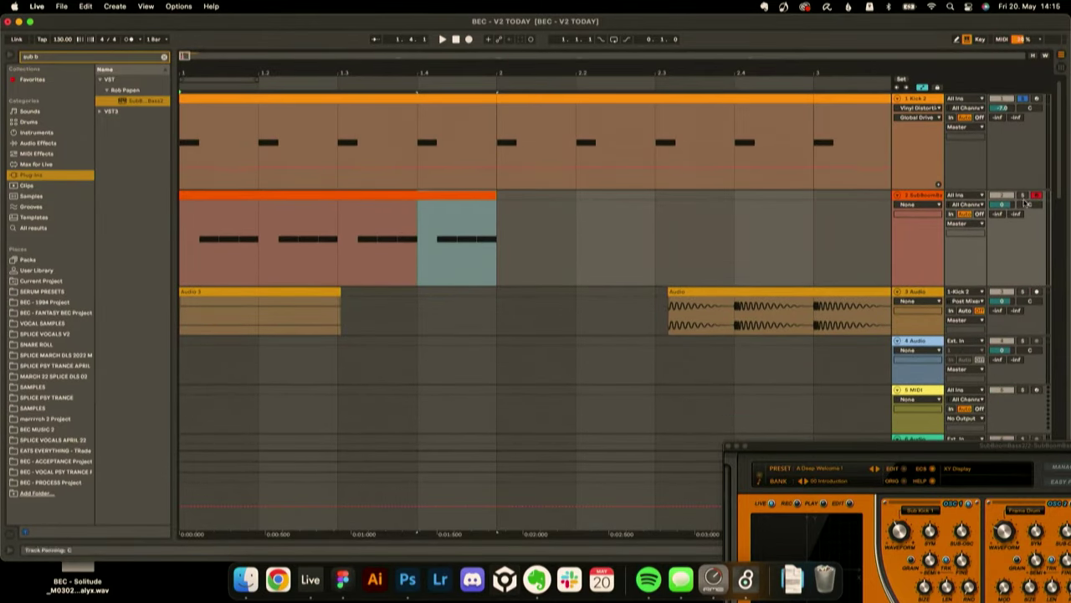
- Load the bass preset Class 01 from presets 1-32 in SubBoomBass2 and move the synth window out of the way
{"action": "left_click_drag", "start_coordinate": [975, 454], "coordinate": [487, 231]}
{"action": "left_click", "coordinate": [445, 241]}
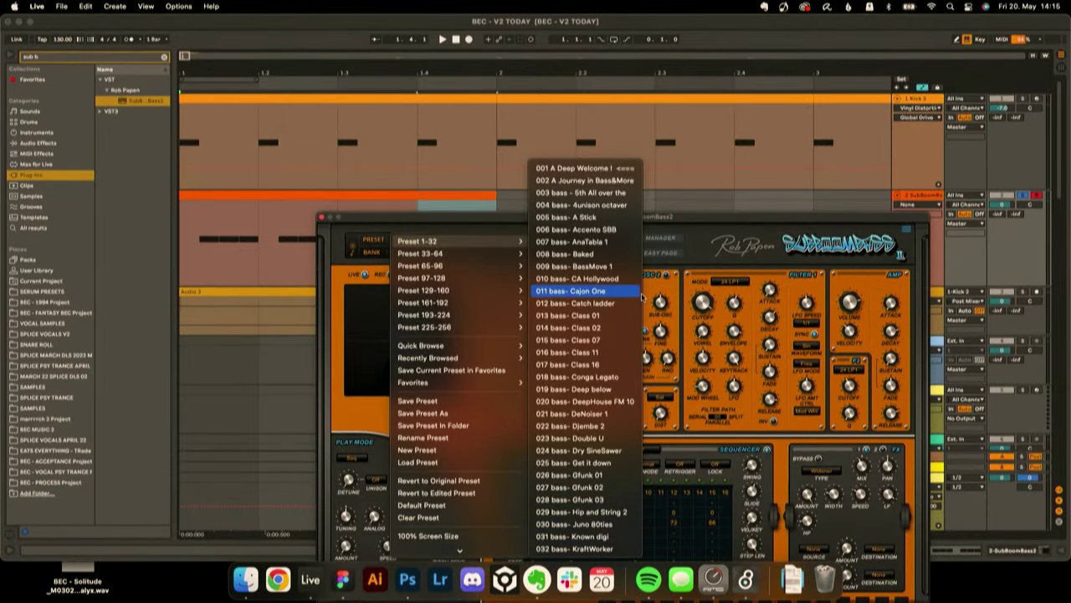
{"action": "left_click", "coordinate": [626, 320]}
{"action": "left_click_drag", "start_coordinate": [401, 218], "coordinate": [522, 557]}
- Deactivate tracks 3 to 18, leaving only the new Kick 2 and SubBoomBass2 tracks audible
{"action": "left_click", "coordinate": [1026, 203]}
{"action": "scroll", "coordinate": [962, 276], "scroll_direction": "down", "scroll_amount": 10}
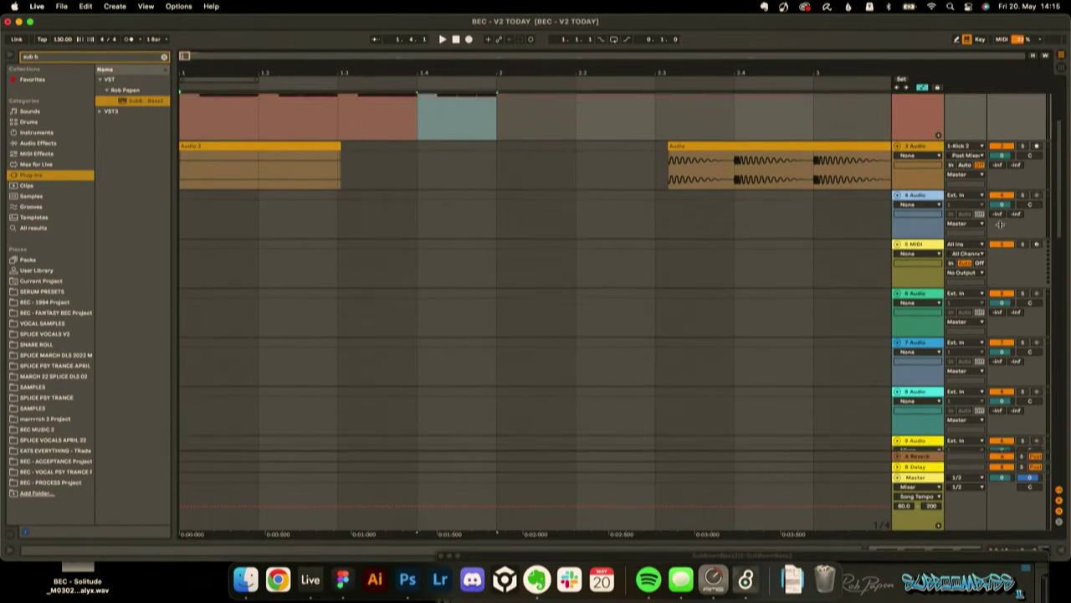
{"action": "scroll", "coordinate": [930, 322], "scroll_direction": "down", "scroll_amount": 10}
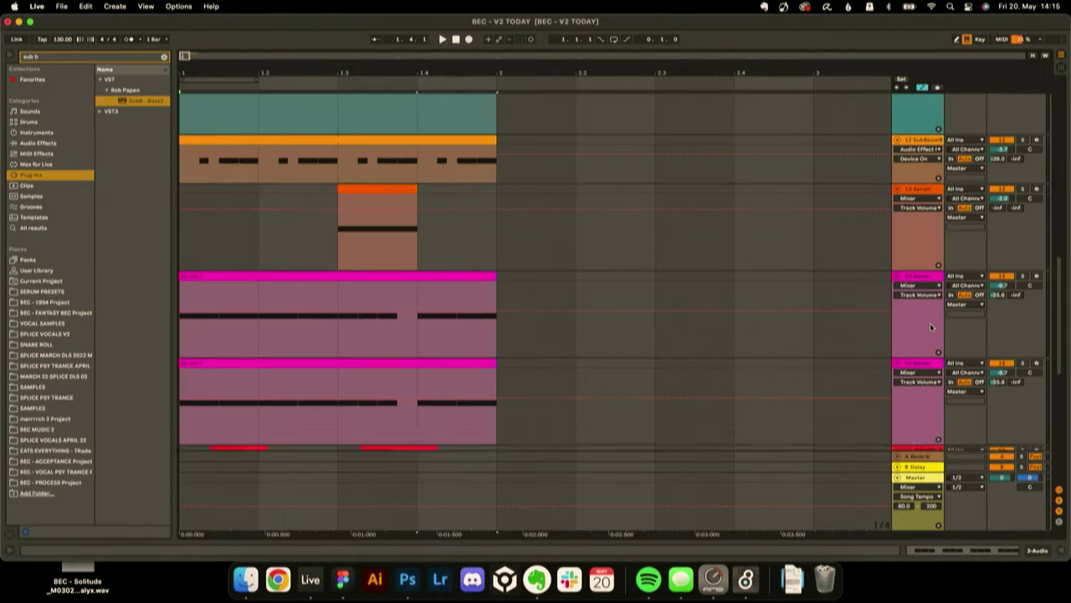
{"action": "left_click", "coordinate": [923, 319]}
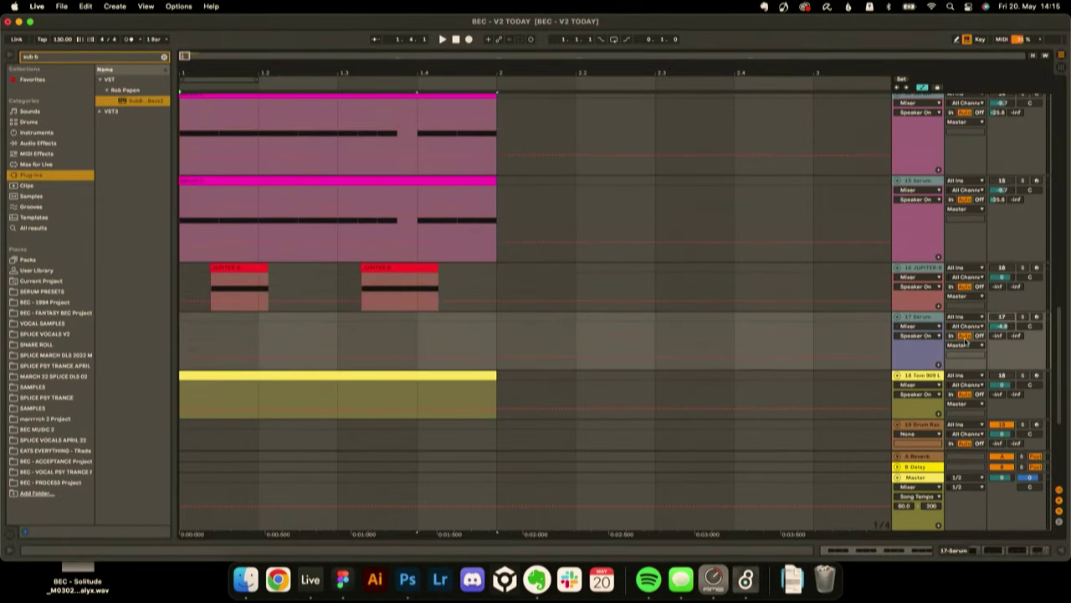
- Set a one-bar loop from bar 1 to bar 2 and start playback of the kick and bass
{"action": "scroll", "coordinate": [965, 341], "scroll_direction": "up", "scroll_amount": 20}
{"action": "left_click", "coordinate": [299, 98]}
{"action": "left_click_drag", "start_coordinate": [256, 79], "coordinate": [491, 79]}
{"action": "key", "text": "space"}
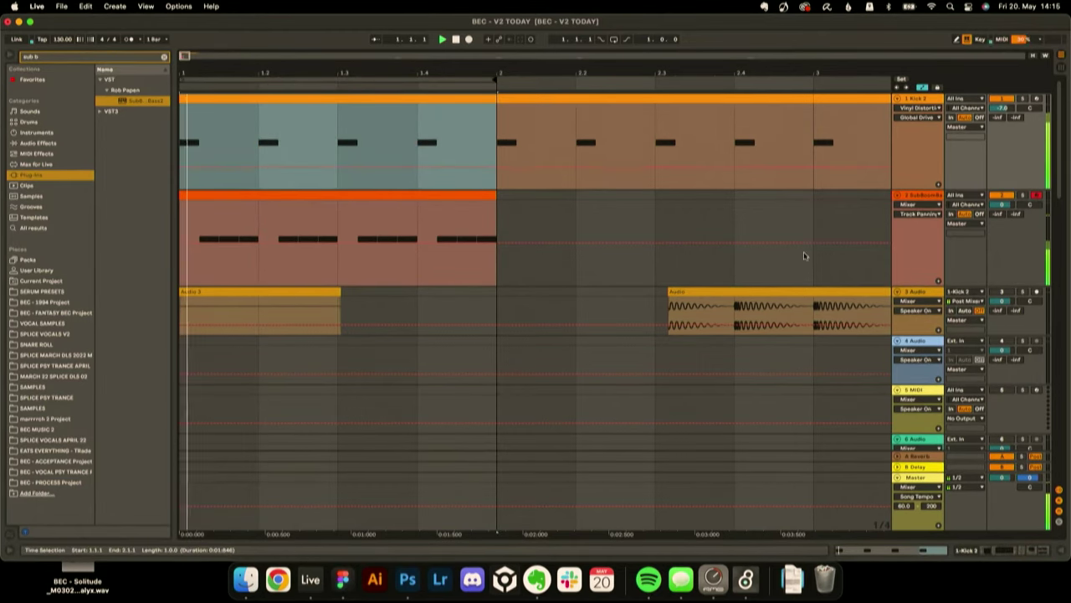
- Change the SubBoomBass2 preset to Class 02, then open the bass clip's notes with the synth window out of the way
{"action": "left_click", "coordinate": [921, 195]}
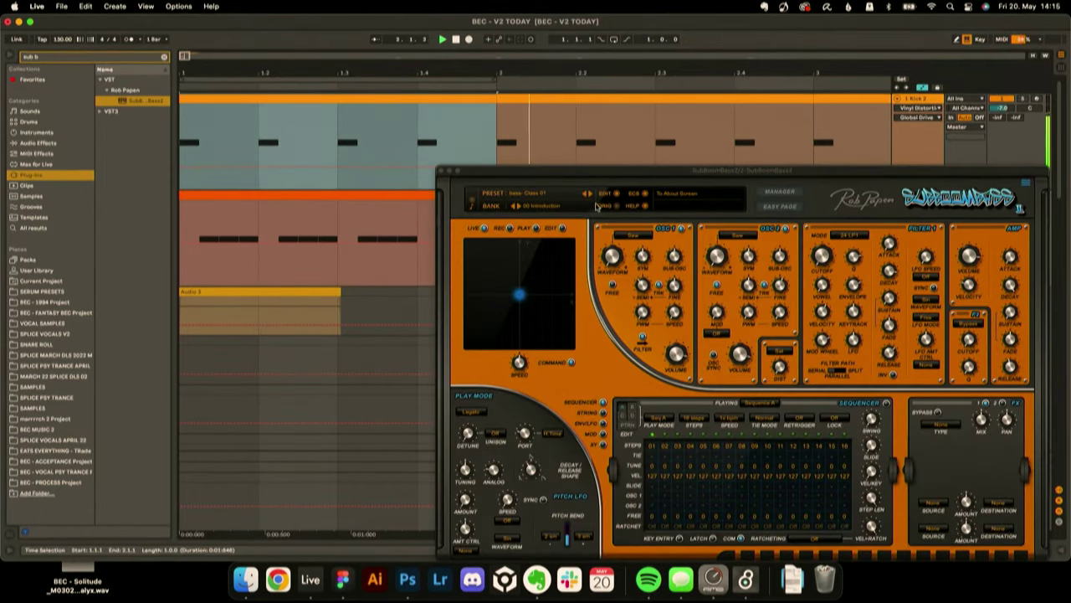
{"action": "left_click", "coordinate": [381, 194]}
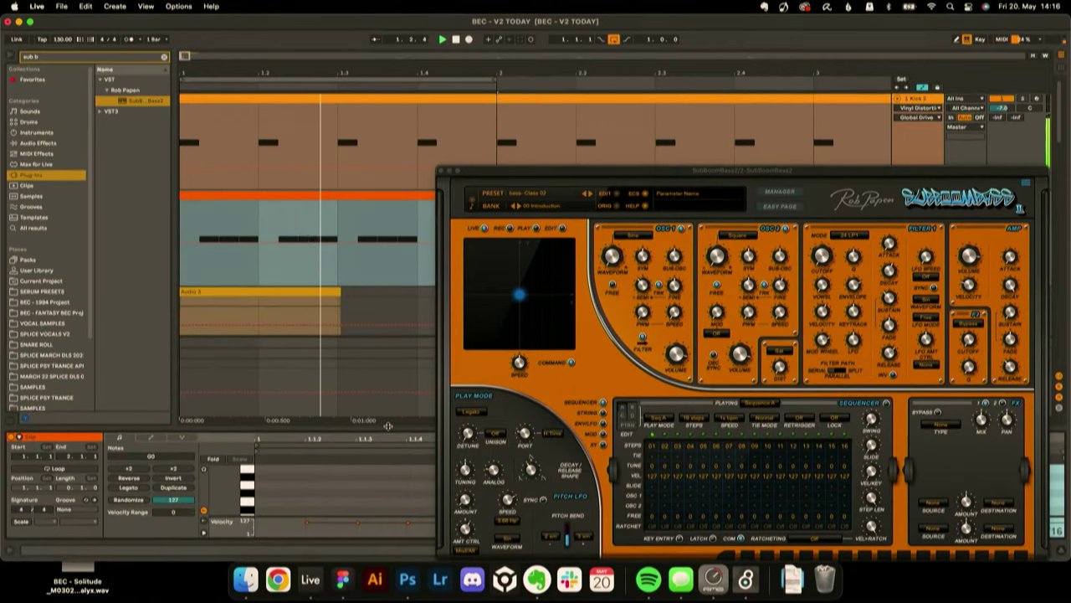
{"action": "left_click_drag", "start_coordinate": [538, 425], "coordinate": [571, 448]}
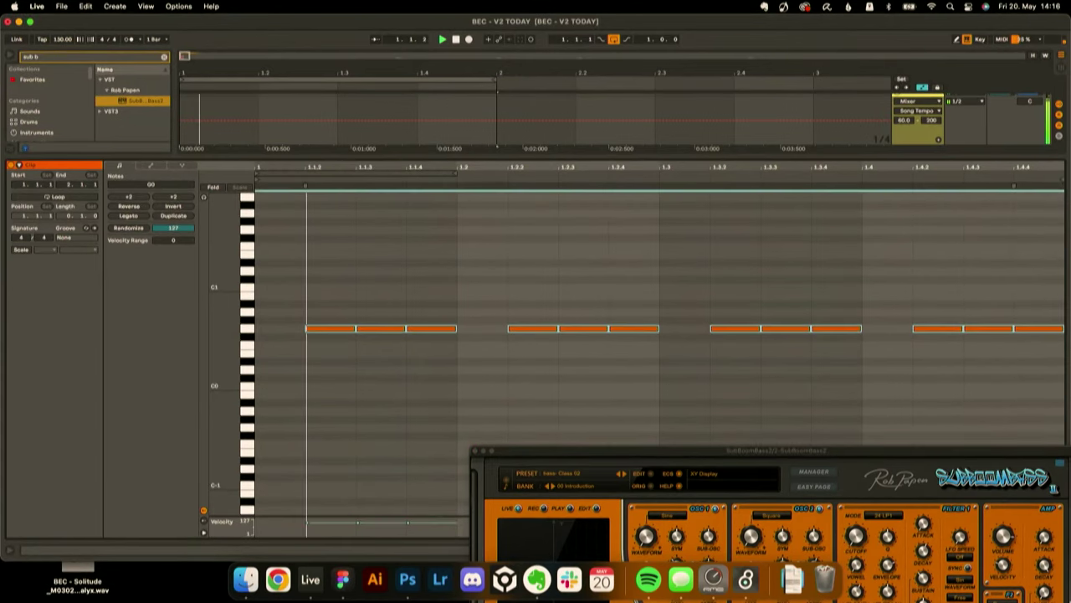
- Try all bass notes an octave lower, return them to G0, and shrink the note editor
{"action": "key", "text": "super+a"}
{"action": "key", "text": "shift+Down"}
{"action": "key", "text": "shift+Up"}
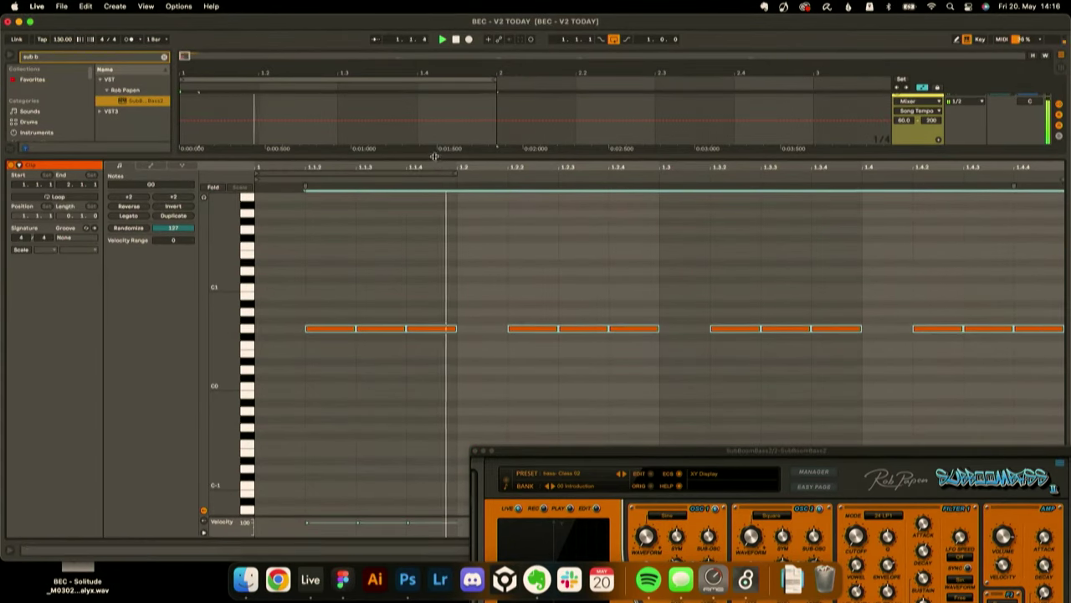
{"action": "left_click_drag", "start_coordinate": [436, 158], "coordinate": [415, 566]}
- Find EQ Eight among the audio effects and add it after SubBoomBass2 on the bass track
{"action": "double_click", "coordinate": [921, 98]}
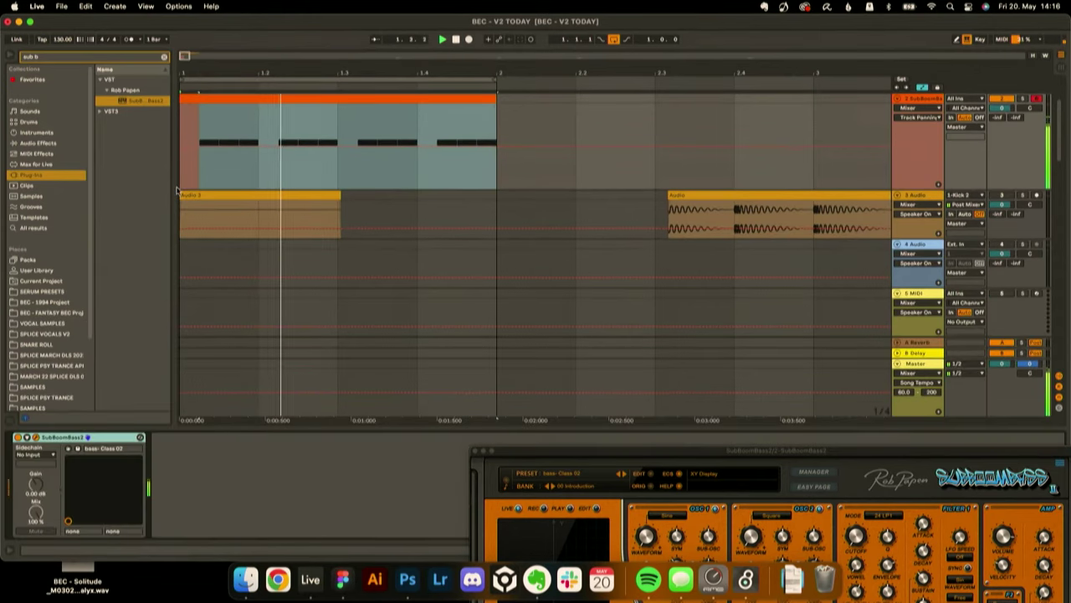
{"action": "left_click", "coordinate": [25, 143]}
{"action": "left_click", "coordinate": [37, 57]}
{"action": "type", "text": "eq"}
{"action": "left_click", "coordinate": [140, 122]}
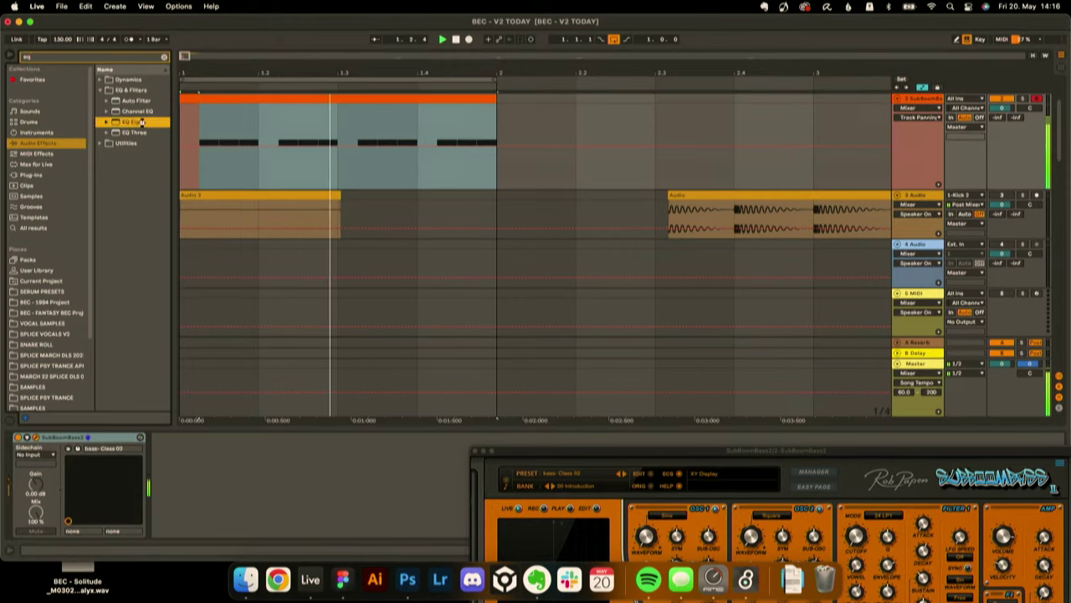
{"action": "left_click_drag", "start_coordinate": [141, 123], "coordinate": [385, 461]}
- Enable band 8 of the bass EQ Eight as a high-cut filter and lower its frequency to about 758 Hz
{"action": "left_click", "coordinate": [373, 523]}
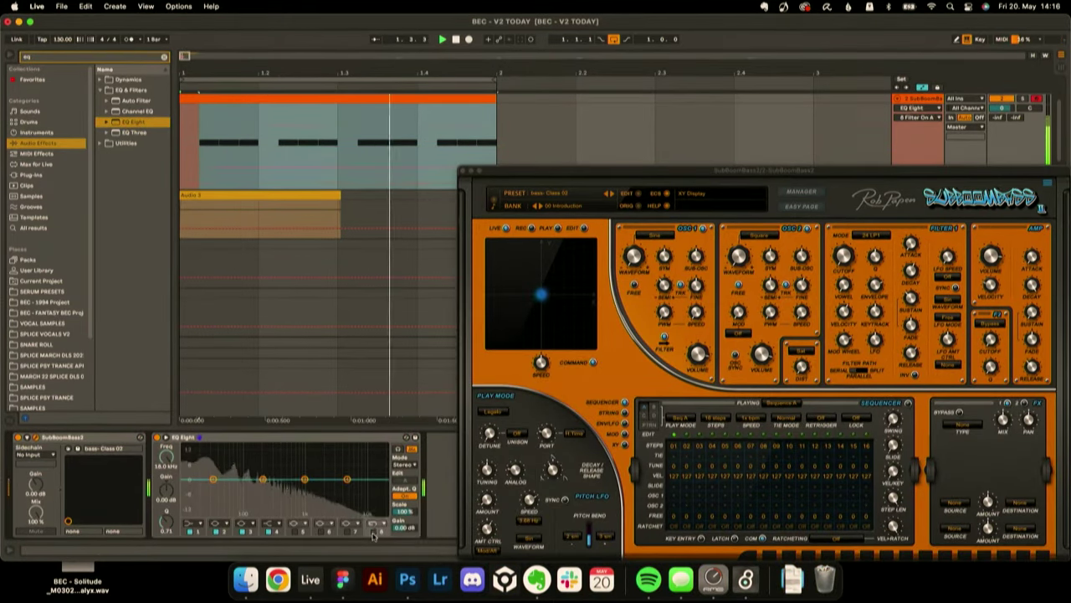
{"action": "left_click", "coordinate": [375, 531]}
{"action": "left_click_drag", "start_coordinate": [380, 487], "coordinate": [341, 485]}
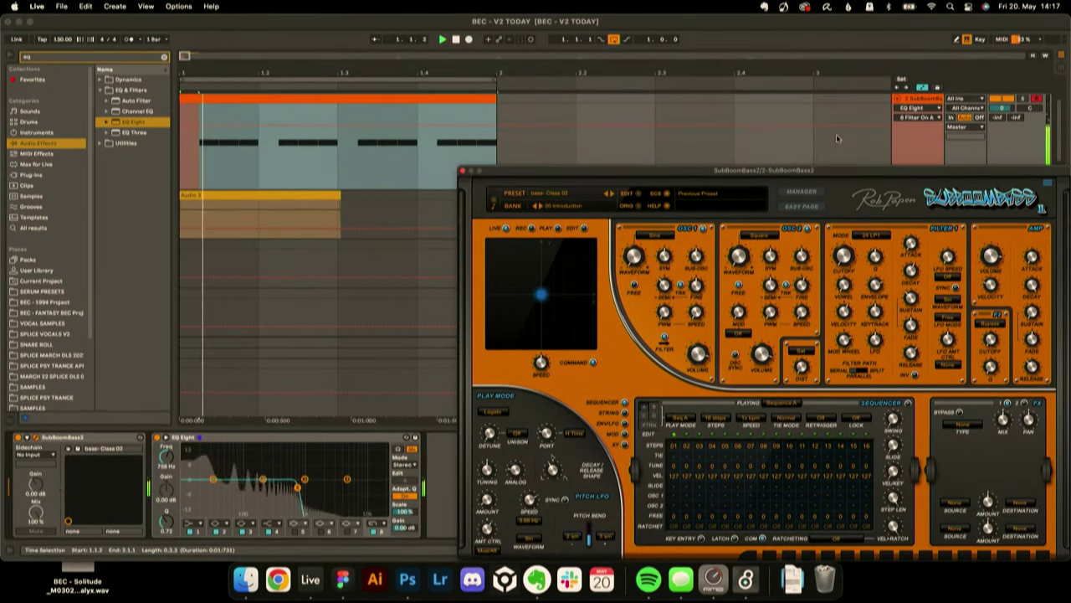
- Search the audio effects for Corpus, add it after EQ Eight on the bass track, and move the synth window aside
{"action": "left_click_drag", "start_coordinate": [781, 170], "coordinate": [780, 316]}
{"action": "scroll", "coordinate": [762, 259], "scroll_direction": "up", "scroll_amount": 3}
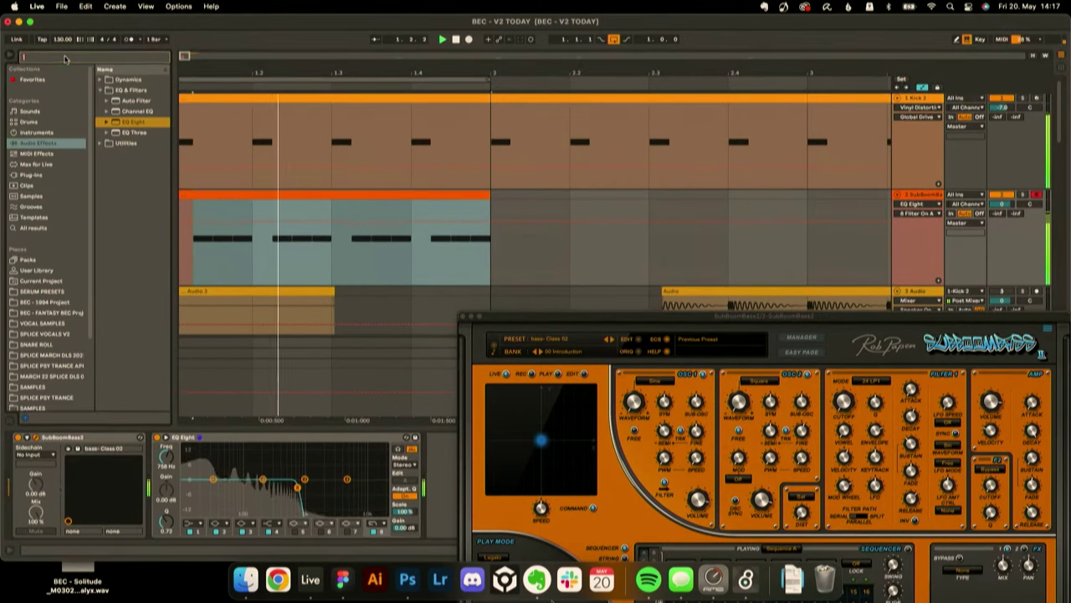
{"action": "key", "text": "BackSpace"}
{"action": "key", "text": "BackSpace"}
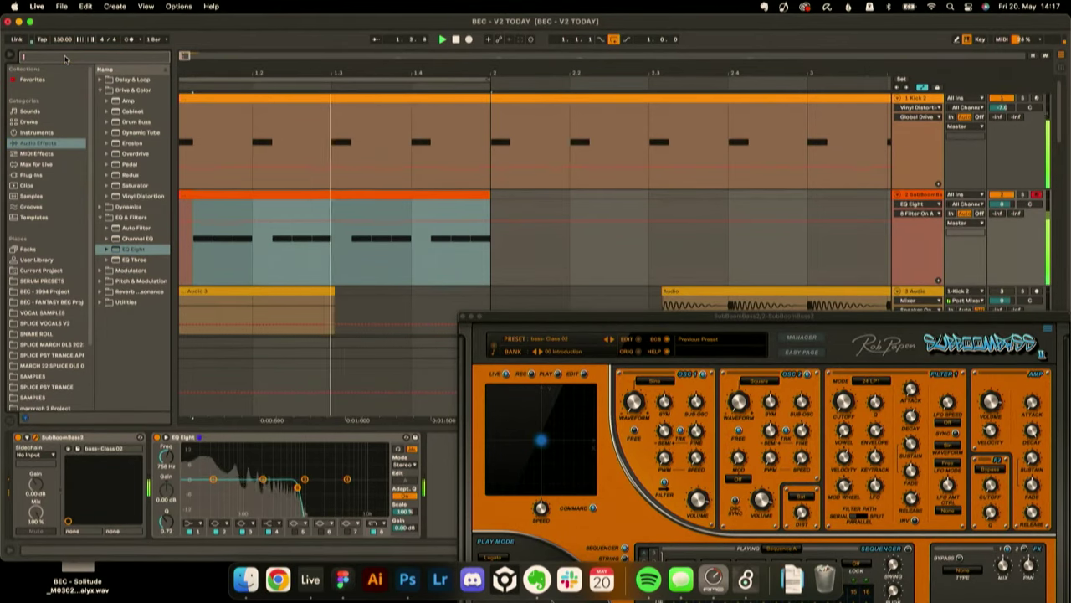
{"action": "type", "text": "cor"}
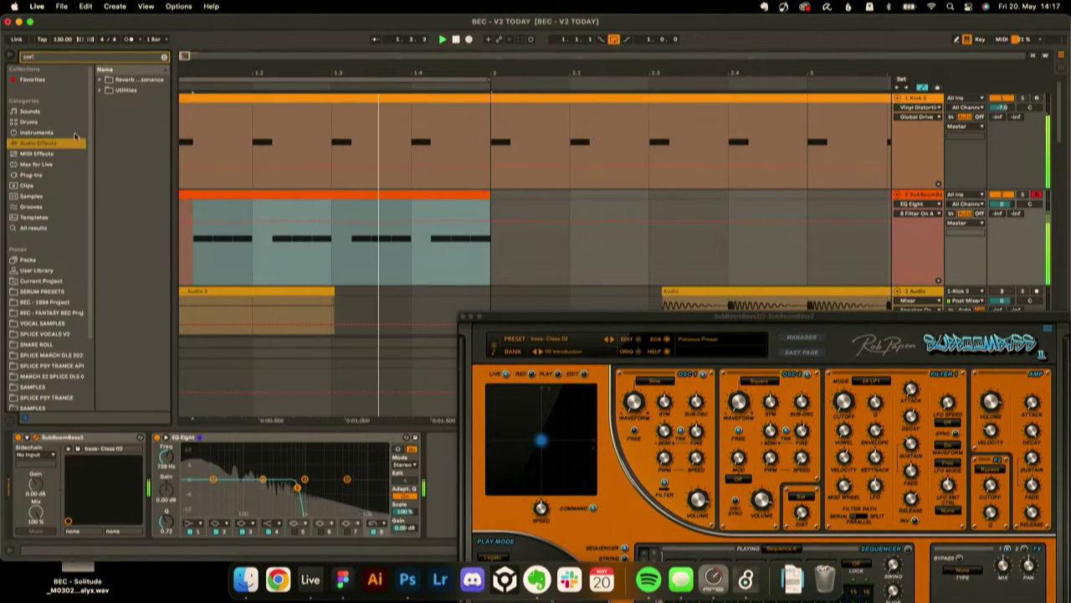
{"action": "left_click_drag", "start_coordinate": [172, 89], "coordinate": [250, 152]}
{"action": "left_click", "coordinate": [100, 80]}
{"action": "left_click_drag", "start_coordinate": [674, 316], "coordinate": [674, 170]}
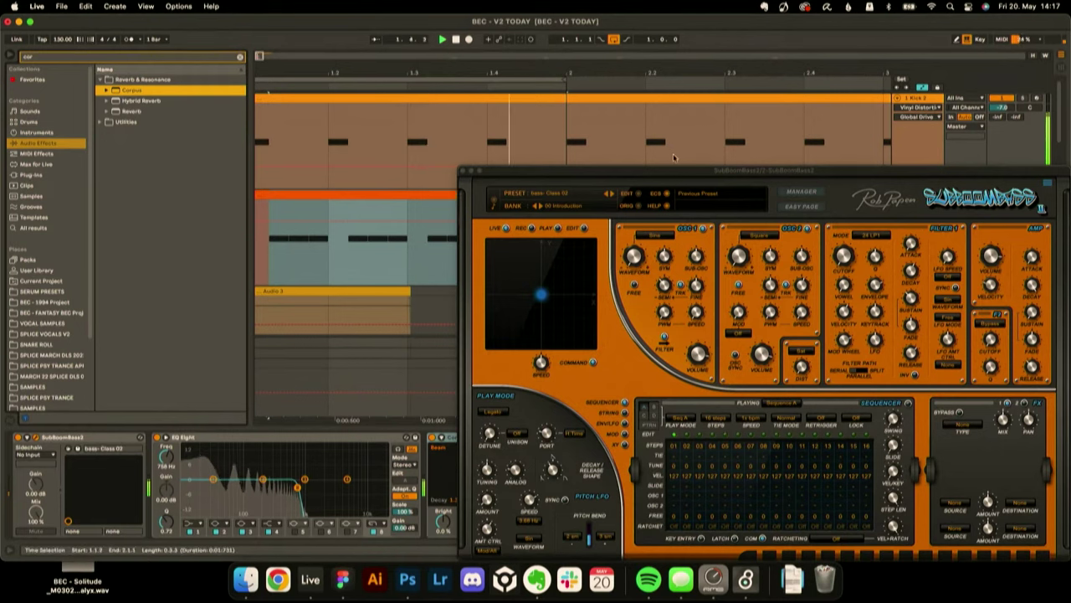
{"action": "left_click_drag", "start_coordinate": [673, 172], "coordinate": [595, 390]}
{"action": "left_click_drag", "start_coordinate": [581, 456], "coordinate": [1002, 431]}
- Set the resonance type of Corpus on the bass track to Membrane while the loop plays
{"action": "key", "text": "space"}
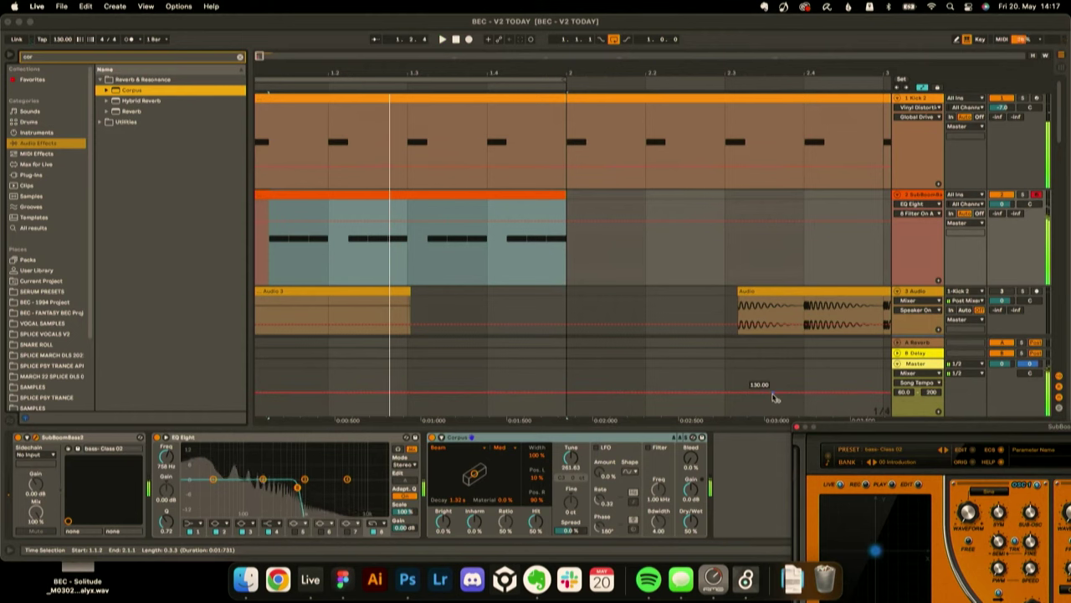
{"action": "left_click", "coordinate": [441, 436]}
{"action": "left_click", "coordinate": [441, 437]}
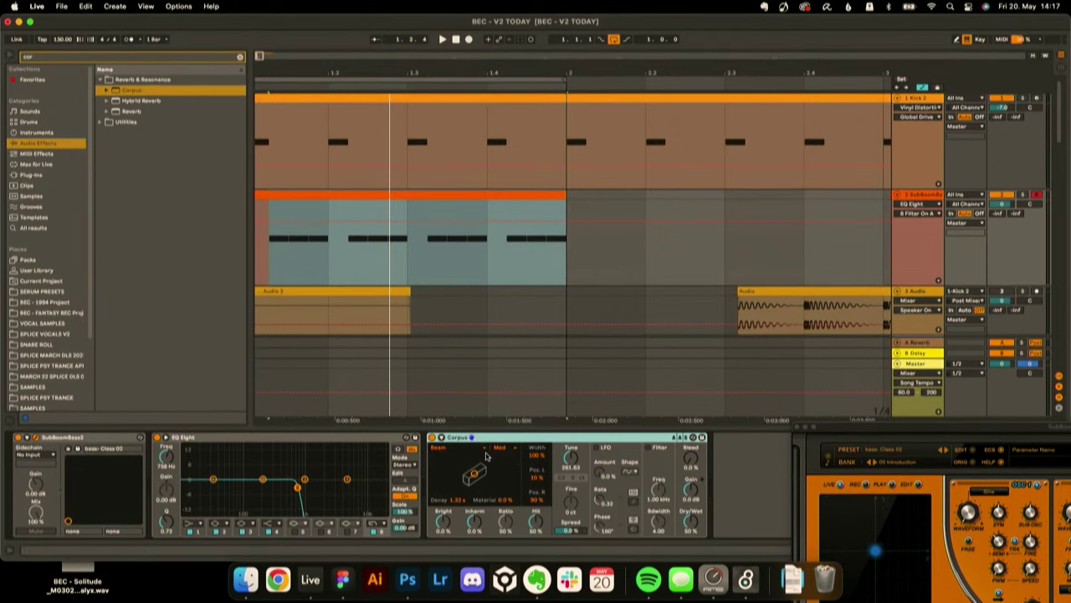
{"action": "left_click", "coordinate": [477, 448]}
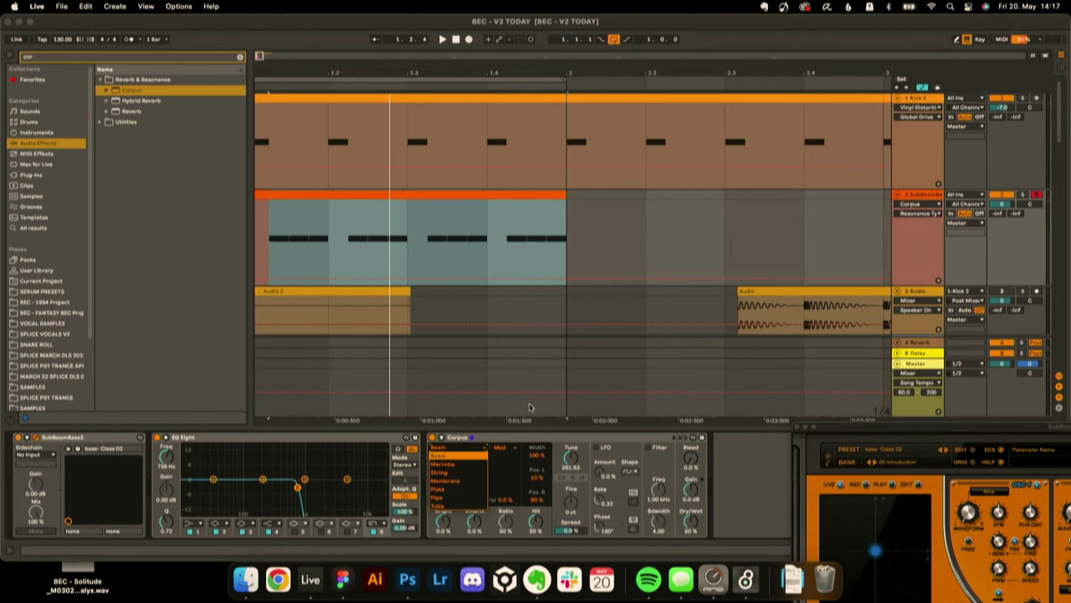
{"action": "left_click", "coordinate": [454, 76]}
{"action": "left_click", "coordinate": [446, 85]}
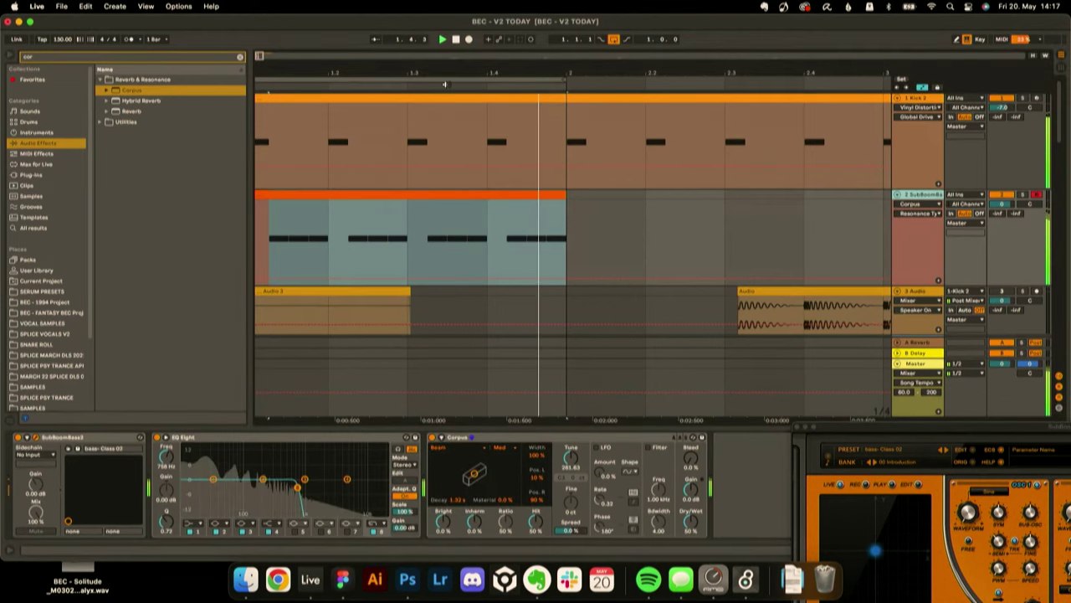
{"action": "left_click", "coordinate": [460, 448]}
{"action": "left_click", "coordinate": [462, 478]}
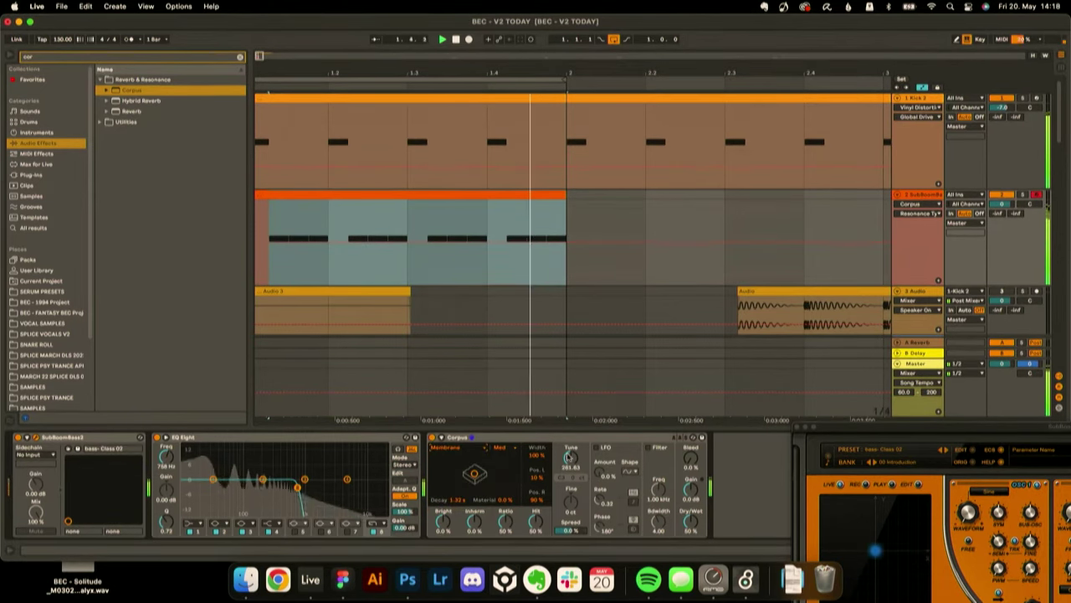
- Set the Corpus Tune to 16.35 Hz and its Dry/Wet to 3.2%, moving the synth window clear of the device chain
{"action": "left_click_drag", "start_coordinate": [691, 520], "coordinate": [690, 573]}
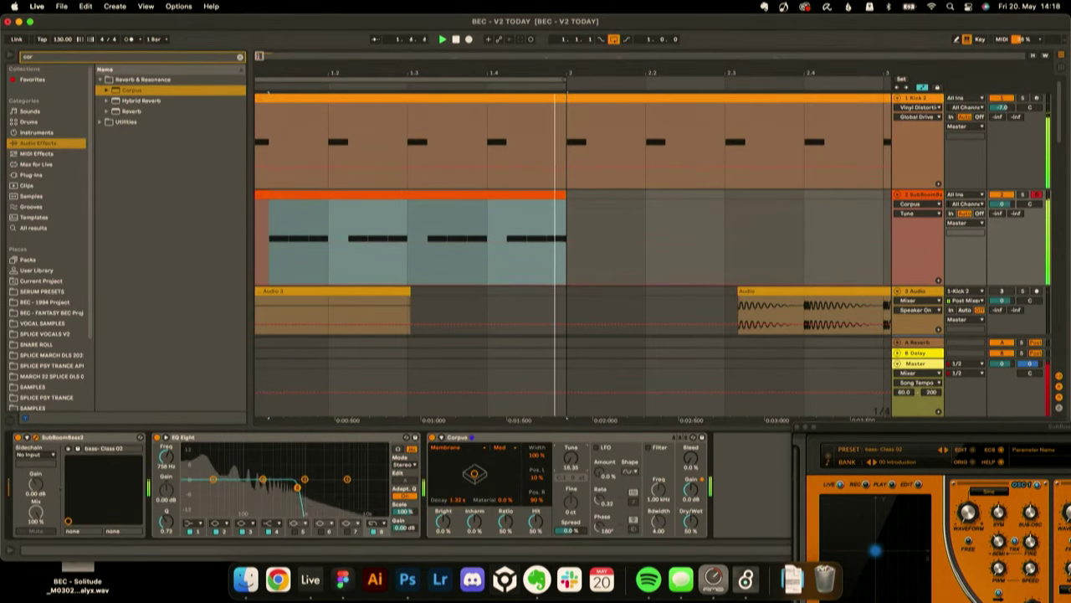
{"action": "left_click", "coordinate": [571, 460]}
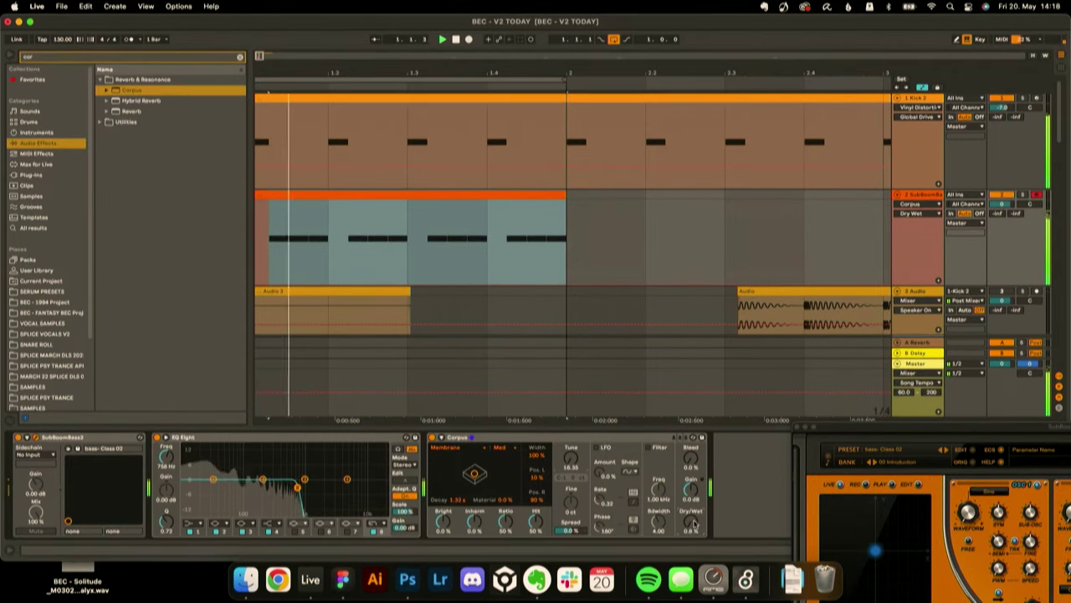
{"action": "key", "text": "XF86AudioRaiseVolume"}
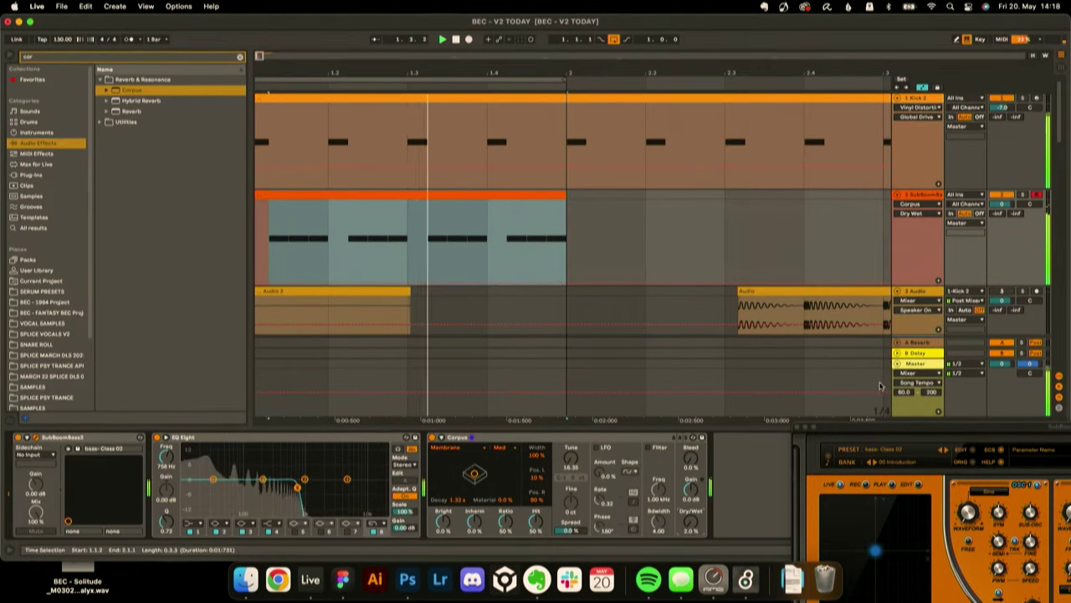
{"action": "left_click_drag", "start_coordinate": [853, 427], "coordinate": [944, 490]}
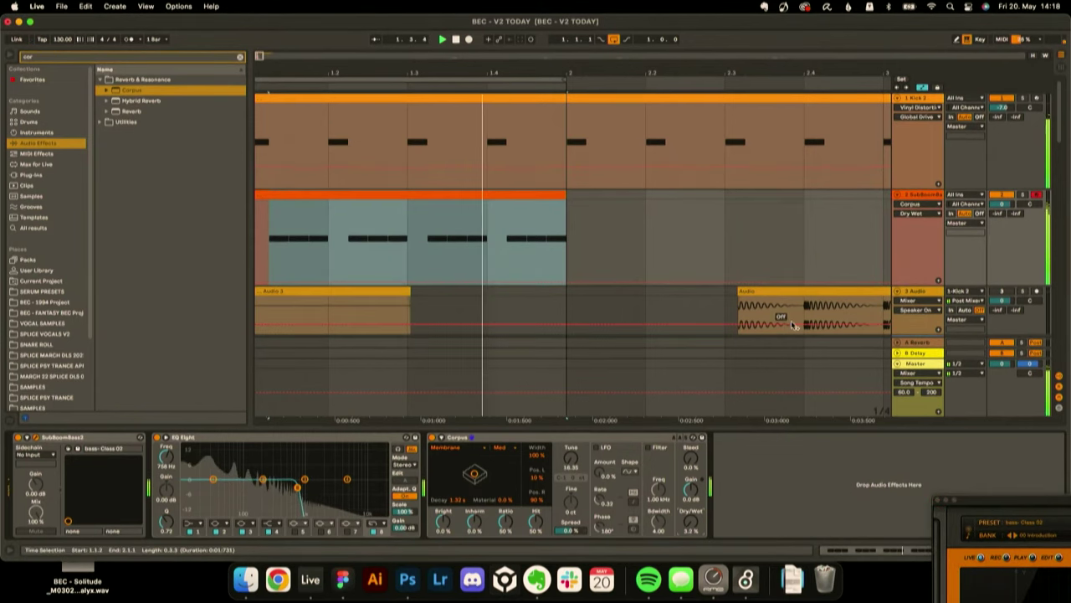
- Lower the SubBoomBass2 track volume to -6.3 dB
{"action": "left_click", "coordinate": [1001, 203]}
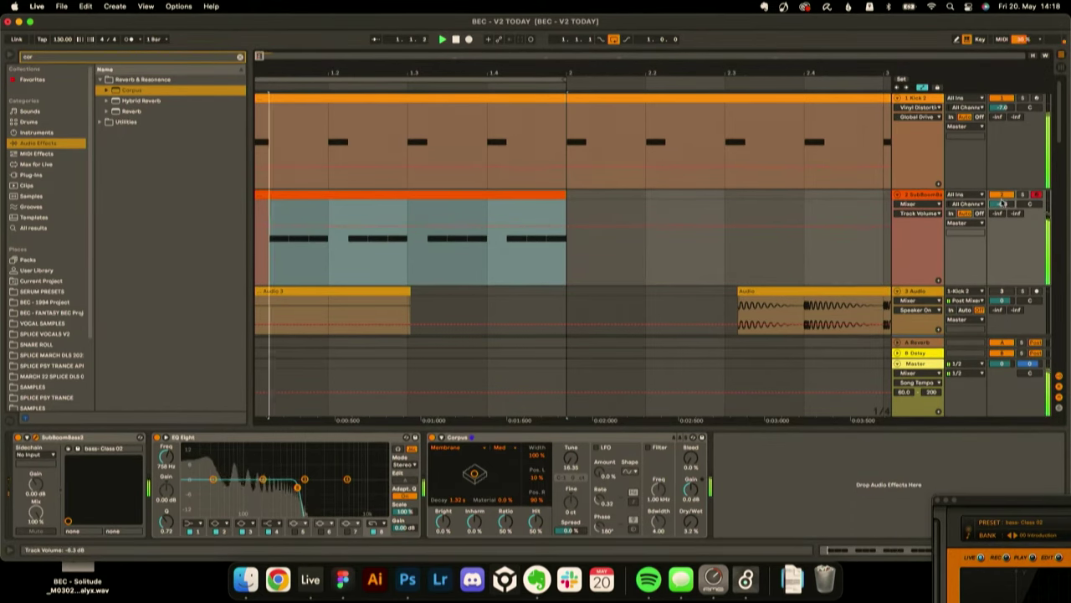
{"action": "key", "text": "XF86AudioRaiseVolume"}
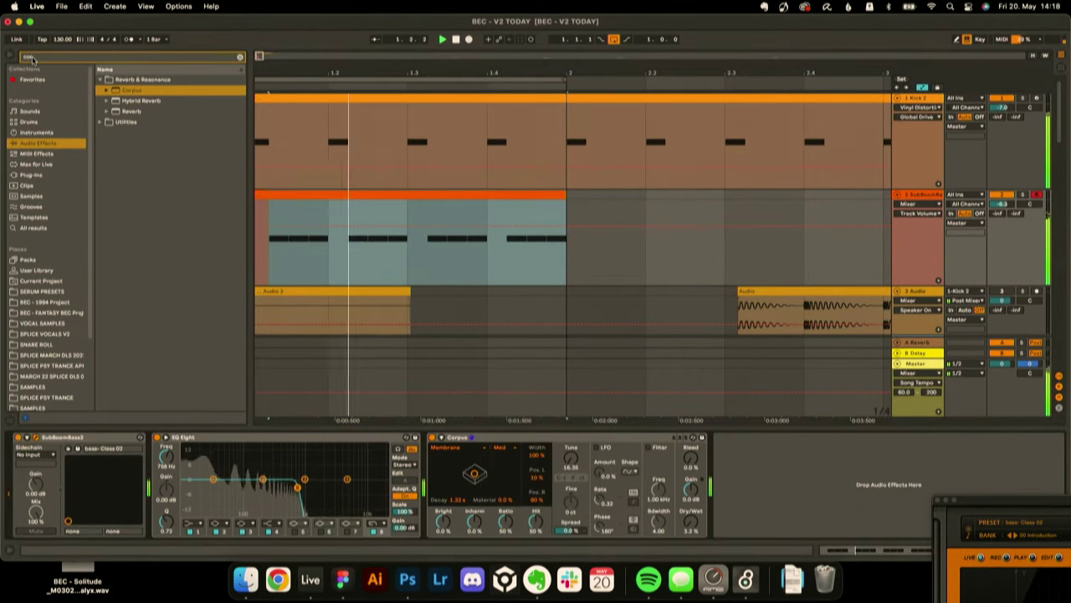
- Search the audio effects for a compressor, add Compressor after Corpus on the bass track, and move the synth window aside
{"action": "key", "text": "BackSpace"}
{"action": "type", "text": "mpress"}
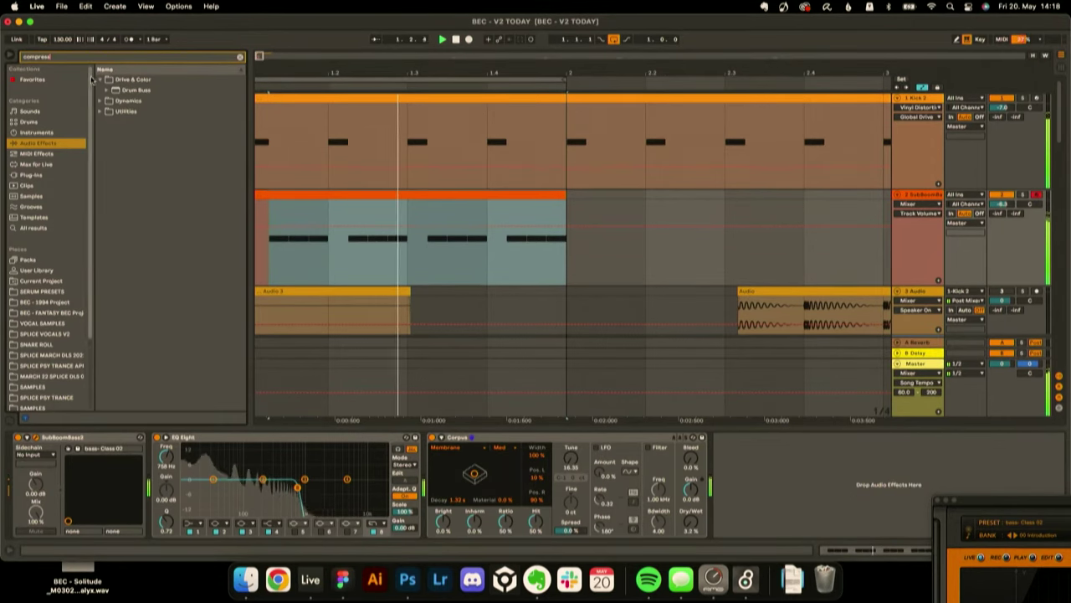
{"action": "left_click", "coordinate": [99, 100]}
{"action": "left_click", "coordinate": [134, 101]}
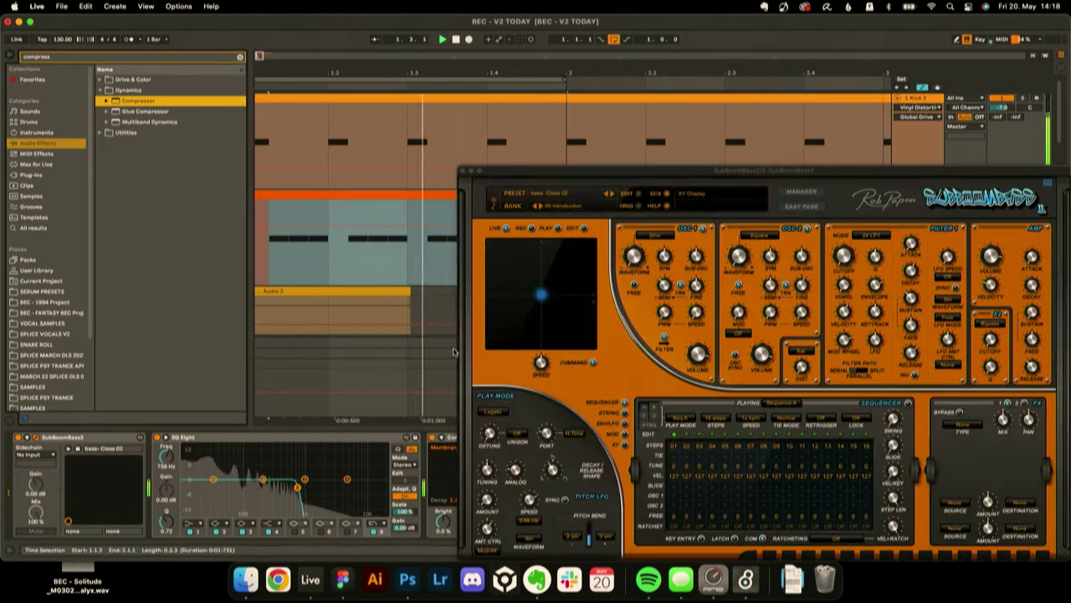
{"action": "left_click_drag", "start_coordinate": [552, 169], "coordinate": [1067, 278]}
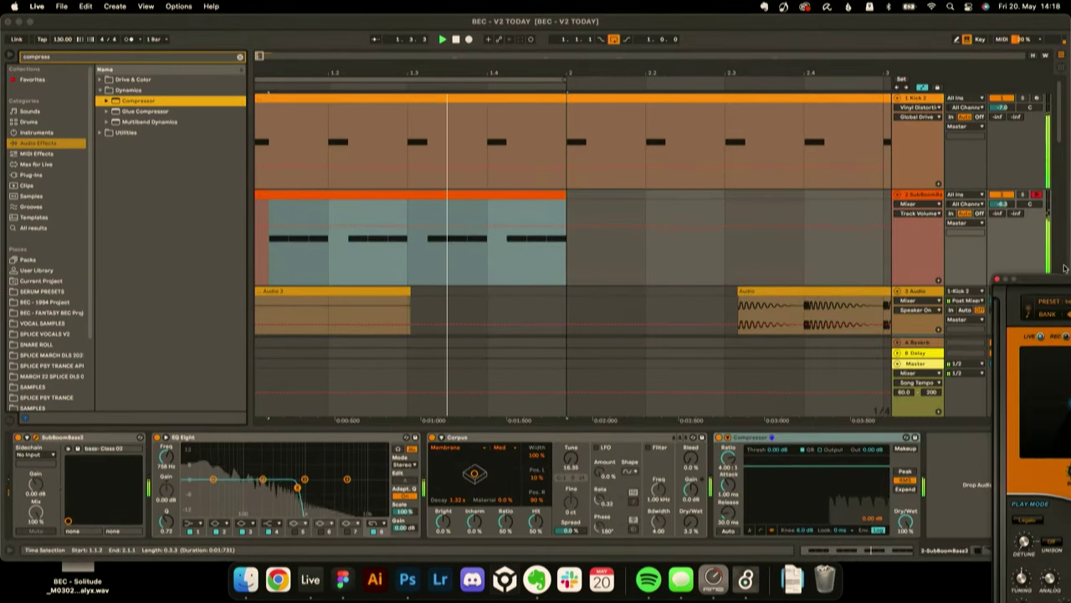
- Enable the sidechain on the bass track's Compressor and take its input from 1-Kick 2
{"action": "left_click", "coordinate": [717, 442]}
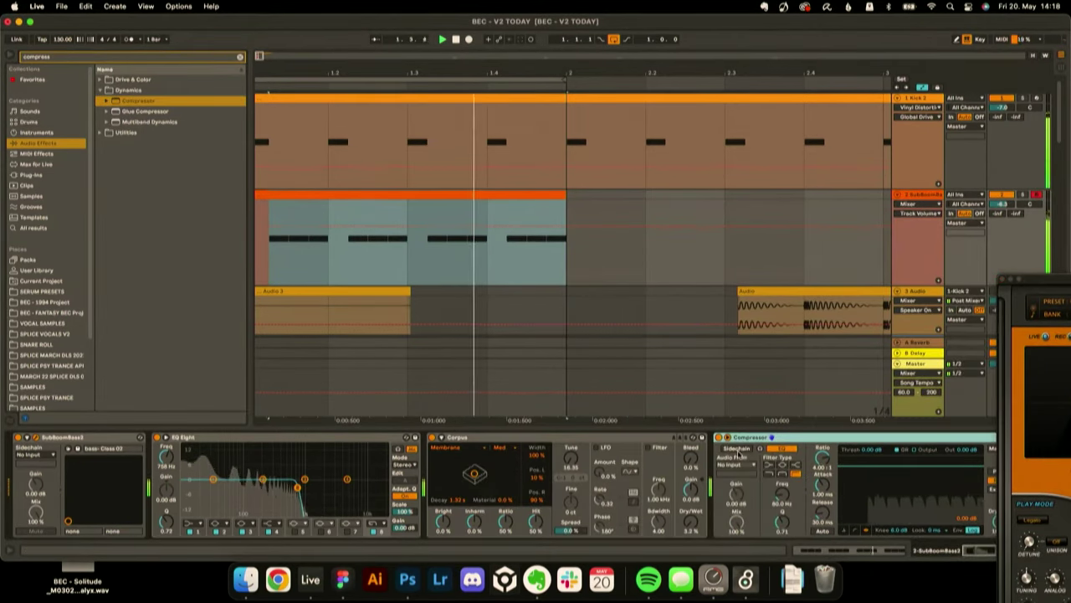
{"action": "left_click", "coordinate": [736, 449]}
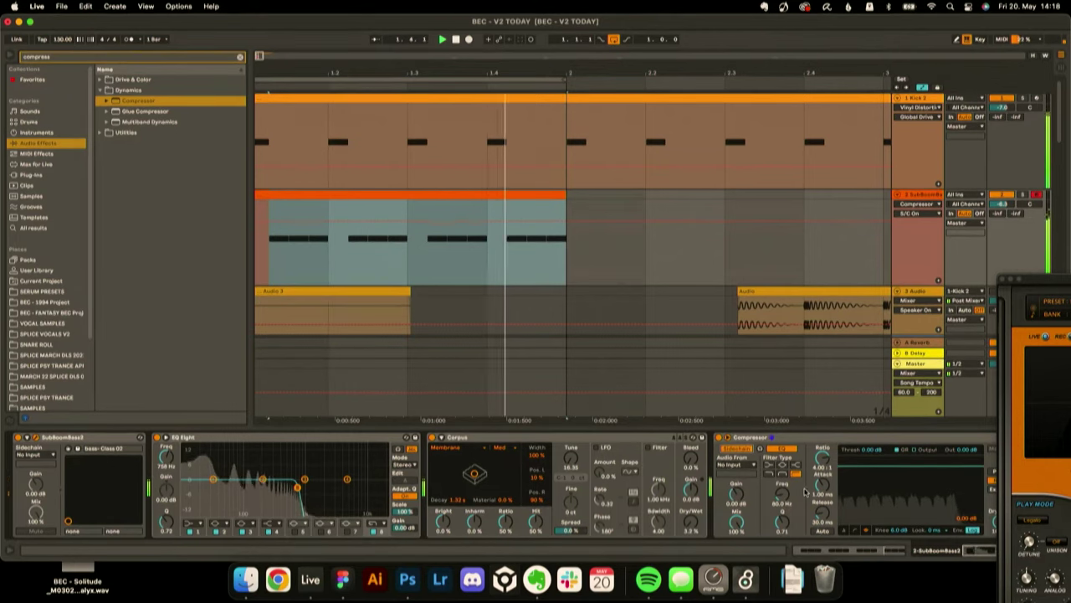
{"action": "left_click", "coordinate": [749, 466]}
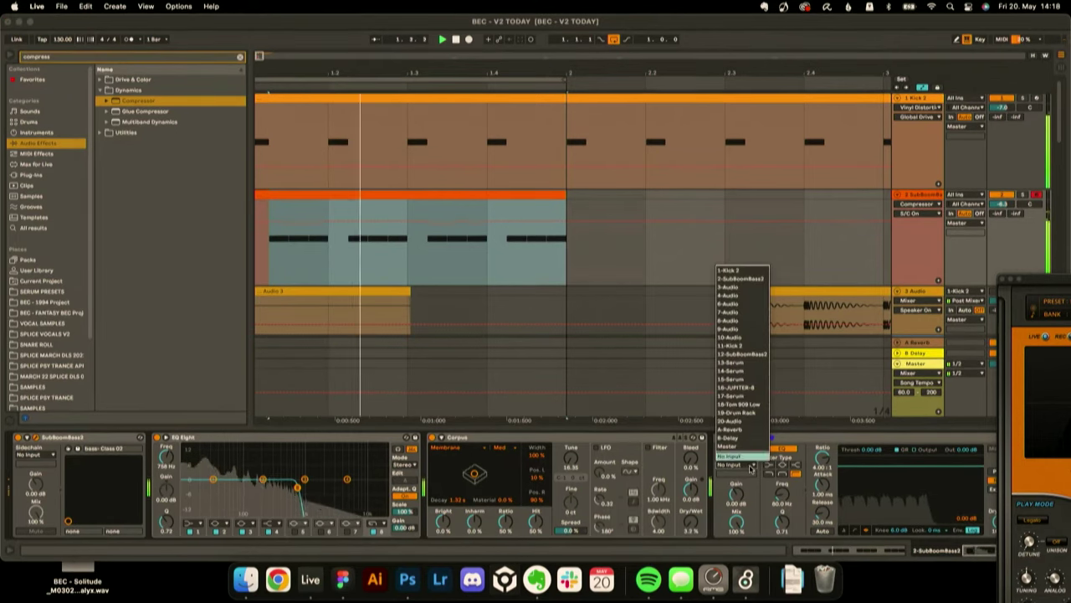
{"action": "left_click", "coordinate": [741, 270]}
- Switch the Compressor to its compact meter view and lower the threshold so the kick ducks the bass
{"action": "left_click_drag", "start_coordinate": [921, 169], "coordinate": [266, 294]}
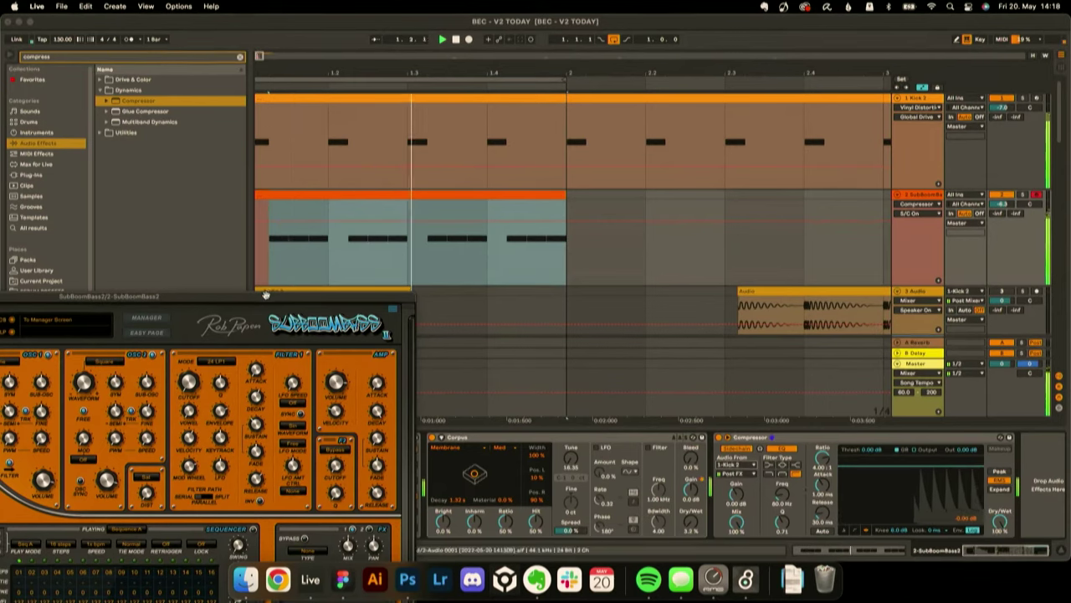
{"action": "left_click", "coordinate": [844, 532]}
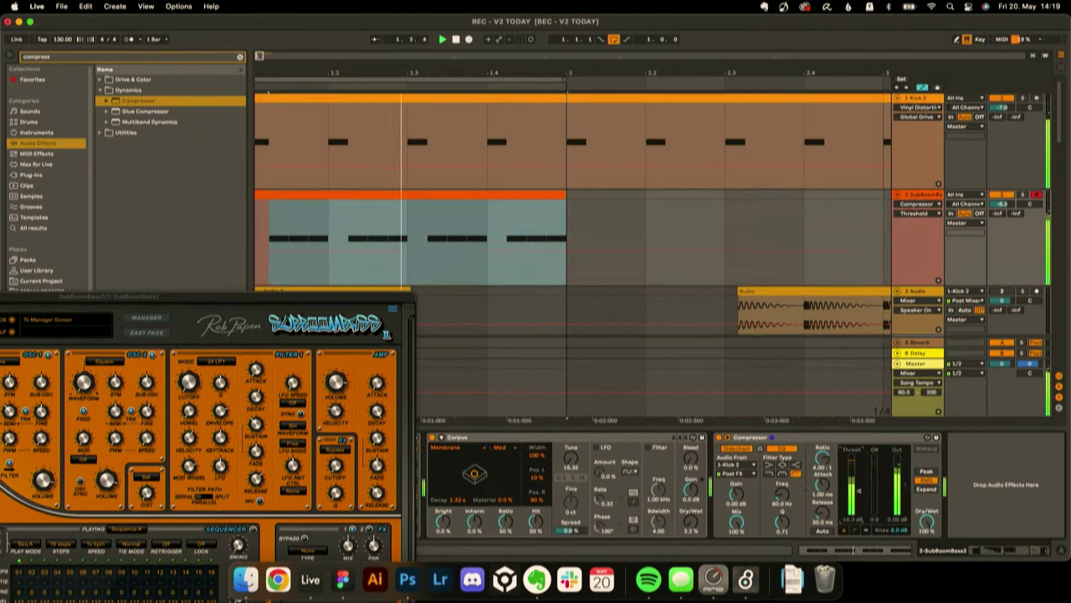
- Raise the bass Compressor's output gain to about 1.65 dB and move the synth window clear of the browser and device chain
{"action": "left_click", "coordinate": [900, 489]}
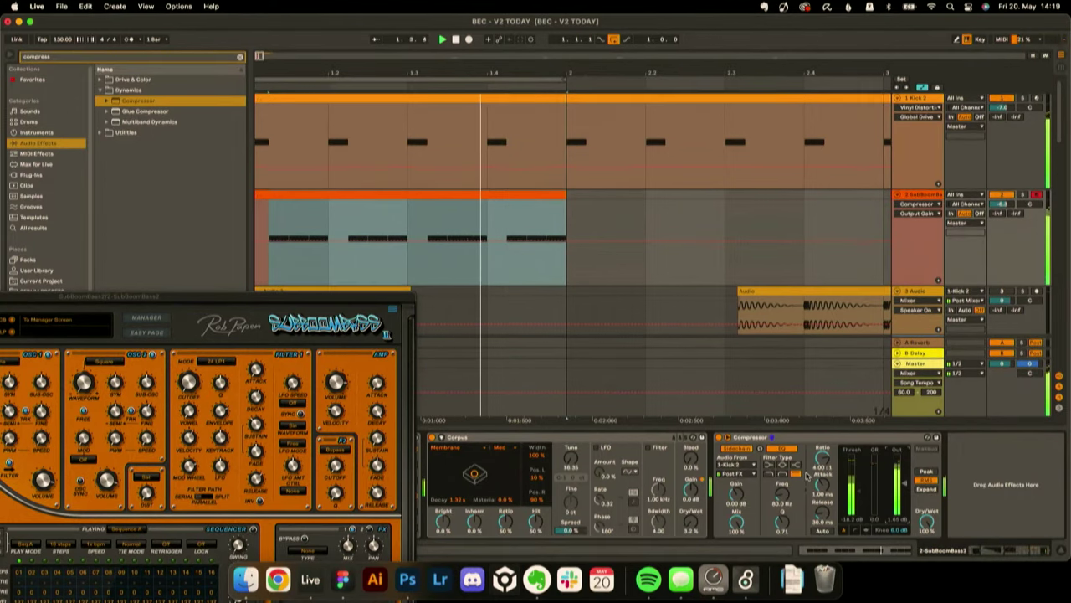
{"action": "left_click_drag", "start_coordinate": [195, 295], "coordinate": [995, 522]}
- Search the audio effects for "over" and add Overdrive after Compressor on the bass track, with its Dry/Wet at 13%
{"action": "left_click", "coordinate": [131, 58]}
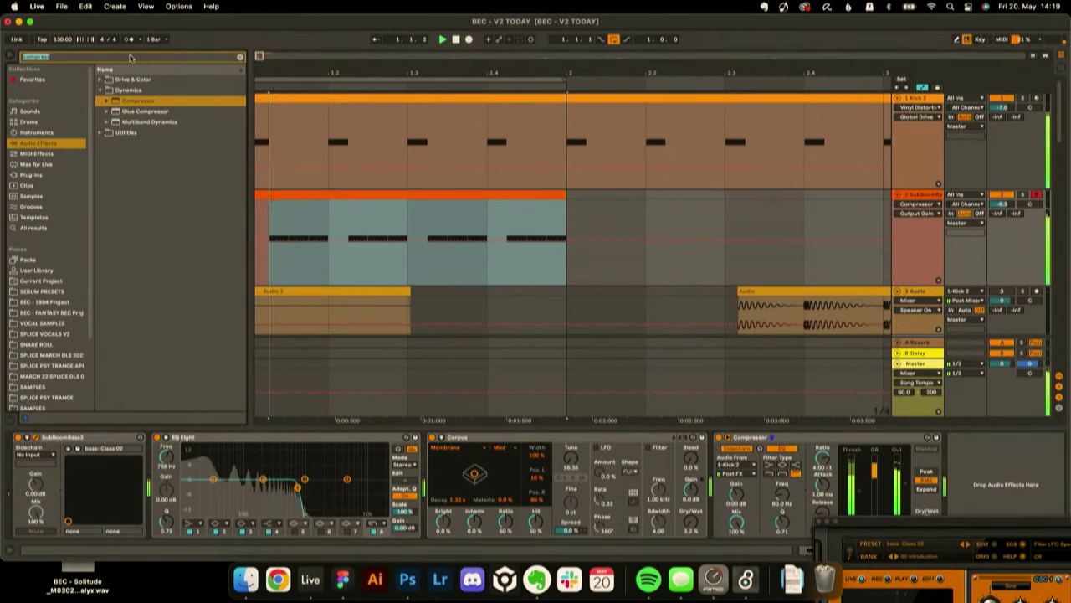
{"action": "type", "text": "over"}
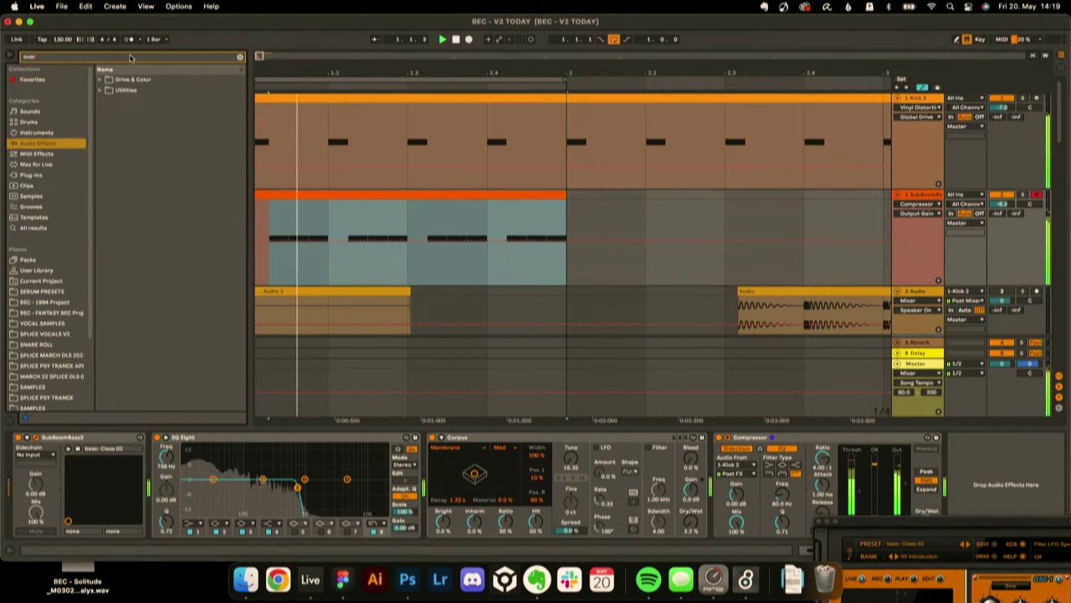
{"action": "left_click", "coordinate": [111, 79]}
{"action": "left_click", "coordinate": [135, 90]}
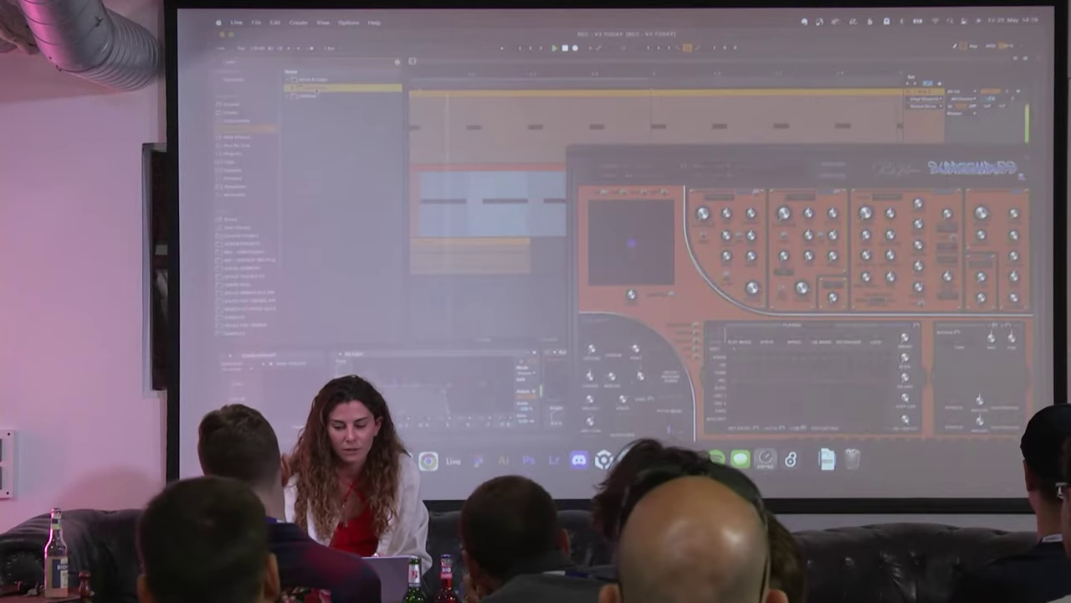
{"action": "left_click_drag", "start_coordinate": [802, 150], "coordinate": [353, 130]}
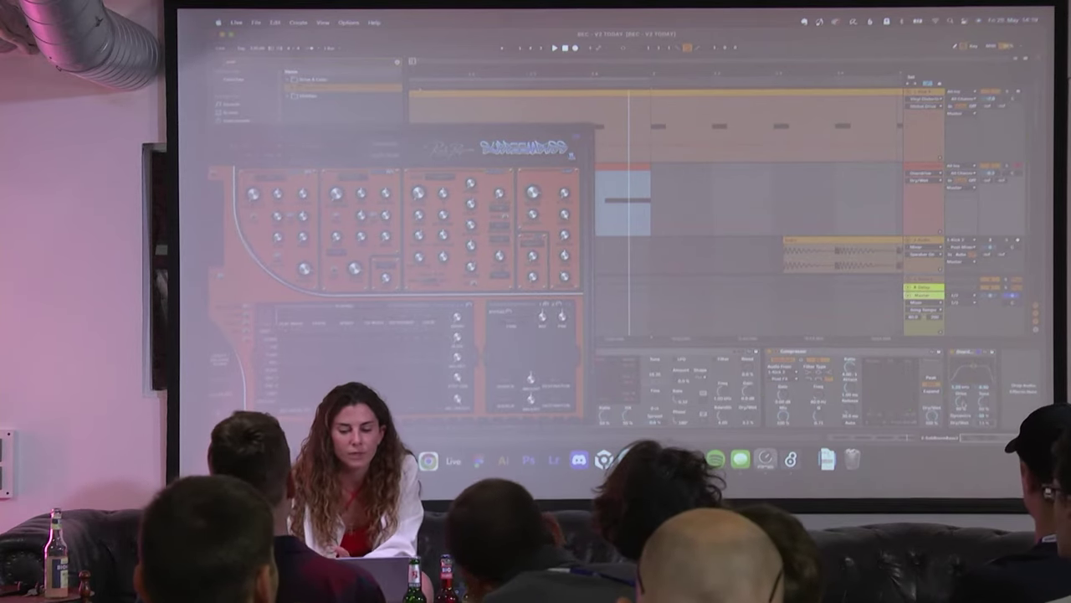
{"action": "key", "text": "space"}
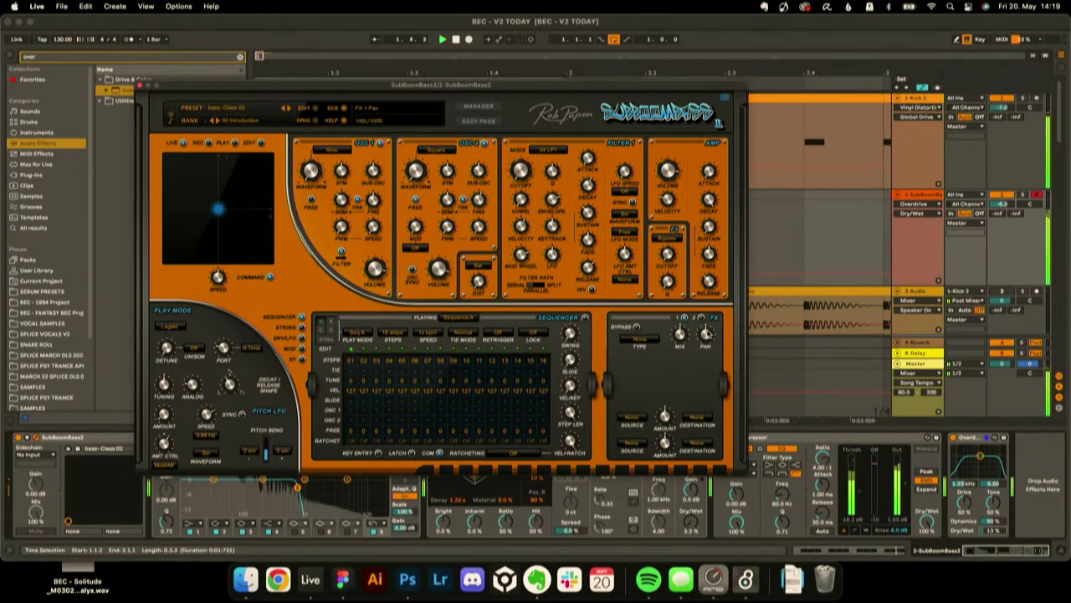
- Search the audio effects for "sat" and add Saturator after Overdrive, using the Soft Sine curve and 11.1% Dry/Wet
{"action": "left_click", "coordinate": [60, 58]}
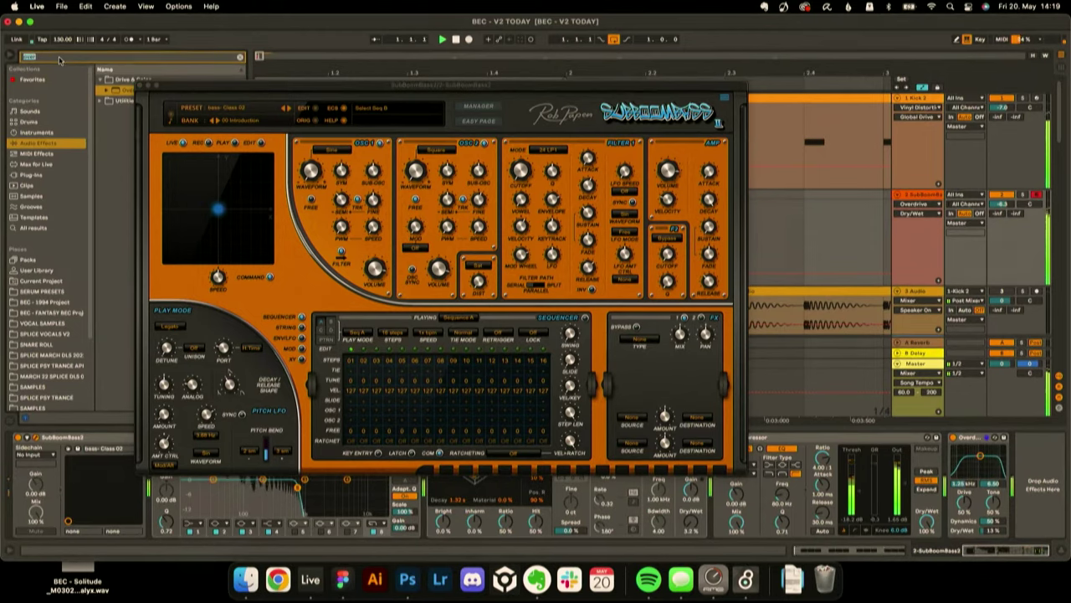
{"action": "type", "text": "sat"}
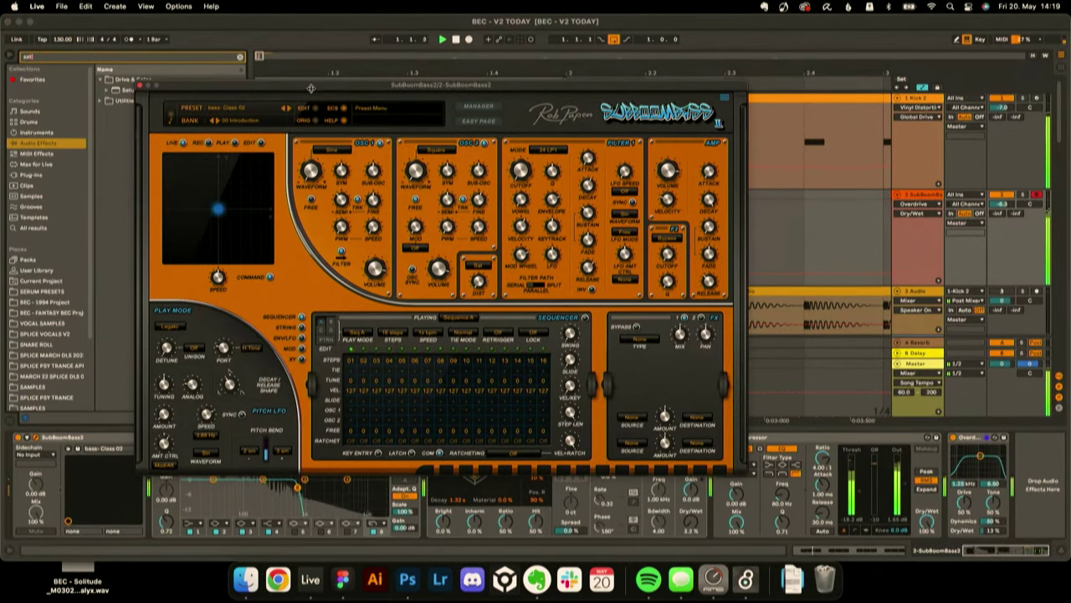
{"action": "left_click_drag", "start_coordinate": [311, 88], "coordinate": [423, 40]}
{"action": "left_click", "coordinate": [110, 91]}
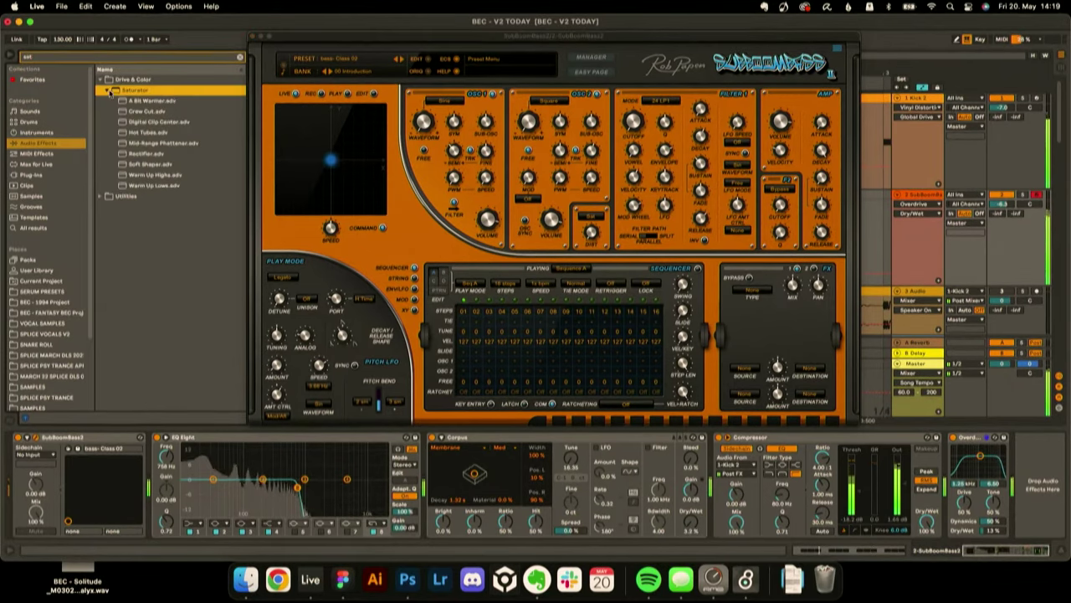
{"action": "double_click", "coordinate": [163, 92]}
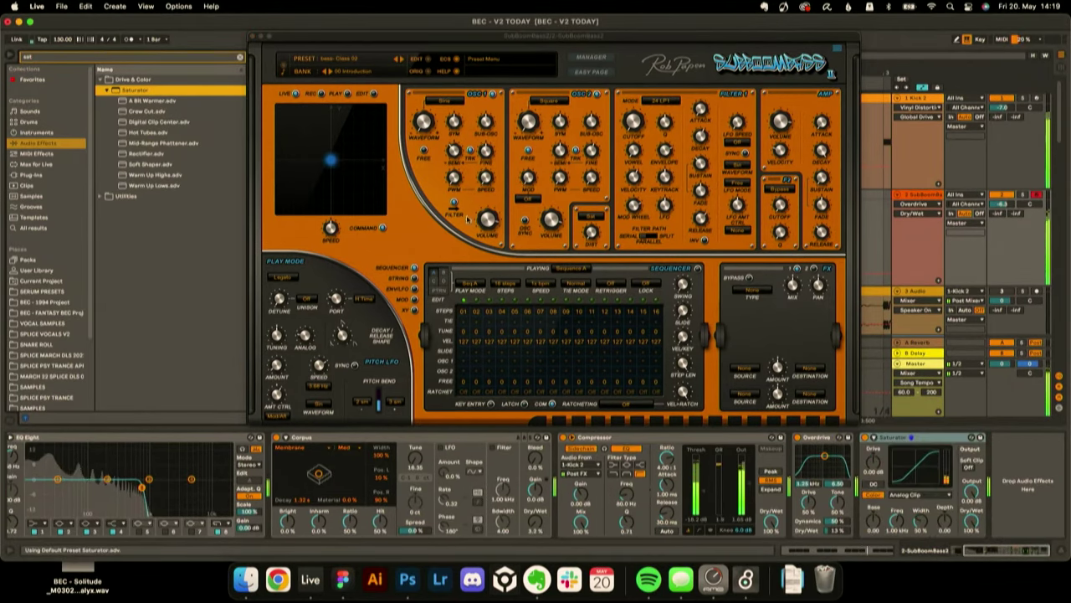
{"action": "left_click", "coordinate": [924, 496]}
{"action": "left_click", "coordinate": [917, 512]}
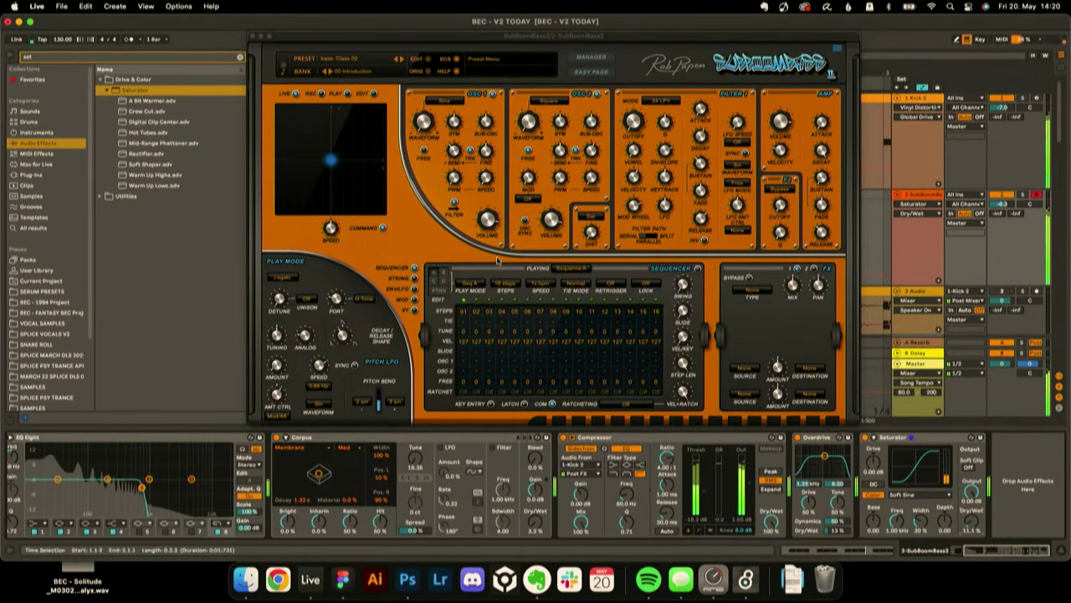
- Search the audio effects for "drum" and add Drum Buss after Saturator on the bass track
{"action": "left_click_drag", "start_coordinate": [409, 37], "coordinate": [549, 39]}
{"action": "left_click", "coordinate": [115, 56]}
{"action": "key", "text": "BackSpace"}
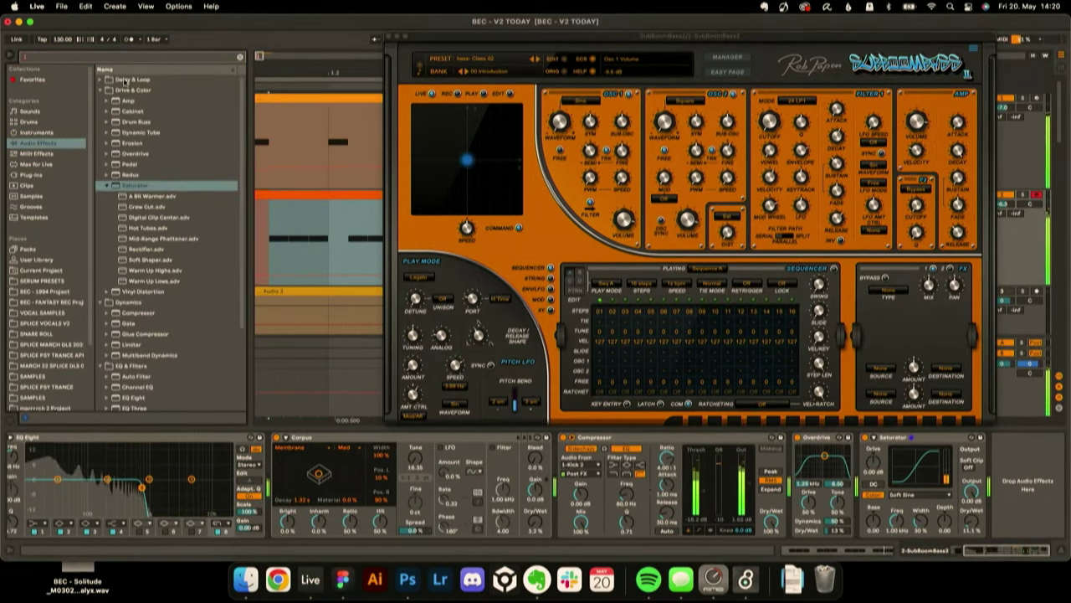
{"action": "left_click", "coordinate": [192, 123]}
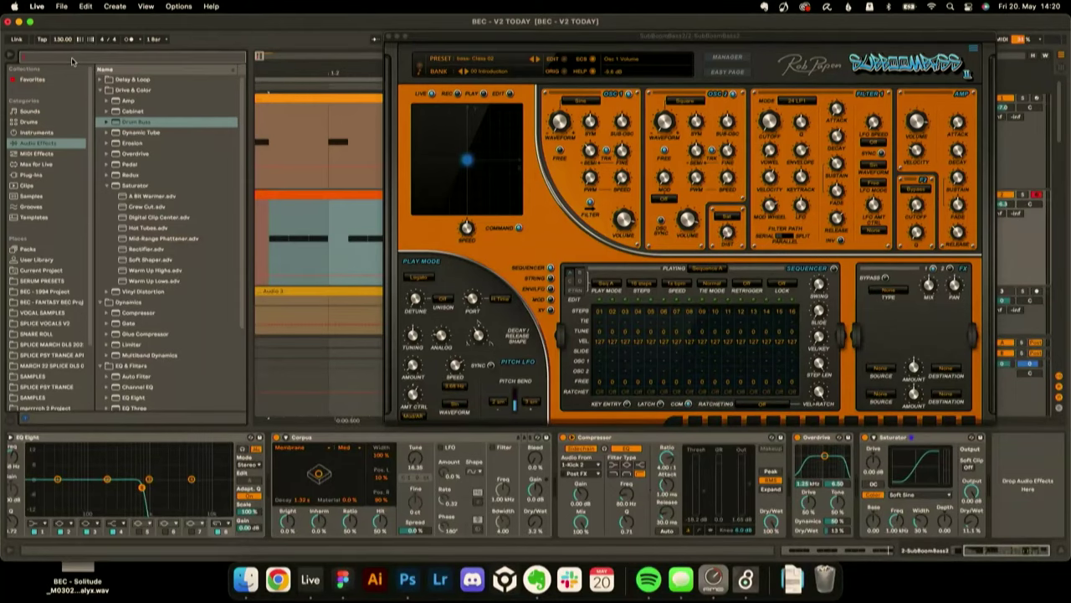
{"action": "type", "text": "rum"}
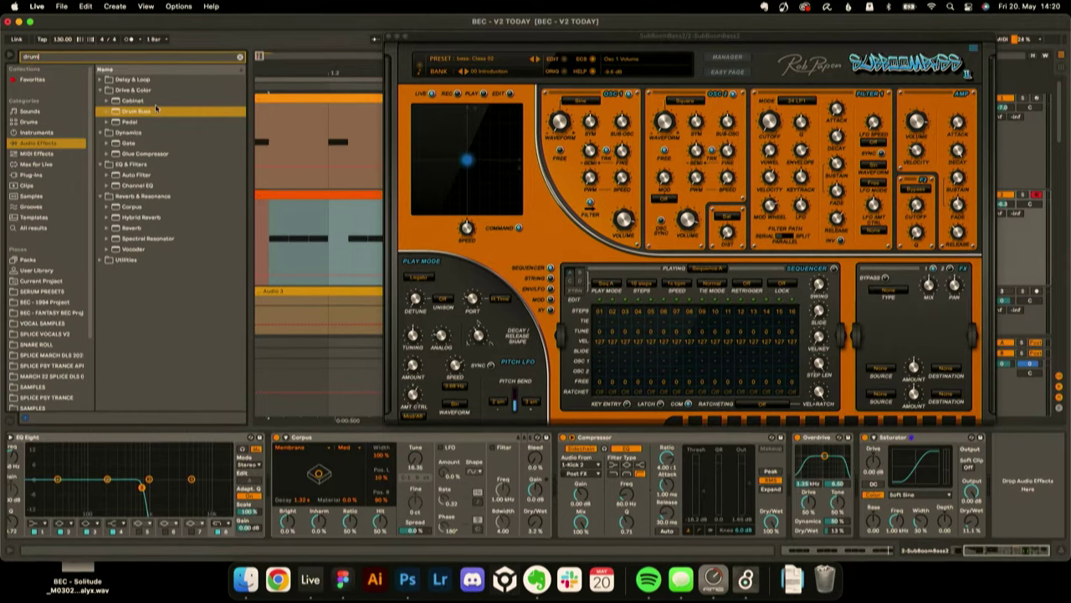
{"action": "double_click", "coordinate": [155, 109]}
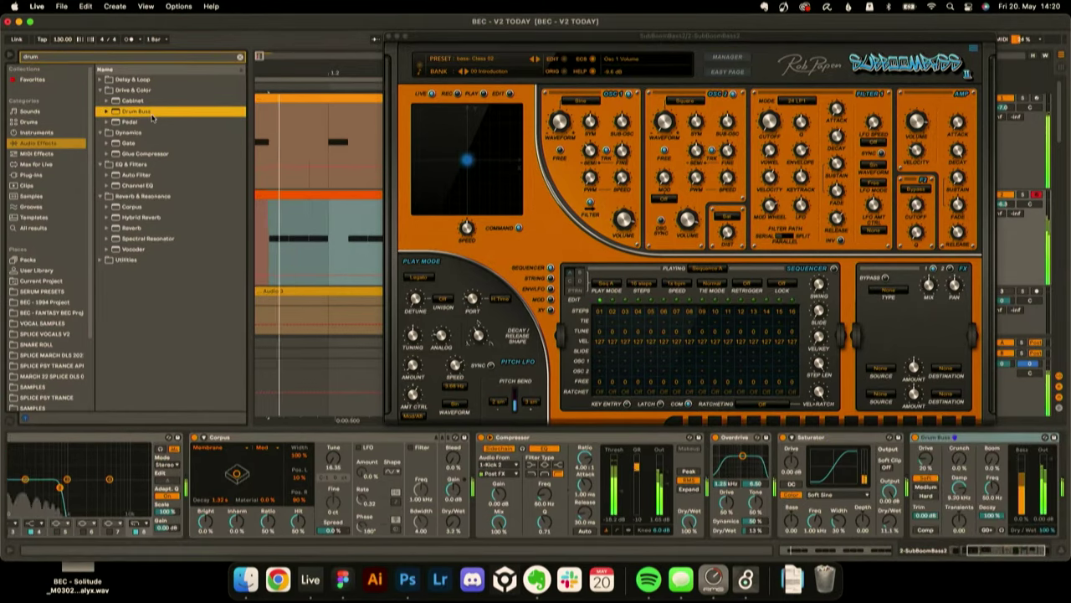
- Group the bass track's effects from EQ Eight through Drum Buss into an Audio Effect Rack
{"action": "left_click_drag", "start_coordinate": [934, 438], "coordinate": [203, 420]}
{"action": "left_click", "coordinate": [213, 438], "text": "shift"}
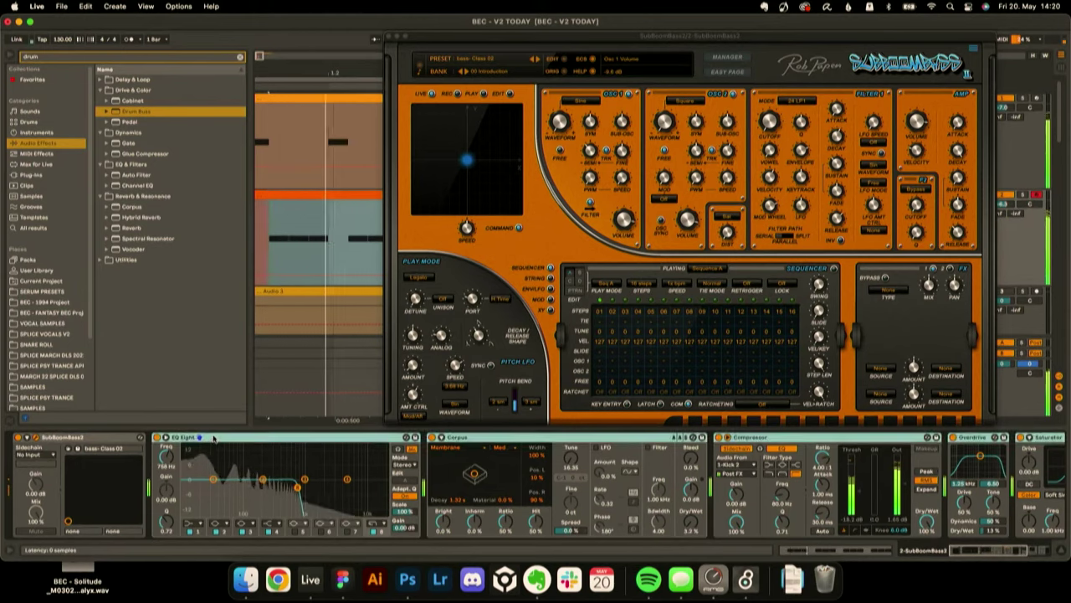
{"action": "key", "text": "super+g"}
{"action": "scroll", "coordinate": [435, 475], "scroll_direction": "right", "scroll_amount": 8}
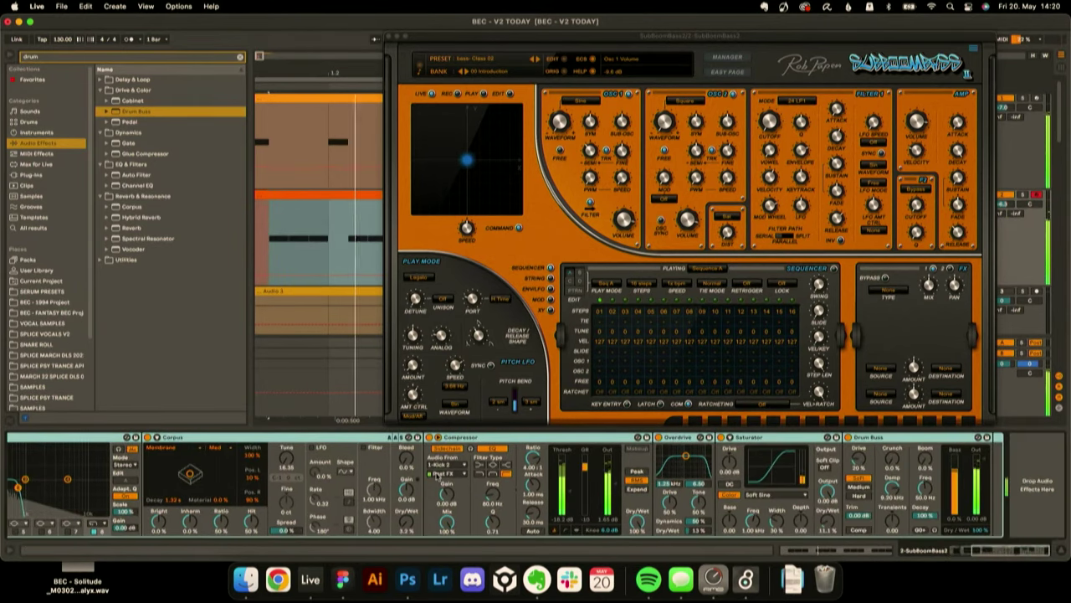
- Lower the Drum Buss Dry/Wet to 30% and close the SubBoomBass2 synth window
{"action": "left_click_drag", "start_coordinate": [977, 528], "coordinate": [977, 578]}
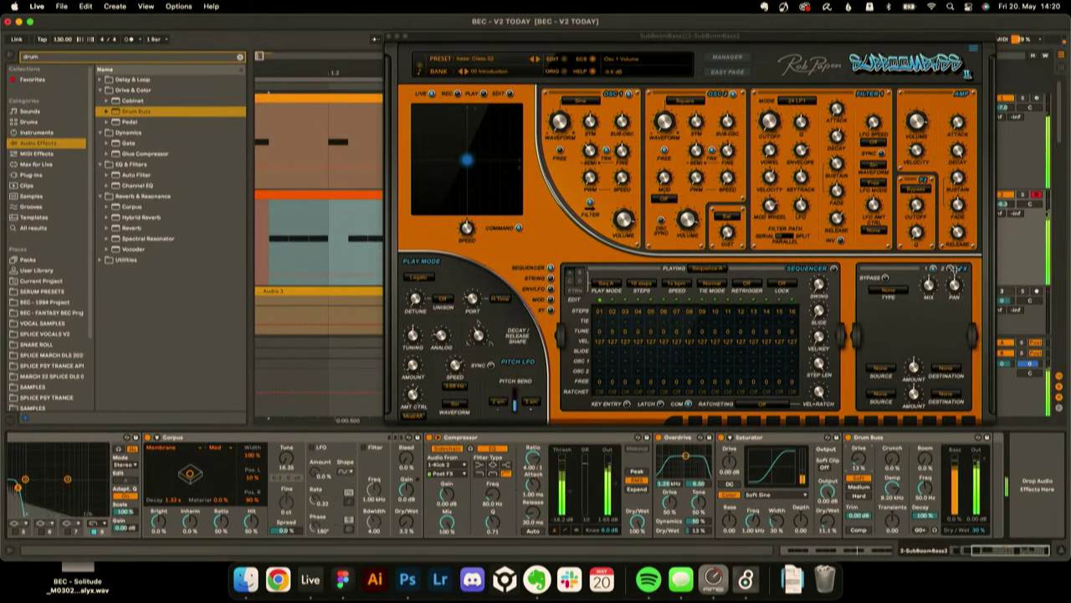
{"action": "left_click", "coordinate": [389, 35]}
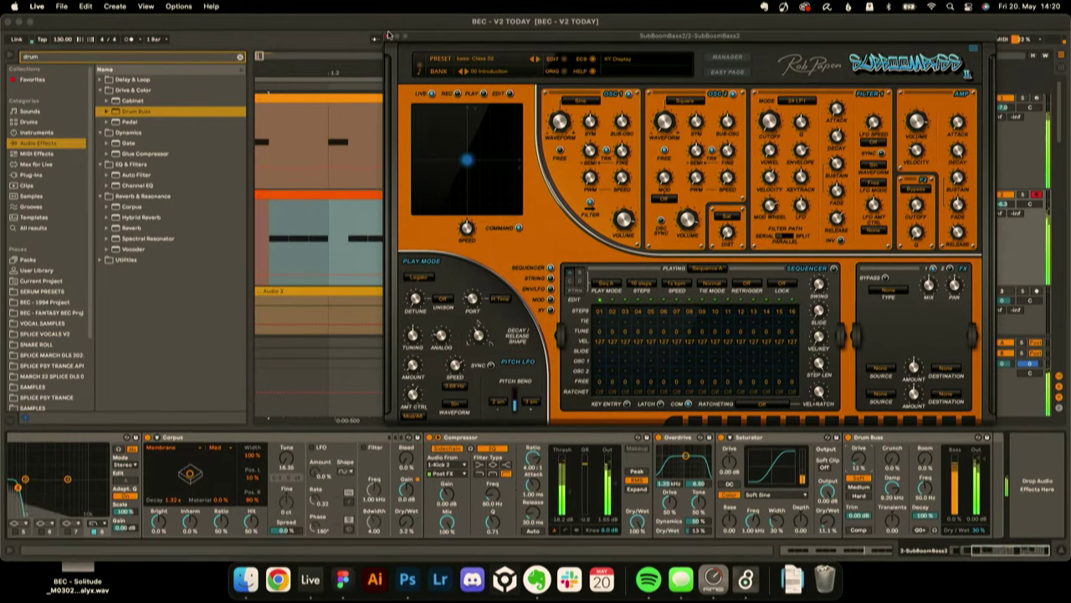
{"action": "left_click", "coordinate": [388, 35]}
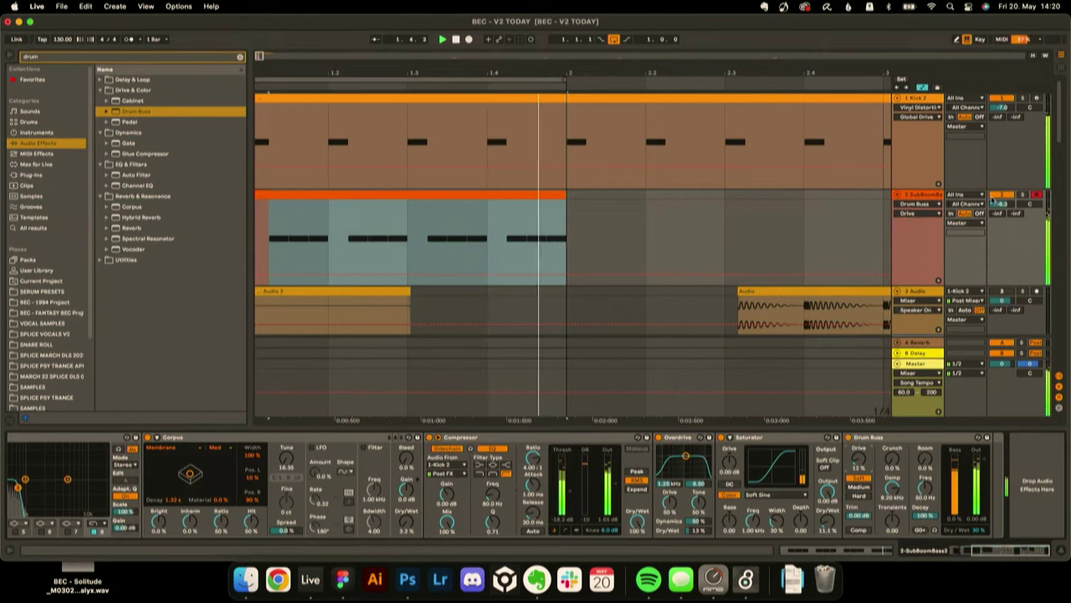
- Raise the SubBoomBass2 track volume to -5.4 dB and move the bass EQ Eight's high-cut point lower in frequency
{"action": "left_click_drag", "start_coordinate": [1001, 203], "coordinate": [1000, 194]}
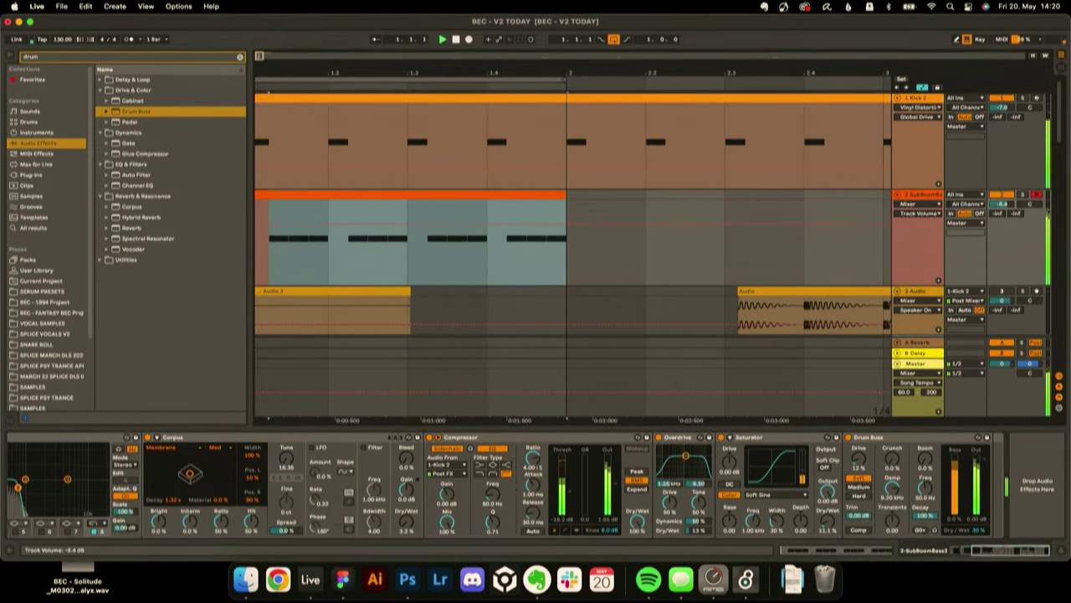
{"action": "scroll", "coordinate": [316, 502], "scroll_direction": "left", "scroll_amount": 5}
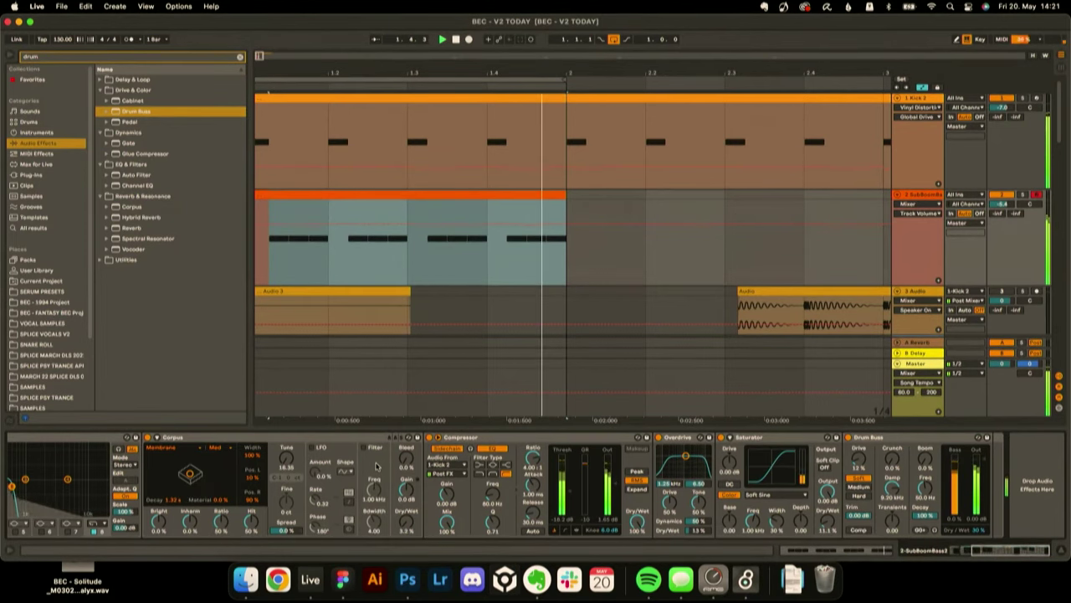
{"action": "left_click", "coordinate": [356, 260]}
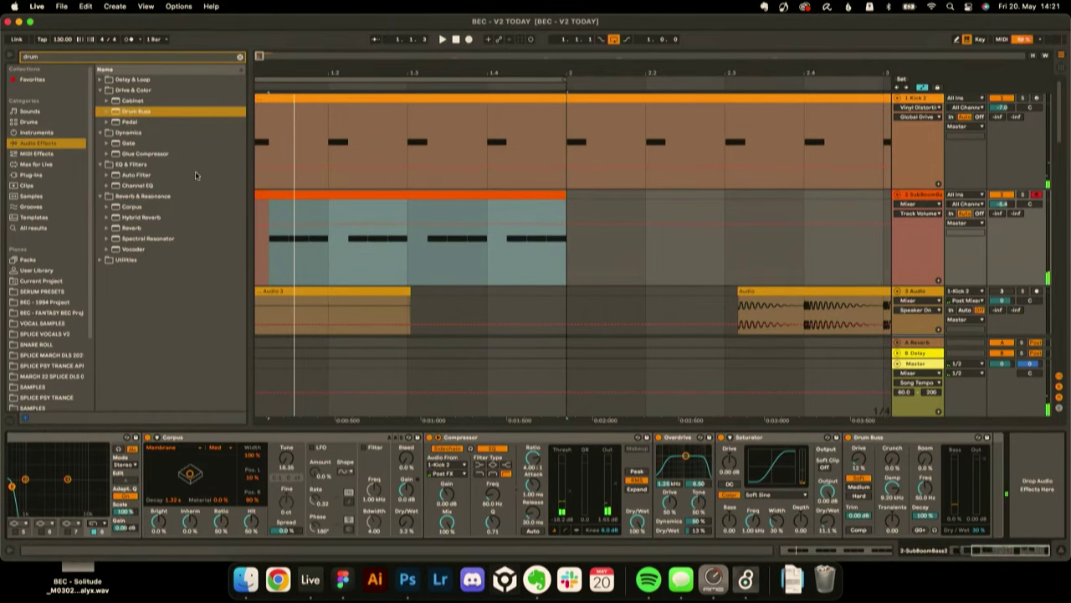
{"action": "scroll", "coordinate": [361, 238], "scroll_direction": "left", "scroll_amount": 1}
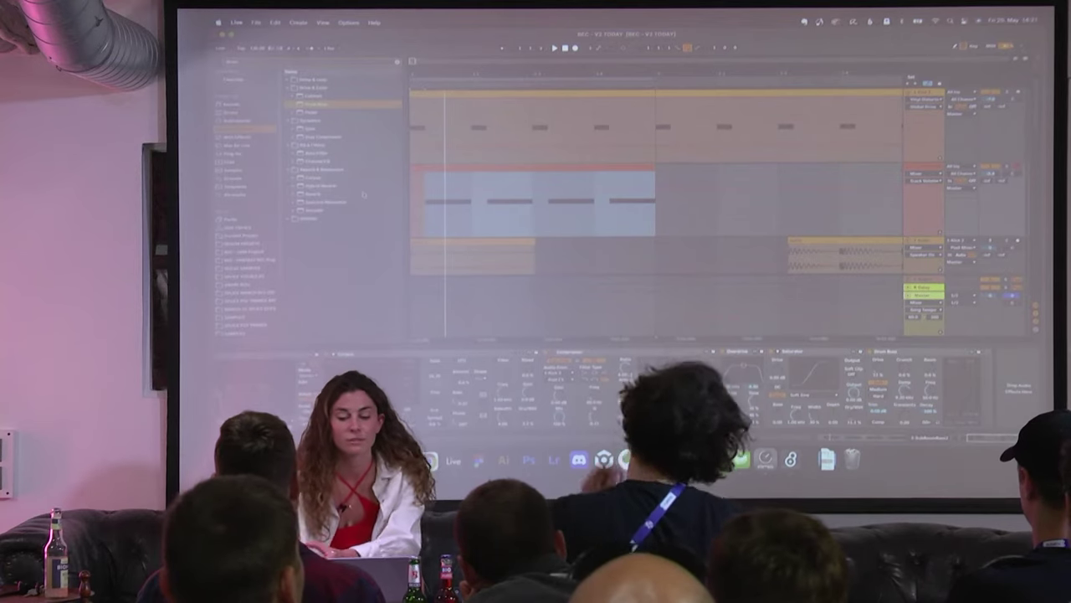
- Delete the first note of each three-note group in the SubBoomBass2 MIDI clip and return to the device chain view
{"action": "double_click", "coordinate": [449, 166]}
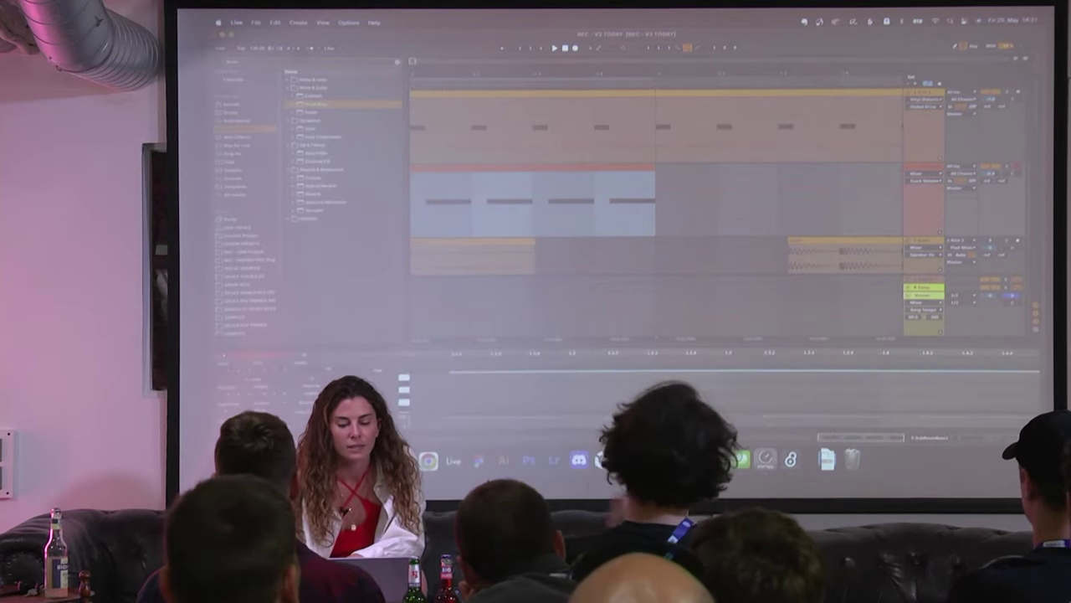
{"action": "left_click_drag", "start_coordinate": [555, 347], "coordinate": [555, 200]}
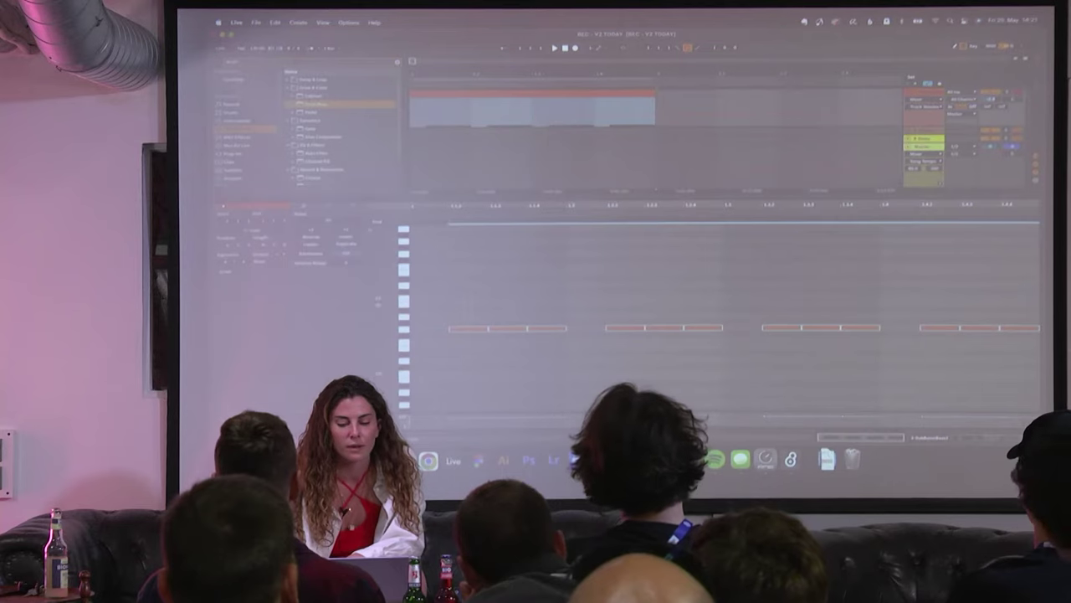
{"action": "left_click", "coordinate": [469, 328]}
{"action": "key", "text": "Delete"}
{"action": "left_click", "coordinate": [624, 328]}
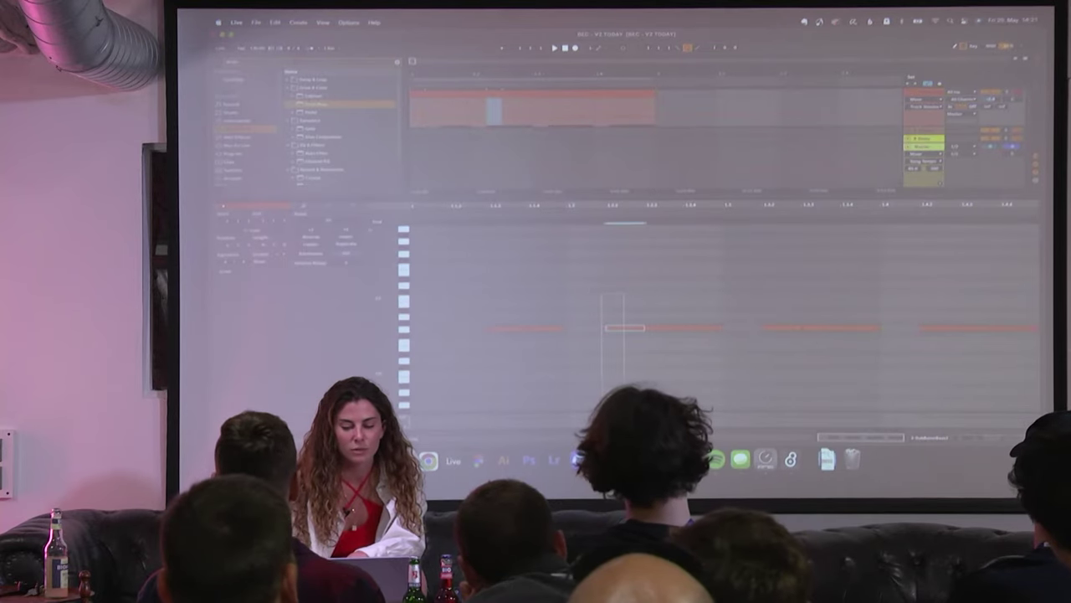
{"action": "left_click_drag", "start_coordinate": [625, 328], "coordinate": [781, 328]}
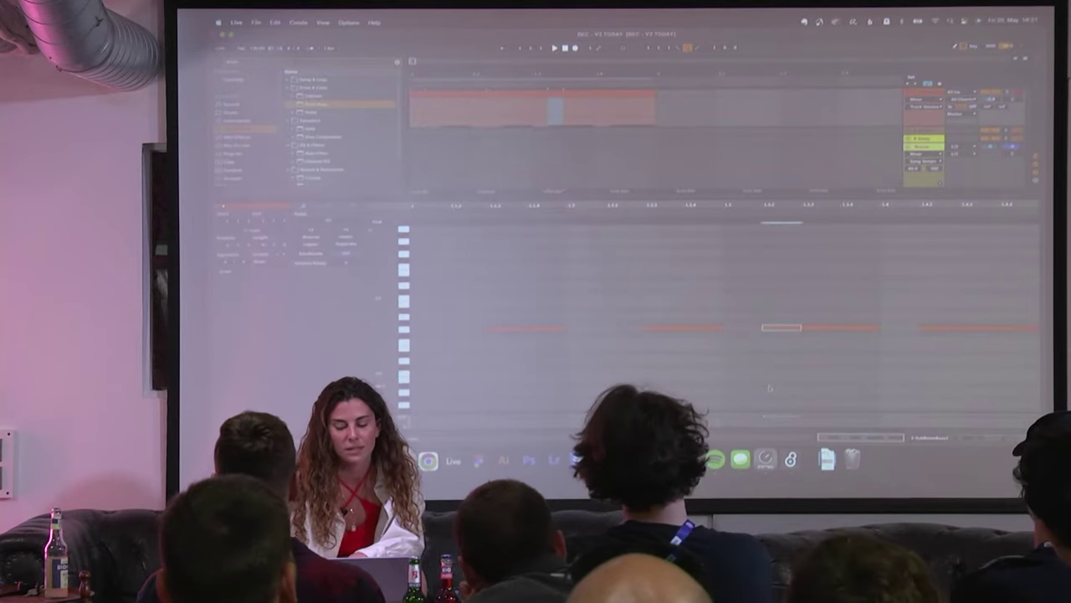
{"action": "key", "text": "Delete"}
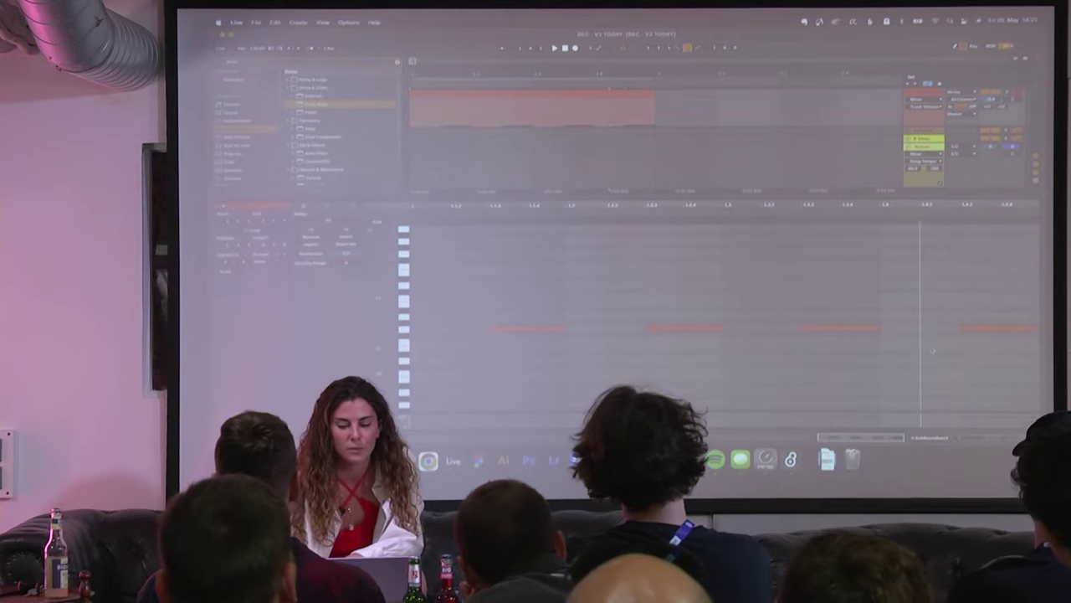
{"action": "left_click_drag", "start_coordinate": [724, 200], "coordinate": [725, 418]}
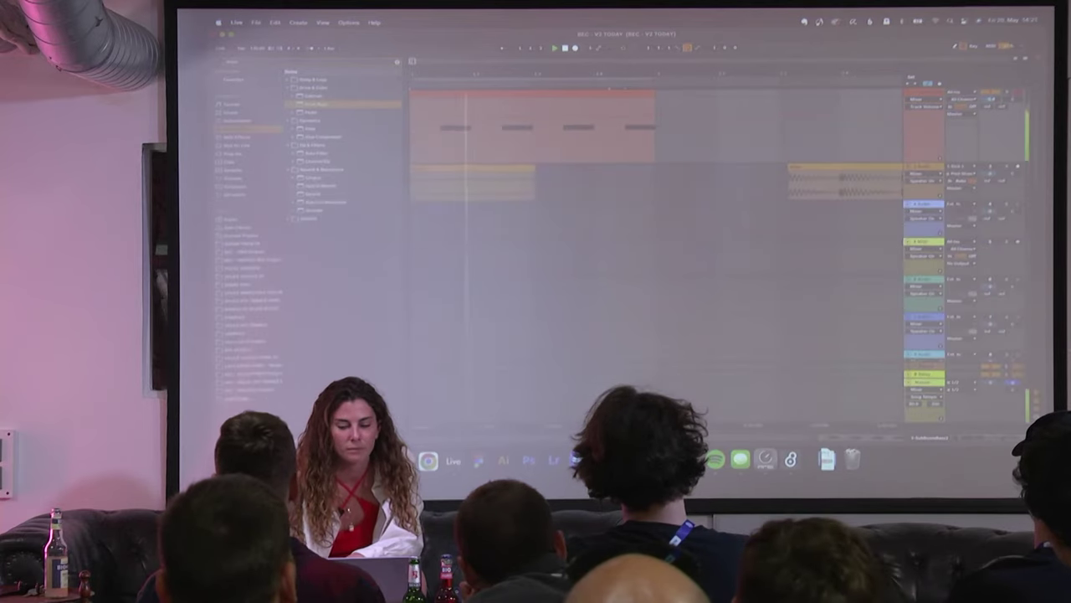
{"action": "scroll", "coordinate": [656, 251], "scroll_direction": "up", "scroll_amount": 3}
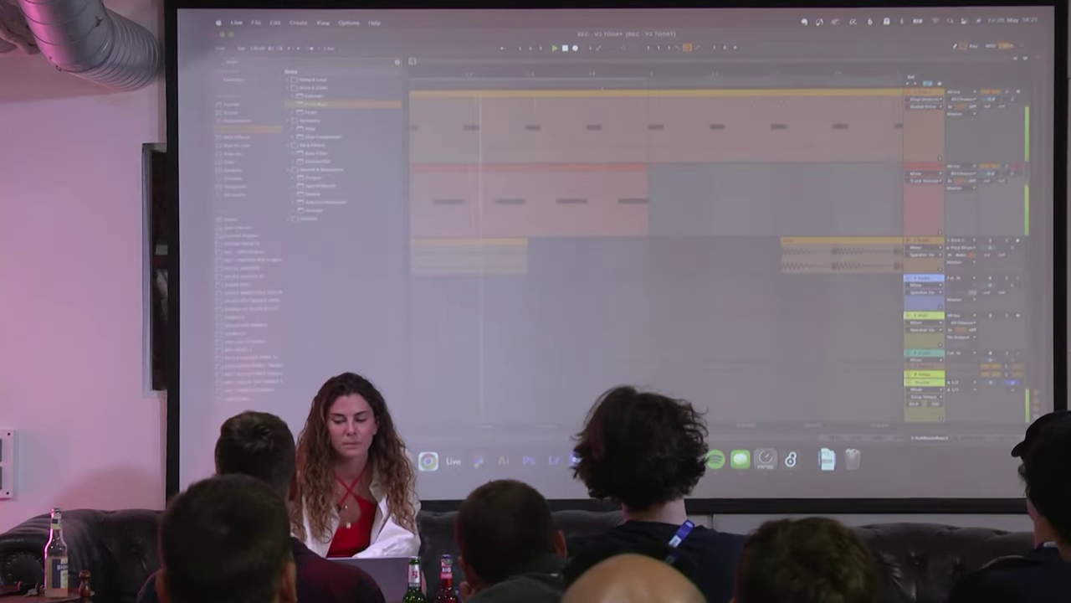
{"action": "key", "text": "super+alt+l"}
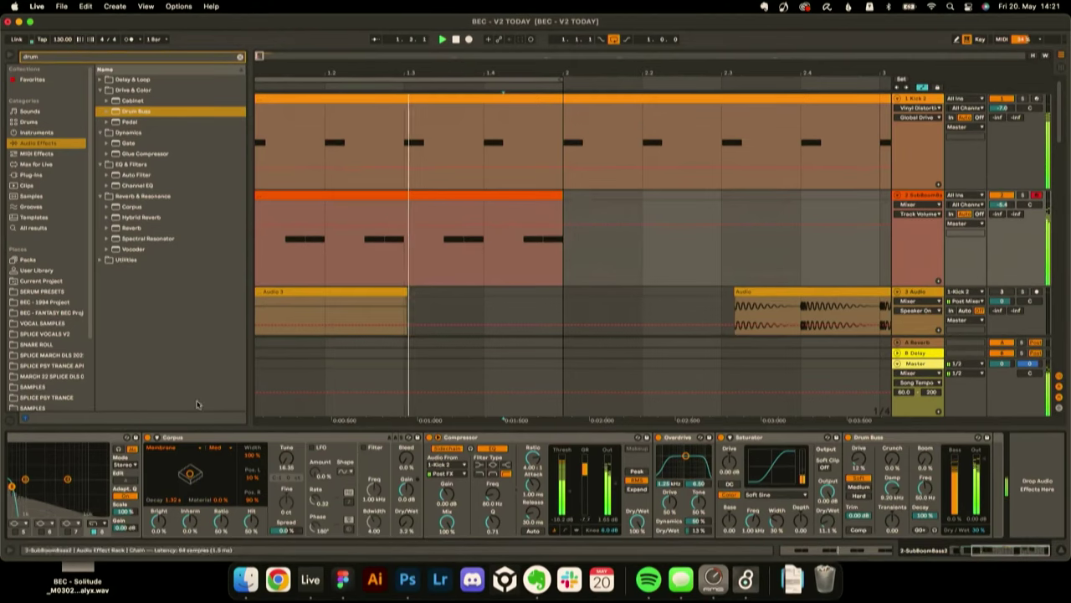
- Clear the browser search and bring up the SubBoomBass2 track's effect chain from Corpus to Drum Buss
{"action": "left_click", "coordinate": [53, 57]}
{"action": "key", "text": "BackSpace"}
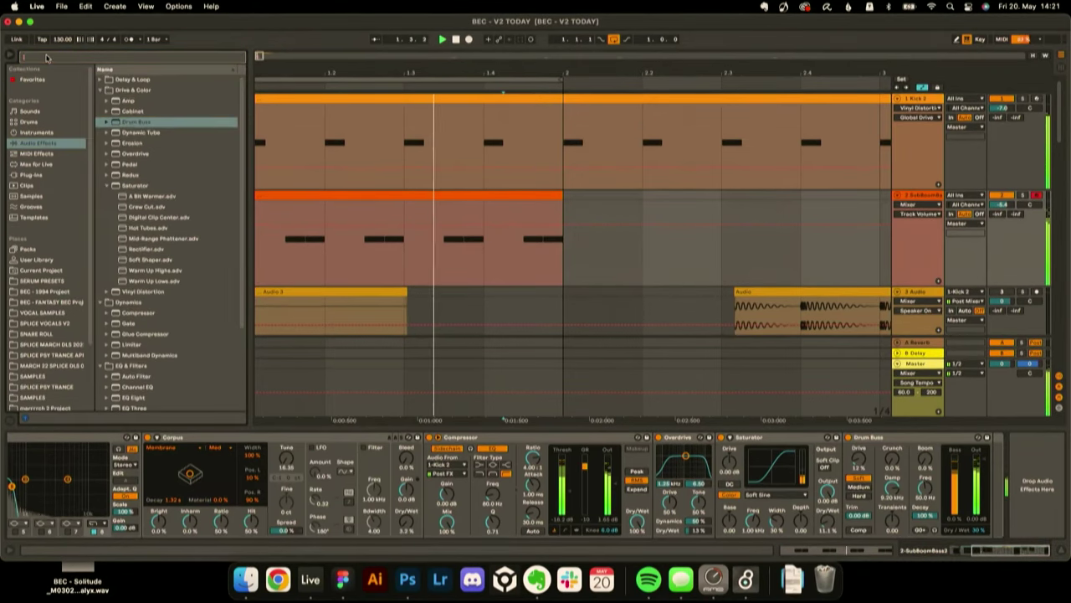
{"action": "left_click", "coordinate": [337, 172]}
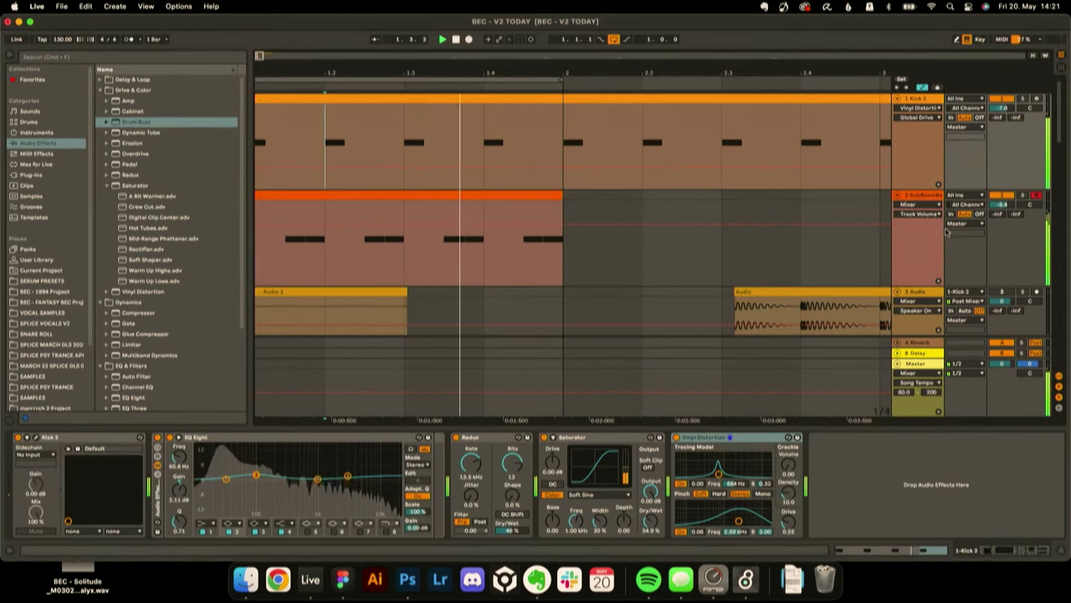
{"action": "left_click", "coordinate": [936, 200]}
{"action": "scroll", "coordinate": [668, 527], "scroll_direction": "right", "scroll_amount": 3}
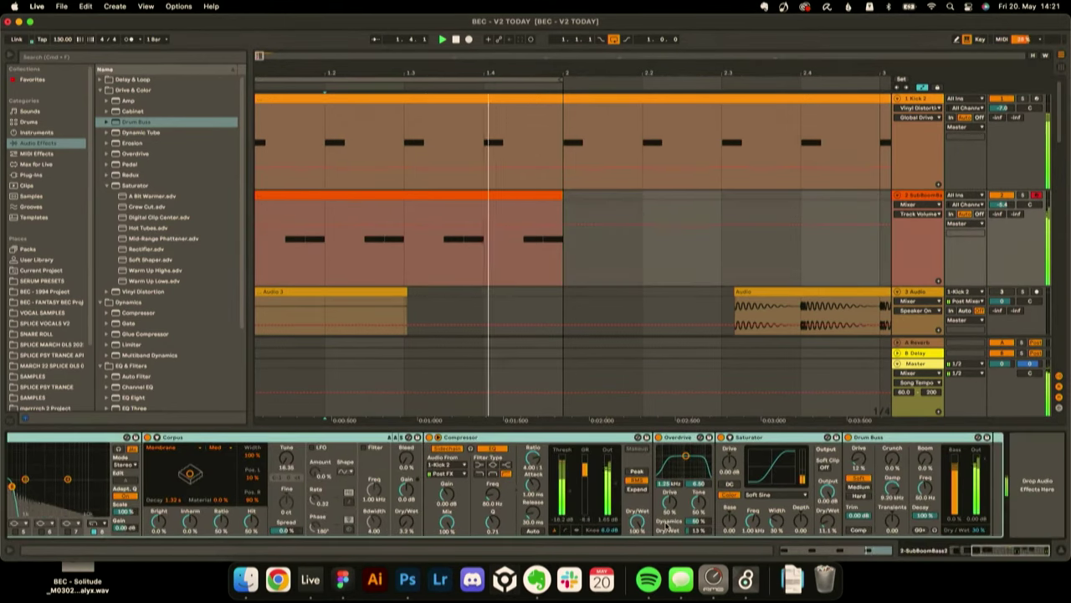
- Stop playback, search the plug-ins for 560, and find API-560 Stereo among the VST and VST3 Waves plug-ins
{"action": "scroll", "coordinate": [668, 527], "scroll_direction": "left", "scroll_amount": 3}
{"action": "key", "text": "space"}
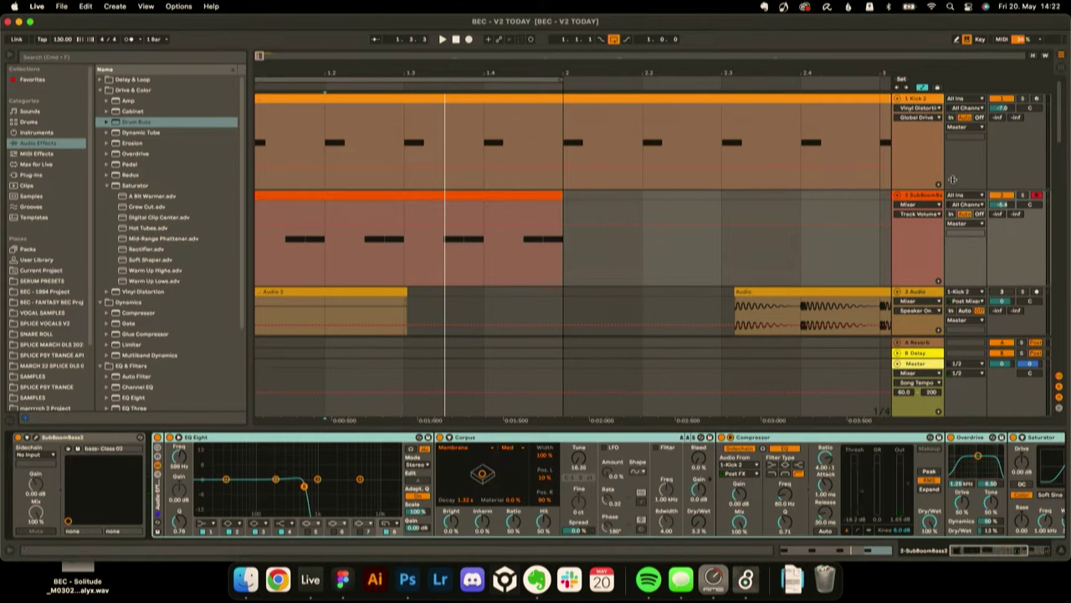
{"action": "left_click", "coordinate": [61, 177]}
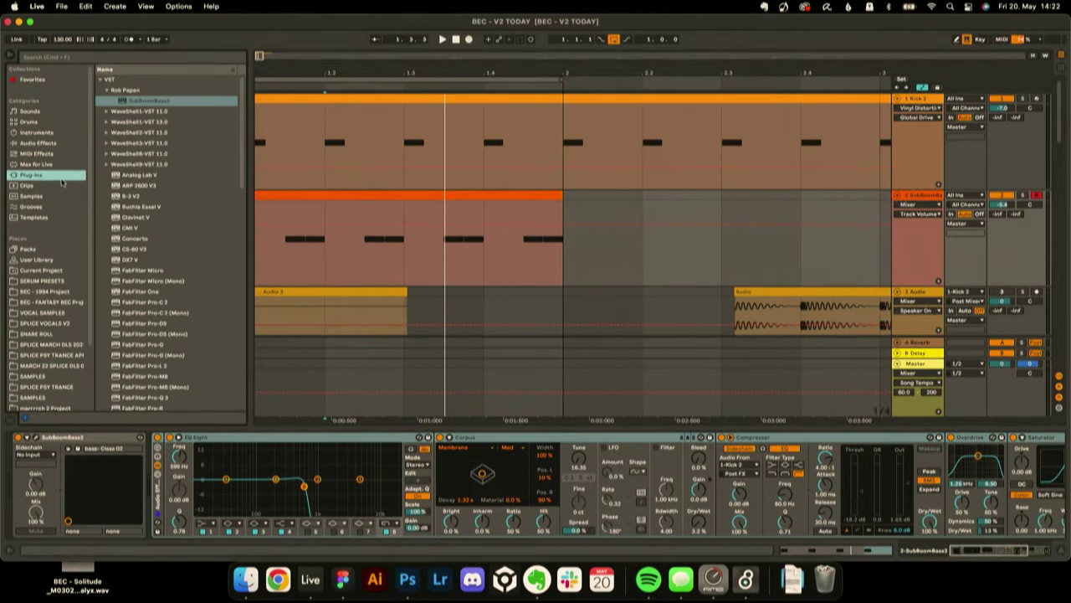
{"action": "left_click", "coordinate": [82, 60]}
{"action": "type", "text": "5"}
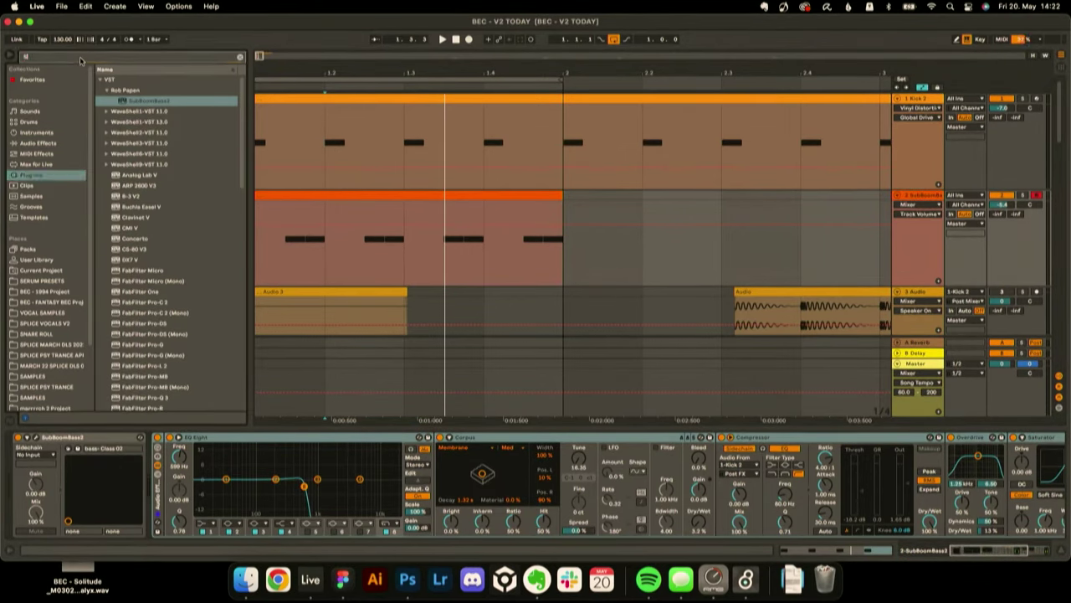
{"action": "type", "text": "60"}
{"action": "left_click", "coordinate": [109, 91]}
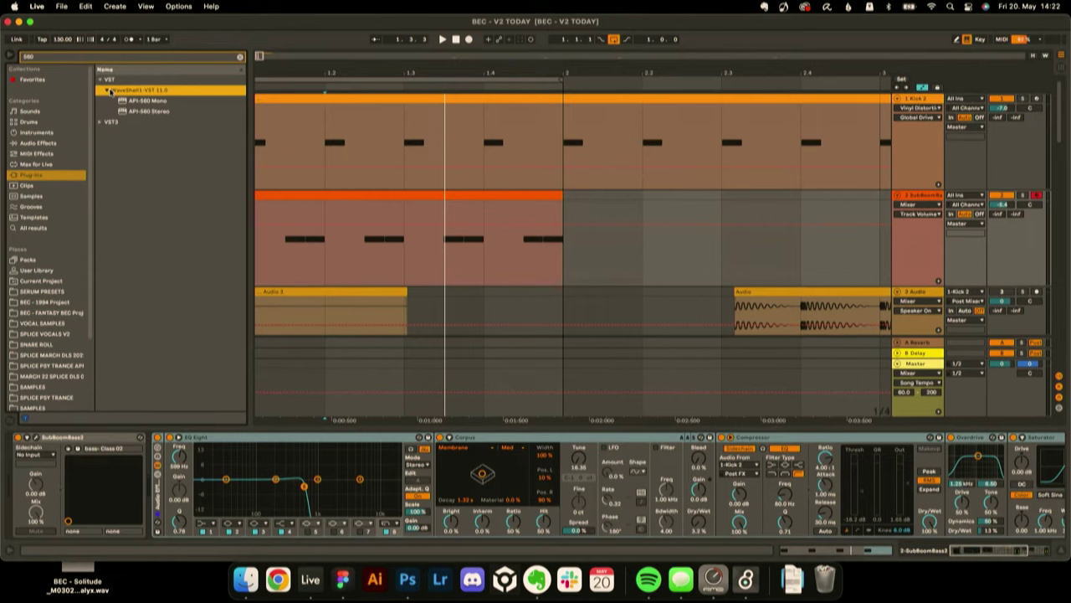
{"action": "left_click", "coordinate": [138, 111]}
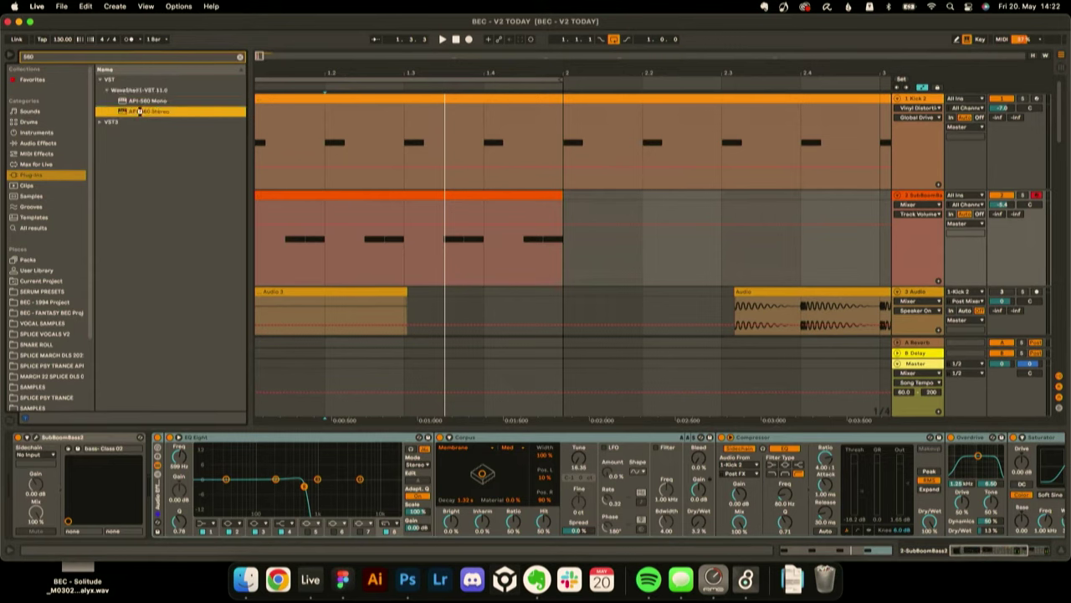
{"action": "left_click", "coordinate": [100, 121]}
{"action": "left_click", "coordinate": [119, 101]}
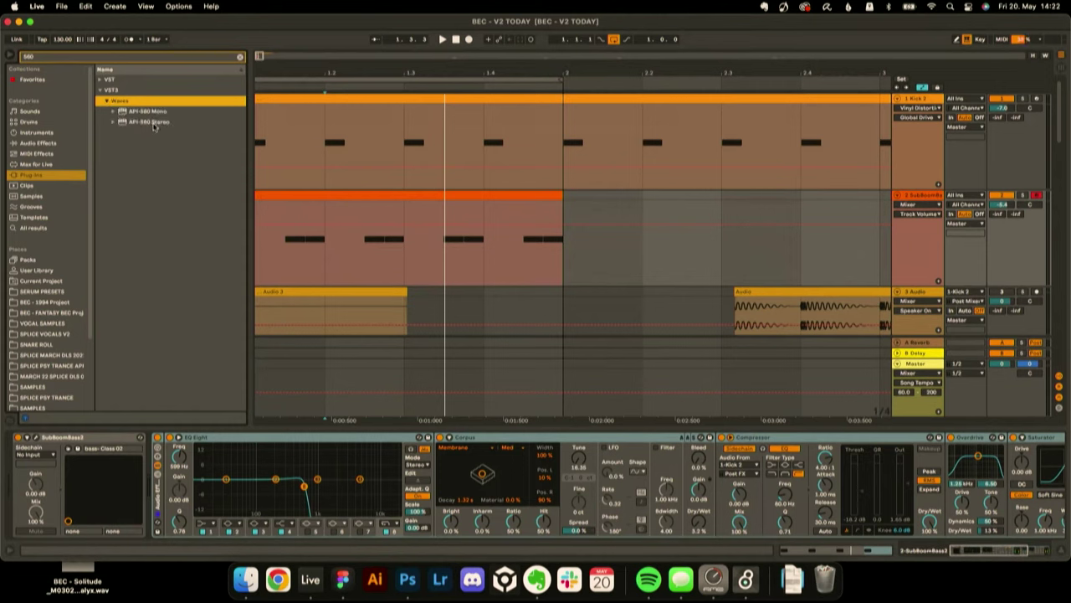
{"action": "left_click", "coordinate": [153, 123]}
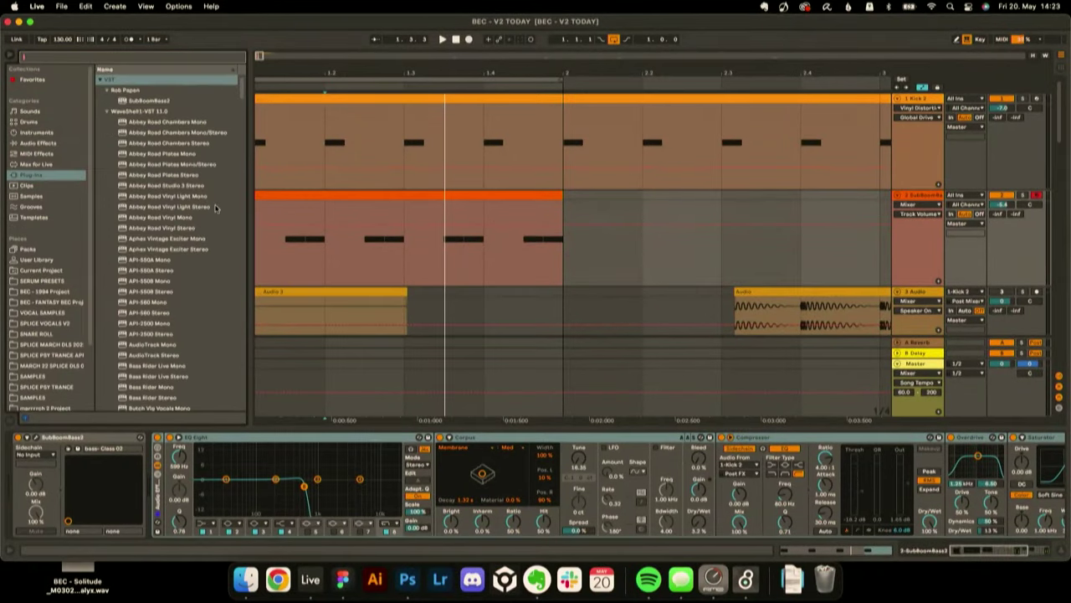
- Look through the full list of Waves plug-ins under WaveShell1-VST 11.0 for a suitable effect
{"action": "scroll", "coordinate": [215, 208], "scroll_direction": "down", "scroll_amount": 15}
{"action": "scroll", "coordinate": [215, 207], "scroll_direction": "down", "scroll_amount": 12}
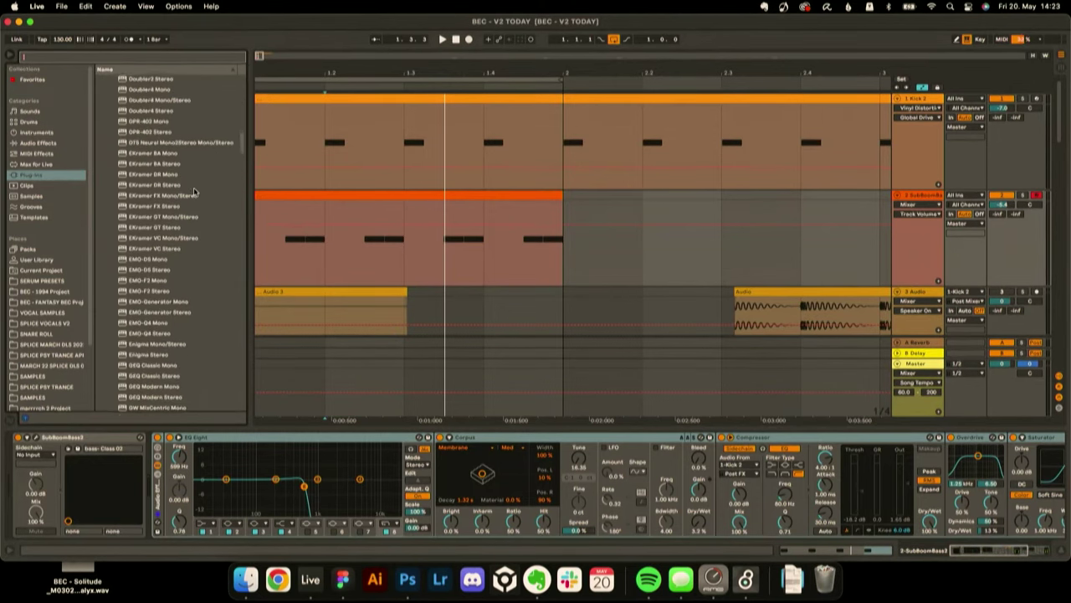
{"action": "scroll", "coordinate": [194, 192], "scroll_direction": "down", "scroll_amount": 12}
{"action": "scroll", "coordinate": [194, 192], "scroll_direction": "down", "scroll_amount": 12}
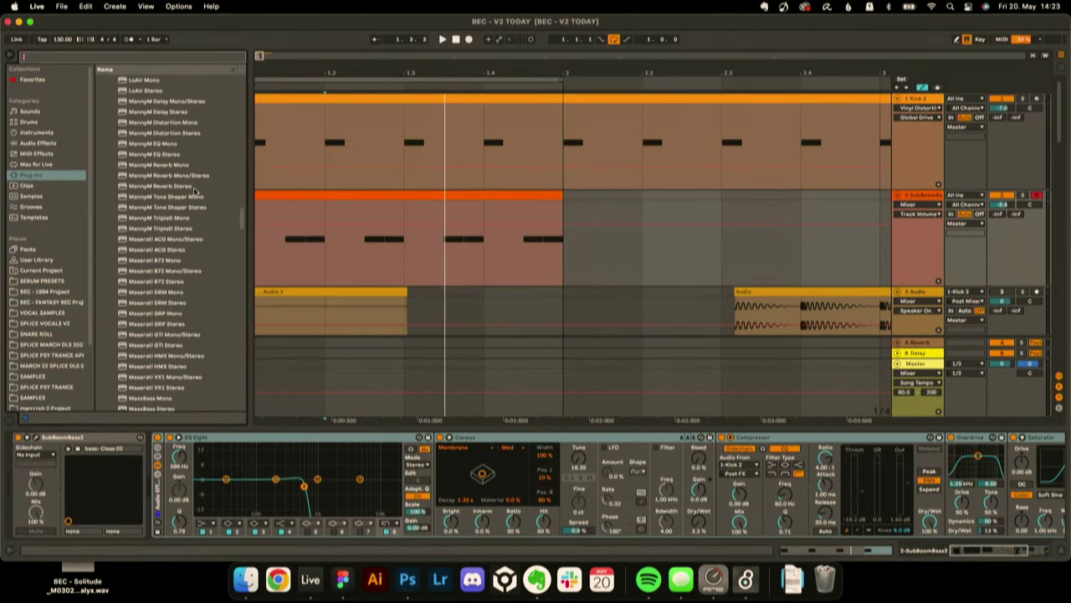
{"action": "scroll", "coordinate": [194, 250], "scroll_direction": "down", "scroll_amount": 12}
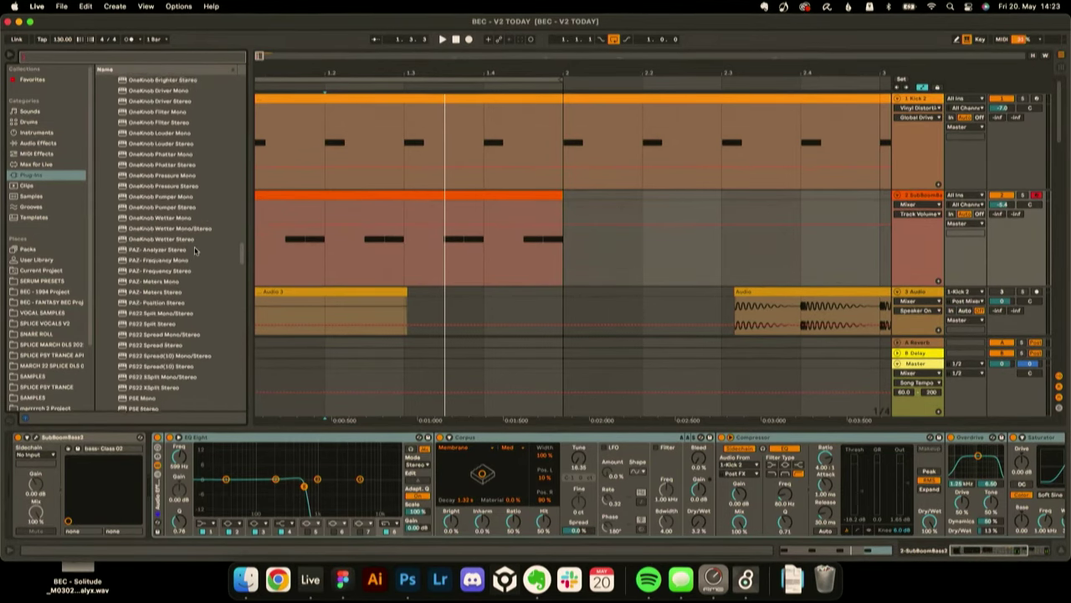
{"action": "scroll", "coordinate": [194, 251], "scroll_direction": "down", "scroll_amount": 5}
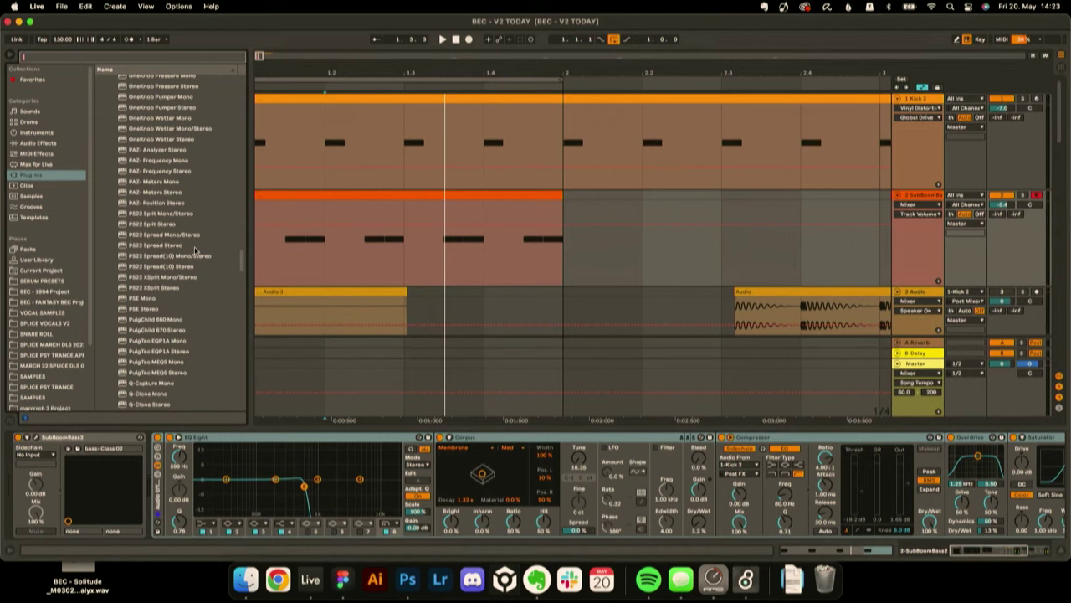
{"action": "scroll", "coordinate": [194, 250], "scroll_direction": "down", "scroll_amount": 4}
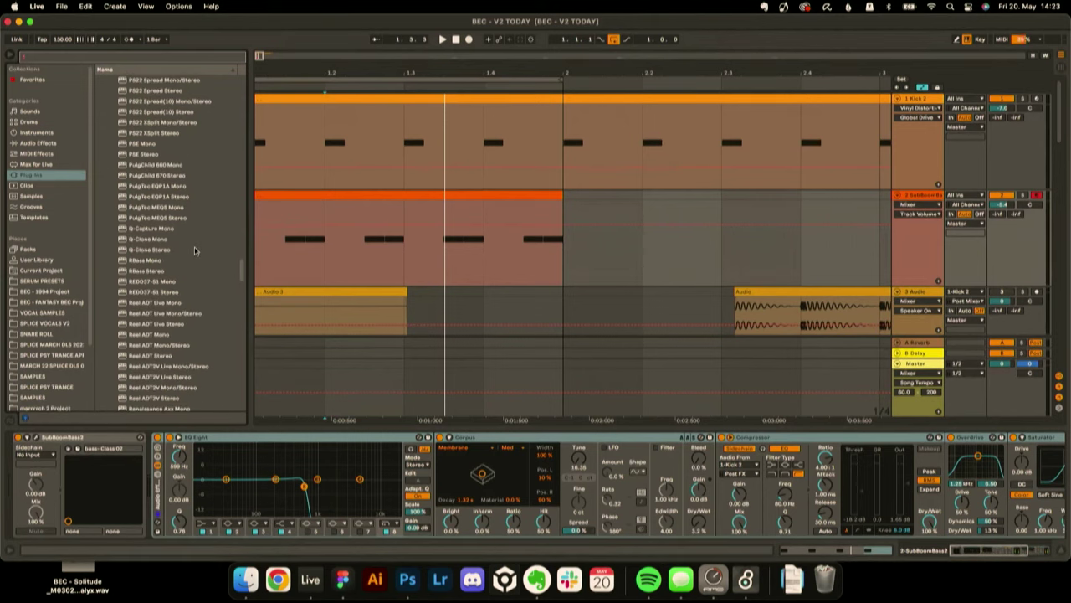
{"action": "scroll", "coordinate": [194, 250], "scroll_direction": "down", "scroll_amount": 15}
{"action": "scroll", "coordinate": [184, 240], "scroll_direction": "down", "scroll_amount": 15}
{"action": "scroll", "coordinate": [184, 239], "scroll_direction": "up", "scroll_amount": 1}
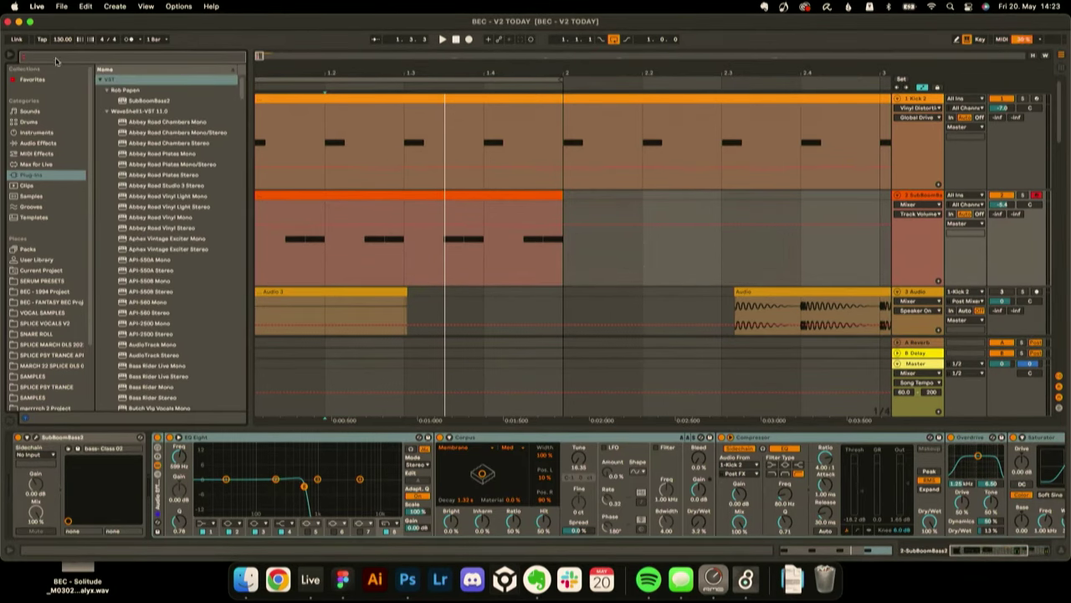
- Trim the start of the recorded kick clip on the 3 Audio track to bar 3
{"action": "left_click_drag", "start_coordinate": [346, 67], "coordinate": [346, 25]}
{"action": "scroll", "coordinate": [333, 204], "scroll_direction": "down", "scroll_amount": 3}
{"action": "scroll", "coordinate": [333, 203], "scroll_direction": "down", "scroll_amount": 5}
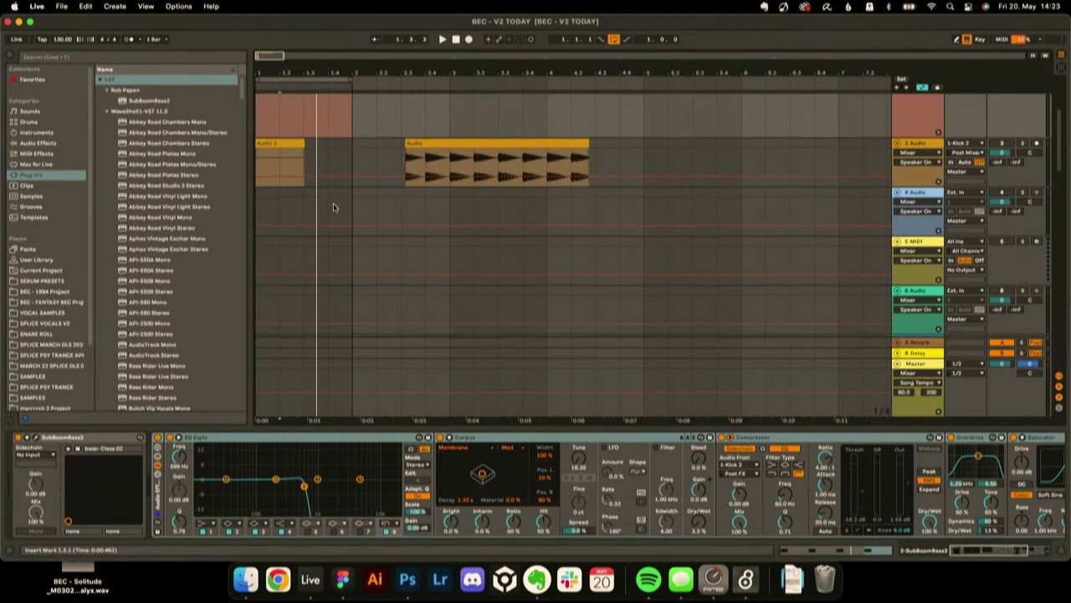
{"action": "scroll", "coordinate": [333, 203], "scroll_direction": "up", "scroll_amount": 7}
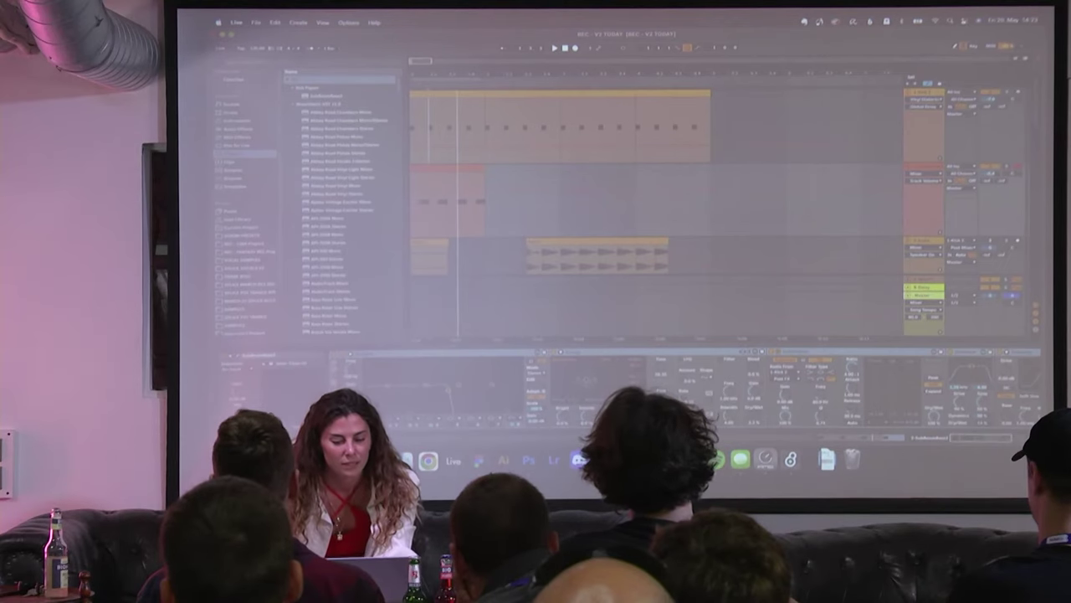
{"action": "left_click_drag", "start_coordinate": [527, 242], "coordinate": [561, 242]}
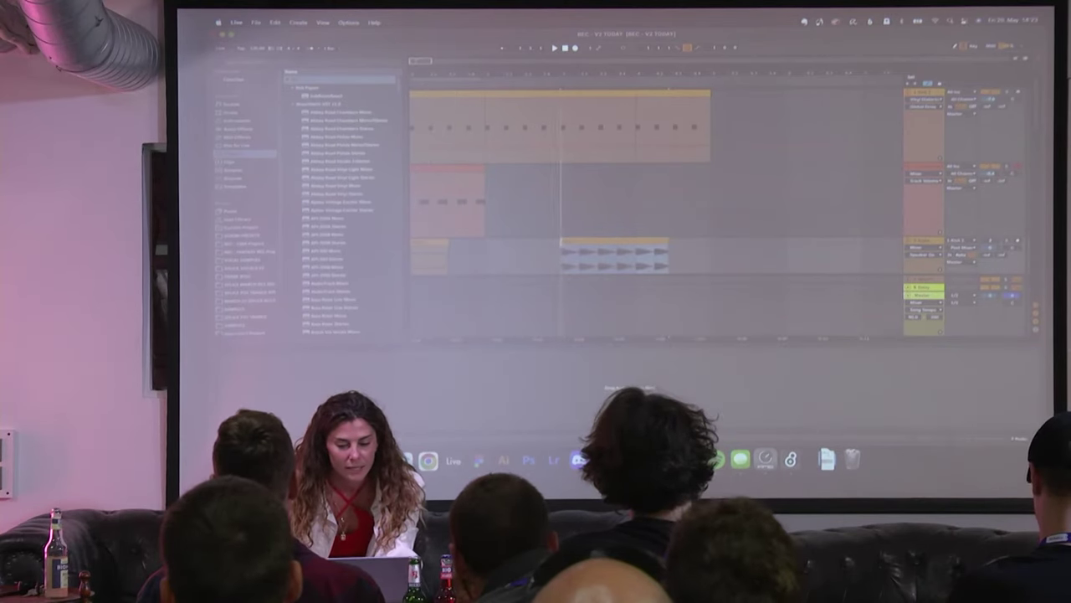
{"action": "scroll", "coordinate": [619, 213], "scroll_direction": "down", "scroll_amount": 2}
{"action": "left_click_drag", "start_coordinate": [618, 73], "coordinate": [632, 79]}
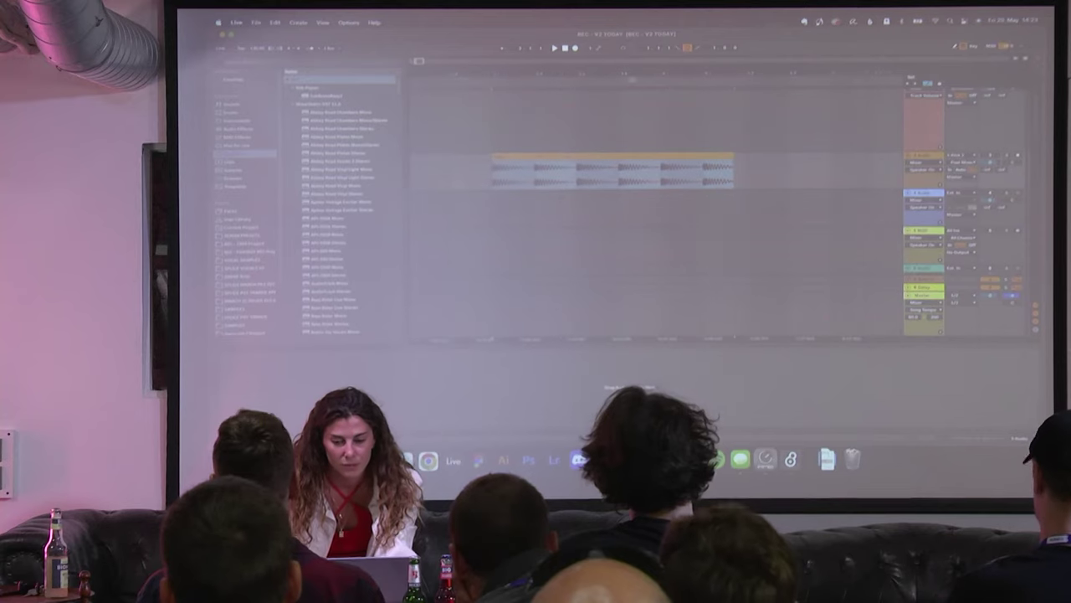
- Enlarge and solo the 3 Audio track, audition its kick clip, and set the arrangement grid to 1/32
{"action": "scroll", "coordinate": [613, 171], "scroll_direction": "up", "scroll_amount": 3}
{"action": "scroll", "coordinate": [758, 271], "scroll_direction": "up", "scroll_amount": 3}
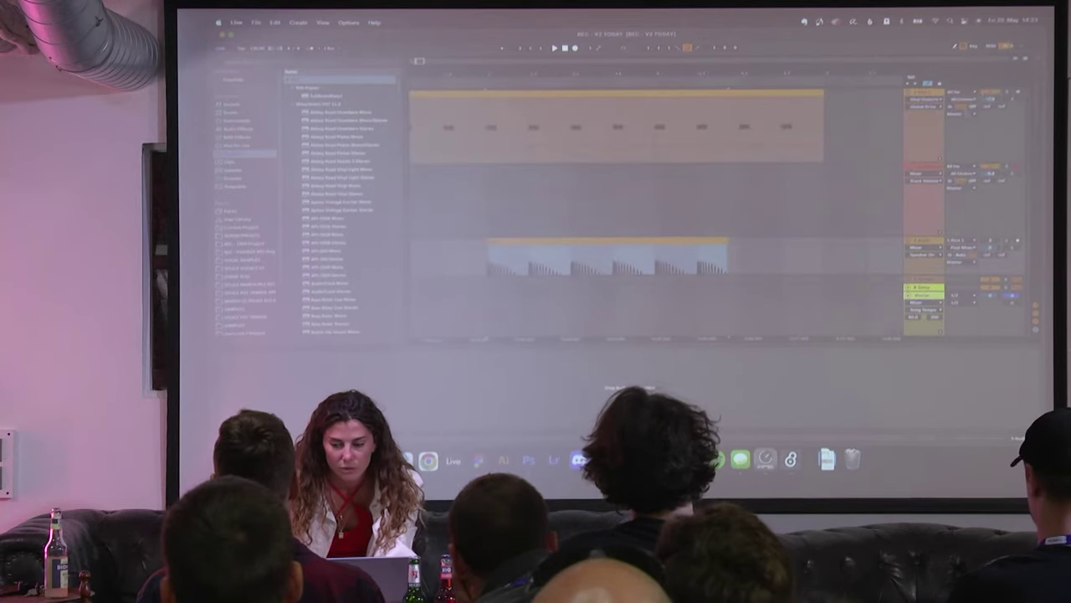
{"action": "scroll", "coordinate": [655, 209], "scroll_direction": "down", "scroll_amount": 3}
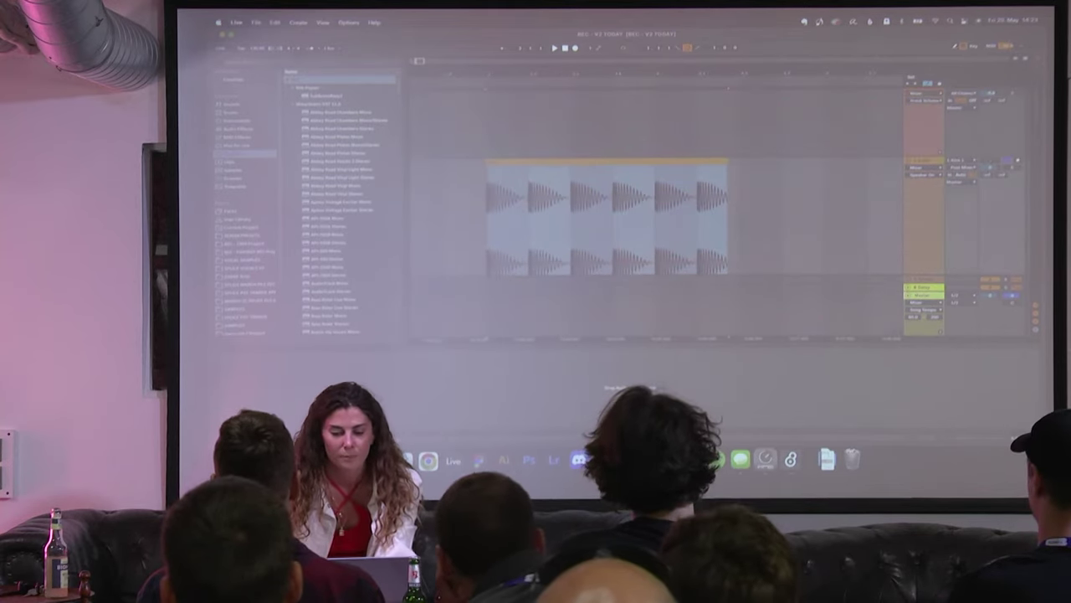
{"action": "key", "text": "space"}
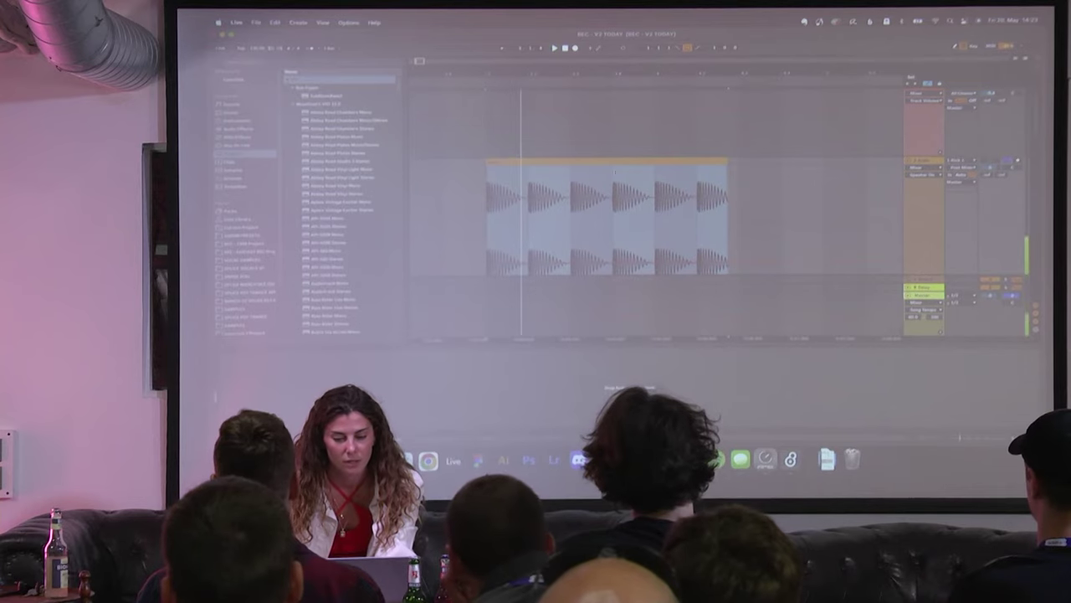
{"action": "right_click", "coordinate": [633, 169]}
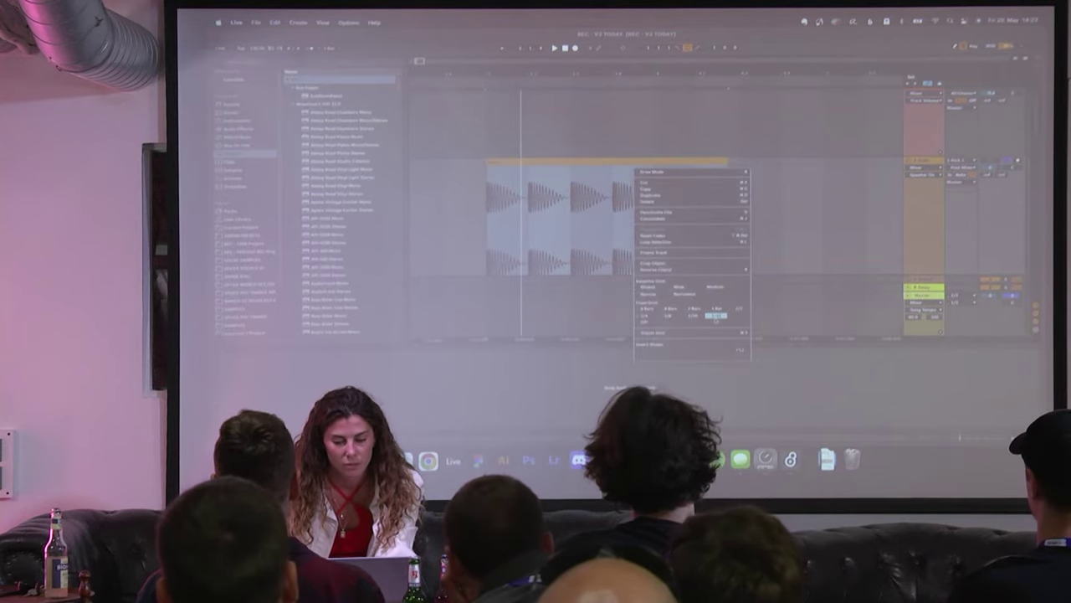
{"action": "left_click", "coordinate": [715, 317]}
{"action": "left_click", "coordinate": [729, 163]}
{"action": "key", "text": "space"}
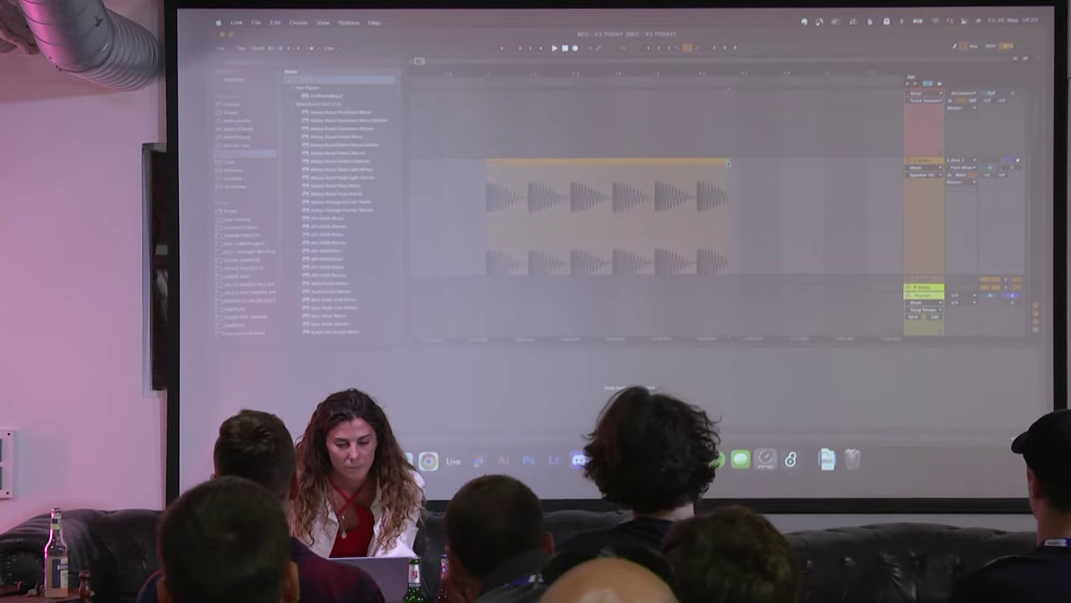
- Trim the end of the kick clip to one bar, and duplicate the first half of its last kick over the second half
{"action": "left_click_drag", "start_coordinate": [726, 162], "coordinate": [615, 161]}
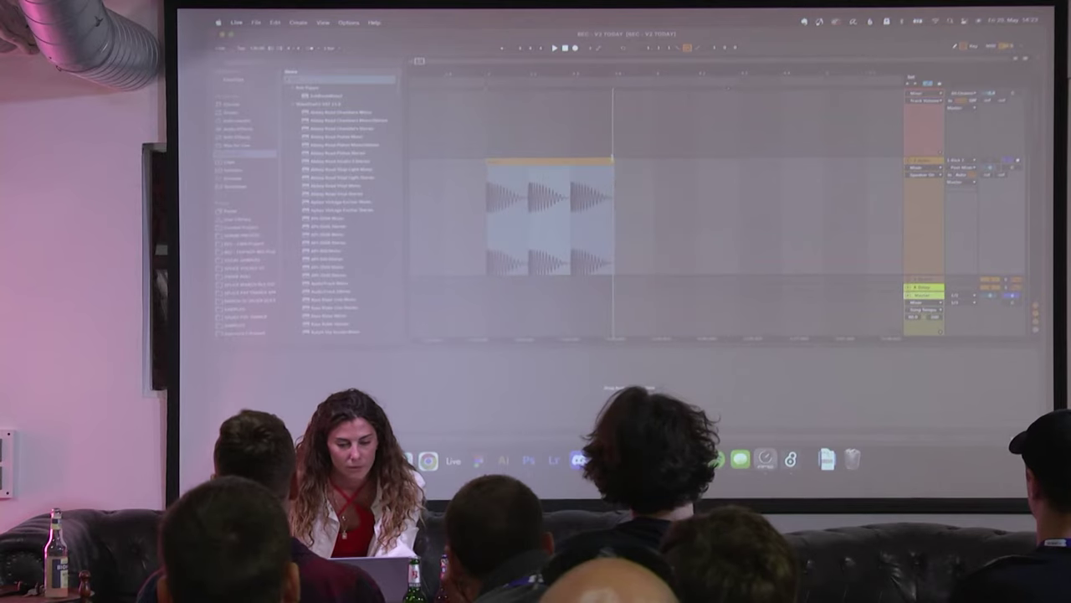
{"action": "key", "text": "super+z"}
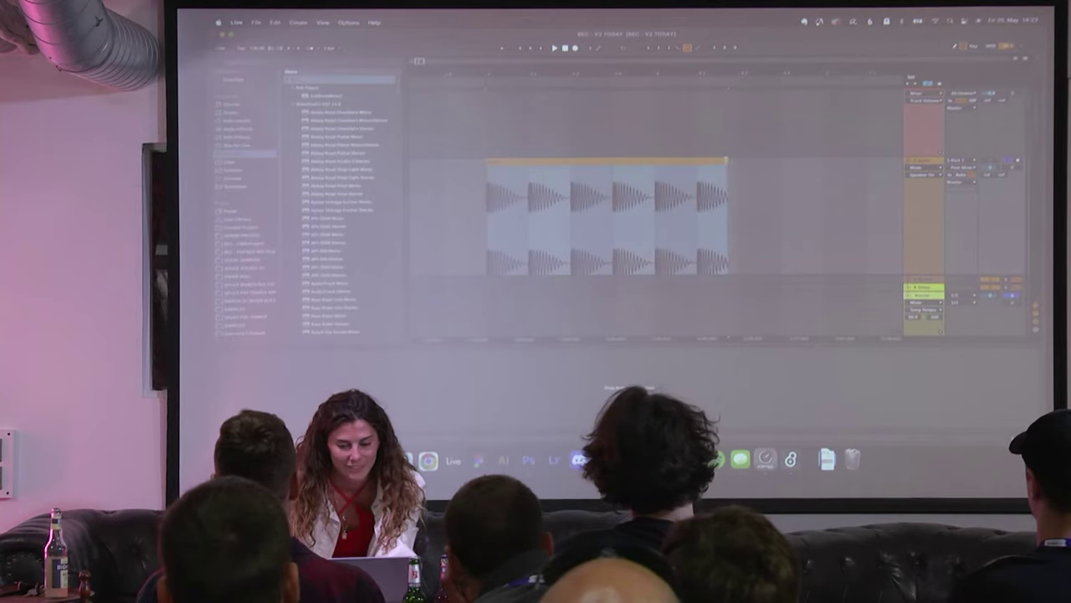
{"action": "left_click_drag", "start_coordinate": [726, 158], "coordinate": [649, 159]}
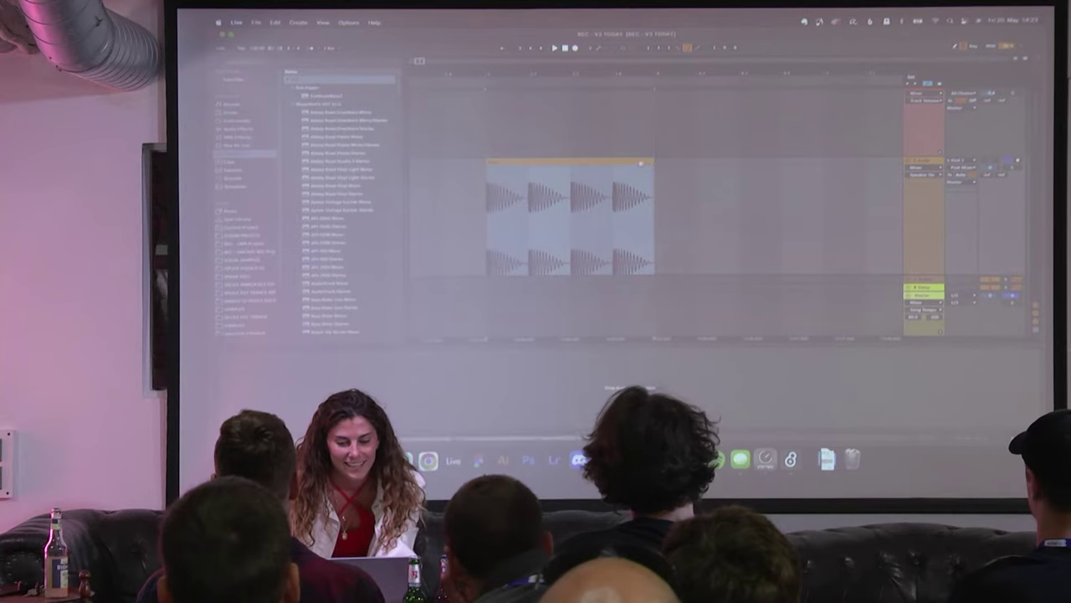
{"action": "left_click", "coordinate": [615, 180]}
{"action": "left_click_drag", "start_coordinate": [634, 178], "coordinate": [614, 165]}
{"action": "key", "text": "super+d"}
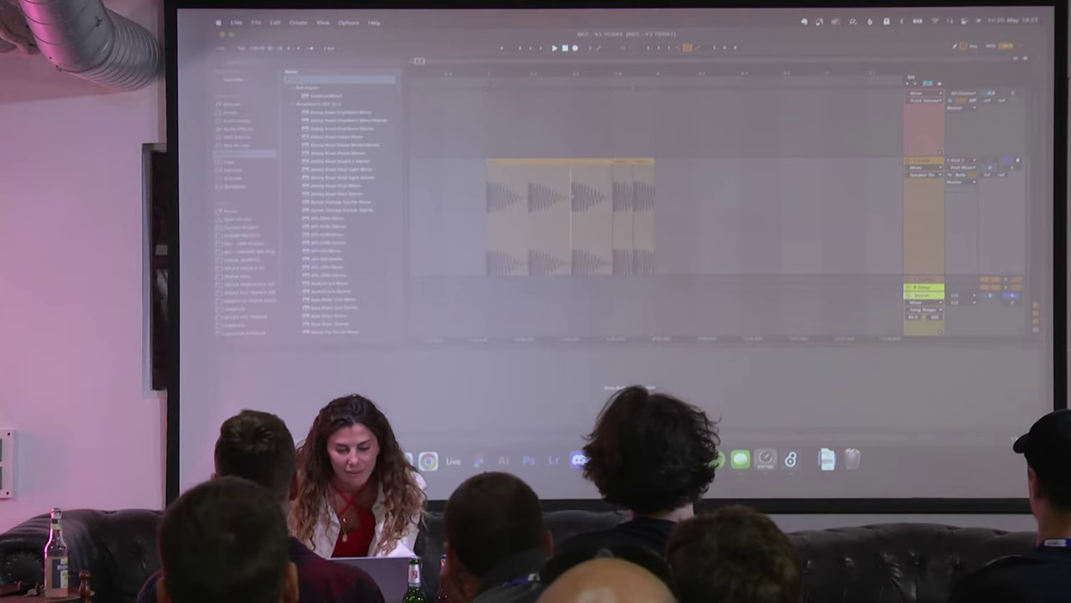
- Split off and reverse the kick on beat three, and move it to beat four behind the two half-beat kick slices
{"action": "left_click", "coordinate": [571, 197]}
{"action": "key", "text": "super+e"}
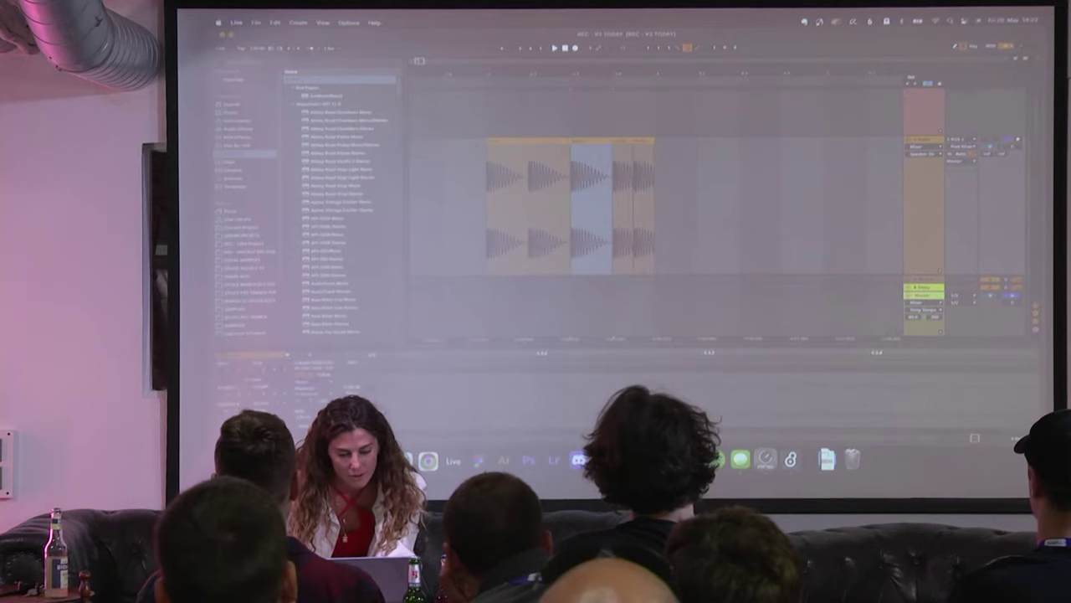
{"action": "key", "text": "r"}
{"action": "left_click", "coordinate": [622, 140]}
{"action": "left_click", "coordinate": [642, 140], "text": "shift"}
{"action": "mouse_move", "coordinate": [642, 140]}
{"action": "left_mouse_down"}
{"action": "mouse_move", "coordinate": [556, 149]}
{"action": "mouse_move", "coordinate": [633, 155]}
{"action": "left_mouse_up"}
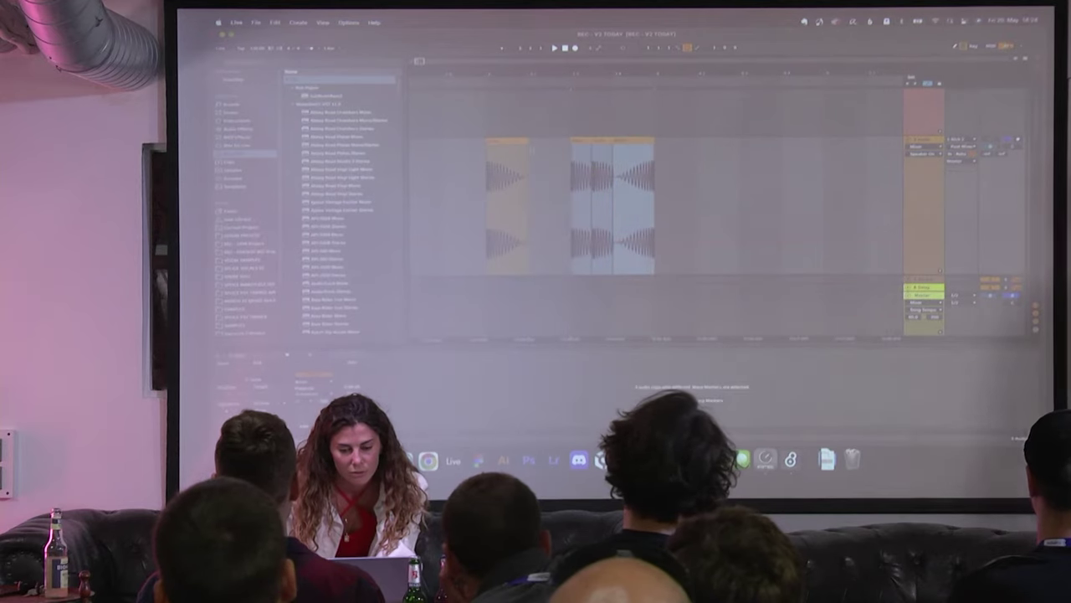
- Extend the opening kick clip up to beat three, and select and play the whole one-bar pattern
{"action": "left_click_drag", "start_coordinate": [528, 145], "coordinate": [570, 144]}
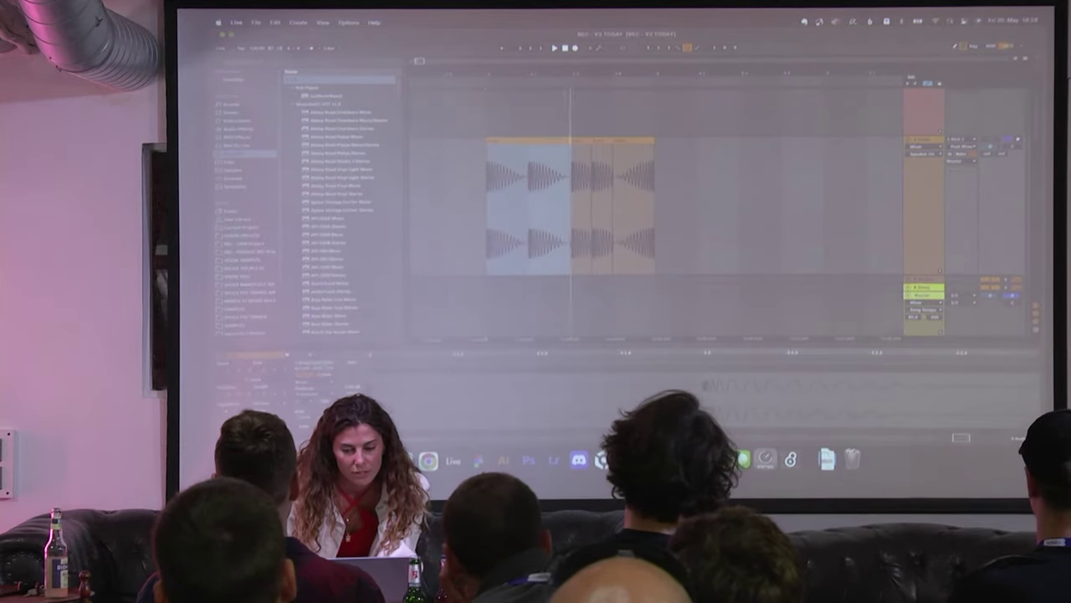
{"action": "left_click", "coordinate": [629, 142]}
{"action": "left_click", "coordinate": [500, 139], "text": "shift"}
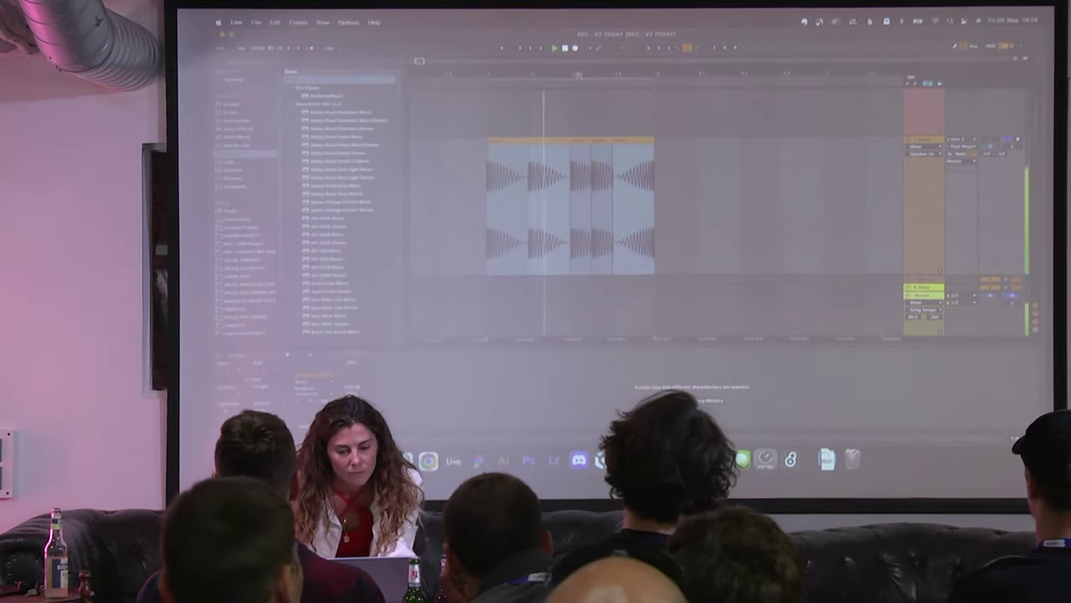
- Duplicate the short kick clip at the start of the 3 Audio track twice and stop playback
{"action": "left_click_drag", "start_coordinate": [579, 76], "coordinate": [579, 33]}
{"action": "left_click", "coordinate": [489, 143]}
{"action": "left_click_drag", "start_coordinate": [489, 143], "coordinate": [420, 144]}
{"action": "key", "text": "super+d"}
{"action": "key", "text": "super+d"}
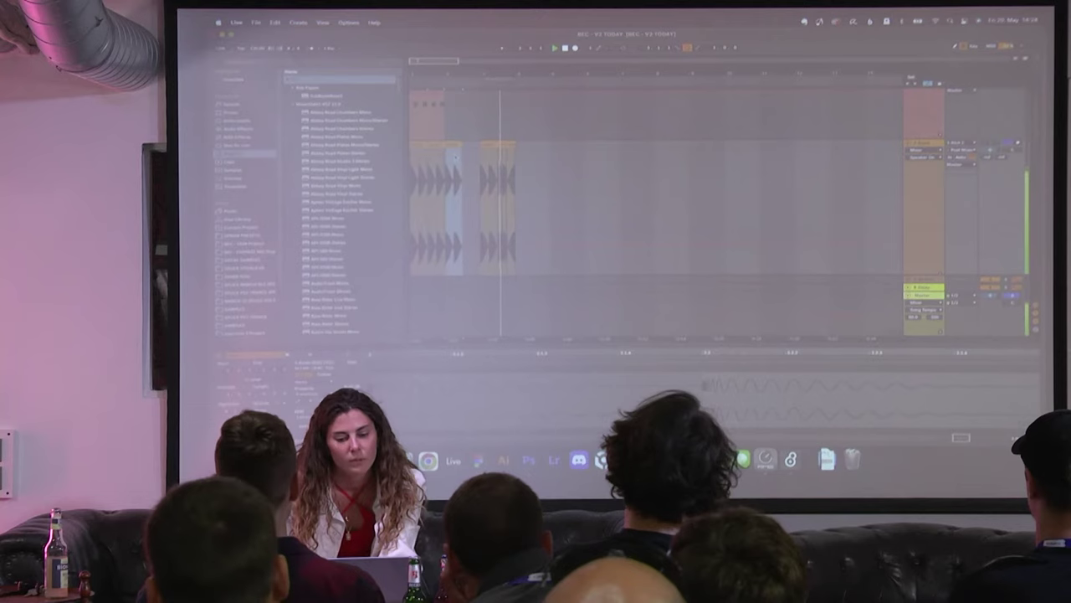
{"action": "key", "text": "space"}
- Color the clips of the one-bar edited kick pattern at bar 3 yellow
{"action": "left_click", "coordinate": [491, 145]}
{"action": "right_click", "coordinate": [508, 146]}
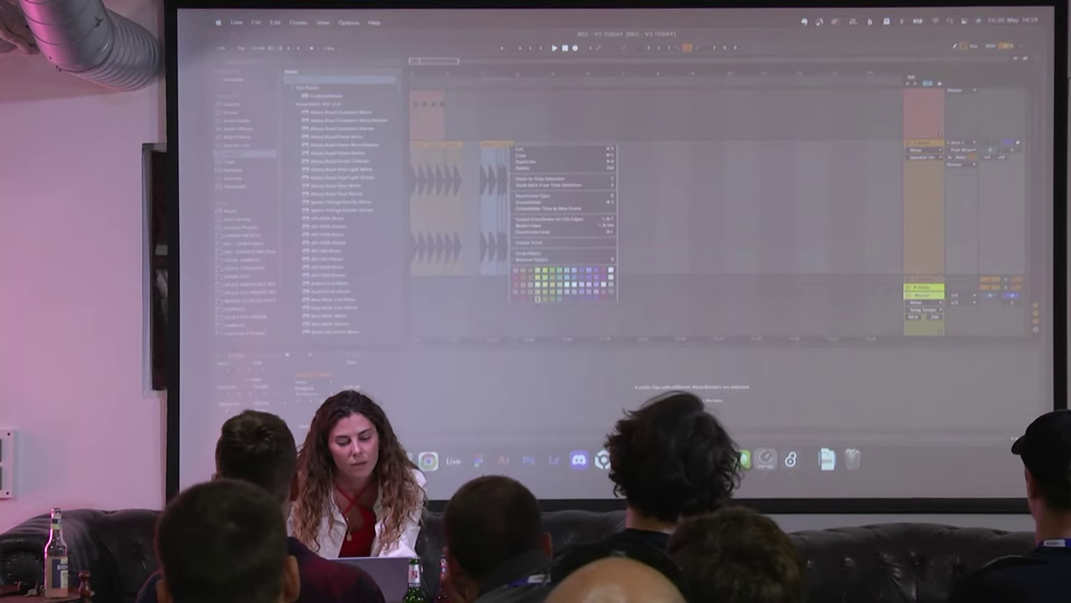
{"action": "left_click", "coordinate": [537, 297]}
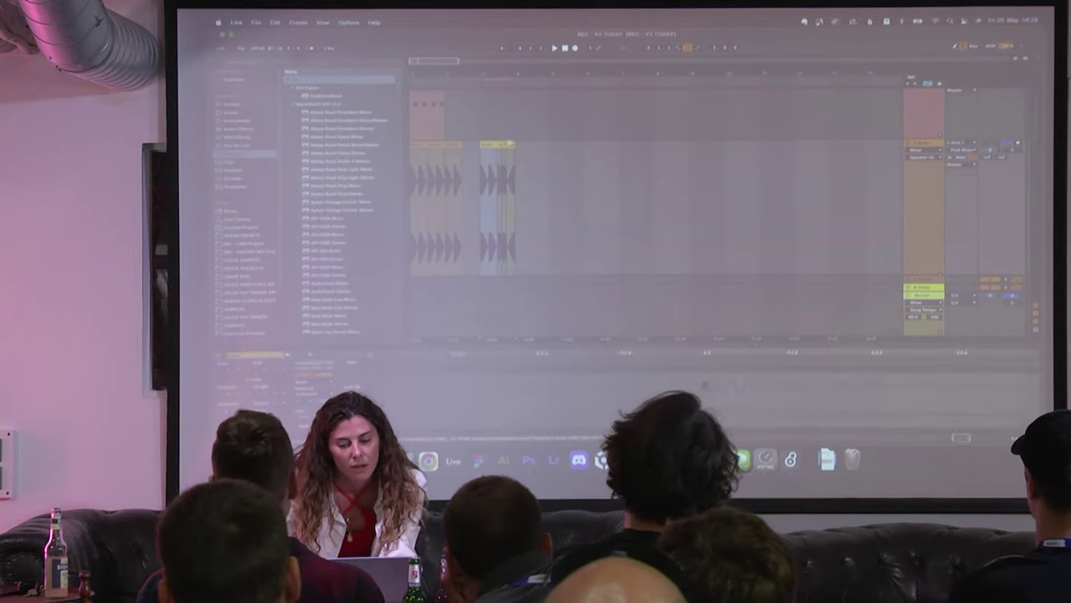
- Duplicate the yellow one-bar kick pattern repeatedly so it fills the 3 Audio track up to bar 17
{"action": "key", "text": "super+d"}
{"action": "key", "text": "super+d"}
{"action": "key", "text": "super+d"}
{"action": "key", "text": "super+d"}
{"action": "key", "text": "super+d"}
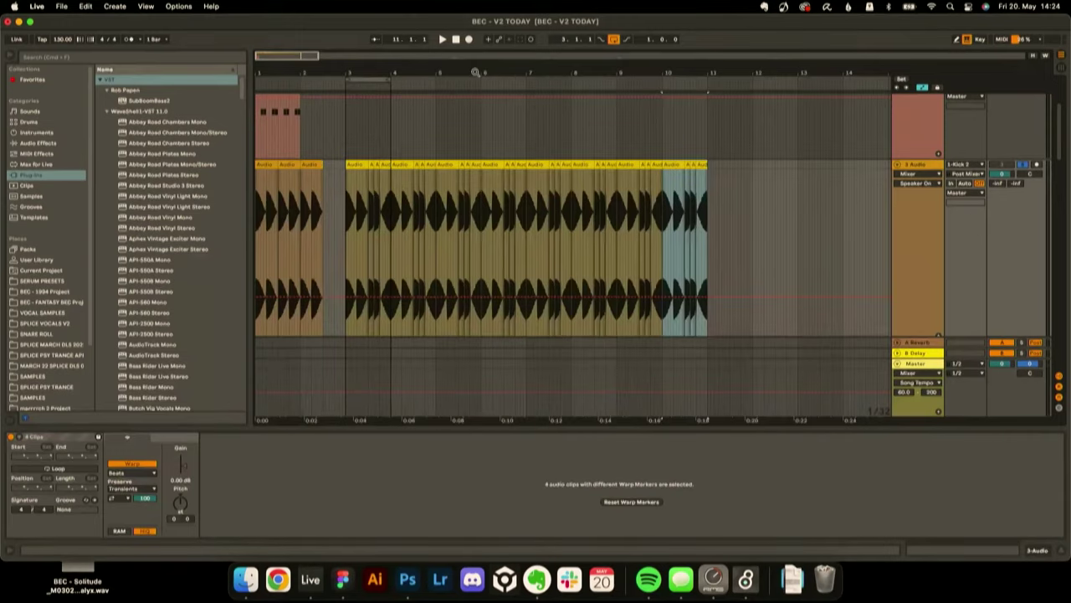
{"action": "scroll", "coordinate": [303, 161], "scroll_direction": "down", "scroll_amount": 5}
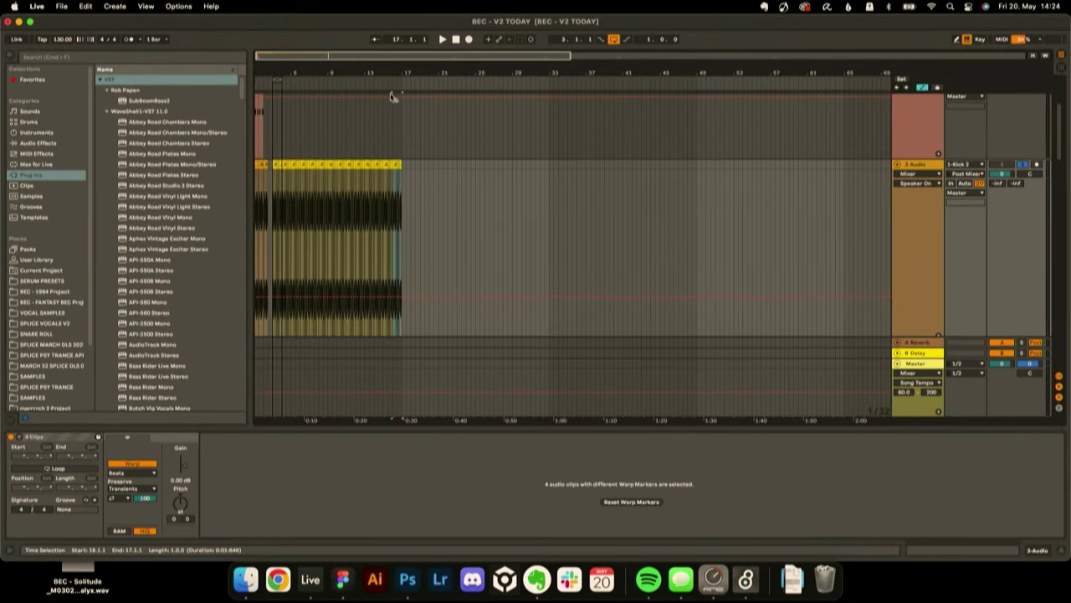
- Duplicate the three orange kick clips from the start of the 3 Audio track repeatedly up to bar 16, overwriting the yellow pattern but its last bar
{"action": "scroll", "coordinate": [468, 178], "scroll_direction": "up", "scroll_amount": 5}
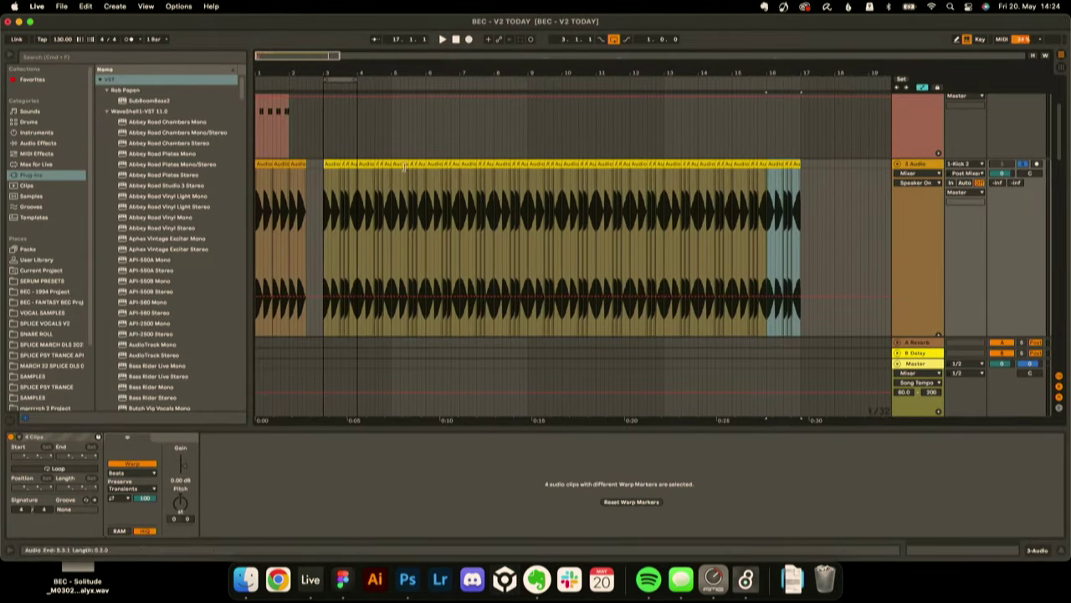
{"action": "left_click", "coordinate": [294, 160]}
{"action": "left_click", "coordinate": [262, 159], "text": "shift"}
{"action": "key", "text": "super+d"}
{"action": "key", "text": "super+d"}
{"action": "key", "text": "super+d"}
{"action": "key", "text": "super+d"}
{"action": "key", "text": "super+d"}
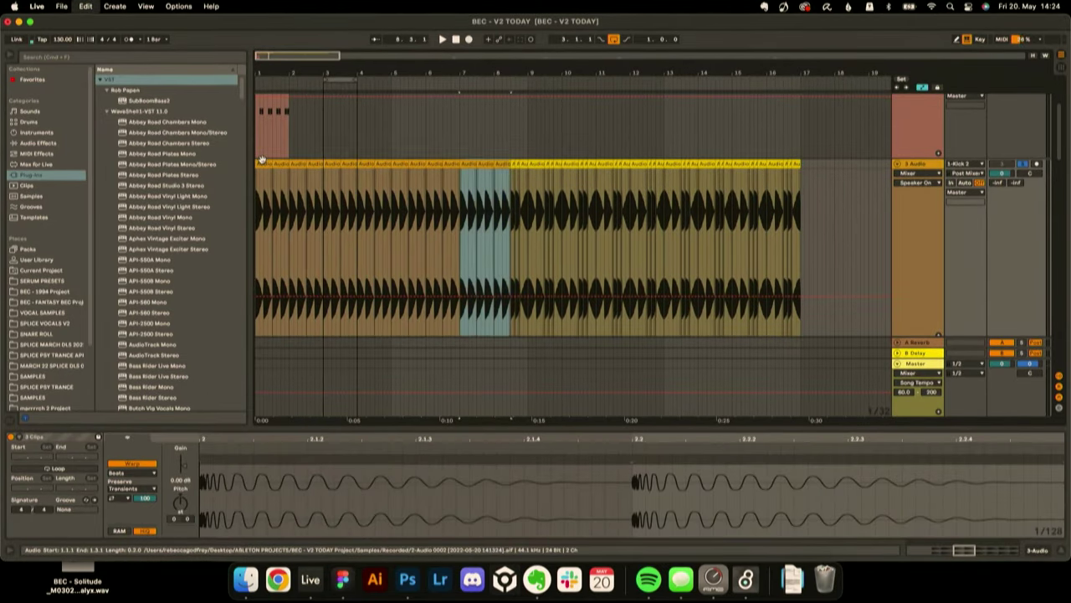
{"action": "key", "text": "super+d"}
{"action": "key", "text": "super+d"}
{"action": "key", "text": "super+d"}
{"action": "key", "text": "super+d"}
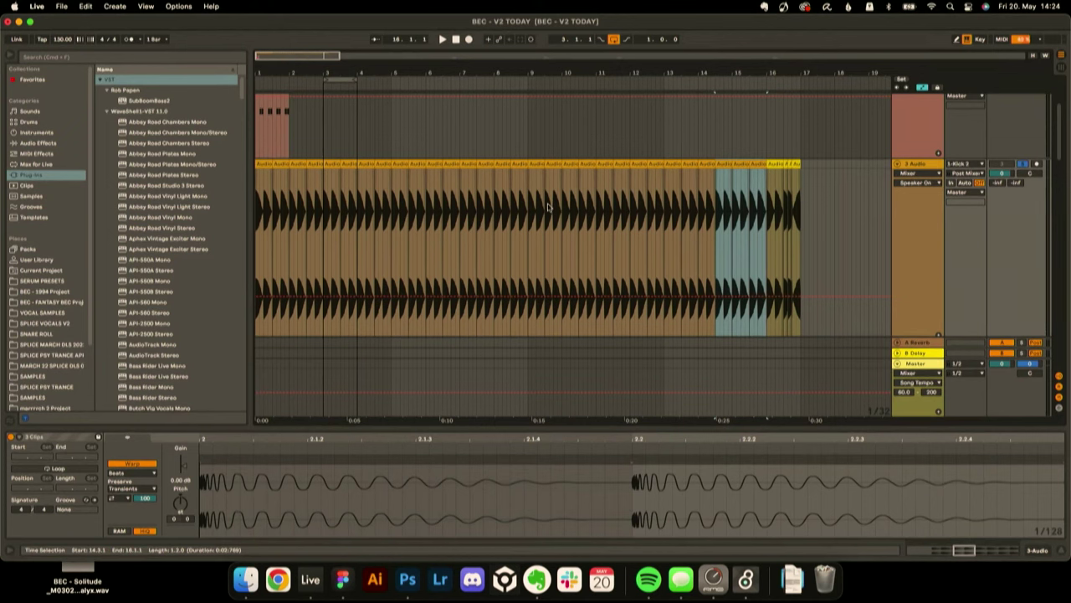
- Split the kick at 8.4.1 and 8.4.3, duplicate the first half over the second, and set the first slice's pitch to -2 semitones
{"action": "scroll", "coordinate": [509, 116], "scroll_direction": "down", "scroll_amount": 1}
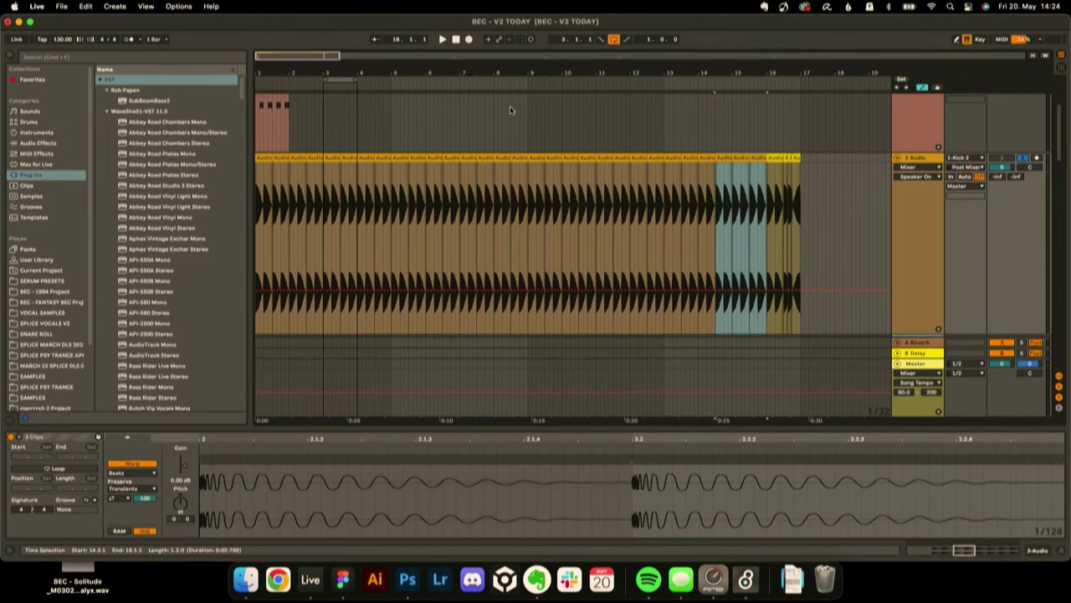
{"action": "left_click_drag", "start_coordinate": [529, 75], "coordinate": [521, 168]}
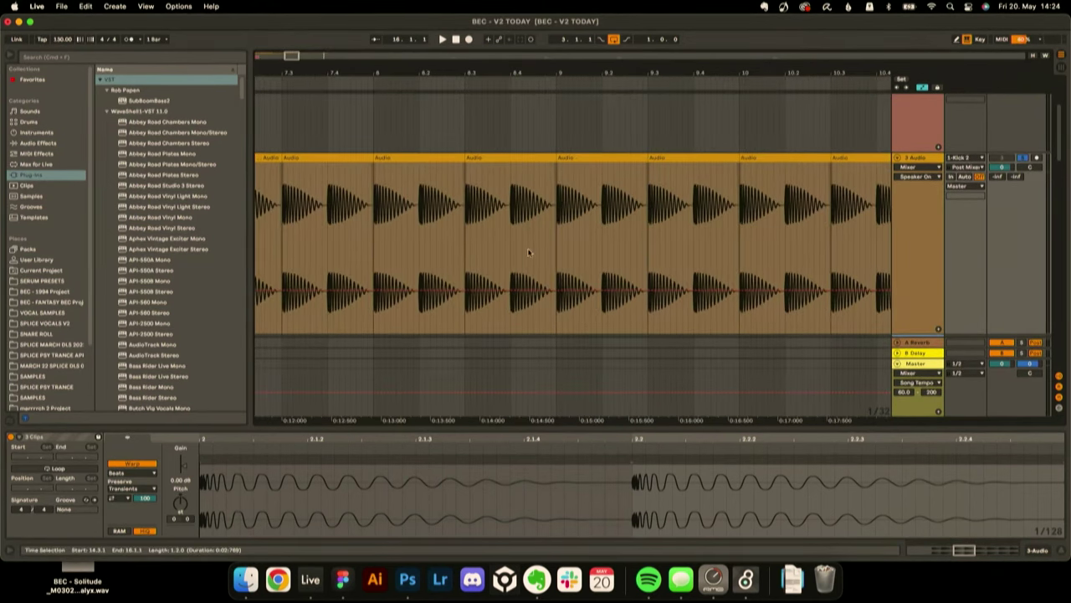
{"action": "left_click", "coordinate": [517, 229]}
{"action": "left_click", "coordinate": [512, 227]}
{"action": "key", "text": "super+e"}
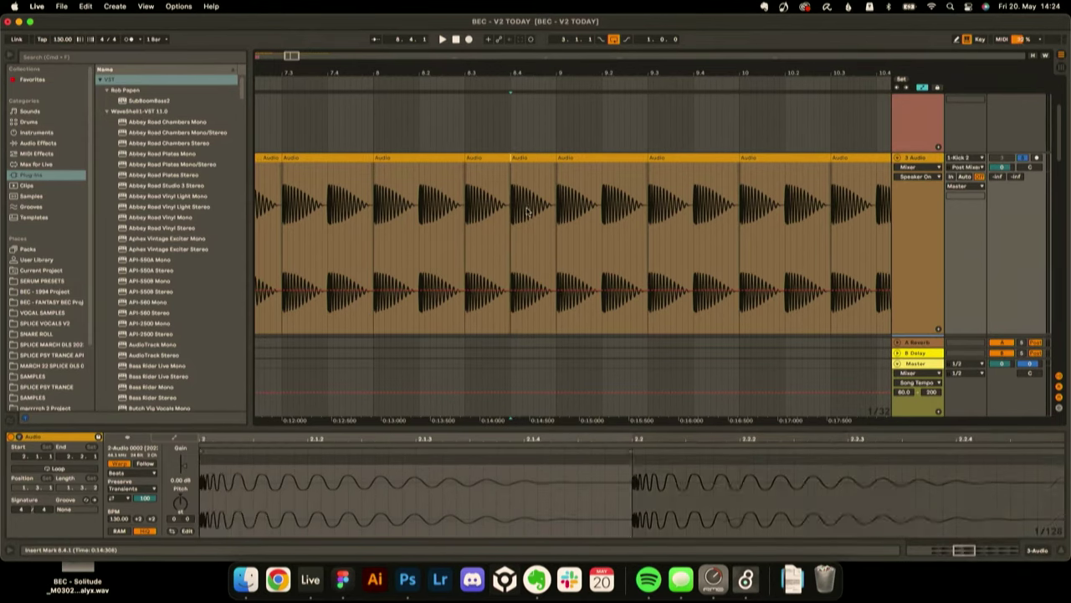
{"action": "left_click", "coordinate": [533, 207]}
{"action": "key", "text": "super+e"}
{"action": "left_click", "coordinate": [528, 173]}
{"action": "left_click", "coordinate": [544, 160]}
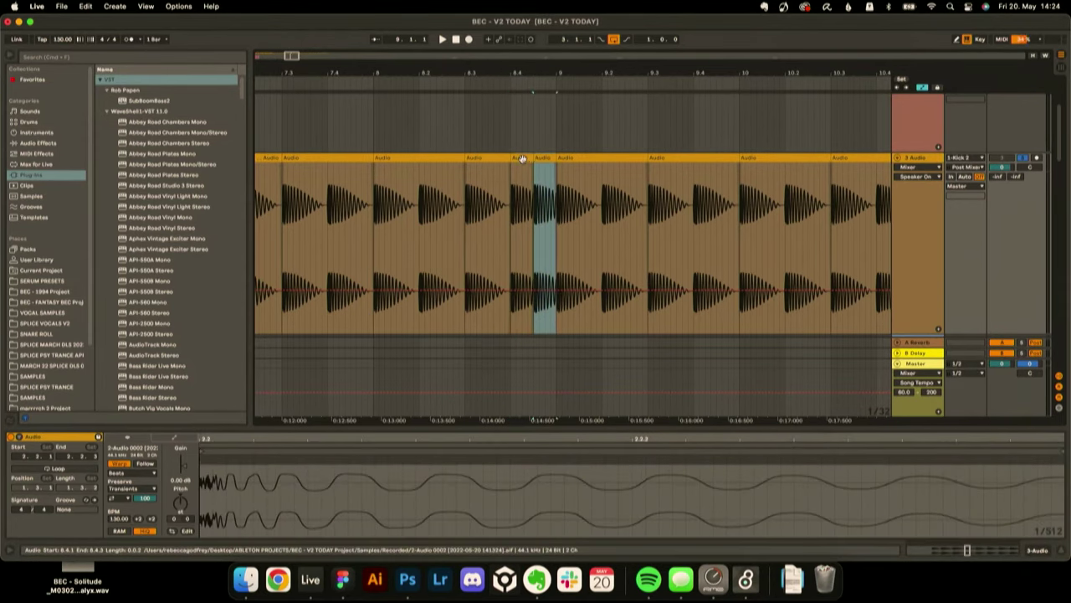
{"action": "left_click", "coordinate": [521, 159]}
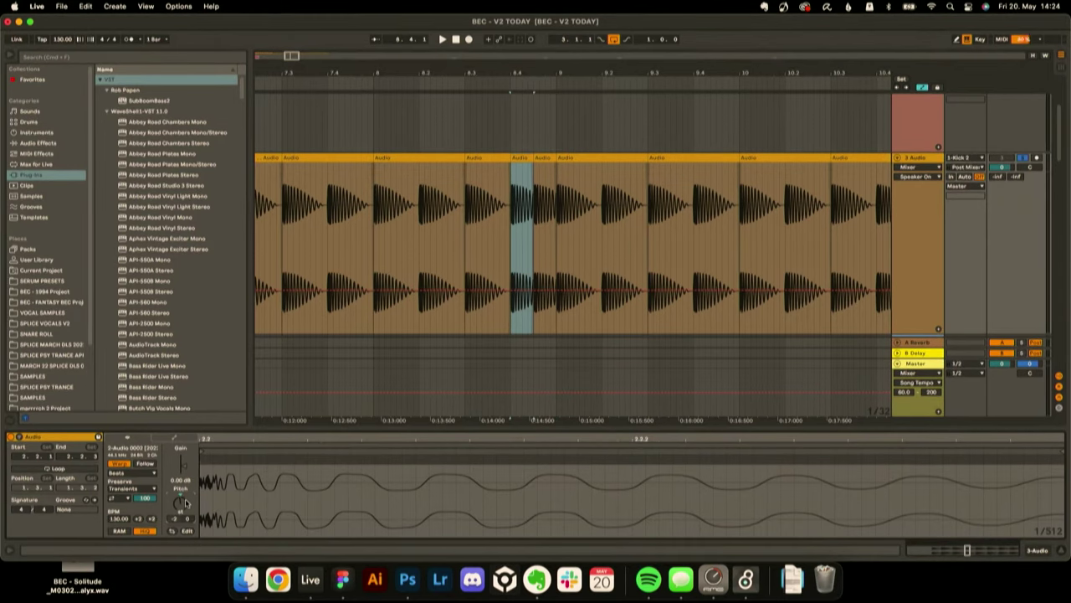
- Play and loop the edited kick pattern in bar 8, and color its four clips green
{"action": "left_click", "coordinate": [329, 157]}
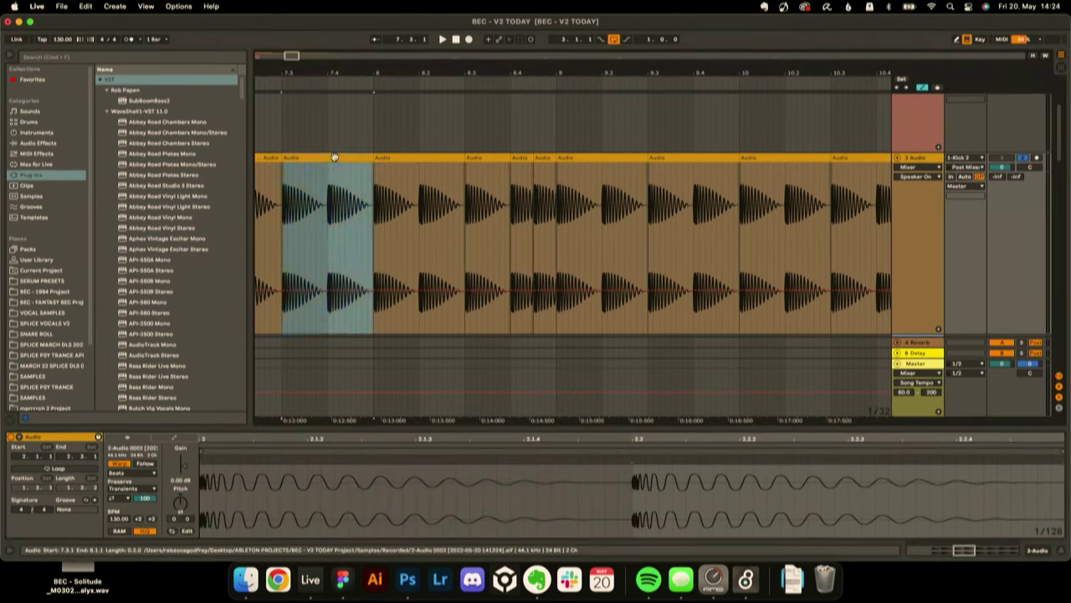
{"action": "left_click_drag", "start_coordinate": [439, 71], "coordinate": [438, 41]}
{"action": "left_click", "coordinate": [338, 157]}
{"action": "left_click", "coordinate": [497, 157], "text": "shift"}
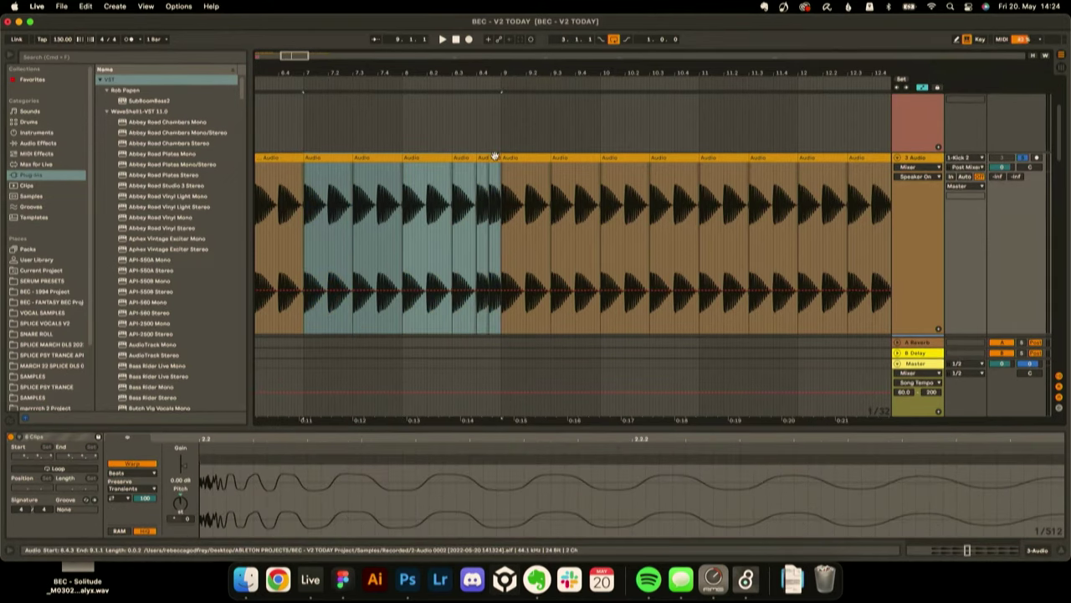
{"action": "left_click", "coordinate": [427, 157]}
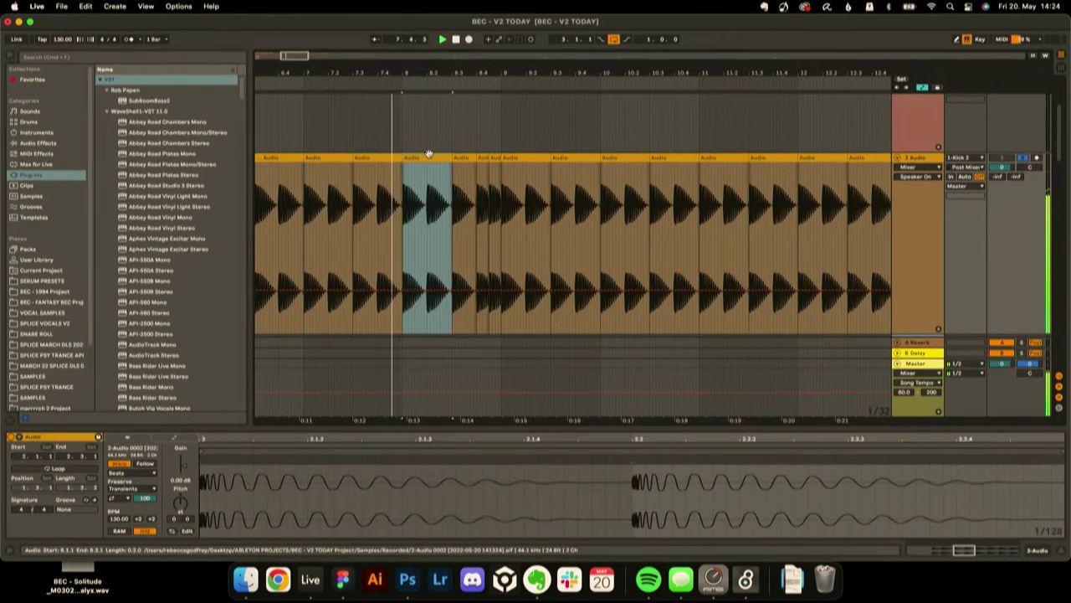
{"action": "left_click", "coordinate": [491, 157], "text": "shift"}
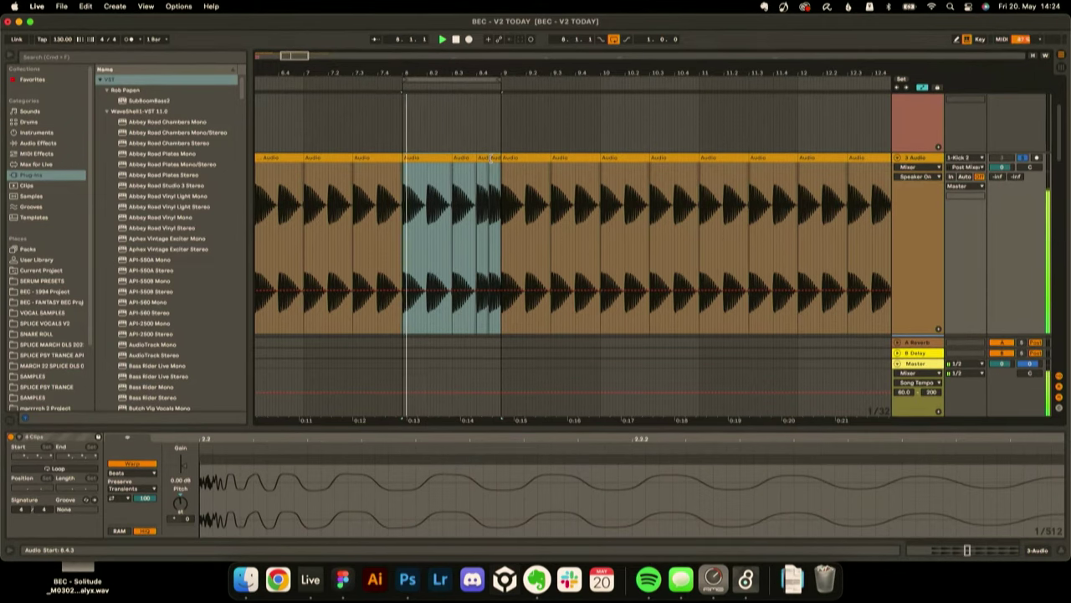
{"action": "right_click", "coordinate": [442, 158]}
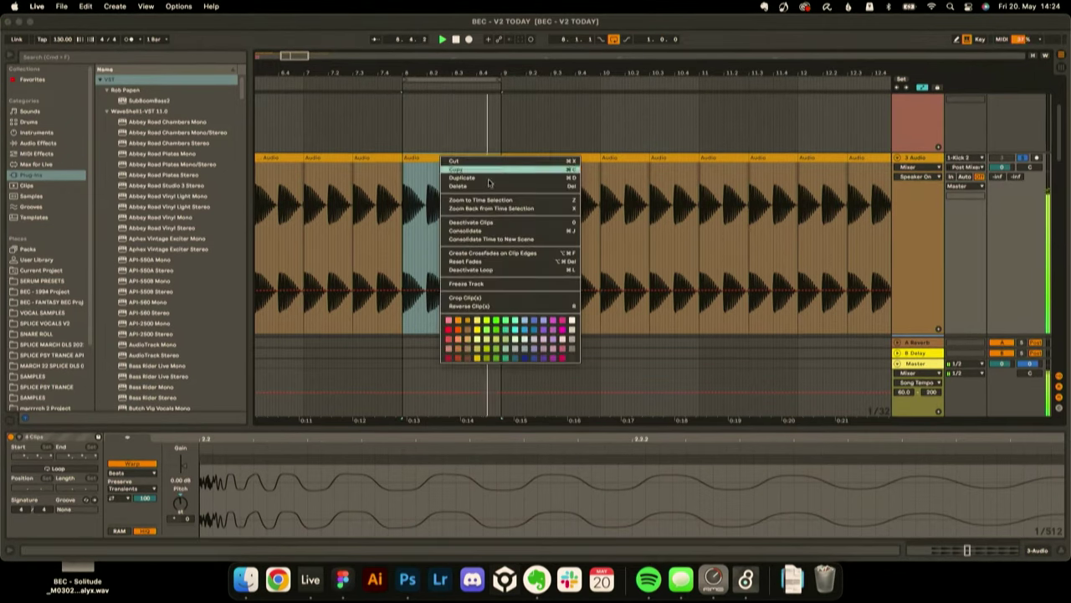
{"action": "left_click", "coordinate": [490, 323]}
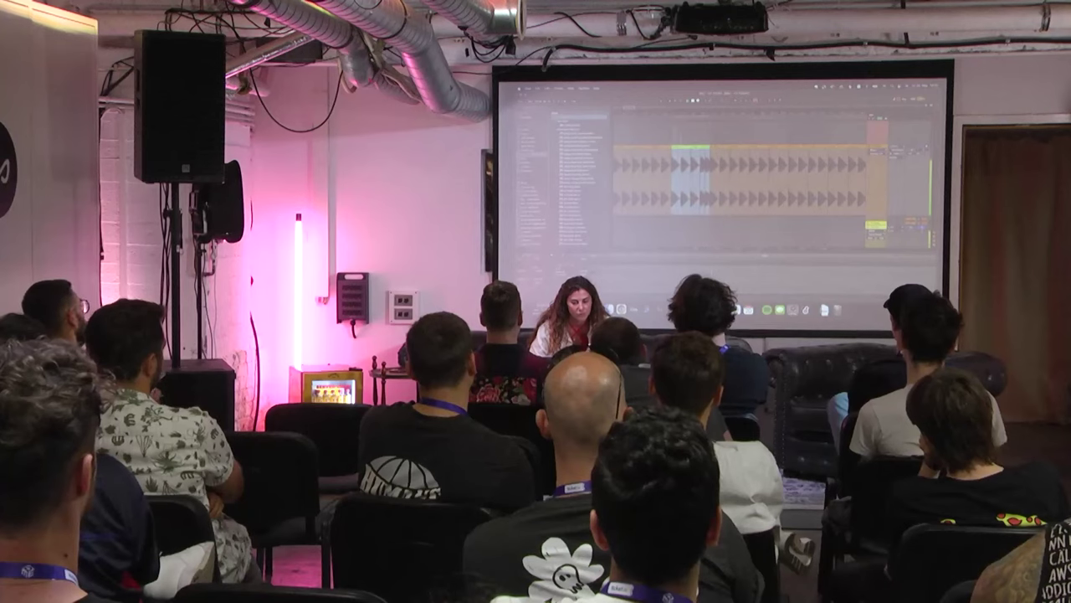
- Duplicate the kick clips from bar 5 to bar 9 so the green pattern repeats in bar 12, and stop playback
{"action": "scroll", "coordinate": [672, 165], "scroll_direction": "down", "scroll_amount": 5}
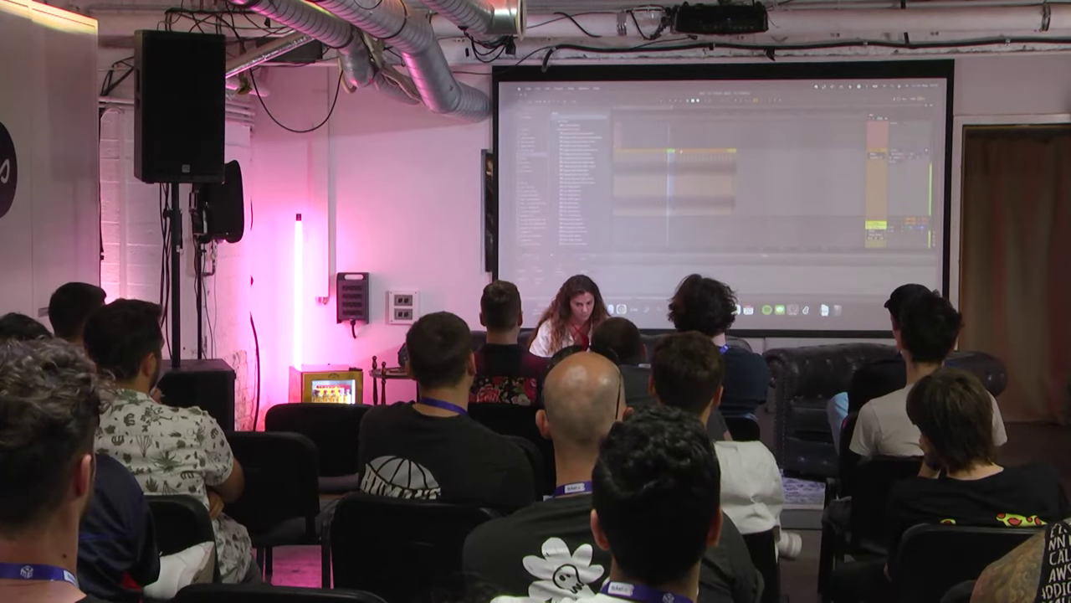
{"action": "scroll", "coordinate": [669, 167], "scroll_direction": "up", "scroll_amount": 5}
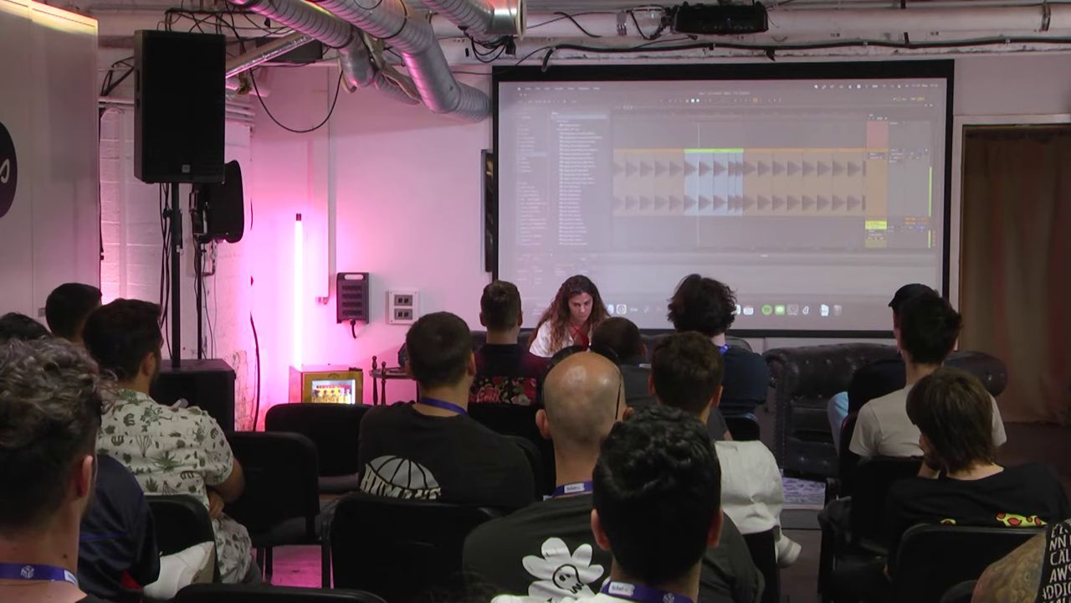
{"action": "scroll", "coordinate": [712, 167], "scroll_direction": "down", "scroll_amount": 5}
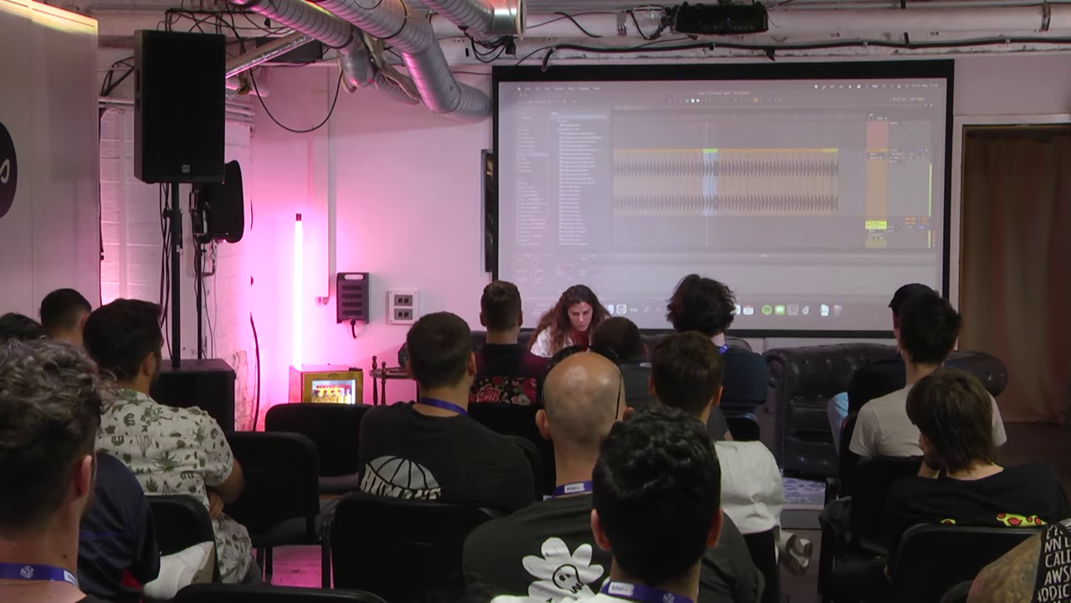
{"action": "left_click", "coordinate": [660, 150], "text": "shift"}
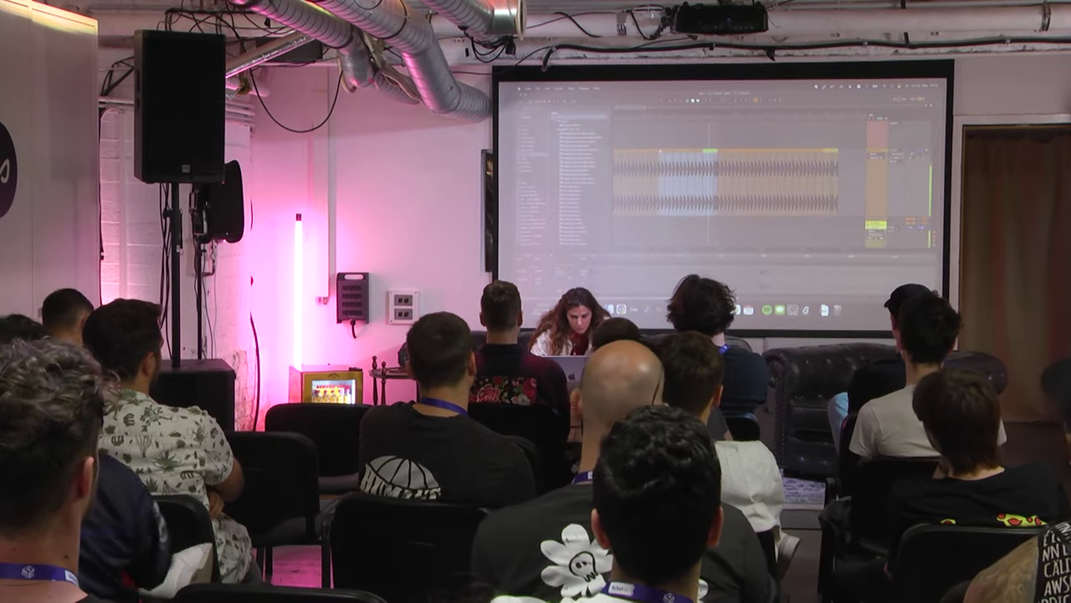
{"action": "key", "text": "super+d"}
{"action": "scroll", "coordinate": [726, 181], "scroll_direction": "left", "scroll_amount": 1}
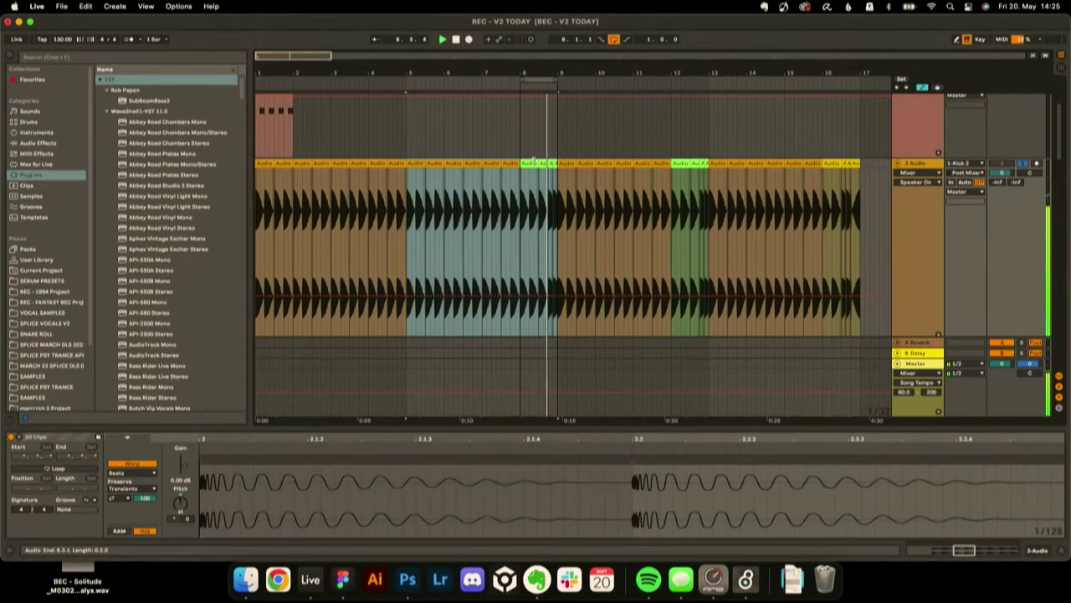
{"action": "key", "text": "space"}
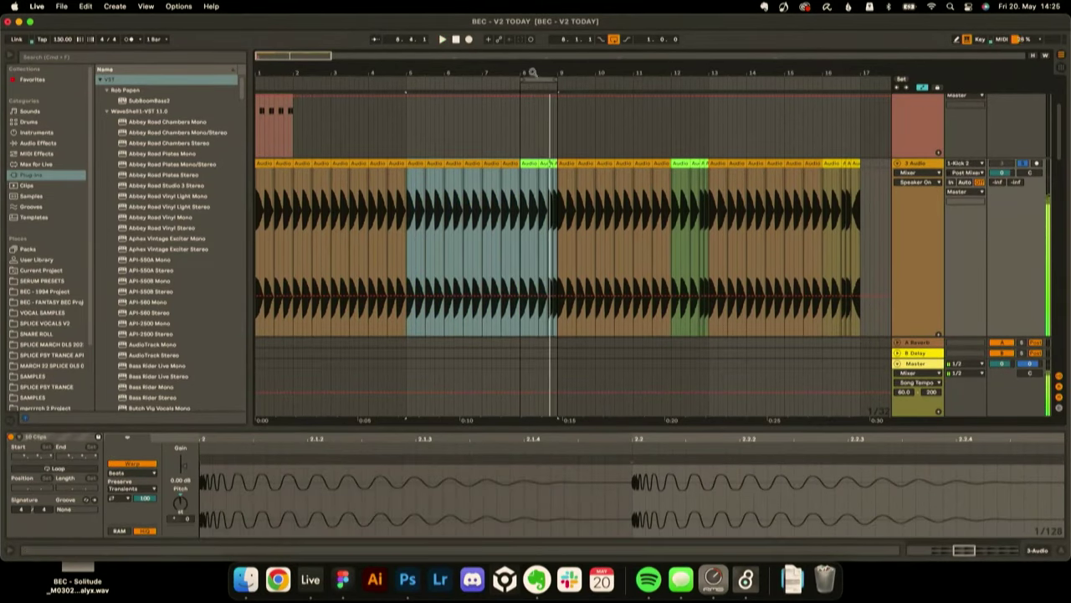
- Select the whole 16-bar kick arrangement on the 3 Audio track and duplicate it repeatedly up to bar 209
{"action": "left_click_drag", "start_coordinate": [533, 74], "coordinate": [384, 46]}
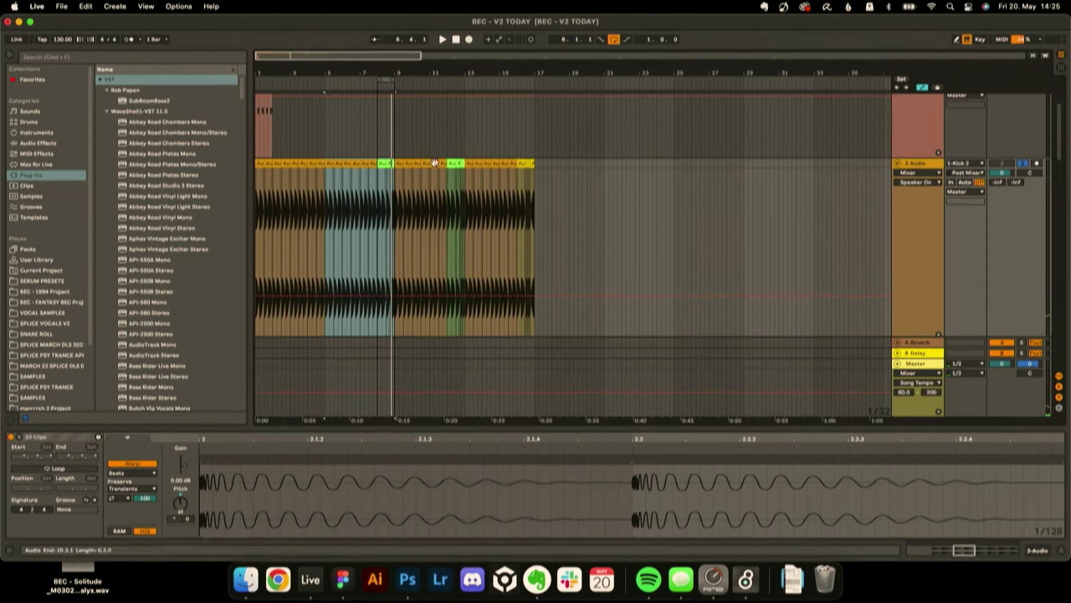
{"action": "left_click", "coordinate": [531, 163]}
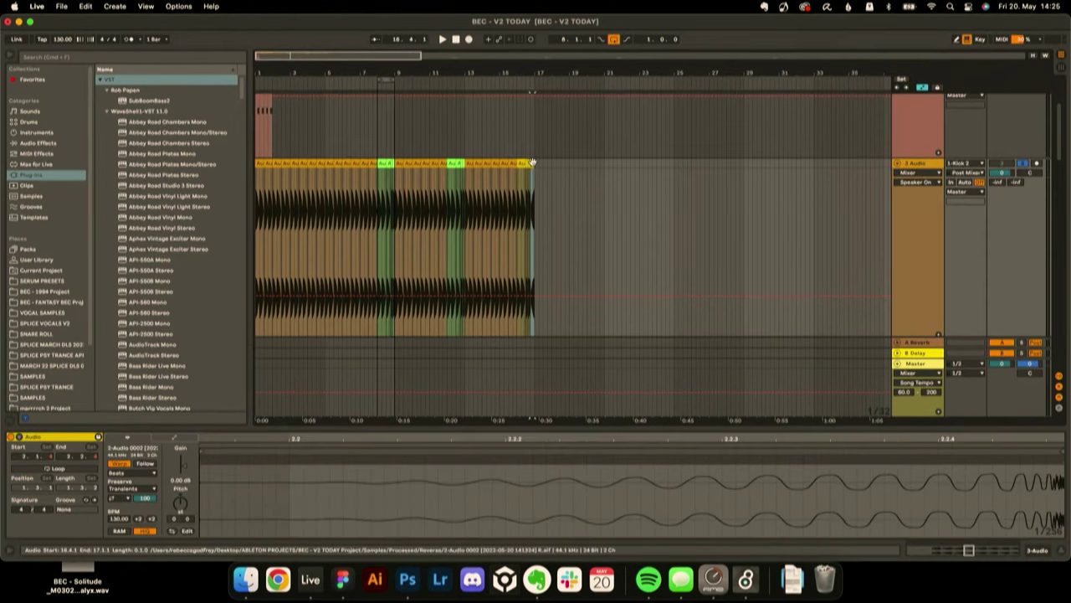
{"action": "left_click", "coordinate": [335, 166], "text": "shift"}
{"action": "mouse_move", "coordinate": [316, 73]}
{"action": "left_mouse_down"}
{"action": "mouse_move", "coordinate": [317, 109]}
{"action": "mouse_move", "coordinate": [303, 70]}
{"action": "left_mouse_up"}
{"action": "scroll", "coordinate": [285, 163], "scroll_direction": "up", "scroll_amount": 1}
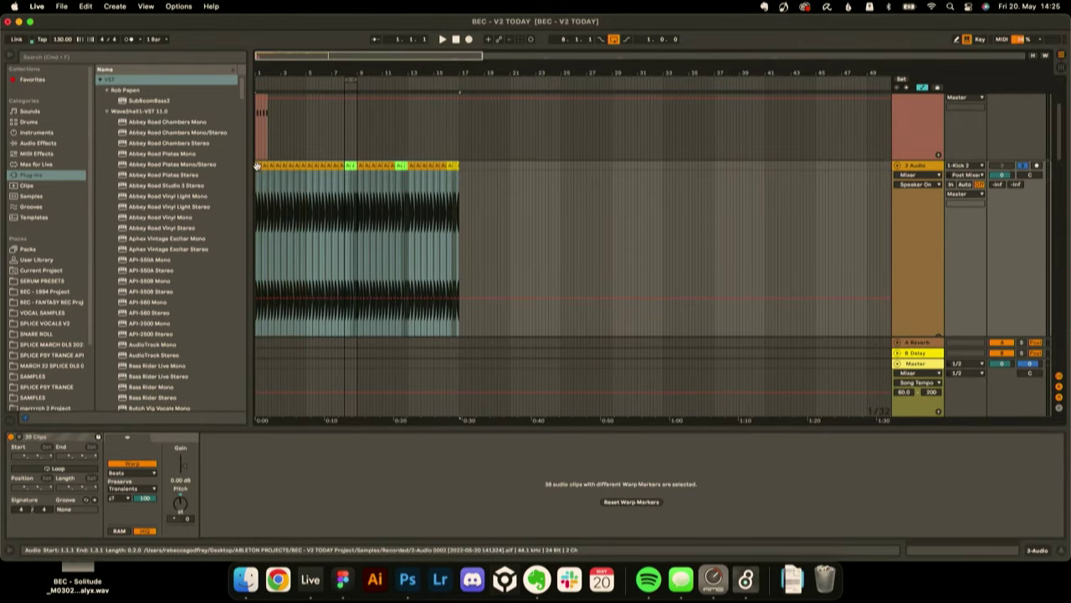
{"action": "key", "text": "super+d"}
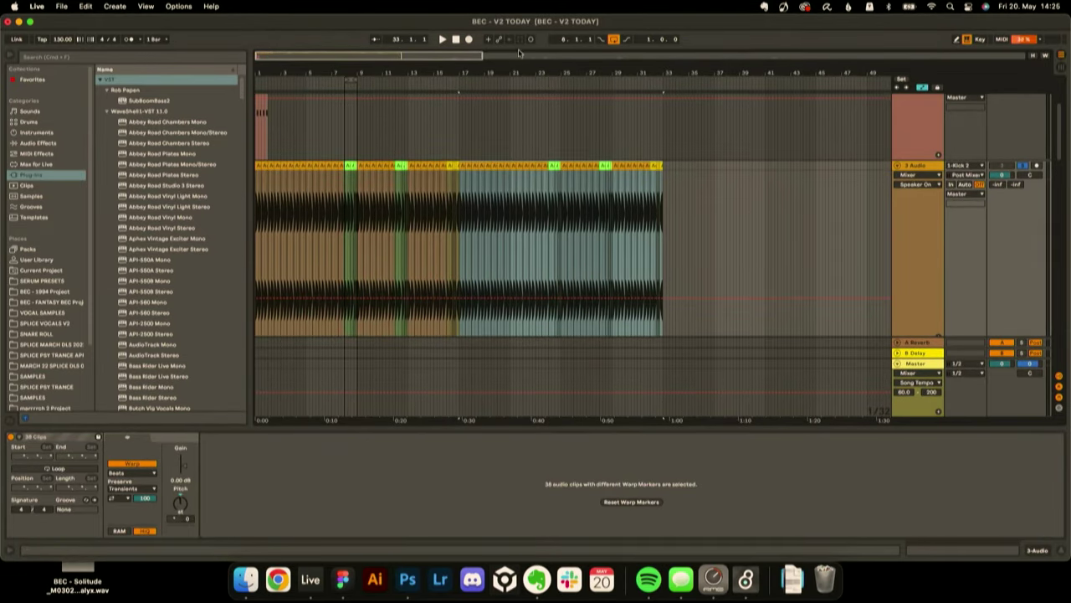
{"action": "left_click_drag", "start_coordinate": [530, 53], "coordinate": [530, 25]}
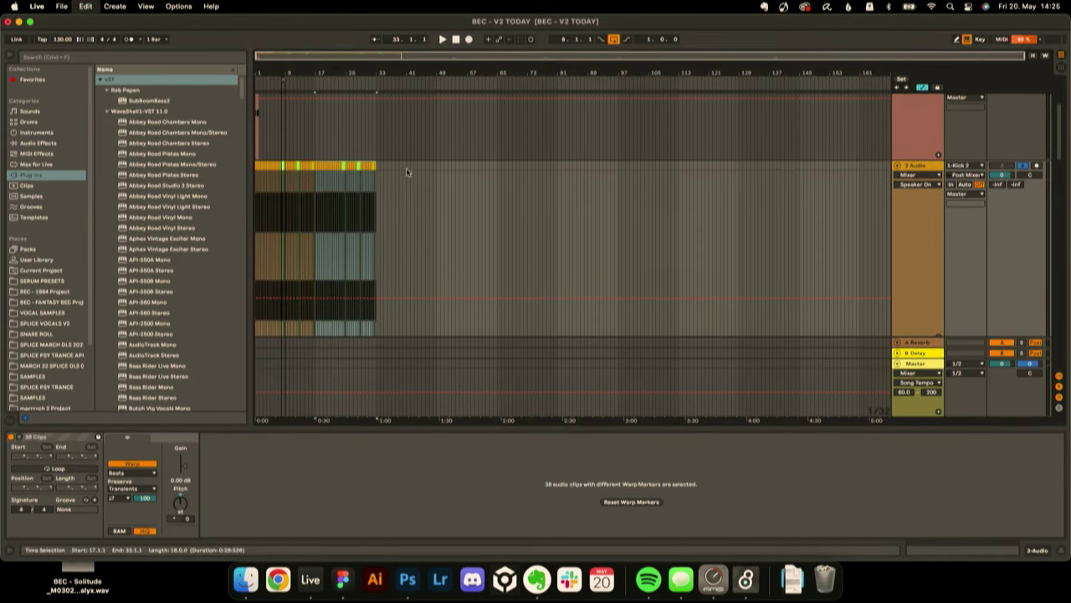
{"action": "key", "text": "super+d"}
{"action": "key", "text": "super+d"}
{"action": "key", "text": "super+d"}
{"action": "key", "text": "super+d"}
{"action": "key", "text": "super+d"}
{"action": "key", "text": "super+d"}
{"action": "key", "text": "super+d"}
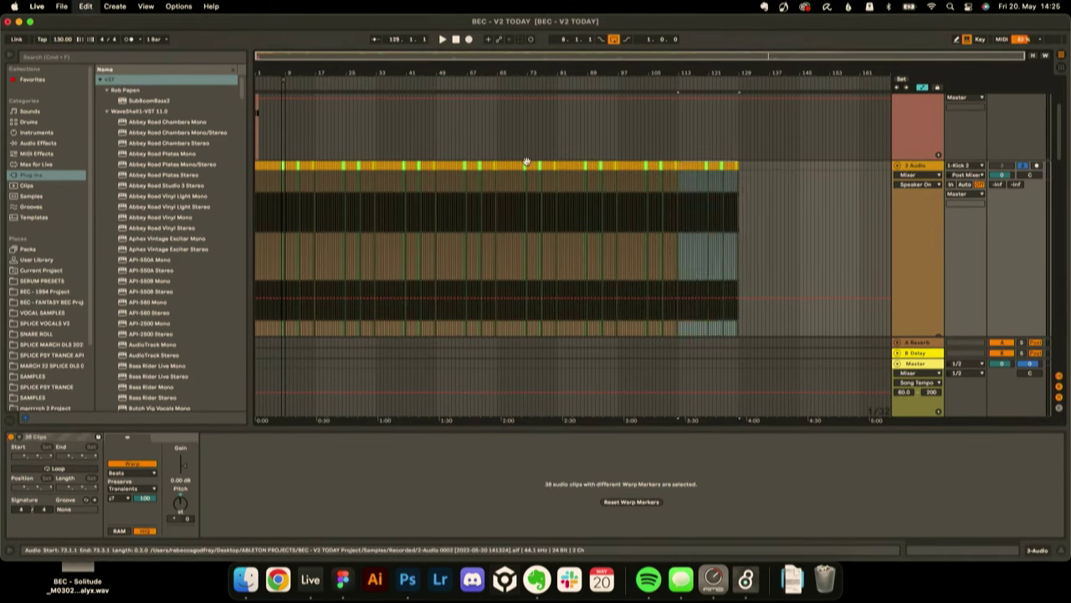
{"action": "key", "text": "super+d"}
{"action": "key", "text": "super+d"}
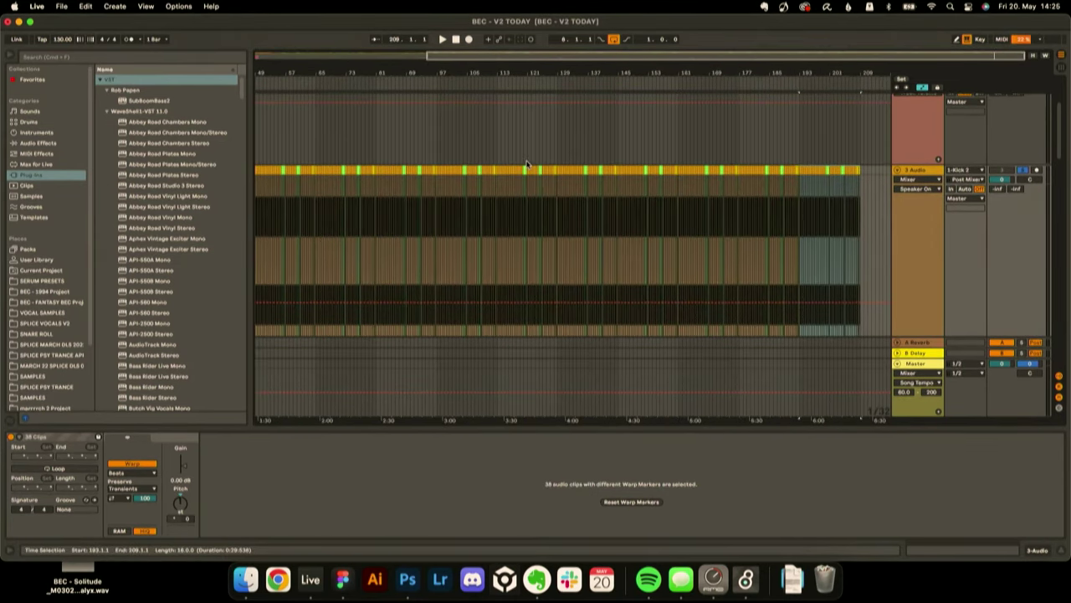
- Add a locator named FINISH at the end of the kick arrangement, at bar 209
{"action": "right_click", "coordinate": [864, 84]}
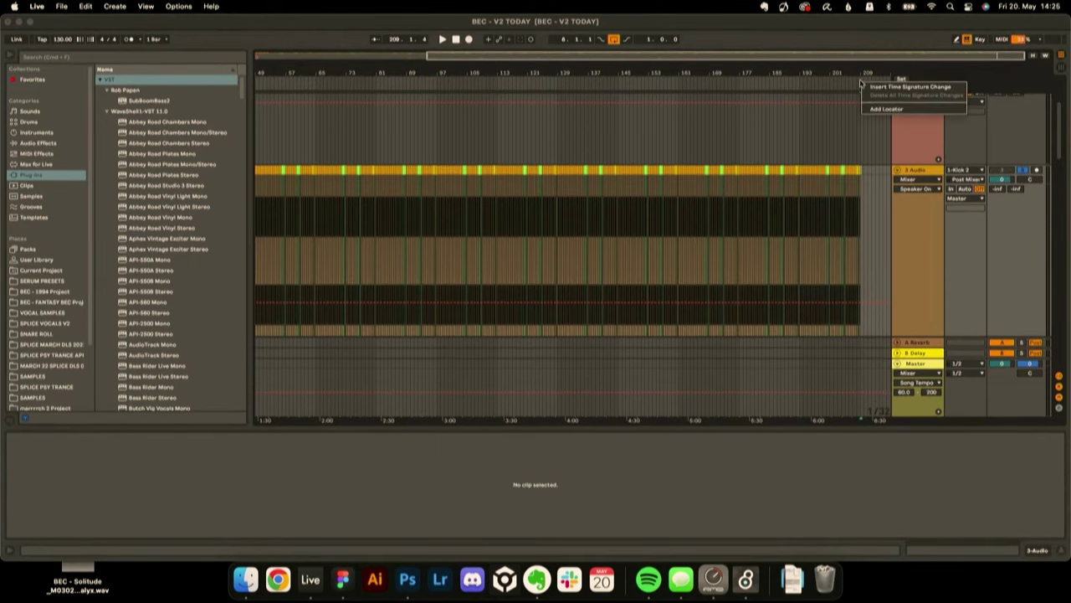
{"action": "left_click", "coordinate": [872, 109]}
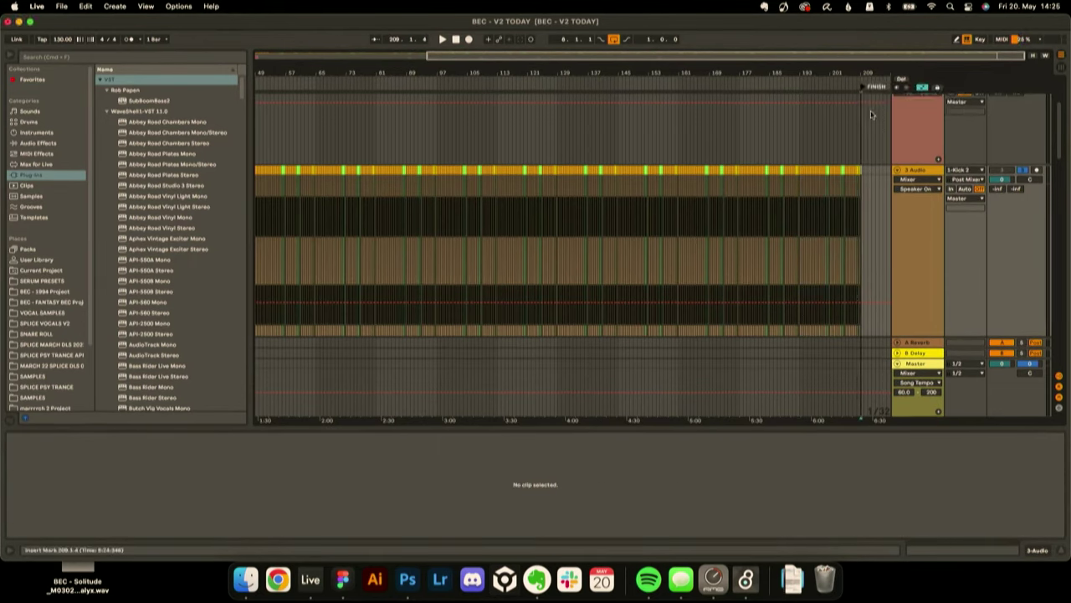
- Move the 3 Audio track above the Kick 2 and SubBoomBass2 tracks
{"action": "scroll", "coordinate": [542, 179], "scroll_direction": "left", "scroll_amount": 5}
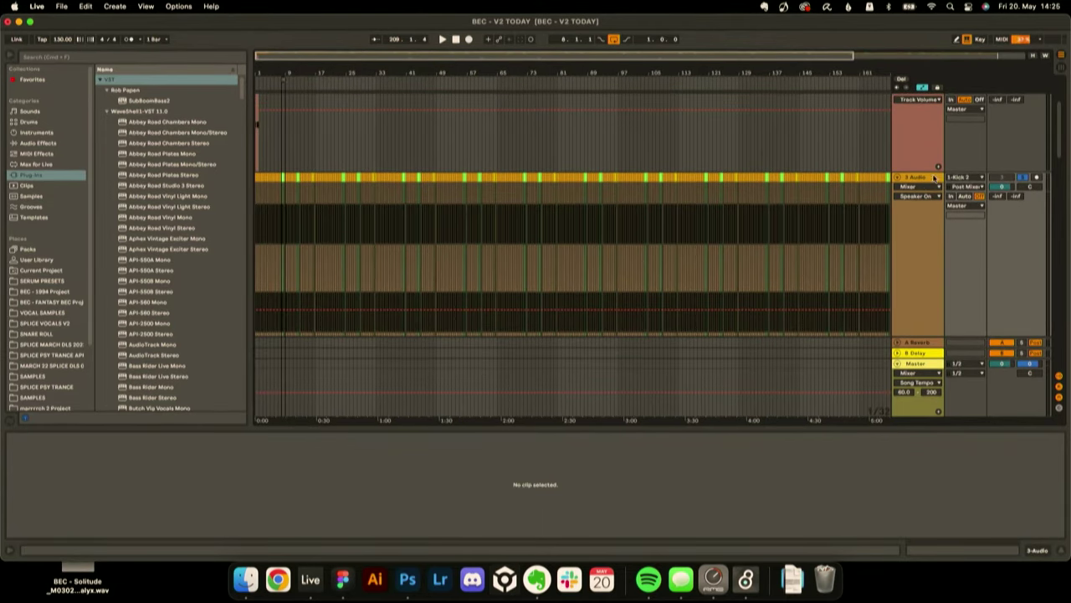
{"action": "scroll", "coordinate": [915, 123], "scroll_direction": "up", "scroll_amount": 5}
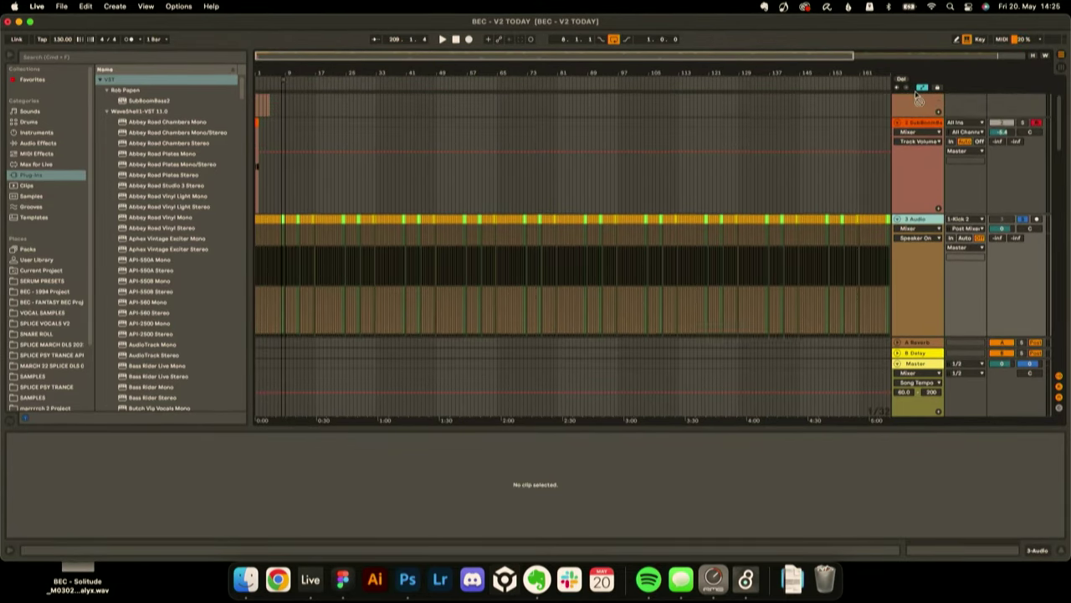
{"action": "scroll", "coordinate": [918, 99], "scroll_direction": "down", "scroll_amount": 8}
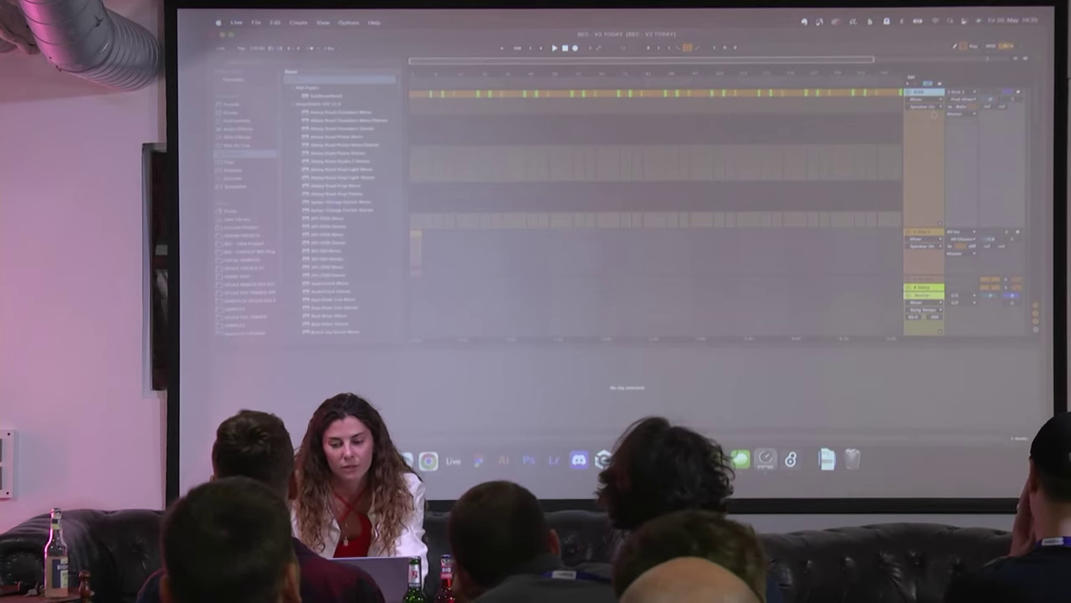
{"action": "scroll", "coordinate": [1020, 153], "scroll_direction": "down", "scroll_amount": 3}
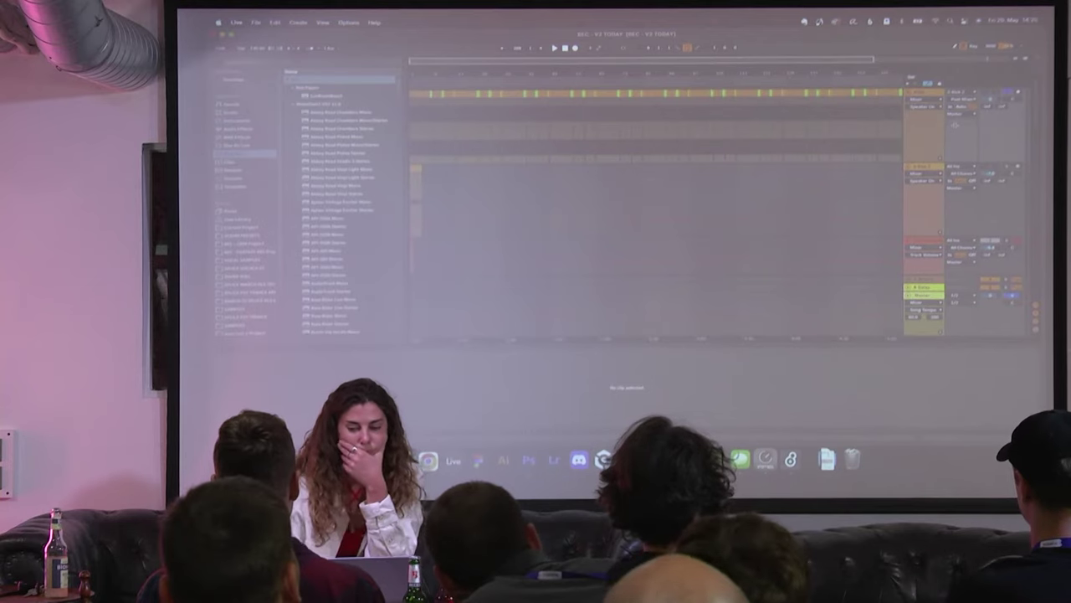
- Consolidate the first four bars of clips on the Kick 2 track and duplicate the result three times to fill 16 bars
{"action": "scroll", "coordinate": [423, 170], "scroll_direction": "up", "scroll_amount": 6}
{"action": "scroll", "coordinate": [435, 171], "scroll_direction": "left", "scroll_amount": 3}
{"action": "left_click_drag", "start_coordinate": [479, 171], "coordinate": [410, 170]}
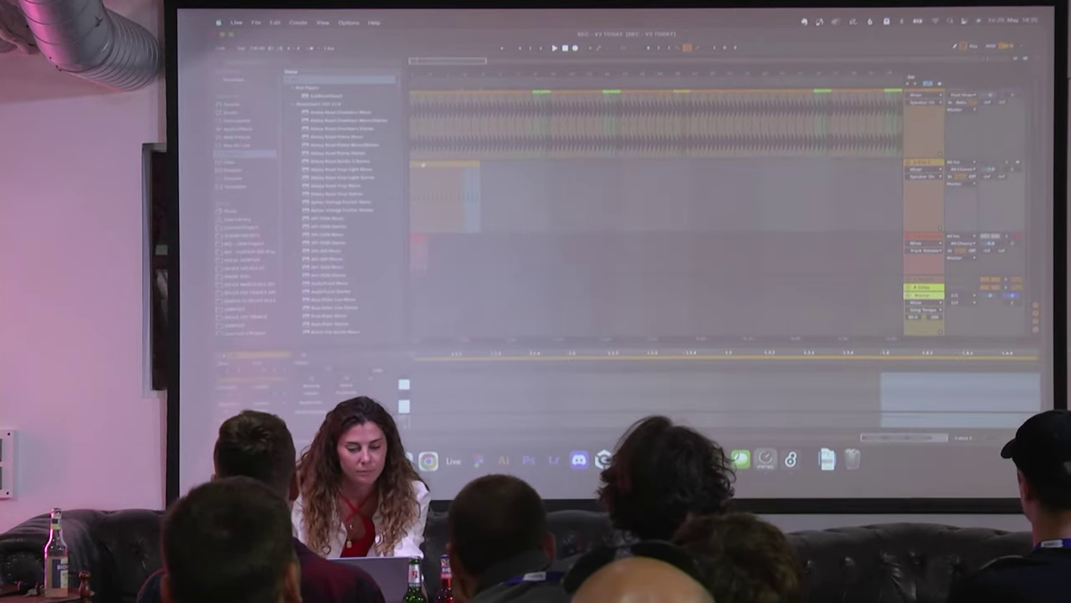
{"action": "key", "text": "super+j"}
{"action": "key", "text": "super+d"}
{"action": "key", "text": "super+d"}
{"action": "key", "text": "super+d"}
- Consolidate the 16 bars on the Kick 2 track, duplicate the clip repeatedly up to bar 209, and reduce the track's height
{"action": "left_click", "coordinate": [418, 171], "text": "shift"}
{"action": "key", "text": "super+j"}
{"action": "left_click_drag", "start_coordinate": [452, 77], "coordinate": [517, 71]}
{"action": "key", "text": "super+d"}
{"action": "key", "text": "super+d"}
{"action": "key", "text": "super+d"}
{"action": "key", "text": "super+d"}
{"action": "key", "text": "super+d"}
{"action": "key", "text": "super+d"}
{"action": "key", "text": "super+d"}
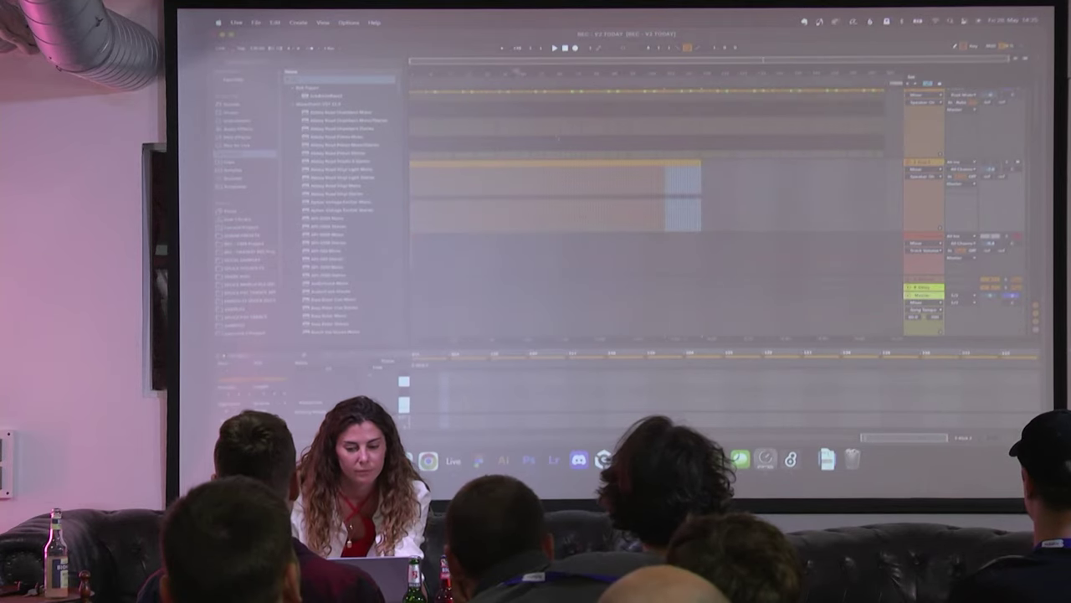
{"action": "key", "text": "super+d"}
{"action": "key", "text": "super+d"}
{"action": "key", "text": "super+d"}
{"action": "key", "text": "super+d"}
{"action": "key", "text": "super+d"}
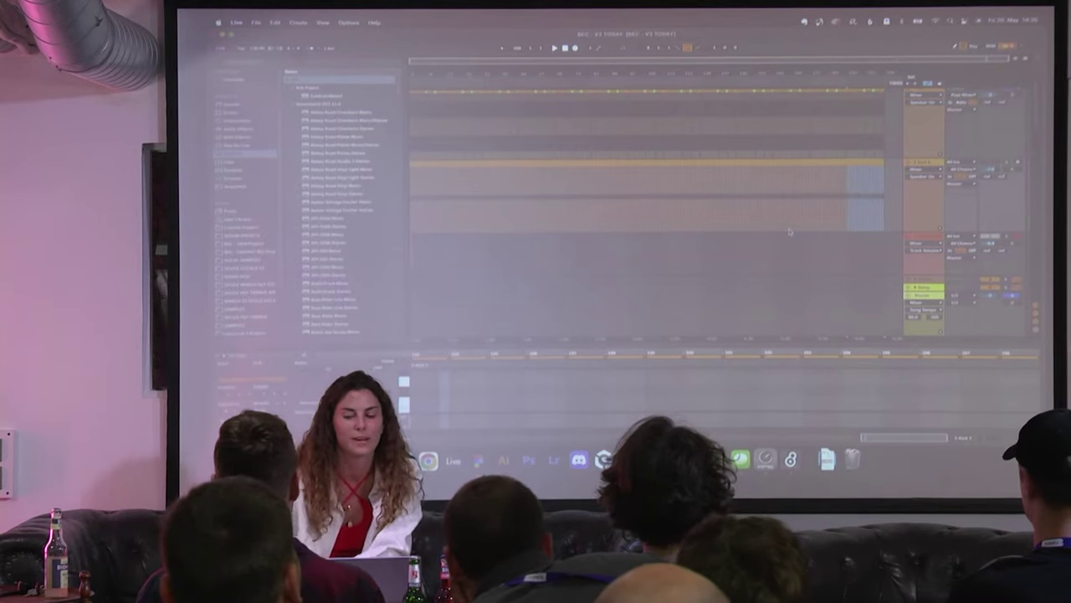
{"action": "key", "text": "alt+minus"}
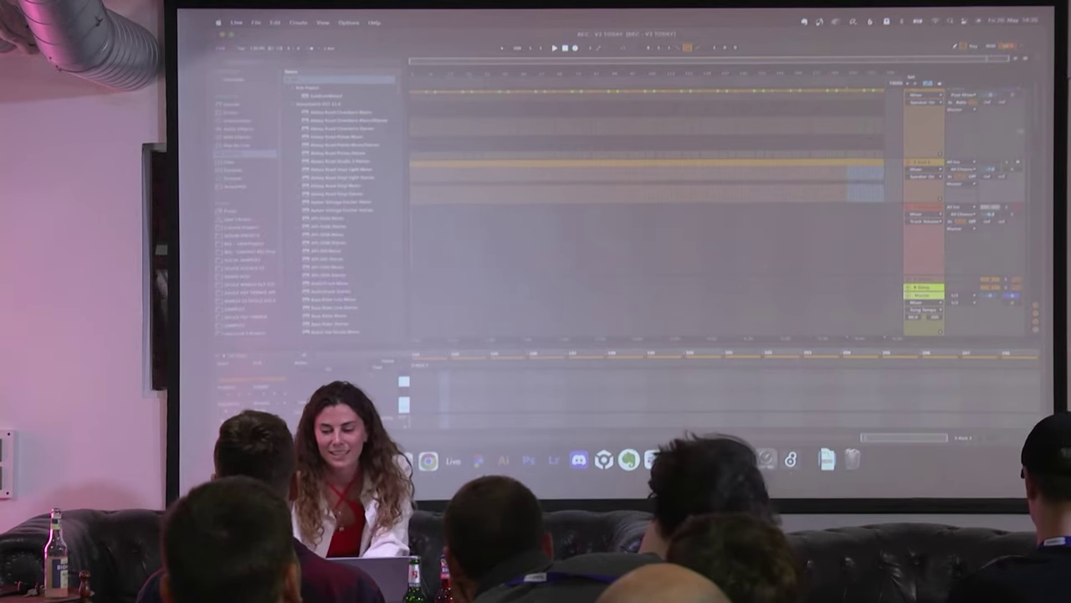
- Duplicate the one-bar clip at the start of the SubBoomBass2 track twice to fill three bars
{"action": "scroll", "coordinate": [646, 159], "scroll_direction": "up", "scroll_amount": 1}
{"action": "left_click", "coordinate": [517, 134]}
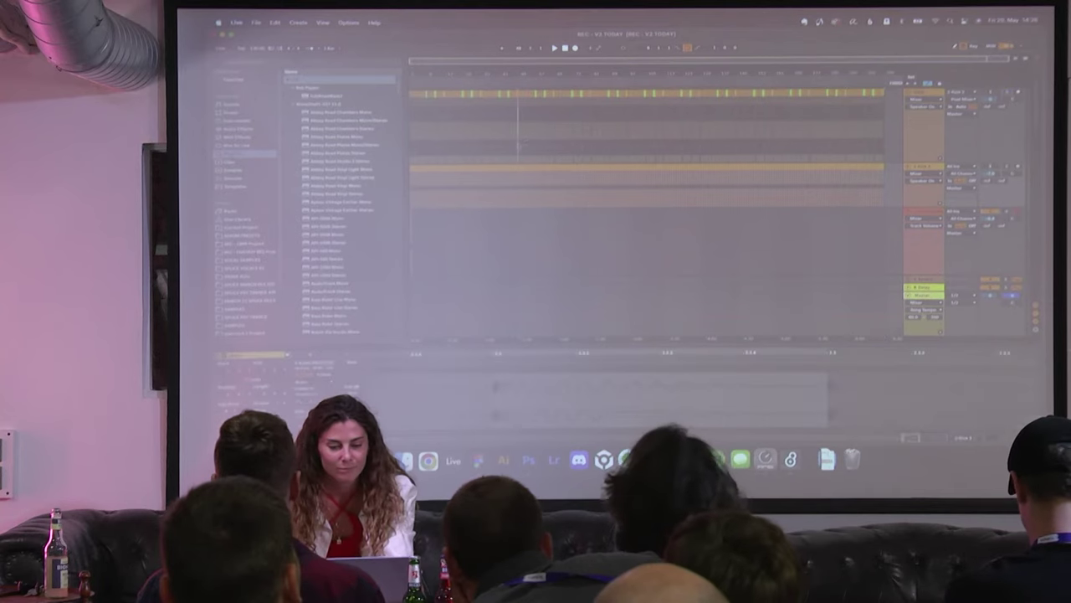
{"action": "left_click_drag", "start_coordinate": [493, 68], "coordinate": [509, 143]}
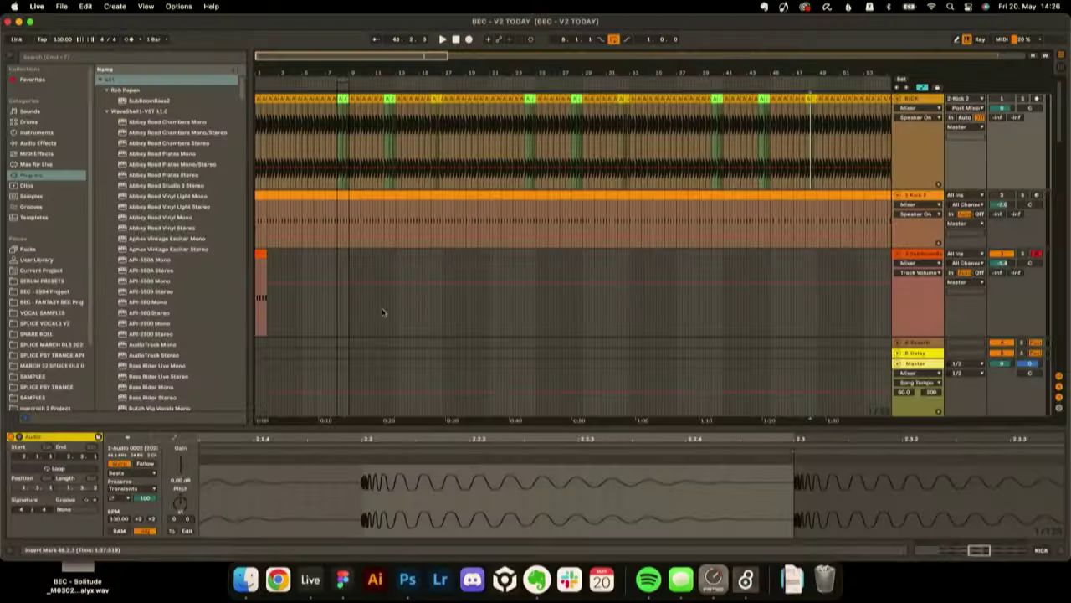
{"action": "left_click", "coordinate": [260, 253]}
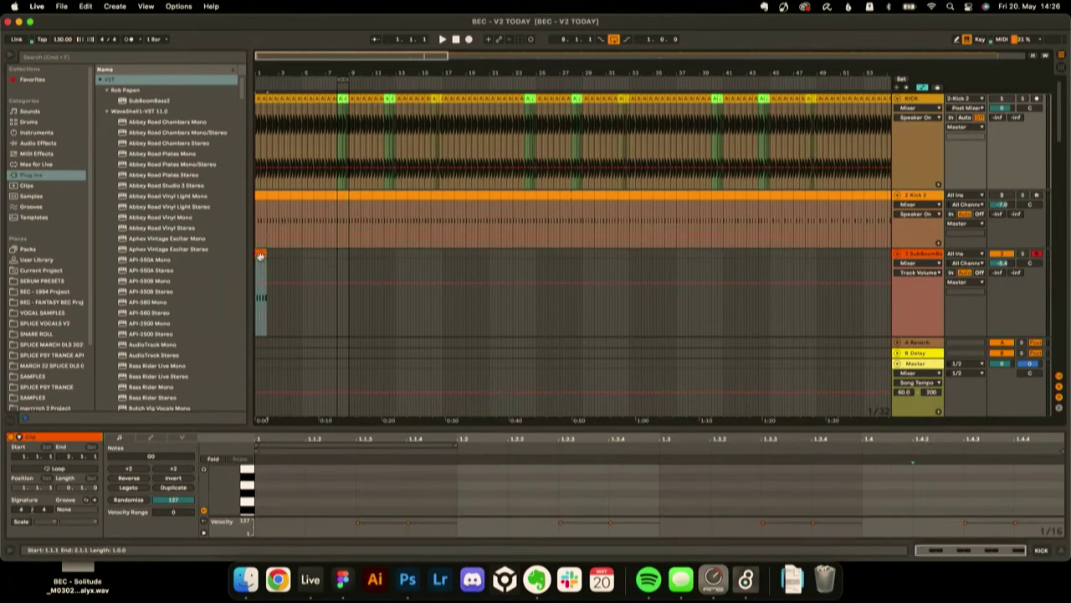
{"action": "key", "text": "super+d"}
{"action": "key", "text": "super+d"}
- Select the three SubBoomBass2 clips and duplicate them repeatedly until the bassline reaches the FINISH locator
{"action": "left_click", "coordinate": [260, 255], "text": "shift"}
{"action": "key", "text": "super+d"}
{"action": "key", "text": "super+d"}
{"action": "key", "text": "super+d"}
{"action": "key", "text": "super+d"}
{"action": "key", "text": "super+d"}
{"action": "key", "text": "super+d"}
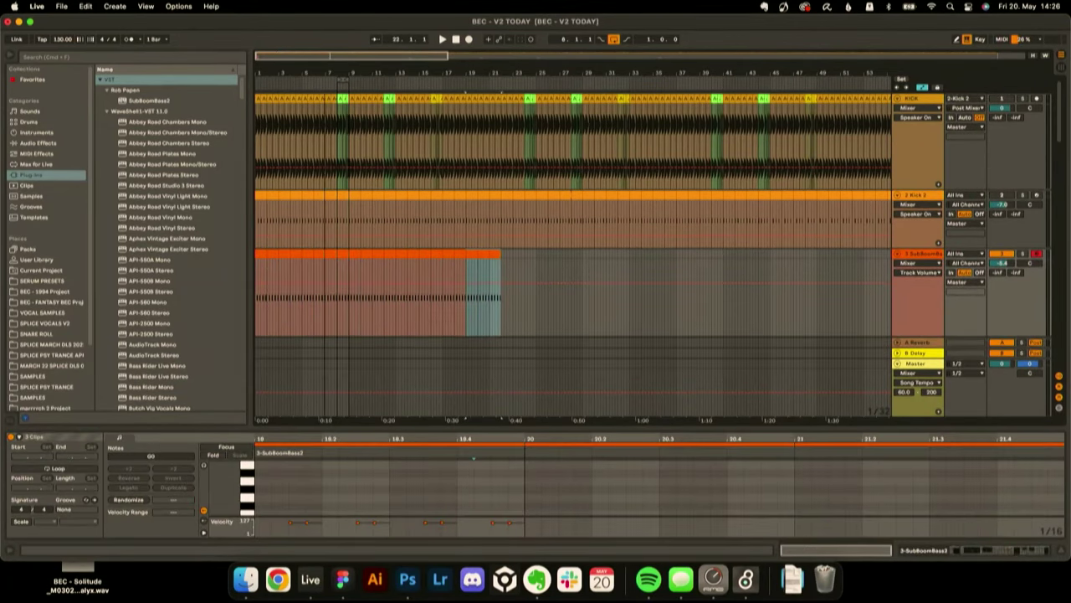
{"action": "left_click_drag", "start_coordinate": [327, 74], "coordinate": [272, 74]}
{"action": "key", "text": "super+d"}
{"action": "key", "text": "super+d"}
{"action": "key", "text": "super+d"}
{"action": "key", "text": "super+d"}
{"action": "key", "text": "super+d"}
{"action": "key", "text": "super+d"}
{"action": "key", "text": "super+d"}
{"action": "key", "text": "super+d"}
{"action": "key", "text": "super+d"}
{"action": "key", "text": "super+d"}
{"action": "key", "text": "super+d"}
{"action": "key", "text": "super+d"}
{"action": "key", "text": "super+d"}
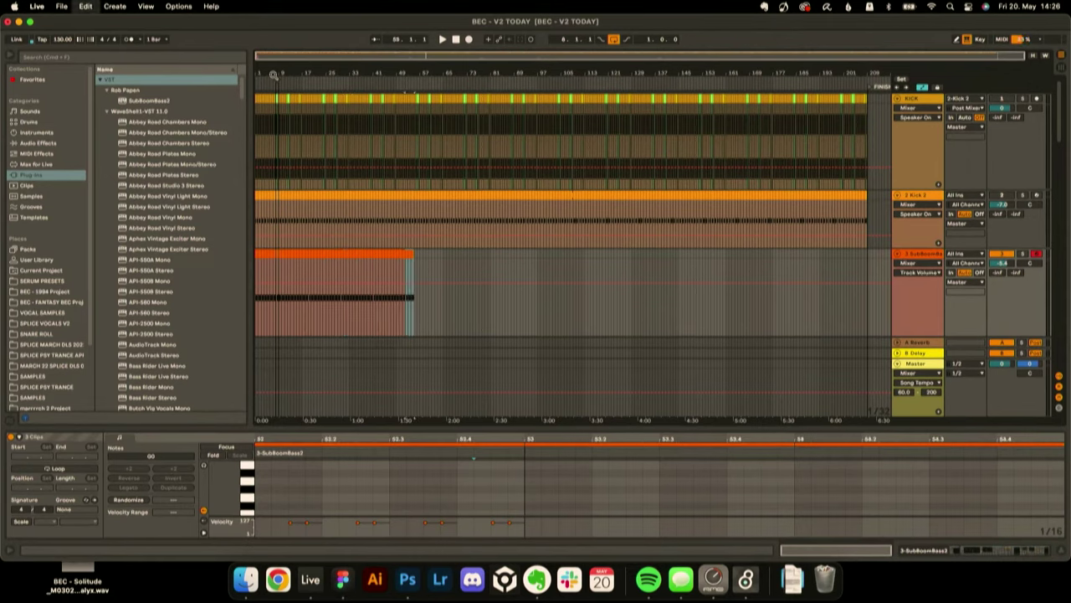
{"action": "key", "text": "super+d"}
{"action": "key", "text": "super+d"}
{"action": "key", "text": "super+d"}
{"action": "key", "text": "super+d"}
{"action": "key", "text": "super+d"}
{"action": "key", "text": "super+d"}
{"action": "key", "text": "super+d"}
{"action": "key", "text": "super+d"}
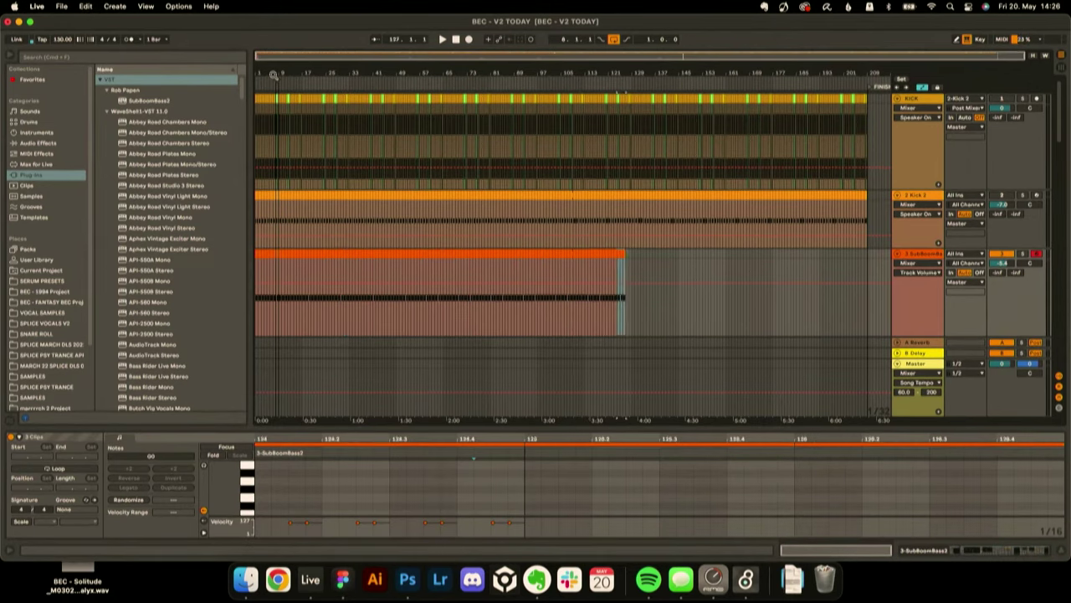
{"action": "key", "text": "super+d"}
{"action": "key", "text": "super+d"}
{"action": "key", "text": "super+d"}
{"action": "key", "text": "super+d"}
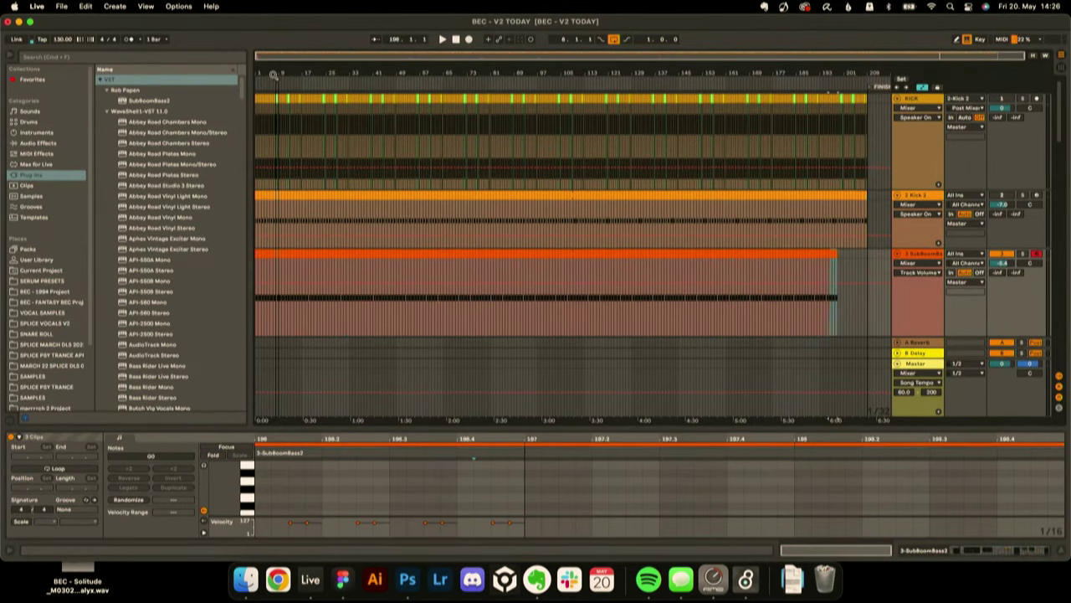
- Collapse the Kick 2 track, unmute the KICK track and play the arrangement from about bar 57
{"action": "left_click", "coordinate": [897, 196]}
{"action": "left_click", "coordinate": [420, 224]}
{"action": "key", "text": "space"}
{"action": "left_click", "coordinate": [1009, 100]}
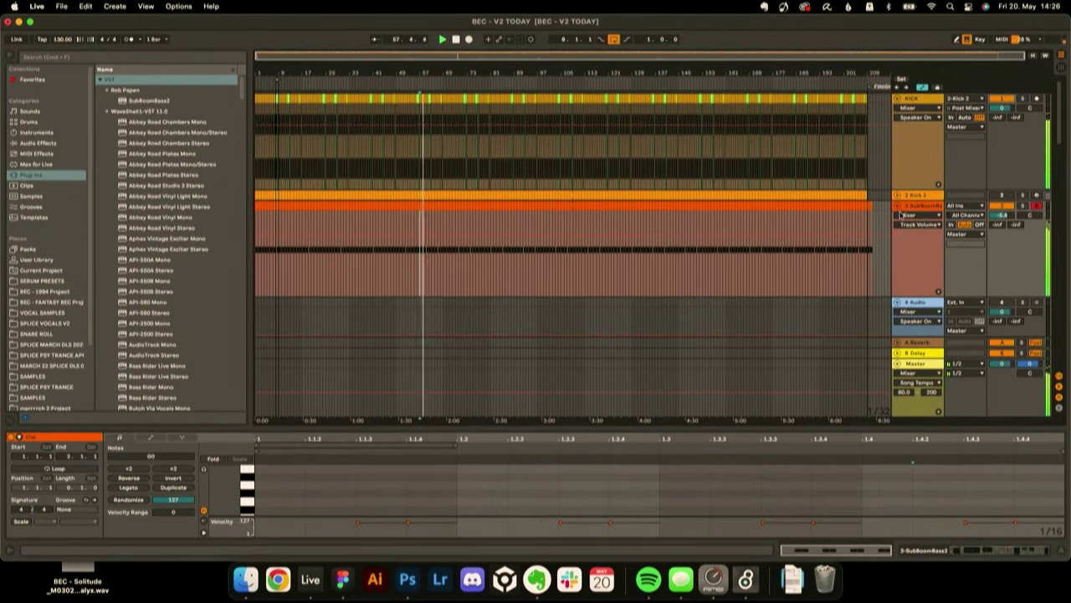
{"action": "left_click_drag", "start_coordinate": [268, 69], "coordinate": [431, 279]}
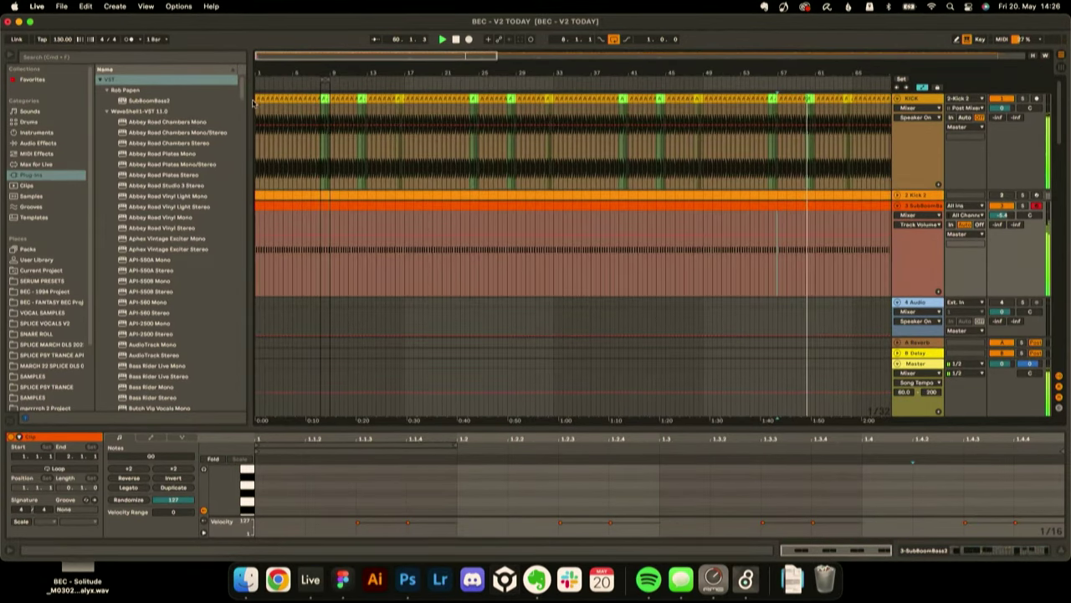
{"action": "left_click", "coordinate": [269, 123]}
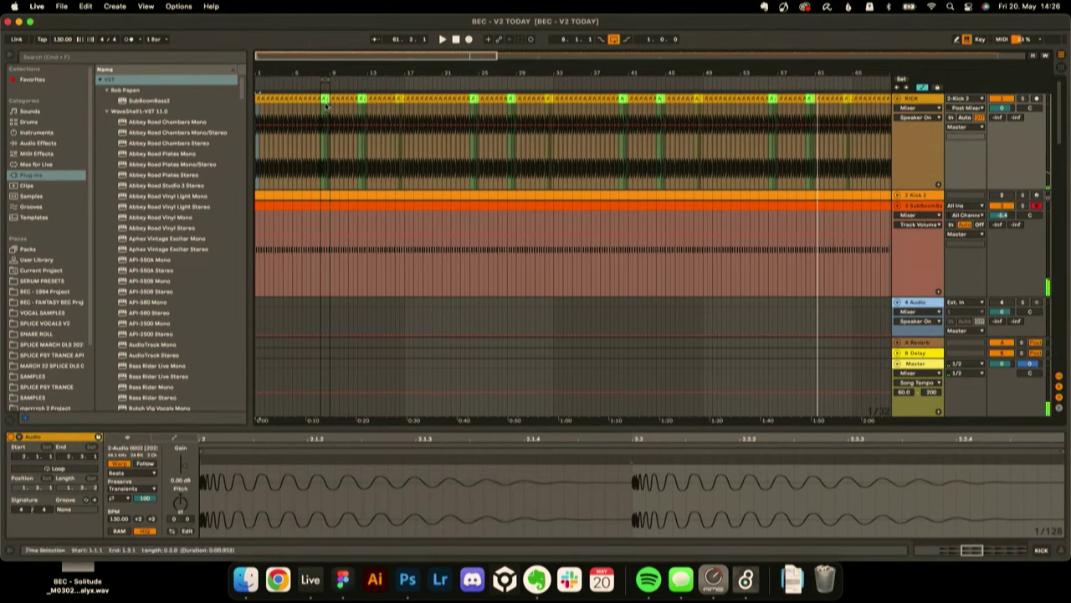
{"action": "left_click_drag", "start_coordinate": [325, 58], "coordinate": [325, 16]}
{"action": "scroll", "coordinate": [340, 192], "scroll_direction": "down", "scroll_amount": 6}
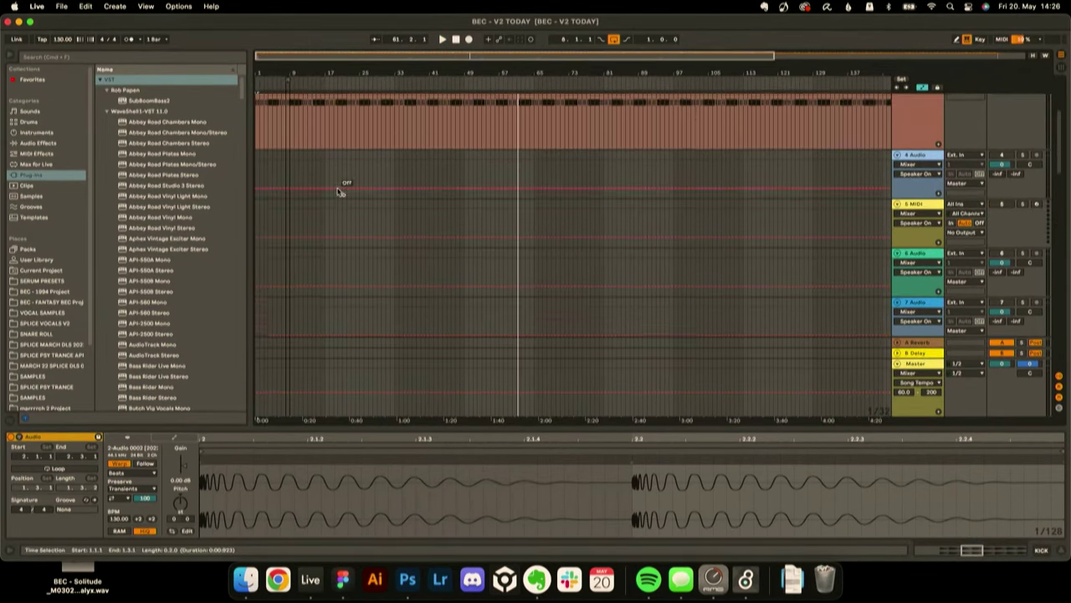
{"action": "scroll", "coordinate": [337, 191], "scroll_direction": "up", "scroll_amount": 8}
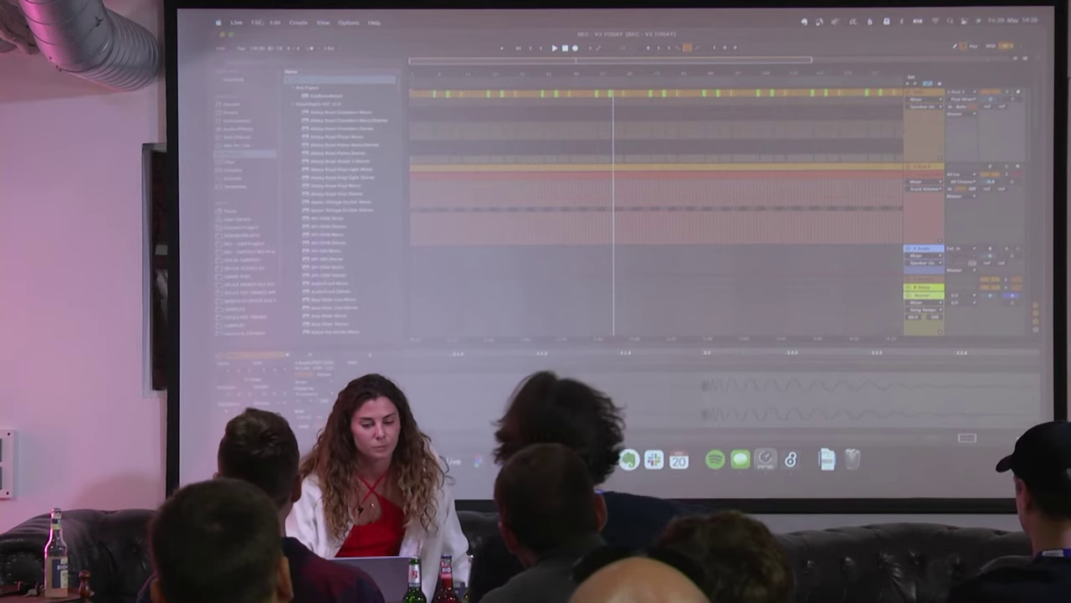
- Open the recent Live Set BEC - SCREENSHOT and dismiss the plug-in warning
{"action": "left_click", "coordinate": [256, 23]}
{"action": "mouse_move", "coordinate": [306, 54]}
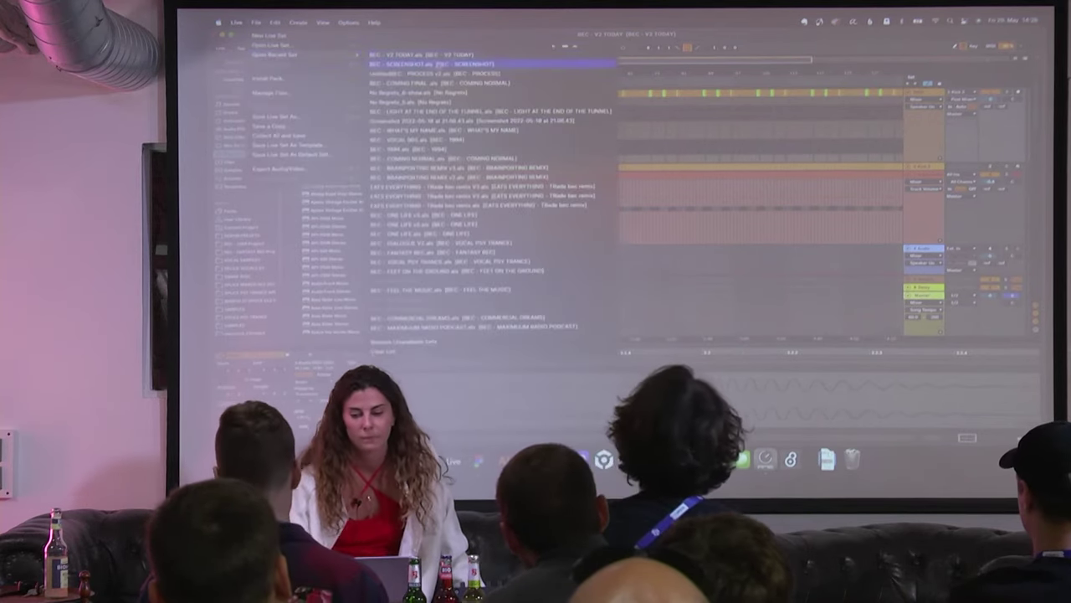
{"action": "left_click", "coordinate": [441, 55]}
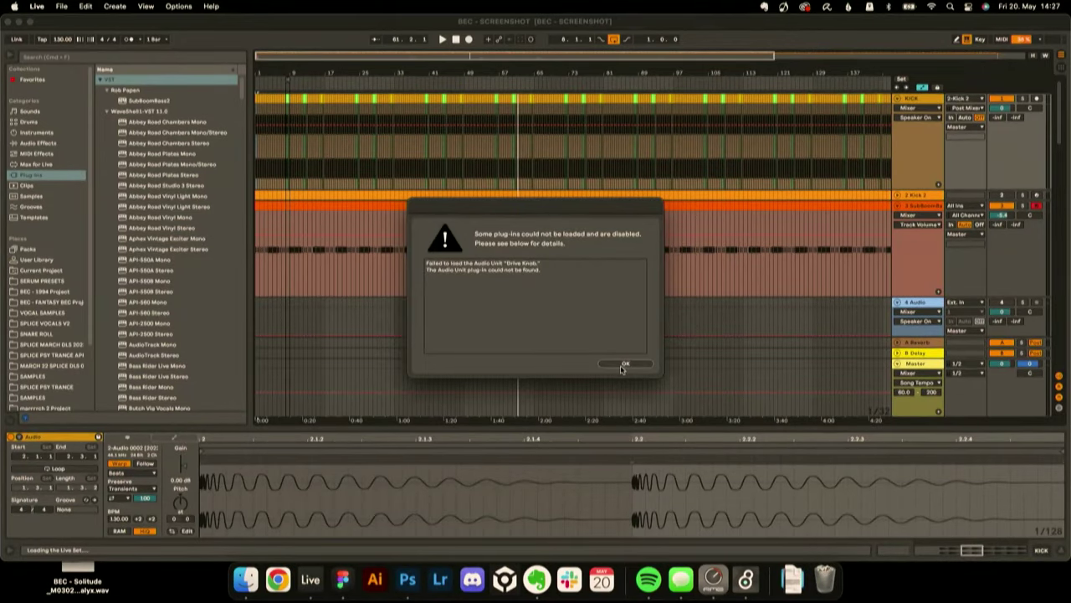
{"action": "left_click", "coordinate": [623, 365]}
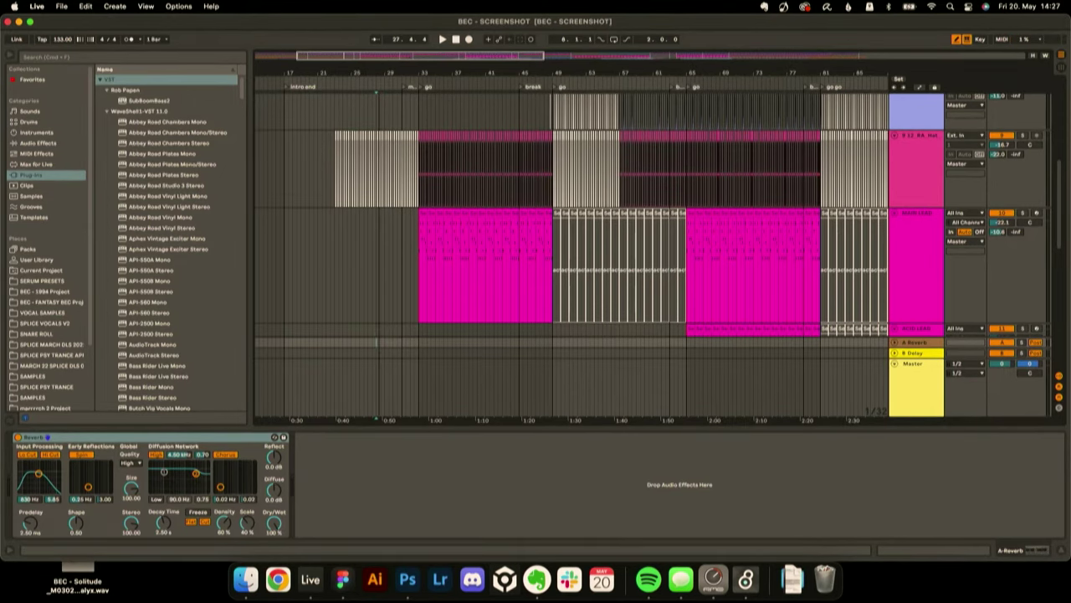
- Play the finished arrangement from about bar 16 and examine its locators, bass, hats and clap tracks
{"action": "key", "text": "w"}
{"action": "scroll", "coordinate": [339, 213], "scroll_direction": "up", "scroll_amount": 5}
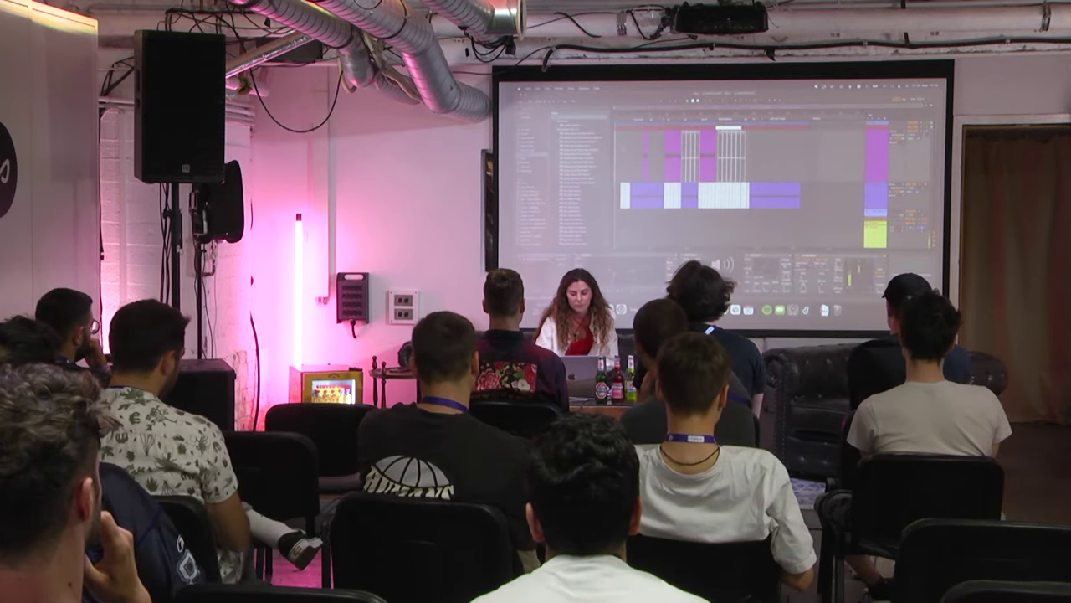
{"action": "key", "text": "plus"}
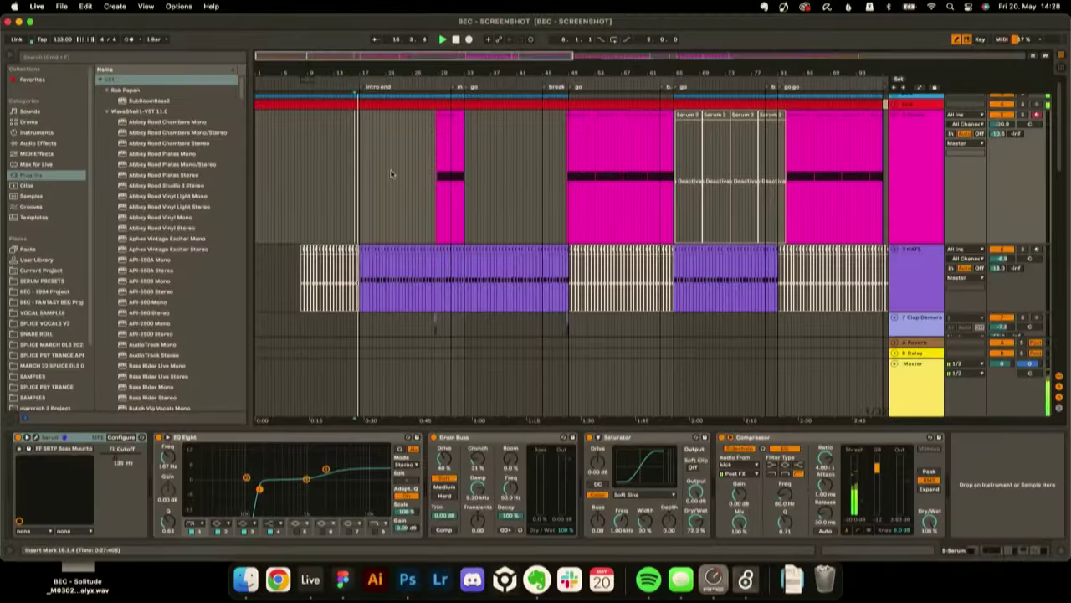
{"action": "left_click_drag", "start_coordinate": [335, 73], "coordinate": [335, 67]}
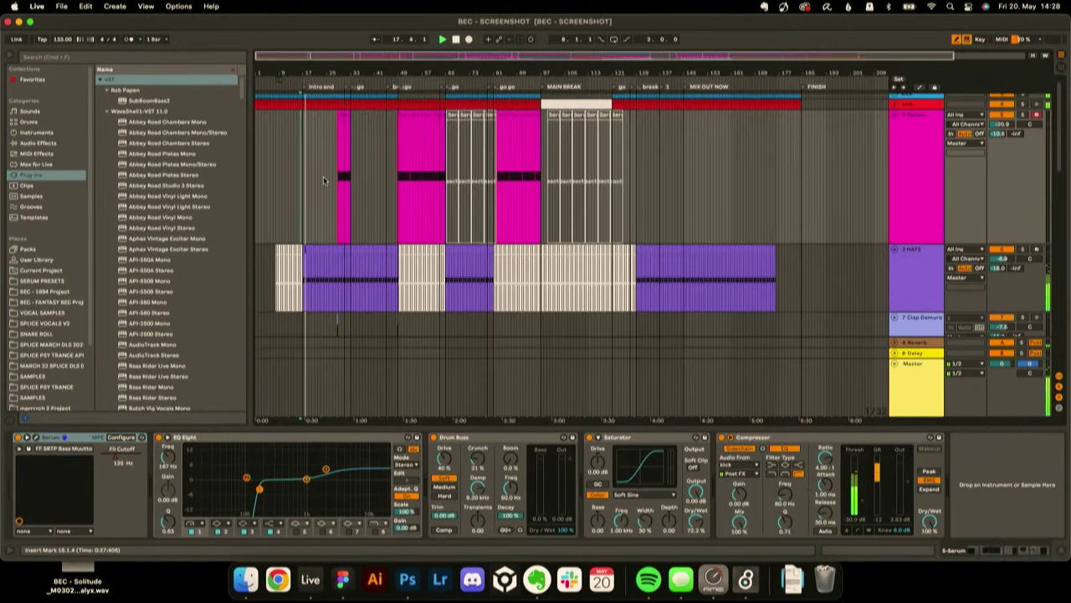
{"action": "scroll", "coordinate": [327, 179], "scroll_direction": "down", "scroll_amount": 4}
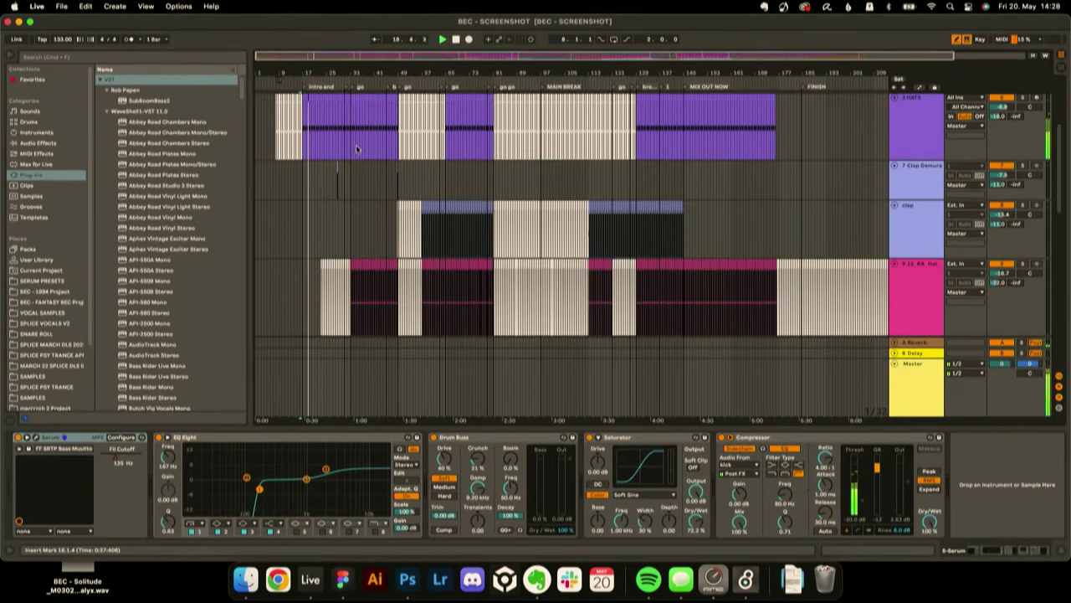
- Play from about bar 35 in the first "go" section and examine the hat and lead tracks
{"action": "left_click", "coordinate": [356, 149]}
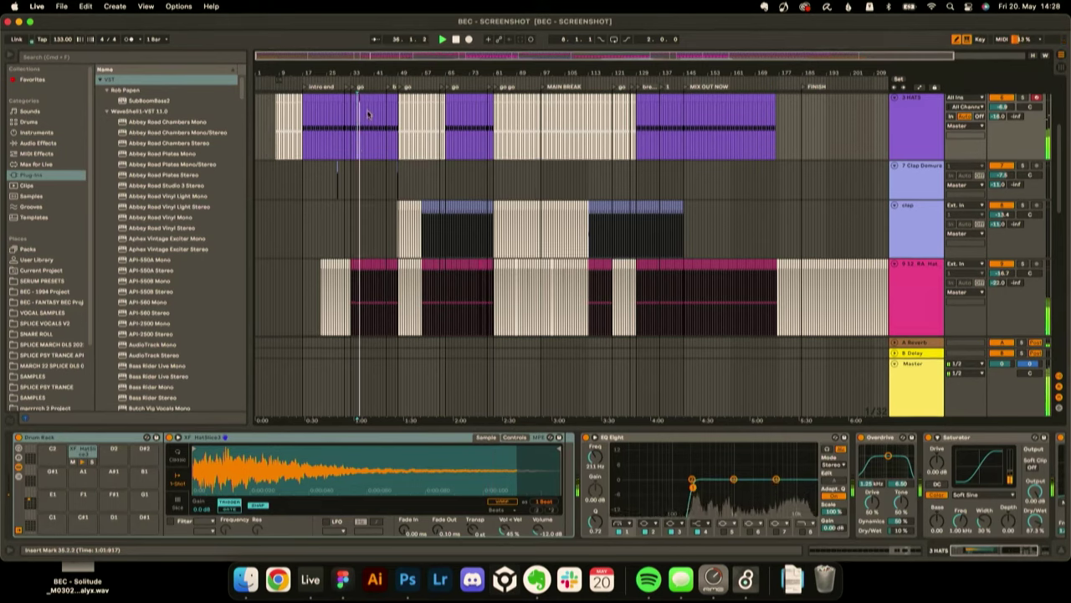
{"action": "left_click_drag", "start_coordinate": [354, 72], "coordinate": [354, 126]}
{"action": "scroll", "coordinate": [388, 201], "scroll_direction": "up", "scroll_amount": 2}
{"action": "scroll", "coordinate": [389, 201], "scroll_direction": "down", "scroll_amount": 3}
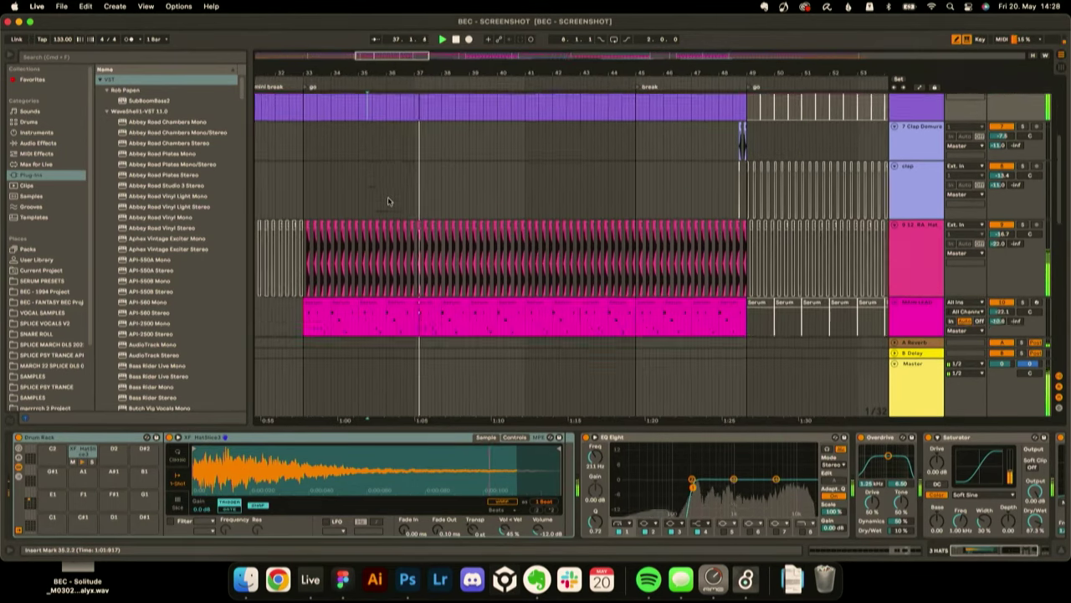
{"action": "scroll", "coordinate": [388, 200], "scroll_direction": "down", "scroll_amount": 4}
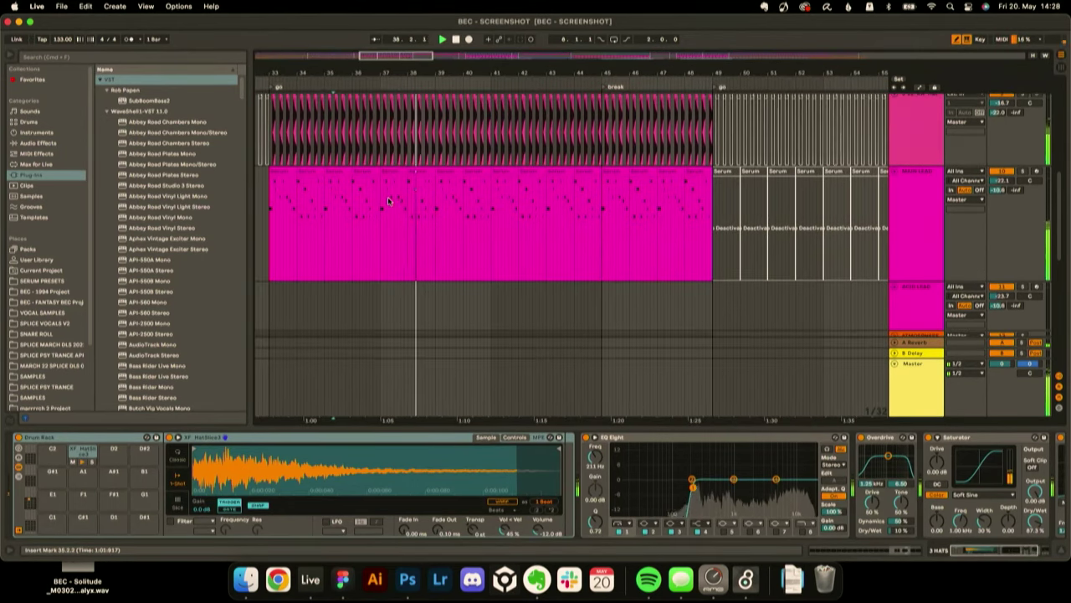
{"action": "key", "text": "minus"}
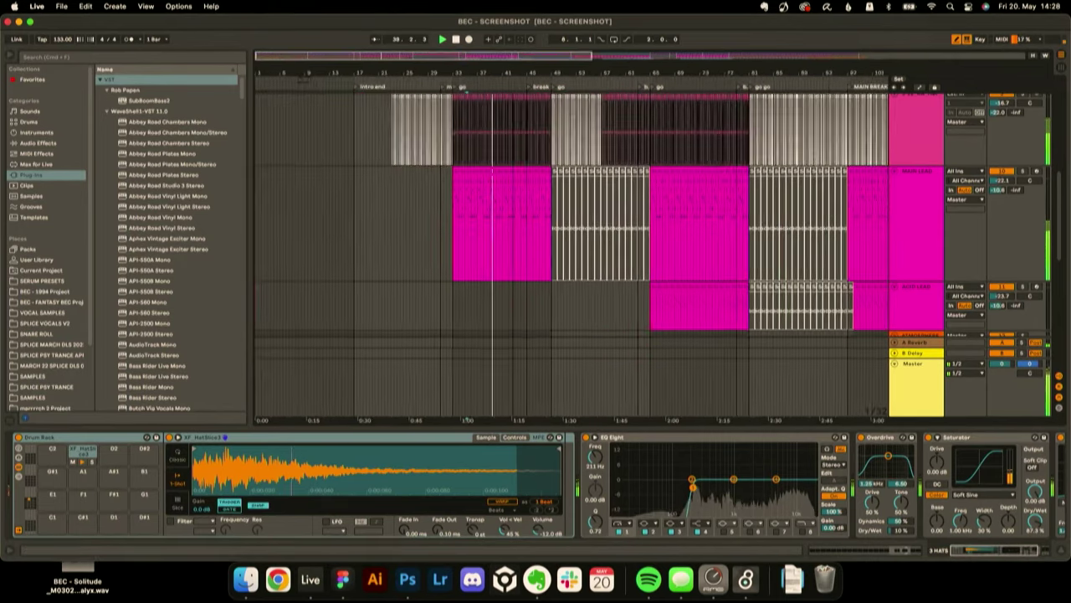
- Play from about bar 47 through the break into the following "go" section
{"action": "left_click", "coordinate": [528, 114]}
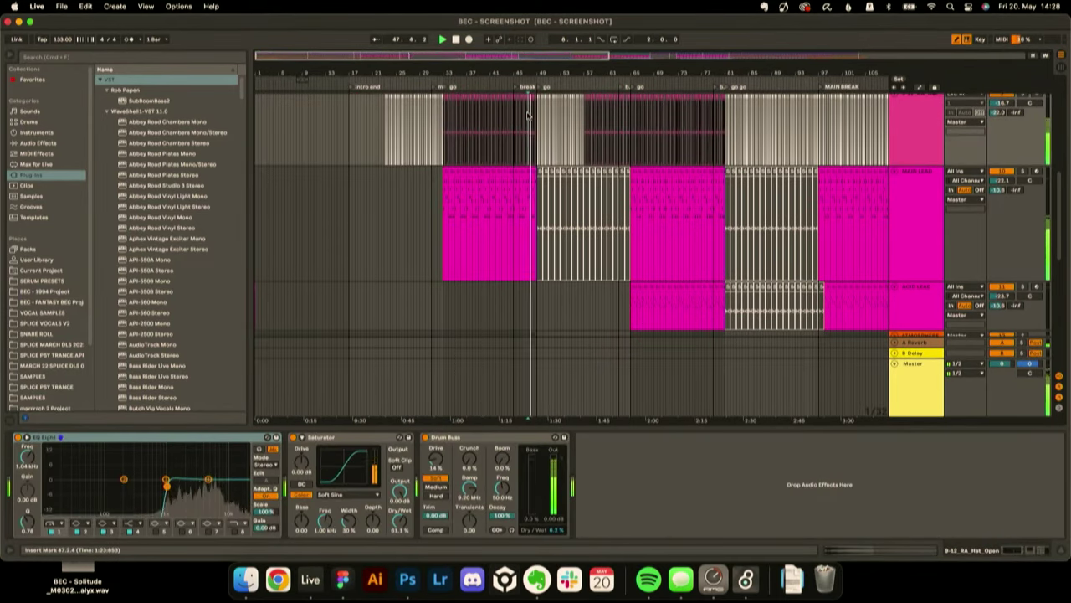
{"action": "scroll", "coordinate": [488, 197], "scroll_direction": "down", "scroll_amount": 1}
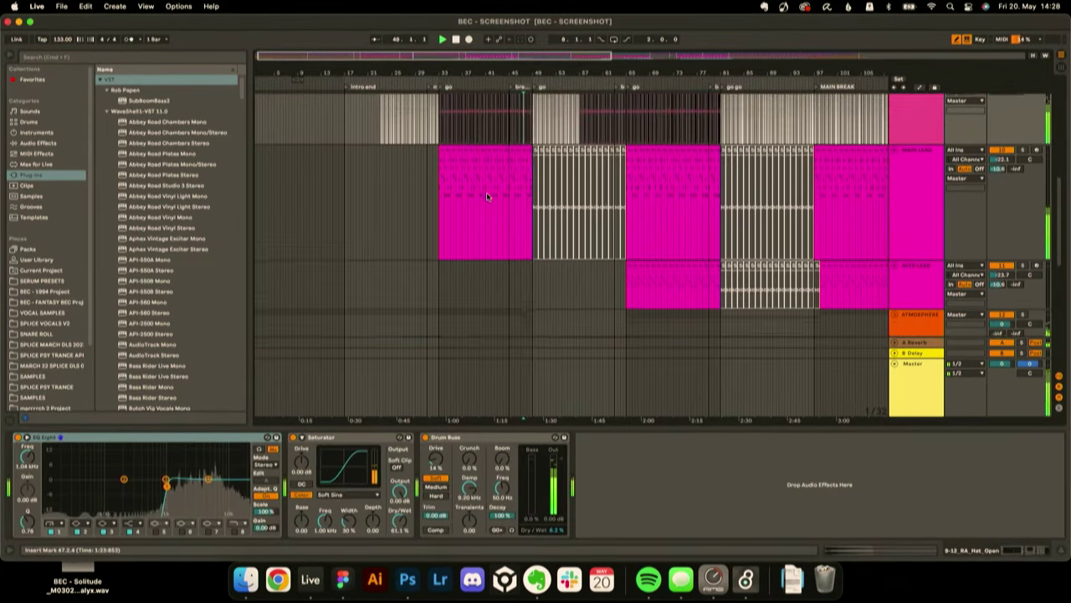
{"action": "scroll", "coordinate": [557, 147], "scroll_direction": "up", "scroll_amount": 3}
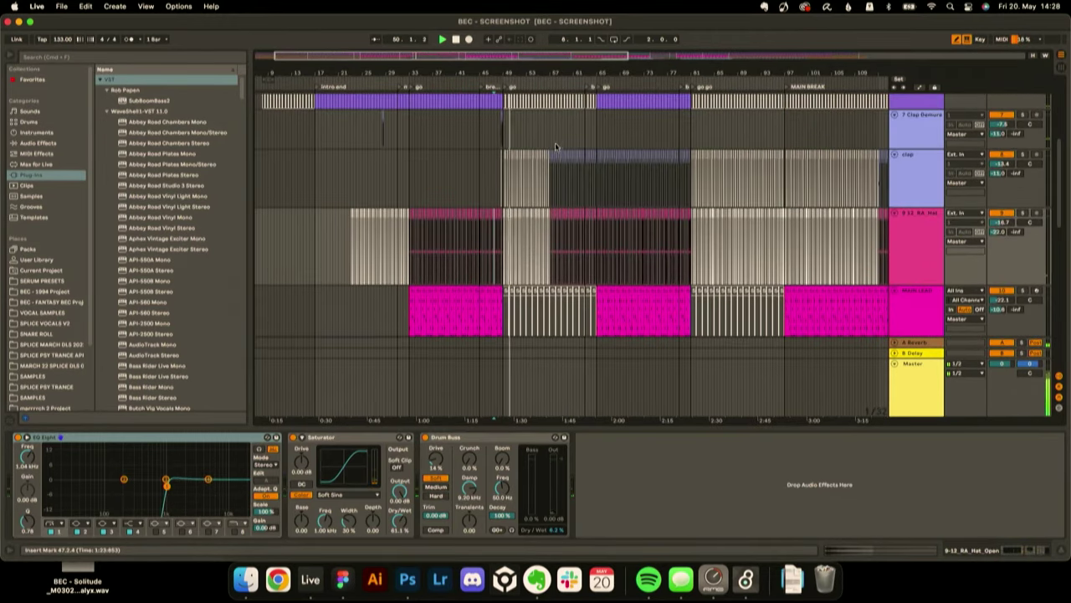
- Play from the clap entry at about bar 57 and from bar 63, examining the layered leads in the "go" section
{"action": "left_click", "coordinate": [550, 134]}
{"action": "scroll", "coordinate": [609, 148], "scroll_direction": "down", "scroll_amount": 3}
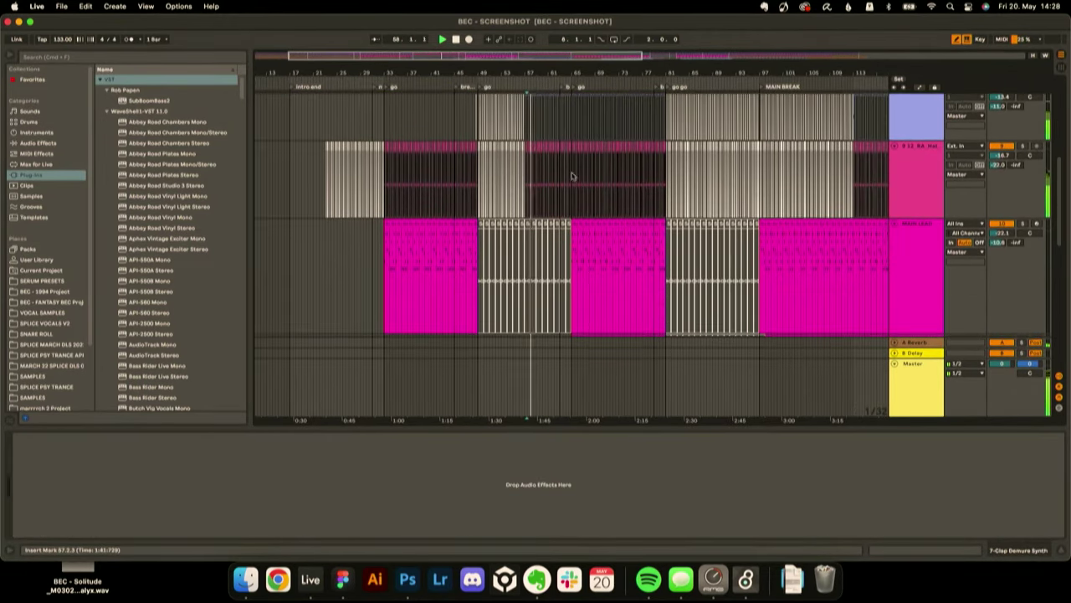
{"action": "left_click", "coordinate": [560, 178]}
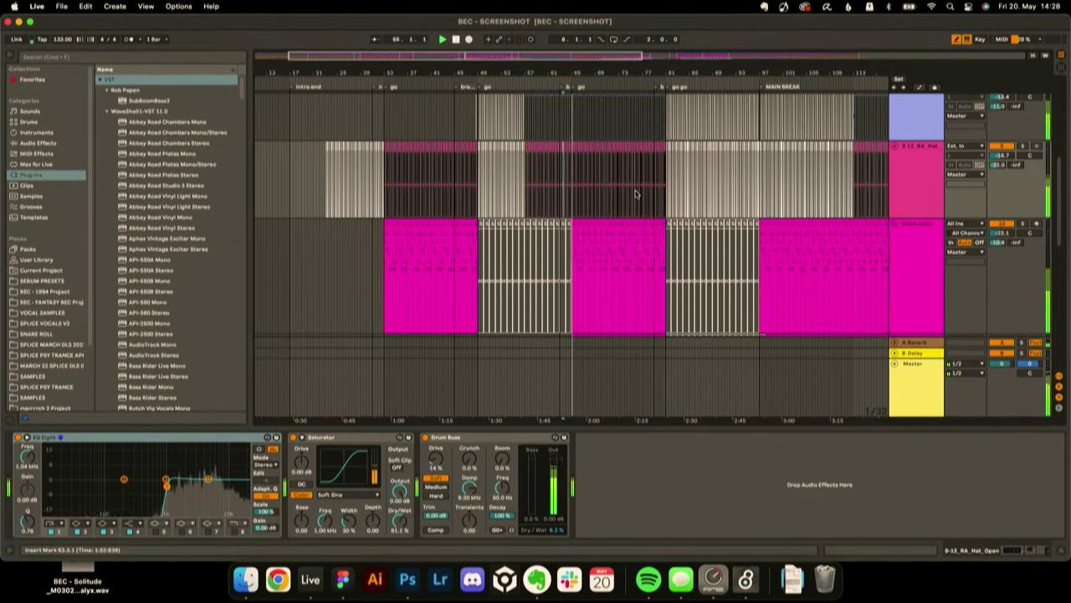
{"action": "left_click_drag", "start_coordinate": [593, 75], "coordinate": [594, 159]}
{"action": "scroll", "coordinate": [624, 200], "scroll_direction": "down", "scroll_amount": 5}
{"action": "scroll", "coordinate": [625, 201], "scroll_direction": "up", "scroll_amount": 2}
{"action": "scroll", "coordinate": [624, 201], "scroll_direction": "right", "scroll_amount": 1}
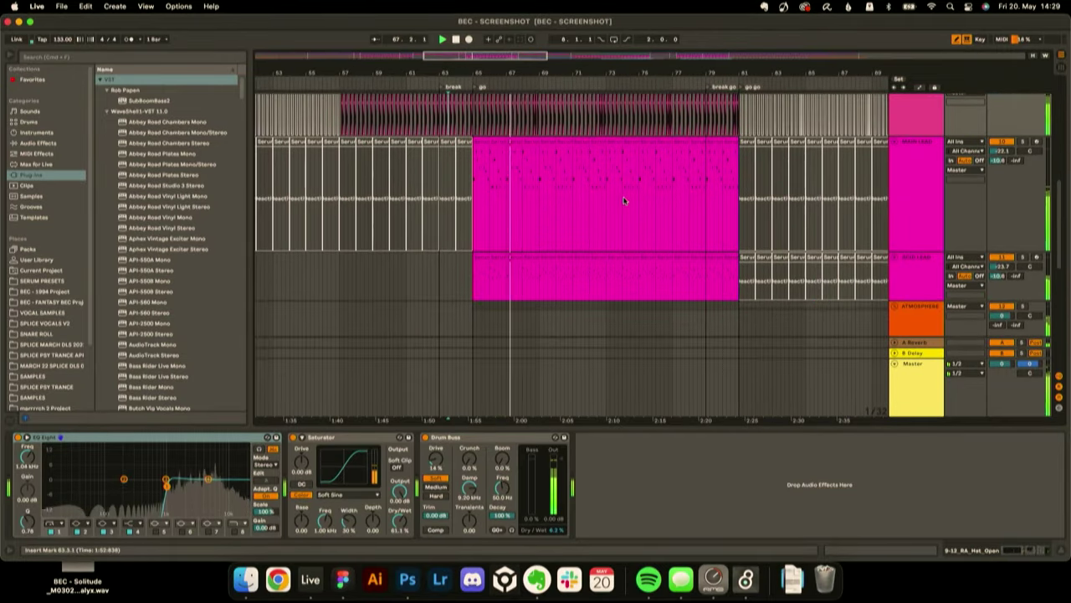
- Play the end of the layered lead section and examine how the arrangement continues through MAIN BREAK towards FINISH
{"action": "scroll", "coordinate": [624, 200], "scroll_direction": "up", "scroll_amount": 3}
{"action": "scroll", "coordinate": [625, 200], "scroll_direction": "right", "scroll_amount": 1}
{"action": "left_click", "coordinate": [638, 191]}
{"action": "key", "text": "space"}
{"action": "key", "text": "space"}
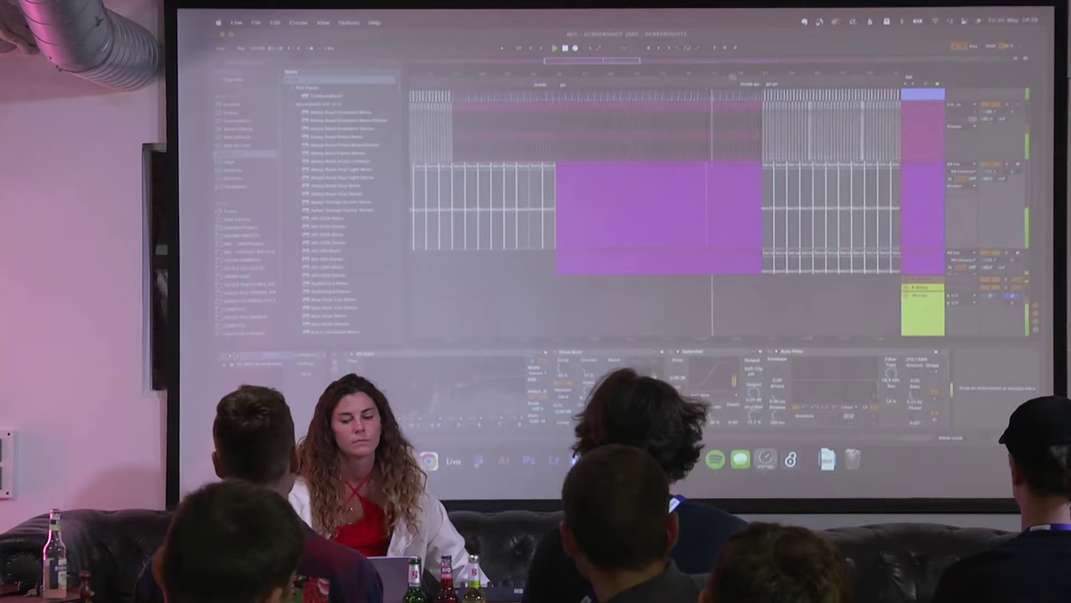
{"action": "scroll", "coordinate": [676, 102], "scroll_direction": "down", "scroll_amount": 5}
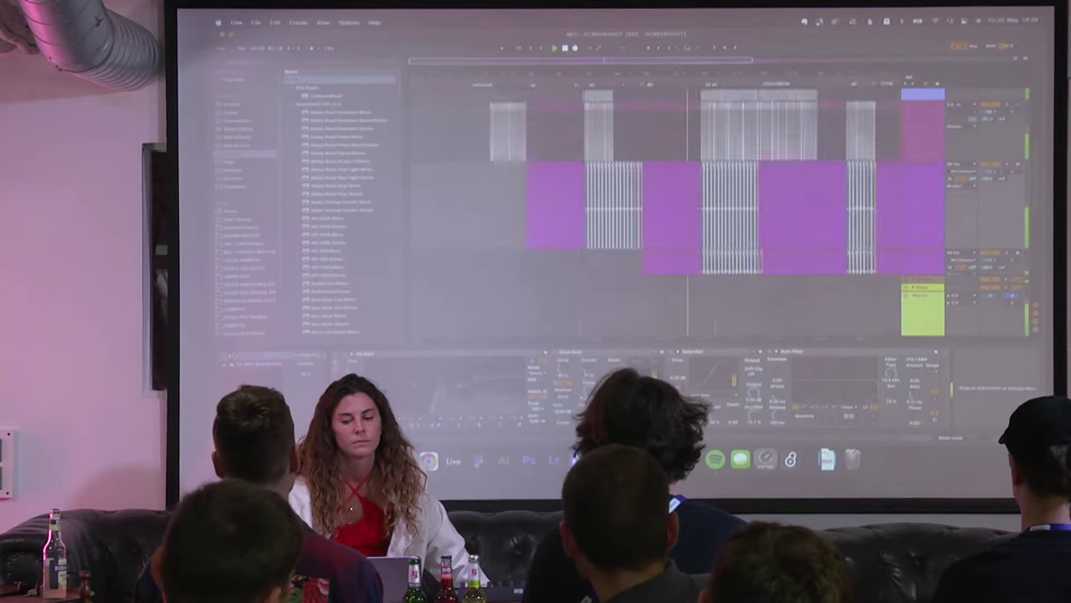
{"action": "left_click", "coordinate": [600, 129]}
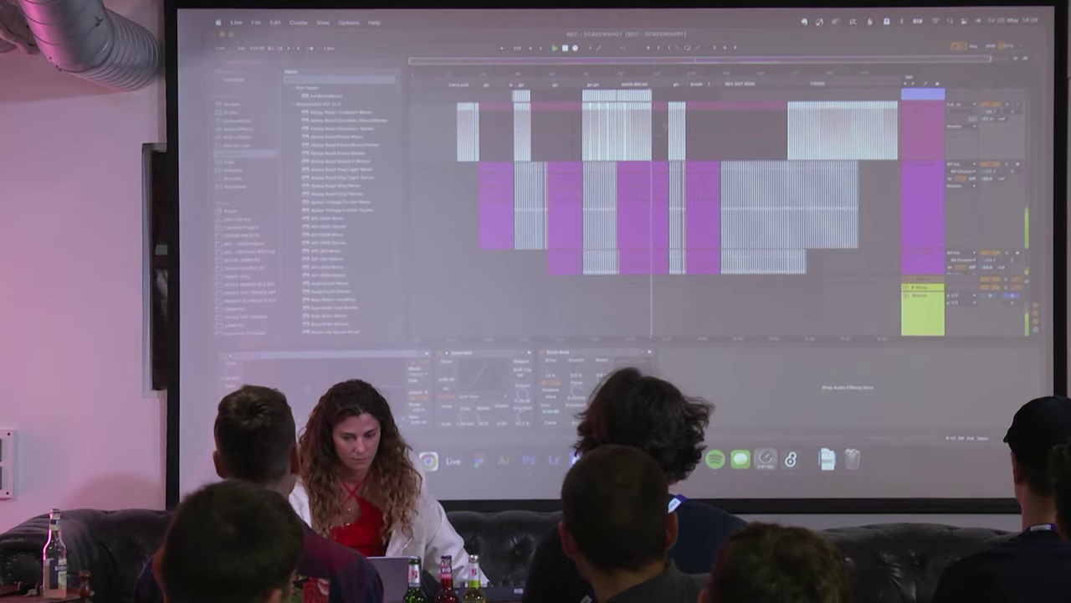
- Examine the lead, hat and atmosphere tracks around the later part of MAIN BREAK during playback
{"action": "scroll", "coordinate": [672, 122], "scroll_direction": "down", "scroll_amount": 5}
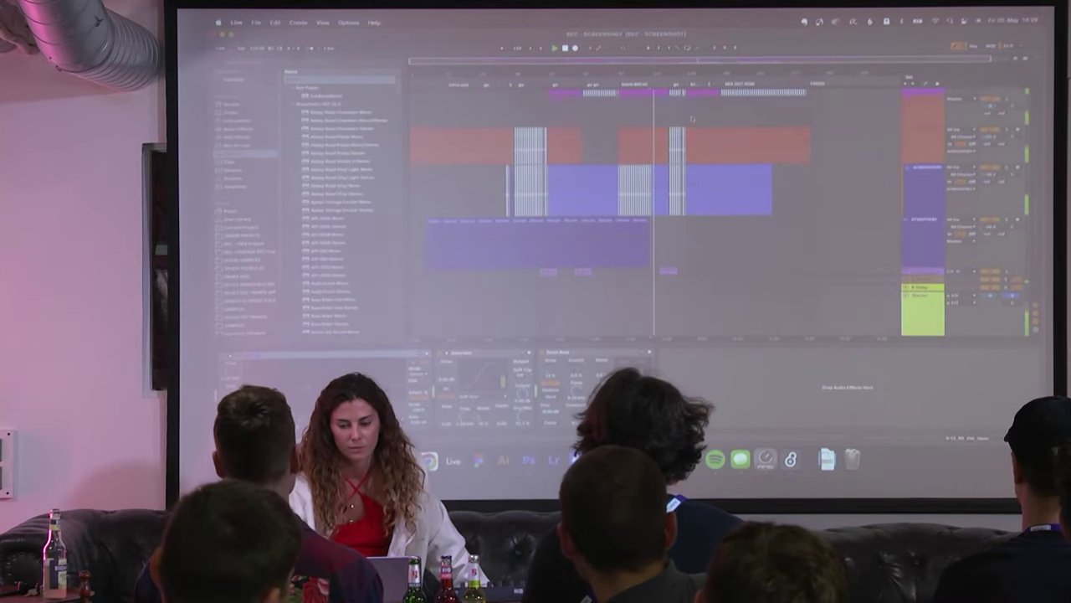
{"action": "scroll", "coordinate": [655, 205], "scroll_direction": "up", "scroll_amount": 5}
{"action": "scroll", "coordinate": [654, 205], "scroll_direction": "down", "scroll_amount": 5}
{"action": "scroll", "coordinate": [655, 205], "scroll_direction": "up", "scroll_amount": 3}
{"action": "scroll", "coordinate": [655, 205], "scroll_direction": "down", "scroll_amount": 2}
{"action": "scroll", "coordinate": [655, 205], "scroll_direction": "down", "scroll_amount": 2}
{"action": "scroll", "coordinate": [654, 205], "scroll_direction": "right", "scroll_amount": 3}
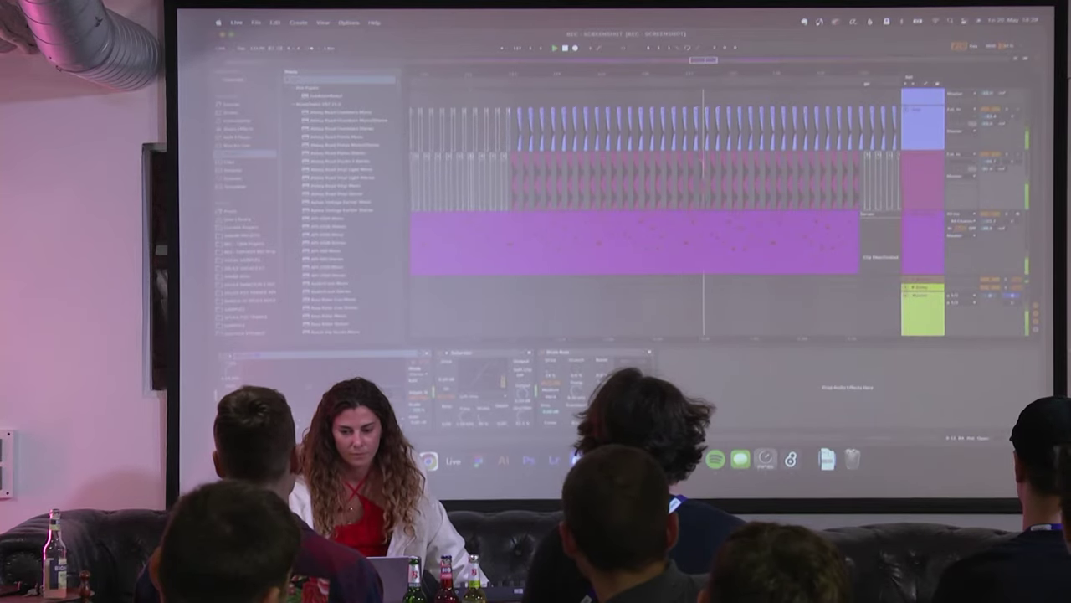
- Follow playback out of MAIN BREAK into the next "go" section and examine which hat and lead clips are deactivated
{"action": "scroll", "coordinate": [728, 208], "scroll_direction": "down", "scroll_amount": 4}
{"action": "scroll", "coordinate": [726, 207], "scroll_direction": "right", "scroll_amount": 2}
{"action": "scroll", "coordinate": [726, 207], "scroll_direction": "down", "scroll_amount": 2}
{"action": "scroll", "coordinate": [725, 208], "scroll_direction": "down", "scroll_amount": 3}
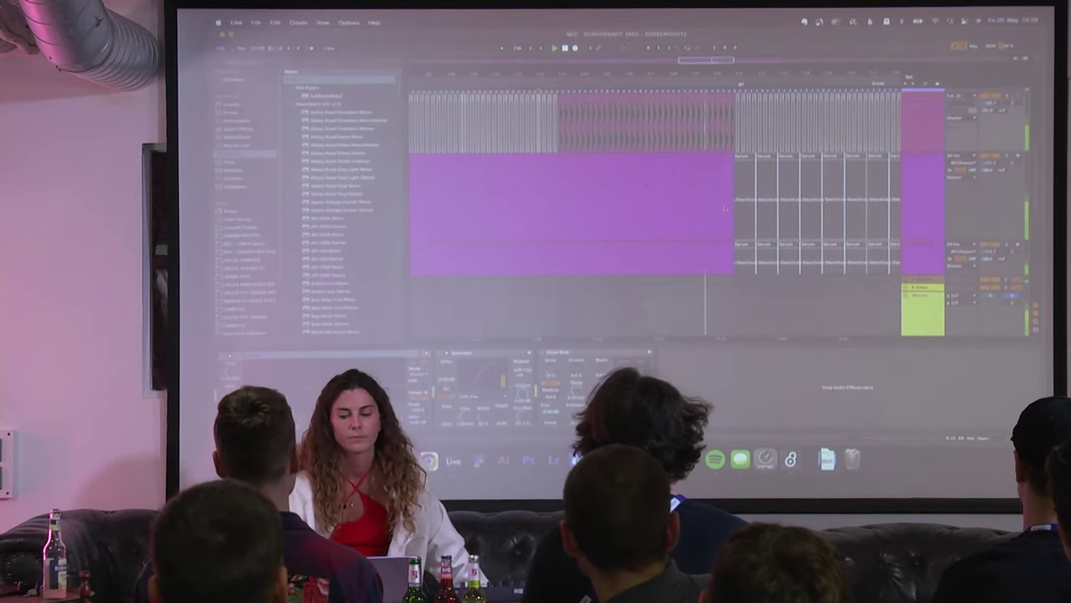
{"action": "scroll", "coordinate": [724, 209], "scroll_direction": "right", "scroll_amount": 2}
{"action": "left_click_drag", "start_coordinate": [711, 74], "coordinate": [711, 68]}
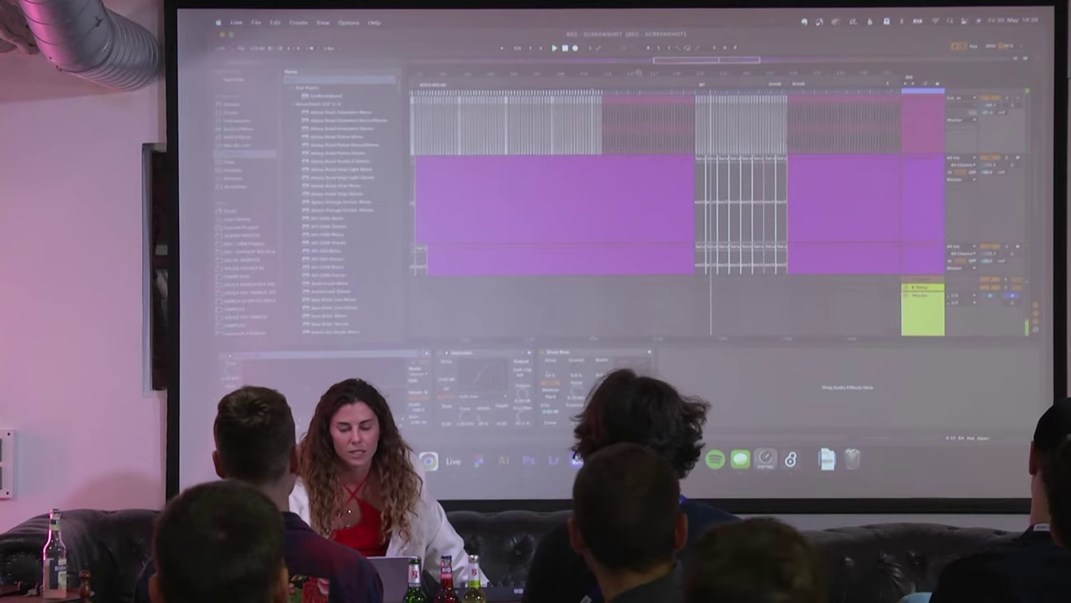
{"action": "scroll", "coordinate": [732, 197], "scroll_direction": "down", "scroll_amount": 5}
{"action": "scroll", "coordinate": [641, 156], "scroll_direction": "up", "scroll_amount": 2}
{"action": "scroll", "coordinate": [641, 155], "scroll_direction": "down", "scroll_amount": 5}
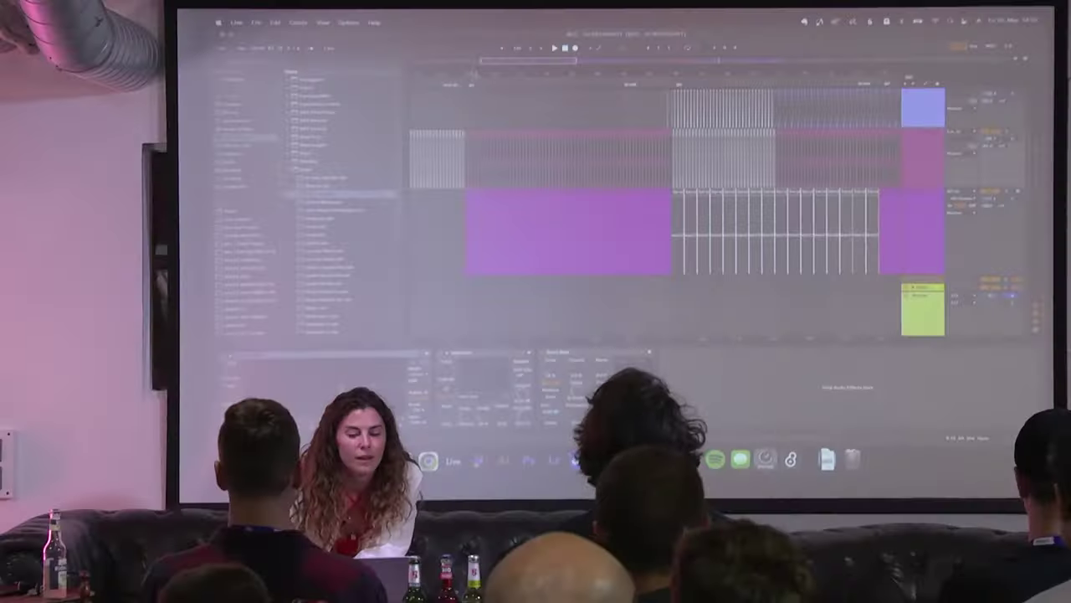
- Play the MAIN LEAD track in solo, looping its first bar at bar 33
{"action": "left_click_drag", "start_coordinate": [473, 73], "coordinate": [474, 159]}
{"action": "scroll", "coordinate": [531, 165], "scroll_direction": "down", "scroll_amount": 3}
{"action": "left_click", "coordinate": [518, 156]}
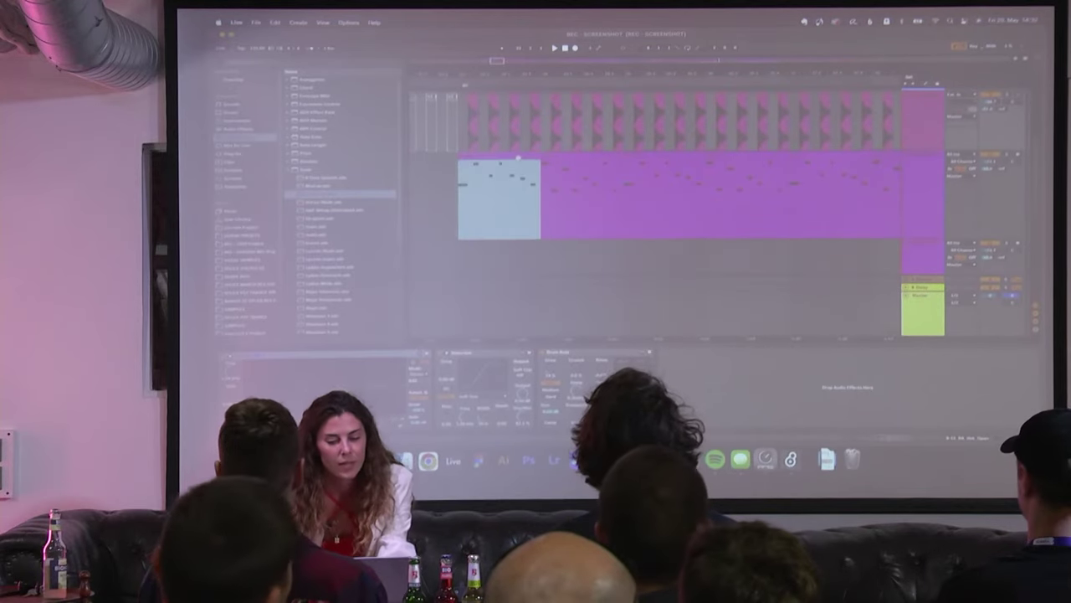
{"action": "left_click", "coordinate": [588, 154], "text": "shift"}
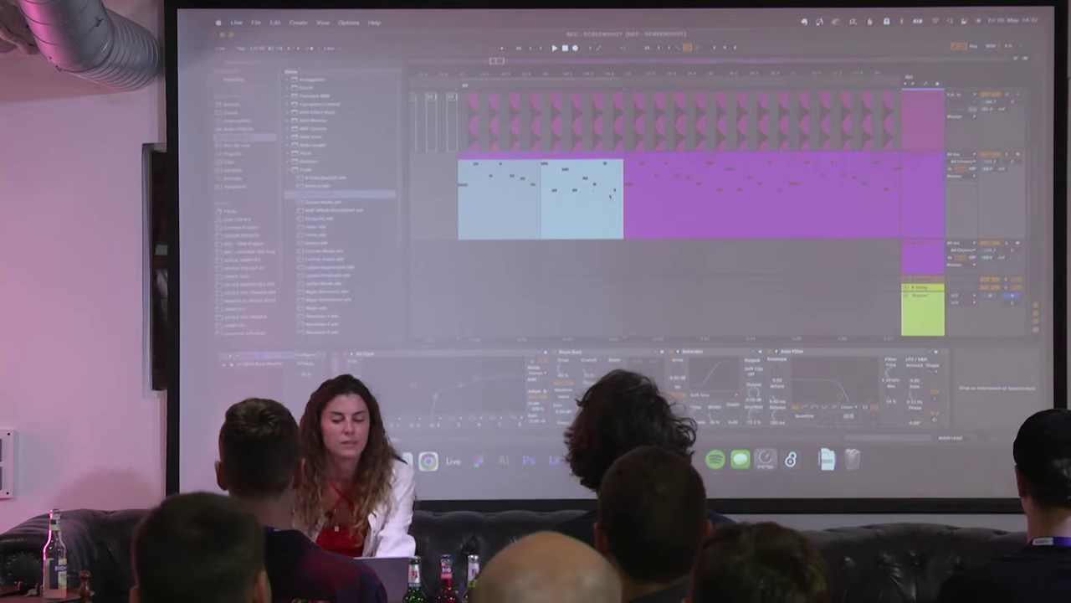
{"action": "left_click", "coordinate": [508, 167]}
{"action": "left_click", "coordinate": [506, 157]}
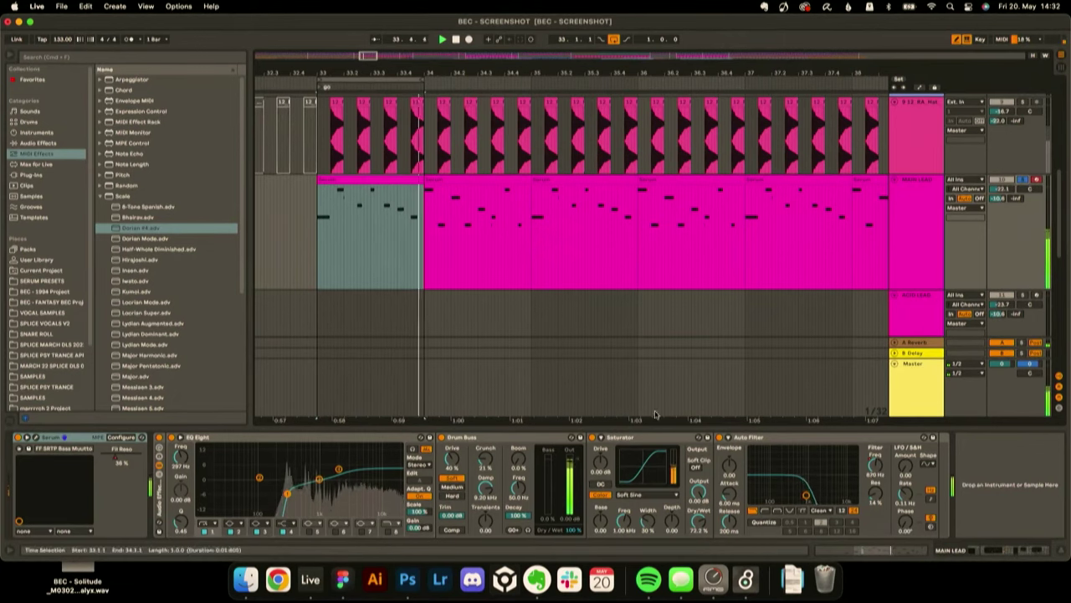
- Move the loop to bar 34, shorten it to two beats and play that part of the main lead
{"action": "left_click_drag", "start_coordinate": [381, 77], "coordinate": [486, 80]}
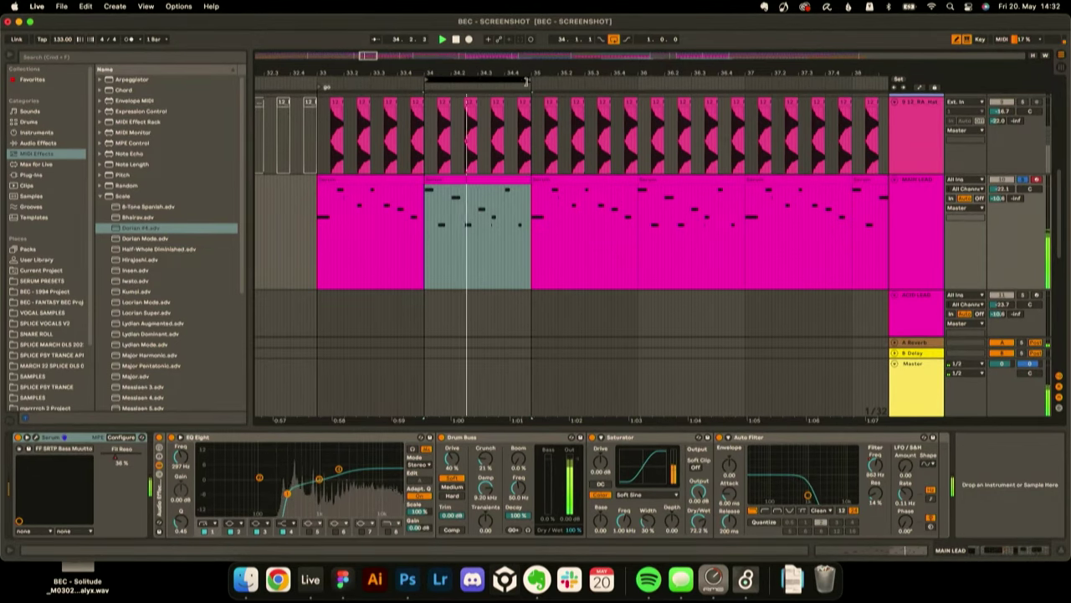
{"action": "left_click_drag", "start_coordinate": [526, 81], "coordinate": [477, 81]}
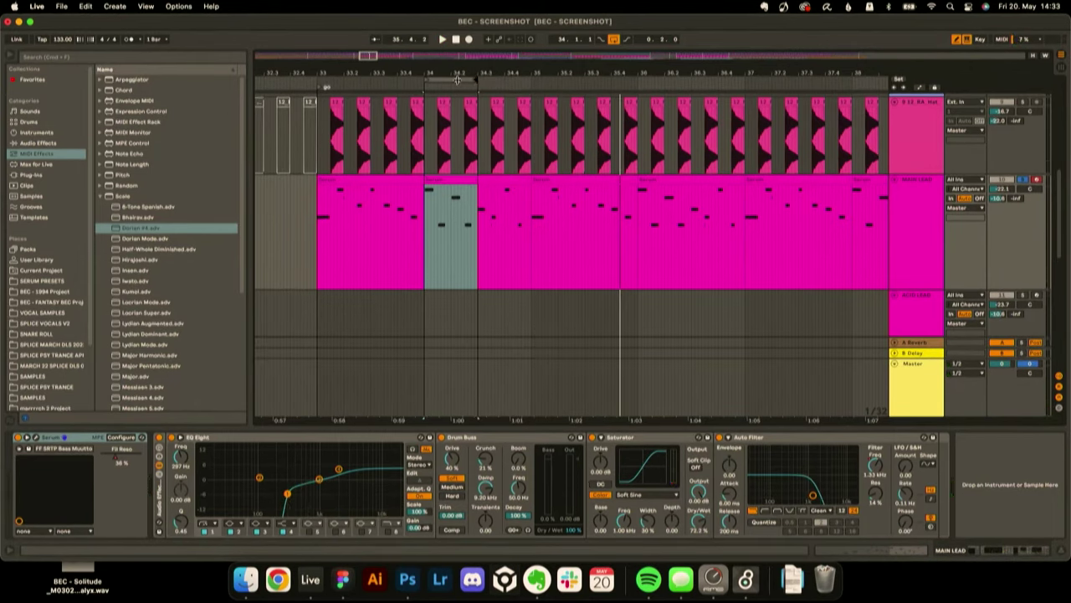
{"action": "left_click", "coordinate": [458, 79]}
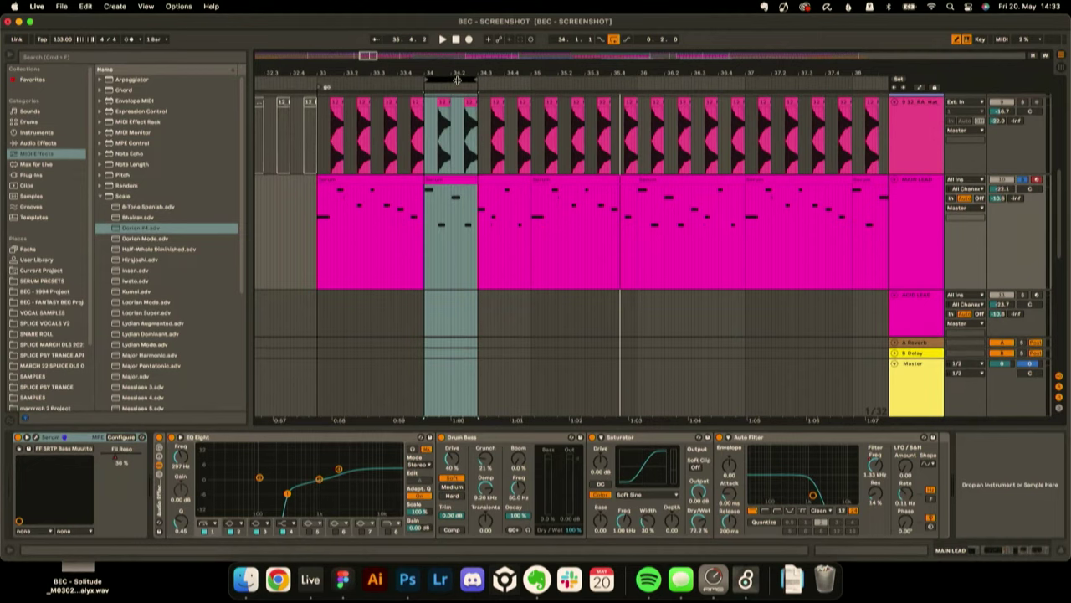
{"action": "key", "text": "space"}
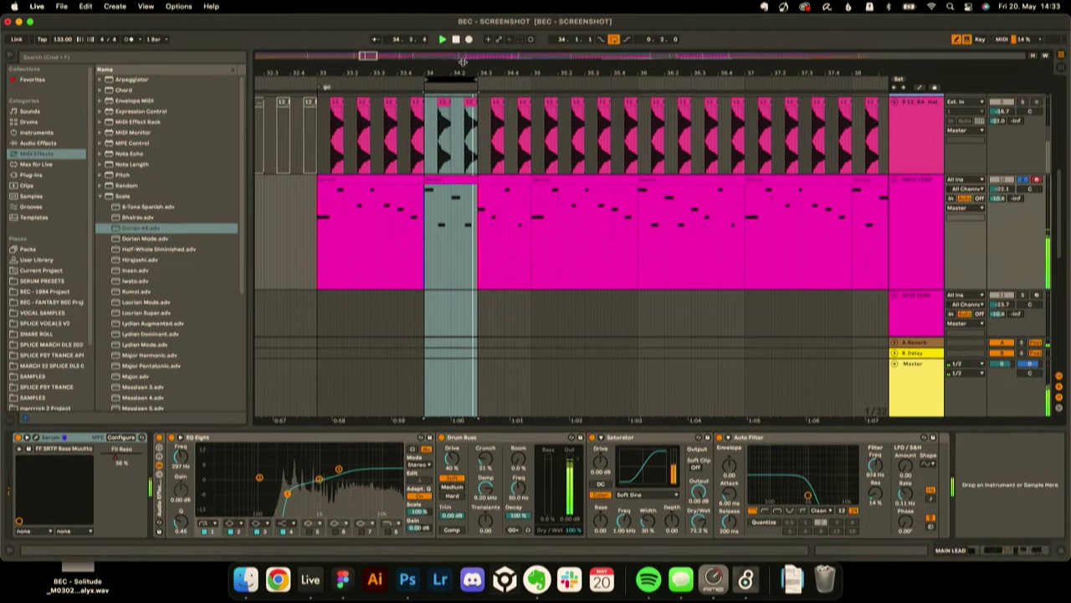
- Shift the two-beat loop back into the middle of bar 33 and switch off the main lead's Auto Filter
{"action": "left_click_drag", "start_coordinate": [454, 79], "coordinate": [425, 80]}
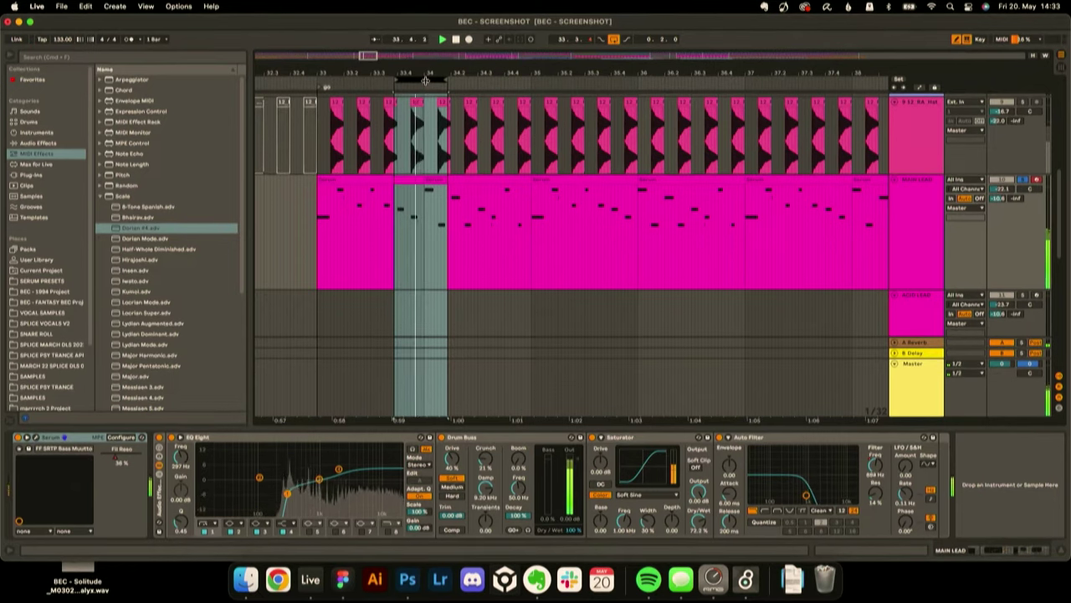
{"action": "left_click_drag", "start_coordinate": [426, 79], "coordinate": [385, 82]}
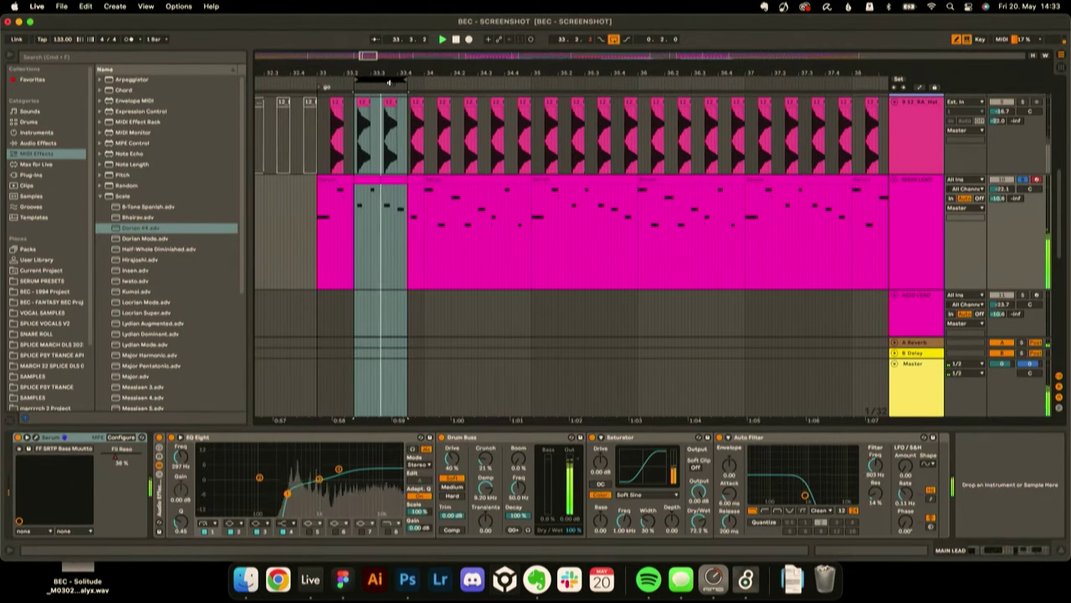
{"action": "left_click", "coordinate": [719, 437]}
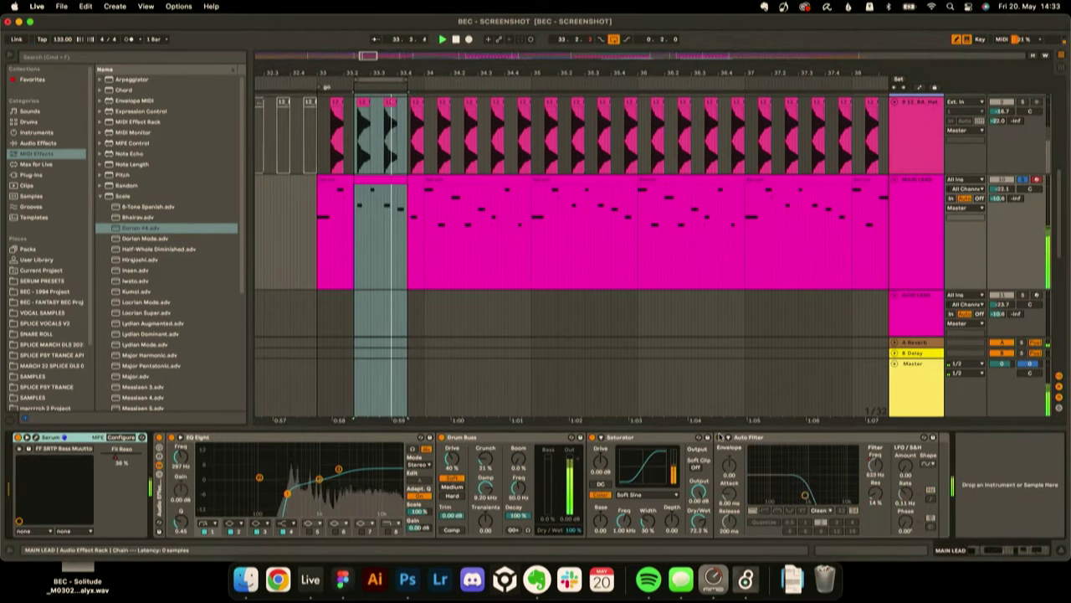
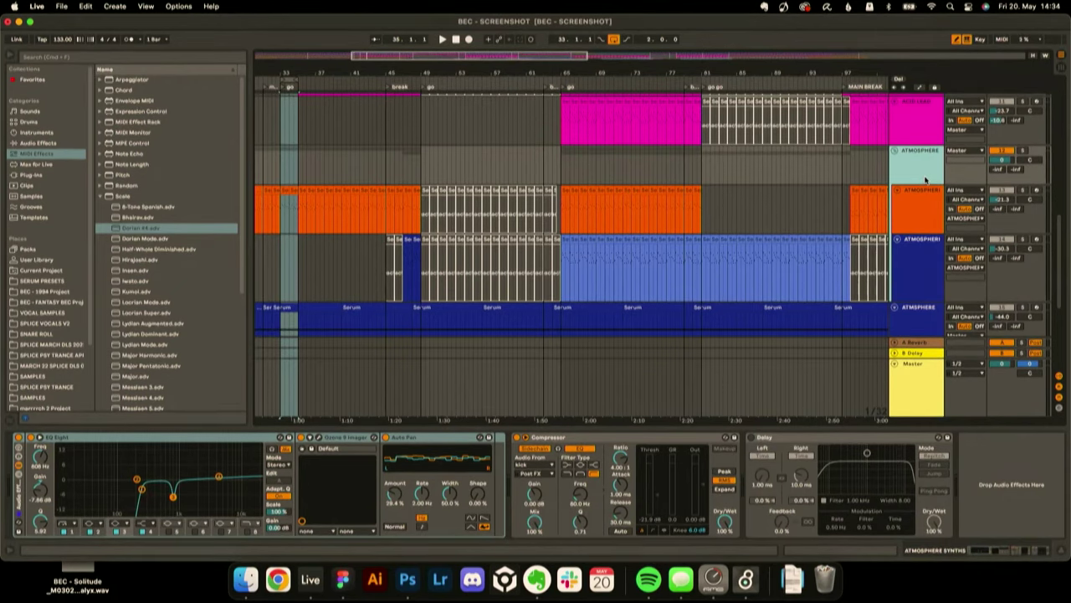
- Examine the atmosphere synth tracks, their device chains and how their clips run through the arrangement
{"action": "scroll", "coordinate": [926, 179], "scroll_direction": "down", "scroll_amount": 2}
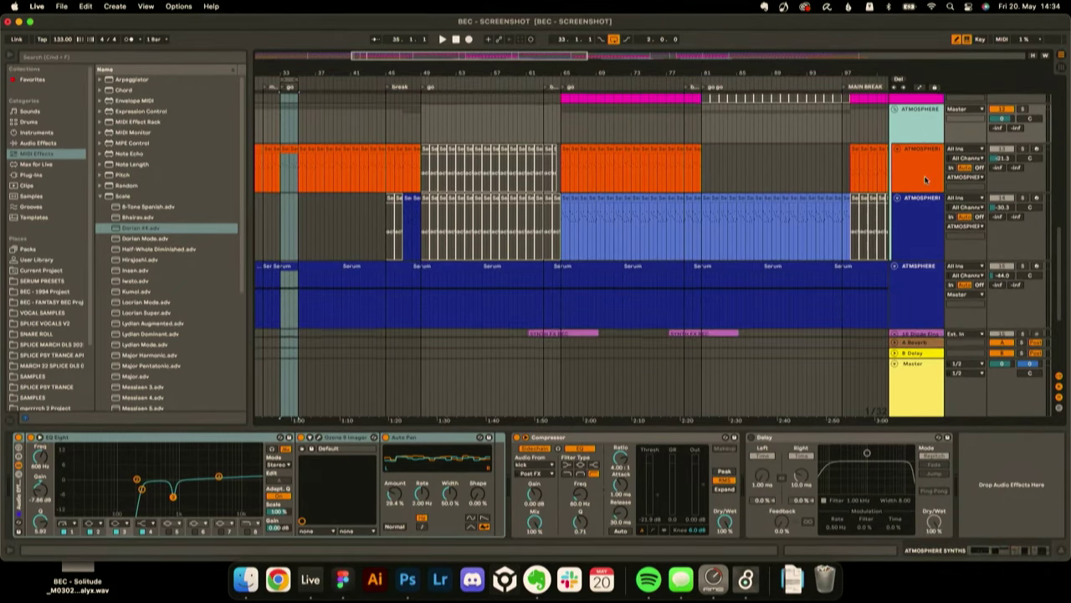
{"action": "left_click", "coordinate": [917, 224]}
{"action": "left_click", "coordinate": [921, 287]}
{"action": "scroll", "coordinate": [783, 232], "scroll_direction": "down", "scroll_amount": 4}
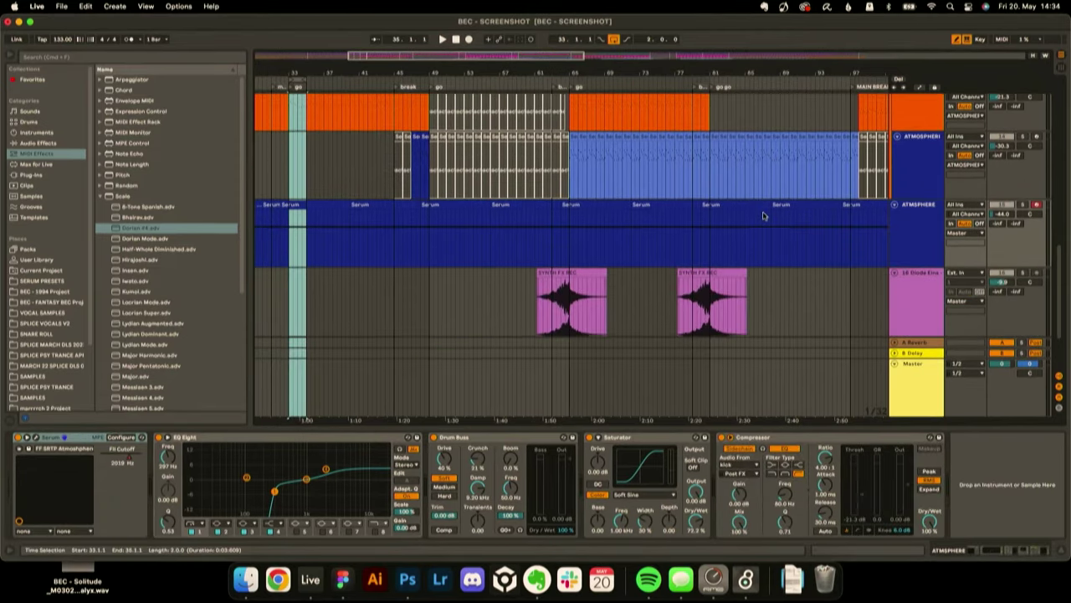
{"action": "left_click", "coordinate": [910, 179]}
{"action": "scroll", "coordinate": [811, 180], "scroll_direction": "down", "scroll_amount": 3}
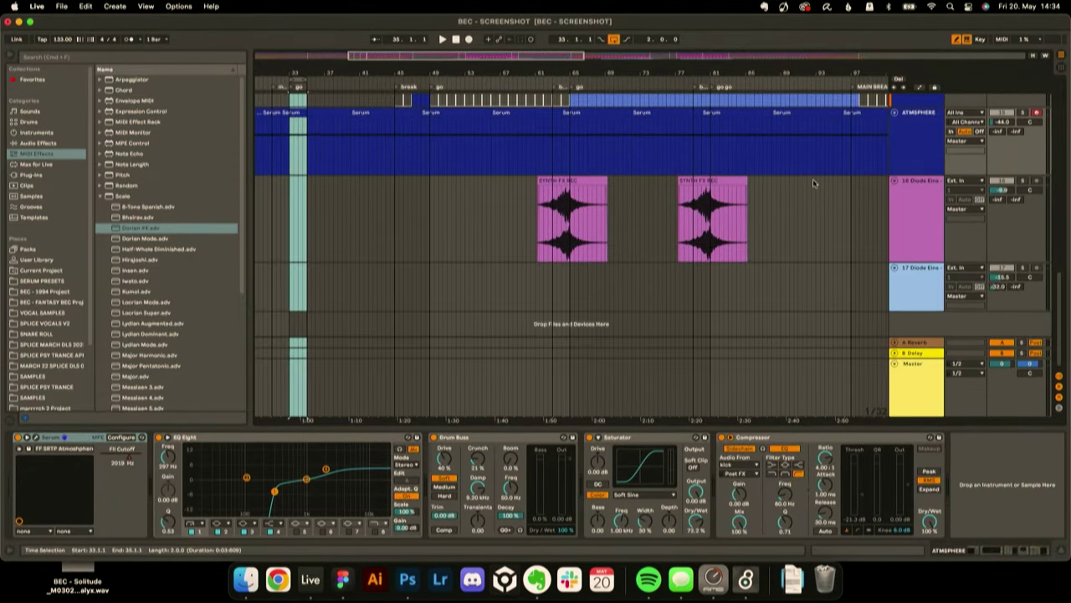
- Examine where the SYNTH FX REC and Diode Eins sweep clips sit around the breaks and "go" sections
{"action": "left_click", "coordinate": [926, 158]}
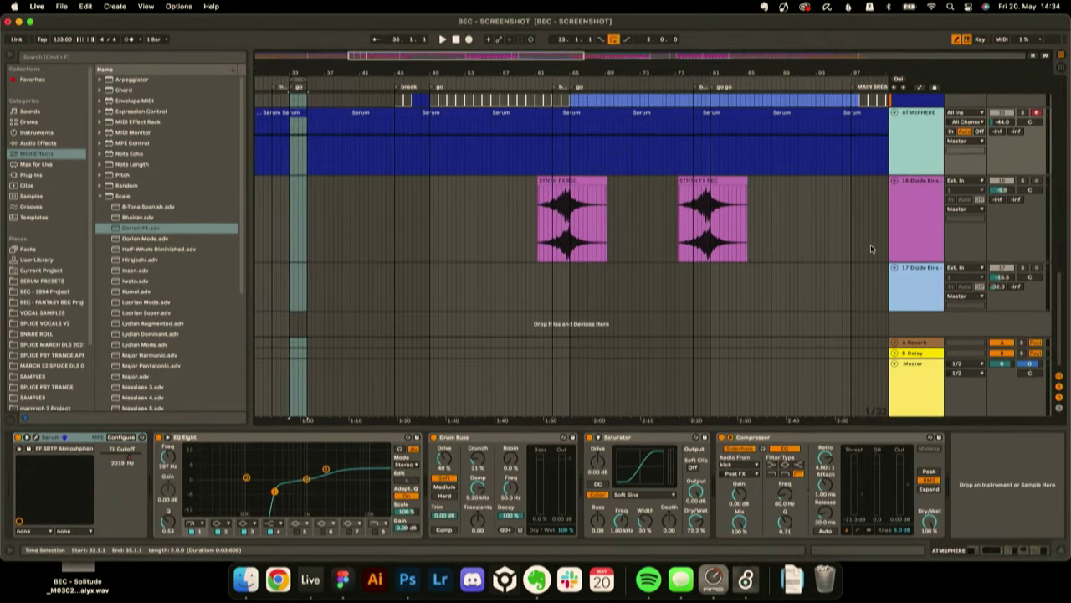
{"action": "left_click", "coordinate": [905, 211]}
{"action": "left_click", "coordinate": [763, 190]}
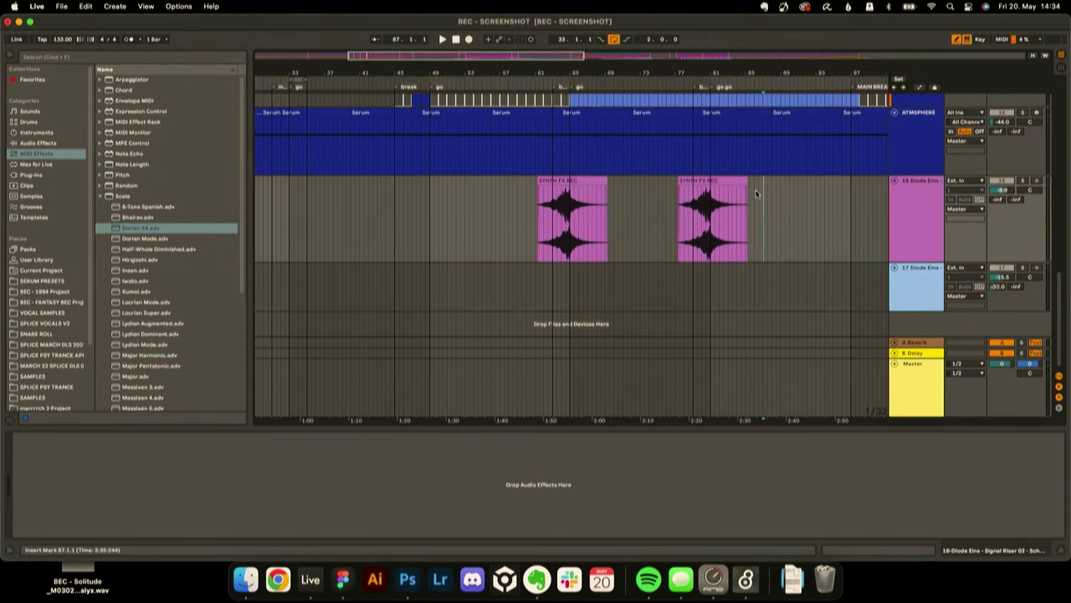
{"action": "mouse_move", "coordinate": [543, 70]}
{"action": "left_mouse_down"}
{"action": "mouse_move", "coordinate": [543, 159]}
{"action": "mouse_move", "coordinate": [550, 109]}
{"action": "mouse_move", "coordinate": [537, 109]}
{"action": "mouse_move", "coordinate": [538, 66]}
{"action": "left_mouse_up"}
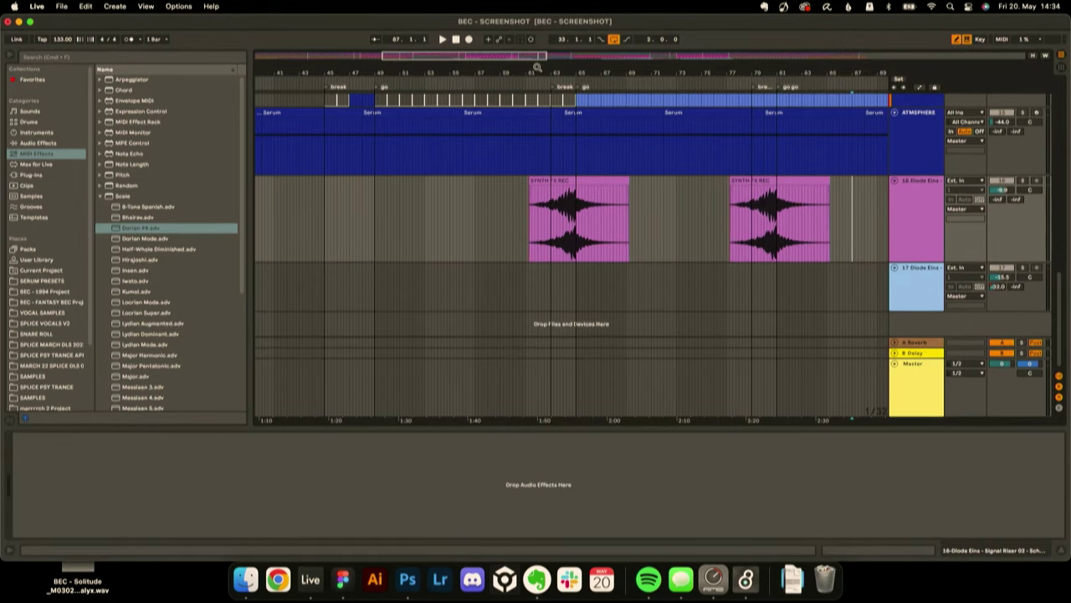
{"action": "left_click_drag", "start_coordinate": [533, 65], "coordinate": [438, 74]}
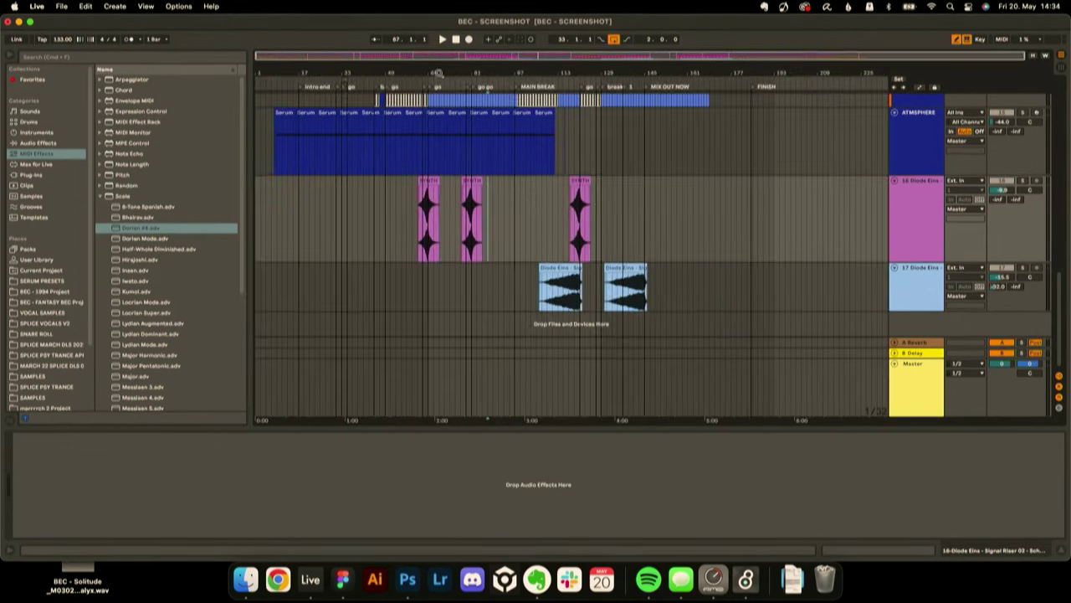
{"action": "left_click_drag", "start_coordinate": [567, 74], "coordinate": [568, 71]}
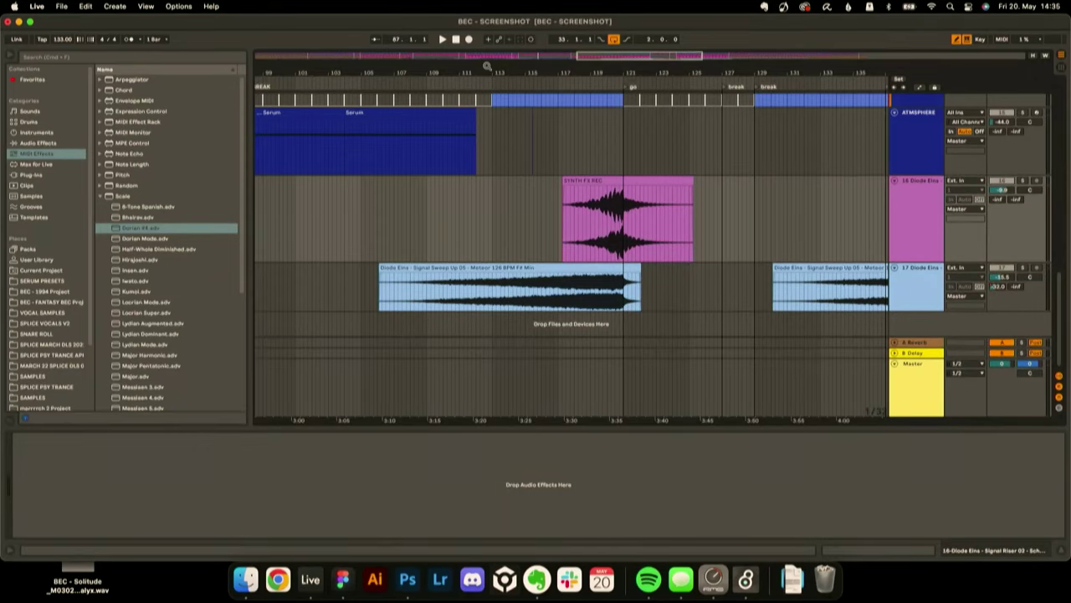
- Play a two-beat loop of the HATS clip at 17.3 with the hats and kick tracks soloed
{"action": "left_click_drag", "start_coordinate": [487, 66], "coordinate": [480, 34]}
{"action": "scroll", "coordinate": [471, 248], "scroll_direction": "left", "scroll_amount": 2}
{"action": "scroll", "coordinate": [471, 249], "scroll_direction": "up", "scroll_amount": 3}
{"action": "scroll", "coordinate": [471, 249], "scroll_direction": "left", "scroll_amount": 5}
{"action": "scroll", "coordinate": [471, 249], "scroll_direction": "up", "scroll_amount": 5}
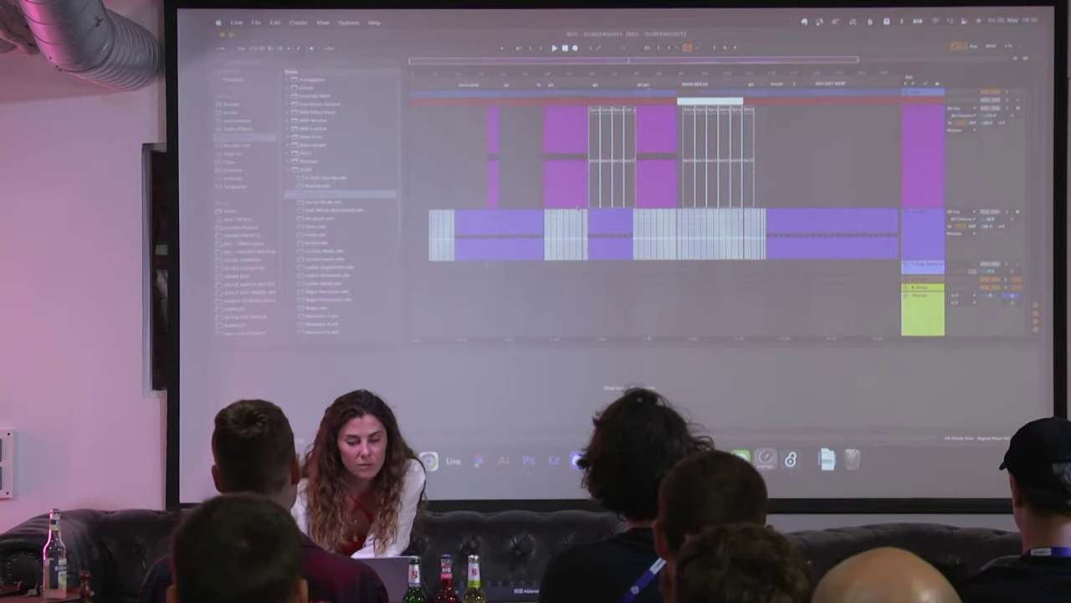
{"action": "left_click_drag", "start_coordinate": [454, 74], "coordinate": [455, 147]}
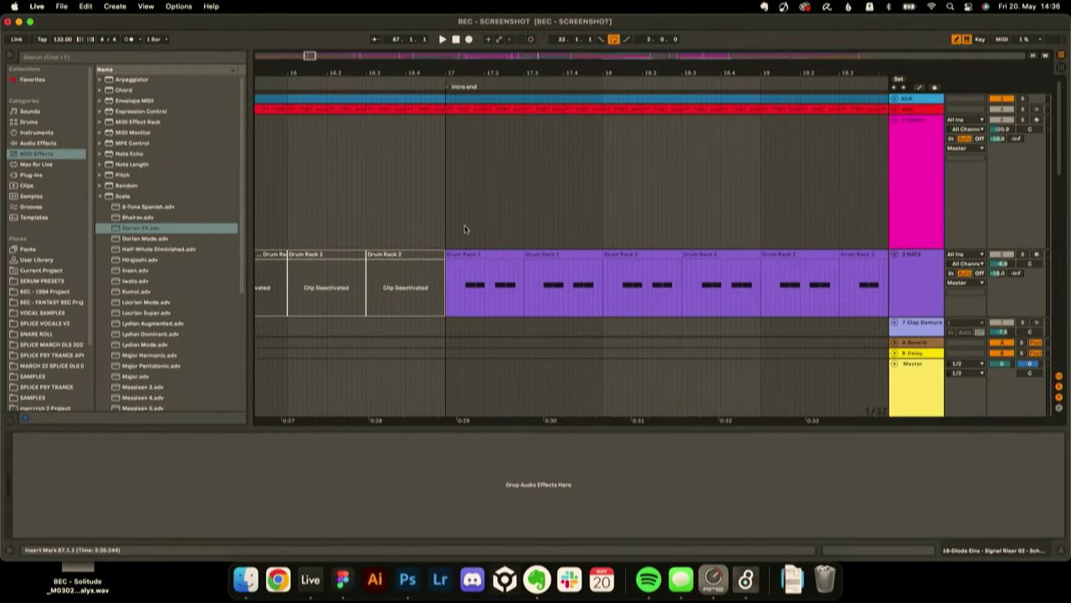
{"action": "left_click", "coordinate": [484, 251]}
{"action": "key", "text": "space"}
{"action": "left_click", "coordinate": [557, 255]}
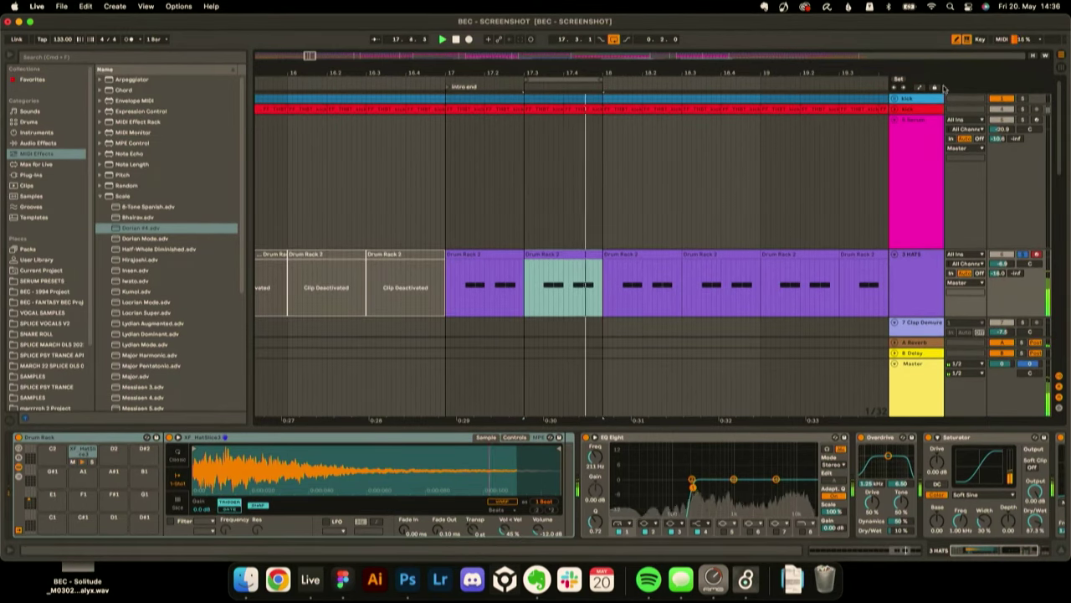
{"action": "left_click", "coordinate": [1022, 99]}
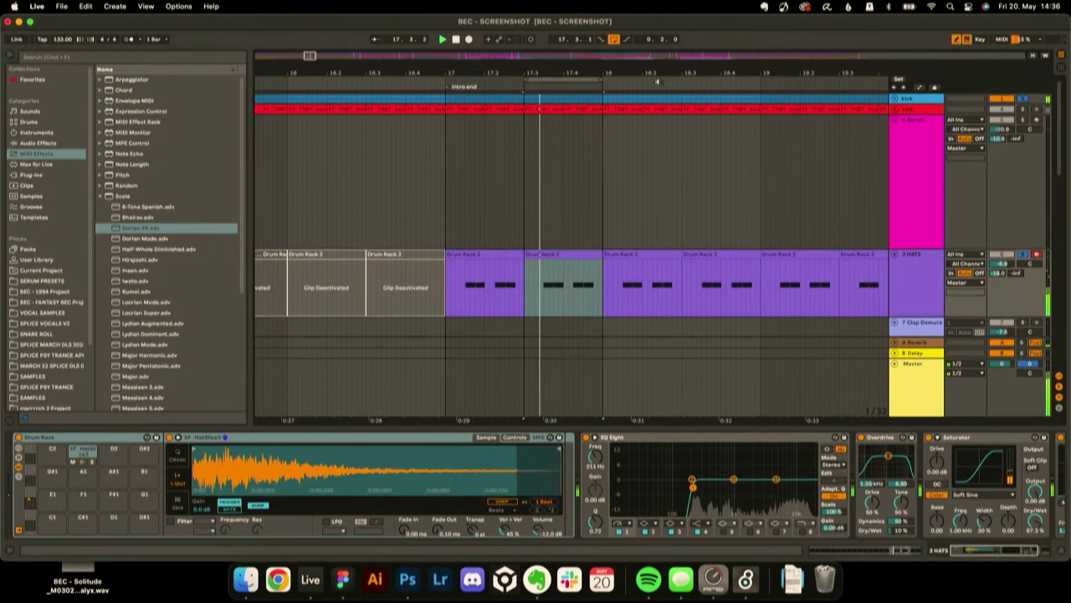
- Play the soloed hats and kick from about bar 25, ahead of the mini break, and stop playback
{"action": "scroll", "coordinate": [689, 177], "scroll_direction": "down", "scroll_amount": 5}
{"action": "scroll", "coordinate": [702, 200], "scroll_direction": "down", "scroll_amount": 3}
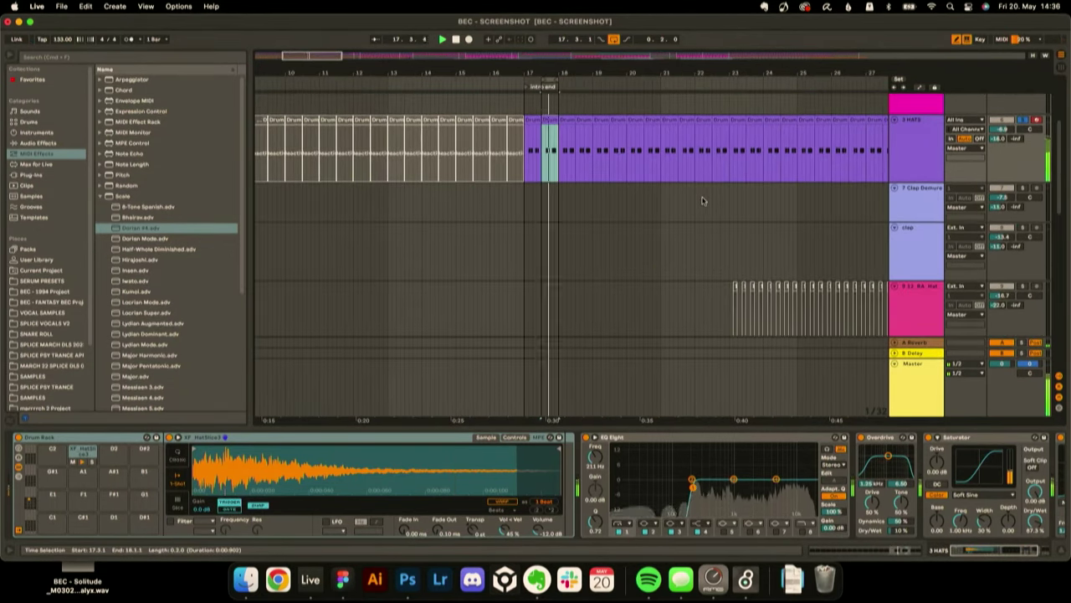
{"action": "scroll", "coordinate": [698, 193], "scroll_direction": "right", "scroll_amount": 5}
{"action": "scroll", "coordinate": [699, 193], "scroll_direction": "down", "scroll_amount": 2}
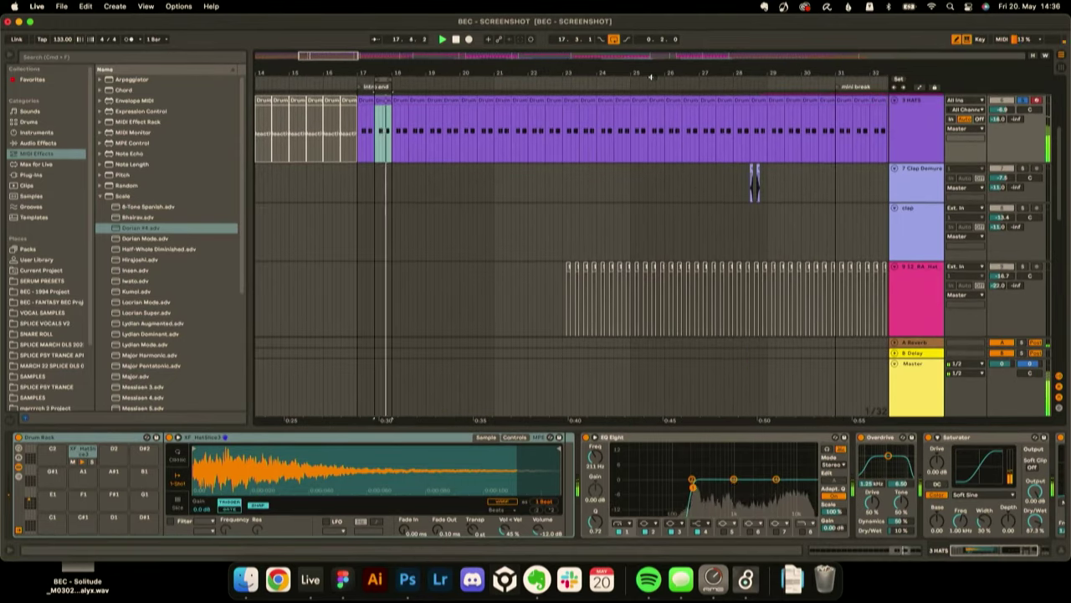
{"action": "left_click", "coordinate": [651, 77]}
{"action": "key", "text": "space"}
- Play the 12_RA_Hat track in solo from the start of the first "go" section at bar 33
{"action": "left_click_drag", "start_coordinate": [657, 74], "coordinate": [522, 74]}
{"action": "scroll", "coordinate": [521, 75], "scroll_direction": "down", "scroll_amount": 5}
{"action": "scroll", "coordinate": [520, 76], "scroll_direction": "right", "scroll_amount": 2}
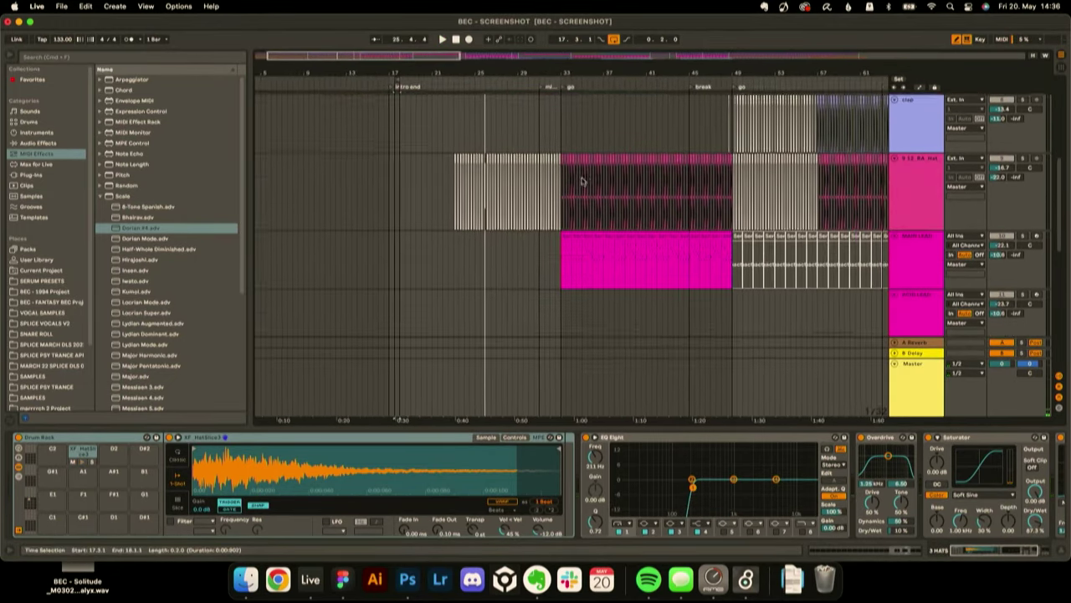
{"action": "left_click", "coordinate": [572, 75]}
{"action": "left_click_drag", "start_coordinate": [570, 75], "coordinate": [569, 125]}
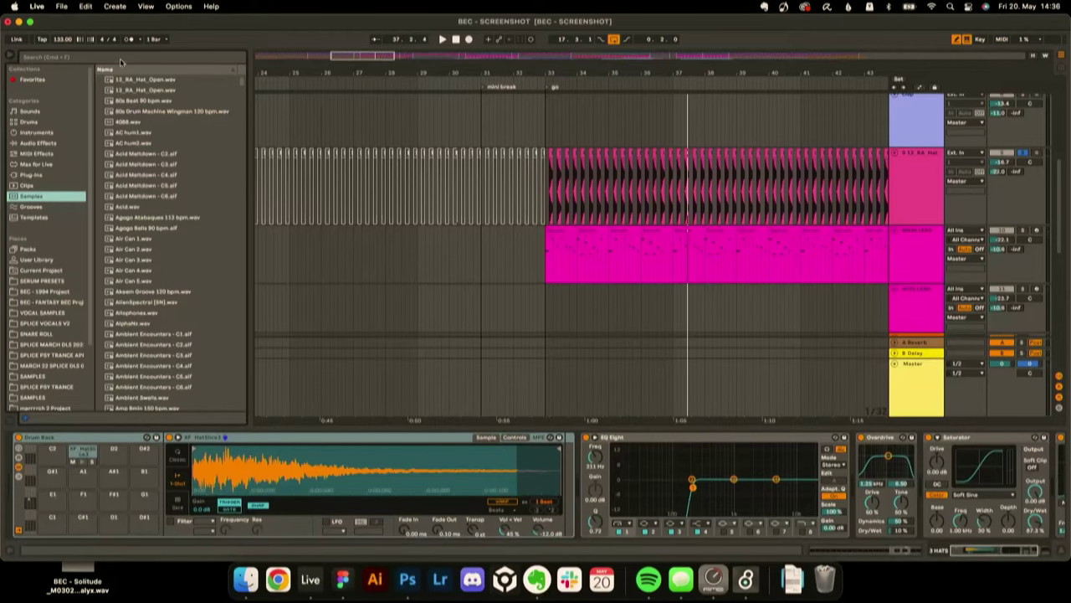
- Search the samples for "hat", preview 12_RA_Hat_Open.wav and examine the matching hat clips around bar 33
{"action": "left_click", "coordinate": [119, 59]}
{"action": "type", "text": "hat"}
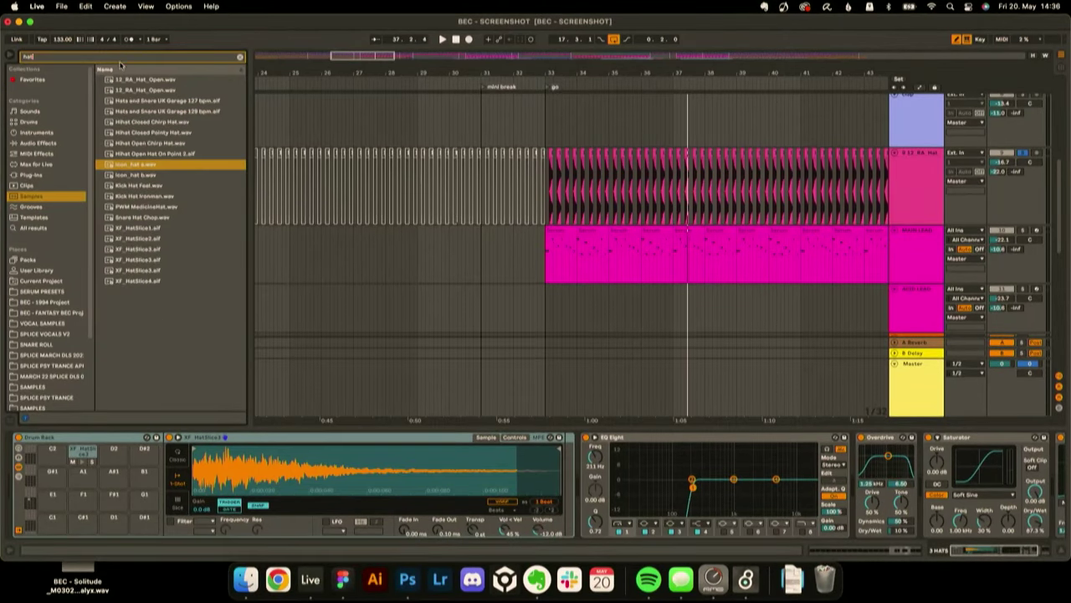
{"action": "left_click", "coordinate": [142, 99]}
{"action": "key", "text": "Down"}
{"action": "key", "text": "Up"}
{"action": "key", "text": "Up"}
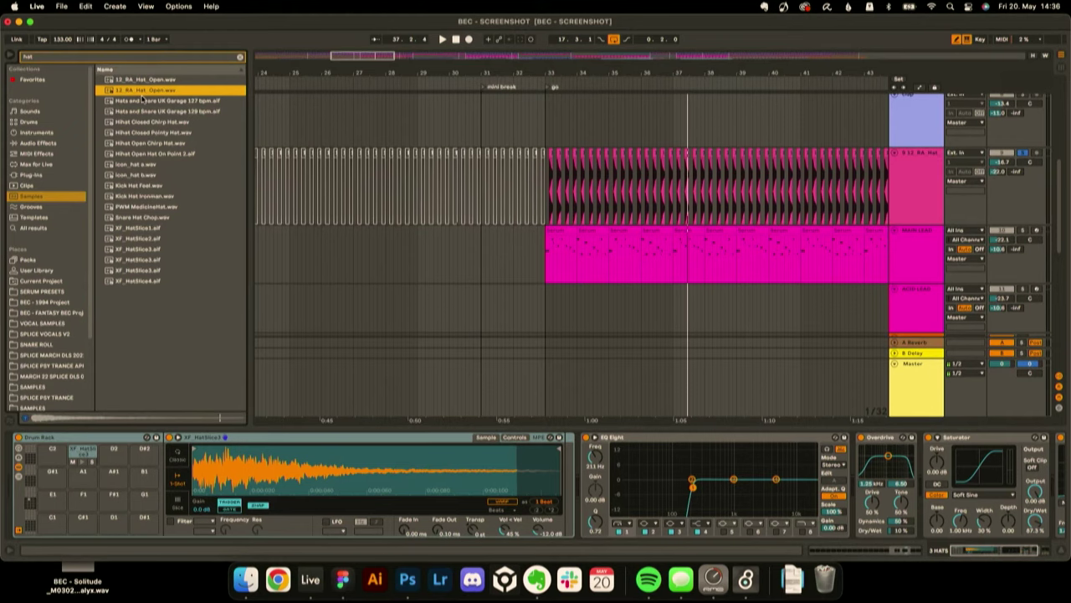
{"action": "mouse_move", "coordinate": [569, 69]}
{"action": "left_mouse_down"}
{"action": "mouse_move", "coordinate": [570, 151]}
{"action": "mouse_move", "coordinate": [572, 68]}
{"action": "left_mouse_up"}
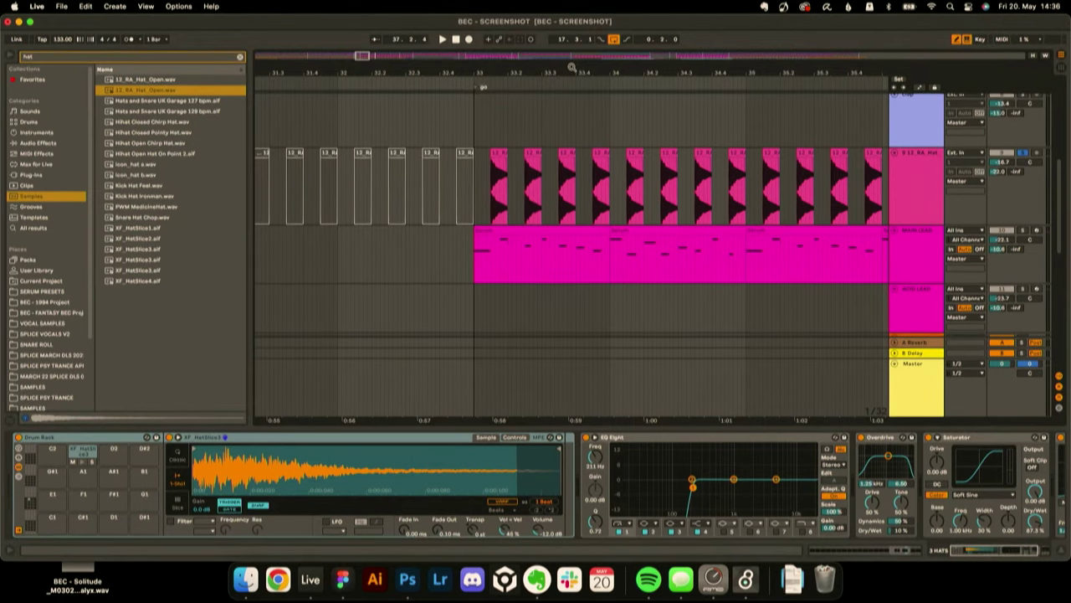
- Examine the track layout across the whole arrangement, from the leads, claps and hats to the atmospheres and risers
{"action": "left_click_drag", "start_coordinate": [571, 73], "coordinate": [453, 68]}
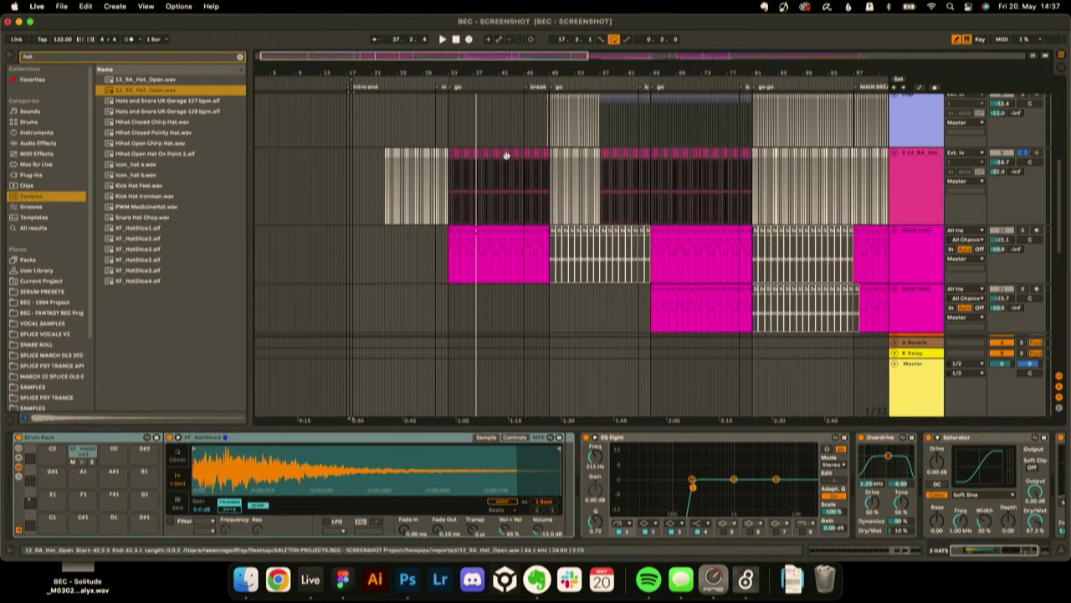
{"action": "scroll", "coordinate": [500, 153], "scroll_direction": "up", "scroll_amount": 5}
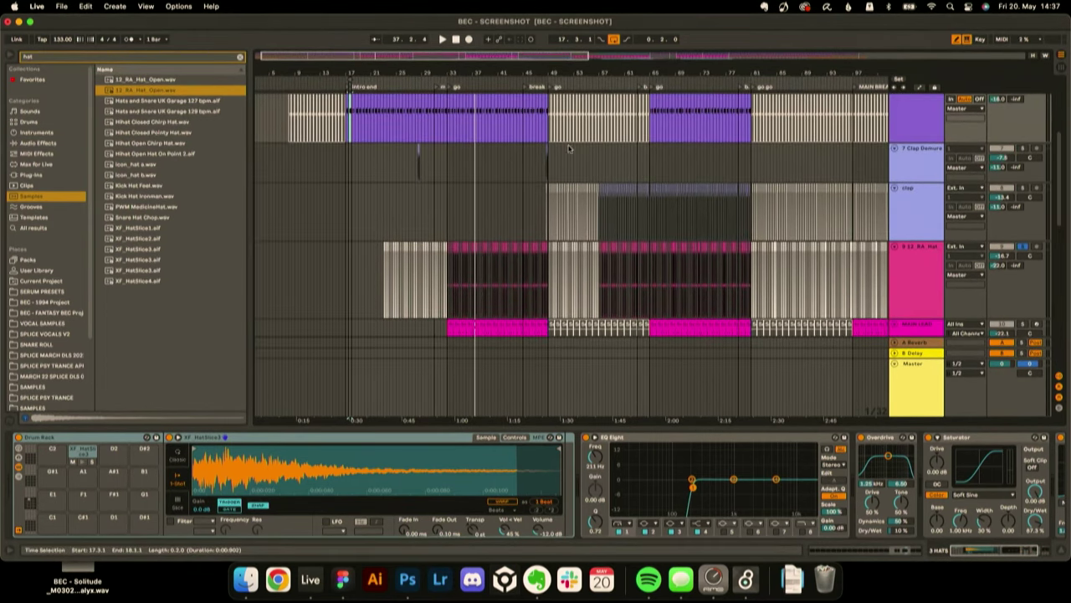
{"action": "scroll", "coordinate": [569, 148], "scroll_direction": "down", "scroll_amount": 4}
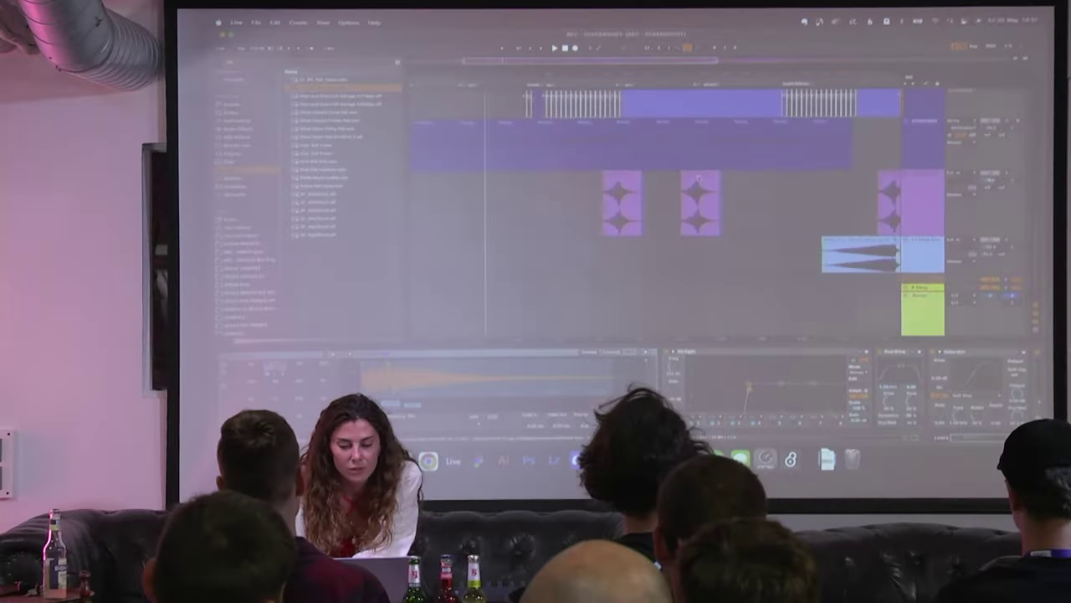
{"action": "scroll", "coordinate": [699, 178], "scroll_direction": "down", "scroll_amount": 1}
{"action": "scroll", "coordinate": [699, 178], "scroll_direction": "left", "scroll_amount": 2}
{"action": "scroll", "coordinate": [699, 178], "scroll_direction": "up", "scroll_amount": 2}
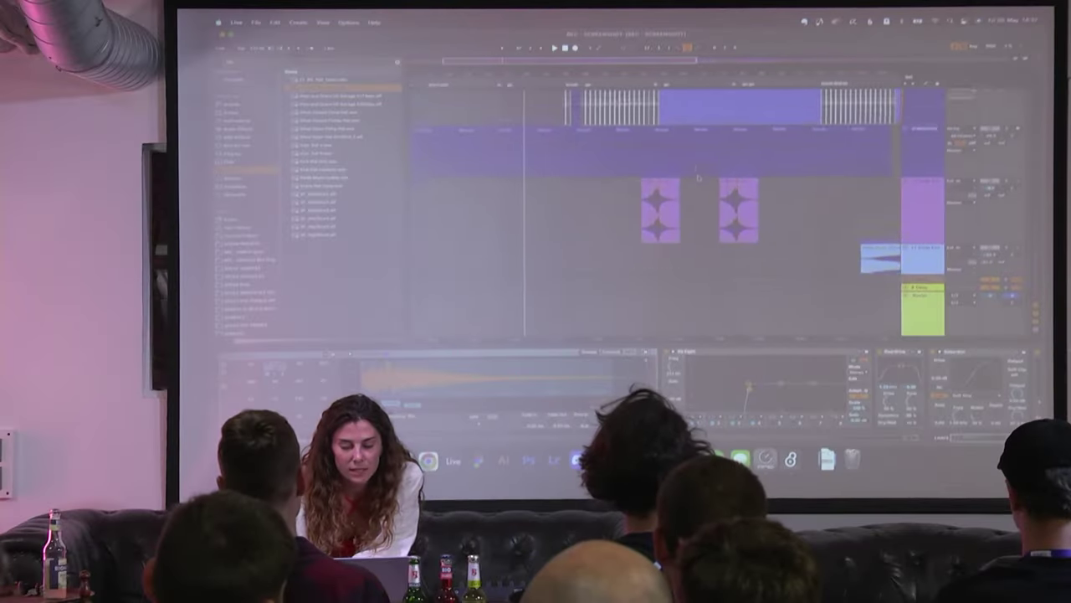
{"action": "key", "text": "w"}
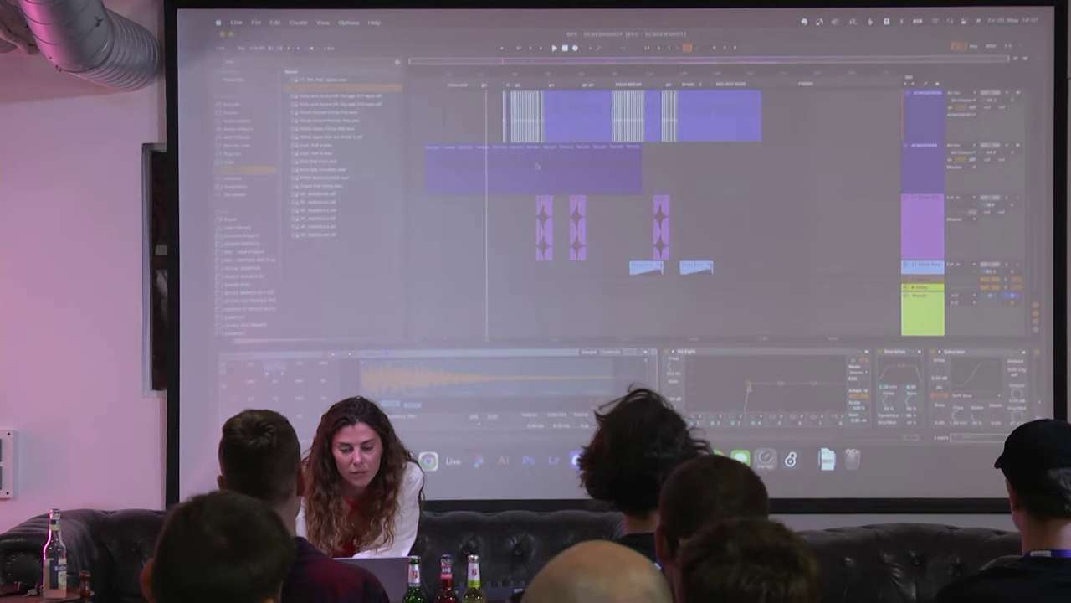
{"action": "scroll", "coordinate": [537, 165], "scroll_direction": "up", "scroll_amount": 8}
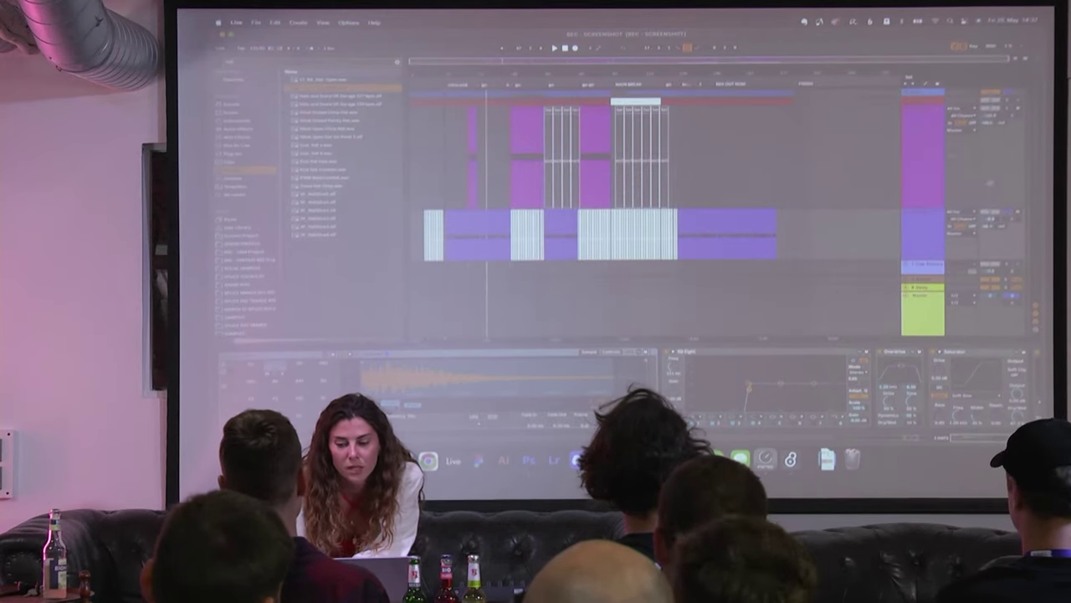
{"action": "scroll", "coordinate": [642, 221], "scroll_direction": "down", "scroll_amount": 5}
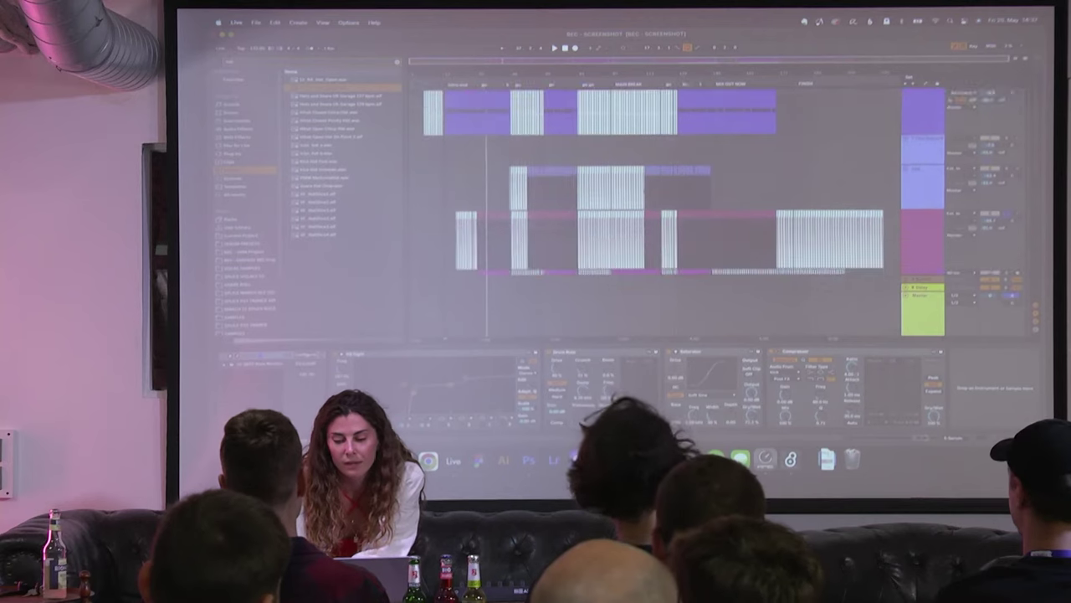
{"action": "scroll", "coordinate": [670, 201], "scroll_direction": "down", "scroll_amount": 3}
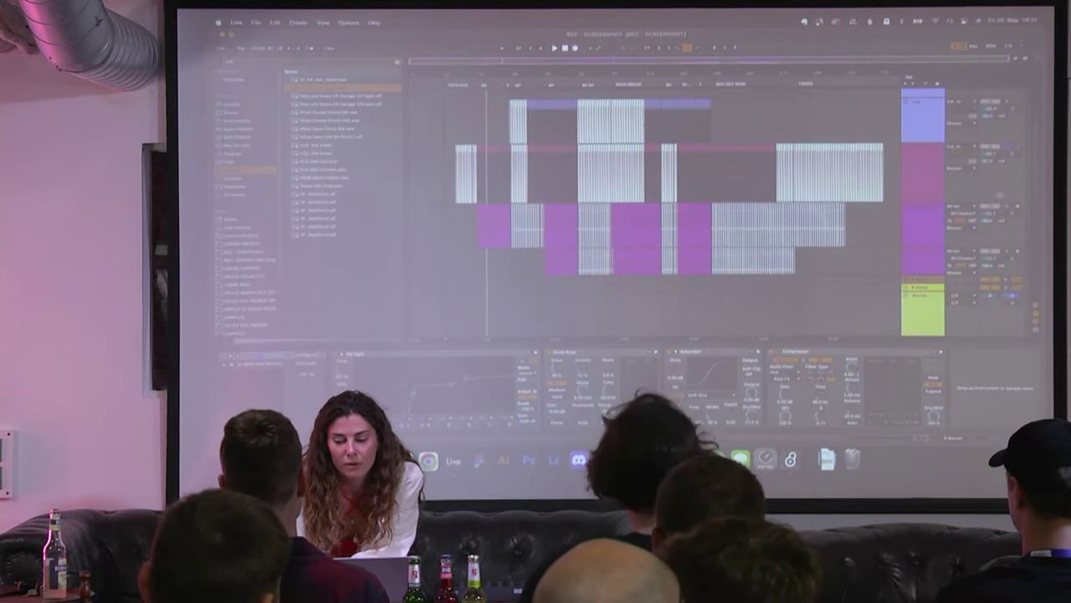
{"action": "left_click_drag", "start_coordinate": [1000, 201], "coordinate": [1000, 173]}
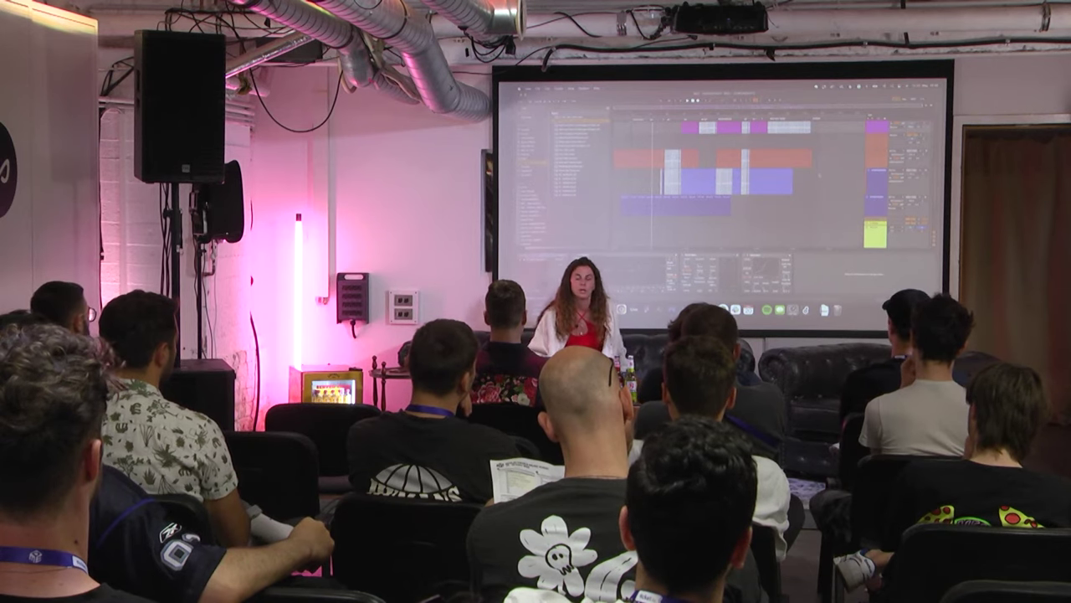
- Show the automation lanes and examine the Master track's EQ Eight frequency automation across the full arrangement
{"action": "scroll", "coordinate": [631, 180], "scroll_direction": "up", "scroll_amount": 1}
{"action": "scroll", "coordinate": [632, 180], "scroll_direction": "up", "scroll_amount": 4}
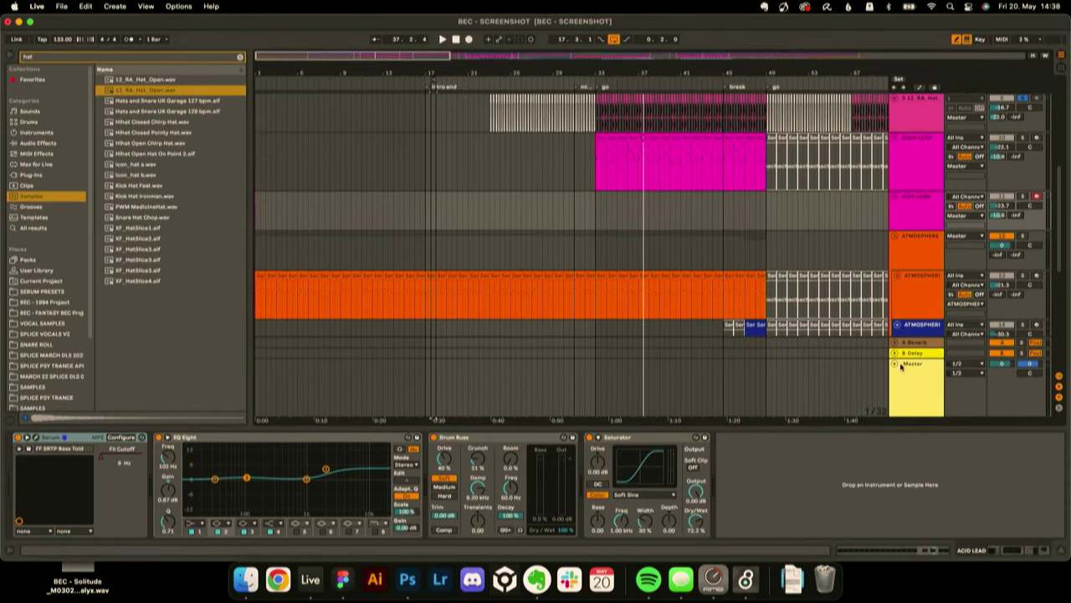
{"action": "left_click", "coordinate": [910, 375]}
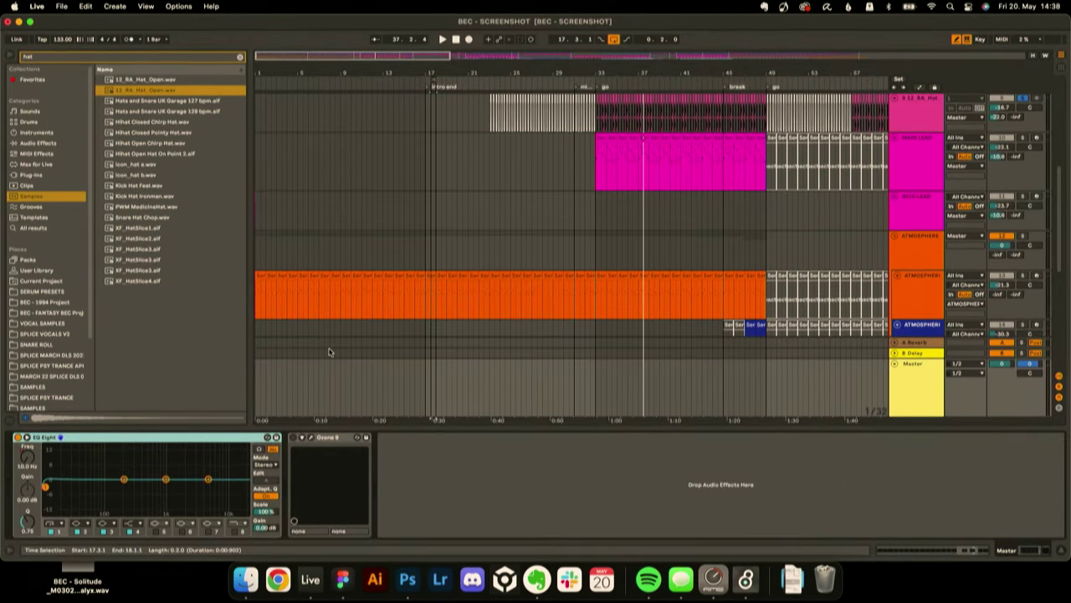
{"action": "scroll", "coordinate": [420, 310], "scroll_direction": "down", "scroll_amount": 3}
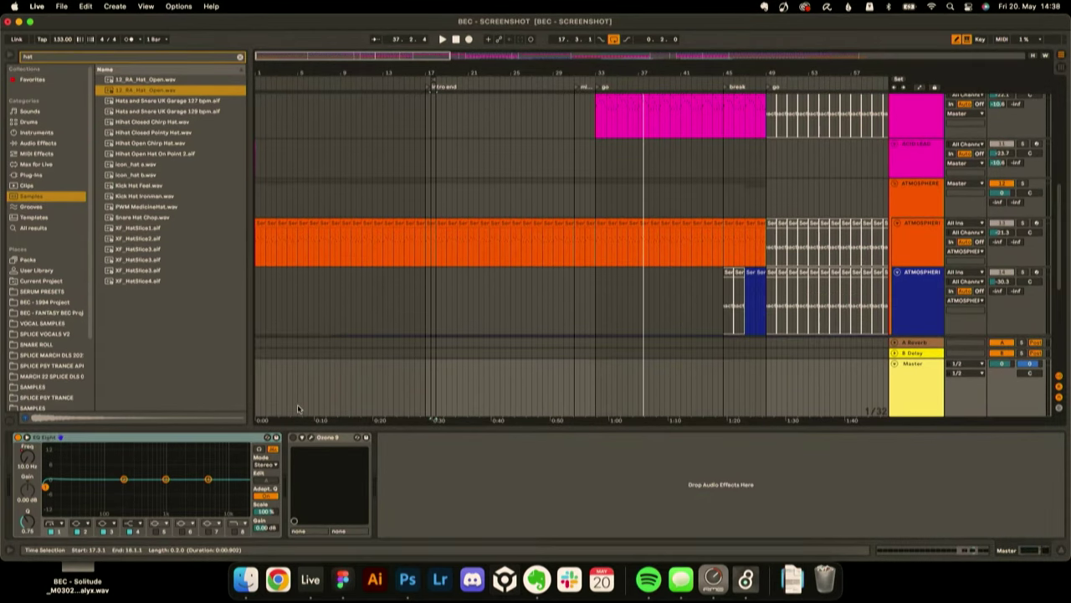
{"action": "left_click", "coordinate": [24, 458]}
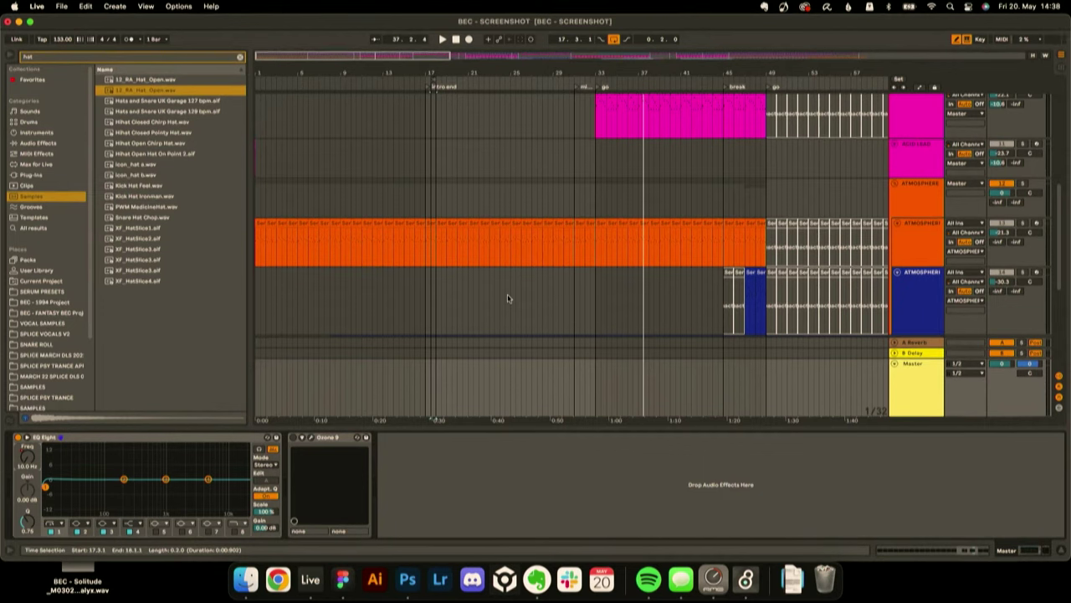
{"action": "left_click", "coordinate": [918, 87]}
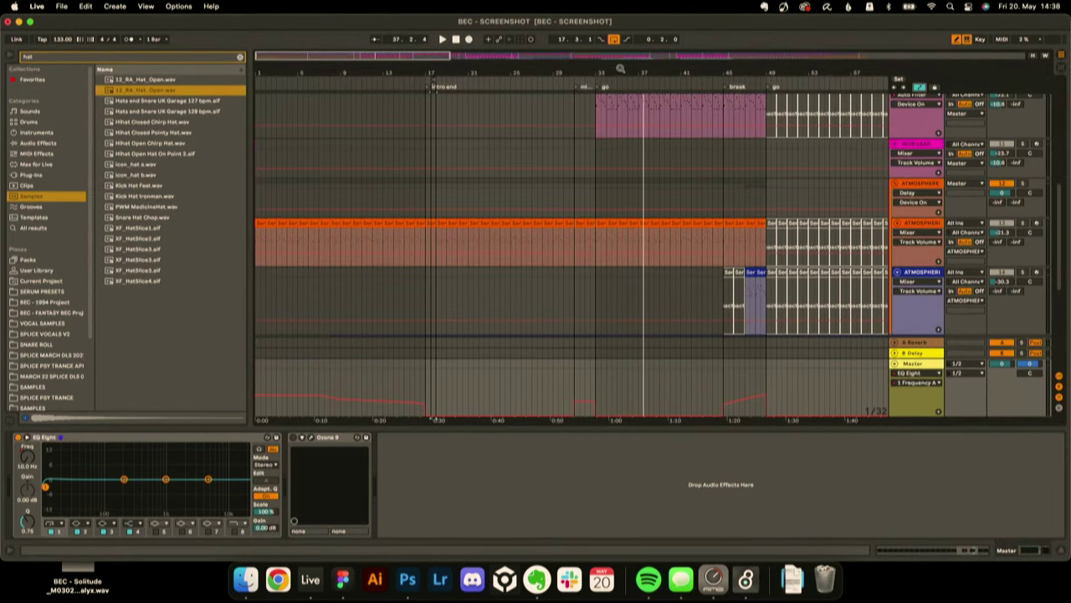
{"action": "left_click_drag", "start_coordinate": [602, 74], "coordinate": [602, 25]}
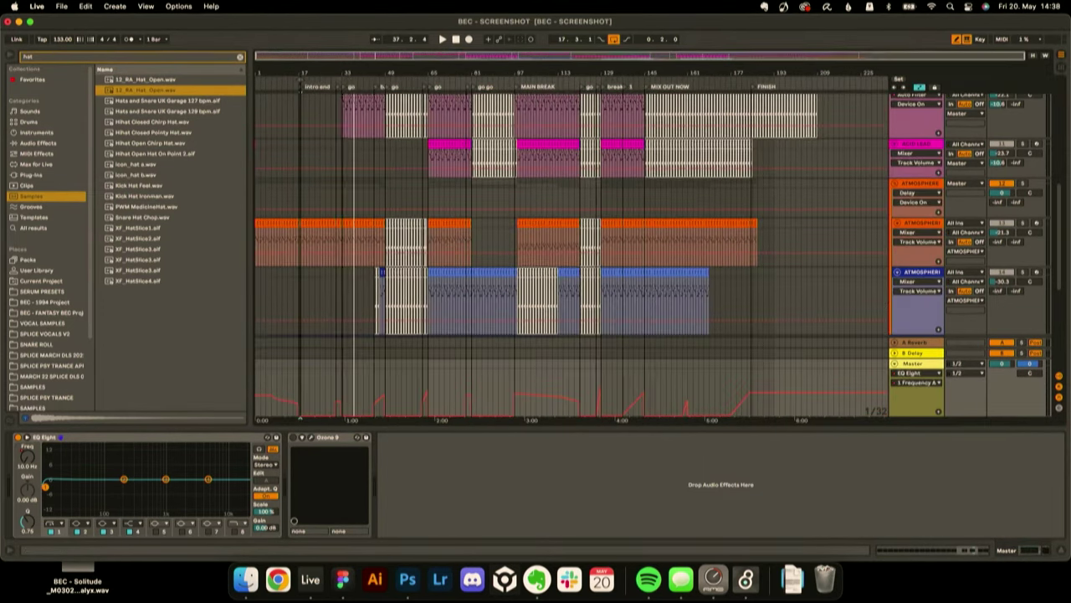
{"action": "left_click", "coordinate": [917, 366]}
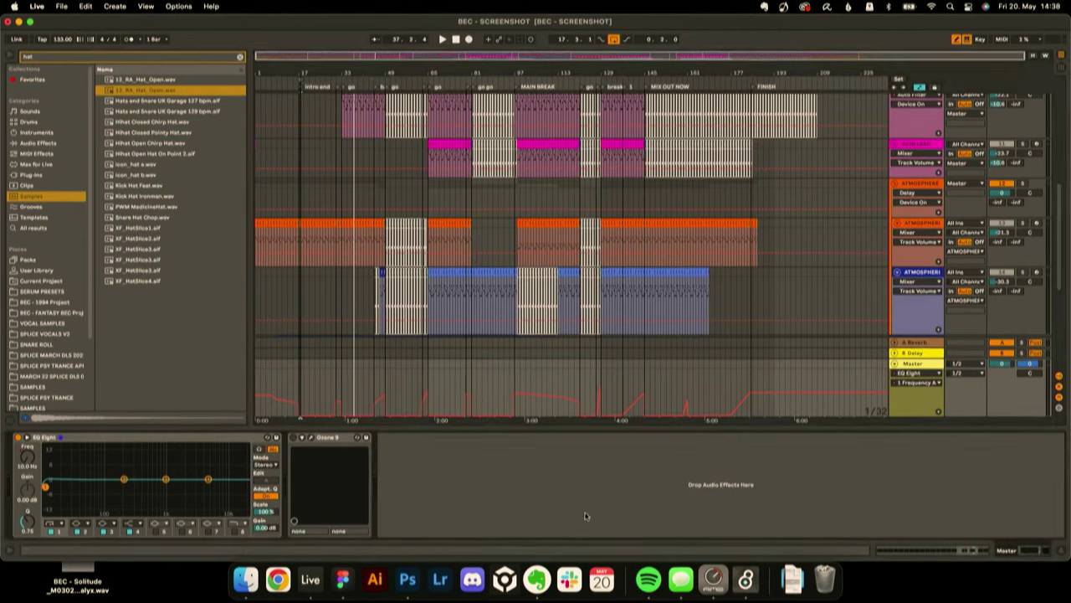
{"action": "left_click", "coordinate": [500, 414]}
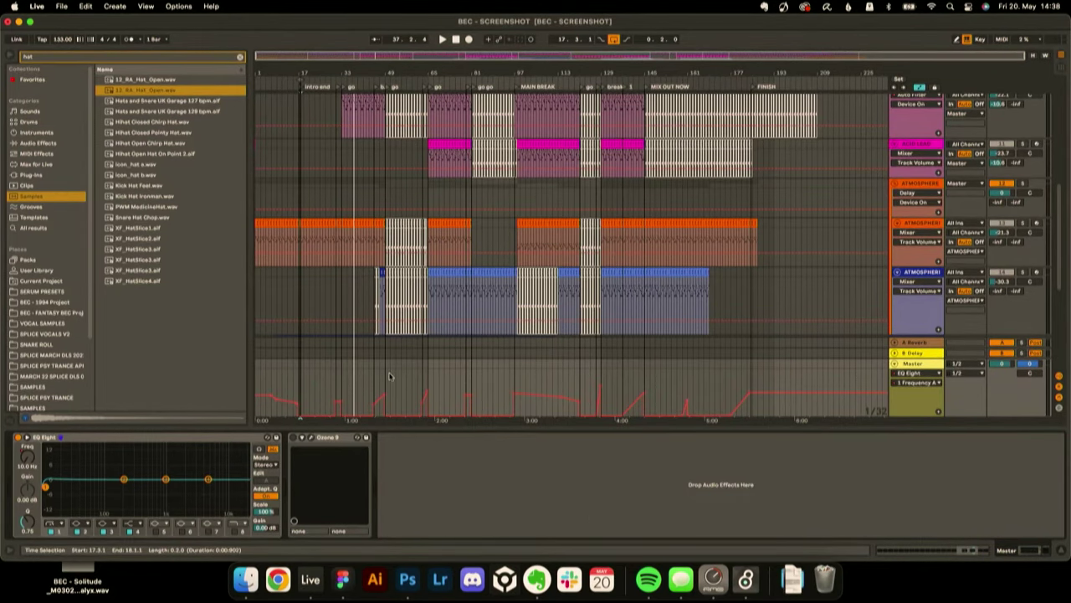
- Play the filtered intro from bar 1, then from about bar 8 and about bar 16, leading into the intro end
{"action": "scroll", "coordinate": [346, 374], "scroll_direction": "up", "scroll_amount": 1}
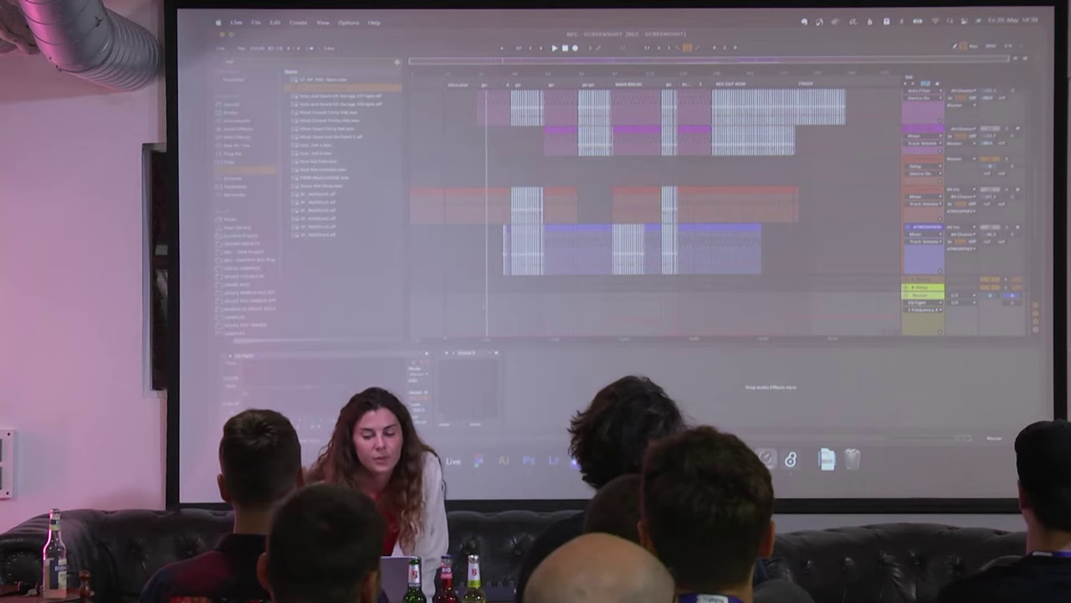
{"action": "scroll", "coordinate": [488, 277], "scroll_direction": "up", "scroll_amount": 5}
{"action": "scroll", "coordinate": [489, 277], "scroll_direction": "left", "scroll_amount": 2}
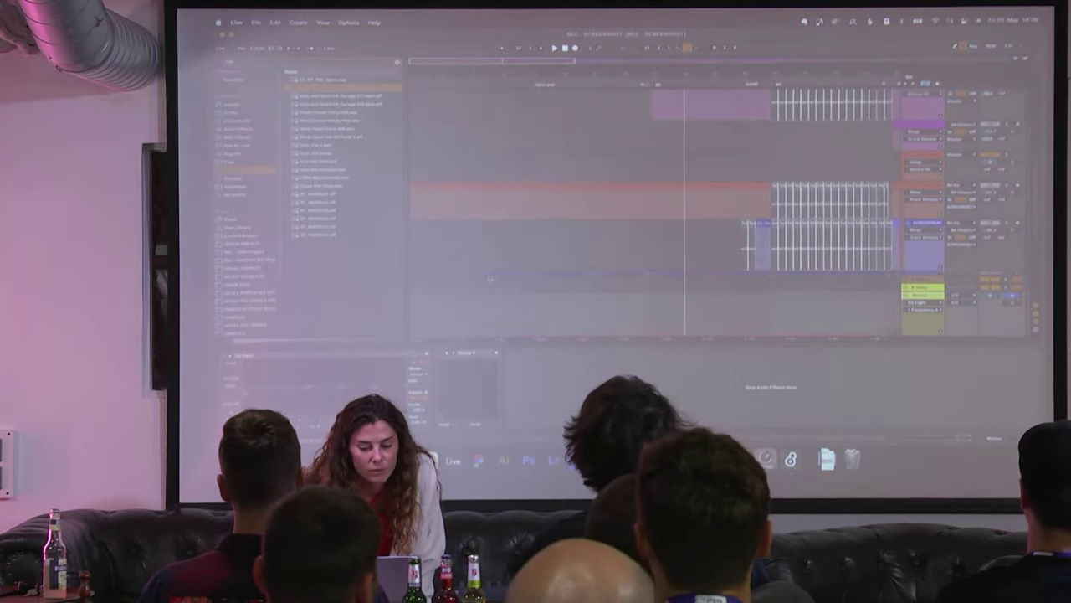
{"action": "scroll", "coordinate": [489, 278], "scroll_direction": "down", "scroll_amount": 2}
{"action": "scroll", "coordinate": [489, 278], "scroll_direction": "down", "scroll_amount": 1}
{"action": "left_click", "coordinate": [412, 299]}
{"action": "key", "text": "space"}
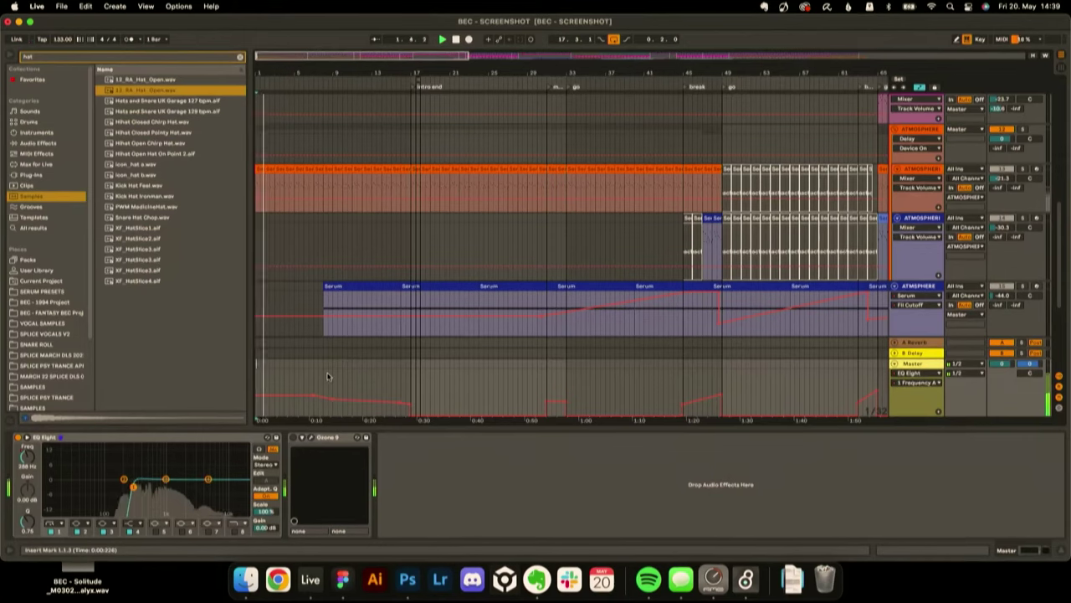
{"action": "left_click", "coordinate": [328, 376]}
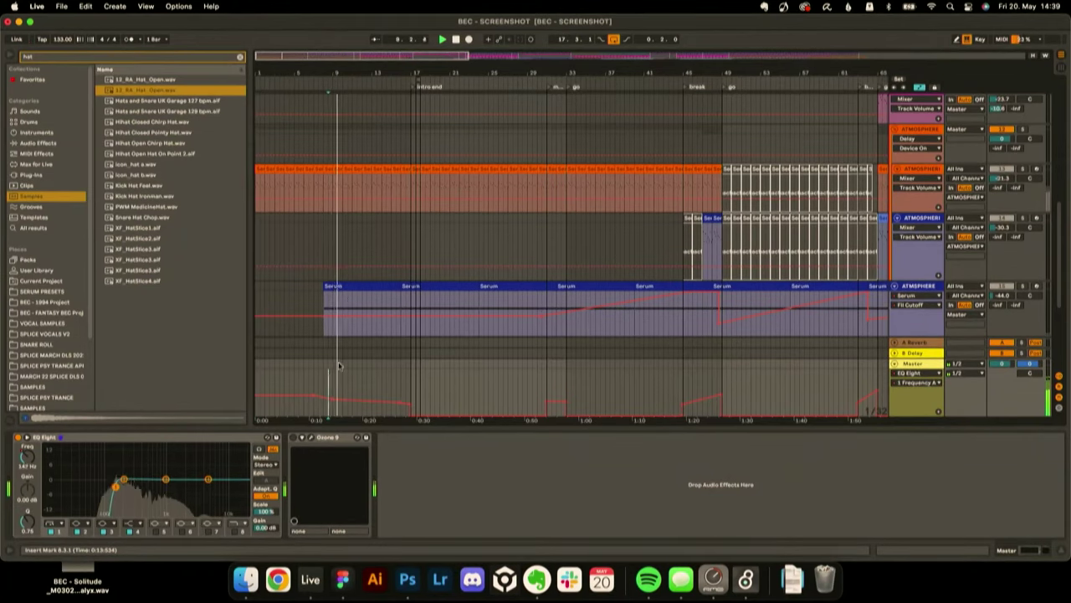
{"action": "left_click", "coordinate": [920, 333]}
{"action": "left_click", "coordinate": [404, 334]}
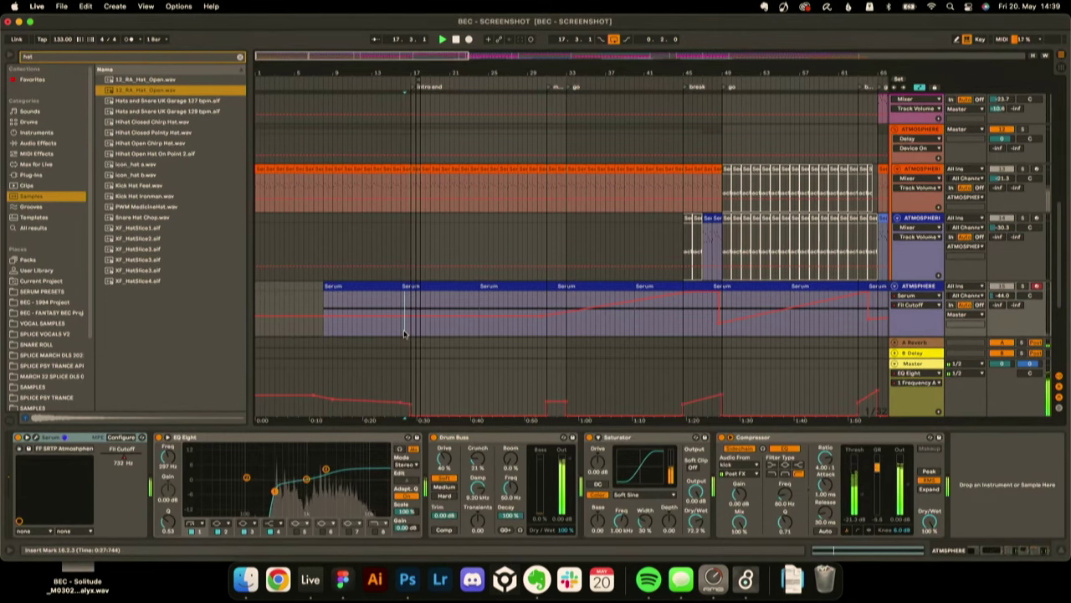
- Play from about bar 27 through the mini break to hear the master filter automation
{"action": "left_click_drag", "start_coordinate": [512, 70], "coordinate": [512, 25]}
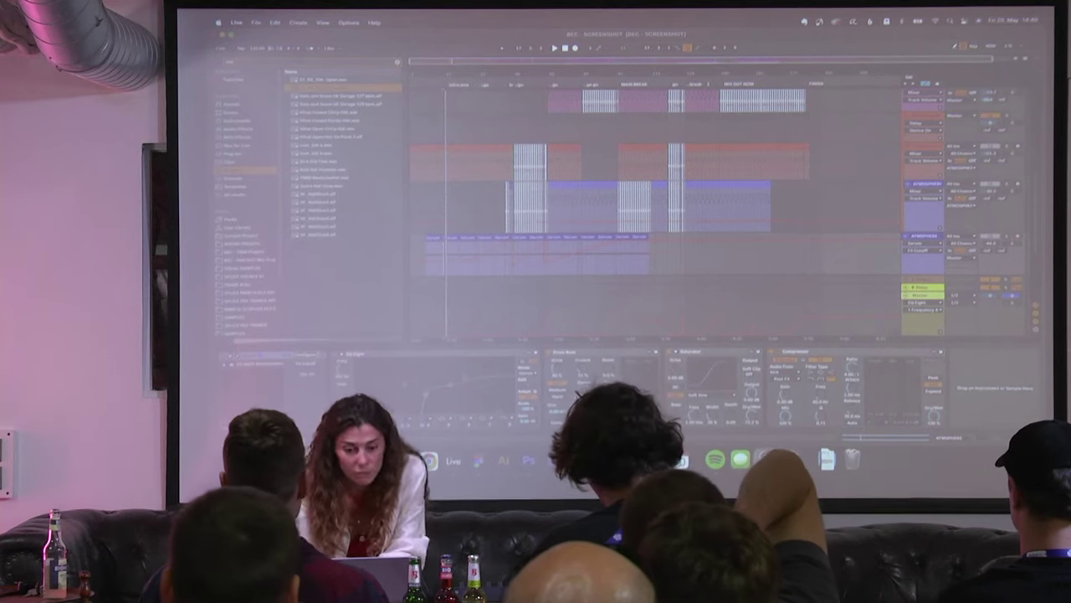
{"action": "scroll", "coordinate": [471, 203], "scroll_direction": "up", "scroll_amount": 3}
{"action": "scroll", "coordinate": [471, 203], "scroll_direction": "up", "scroll_amount": 6}
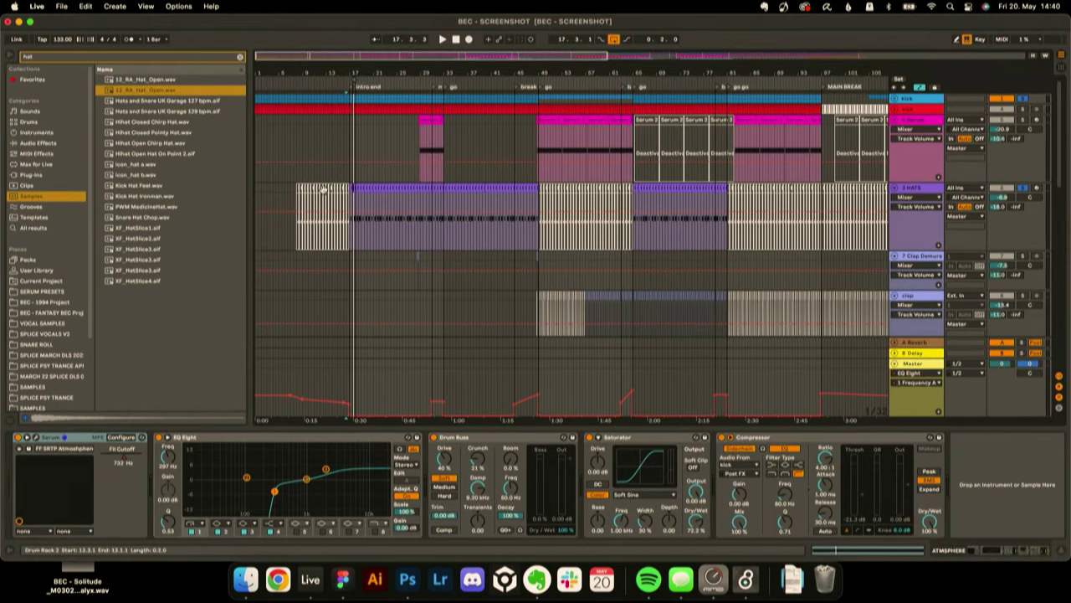
{"action": "left_click", "coordinate": [410, 209]}
{"action": "key", "text": "space"}
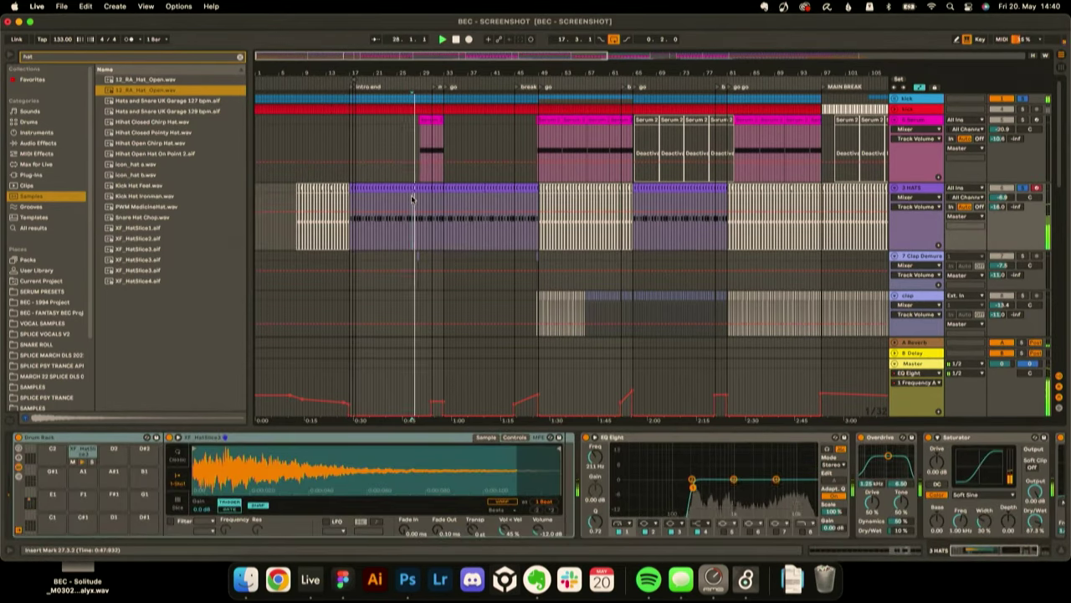
{"action": "left_click_drag", "start_coordinate": [431, 68], "coordinate": [427, 150]}
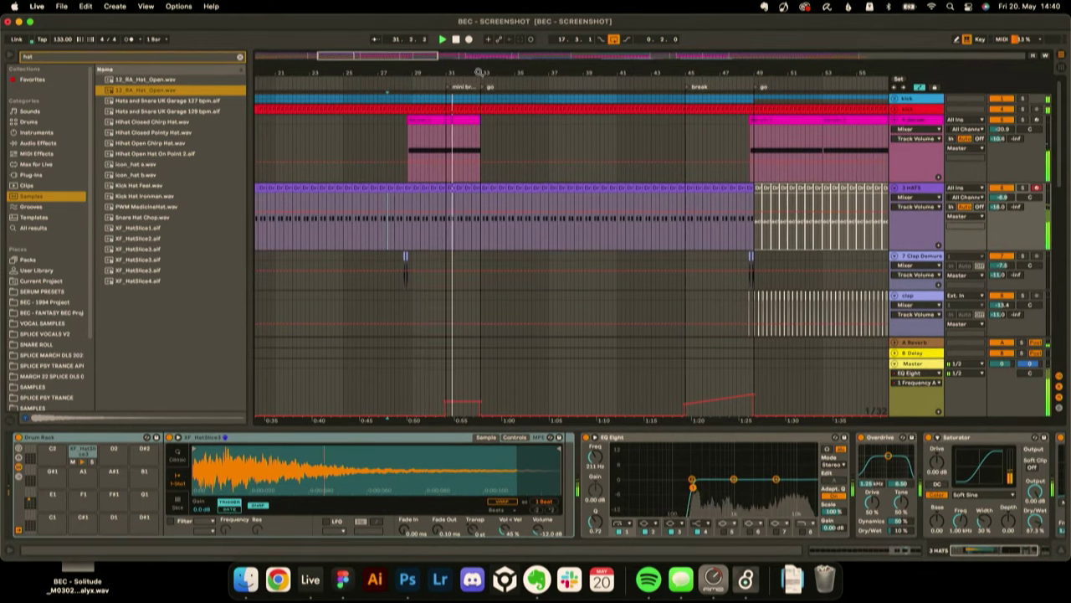
{"action": "left_click_drag", "start_coordinate": [470, 64], "coordinate": [467, 16]}
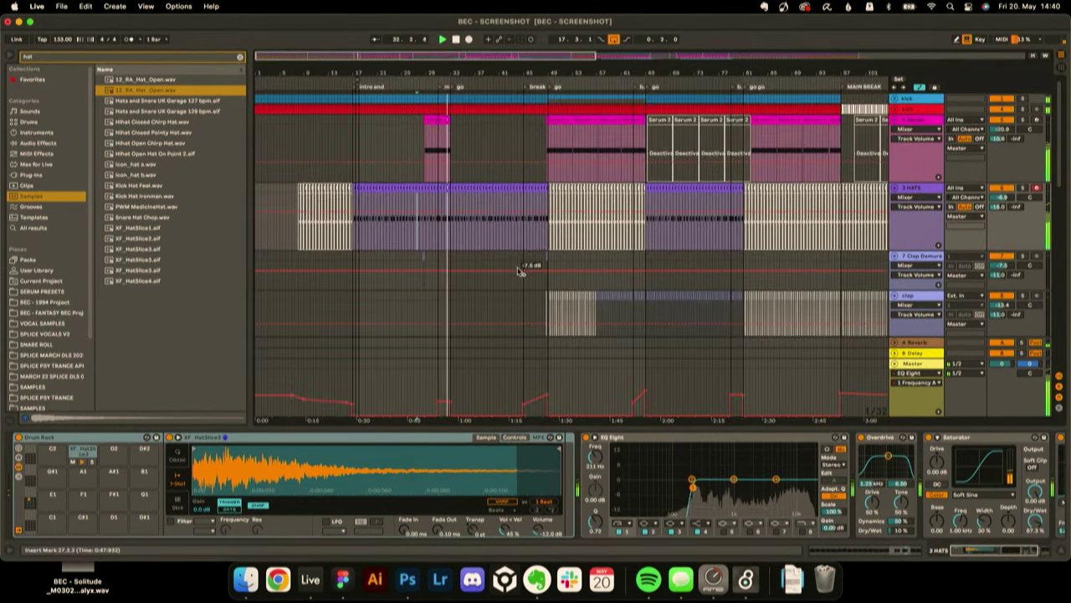
- Play from about bar 44 through the break into the "go" section at bar 49
{"action": "scroll", "coordinate": [526, 297], "scroll_direction": "down", "scroll_amount": 10}
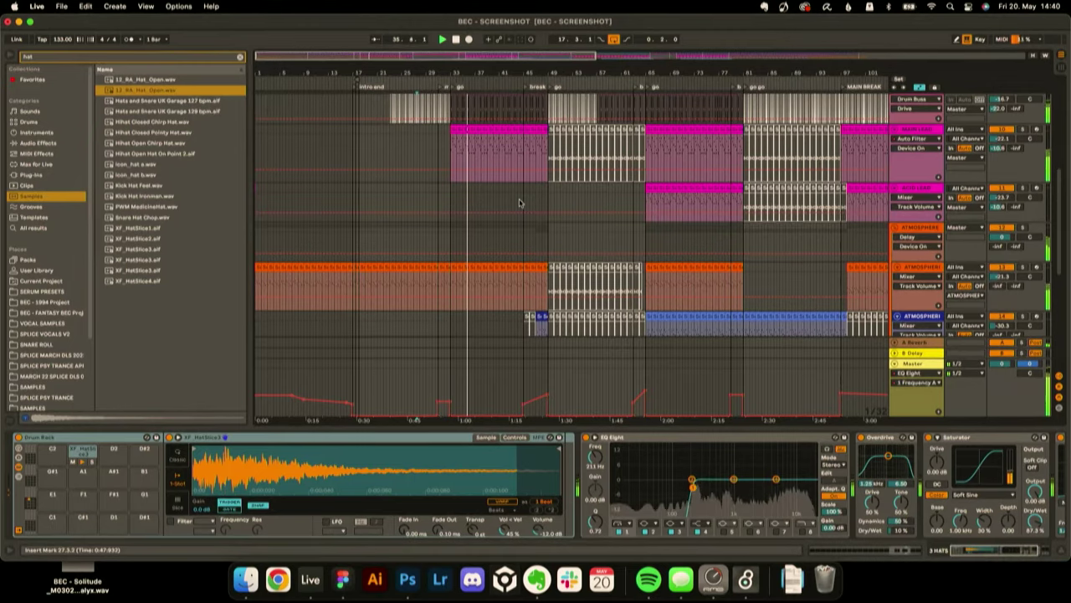
{"action": "left_click", "coordinate": [519, 202]}
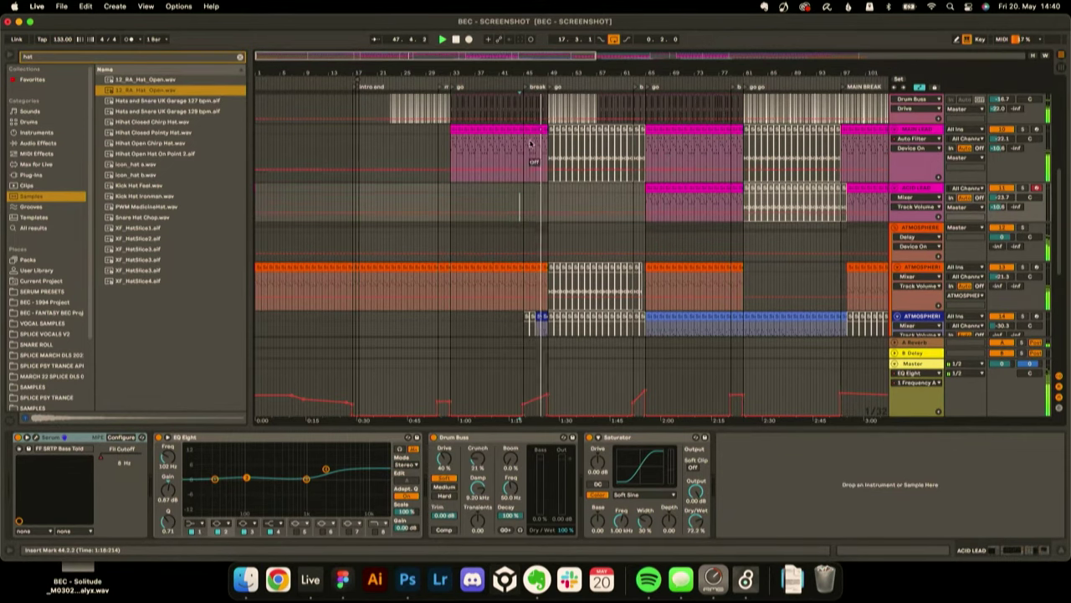
{"action": "left_click_drag", "start_coordinate": [558, 75], "coordinate": [617, 227]}
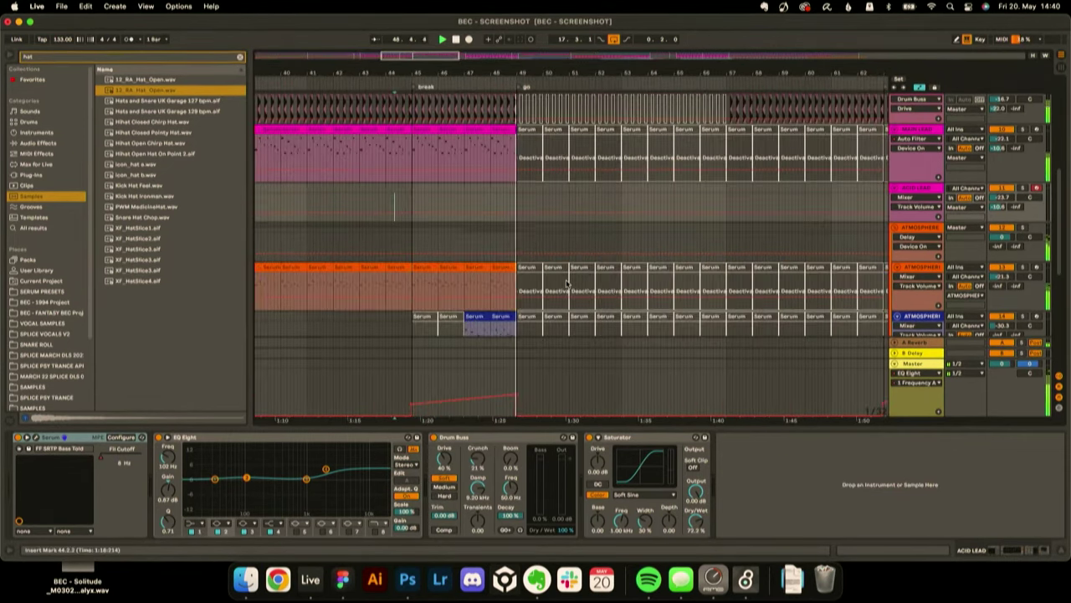
- Examine the ATMSPHERE track's Serum Fil Cutoff automation around the break and show that track's devices
{"action": "scroll", "coordinate": [616, 227], "scroll_direction": "down", "scroll_amount": 5}
{"action": "scroll", "coordinate": [616, 227], "scroll_direction": "down", "scroll_amount": 3}
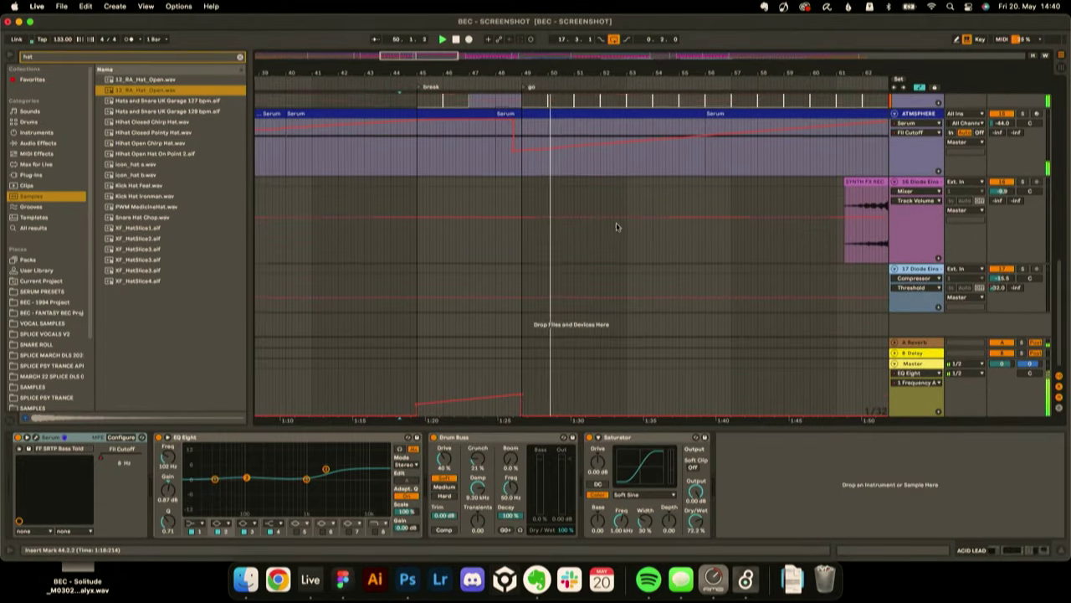
{"action": "scroll", "coordinate": [617, 227], "scroll_direction": "up", "scroll_amount": 3}
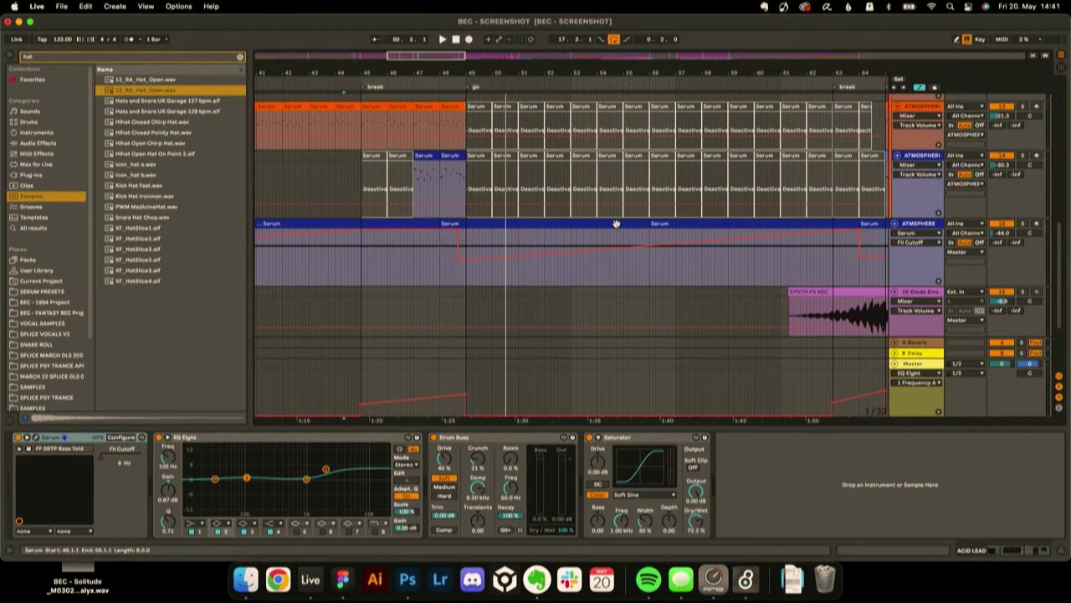
{"action": "left_click", "coordinate": [922, 223]}
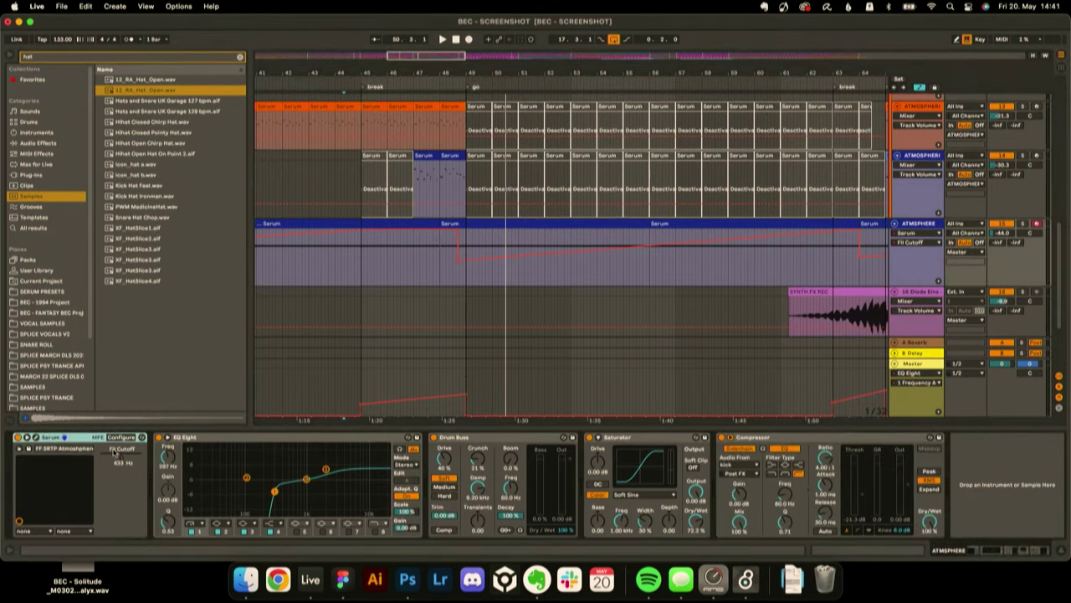
- Open the Serum instrument on the ATMSPHERE track and audition the soloed track from the break at bar 45
{"action": "left_click", "coordinate": [35, 439]}
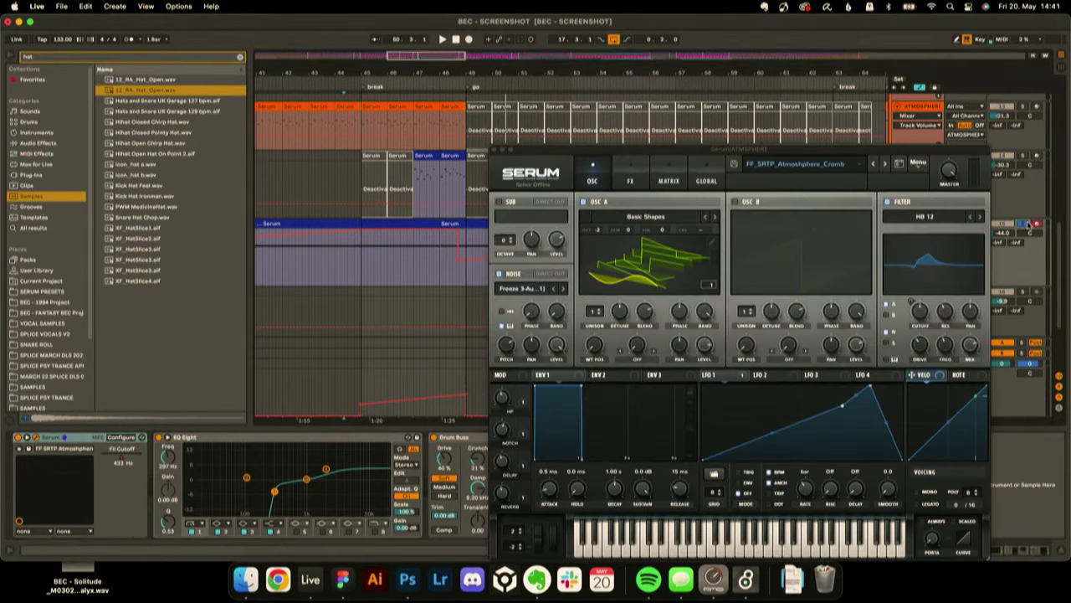
{"action": "key", "text": "space"}
{"action": "left_click_drag", "start_coordinate": [617, 154], "coordinate": [585, 413]}
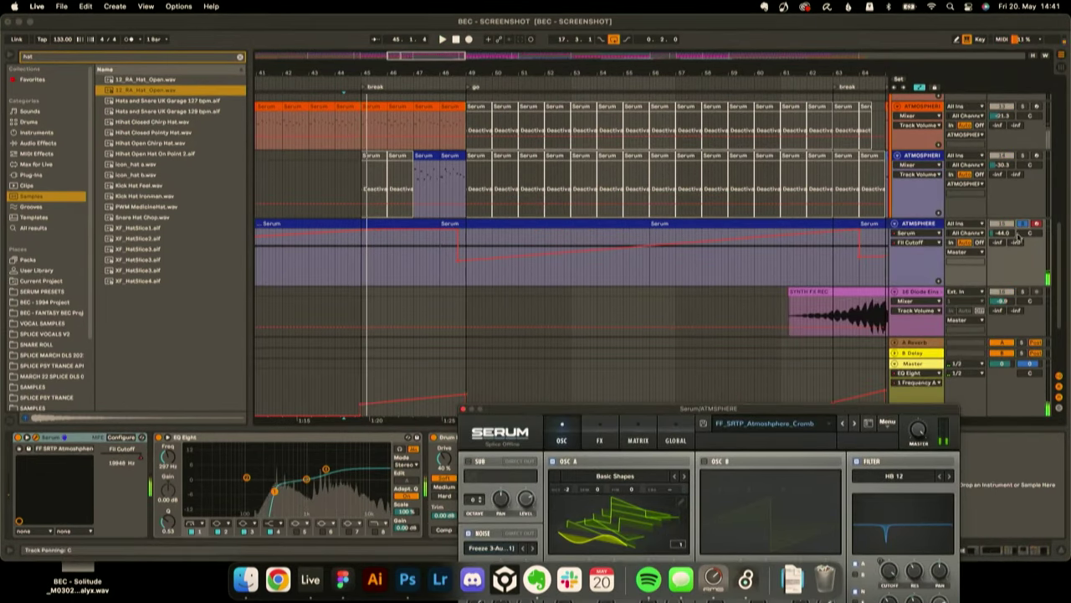
- Solo the Serum bass track above the hats and audition its clips, then hear the lead-in from around bar 46
{"action": "scroll", "coordinate": [775, 300], "scroll_direction": "up", "scroll_amount": 3}
{"action": "scroll", "coordinate": [775, 304], "scroll_direction": "up", "scroll_amount": 3}
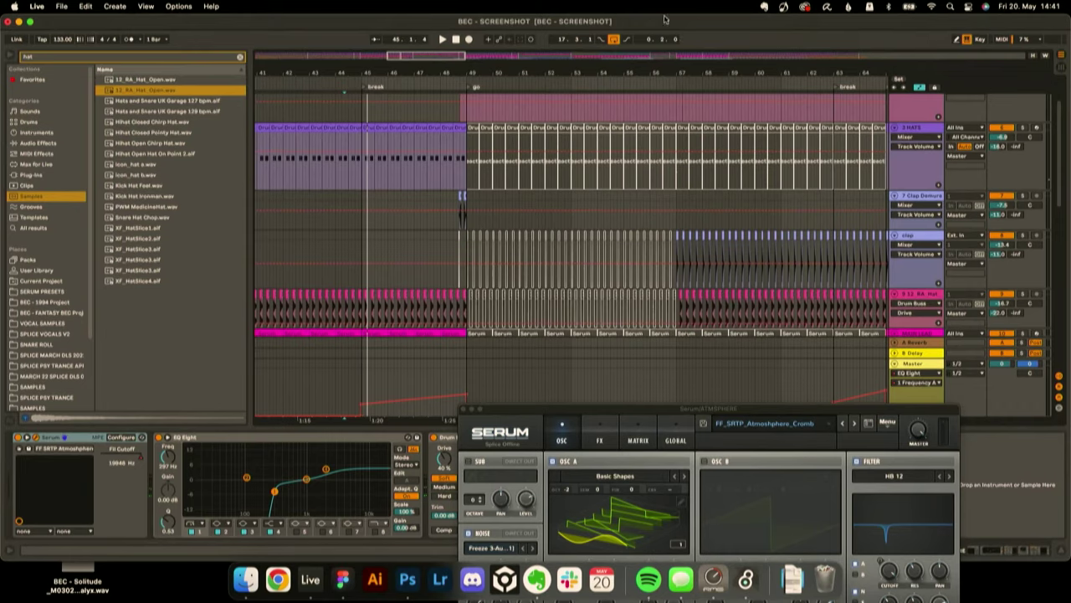
{"action": "scroll", "coordinate": [619, 138], "scroll_direction": "up", "scroll_amount": 2}
{"action": "left_click", "coordinate": [1025, 121]}
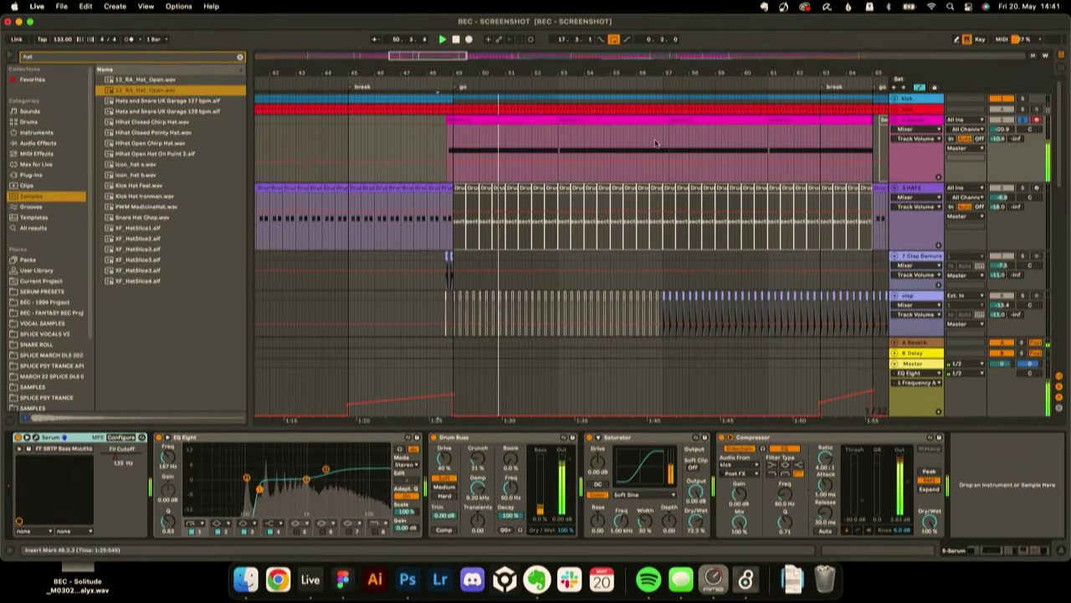
{"action": "left_click", "coordinate": [512, 117]}
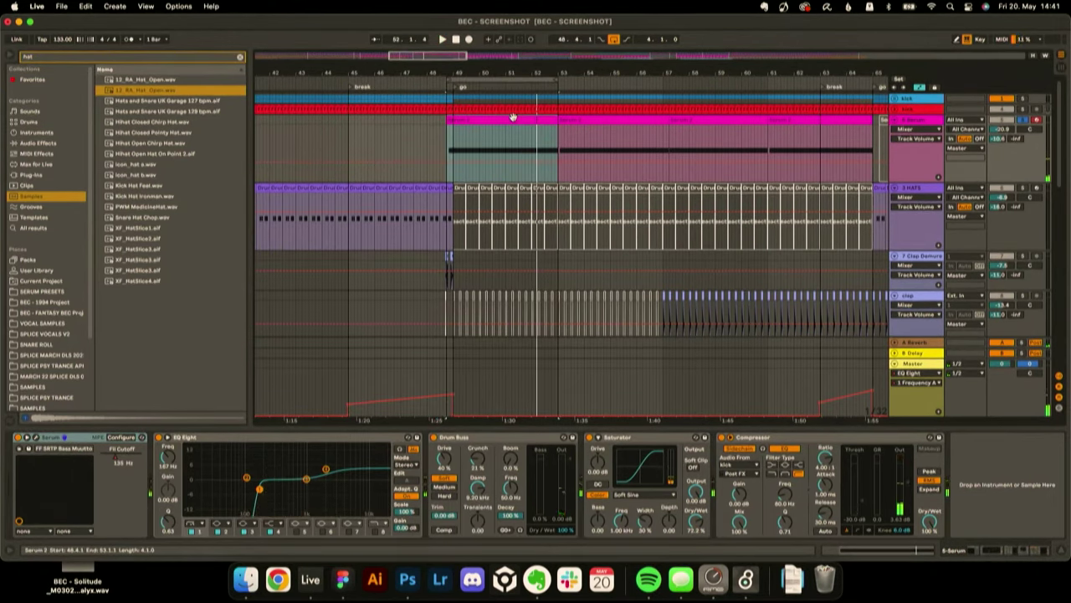
{"action": "left_click", "coordinate": [374, 143]}
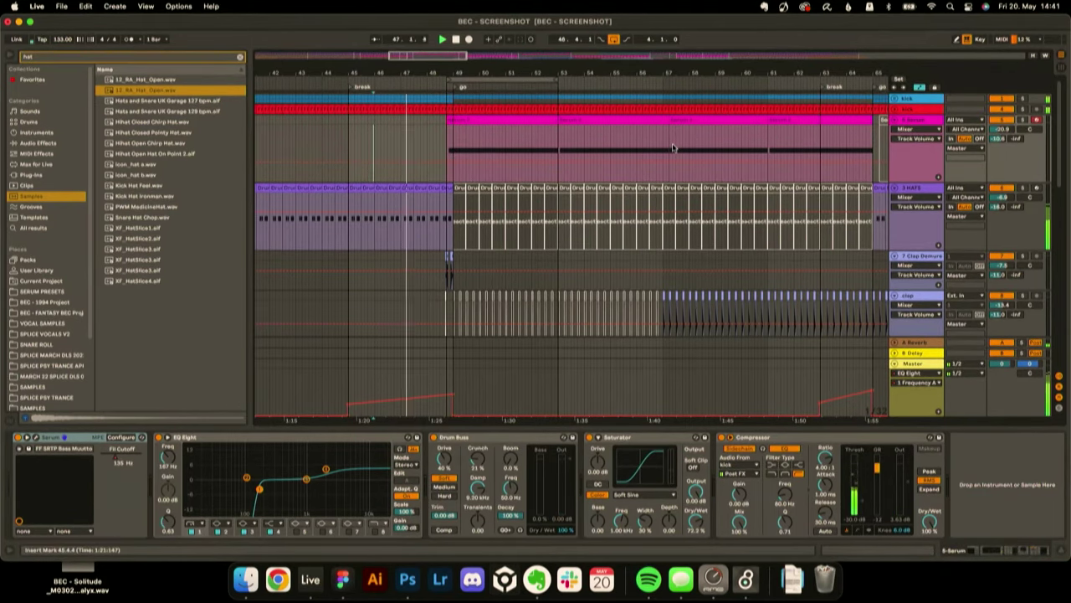
{"action": "left_click", "coordinate": [384, 145]}
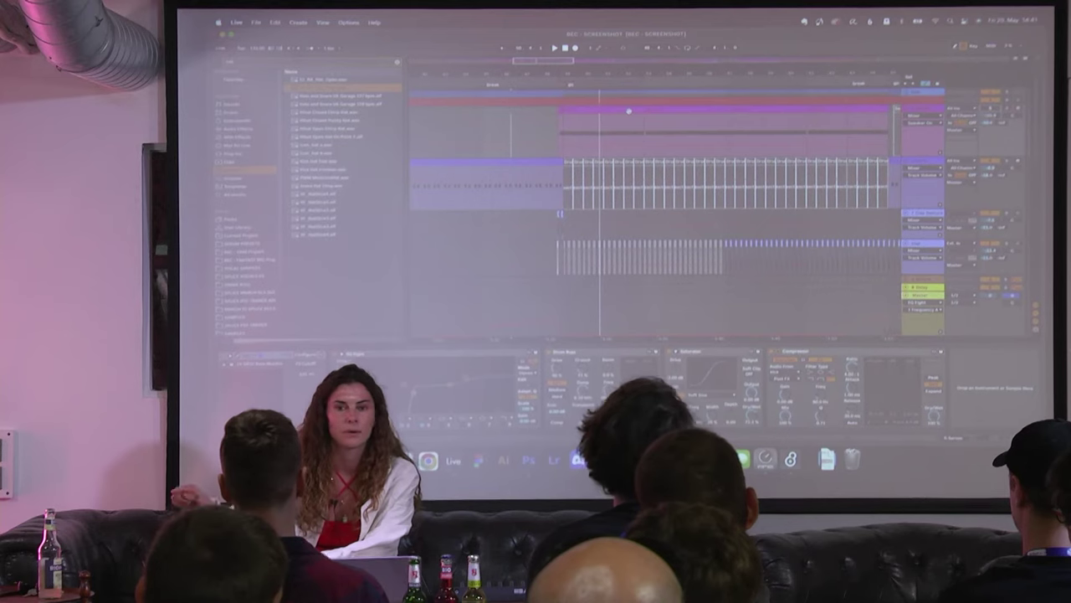
- Show the Serum Fil Cutoff automation on the bass track and play from just before the break at bar 45
{"action": "left_click", "coordinate": [922, 116]}
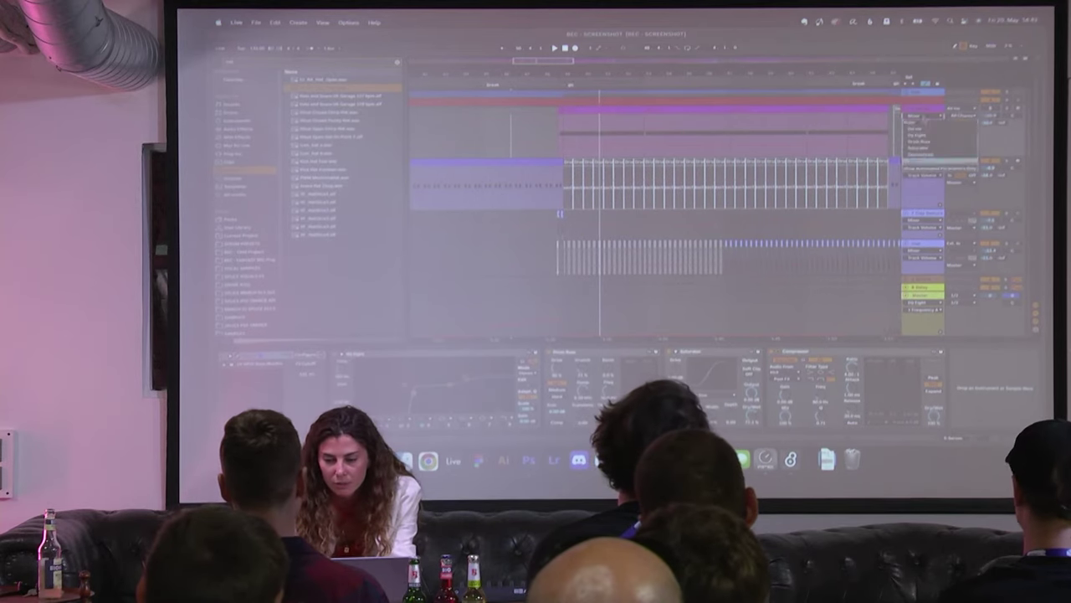
{"action": "left_click", "coordinate": [921, 130]}
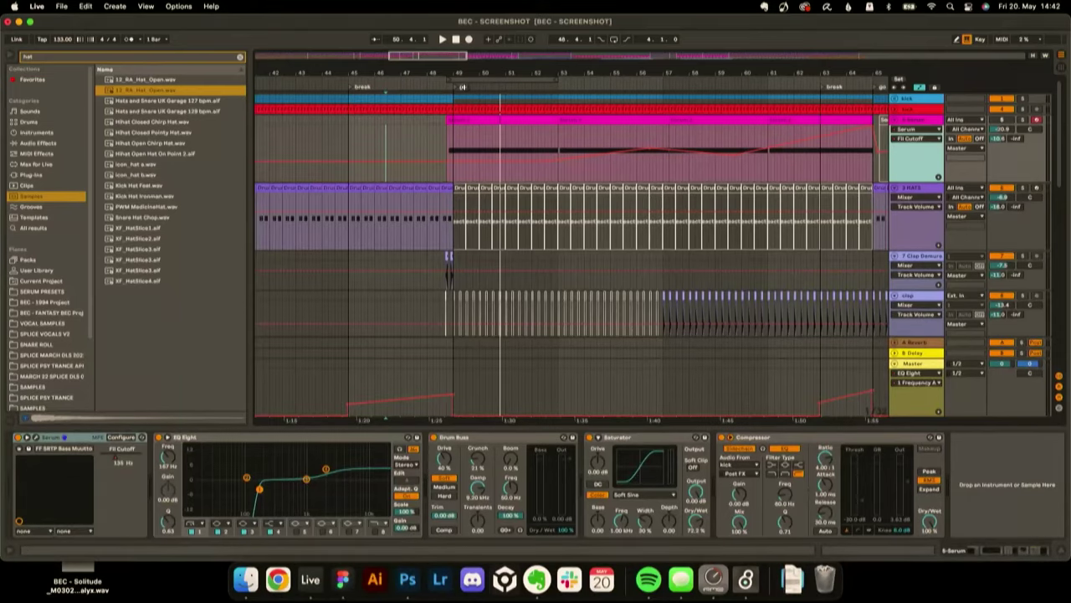
{"action": "left_click_drag", "start_coordinate": [500, 69], "coordinate": [499, 70]}
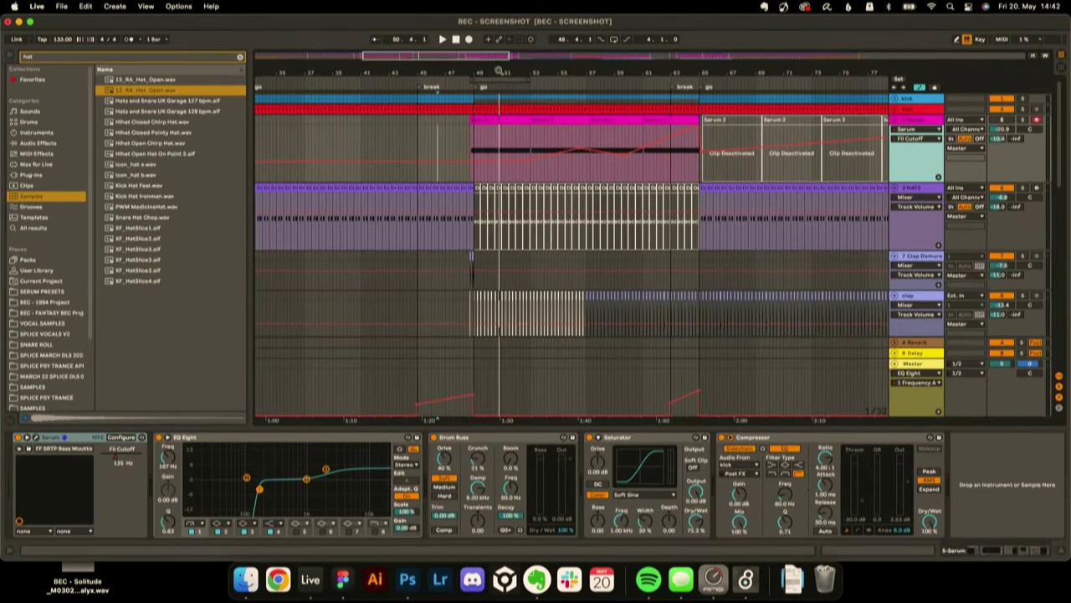
{"action": "left_click", "coordinate": [413, 138]}
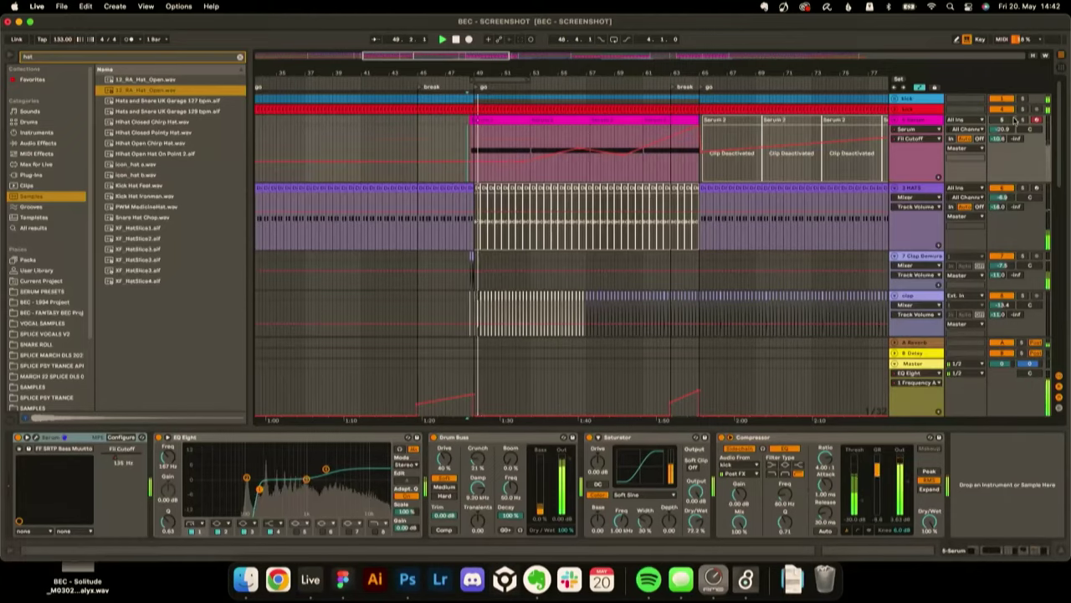
- Reactivate the Serum bass track and bring its Serum Fil Cutoff automation back into view
{"action": "left_click", "coordinate": [1010, 120]}
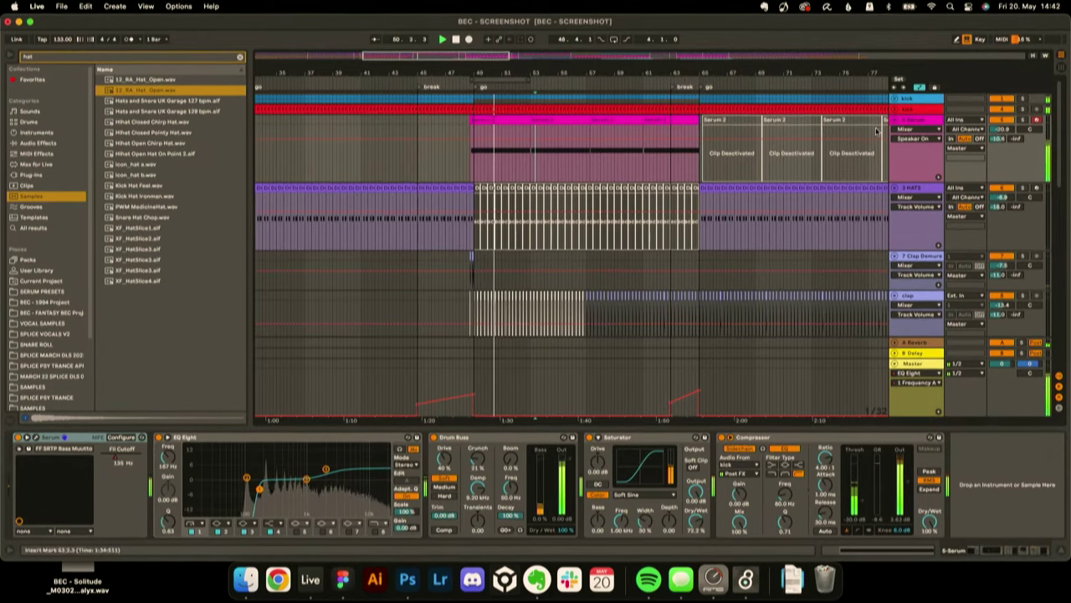
{"action": "left_click", "coordinate": [907, 130]}
{"action": "left_click", "coordinate": [906, 147]}
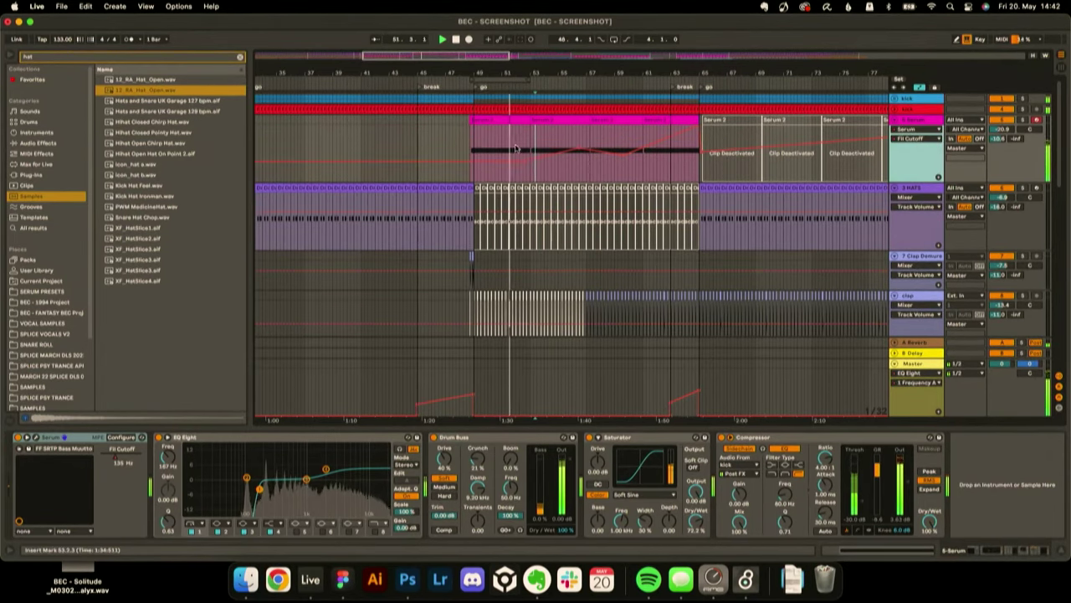
- Draw freehand Fil Cutoff automation with sharp peaks and dips across the bass clips from about bar 53 to 65, enlarging the track lane
{"action": "mouse_move", "coordinate": [531, 156]}
{"action": "left_mouse_down"}
{"action": "mouse_move", "coordinate": [521, 115]}
{"action": "mouse_move", "coordinate": [530, 161]}
{"action": "mouse_move", "coordinate": [559, 166]}
{"action": "left_mouse_up"}
{"action": "key", "text": "b"}
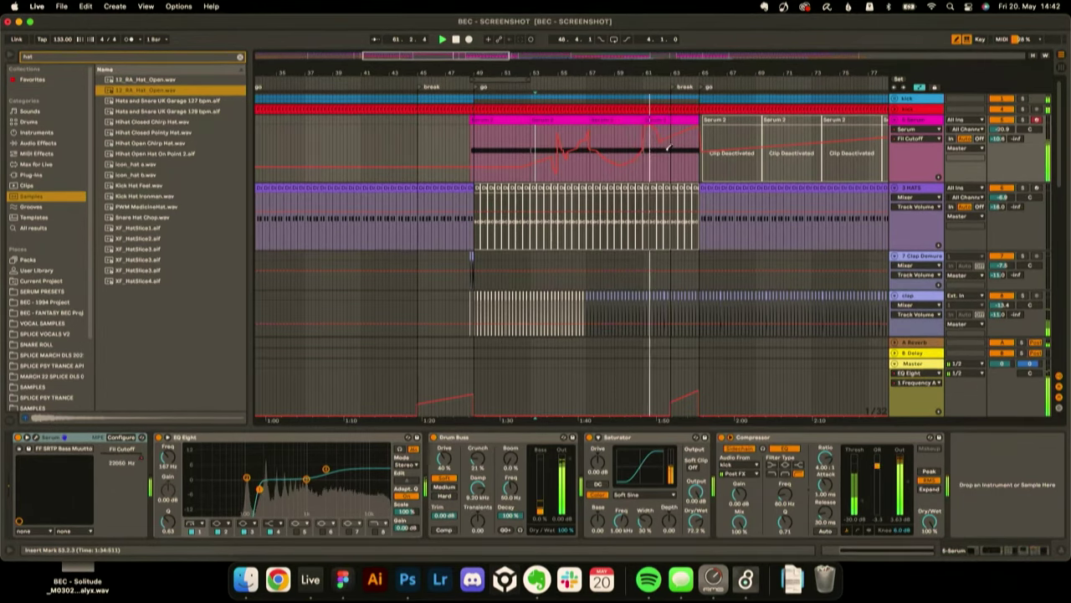
{"action": "left_click_drag", "start_coordinate": [718, 74], "coordinate": [718, 143]}
{"action": "left_click_drag", "start_coordinate": [1000, 176], "coordinate": [1001, 281]}
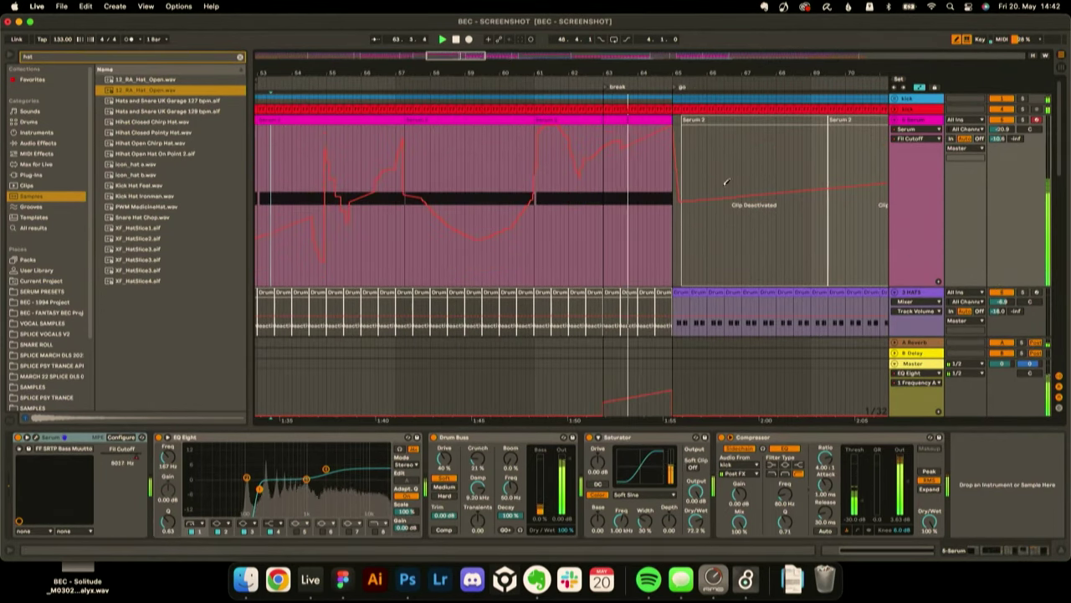
{"action": "scroll", "coordinate": [549, 211], "scroll_direction": "down", "scroll_amount": 5}
{"action": "scroll", "coordinate": [550, 211], "scroll_direction": "left", "scroll_amount": 2}
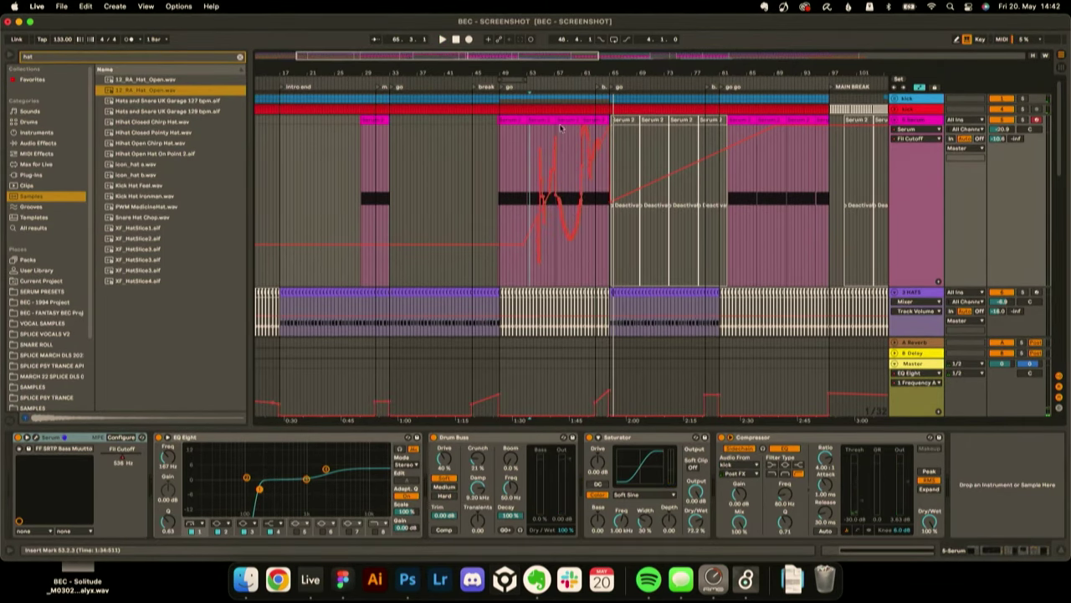
- Audition the first SYNTH FX REC riser clip on track 16 around the drop at bar 65, soloed and in the mix
{"action": "scroll", "coordinate": [546, 65], "scroll_direction": "down", "scroll_amount": 2}
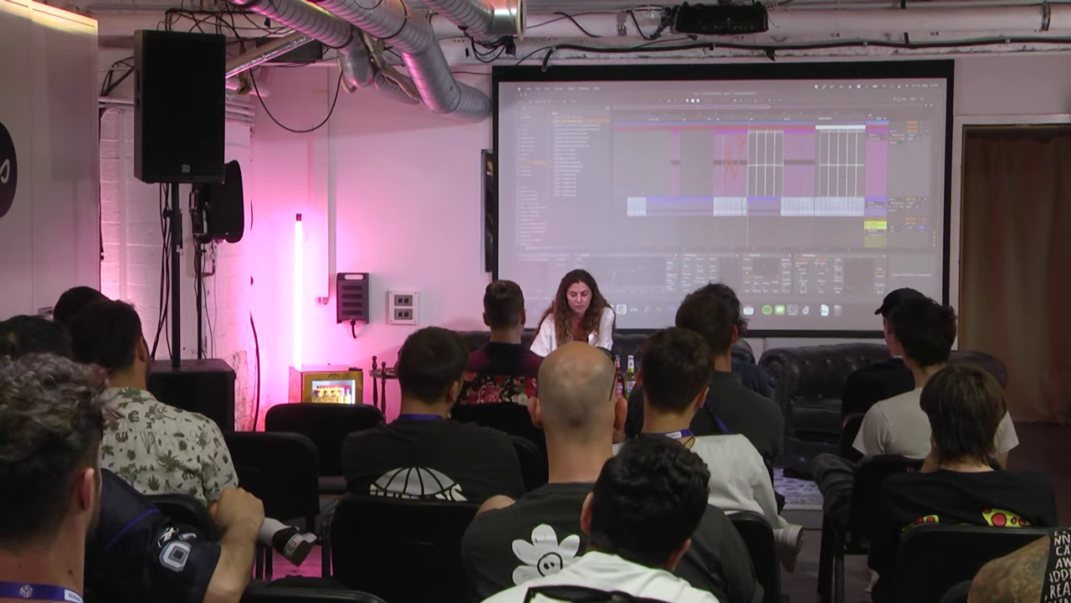
{"action": "scroll", "coordinate": [747, 168], "scroll_direction": "down", "scroll_amount": 1}
{"action": "scroll", "coordinate": [747, 168], "scroll_direction": "down", "scroll_amount": 3}
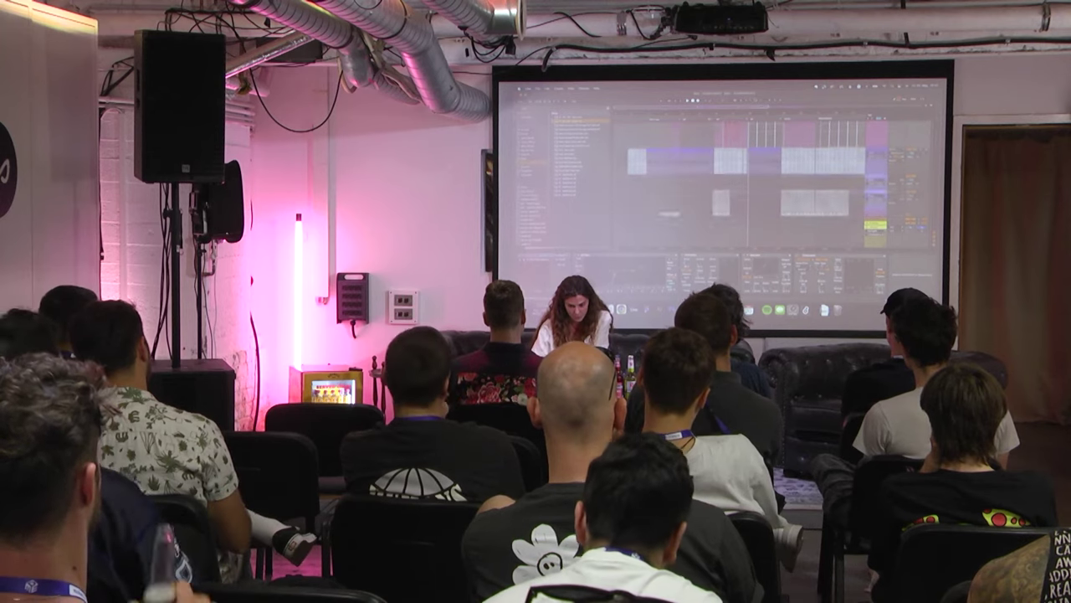
{"action": "scroll", "coordinate": [748, 167], "scroll_direction": "down", "scroll_amount": 6}
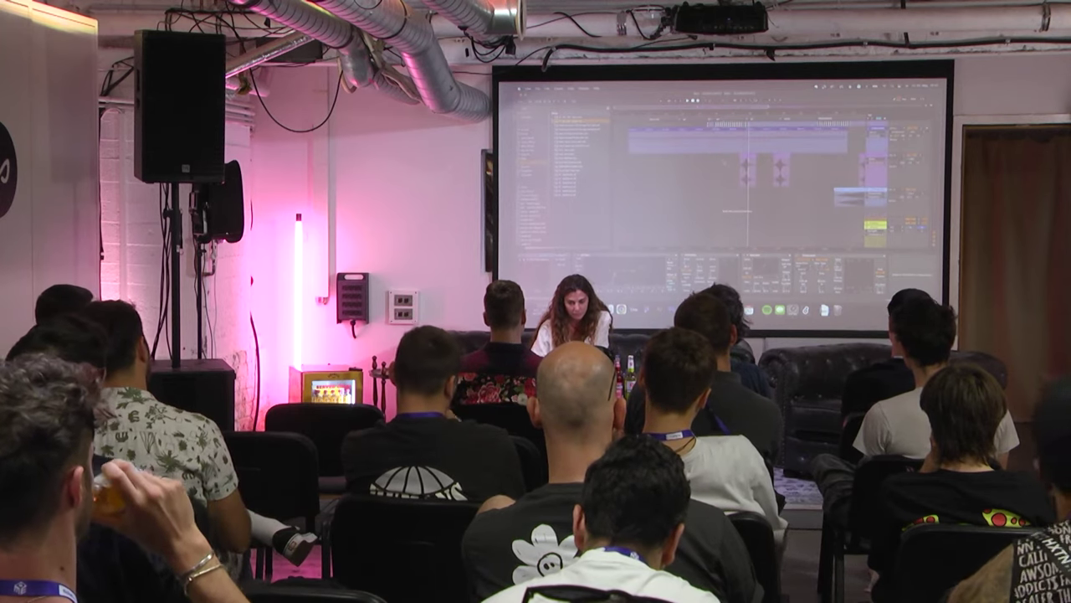
{"action": "left_click", "coordinate": [735, 171]}
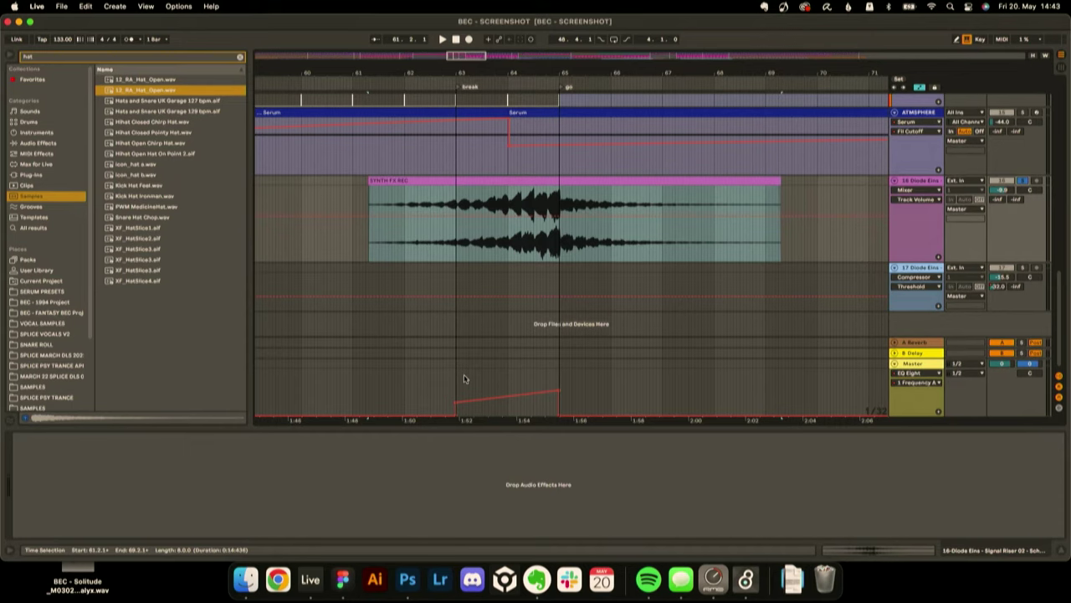
{"action": "left_click", "coordinate": [426, 360]}
{"action": "key", "text": "space"}
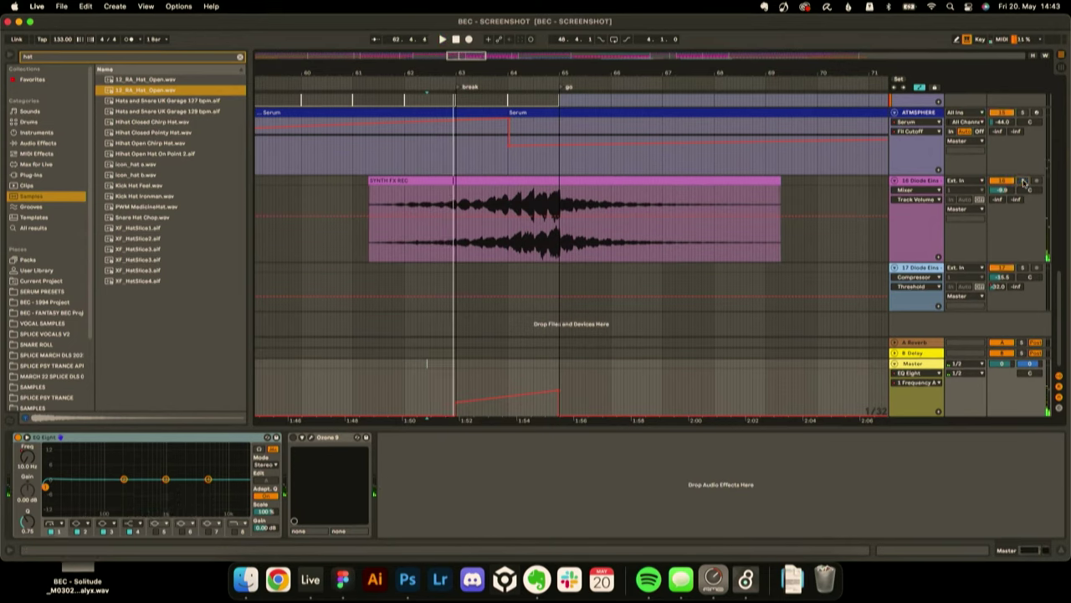
{"action": "left_click", "coordinate": [386, 276]}
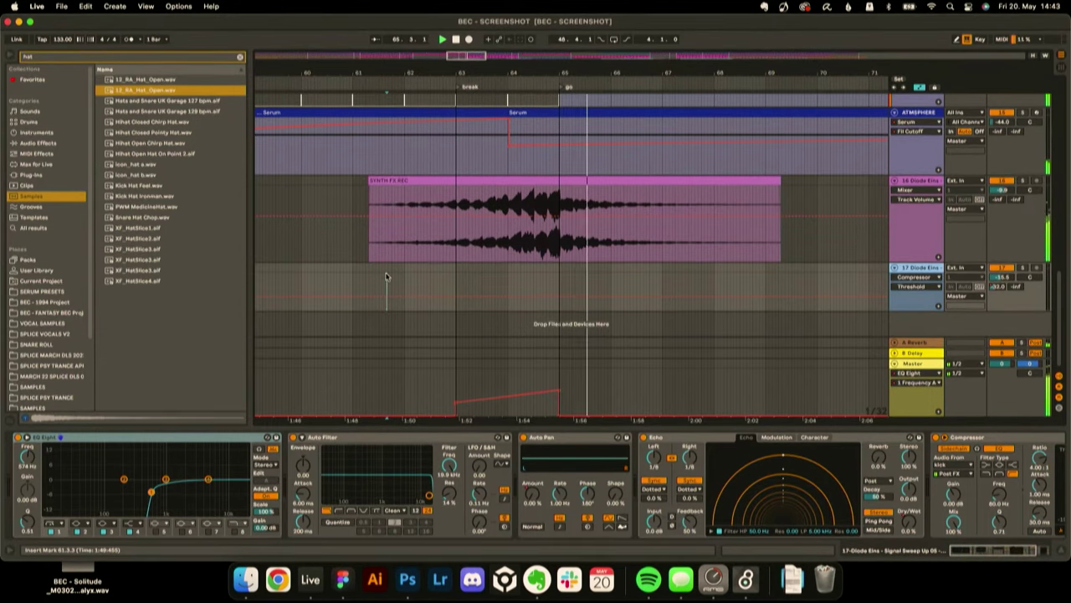
- Select the first Signal Sweep Up clip on track 17 and enlarge the track's lane
{"action": "left_click", "coordinate": [939, 182]}
{"action": "left_click_drag", "start_coordinate": [613, 67], "coordinate": [613, 13]}
{"action": "scroll", "coordinate": [536, 206], "scroll_direction": "right", "scroll_amount": 2}
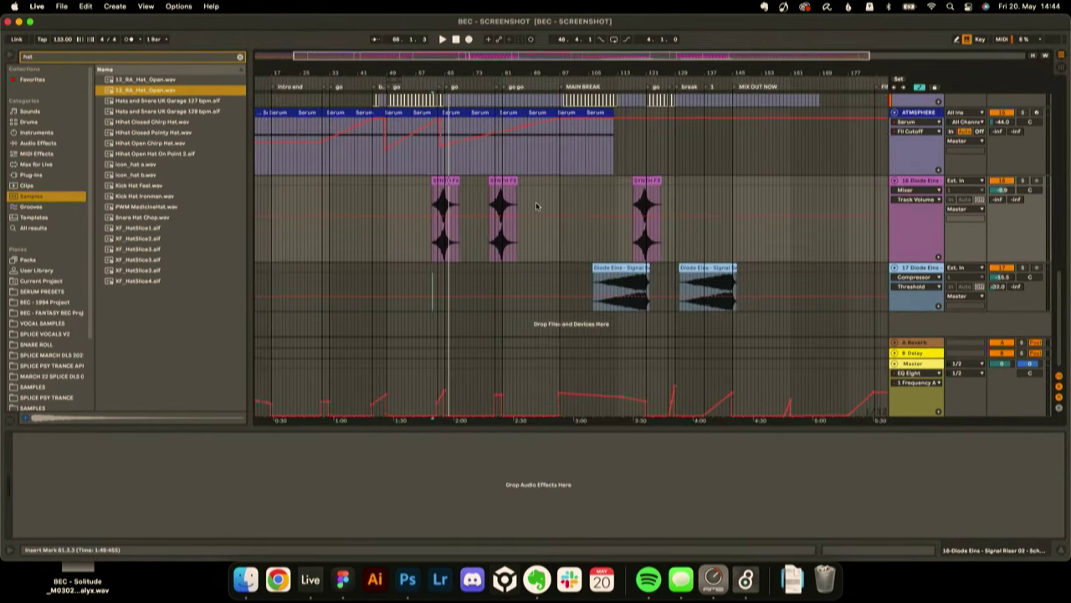
{"action": "left_click", "coordinate": [612, 266]}
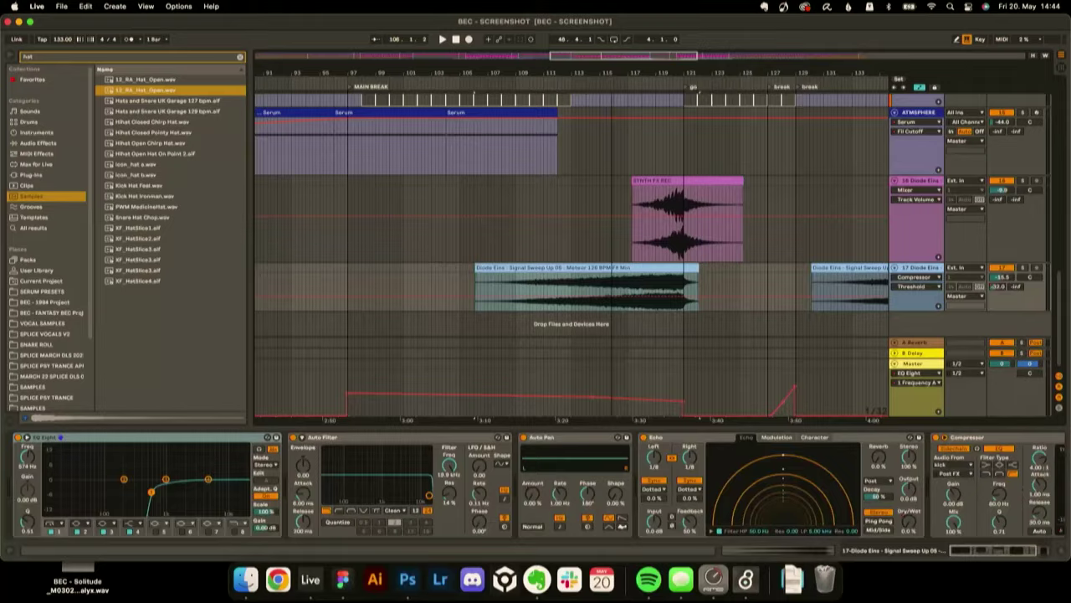
{"action": "left_click_drag", "start_coordinate": [612, 68], "coordinate": [612, 92]}
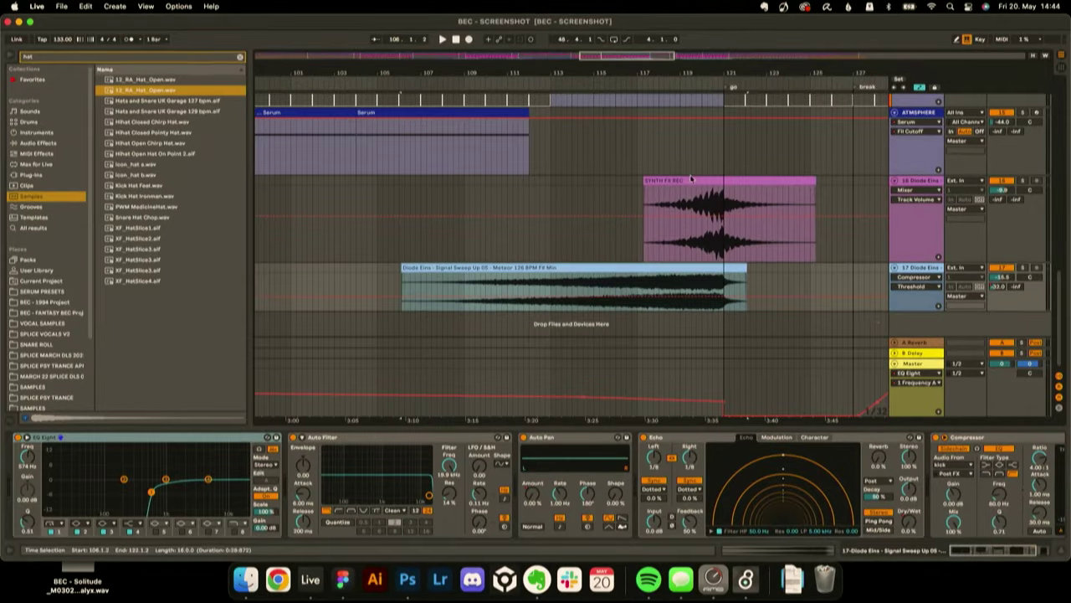
{"action": "left_click_drag", "start_coordinate": [1006, 300], "coordinate": [1005, 339]}
{"action": "scroll", "coordinate": [559, 366], "scroll_direction": "down", "scroll_amount": 2}
{"action": "scroll", "coordinate": [559, 367], "scroll_direction": "right", "scroll_amount": 3}
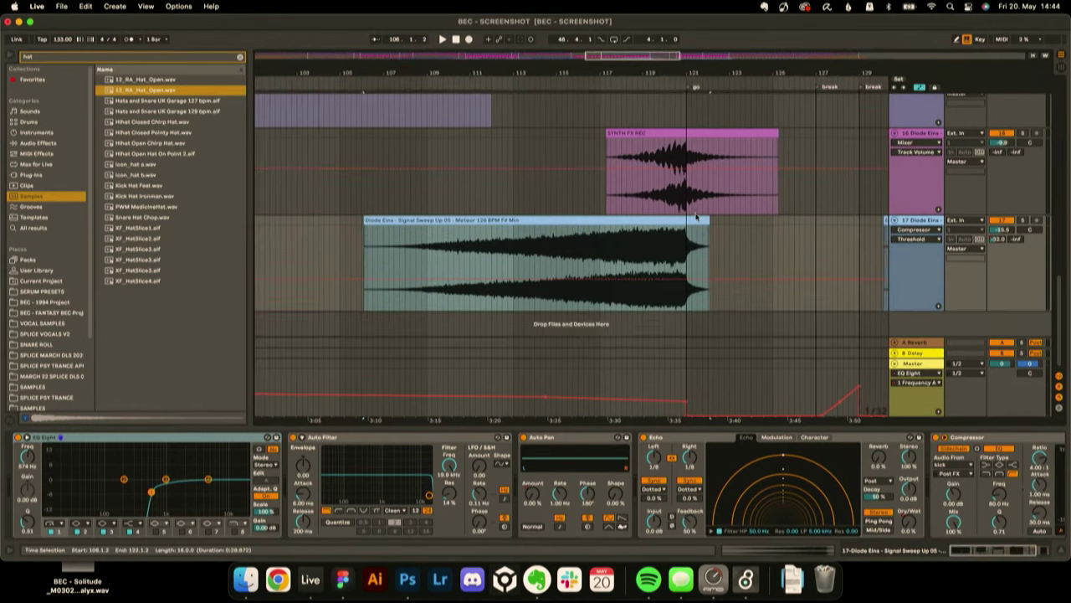
- Audition the end of the first Signal Sweep Up clip with track 17's volume temporarily raised to -5.7 dB
{"action": "left_click", "coordinate": [533, 491]}
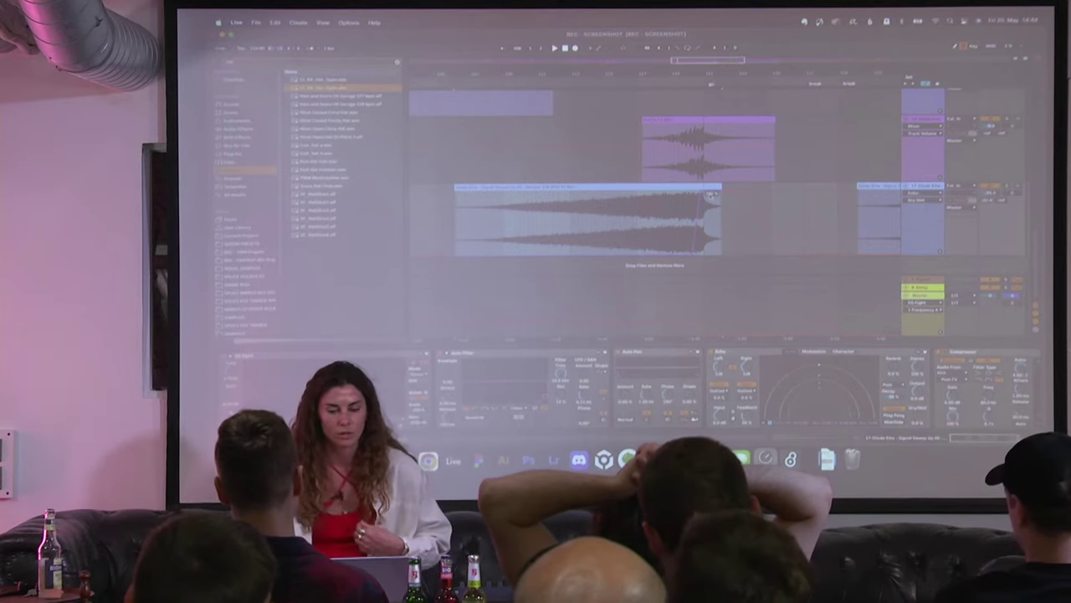
{"action": "left_click", "coordinate": [599, 204]}
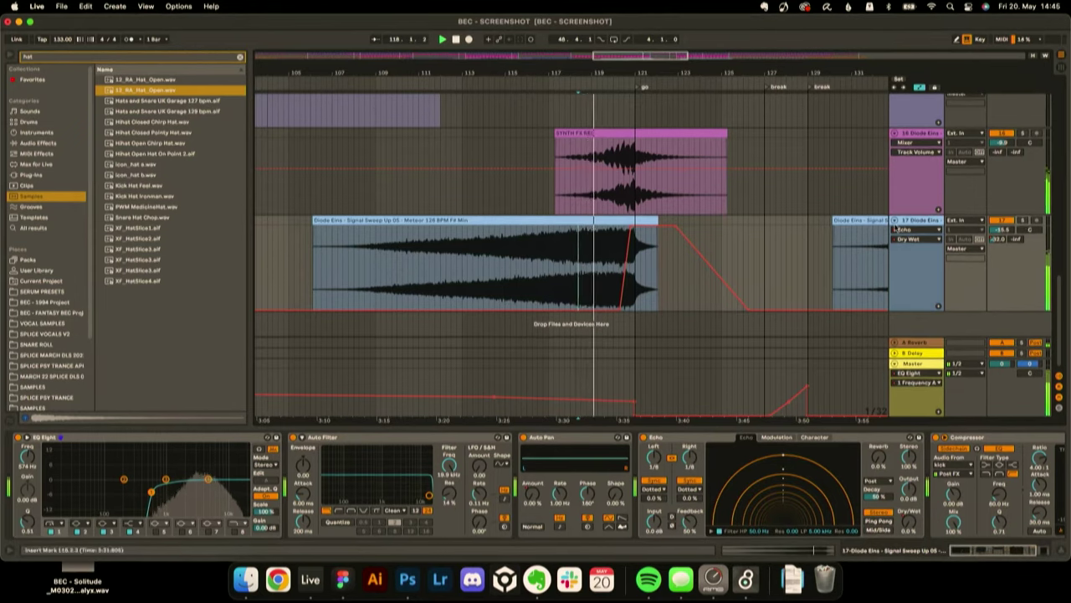
{"action": "left_click_drag", "start_coordinate": [1002, 230], "coordinate": [1002, 209]}
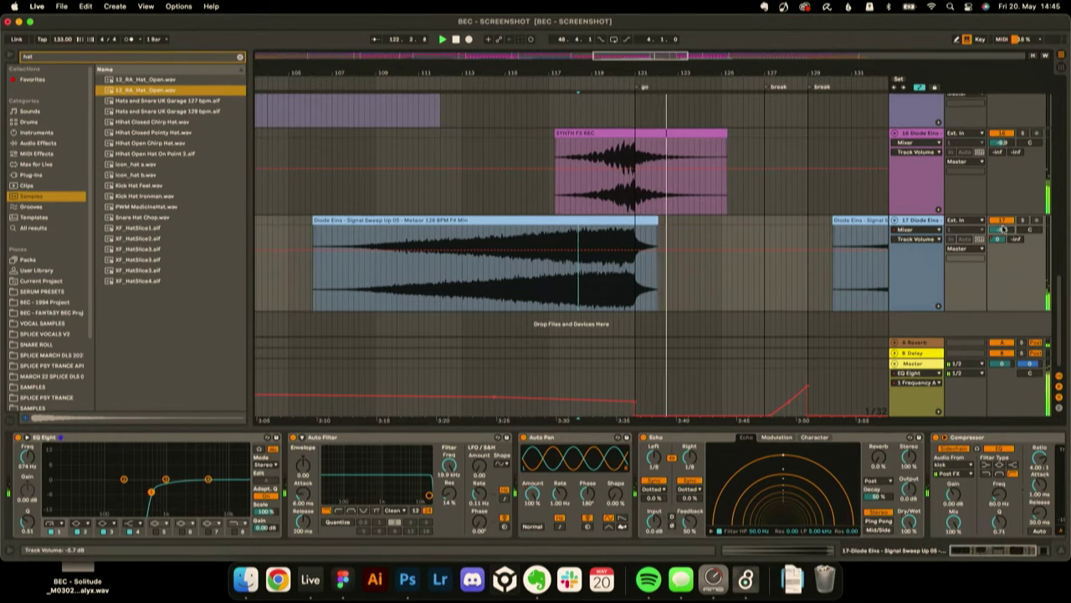
{"action": "left_click", "coordinate": [597, 245]}
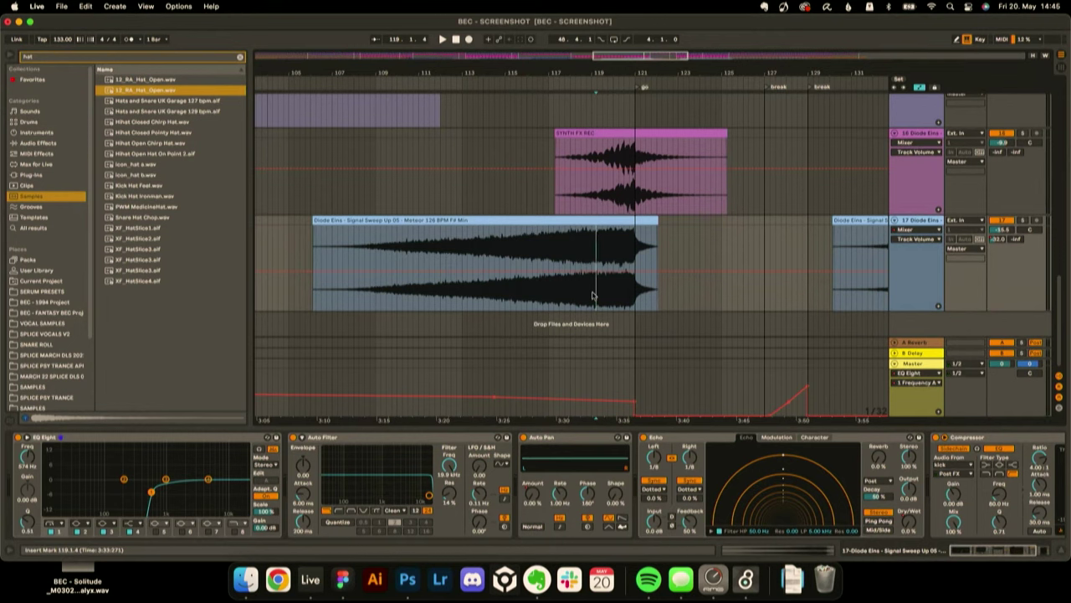
- Automate the Auto Pan Frequency on track 17 to hold at 0.36 Hz and jump to 6.84 Hz at bar 121
{"action": "left_click", "coordinate": [572, 492]}
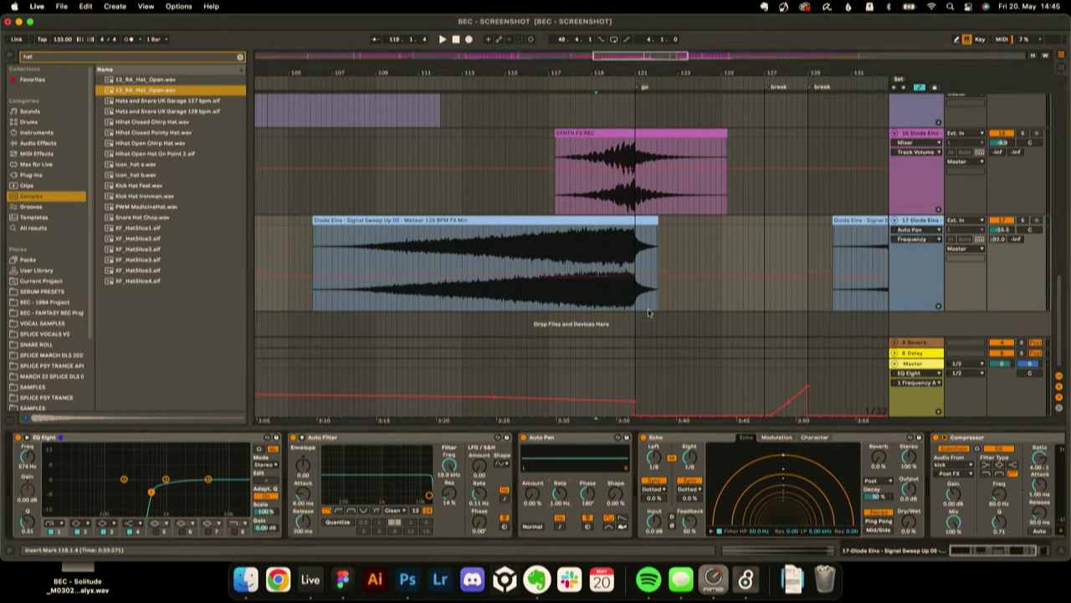
{"action": "left_click_drag", "start_coordinate": [625, 272], "coordinate": [622, 291]}
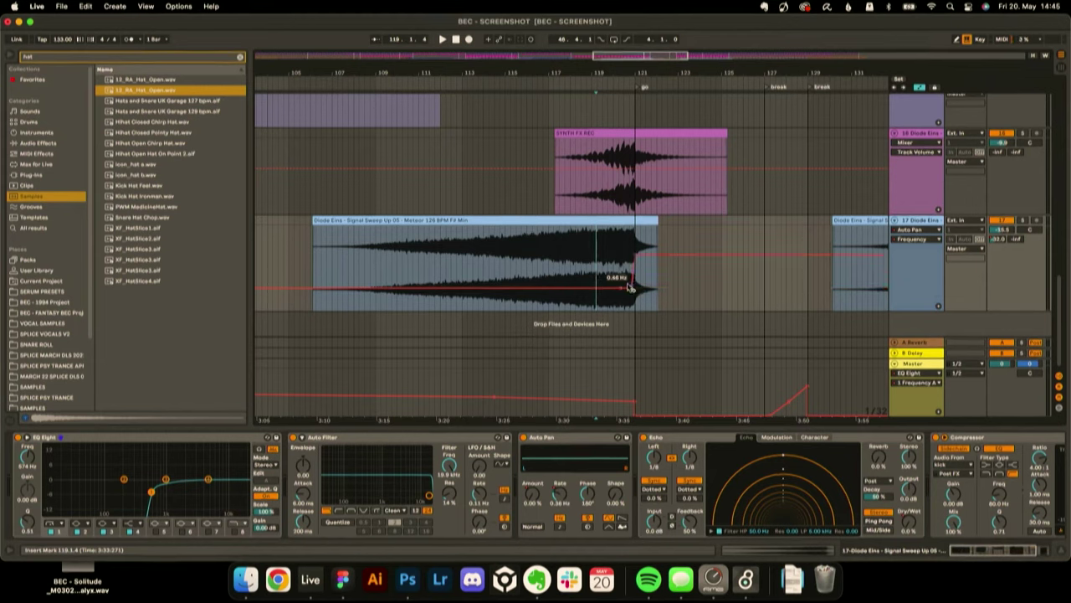
- Audition the Auto Pan automation on the first sweep clip, replaying the arrangement from about bar 113
{"action": "key", "text": "space"}
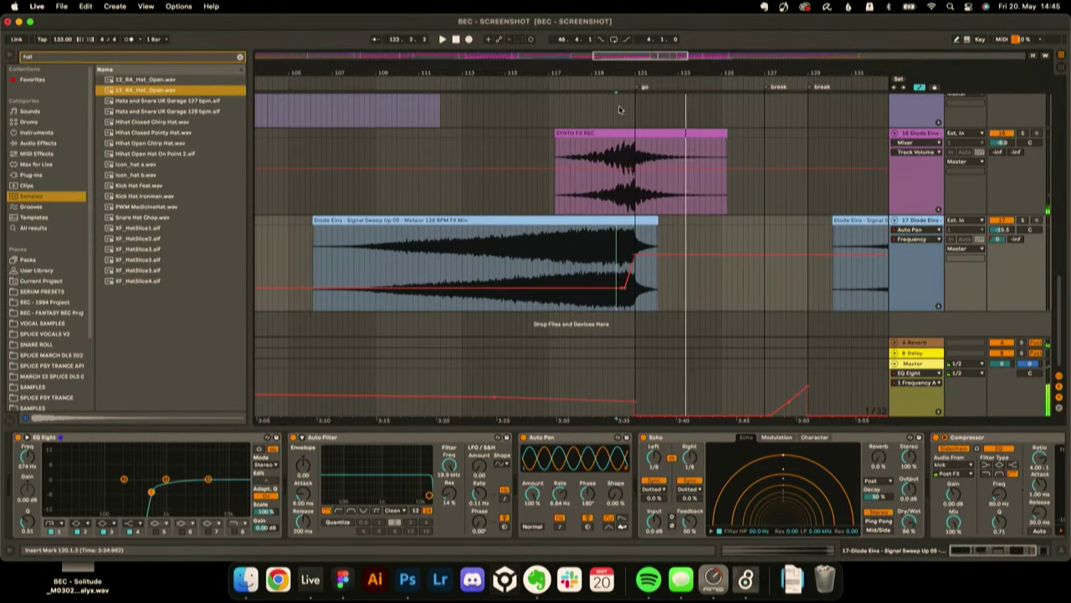
{"action": "left_click_drag", "start_coordinate": [604, 73], "coordinate": [603, 42]}
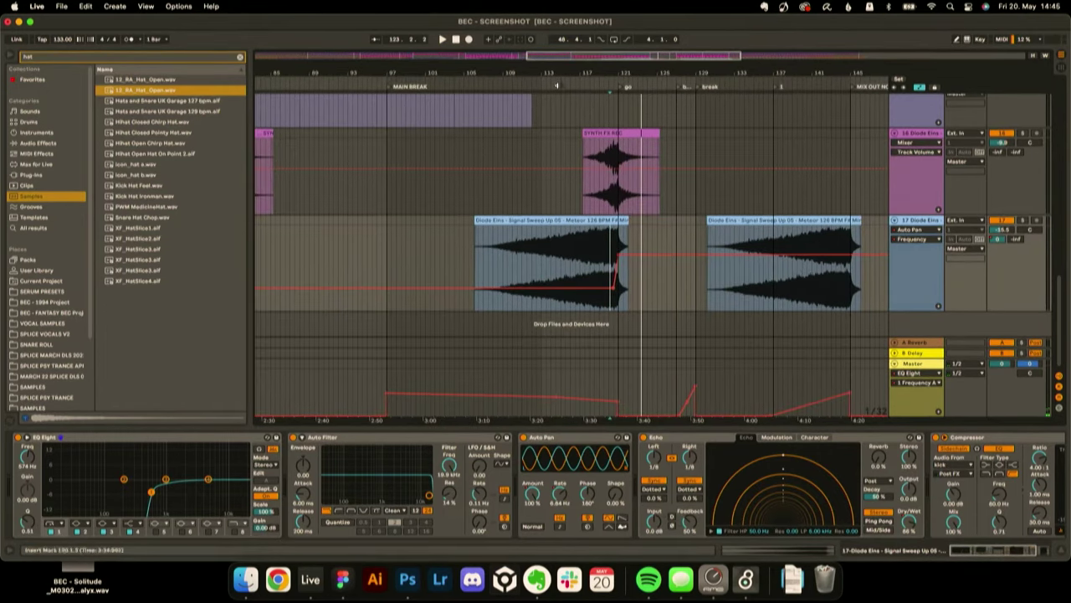
{"action": "left_click", "coordinate": [550, 80]}
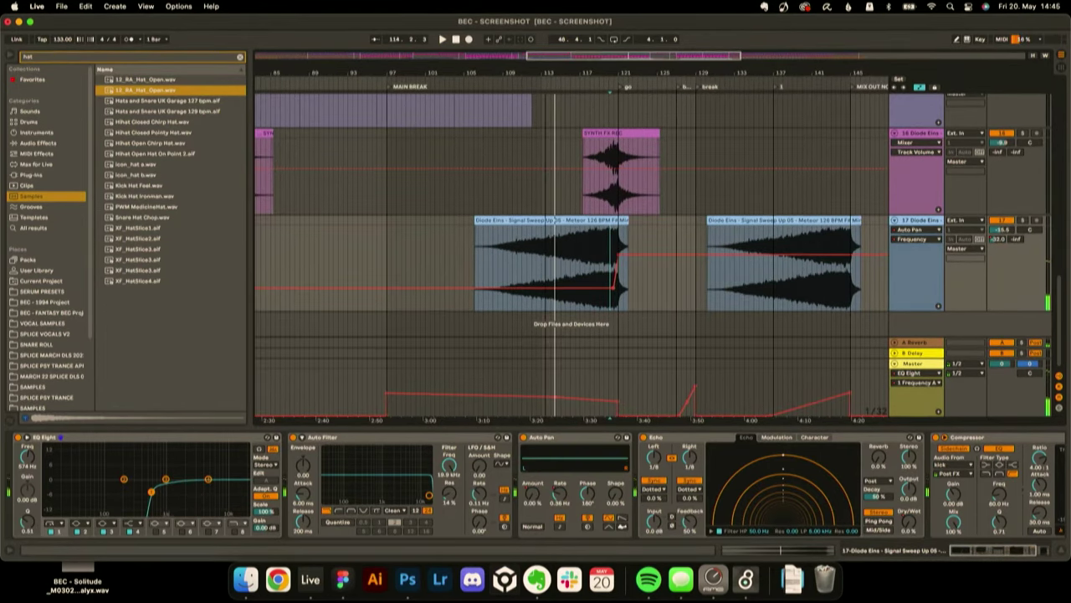
- Insert a new MIDI track directly below the ATMSPHERE Serum track
{"action": "left_click_drag", "start_coordinate": [555, 72], "coordinate": [561, 38]}
{"action": "scroll", "coordinate": [573, 142], "scroll_direction": "up", "scroll_amount": 10}
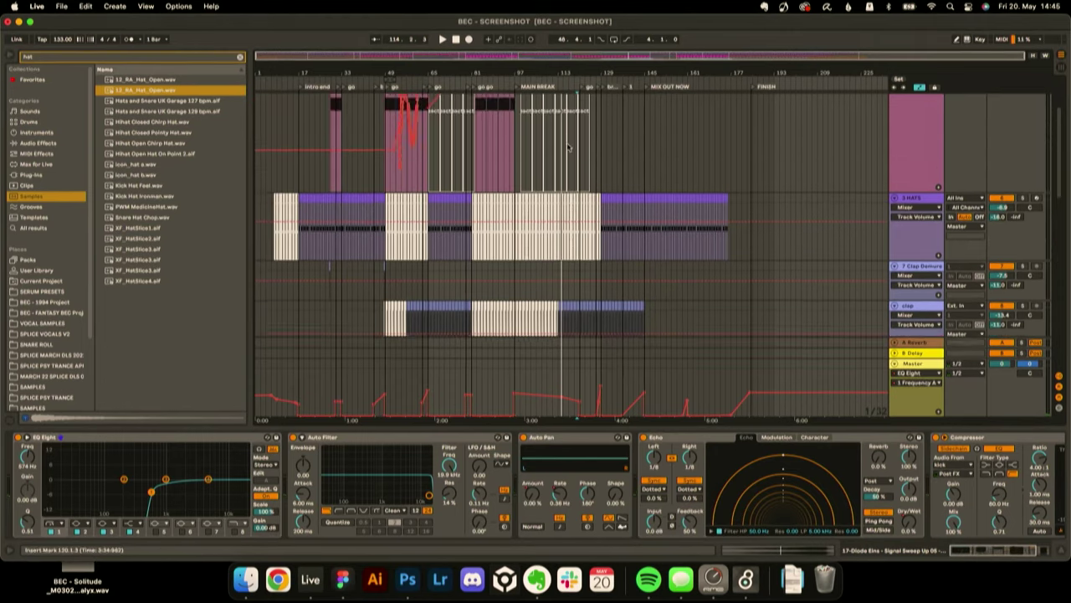
{"action": "scroll", "coordinate": [568, 148], "scroll_direction": "up", "scroll_amount": 4}
{"action": "scroll", "coordinate": [567, 147], "scroll_direction": "down", "scroll_amount": 12}
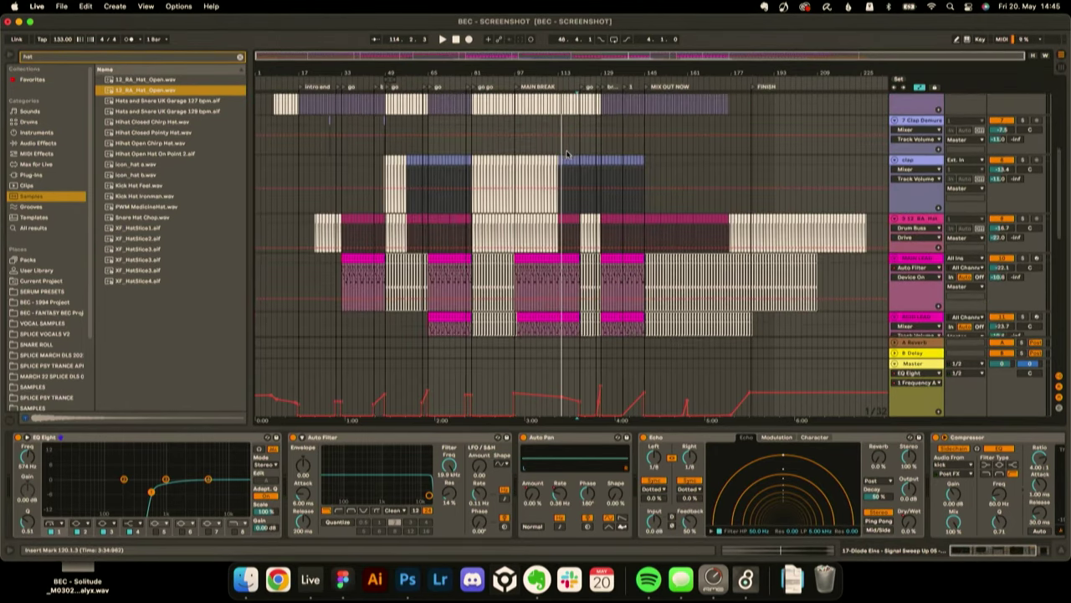
{"action": "scroll", "coordinate": [568, 153], "scroll_direction": "down", "scroll_amount": 5}
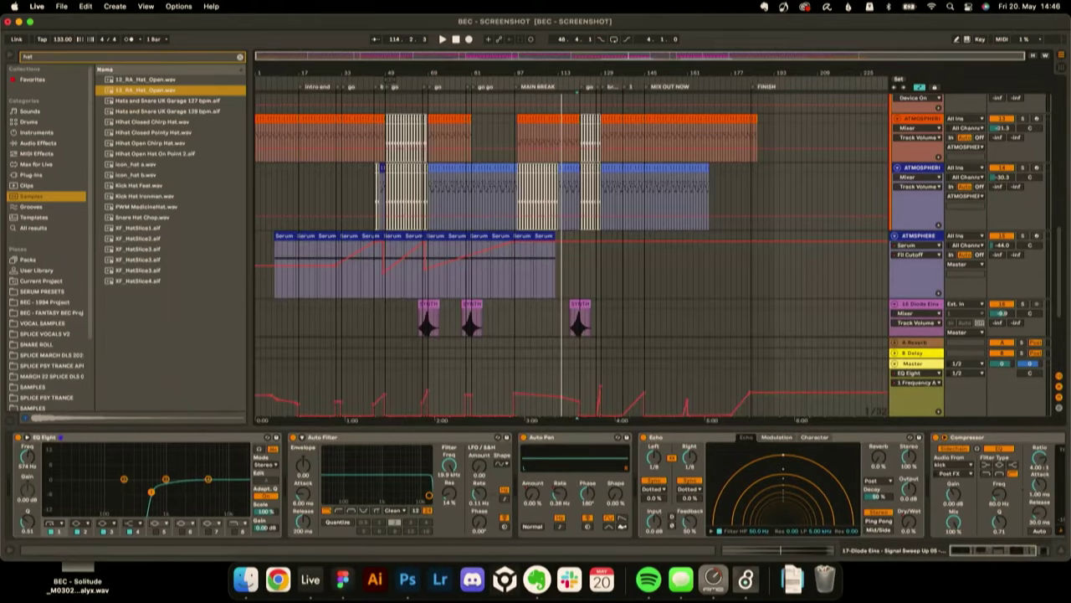
{"action": "left_click_drag", "start_coordinate": [435, 69], "coordinate": [434, 134]}
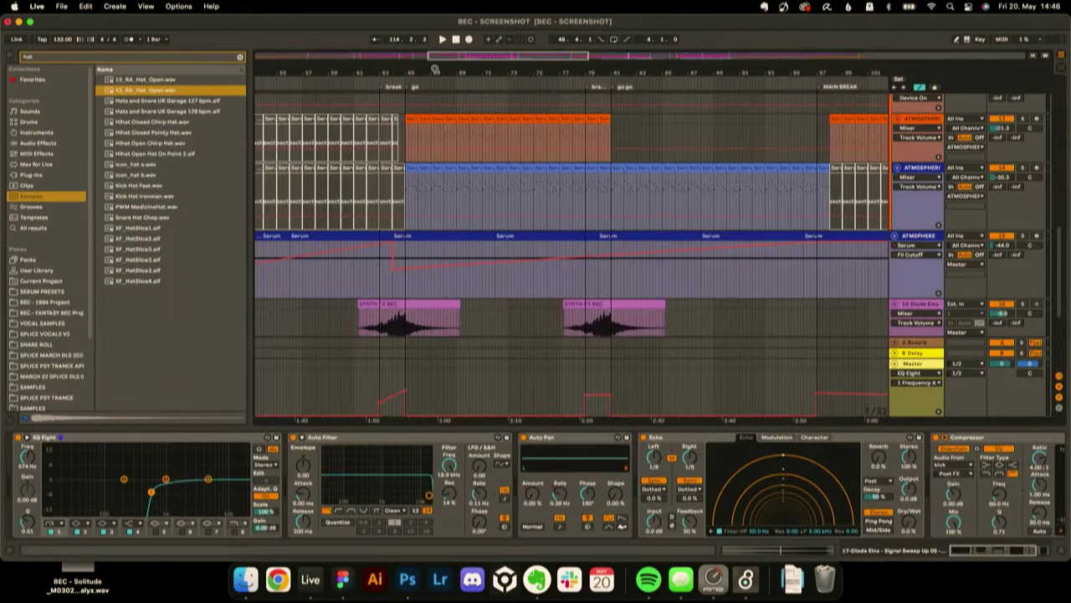
{"action": "left_click", "coordinate": [918, 238]}
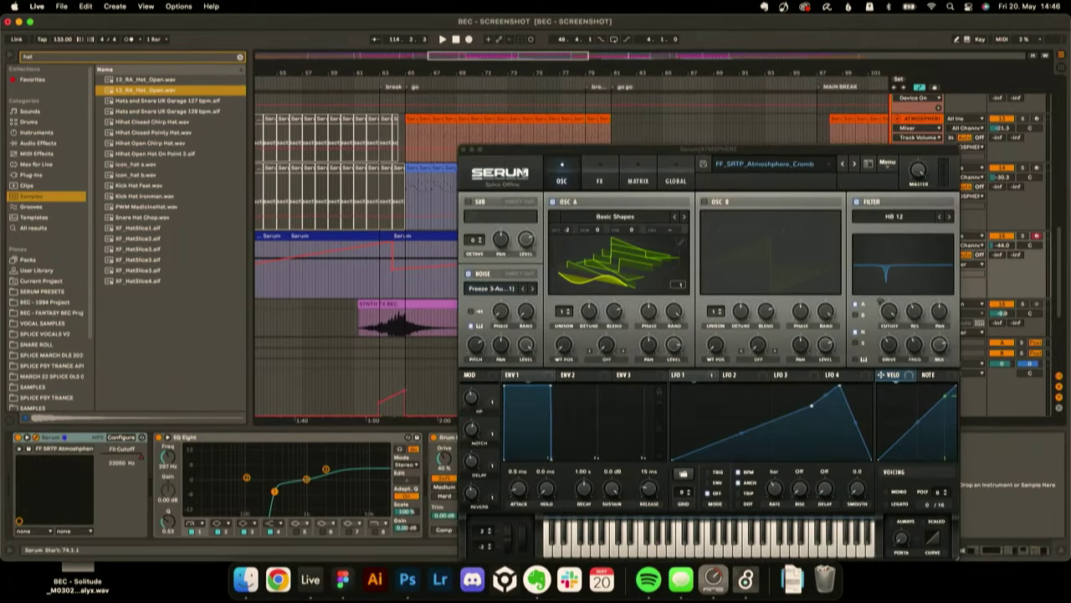
{"action": "left_click", "coordinate": [466, 150]}
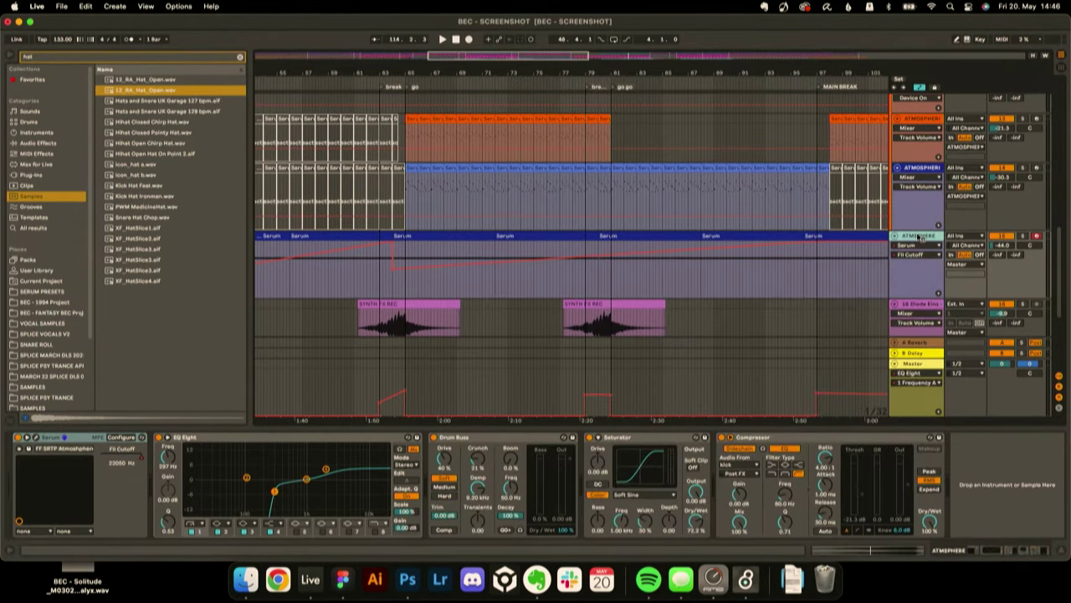
{"action": "right_click", "coordinate": [918, 238]}
{"action": "left_click", "coordinate": [979, 339]}
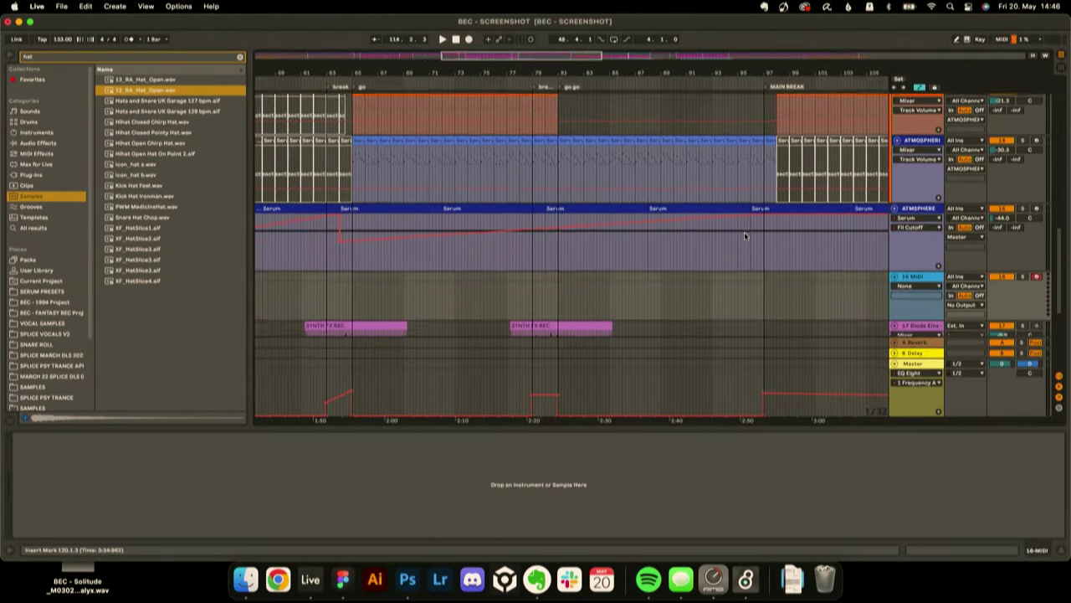
- Enlarge the new MIDI track's lane around the main break and set the arrangement grid to 1/8
{"action": "scroll", "coordinate": [744, 232], "scroll_direction": "right", "scroll_amount": 10}
{"action": "scroll", "coordinate": [744, 232], "scroll_direction": "down", "scroll_amount": 3}
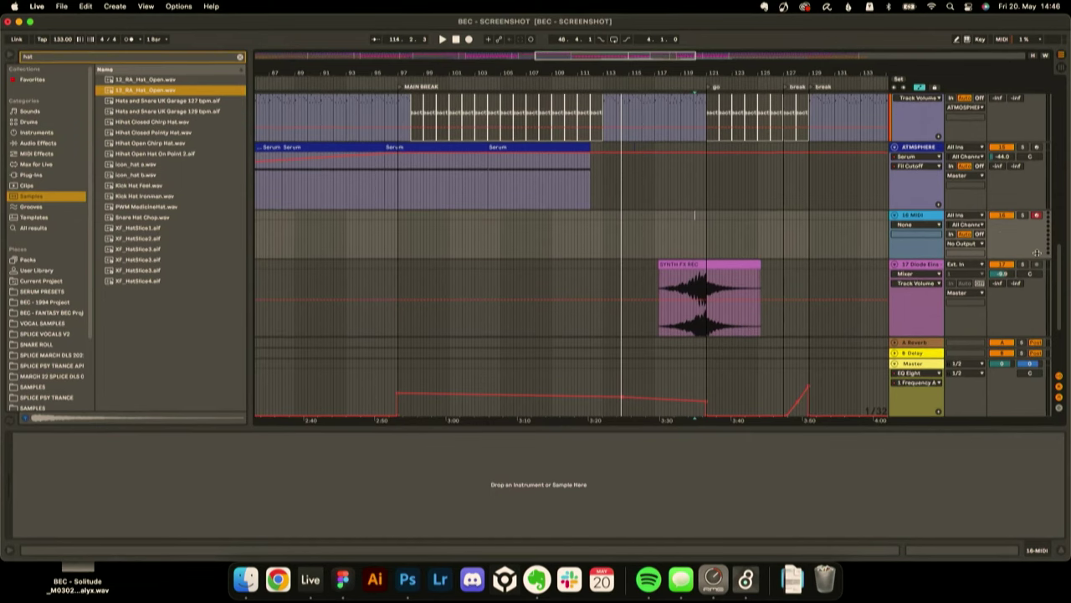
{"action": "left_click_drag", "start_coordinate": [1038, 257], "coordinate": [1038, 297]}
{"action": "scroll", "coordinate": [519, 228], "scroll_direction": "down", "scroll_amount": 1}
{"action": "scroll", "coordinate": [520, 228], "scroll_direction": "left", "scroll_amount": 1}
{"action": "right_click", "coordinate": [348, 219]}
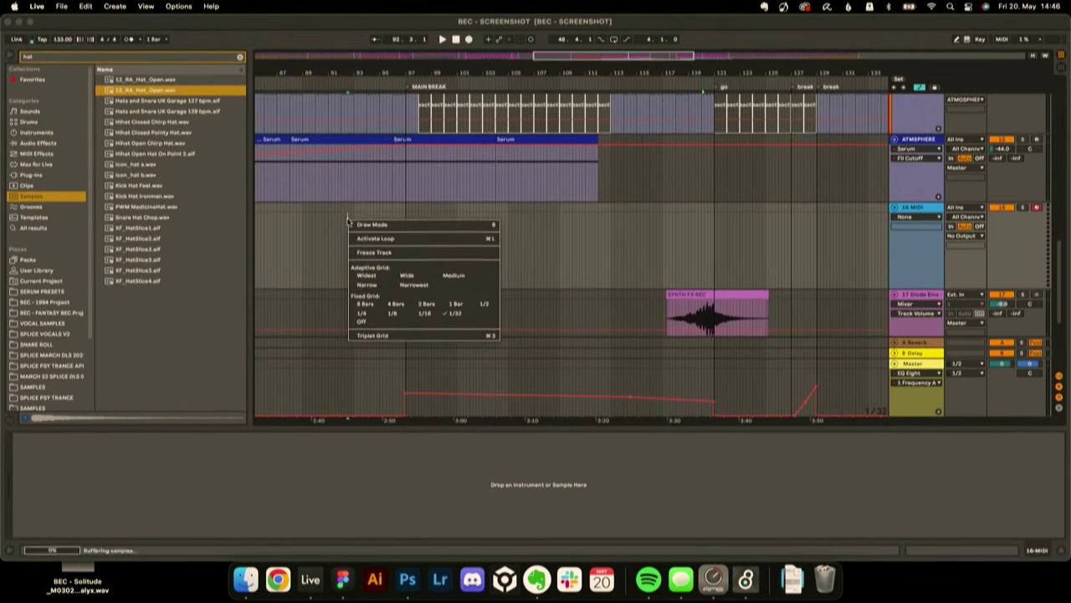
{"action": "left_click", "coordinate": [390, 312]}
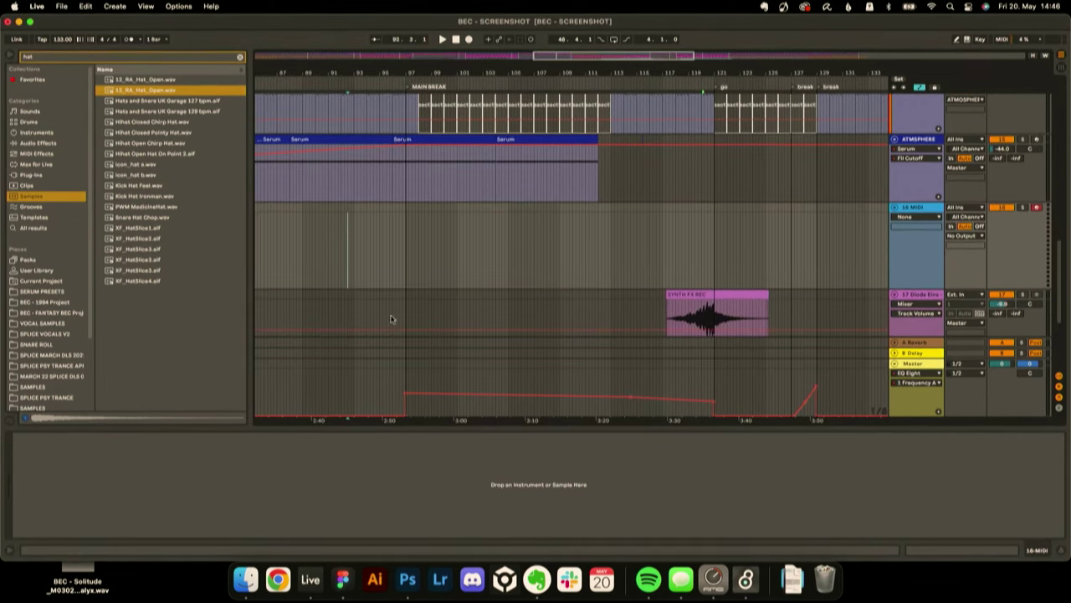
- Find the Drum Rack instrument in the browser and load it onto the new MIDI track
{"action": "left_click", "coordinate": [59, 134]}
{"action": "type", "text": "drum ra"}
{"action": "left_click", "coordinate": [151, 82]}
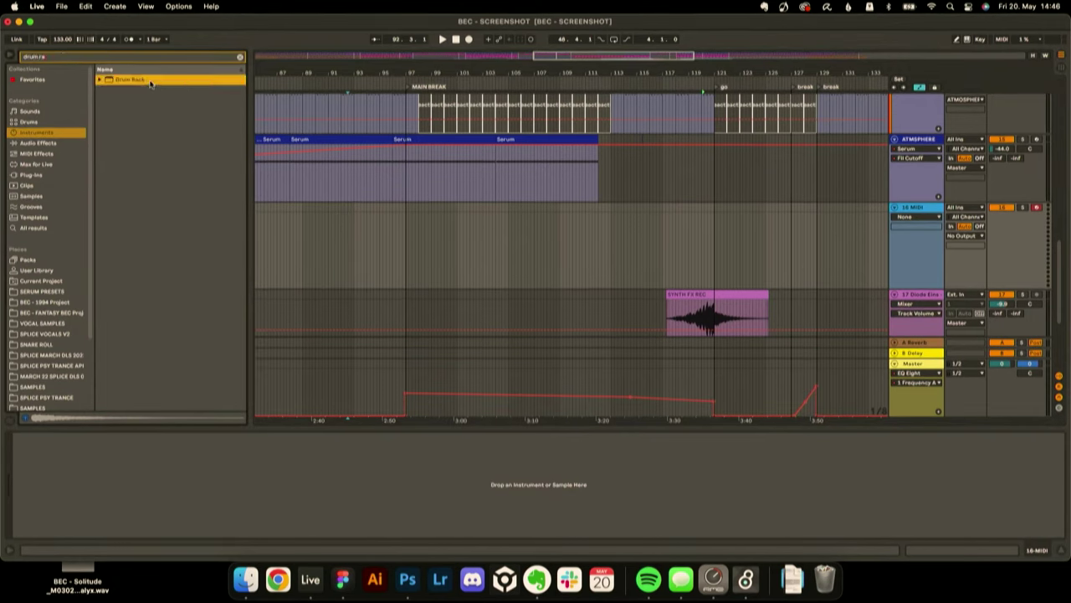
{"action": "double_click", "coordinate": [150, 81]}
- Search the samples for "snare" and load icon_snare b.wav through Snare Vinyl DLJ 4.wav onto the Drum Rack starting at pad A1
{"action": "left_click", "coordinate": [31, 195]}
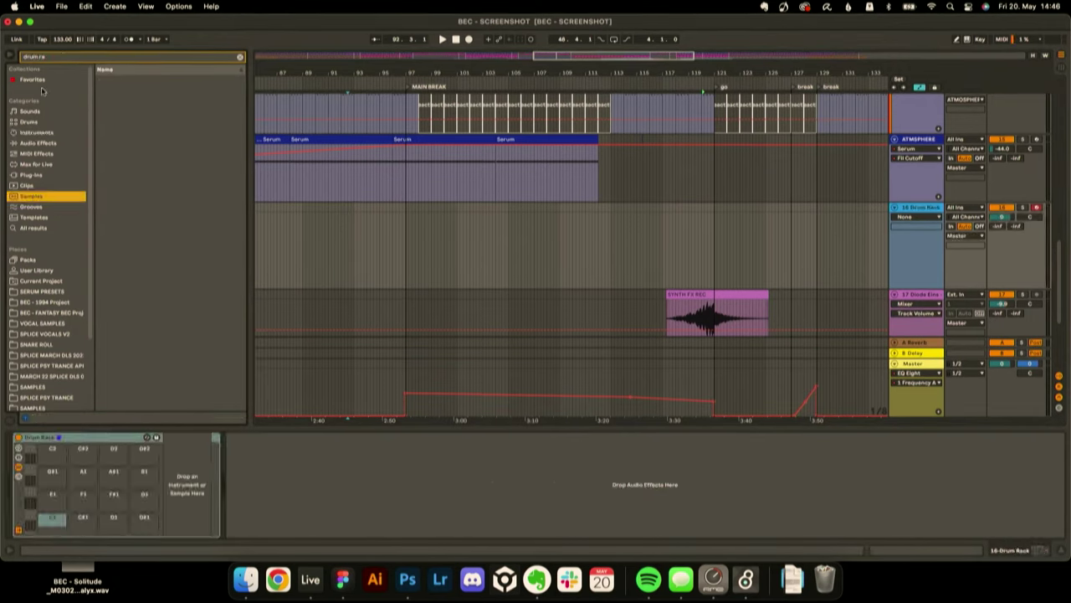
{"action": "type", "text": "snare"}
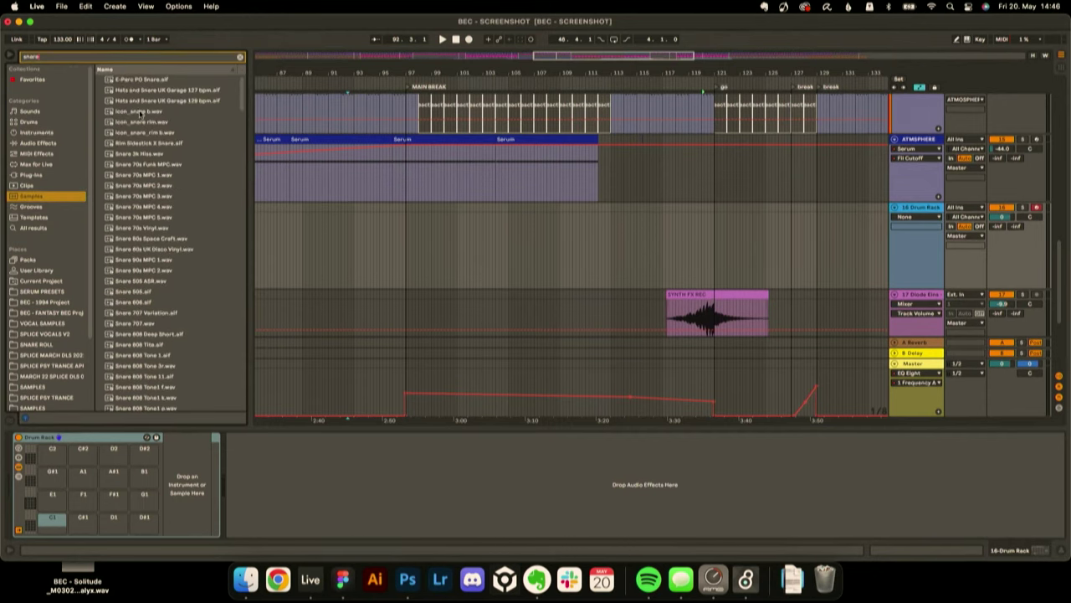
{"action": "left_click", "coordinate": [140, 112]}
{"action": "scroll", "coordinate": [141, 112], "scroll_direction": "down", "scroll_amount": 20}
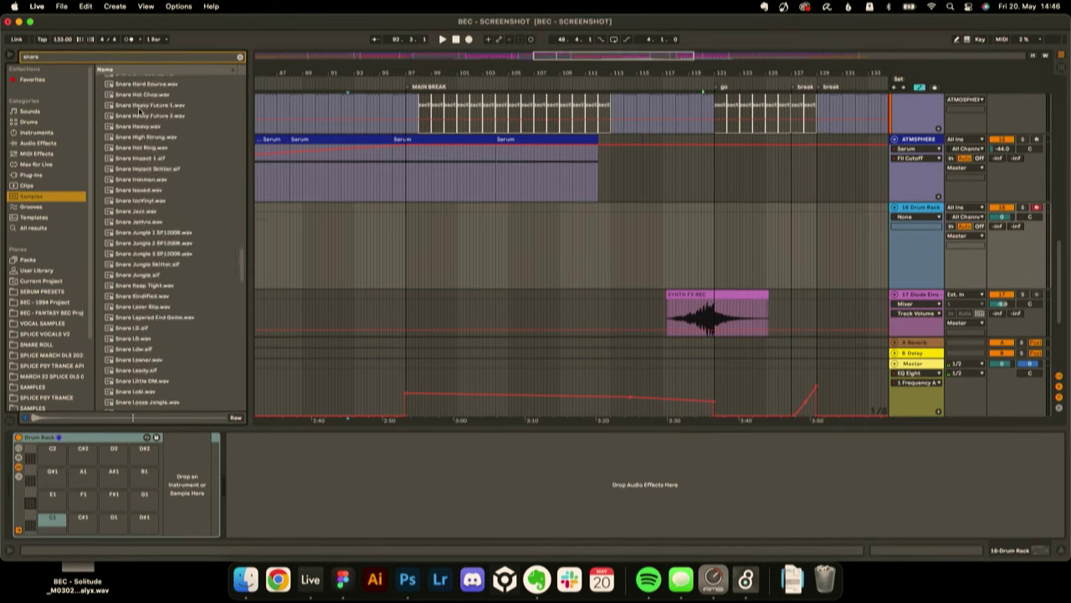
{"action": "scroll", "coordinate": [141, 112], "scroll_direction": "down", "scroll_amount": 10}
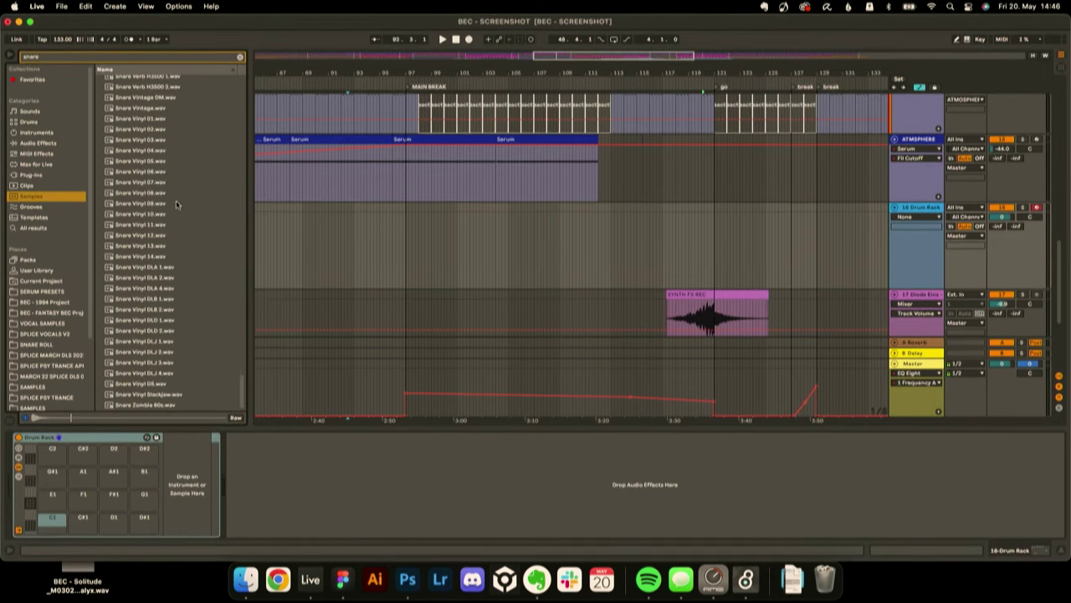
{"action": "left_click", "coordinate": [161, 372], "text": "shift"}
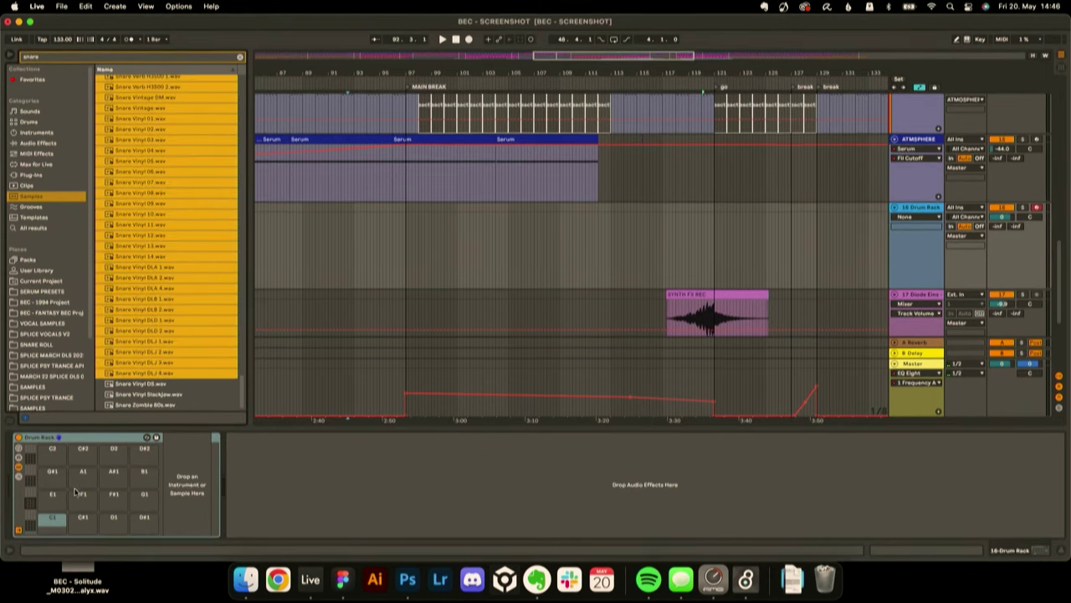
{"action": "left_click_drag", "start_coordinate": [91, 491], "coordinate": [86, 485]}
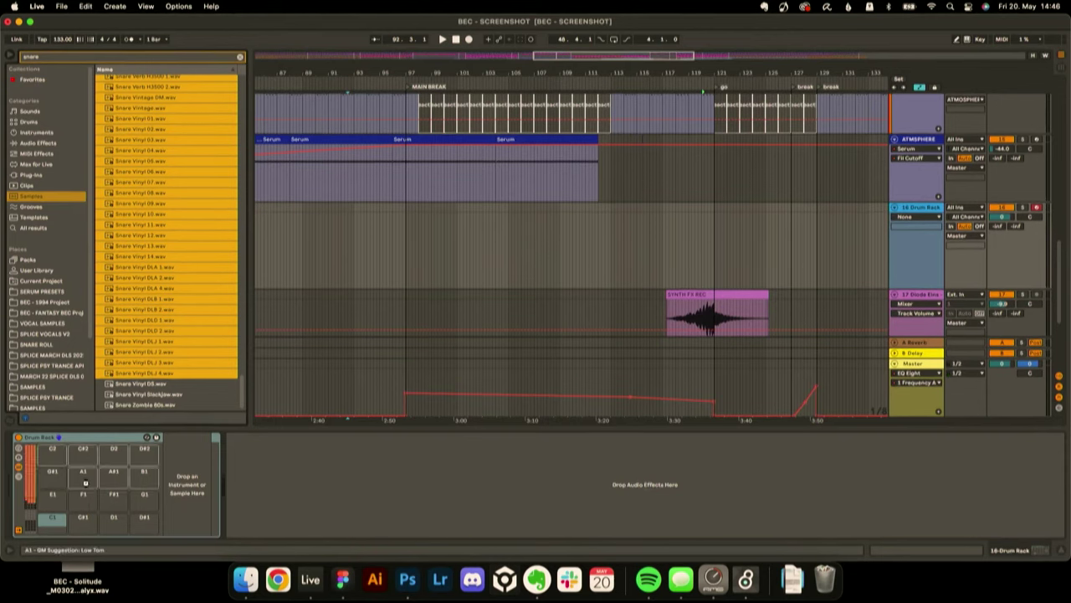
{"action": "left_click_drag", "start_coordinate": [85, 483], "coordinate": [86, 484]}
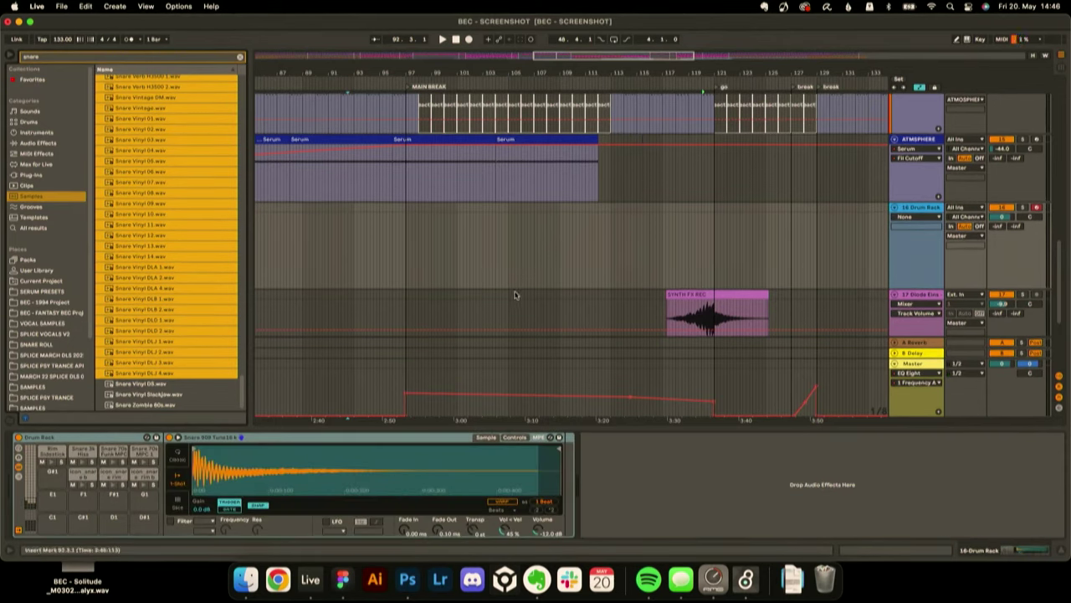
- Insert an empty four-bar MIDI clip on the Drum Rack track from bar 97 to bar 101
{"action": "left_click", "coordinate": [455, 267]}
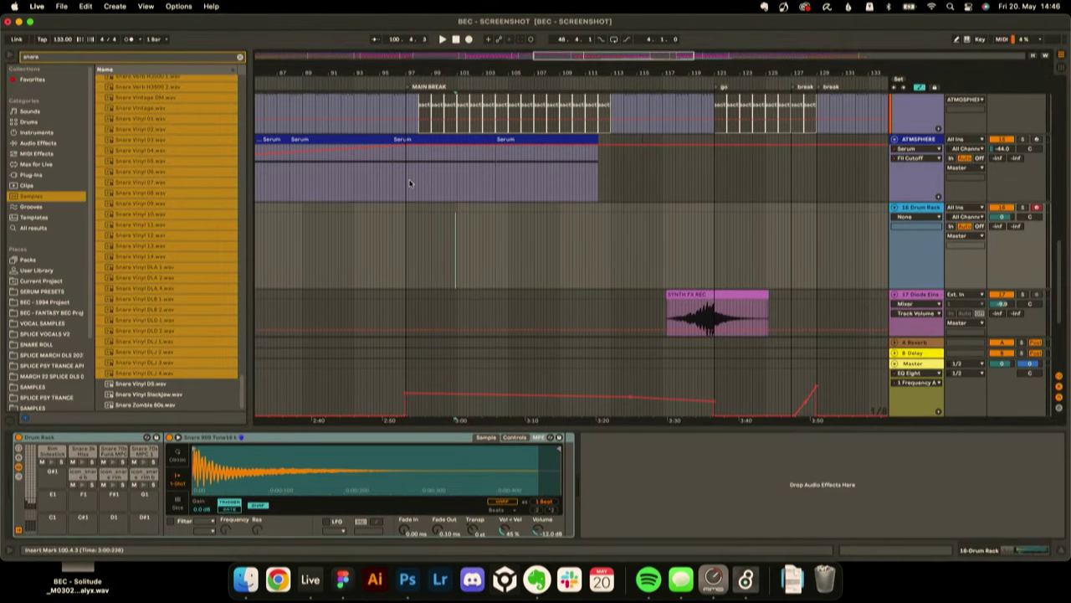
{"action": "left_click_drag", "start_coordinate": [422, 73], "coordinate": [422, 163]}
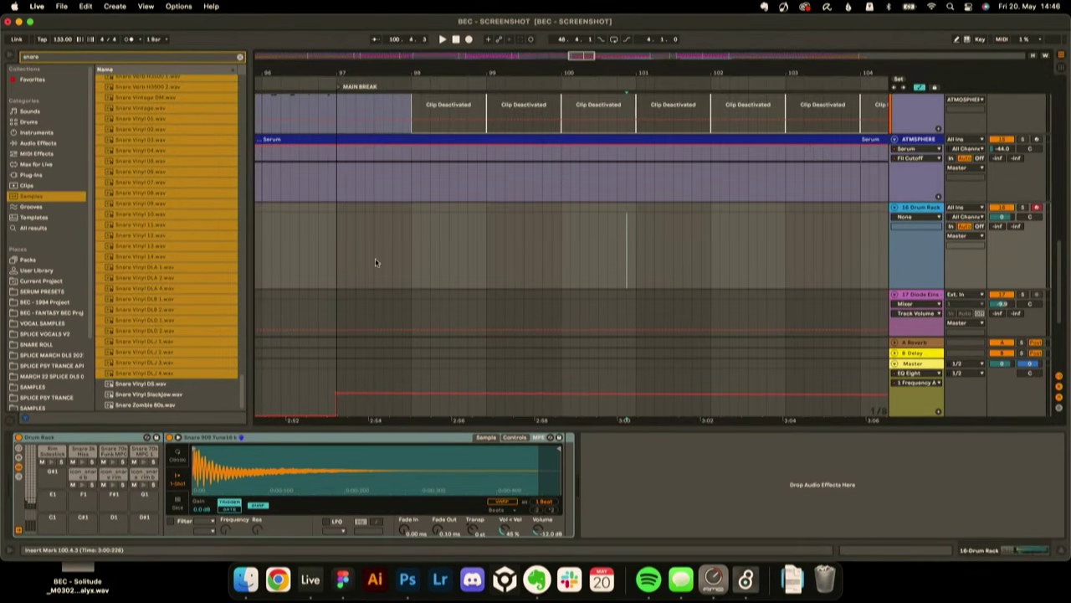
{"action": "left_click_drag", "start_coordinate": [337, 212], "coordinate": [633, 223]}
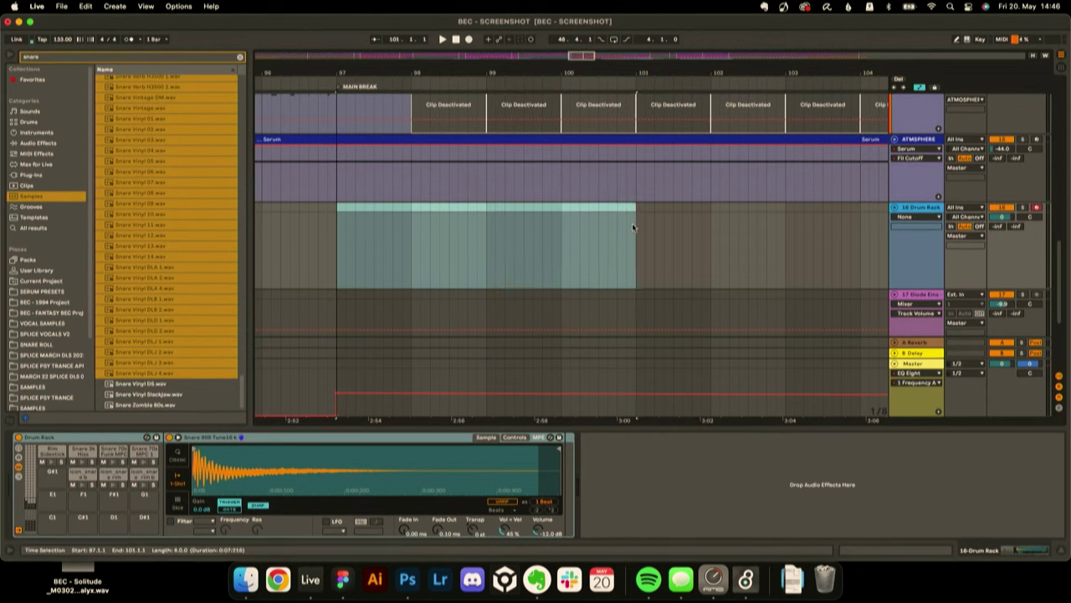
{"action": "right_click", "coordinate": [633, 223]}
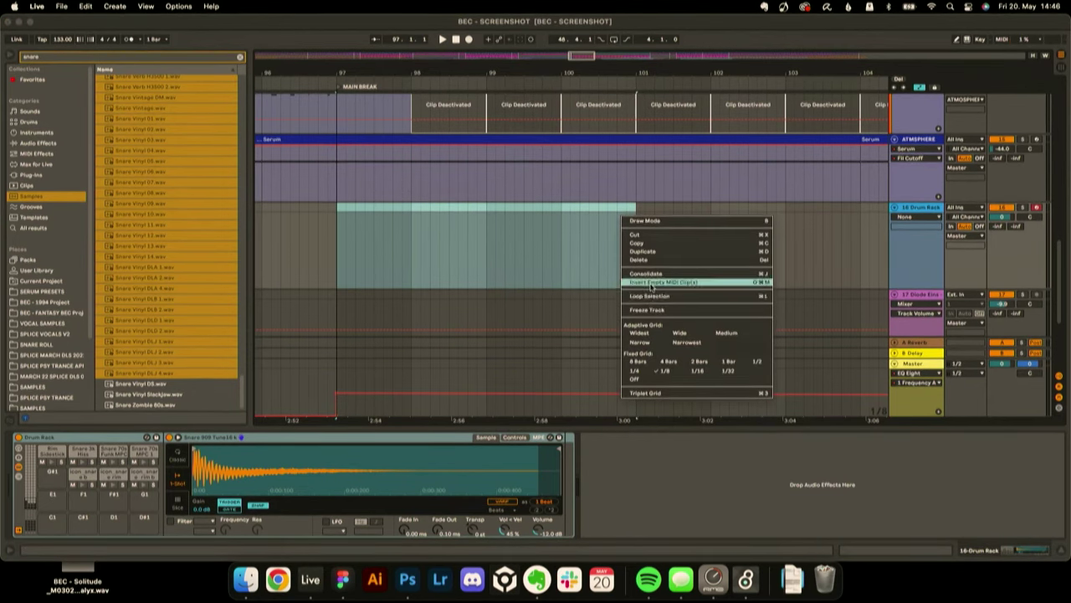
{"action": "left_click", "coordinate": [652, 282]}
- Keep the empty Drum Rack clip aligned to bar 97 and play its four bars as a loop
{"action": "scroll", "coordinate": [467, 190], "scroll_direction": "left", "scroll_amount": 2}
{"action": "left_click_drag", "start_coordinate": [588, 203], "coordinate": [367, 226]}
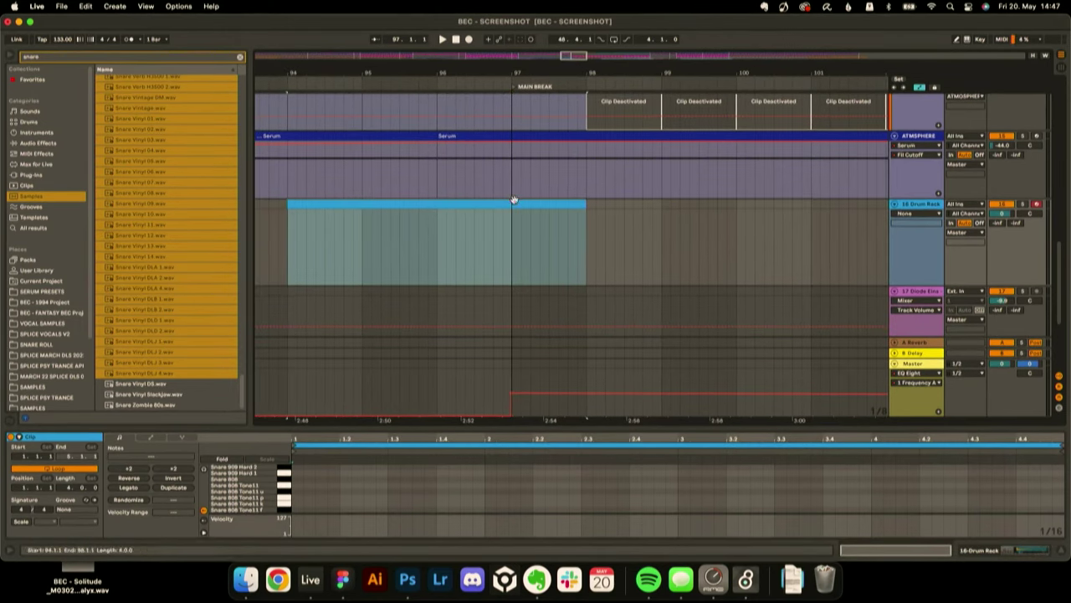
{"action": "left_click_drag", "start_coordinate": [443, 208], "coordinate": [667, 232]}
{"action": "key", "text": "super+l"}
{"action": "key", "text": "space"}
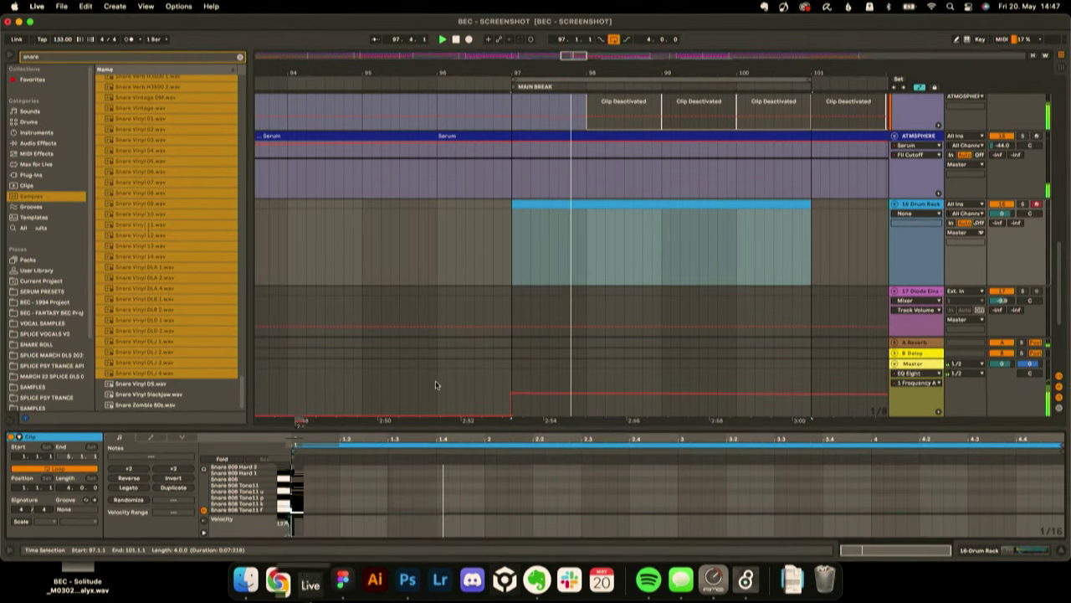
- Prepare the clip's enlarged note editor for drawing, with Draw Mode on and a 1/8 grid
{"action": "left_click_drag", "start_coordinate": [432, 428], "coordinate": [432, 300]}
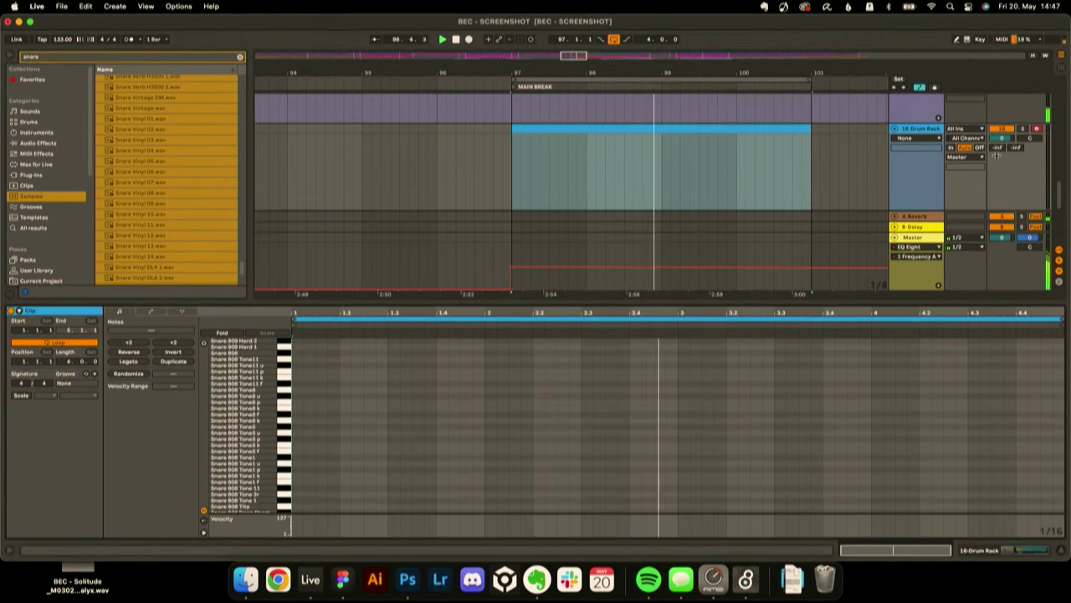
{"action": "key", "text": "a"}
{"action": "key", "text": "b"}
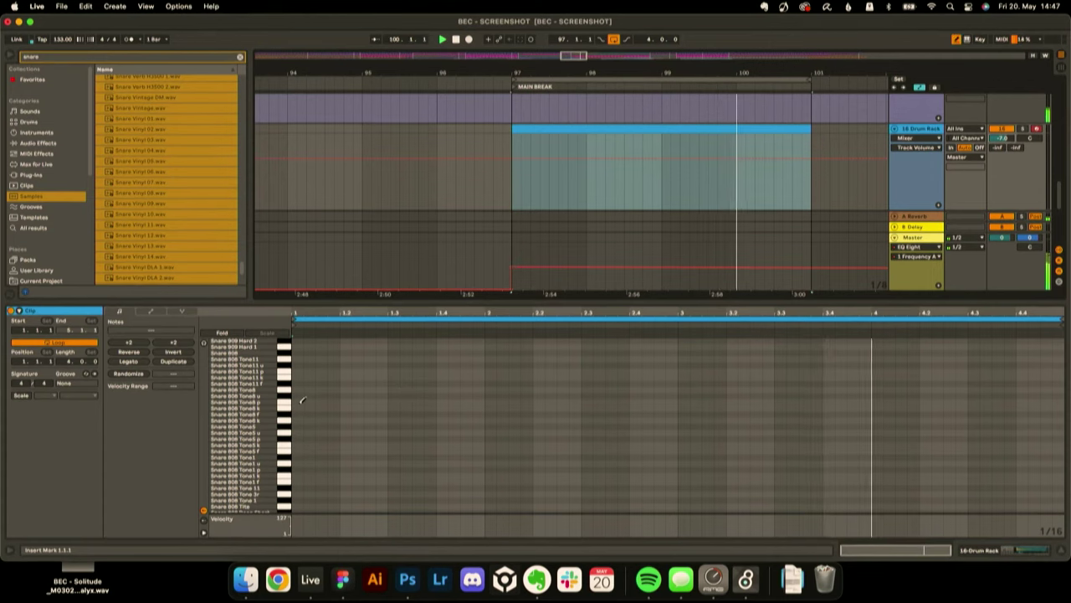
{"action": "left_click", "coordinate": [299, 403]}
{"action": "left_click", "coordinate": [299, 403]}
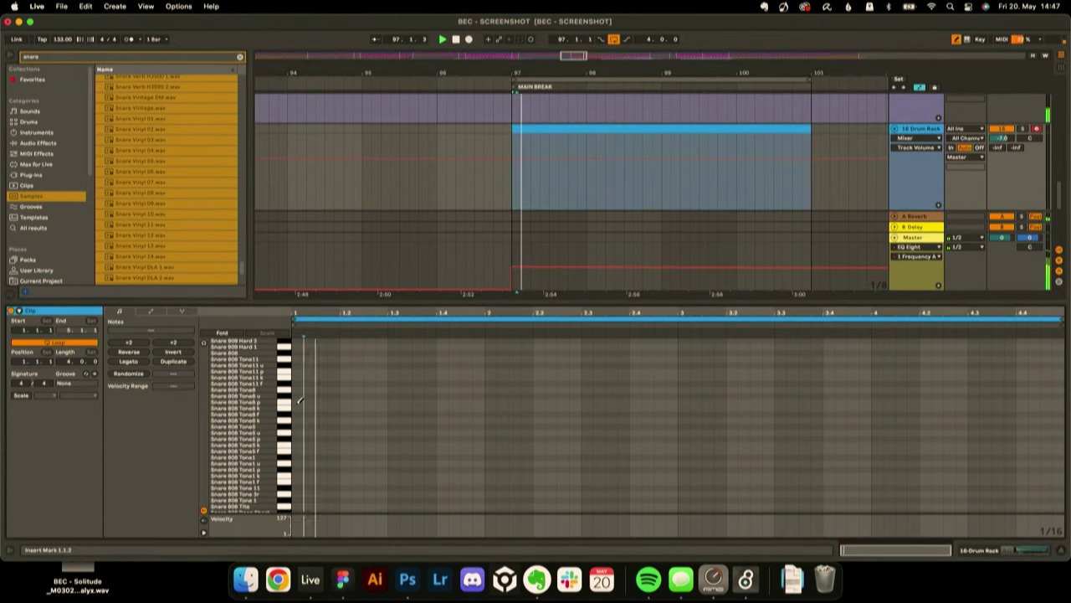
{"action": "right_click", "coordinate": [314, 407]}
{"action": "left_click", "coordinate": [366, 356]}
{"action": "left_click", "coordinate": [316, 413]}
{"action": "left_click_drag", "start_coordinate": [343, 412], "coordinate": [655, 419]}
{"action": "key", "text": "super+z"}
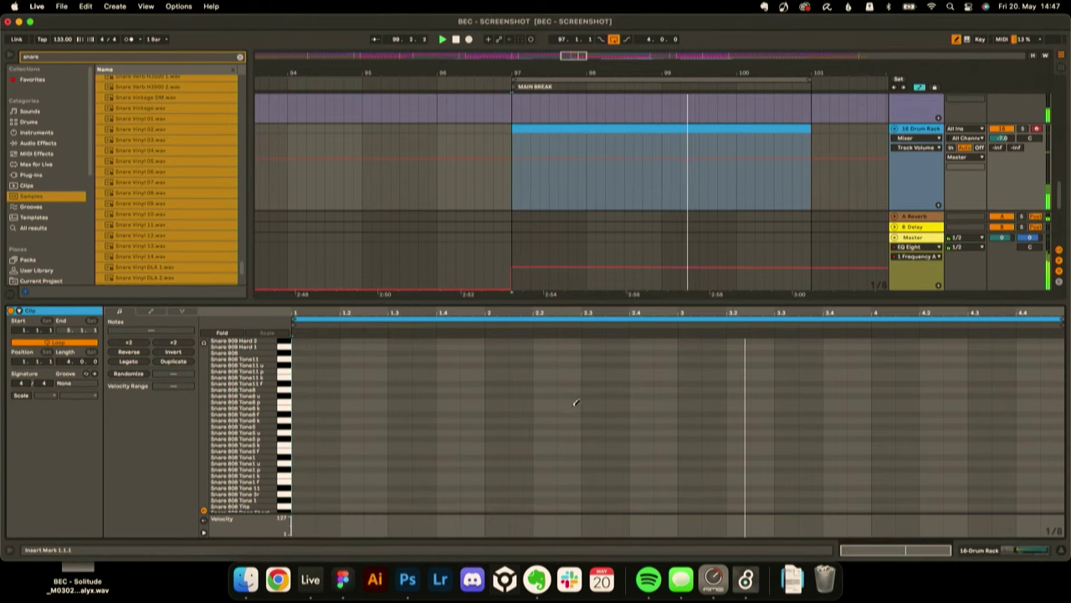
- Draw an unbroken run of 1/8 notes on one Snare 808 row from the clip's start to beat 2.3
{"action": "left_click_drag", "start_coordinate": [297, 407], "coordinate": [571, 407]}
{"action": "left_click", "coordinate": [453, 402]}
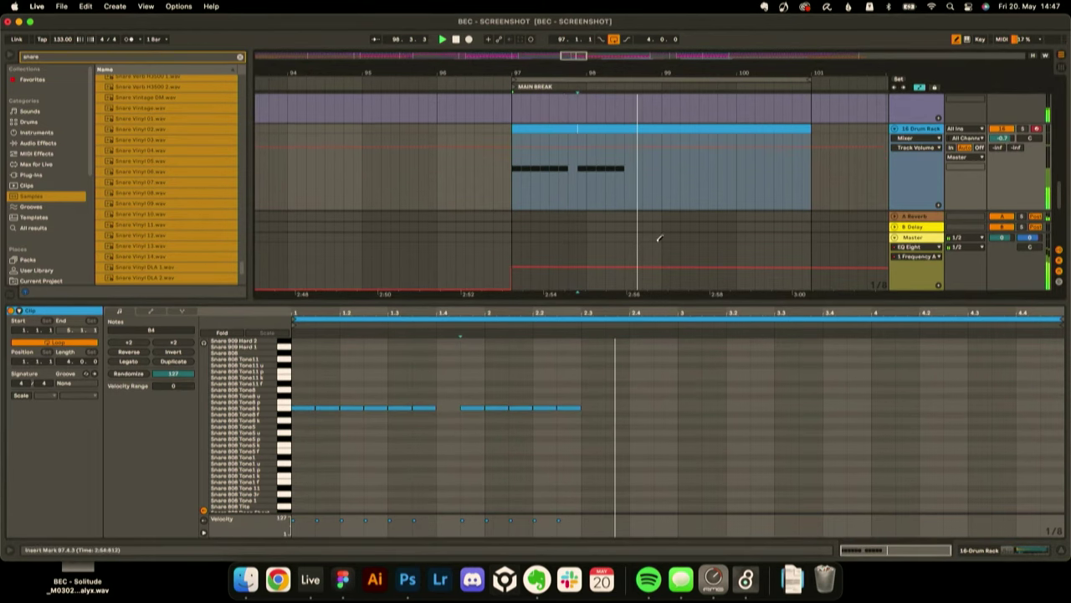
{"action": "left_click", "coordinate": [446, 408]}
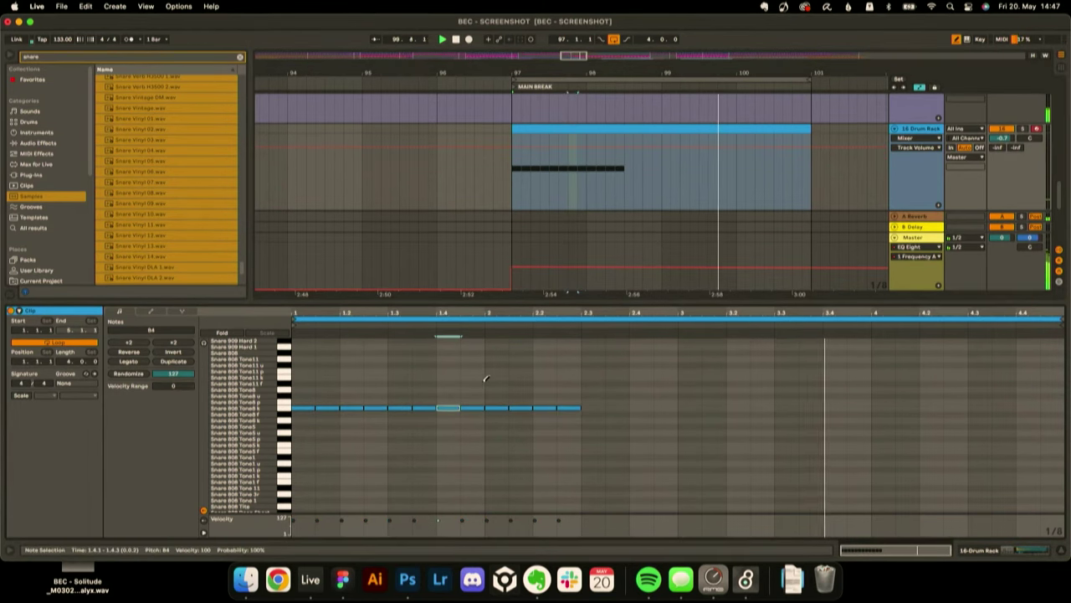
- Loop the clip's notes from beat 1 to 2.2 and raise the Drum Rack track's volume to 2.4 dB
{"action": "left_click_drag", "start_coordinate": [532, 367], "coordinate": [291, 512]}
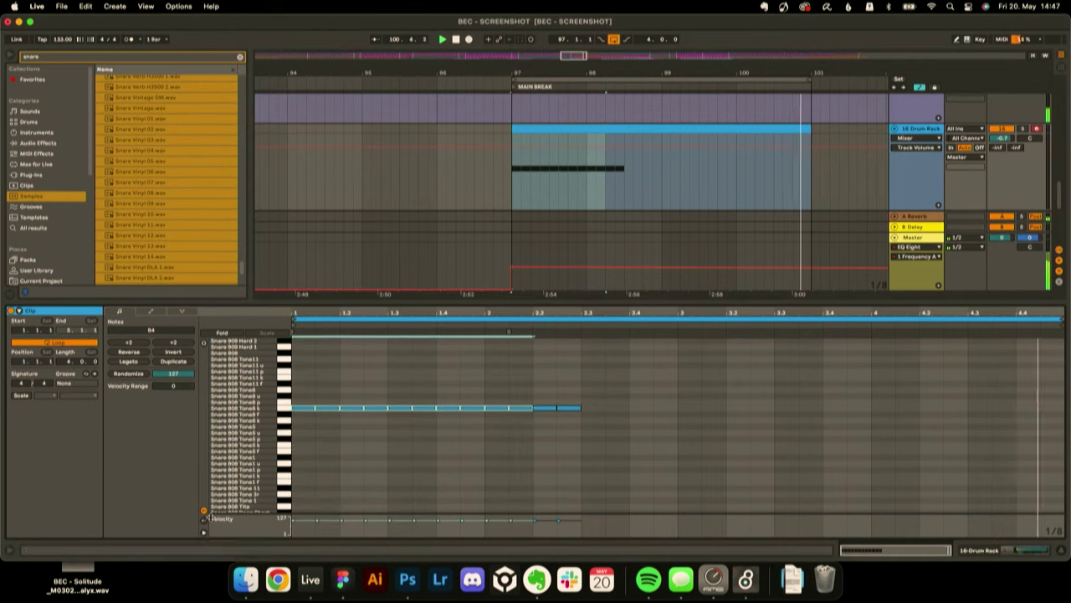
{"action": "key", "text": "super+l"}
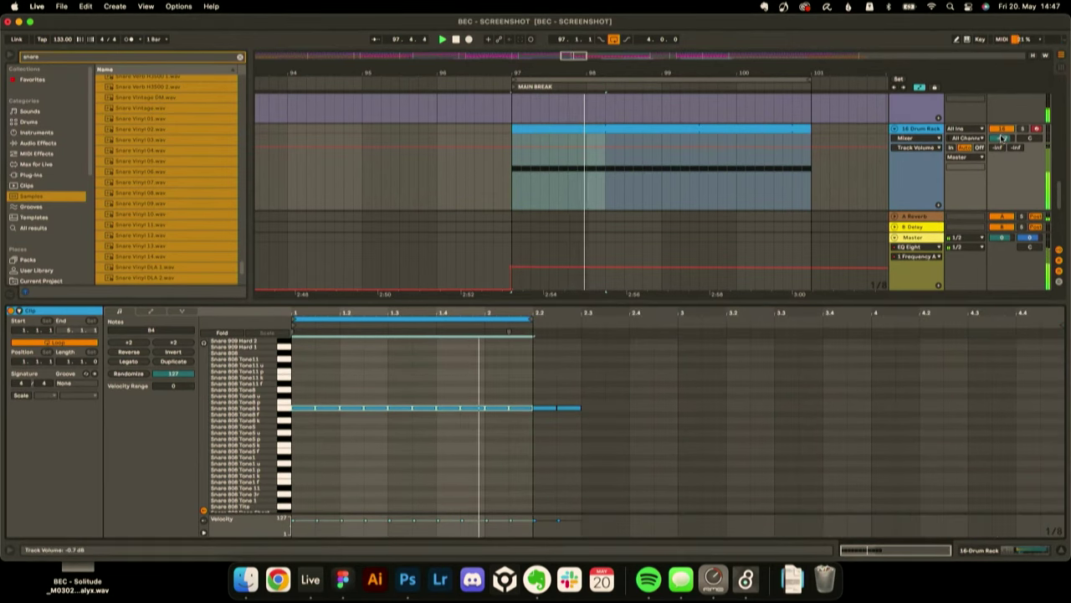
{"action": "left_click_drag", "start_coordinate": [1002, 138], "coordinate": [1002, 127]}
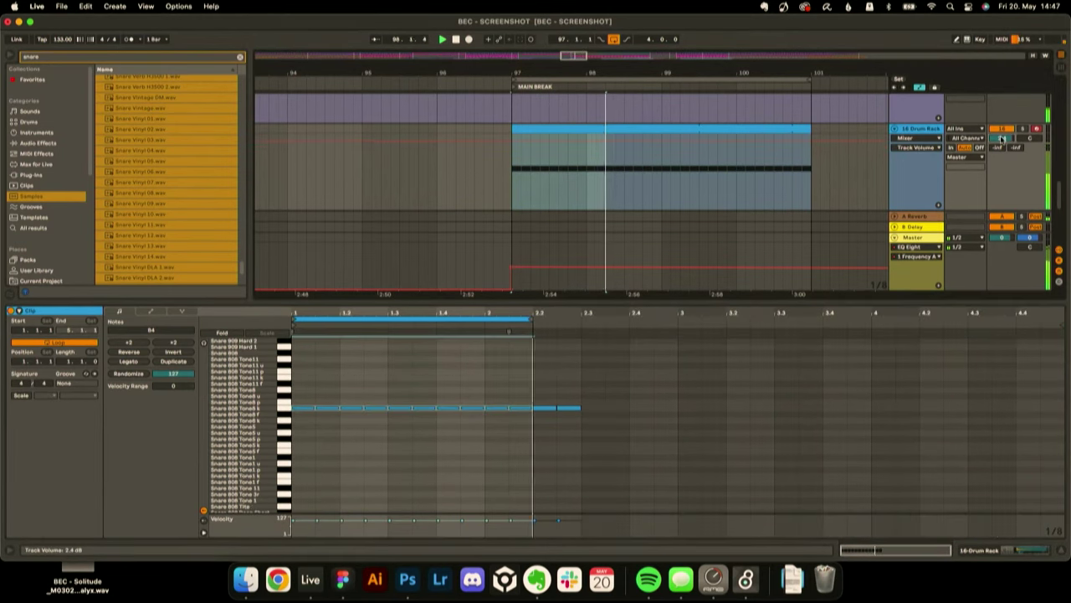
- Set the note editor's grid to 1/16
{"action": "left_click", "coordinate": [516, 435]}
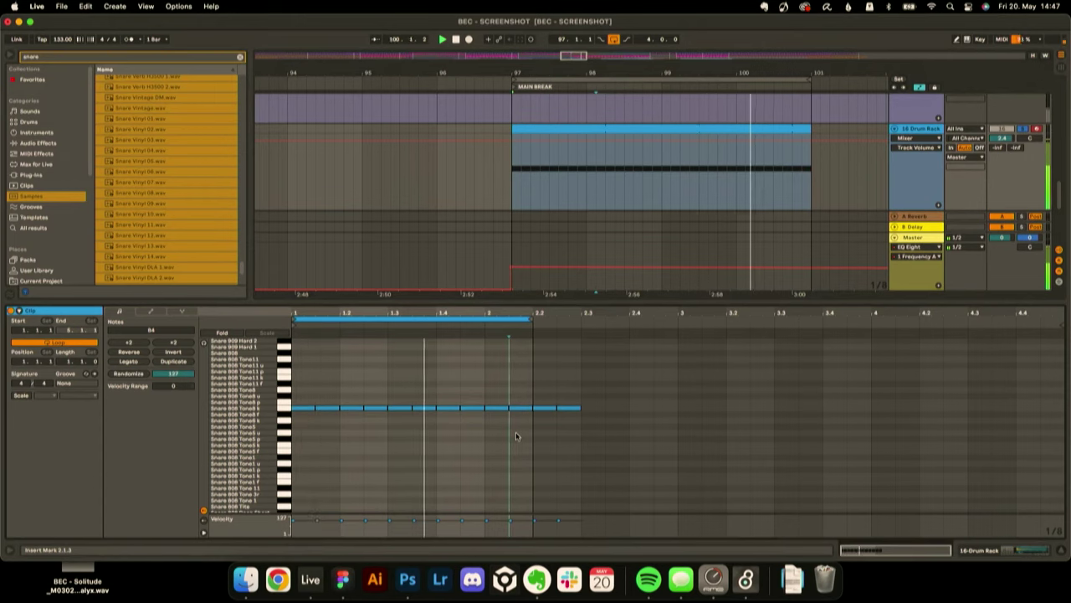
{"action": "right_click", "coordinate": [515, 432]}
{"action": "left_click", "coordinate": [596, 384]}
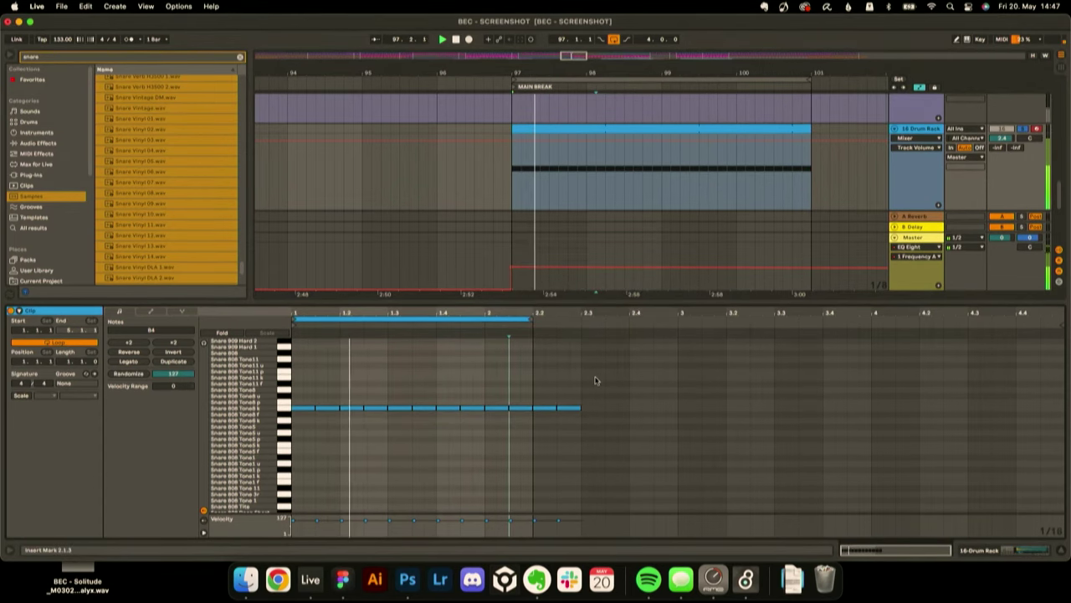
- Move all of the clip's looped snare notes down through the drum sounds to the Snare 707 row, auditioning along the way
{"action": "left_click_drag", "start_coordinate": [309, 407], "coordinate": [354, 407]}
{"action": "key", "text": "super+z"}
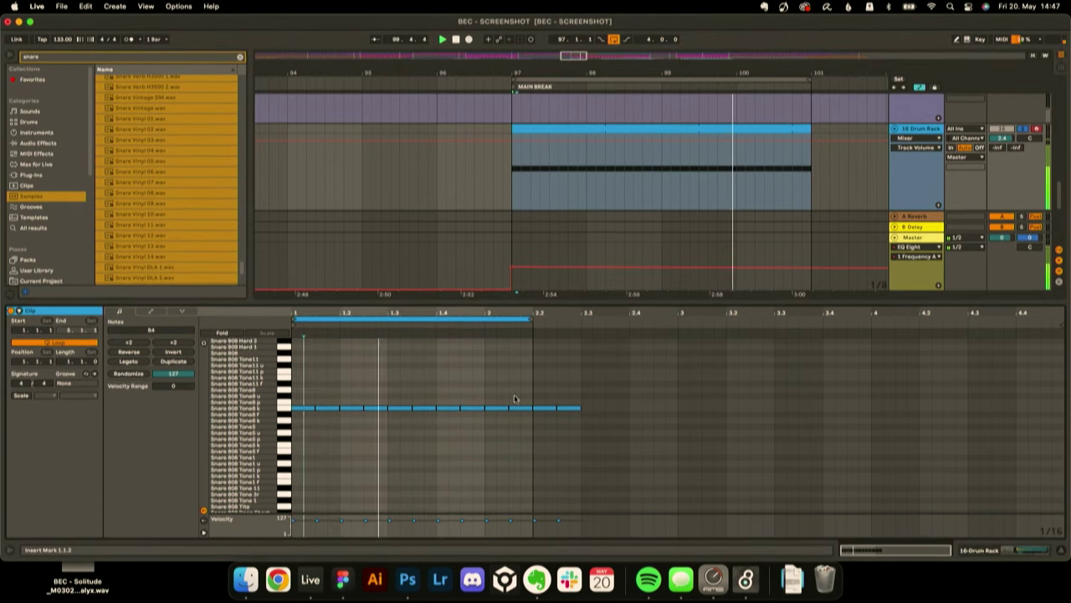
{"action": "key", "text": "super+a"}
{"action": "key", "text": "Down"}
{"action": "key", "text": "Down"}
{"action": "key", "text": "Down"}
{"action": "key", "text": "Down"}
{"action": "key", "text": "Down"}
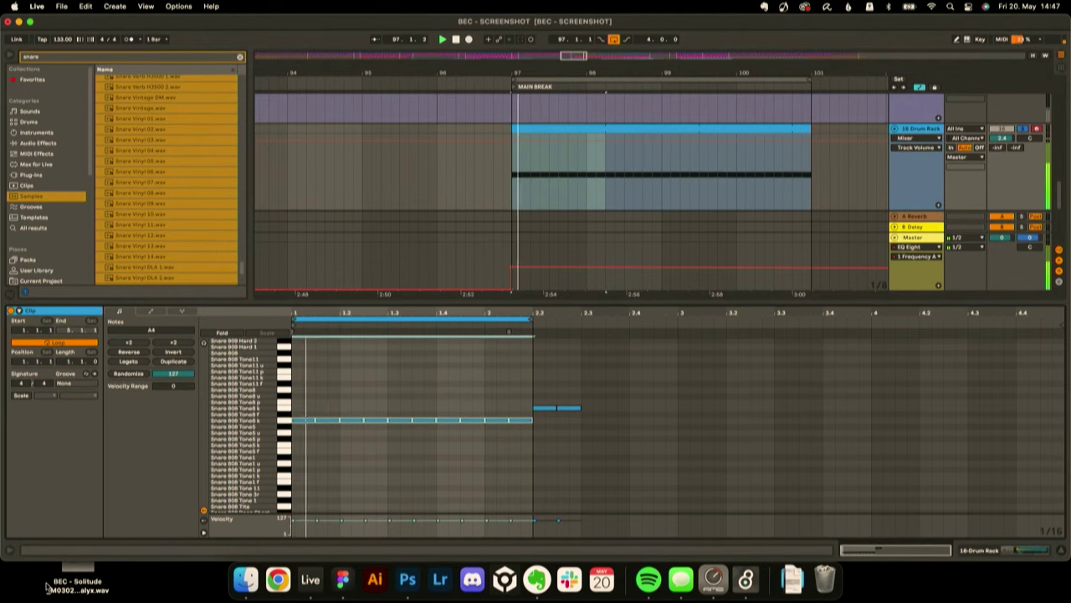
{"action": "key", "text": "Down"}
{"action": "key", "text": "Down"}
{"action": "key", "text": "Down"}
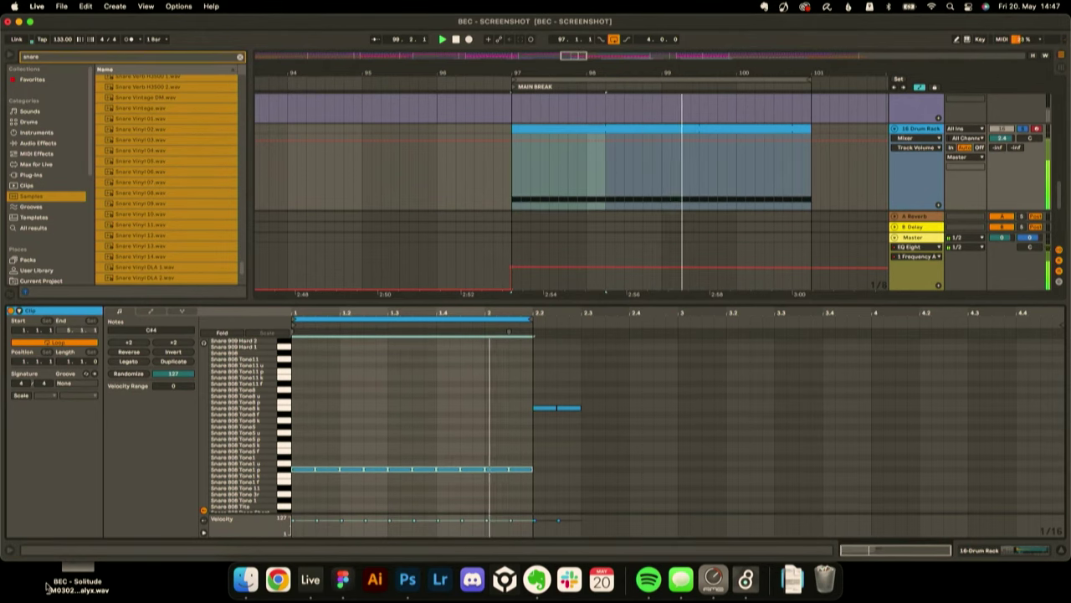
{"action": "key", "text": "Up"}
{"action": "key", "text": "Up"}
{"action": "key", "text": "Up"}
{"action": "key", "text": "Down"}
{"action": "key", "text": "Down"}
{"action": "key", "text": "Down"}
{"action": "key", "text": "Down"}
{"action": "key", "text": "Down"}
{"action": "key", "text": "Down"}
{"action": "key", "text": "Down"}
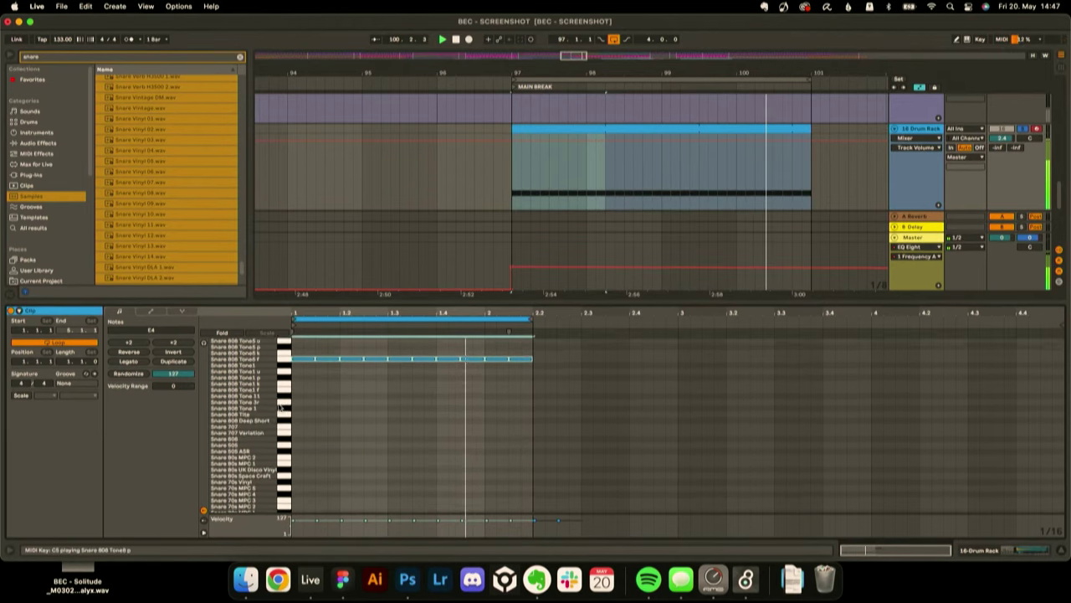
{"action": "key", "text": "Down"}
{"action": "key", "text": "Down"}
{"action": "key", "text": "Down"}
{"action": "key", "text": "Down"}
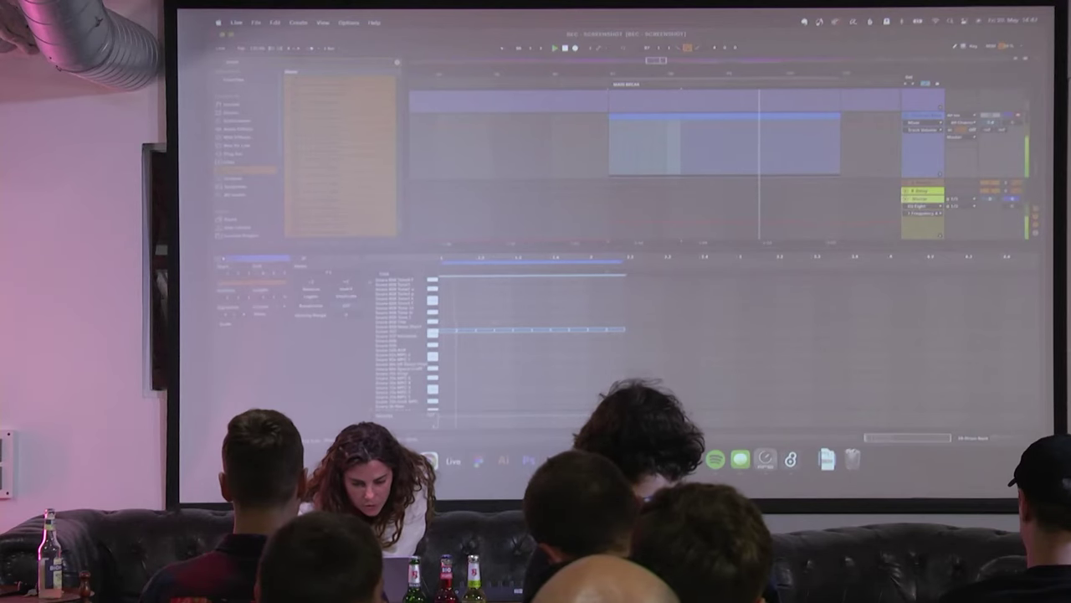
- Shrink the note editor and show the Drum Rack track's device chain instead of the clip's notes
{"action": "scroll", "coordinate": [590, 311], "scroll_direction": "down", "scroll_amount": 1}
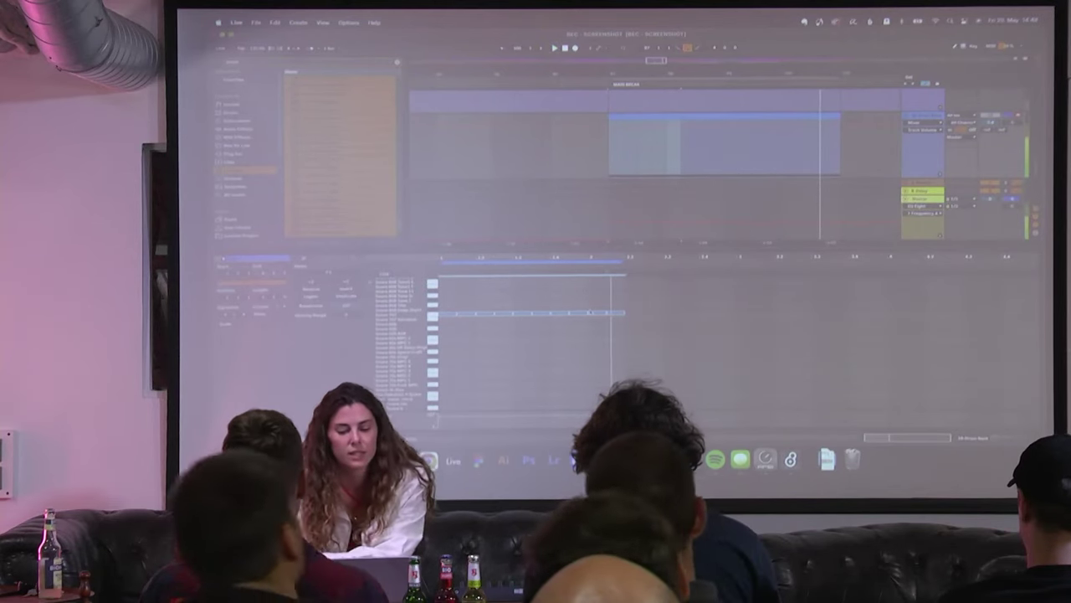
{"action": "left_click_drag", "start_coordinate": [681, 248], "coordinate": [681, 343]}
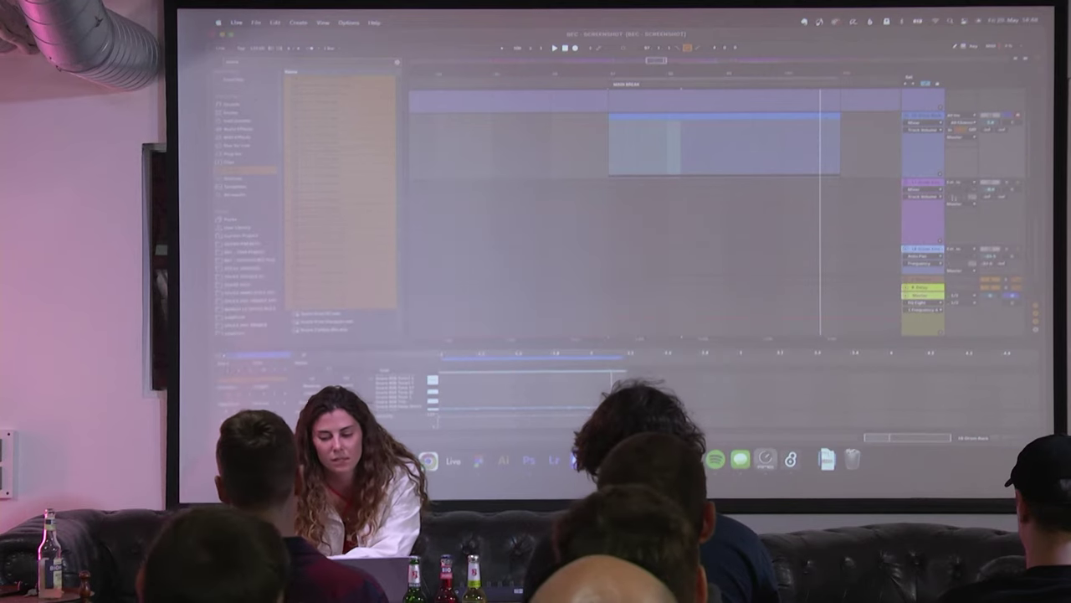
{"action": "key", "text": "shift+Tab"}
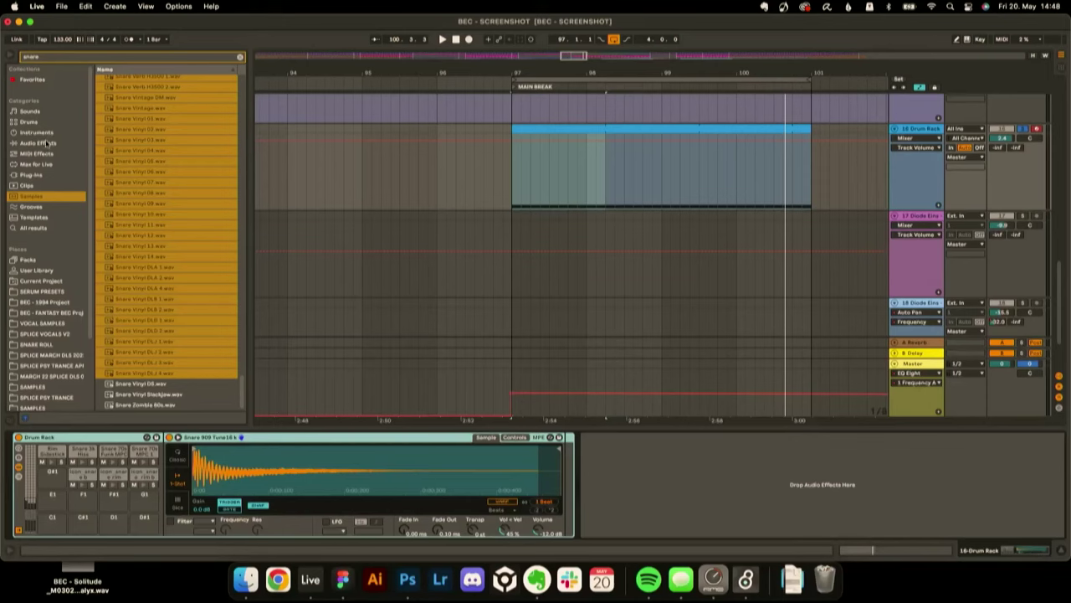
- Add an EQ Eight after the Drum Rack, with a low cut on band 1 and a 2.60 dB boost in the highs
{"action": "left_click", "coordinate": [47, 143]}
{"action": "type", "text": "eq"}
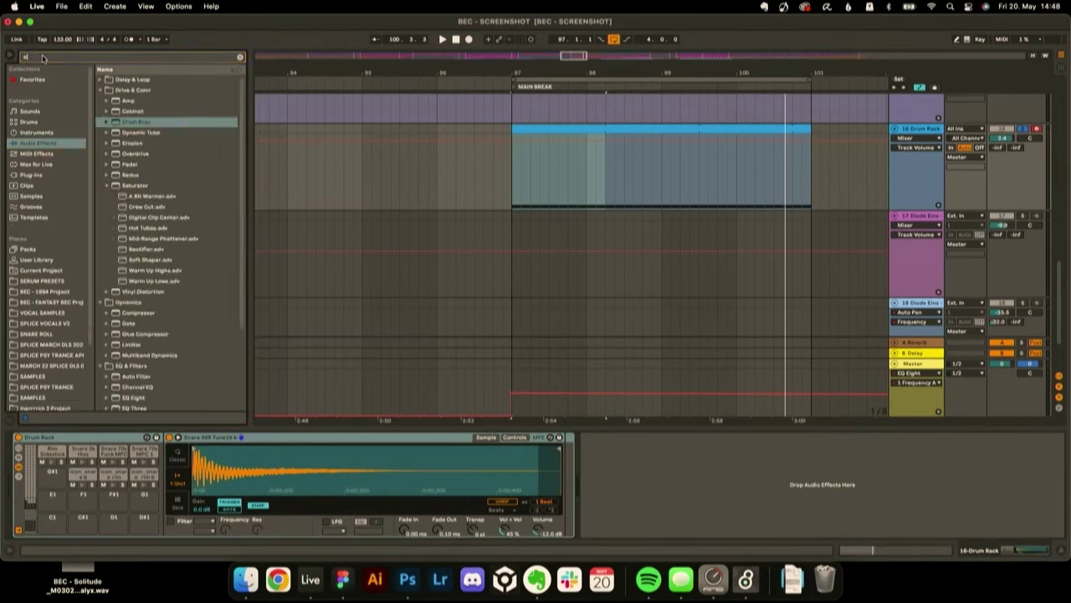
{"action": "left_click_drag", "start_coordinate": [142, 133], "coordinate": [620, 488]}
{"action": "left_click", "coordinate": [624, 525]}
{"action": "left_click", "coordinate": [623, 455]}
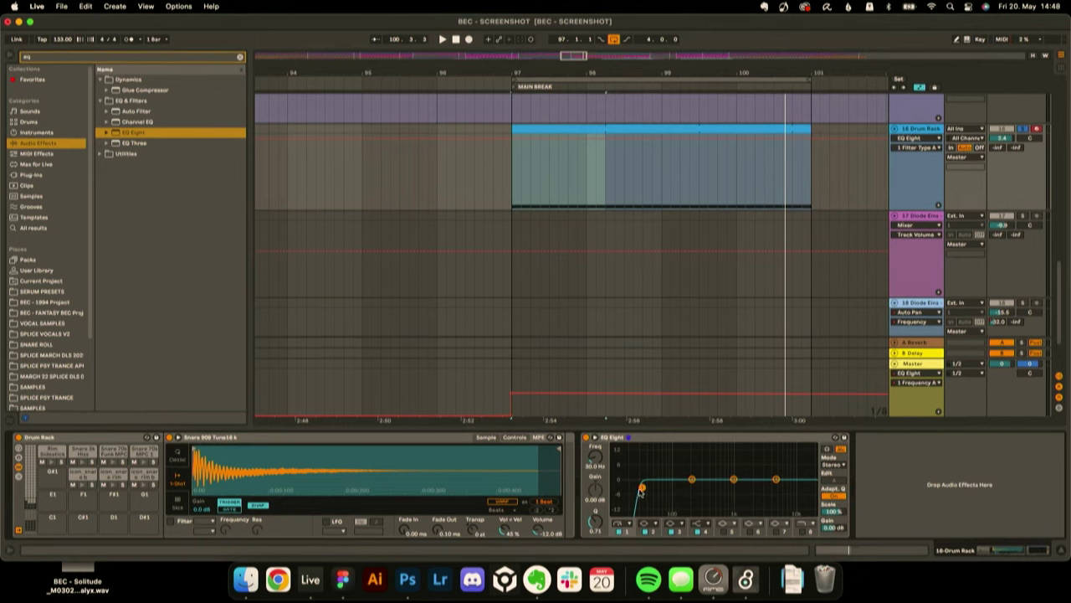
{"action": "key", "text": "space"}
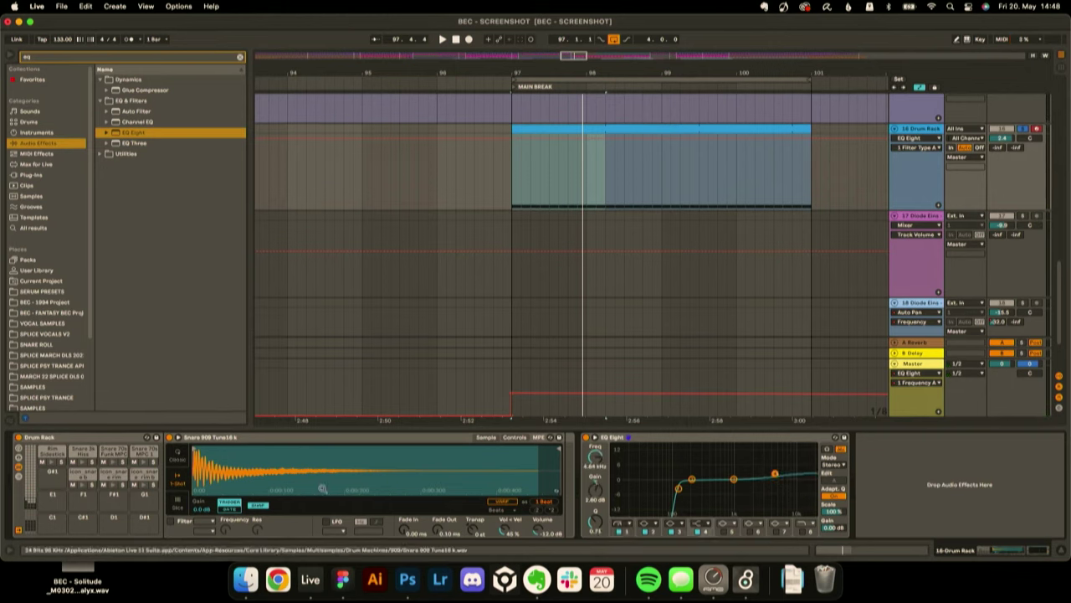
{"action": "key", "text": "space"}
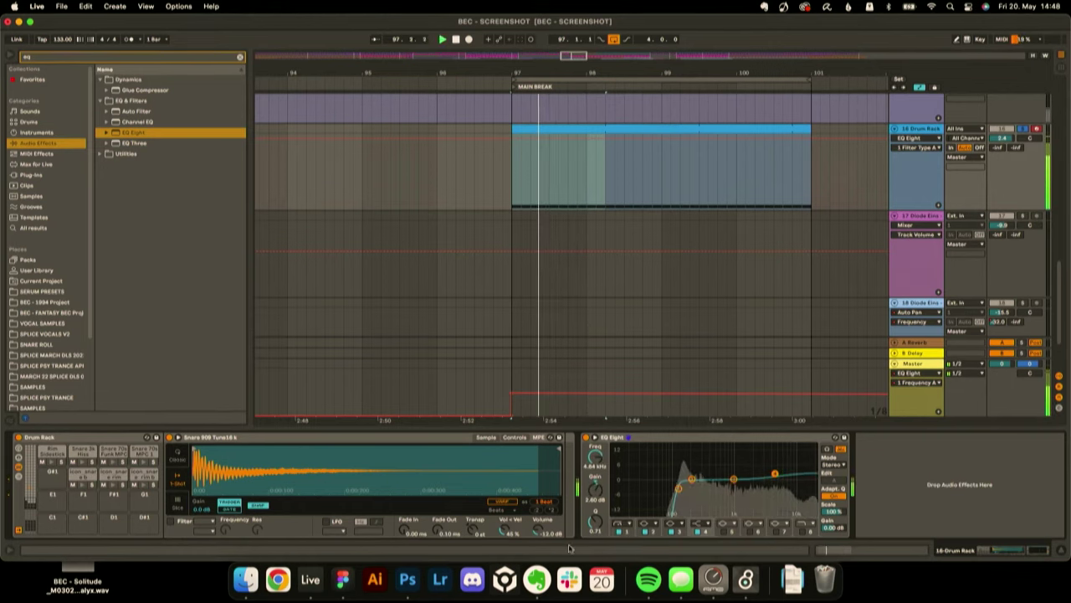
- Delete the Master track's EQ Eight frequency automation breakpoint at bar 97, and reselect the Drum Rack track
{"action": "left_click", "coordinate": [514, 400]}
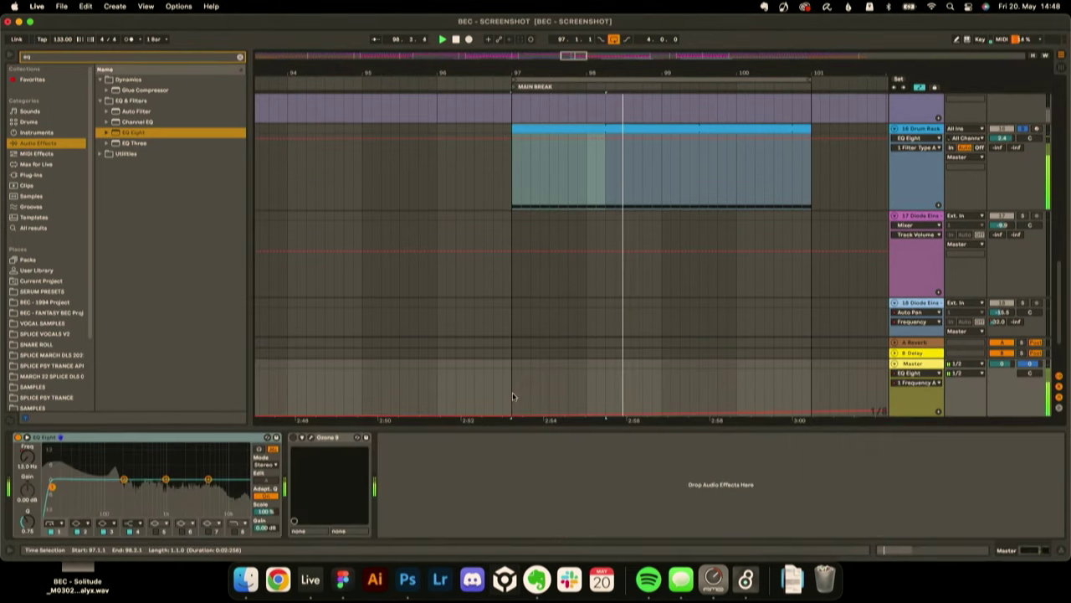
{"action": "left_click", "coordinate": [922, 129]}
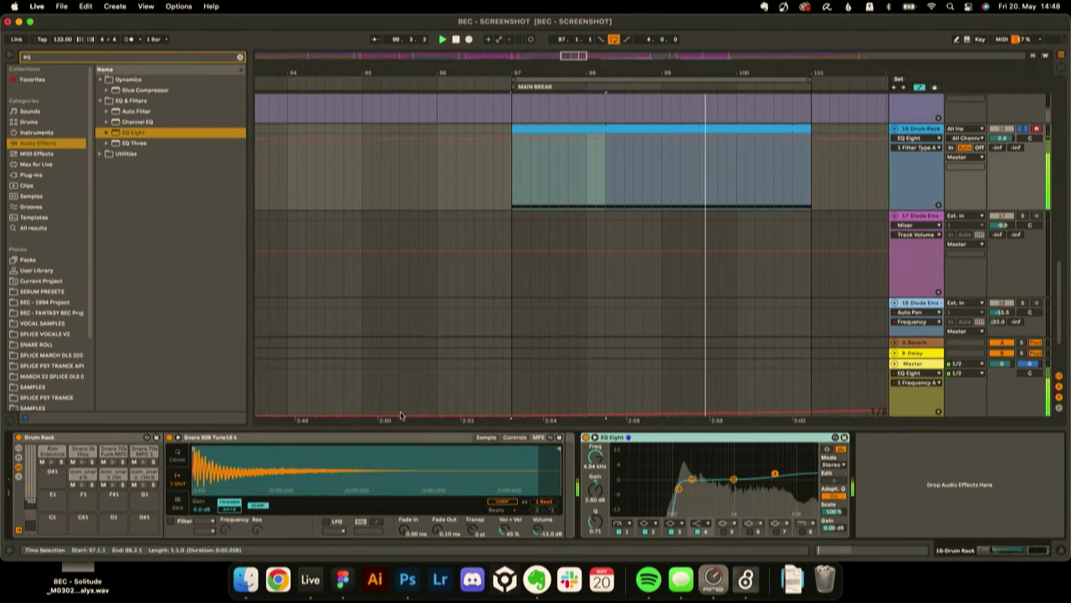
{"action": "left_click", "coordinate": [569, 420]}
- Shorten the playback range of the Snare 909 sample, and trim the Snare 707 pad's sample by moving its end earlier
{"action": "left_click_drag", "start_coordinate": [286, 463], "coordinate": [211, 467]}
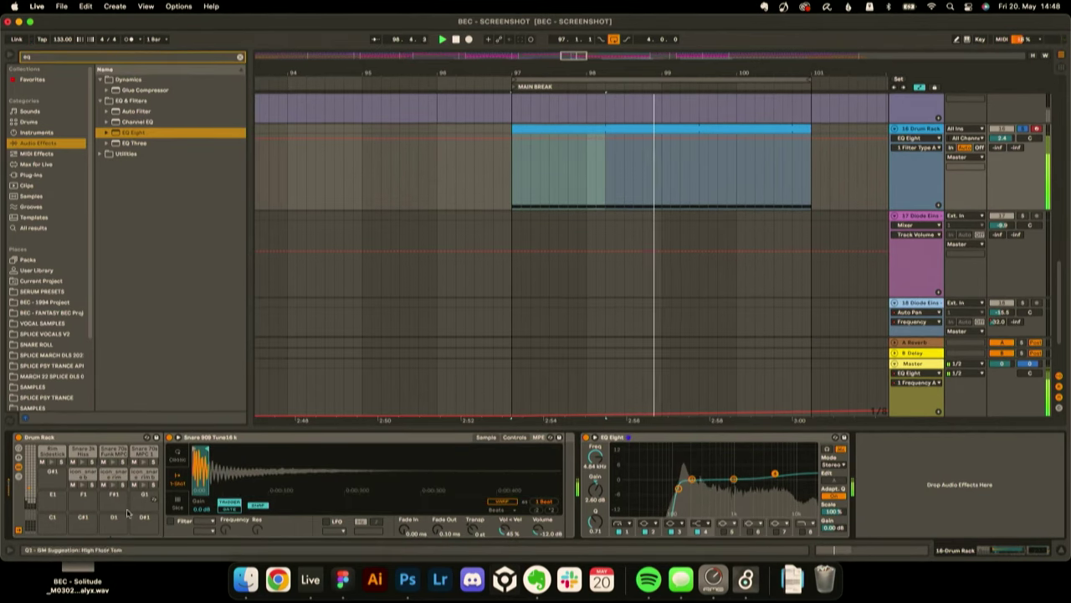
{"action": "scroll", "coordinate": [129, 494], "scroll_direction": "up", "scroll_amount": 4}
{"action": "left_click", "coordinate": [82, 452]}
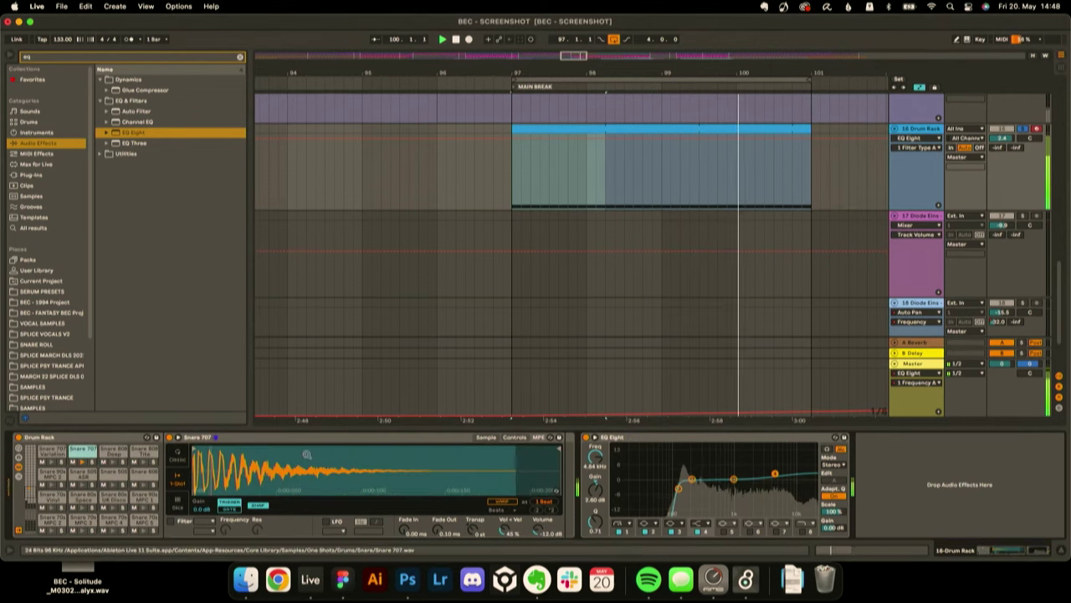
{"action": "mouse_move", "coordinate": [515, 456]}
{"action": "left_mouse_down"}
{"action": "mouse_move", "coordinate": [266, 456]}
{"action": "mouse_move", "coordinate": [325, 456]}
{"action": "left_mouse_up"}
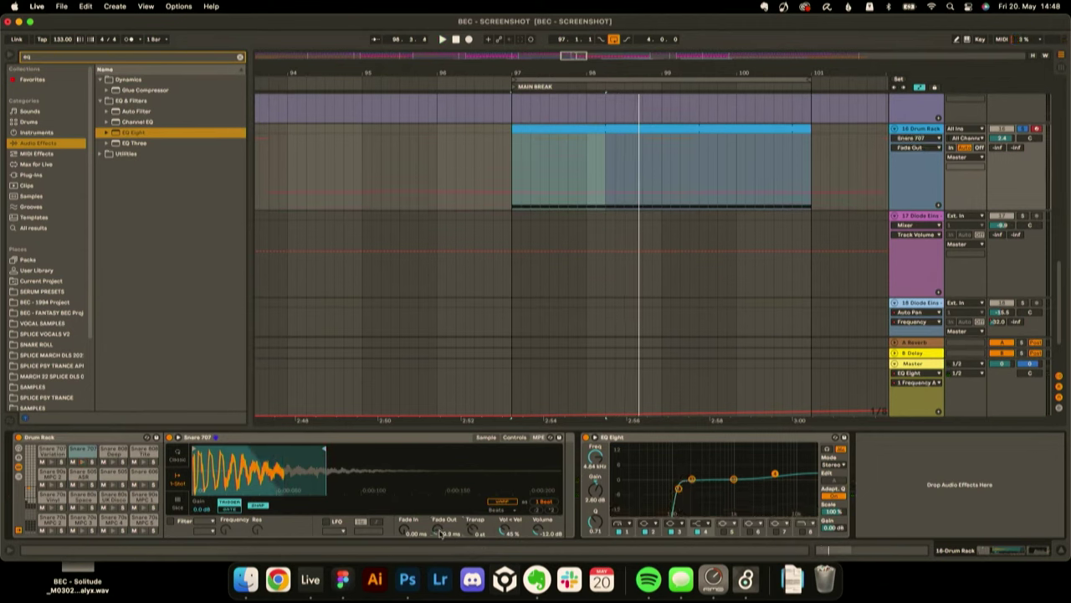
- Fine-tune the Snare 707 sample's end point and set its Fade Out to 42.9 ms
{"action": "key", "text": "space"}
{"action": "right_click", "coordinate": [339, 453]}
{"action": "left_click", "coordinate": [327, 450]}
{"action": "left_click_drag", "start_coordinate": [325, 449], "coordinate": [358, 450]}
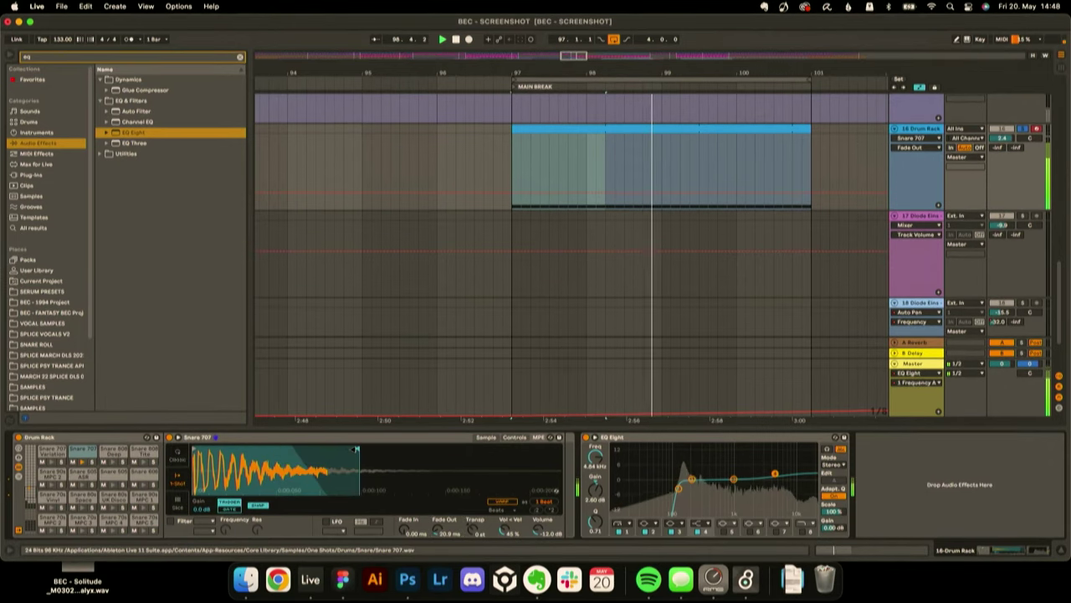
{"action": "left_click_drag", "start_coordinate": [438, 529], "coordinate": [438, 516]}
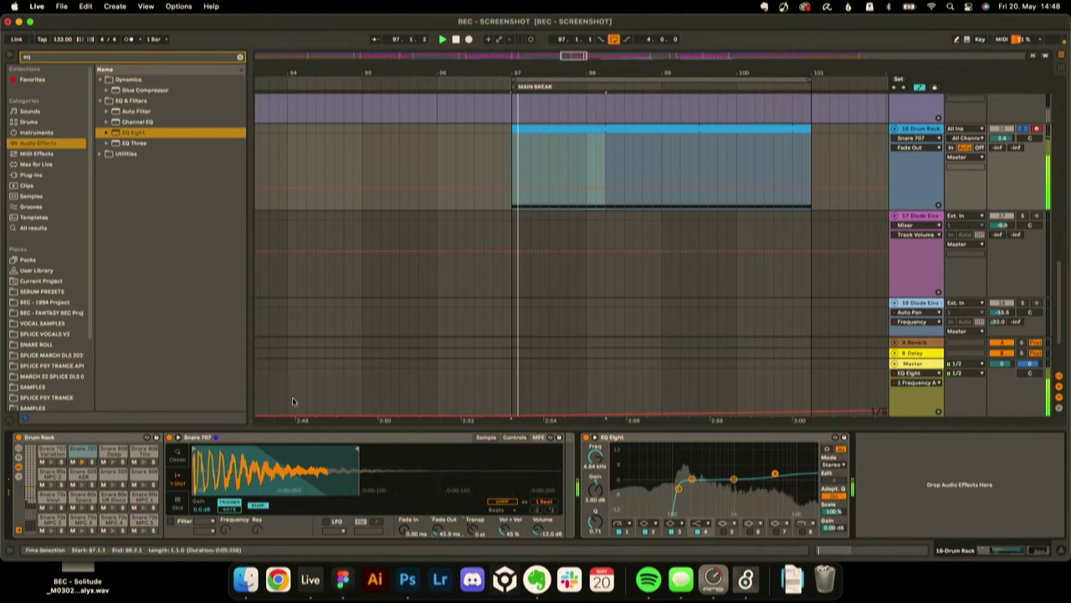
{"action": "mouse_move", "coordinate": [358, 450]}
{"action": "left_mouse_down"}
{"action": "mouse_move", "coordinate": [301, 451]}
{"action": "mouse_move", "coordinate": [335, 452]}
{"action": "left_mouse_up"}
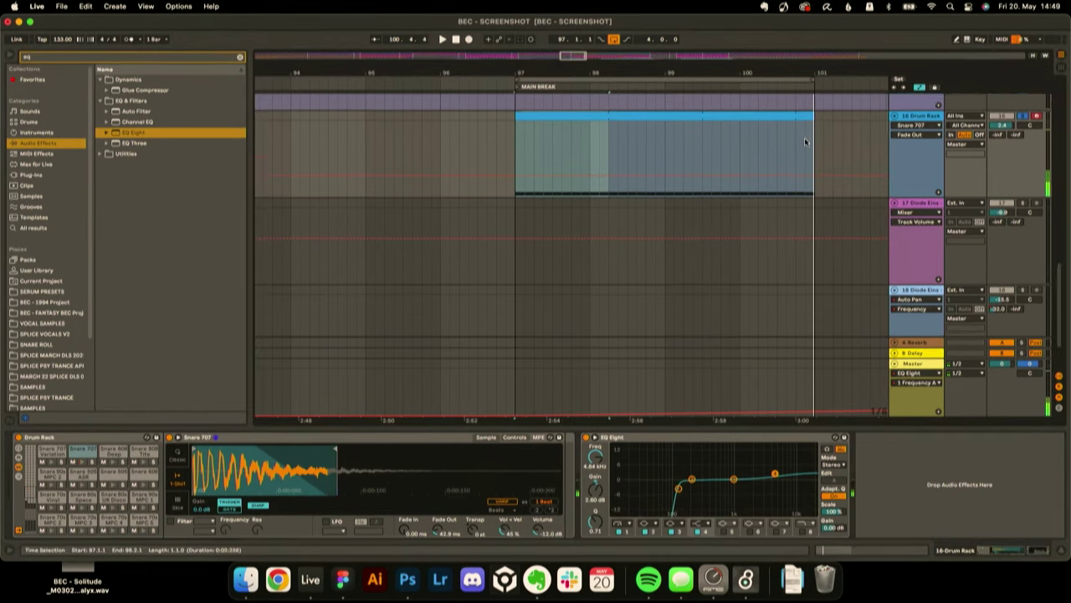
- Add Overdrive and Saturator audio effects after the EQ Eight on the Drum Rack track
{"action": "scroll", "coordinate": [947, 103], "scroll_direction": "down", "scroll_amount": 2}
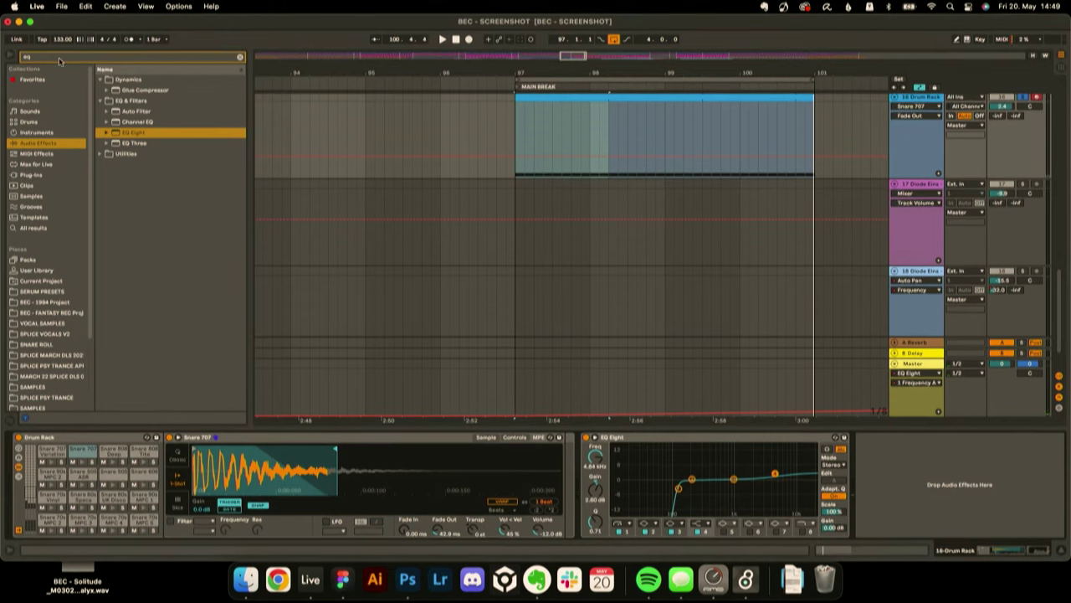
{"action": "key", "text": "BackSpace"}
{"action": "key", "text": "BackSpace"}
{"action": "type", "text": "over"}
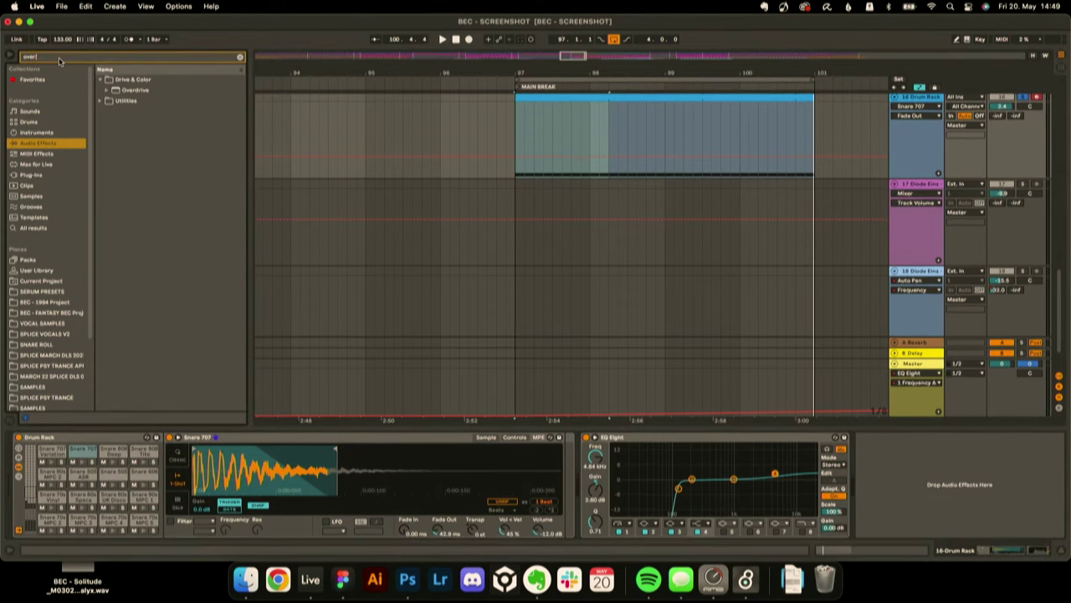
{"action": "double_click", "coordinate": [131, 91]}
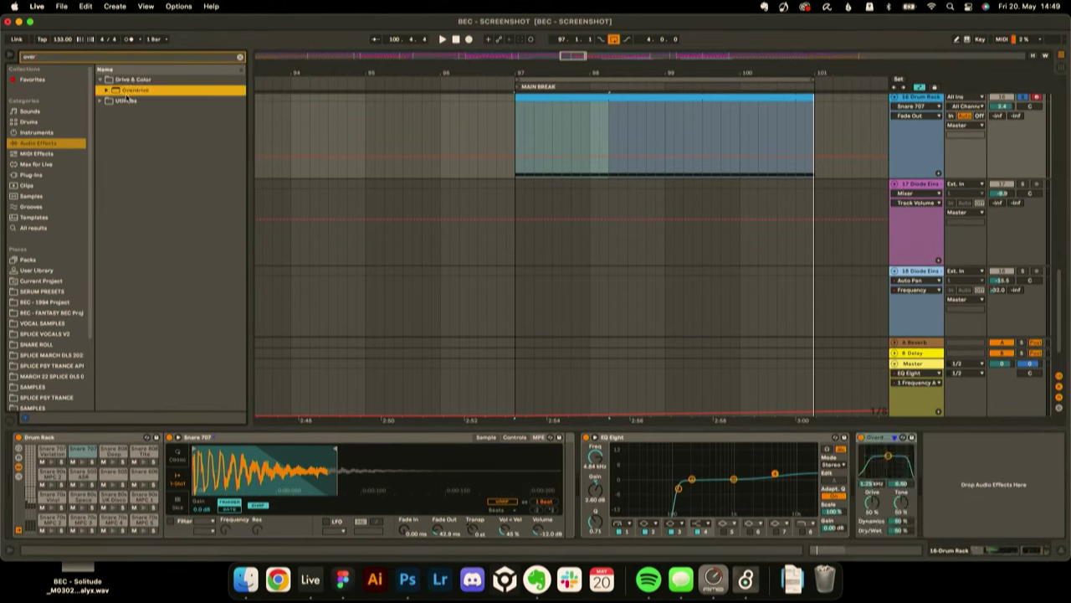
{"action": "left_click", "coordinate": [65, 56]}
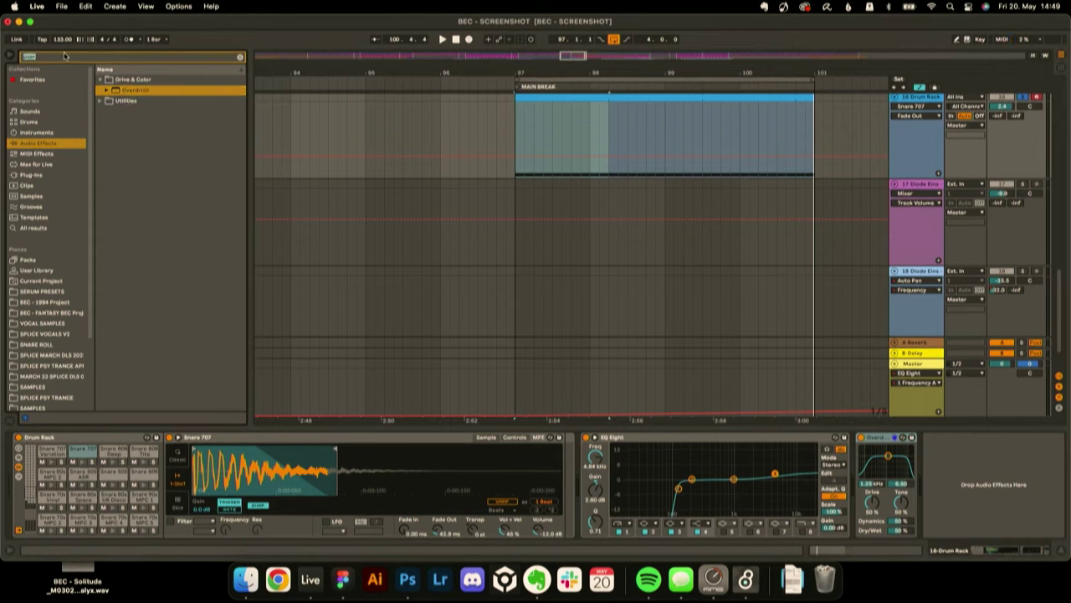
{"action": "type", "text": "sat"}
{"action": "double_click", "coordinate": [156, 94]}
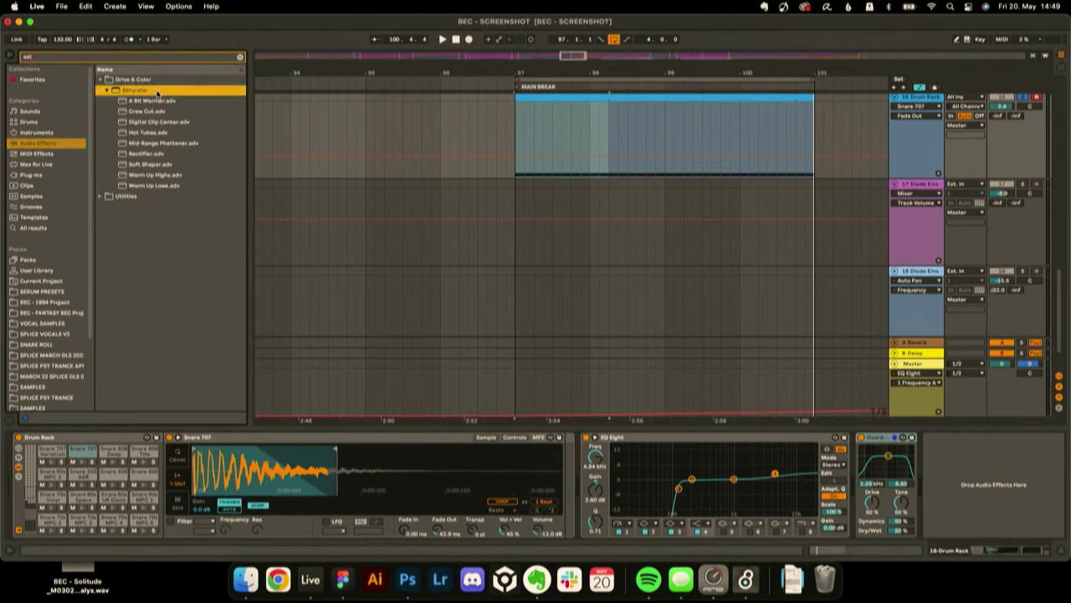
- Set Overdrive's Dry/Wet to about 12% and switch Saturator to Medium Curve with a Dry/Wet of 34.9%
{"action": "left_click_drag", "start_coordinate": [844, 528], "coordinate": [843, 518]}
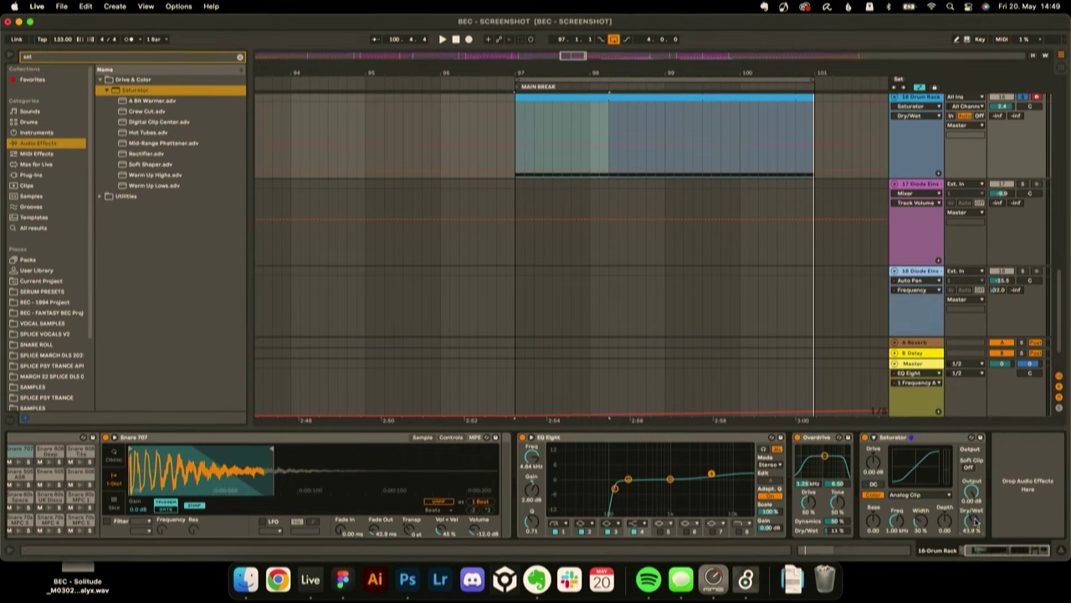
{"action": "key", "text": "space"}
{"action": "left_click", "coordinate": [904, 495]}
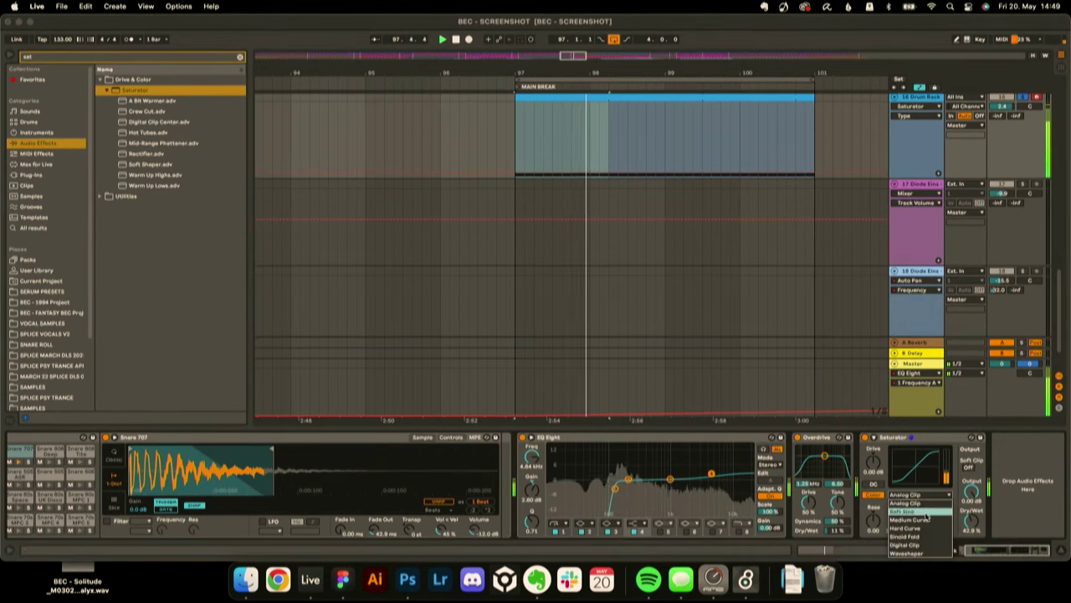
{"action": "left_click", "coordinate": [926, 519]}
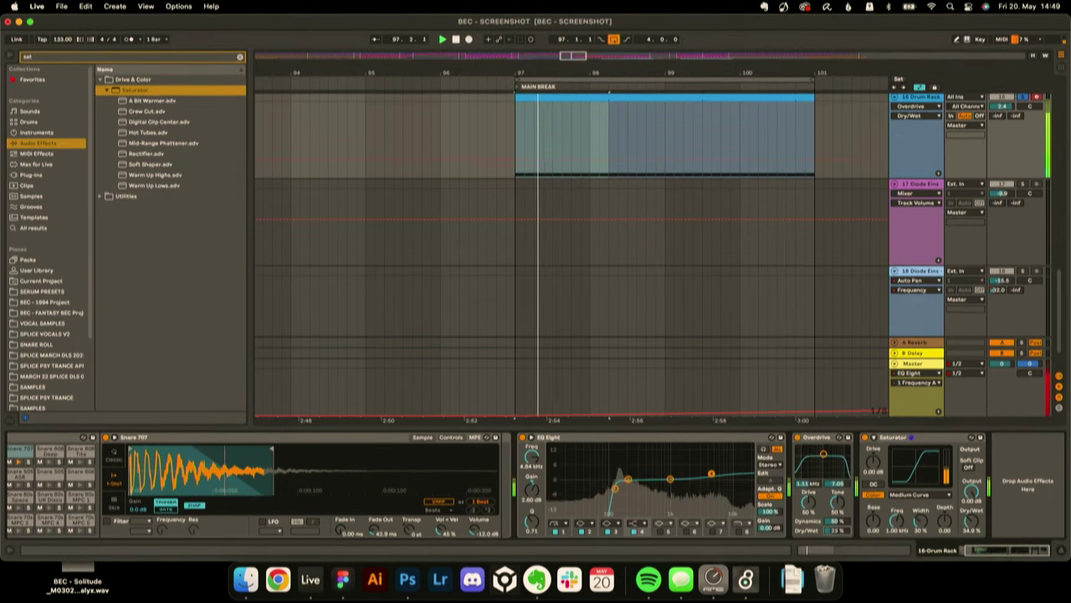
- Lower the Drum Rack track's volume to about -4 dB, stop playback and save the set
{"action": "left_click_drag", "start_coordinate": [1002, 106], "coordinate": [1002, 116]}
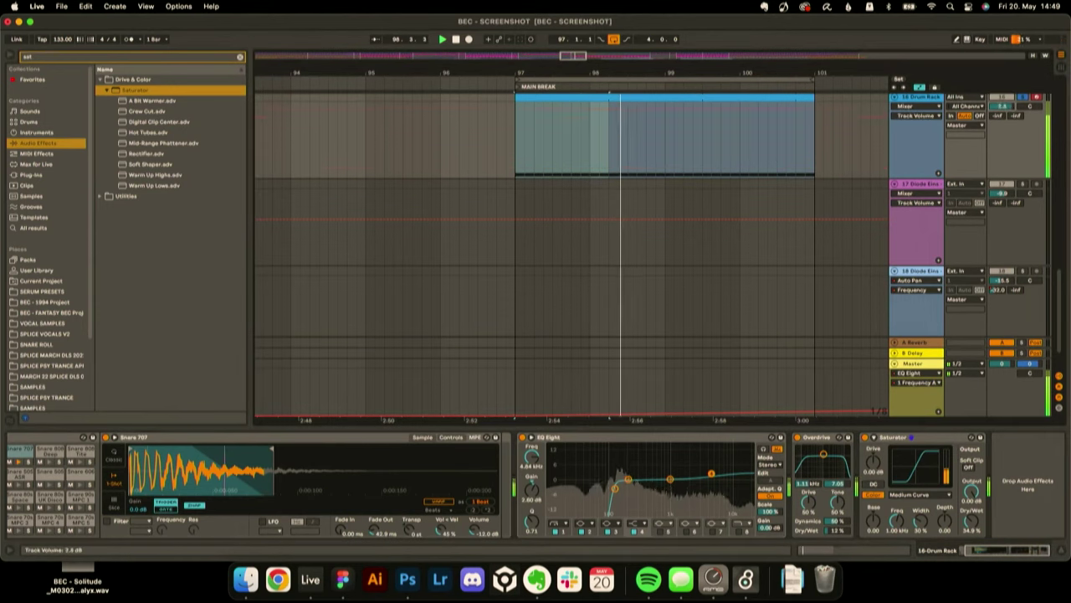
{"action": "key", "text": "space"}
{"action": "left_click", "coordinate": [69, 60]}
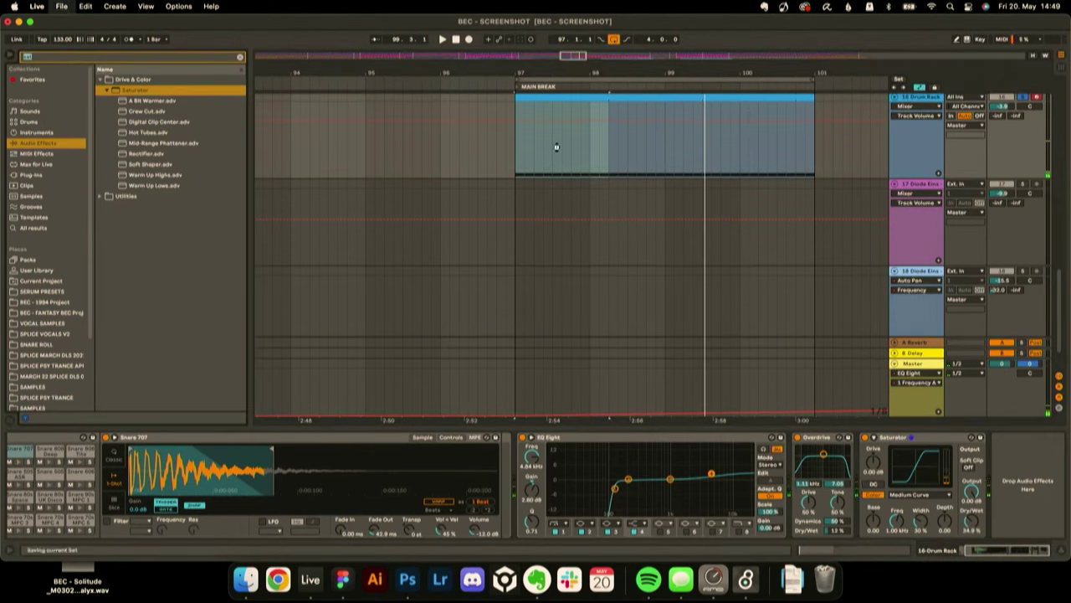
- Raise the Drum Rack track's send to A Reverb to about -18.7 dB while the loop plays
{"action": "left_click", "coordinate": [1032, 110]}
{"action": "key", "text": "space"}
{"action": "left_click_drag", "start_coordinate": [1003, 118], "coordinate": [1002, 95]}
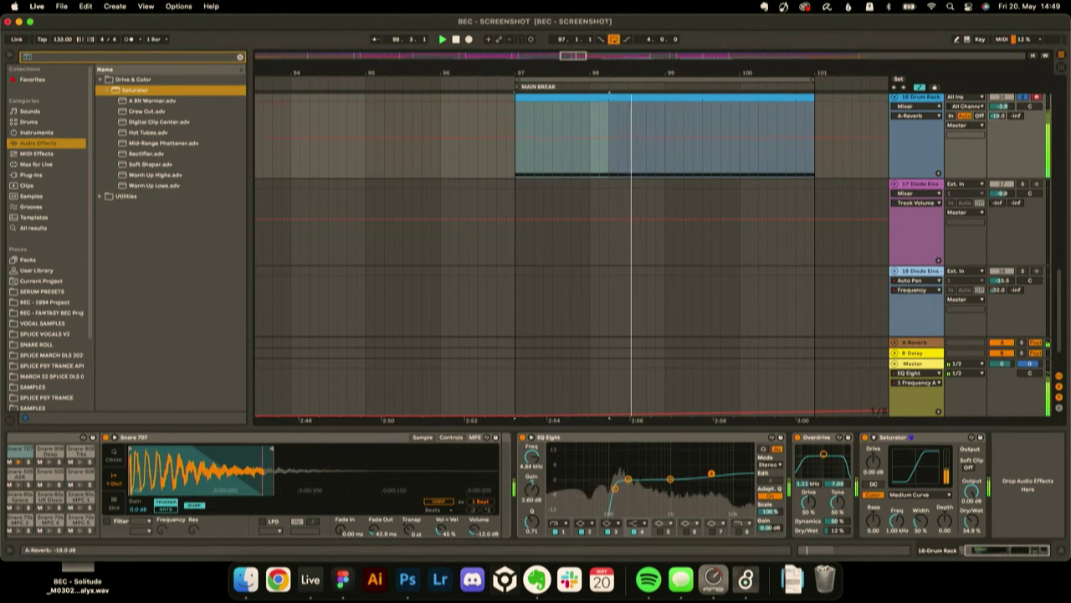
- Add an Arpeggiator MIDI effect in front of the Drum Rack and audition the snare roll through it
{"action": "scroll", "coordinate": [812, 225], "scroll_direction": "up", "scroll_amount": 2}
{"action": "left_click", "coordinate": [916, 143]}
{"action": "left_click", "coordinate": [918, 143]}
{"action": "key", "text": "space"}
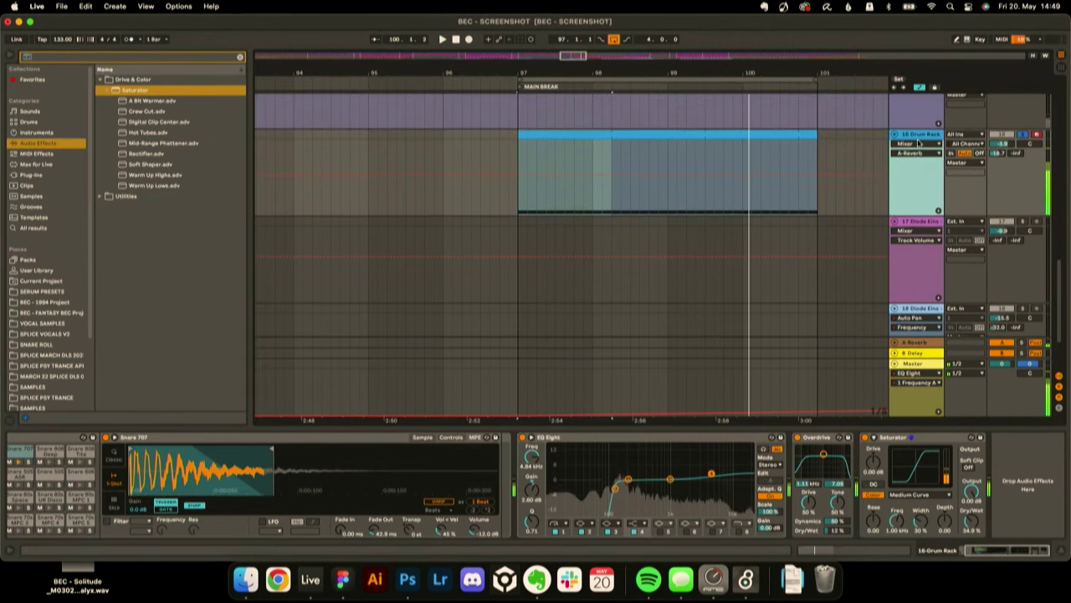
{"action": "left_click", "coordinate": [31, 175]}
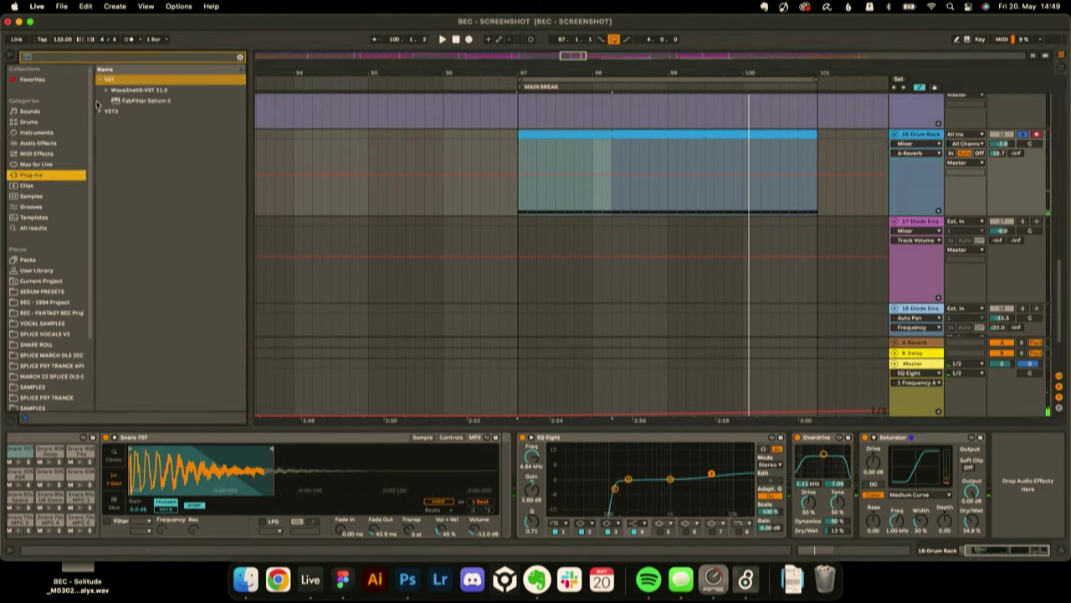
{"action": "left_click", "coordinate": [51, 154]}
{"action": "type", "text": "arp"}
{"action": "double_click", "coordinate": [157, 79]}
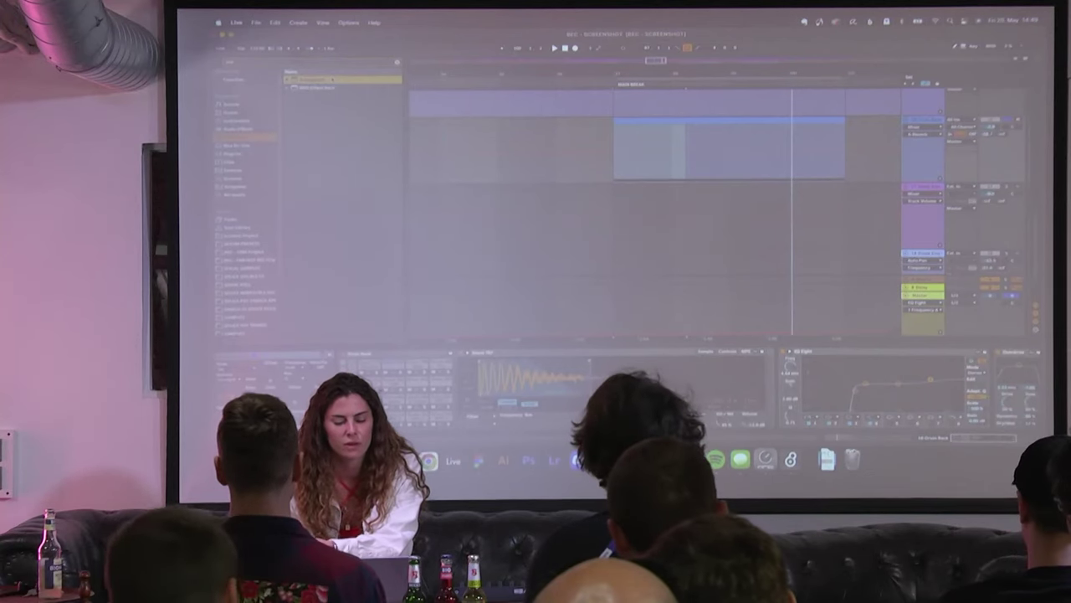
{"action": "key", "text": "space"}
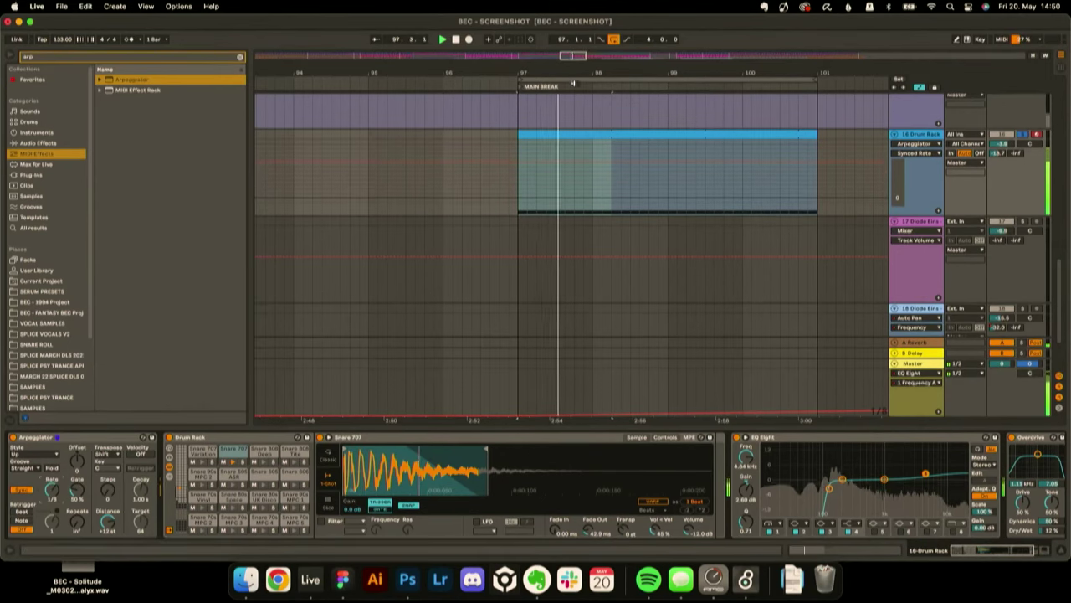
- Draw a short 1/24 dip in the Arpeggiator's Synced Rate automation at 97.4 and trim its end while the loop plays
{"action": "mouse_move", "coordinate": [574, 73]}
{"action": "left_mouse_down"}
{"action": "mouse_move", "coordinate": [576, 155]}
{"action": "mouse_move", "coordinate": [592, 172]}
{"action": "left_mouse_up"}
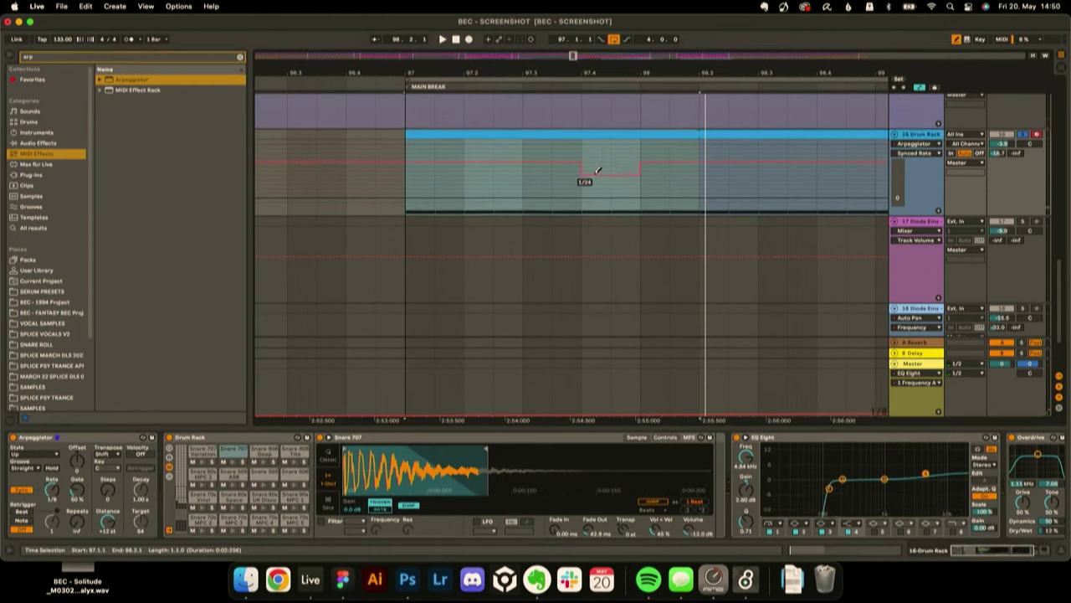
{"action": "key", "text": "space"}
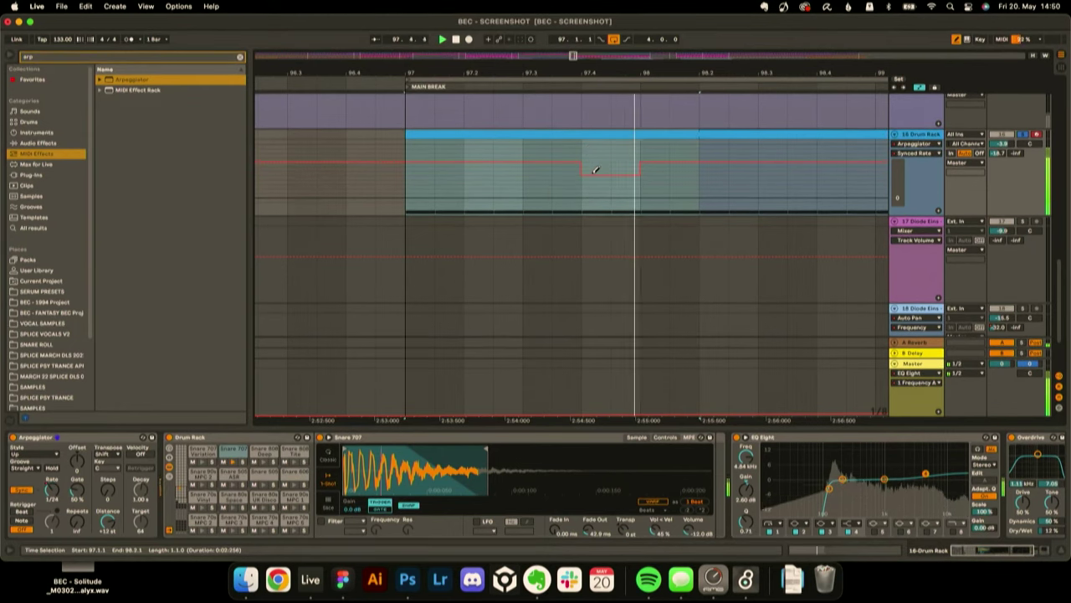
{"action": "left_click_drag", "start_coordinate": [627, 169], "coordinate": [624, 163]}
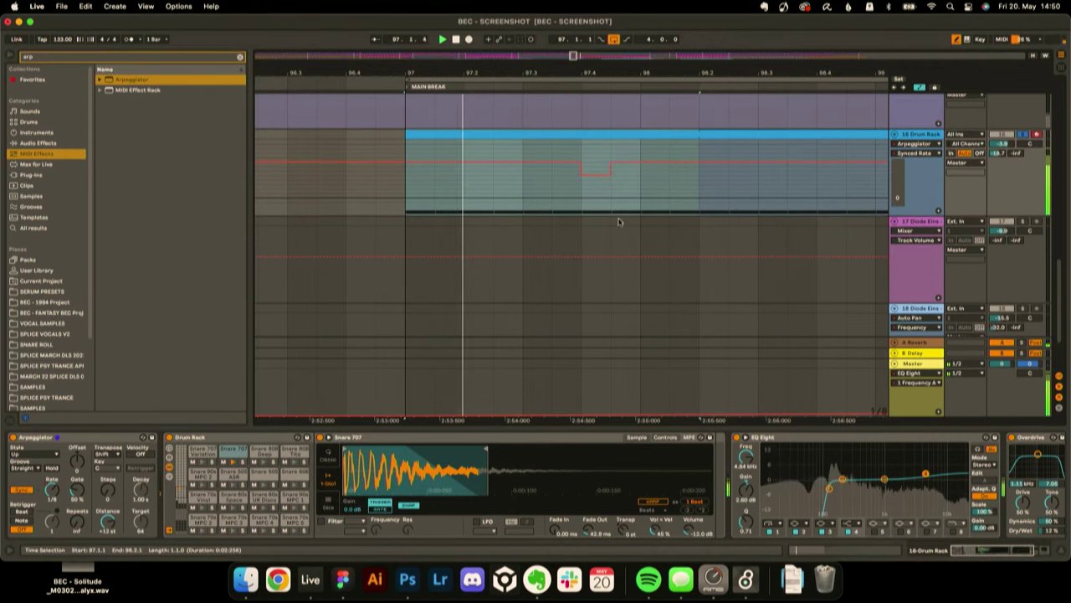
- Draw descending Synced Rate steps from bar 98 to 98.2, with 1/16 followed by 1/32, and return to 1/16
{"action": "scroll", "coordinate": [621, 224], "scroll_direction": "right", "scroll_amount": 2}
{"action": "scroll", "coordinate": [621, 224], "scroll_direction": "up", "scroll_amount": 1}
{"action": "mouse_move", "coordinate": [591, 173]}
{"action": "left_mouse_down"}
{"action": "mouse_move", "coordinate": [648, 174]}
{"action": "mouse_move", "coordinate": [622, 177]}
{"action": "left_mouse_up"}
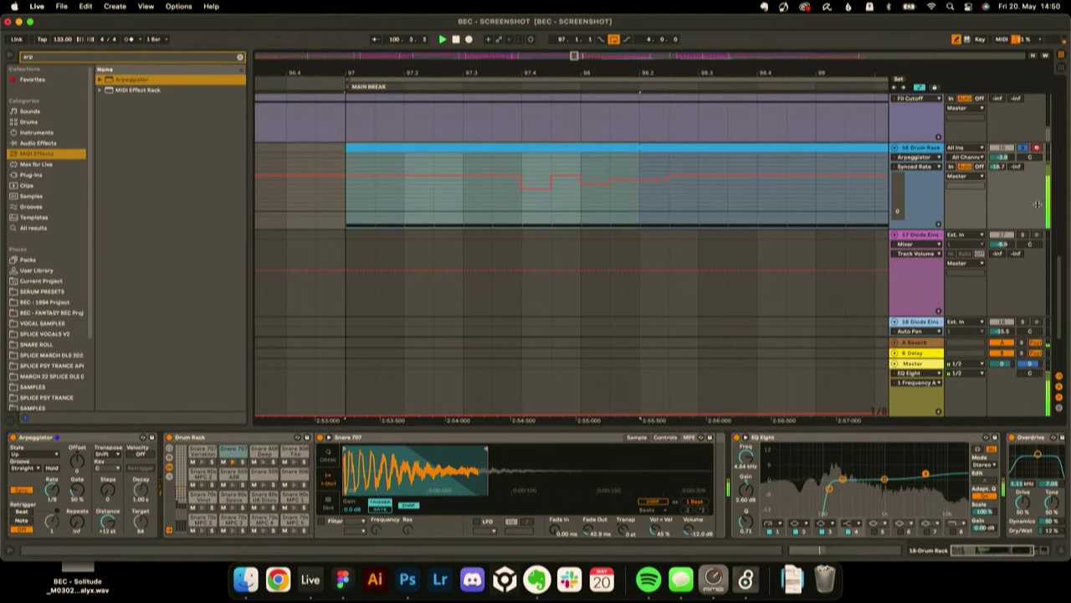
{"action": "scroll", "coordinate": [1038, 204], "scroll_direction": "up", "scroll_amount": 5}
{"action": "mouse_move", "coordinate": [612, 181]}
{"action": "left_mouse_down"}
{"action": "mouse_move", "coordinate": [688, 180]}
{"action": "mouse_move", "coordinate": [660, 180]}
{"action": "left_mouse_up"}
{"action": "scroll", "coordinate": [662, 178], "scroll_direction": "right", "scroll_amount": 3}
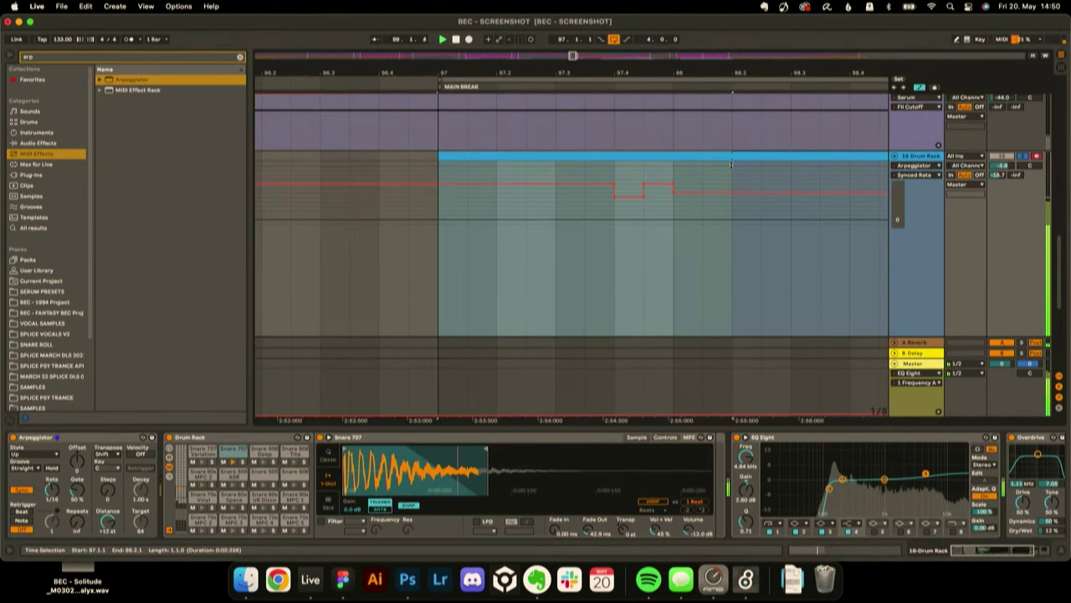
{"action": "scroll", "coordinate": [736, 167], "scroll_direction": "right", "scroll_amount": 2}
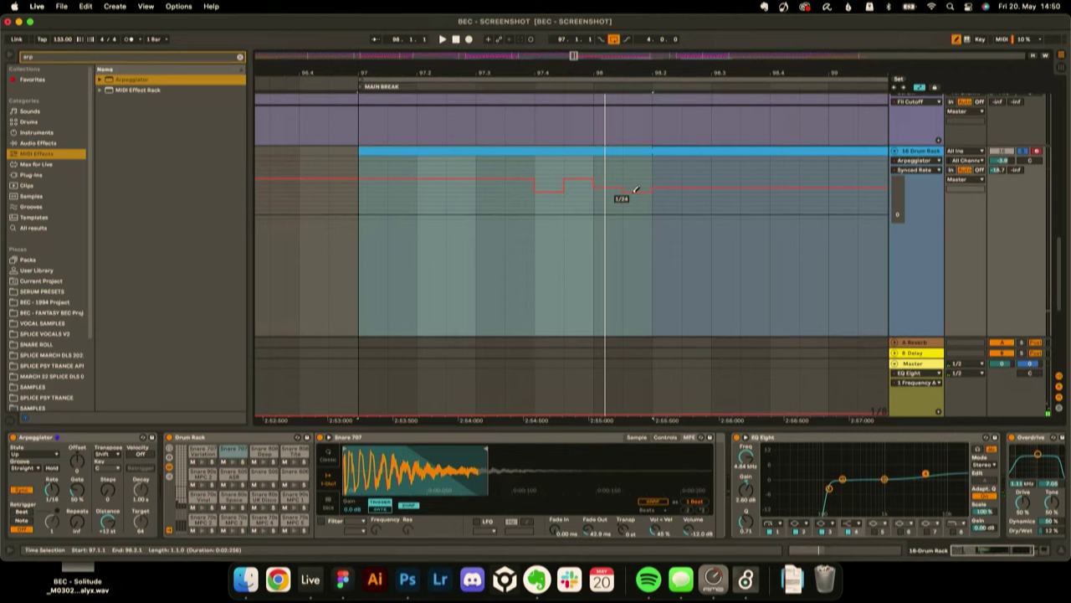
- Set the fixed grid to 1/16, loop the snare roll from 97.1.1 to 98.2.1 and play it
{"action": "left_click_drag", "start_coordinate": [653, 168], "coordinate": [394, 174]}
{"action": "right_click", "coordinate": [396, 177]}
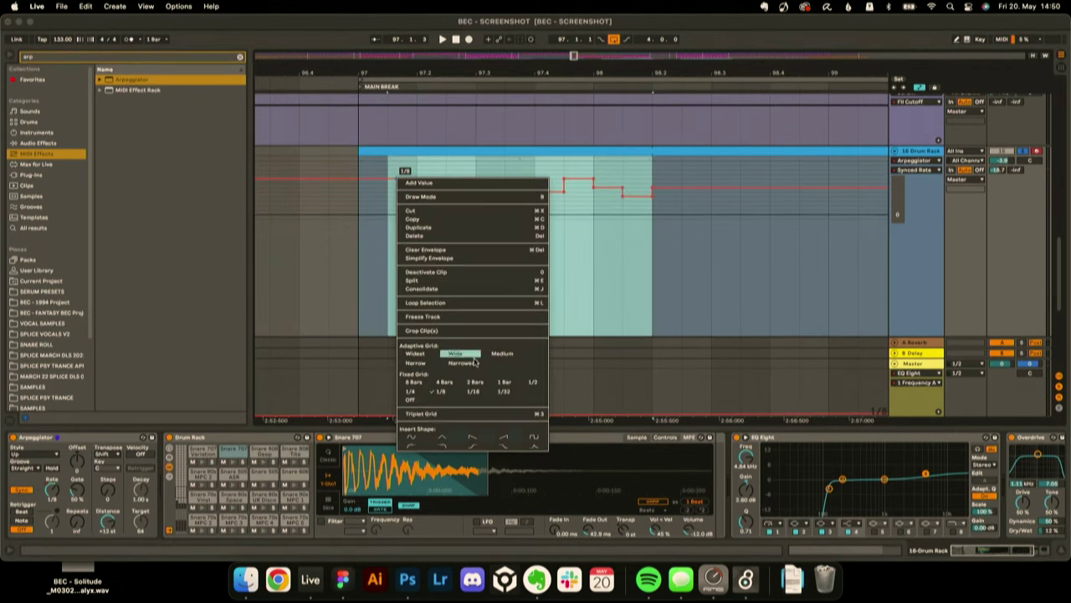
{"action": "left_click", "coordinate": [476, 392]}
{"action": "left_click", "coordinate": [623, 262]}
{"action": "left_click_drag", "start_coordinate": [654, 247], "coordinate": [355, 232]}
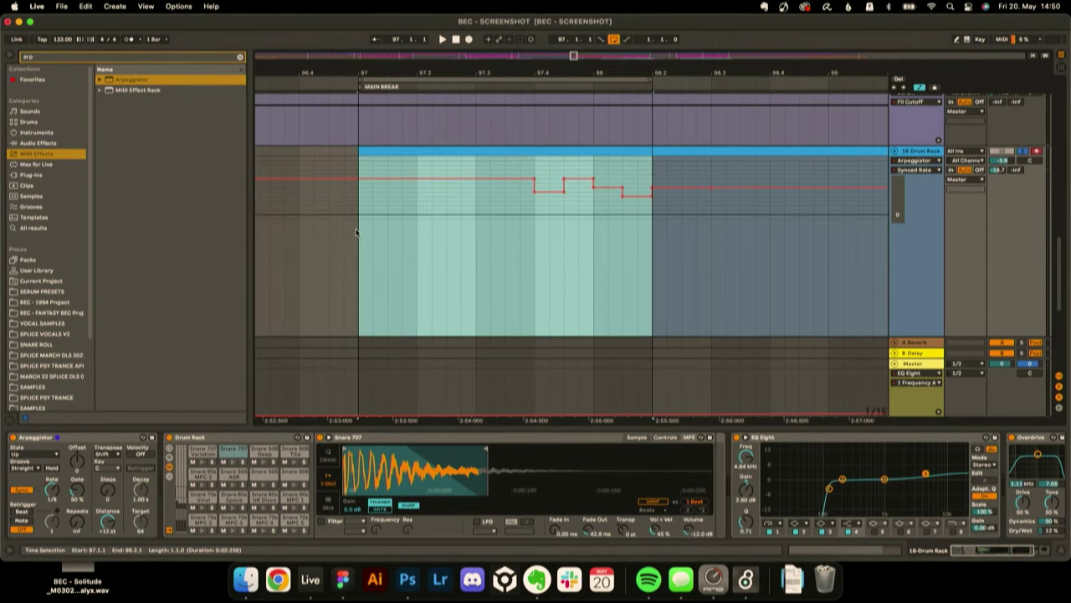
{"action": "key", "text": "space"}
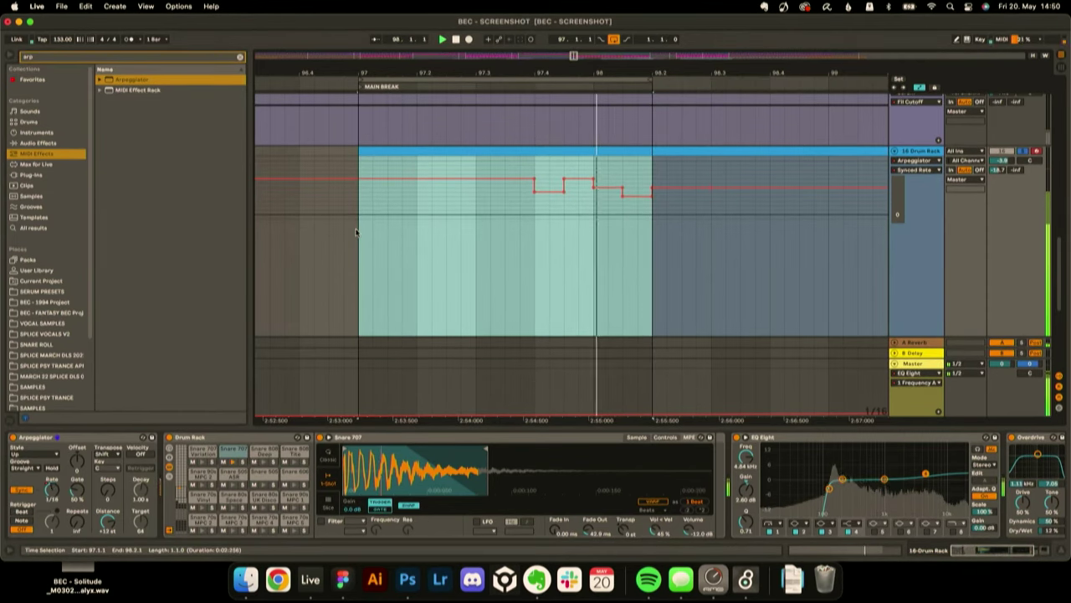
- Remove the breakpoint that starts the 1/16 step at bar 98 and undo the unwanted drag of the neighbouring breakpoint
{"action": "mouse_move", "coordinate": [624, 191]}
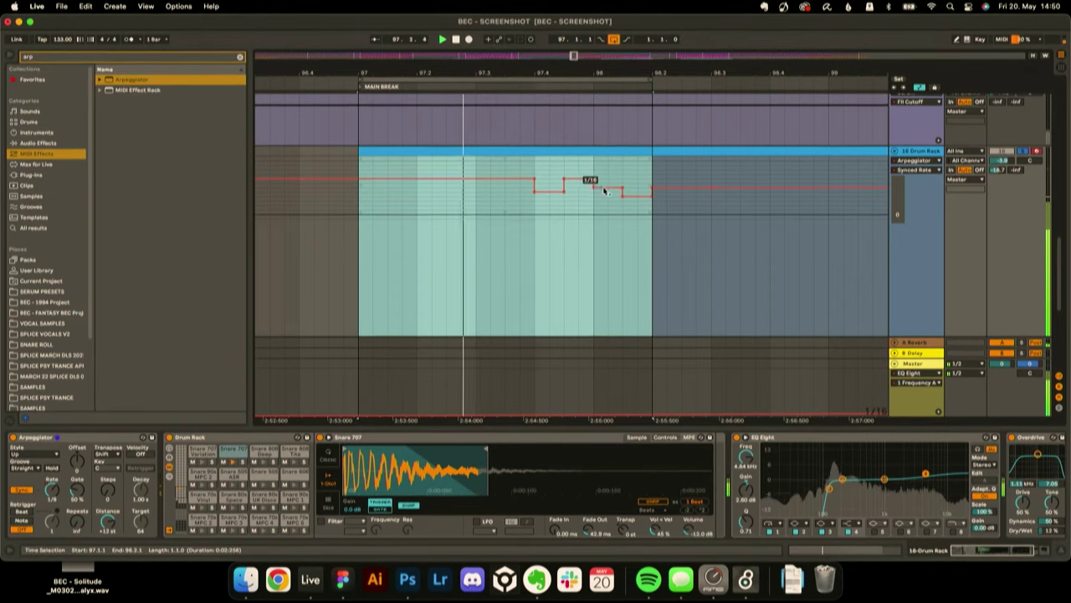
{"action": "left_click", "coordinate": [594, 189]}
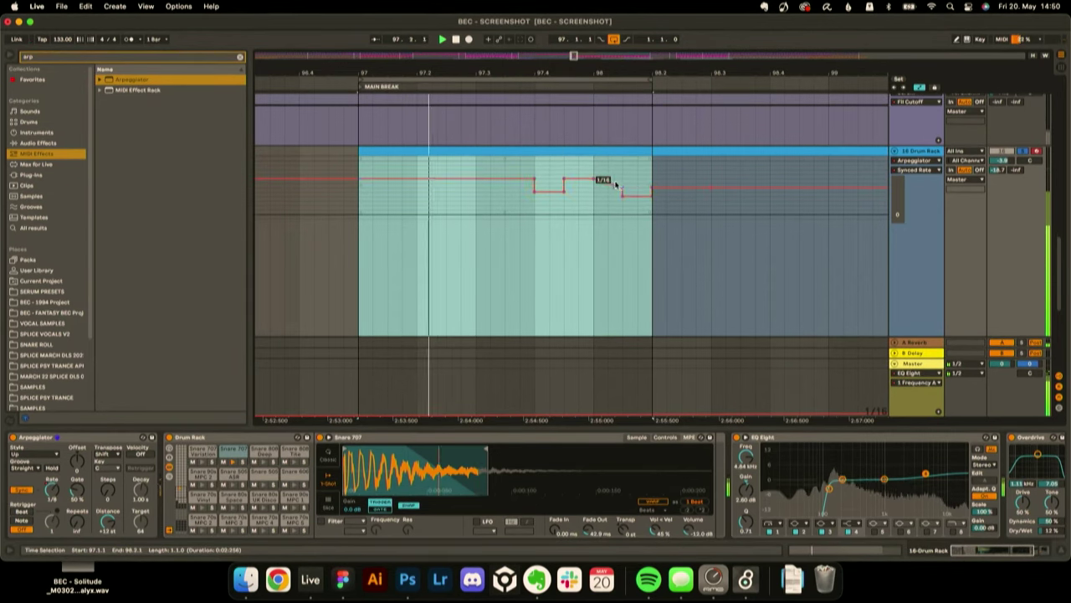
{"action": "left_click_drag", "start_coordinate": [623, 188], "coordinate": [759, 198]}
{"action": "key", "text": "super+z"}
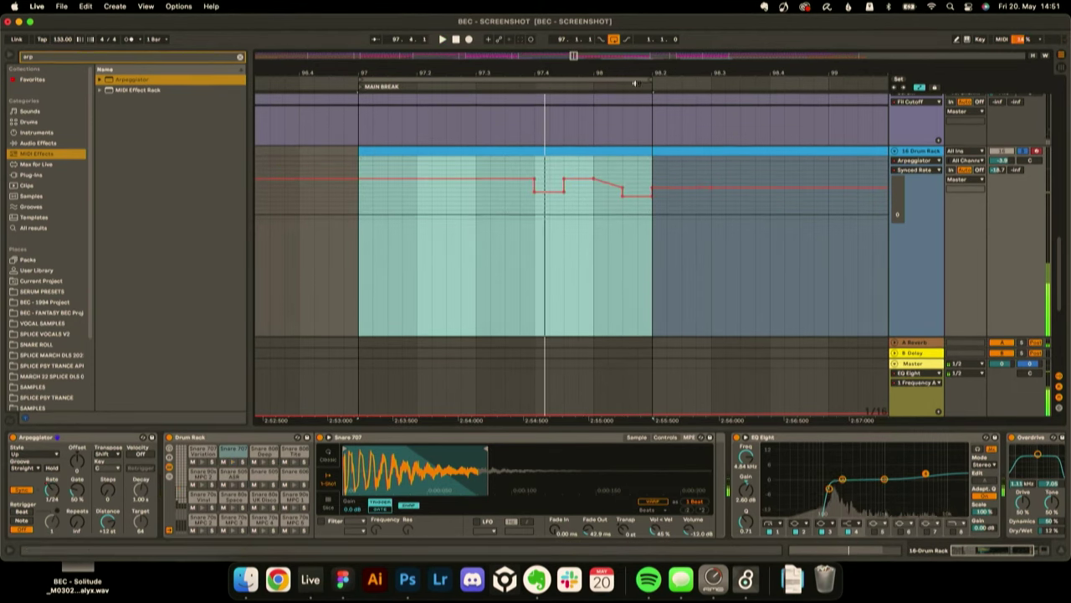
- Raise the Synced Rate breakpoint just before the drop at 98.1.3 to 1/12 and audition from bar 98
{"action": "left_click_drag", "start_coordinate": [599, 72], "coordinate": [599, 125]}
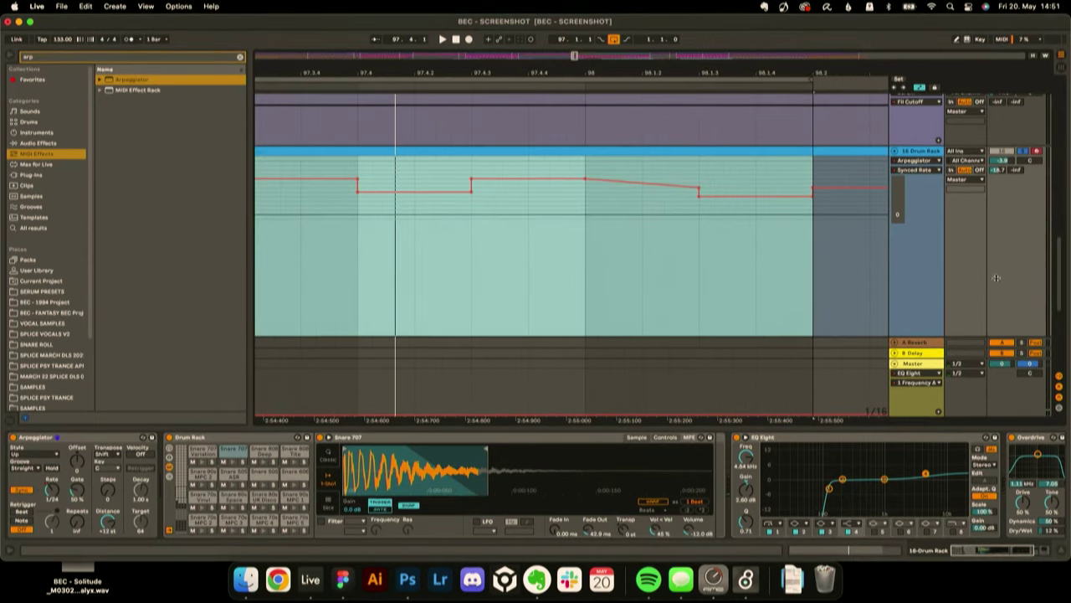
{"action": "left_click", "coordinate": [995, 278]}
{"action": "left_click_drag", "start_coordinate": [702, 189], "coordinate": [700, 183]}
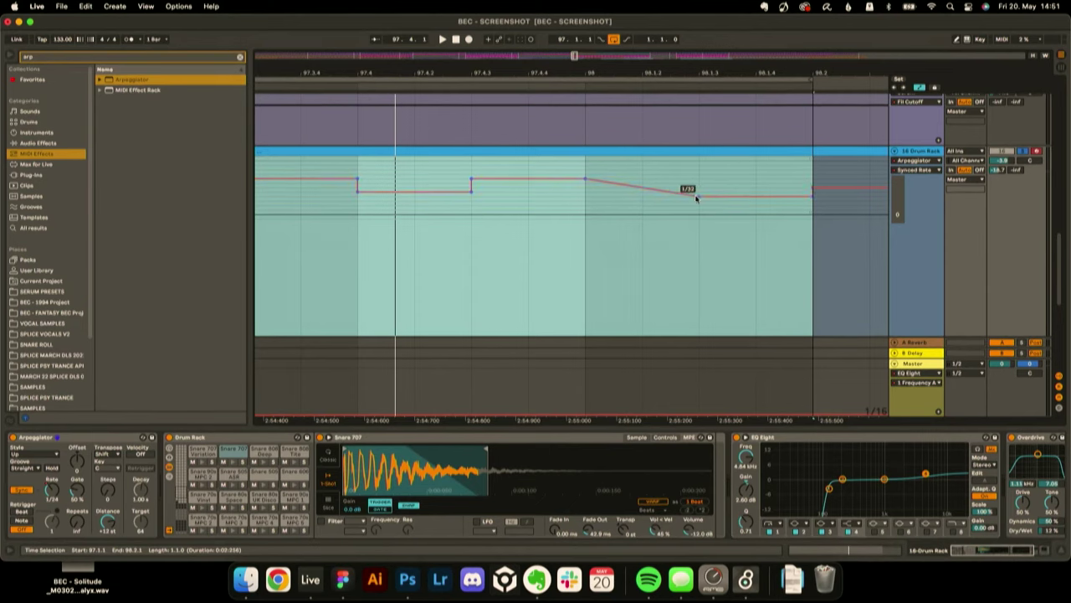
{"action": "left_click", "coordinate": [687, 198]}
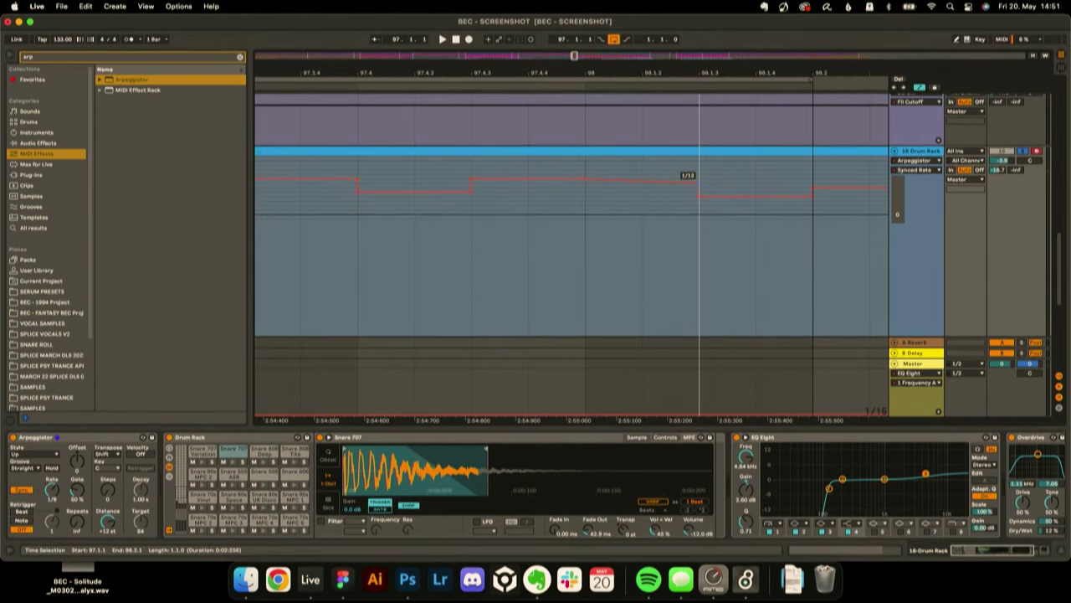
{"action": "left_click", "coordinate": [583, 165]}
{"action": "key", "text": "space"}
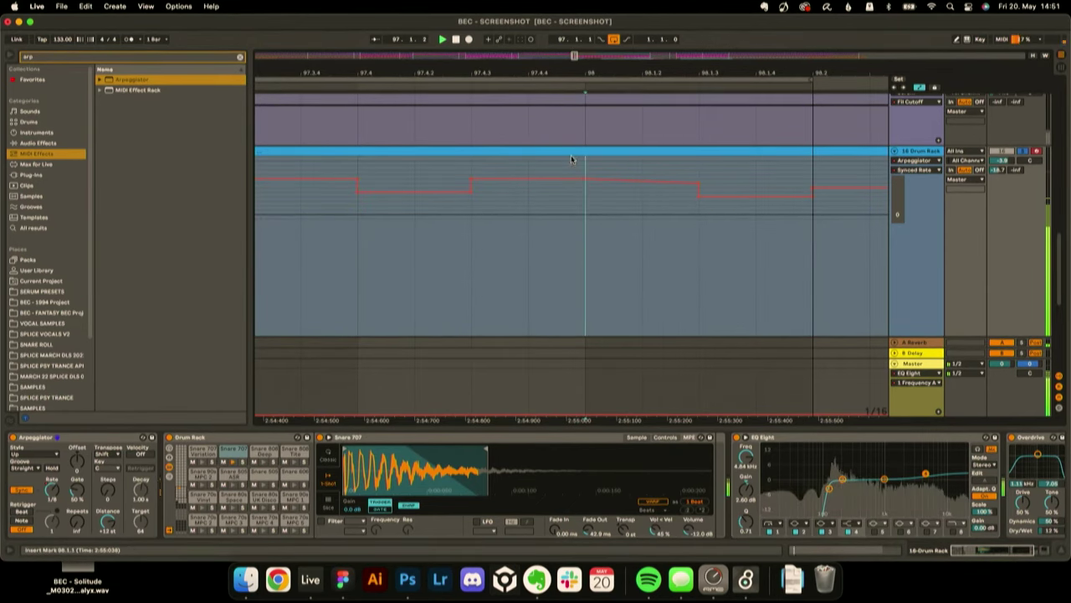
- Hold the Synced Rate at 1/8 until 98.1.4, keeping 1/32 only for the last sixteenth, and replay the loop from bar 97
{"action": "left_click_drag", "start_coordinate": [578, 69], "coordinate": [579, 21]}
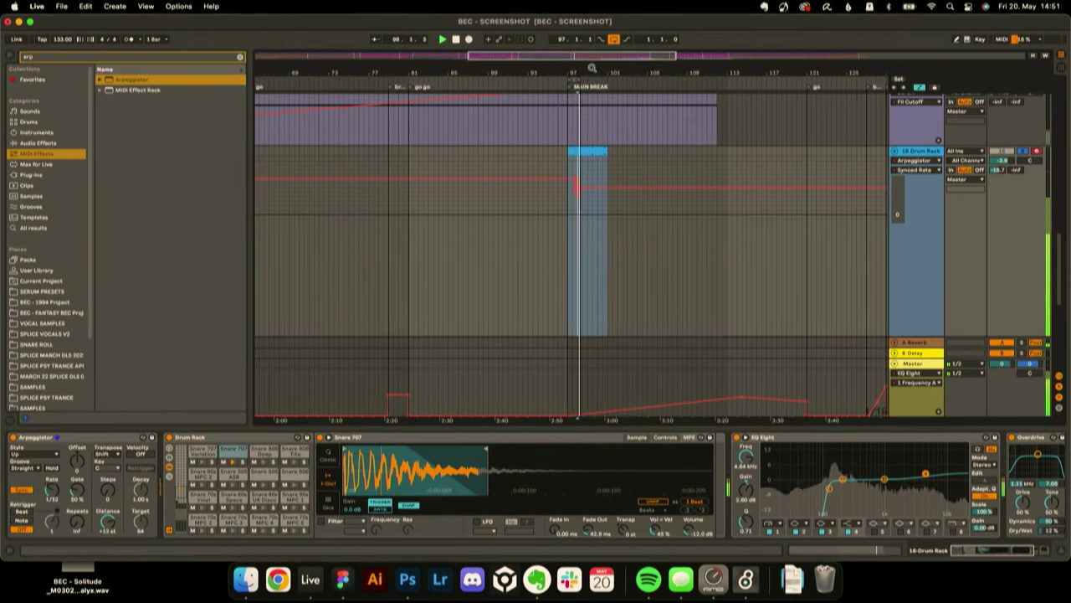
{"action": "left_click_drag", "start_coordinate": [577, 75], "coordinate": [565, 175]}
{"action": "key", "text": "super+z"}
{"action": "left_click", "coordinate": [564, 183]}
{"action": "left_click", "coordinate": [554, 193]}
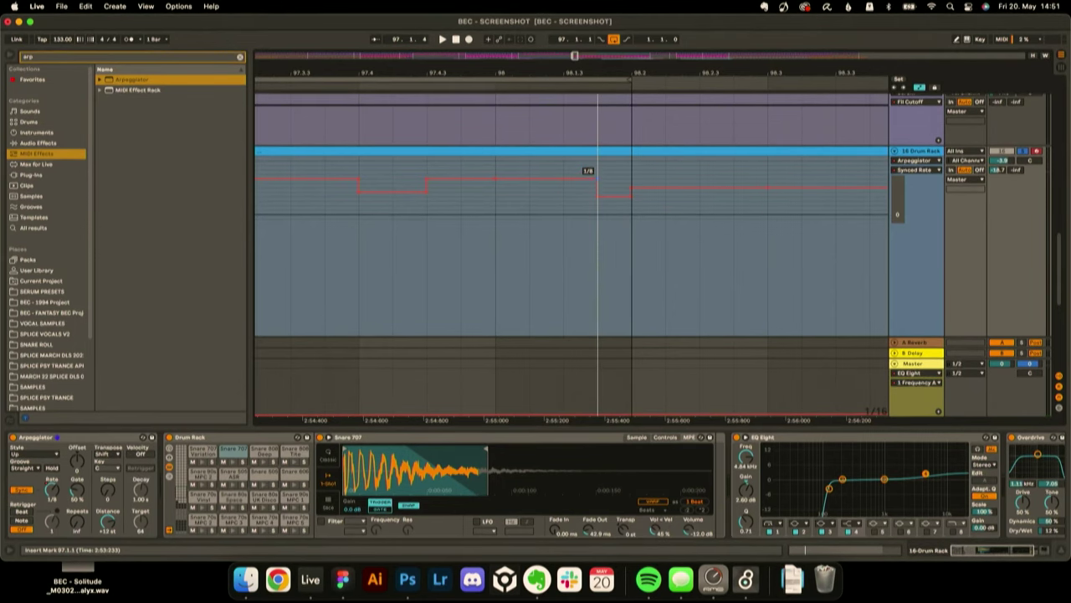
{"action": "scroll", "coordinate": [433, 216], "scroll_direction": "left", "scroll_amount": 5}
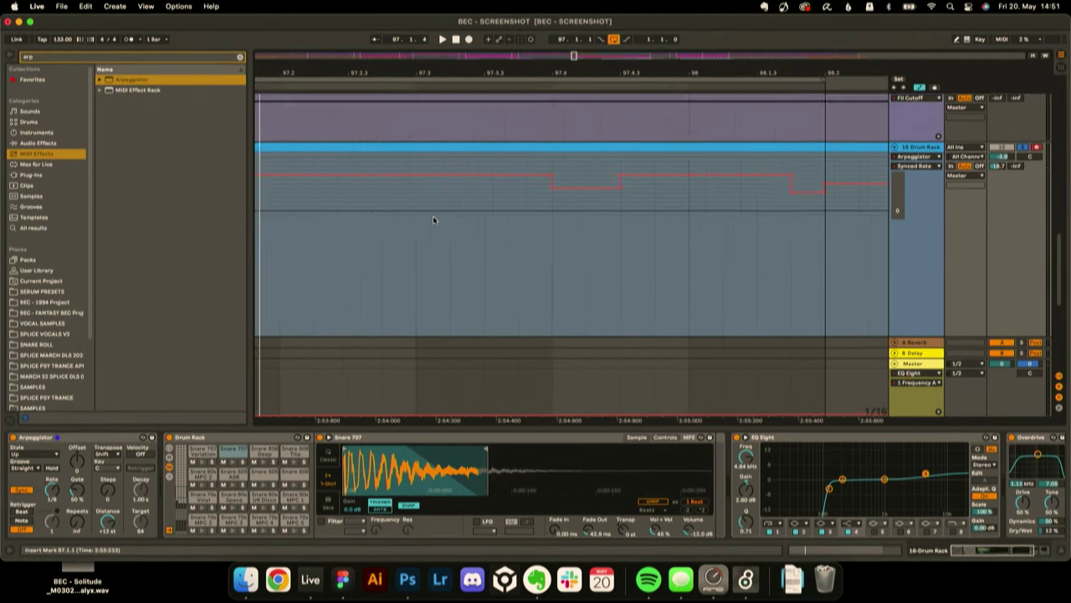
{"action": "left_click_drag", "start_coordinate": [481, 70], "coordinate": [481, 67]}
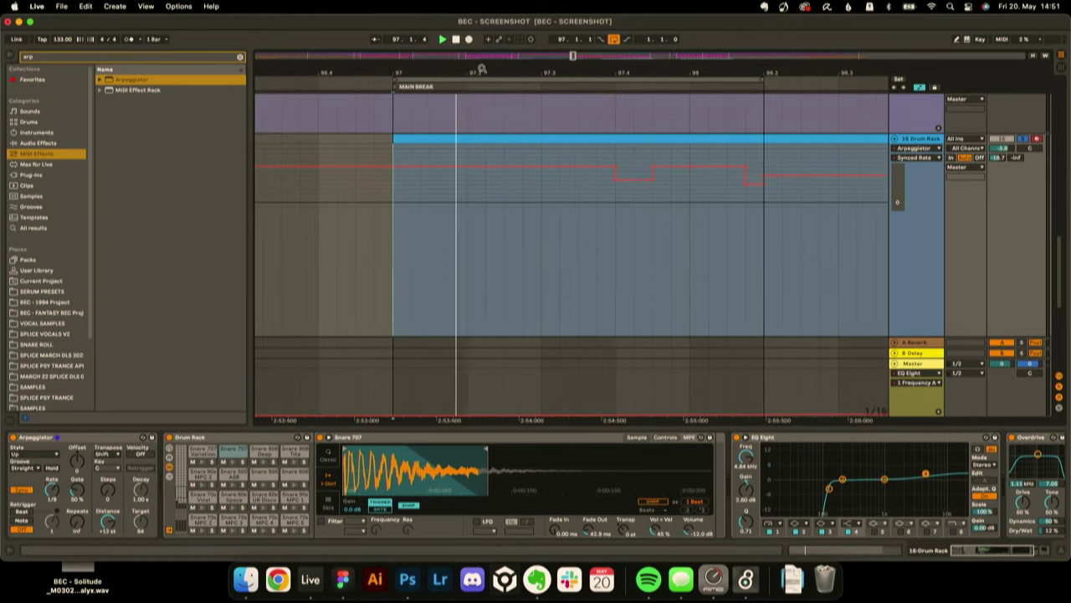
{"action": "key", "text": "space"}
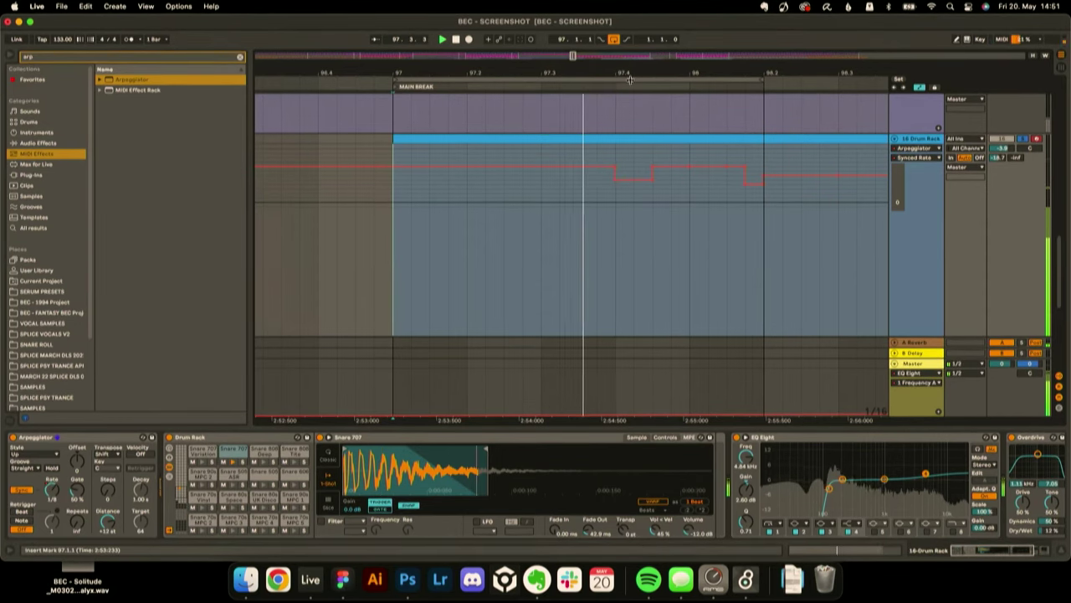
{"action": "scroll", "coordinate": [615, 182], "scroll_direction": "down", "scroll_amount": 5}
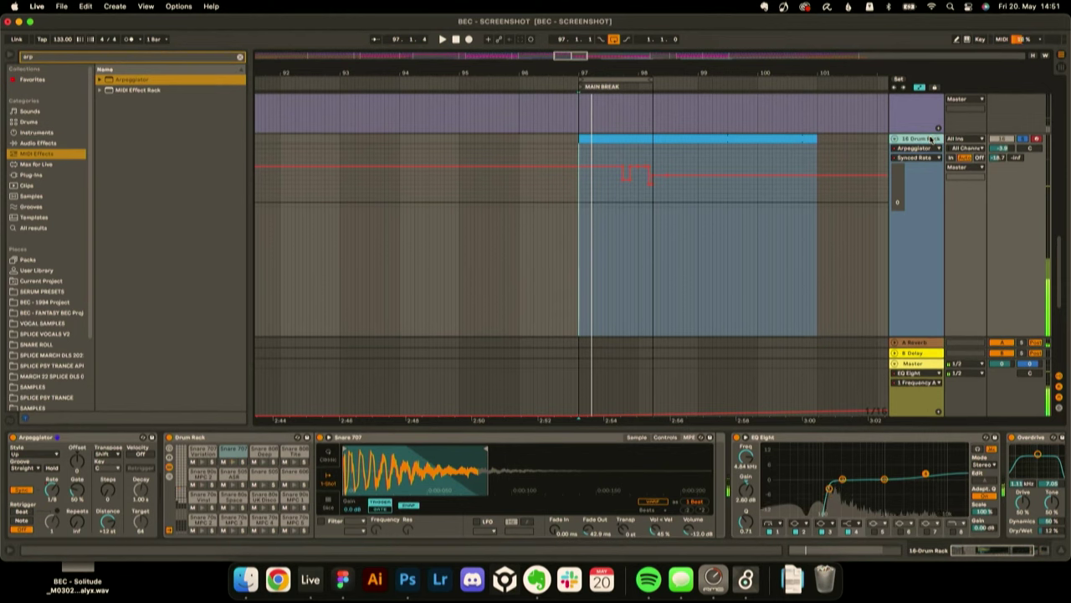
- Search the audio effects for "comp" and add a Compressor after Saturator on the Drum Rack track
{"action": "left_click", "coordinate": [44, 57]}
{"action": "type", "text": "c"}
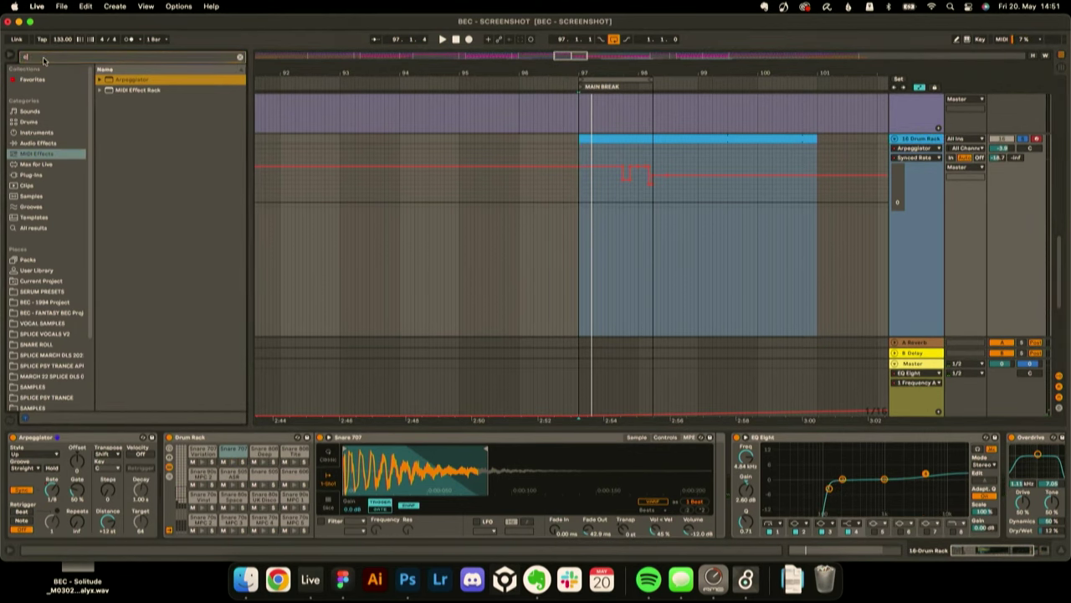
{"action": "type", "text": "omp"}
{"action": "left_click", "coordinate": [64, 143]}
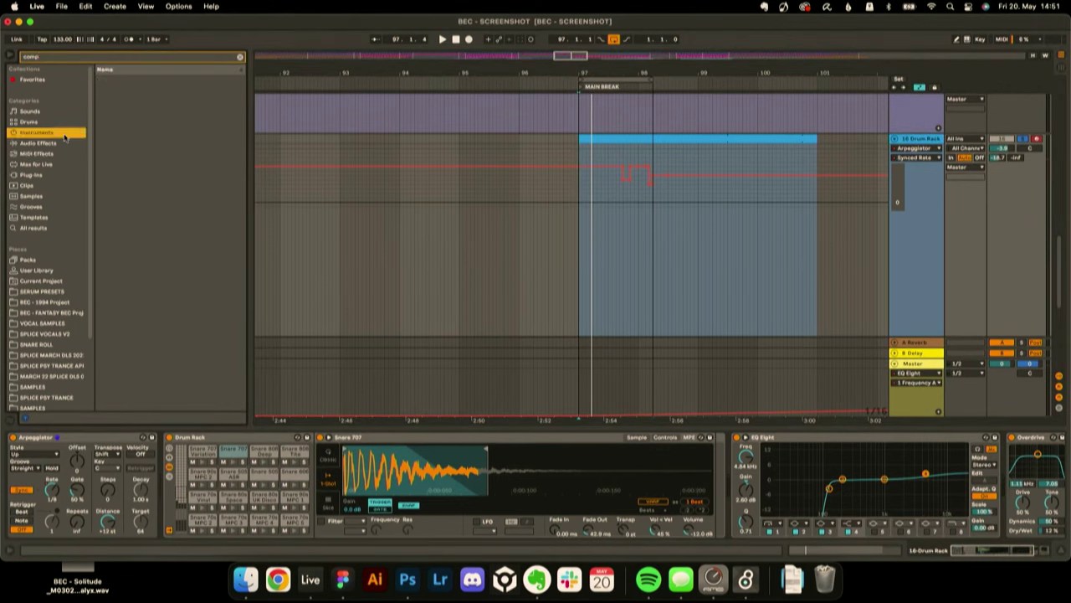
{"action": "double_click", "coordinate": [138, 121]}
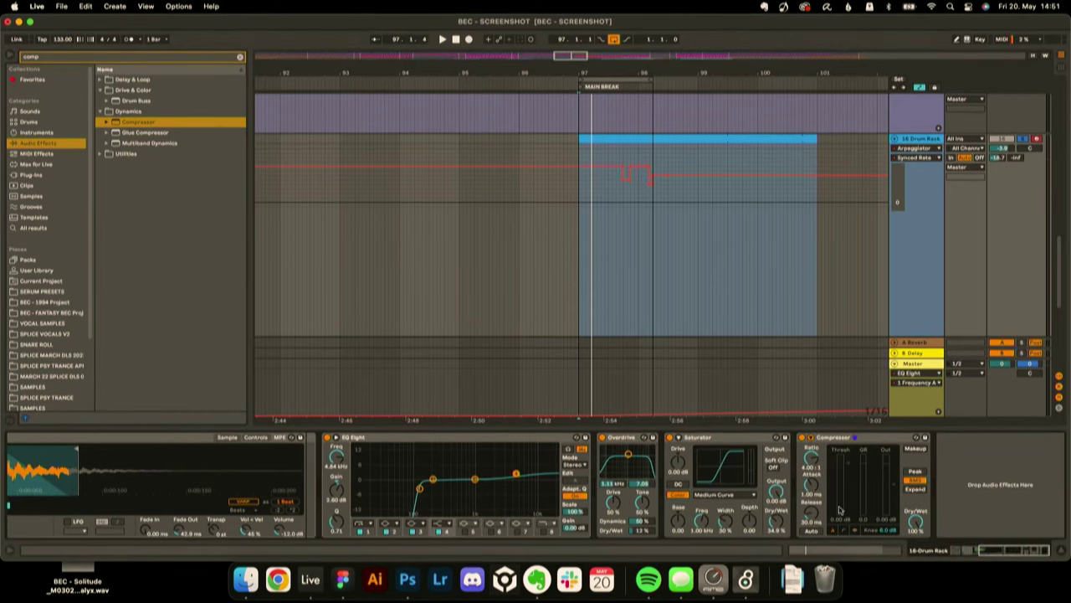
- Enable the Compressor's sidechain with the kick as audio source and lower the threshold to -16.0 dB while the loop plays
{"action": "left_click", "coordinate": [810, 437]}
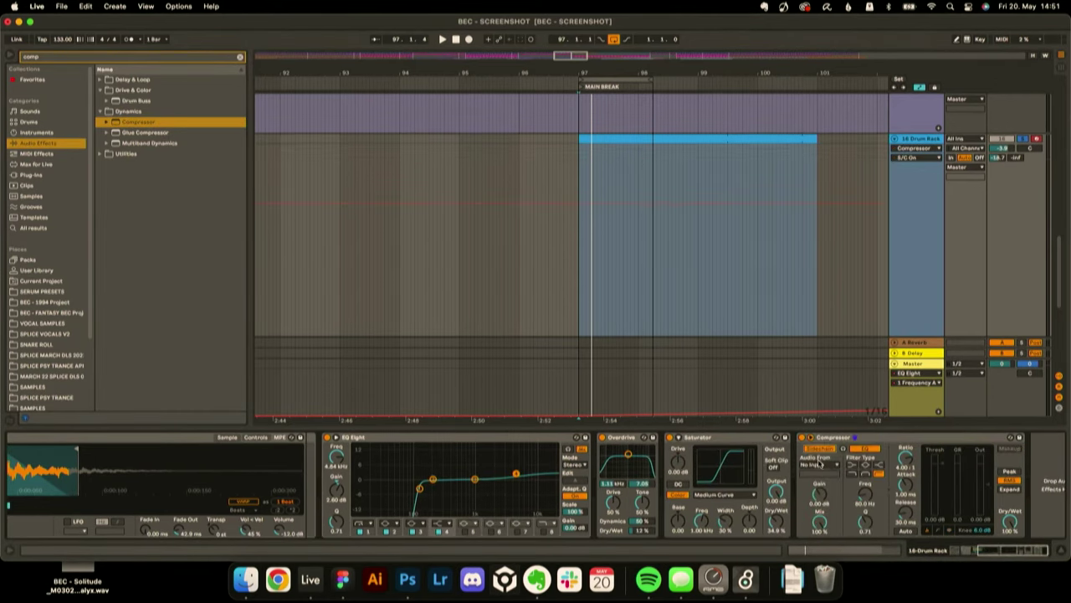
{"action": "left_click", "coordinate": [819, 463]}
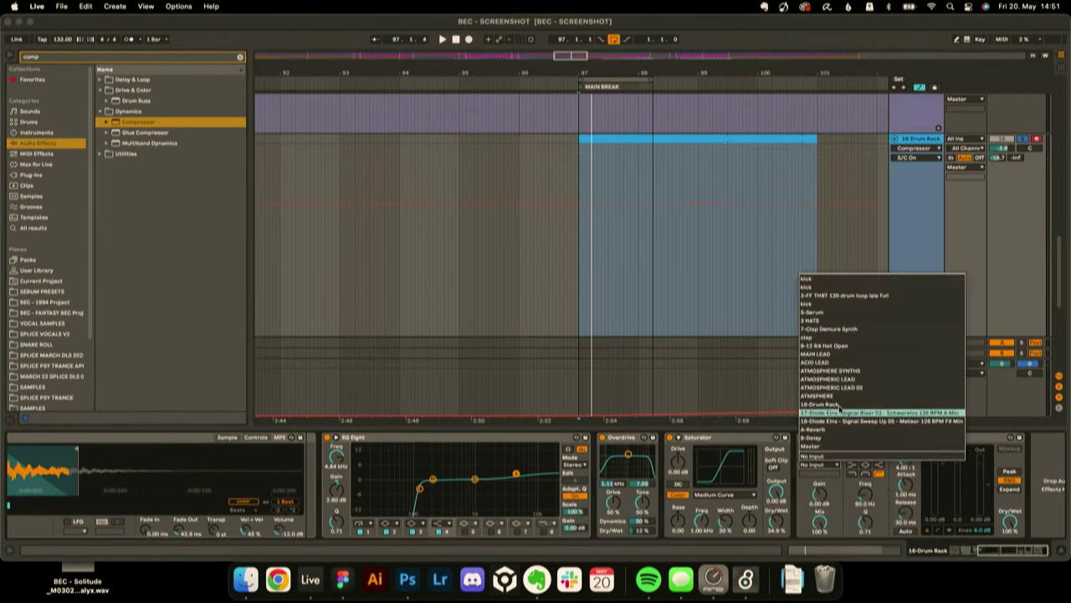
{"action": "left_click", "coordinate": [848, 287]}
{"action": "key", "text": "space"}
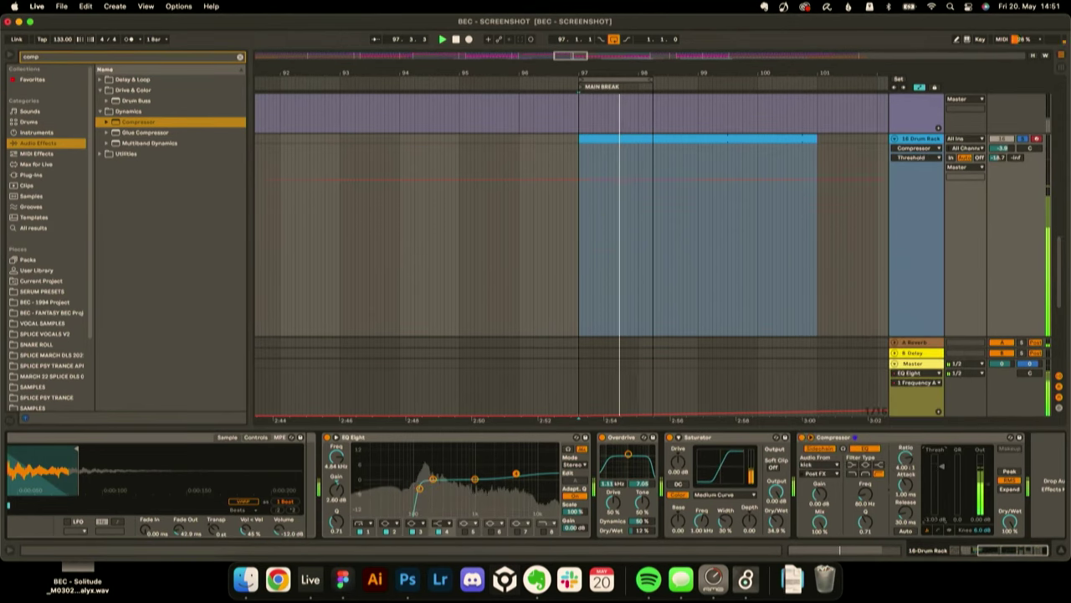
{"action": "left_click", "coordinate": [814, 464]}
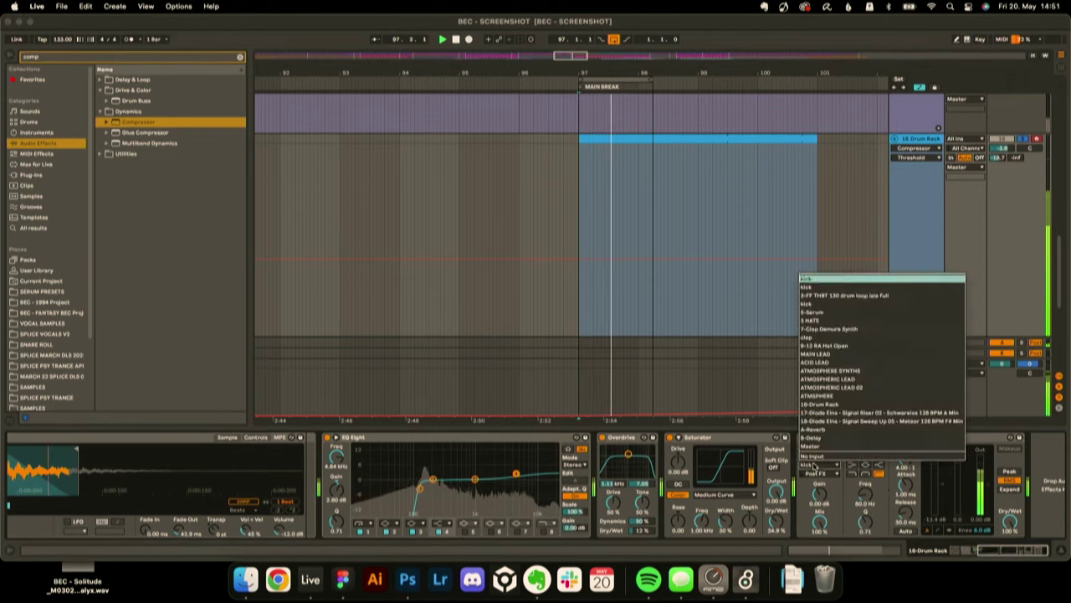
{"action": "left_click", "coordinate": [847, 288]}
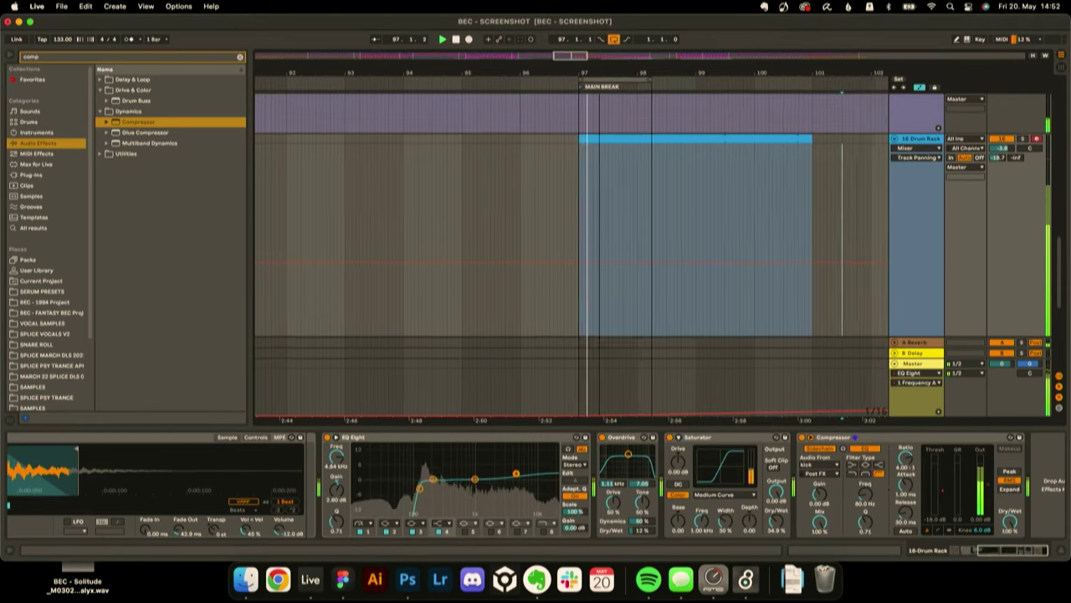
- Turn off the Compressor's sidechain and lower its threshold to about -38 dB while the loop plays
{"action": "left_click_drag", "start_coordinate": [600, 72], "coordinate": [600, 33]}
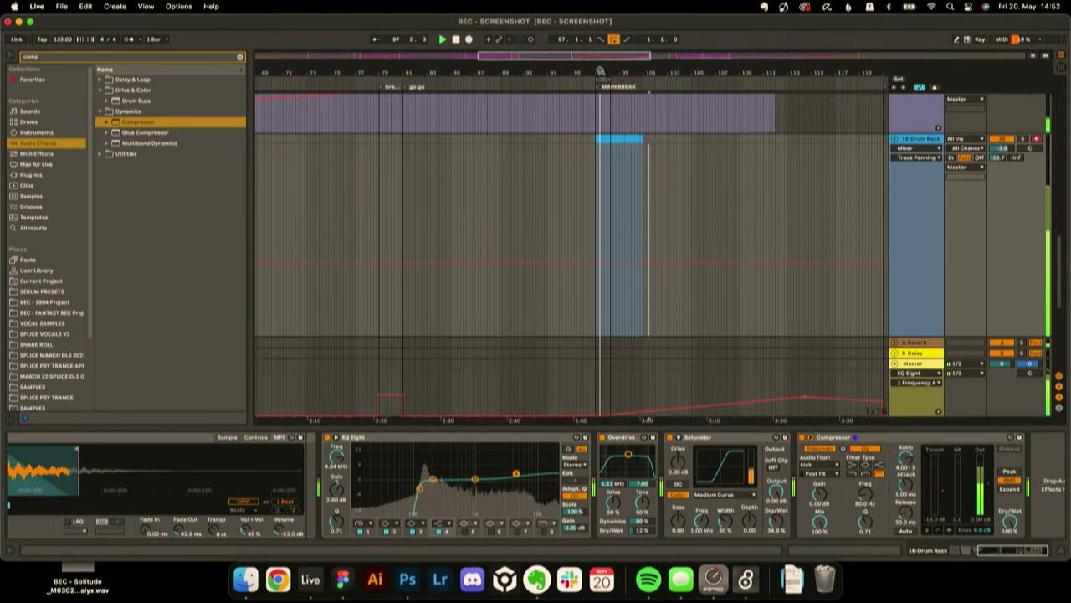
{"action": "left_click", "coordinate": [827, 449]}
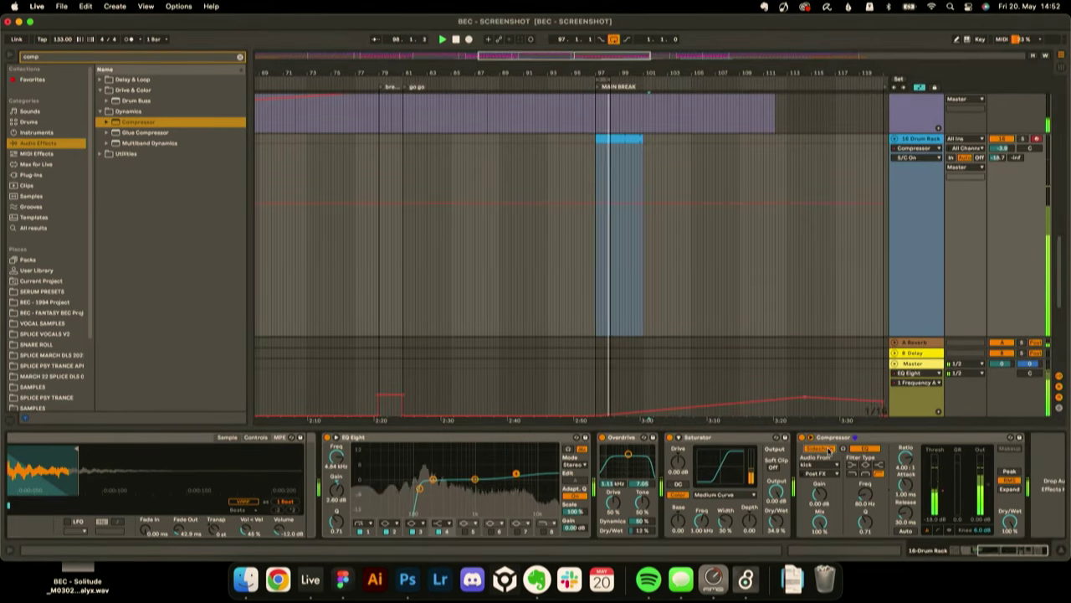
{"action": "left_click", "coordinate": [810, 438]}
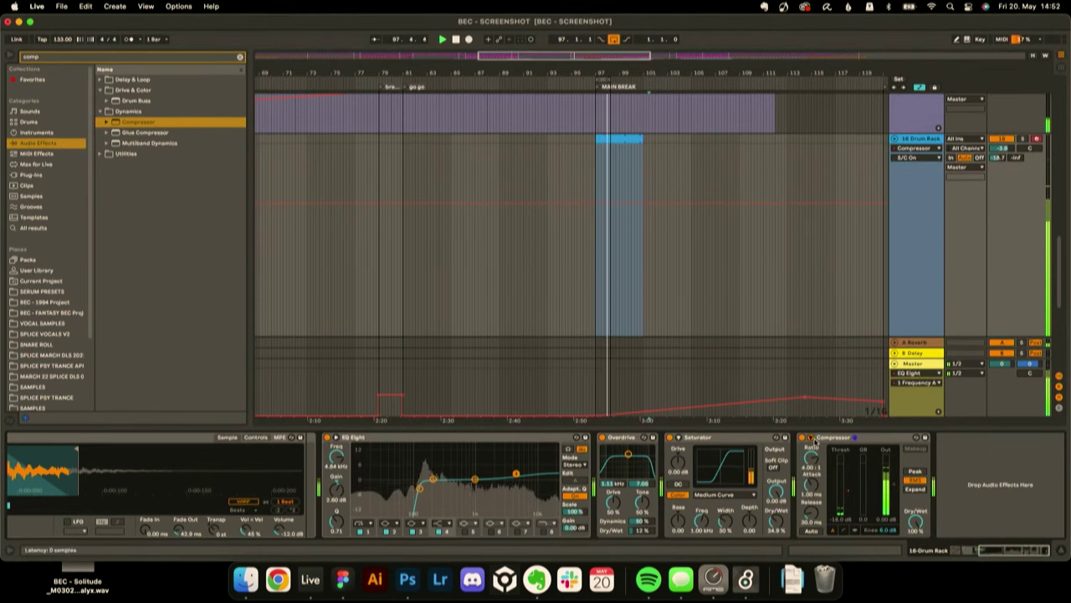
{"action": "left_click", "coordinate": [811, 439]}
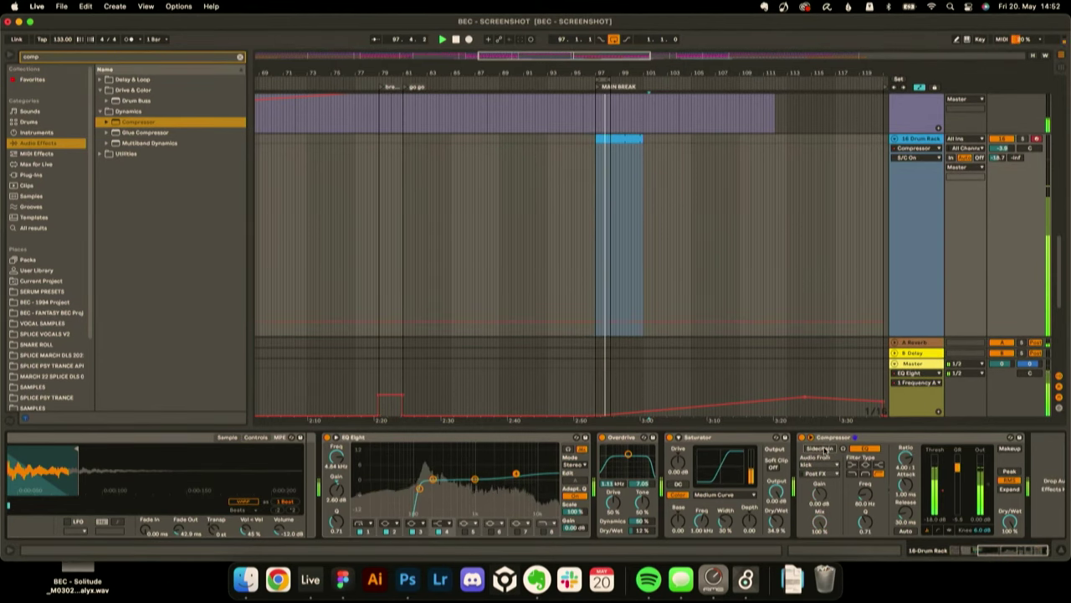
{"action": "left_click_drag", "start_coordinate": [941, 493], "coordinate": [942, 505]}
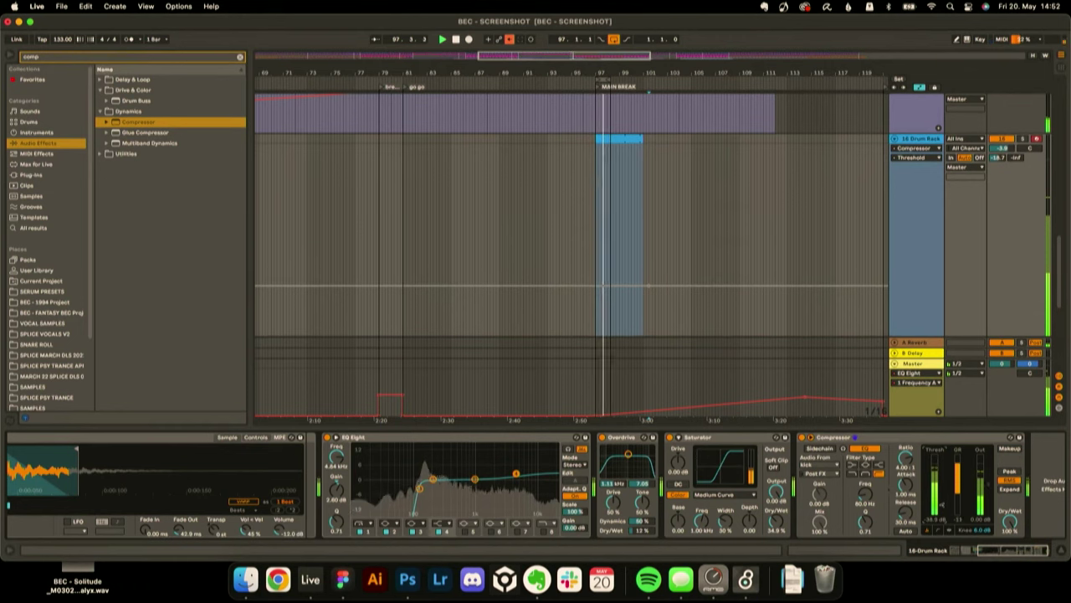
- Re-enable the overridden automation and lower the Compressor's Threshold envelope to about -21.3 dB on the Drum Rack track
{"action": "left_click", "coordinate": [510, 41]}
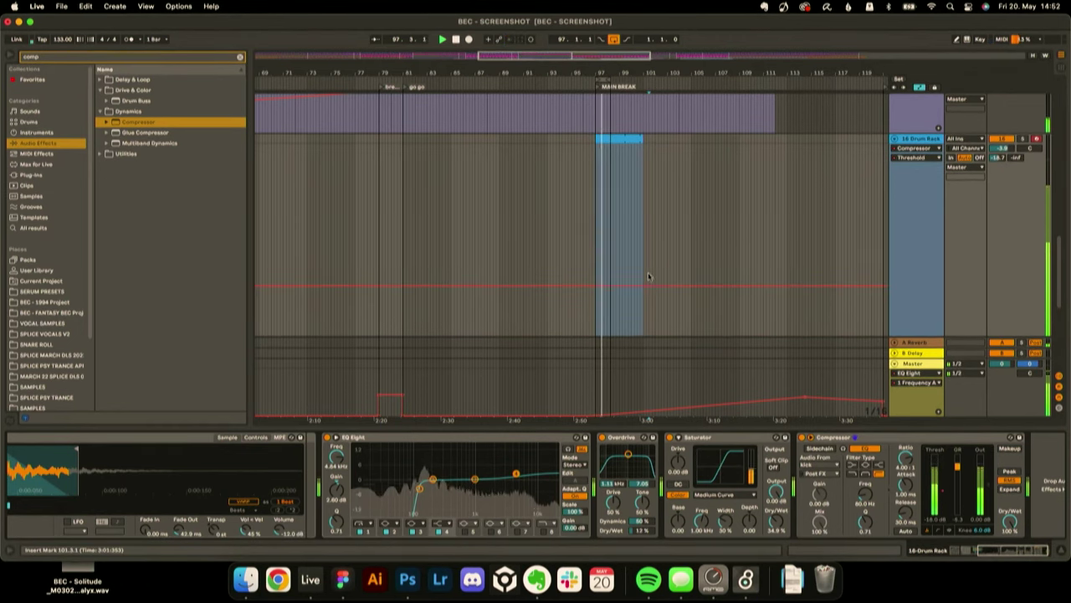
{"action": "left_click", "coordinate": [648, 289]}
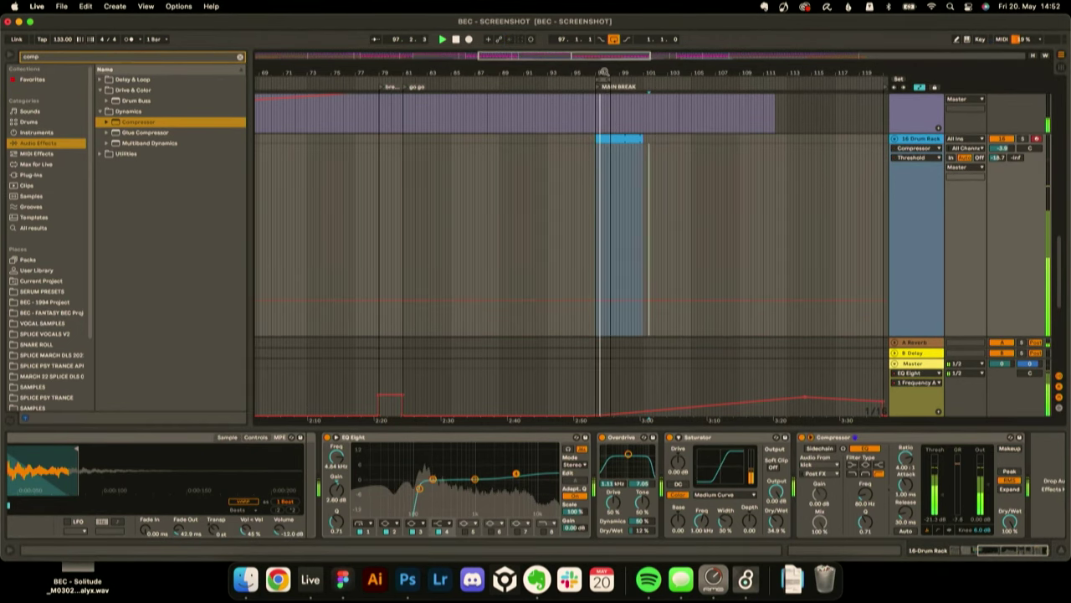
{"action": "left_click_drag", "start_coordinate": [603, 73], "coordinate": [605, 74]}
{"action": "key", "text": "space"}
{"action": "scroll", "coordinate": [698, 206], "scroll_direction": "up", "scroll_amount": 3}
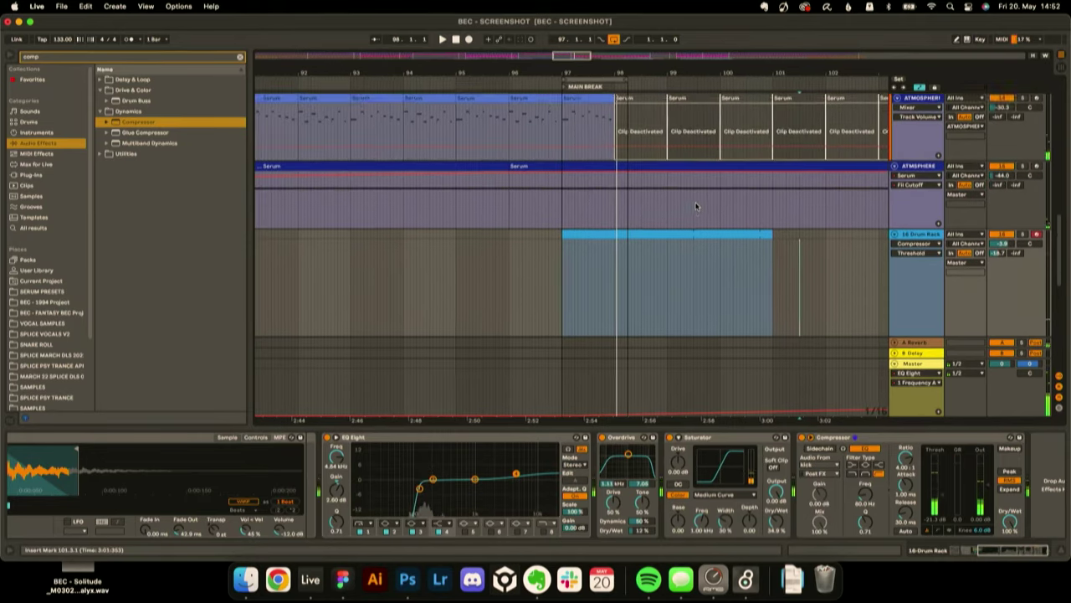
- Move the Drum Rack track up into the ATMOSPHERE group, directly between the orange and blue ATMOSPHERE tracks
{"action": "scroll", "coordinate": [696, 206], "scroll_direction": "down", "scroll_amount": 8}
{"action": "scroll", "coordinate": [695, 206], "scroll_direction": "up", "scroll_amount": 5}
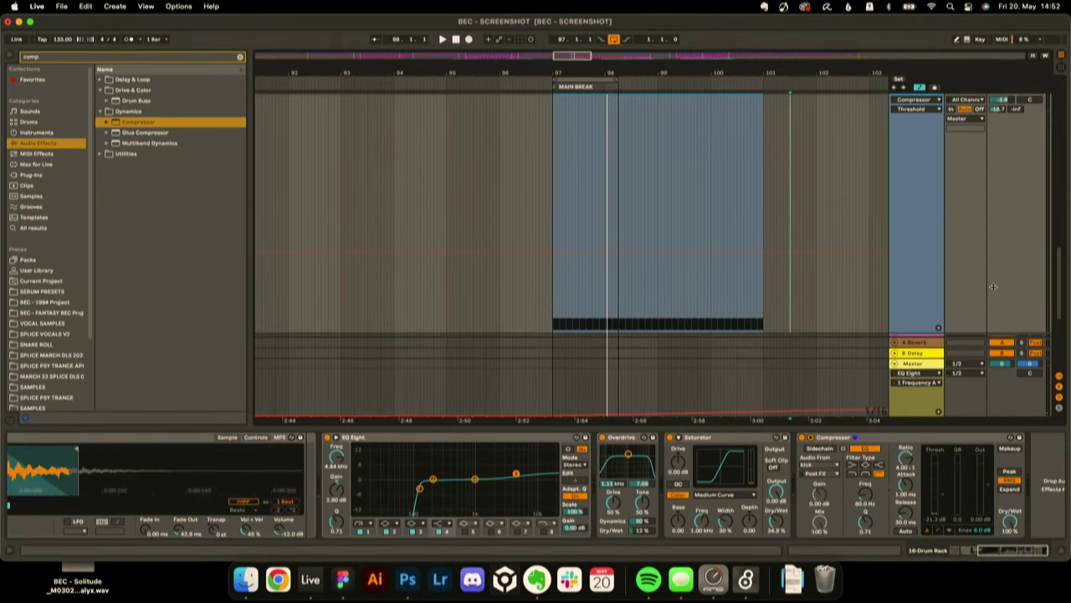
{"action": "scroll", "coordinate": [1003, 286], "scroll_direction": "down", "scroll_amount": 5}
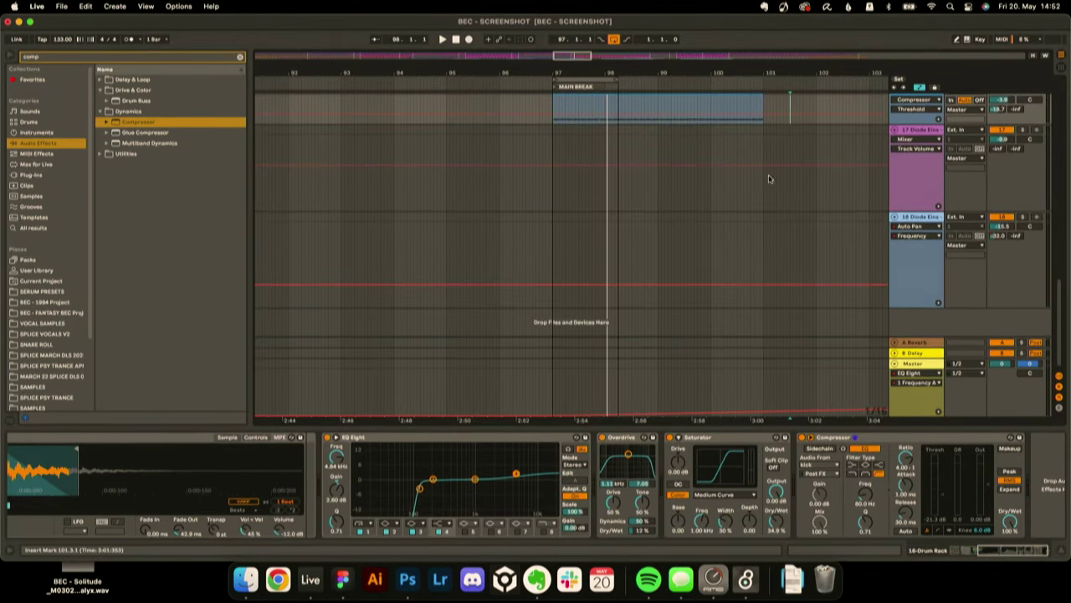
{"action": "left_click_drag", "start_coordinate": [661, 76], "coordinate": [656, 73]}
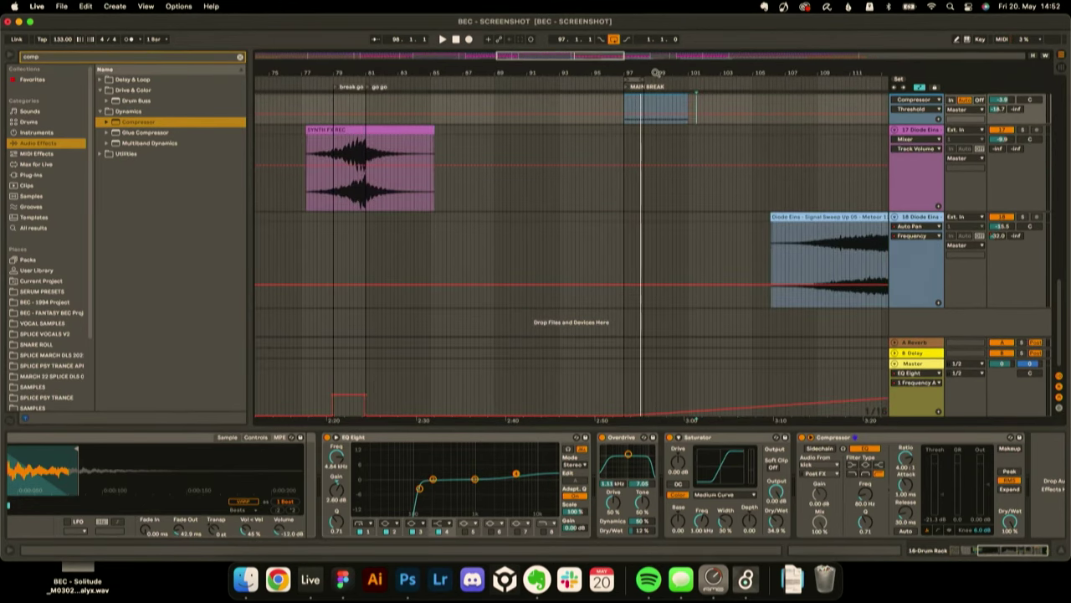
{"action": "scroll", "coordinate": [601, 235], "scroll_direction": "up", "scroll_amount": 5}
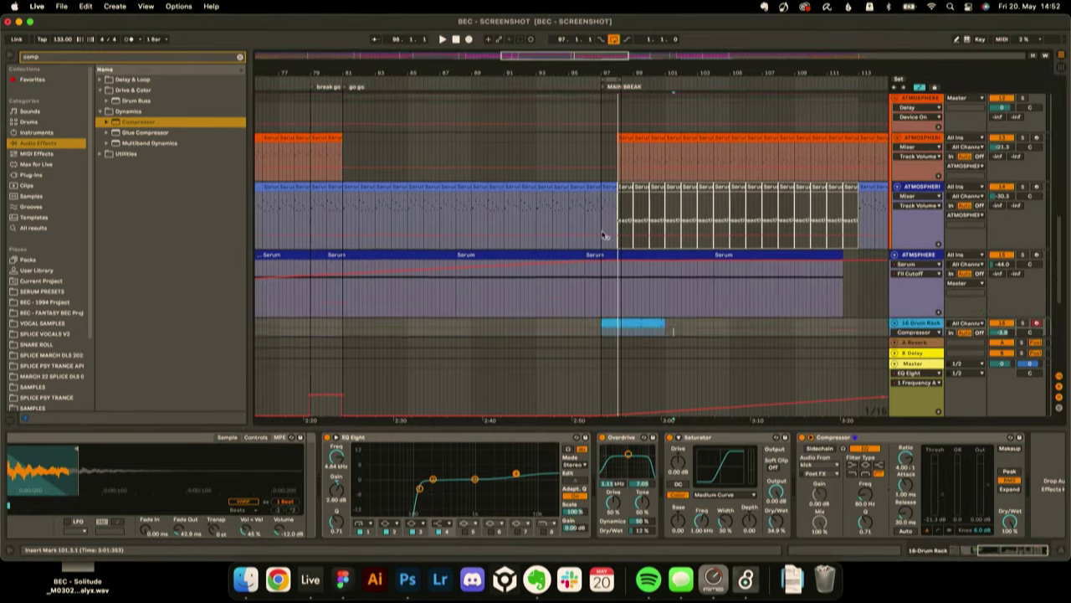
{"action": "scroll", "coordinate": [601, 234], "scroll_direction": "up", "scroll_amount": 2}
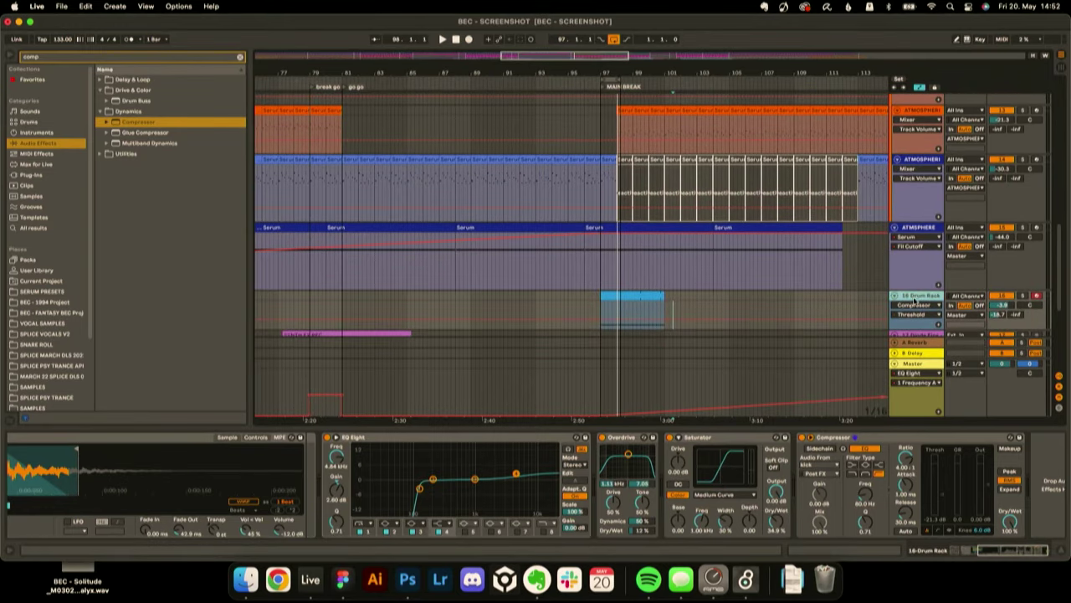
{"action": "key", "text": "super+z"}
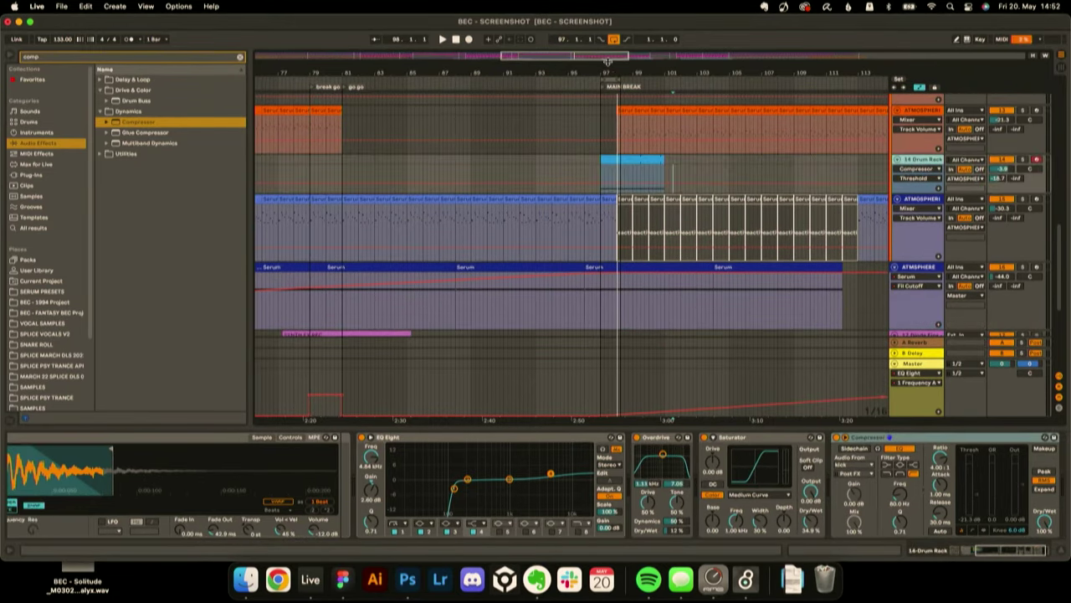
- Enlarge the moved Drum Rack track and display its Arpeggiator Synced Rate automation over the main-break clip
{"action": "left_click_drag", "start_coordinate": [609, 68], "coordinate": [609, 163]}
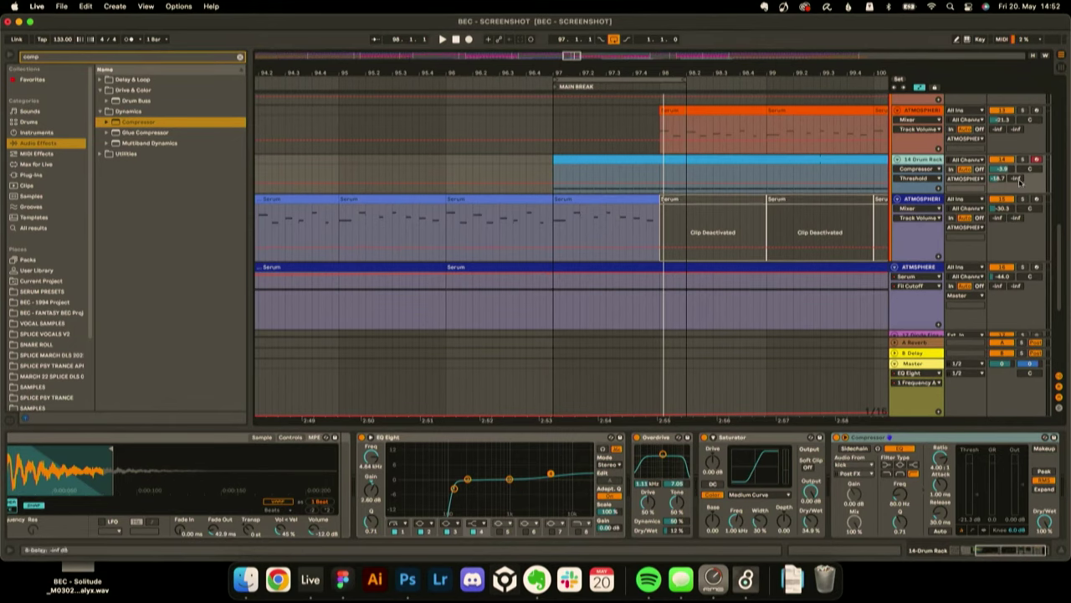
{"action": "left_click_drag", "start_coordinate": [1013, 193], "coordinate": [984, 281]}
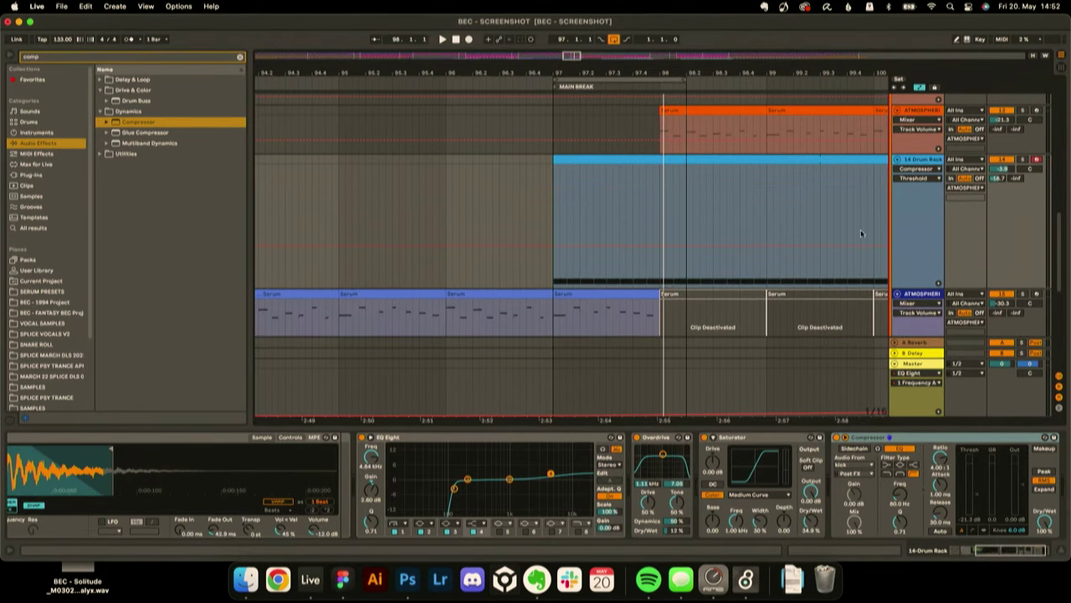
{"action": "left_click", "coordinate": [629, 159]}
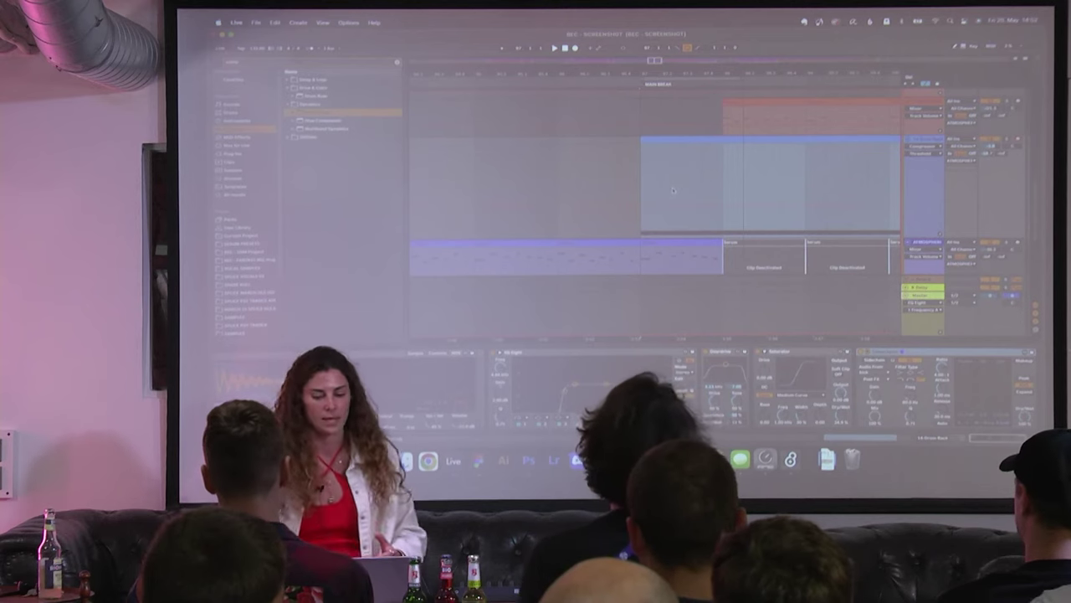
{"action": "left_click_drag", "start_coordinate": [605, 73], "coordinate": [605, 87]}
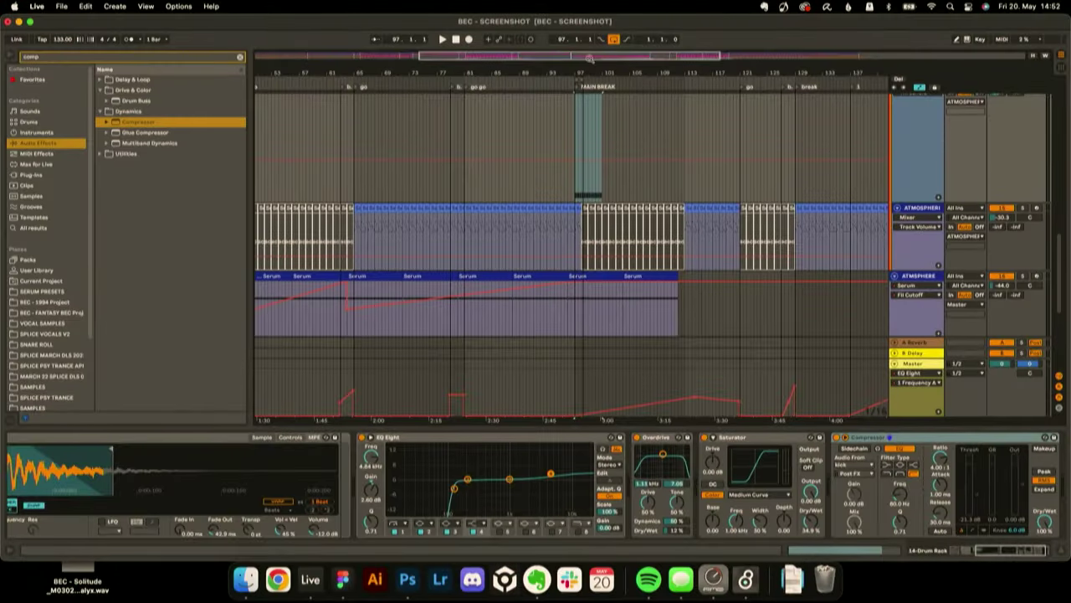
{"action": "left_click_drag", "start_coordinate": [589, 68], "coordinate": [574, 227]}
{"action": "scroll", "coordinate": [572, 226], "scroll_direction": "up", "scroll_amount": 4}
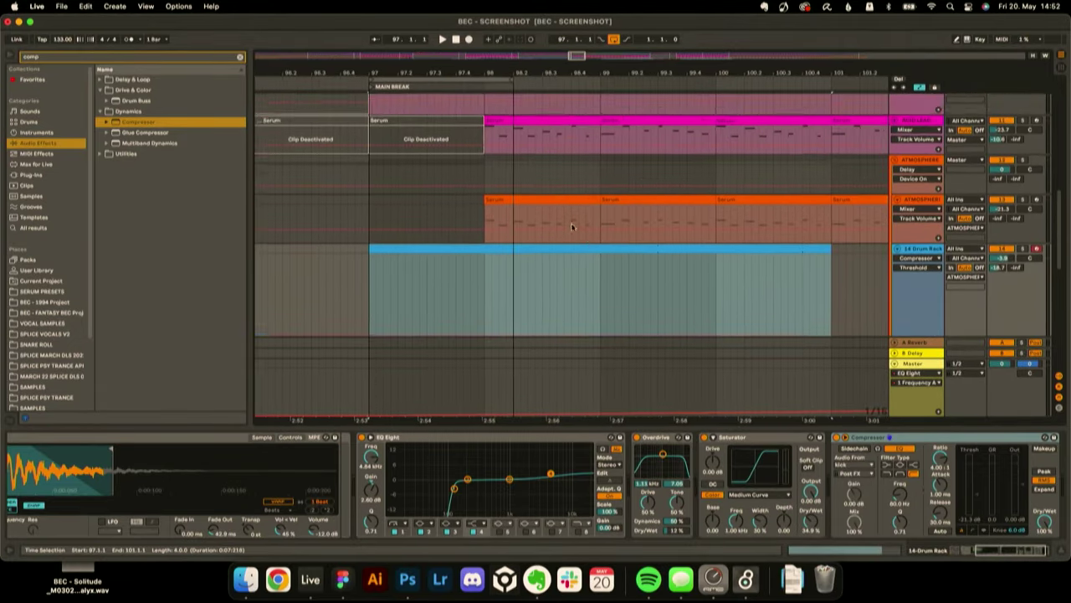
{"action": "scroll", "coordinate": [572, 226], "scroll_direction": "down", "scroll_amount": 1}
{"action": "scroll", "coordinate": [574, 497], "scroll_direction": "left", "scroll_amount": 10}
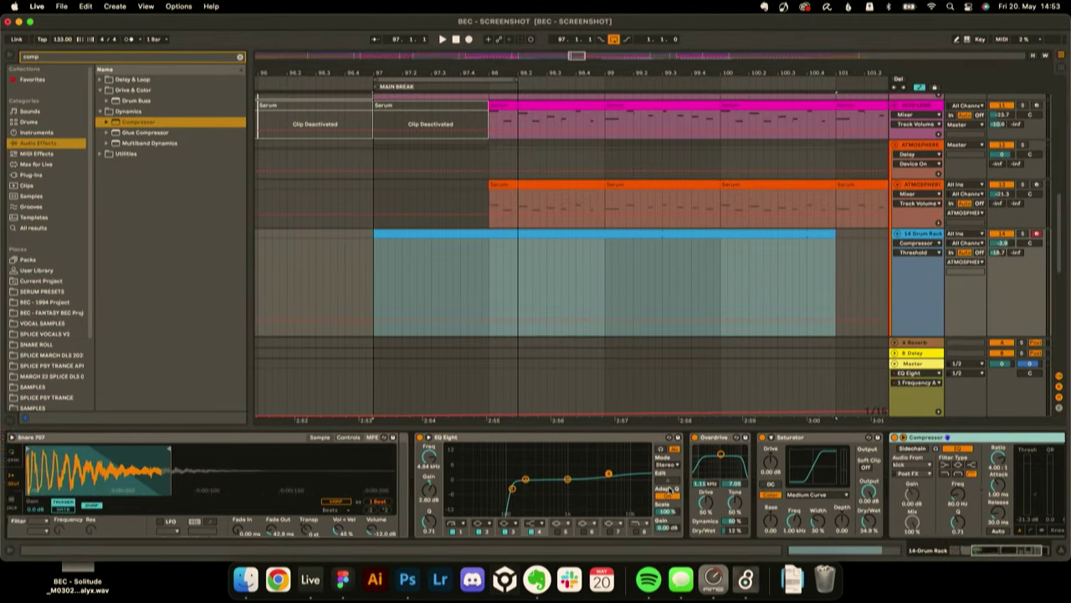
{"action": "left_click", "coordinate": [56, 490]}
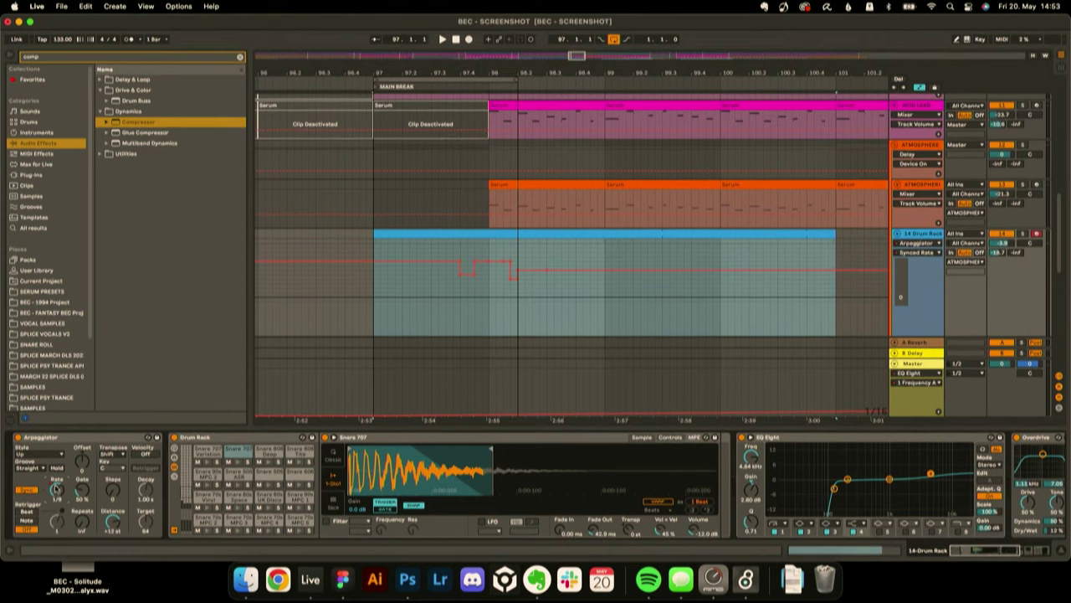
- Select the Drum Rack section from 97.2.1 to 98.2.1 and move it with its rate automation to start at 97.1.1
{"action": "left_click", "coordinate": [517, 249]}
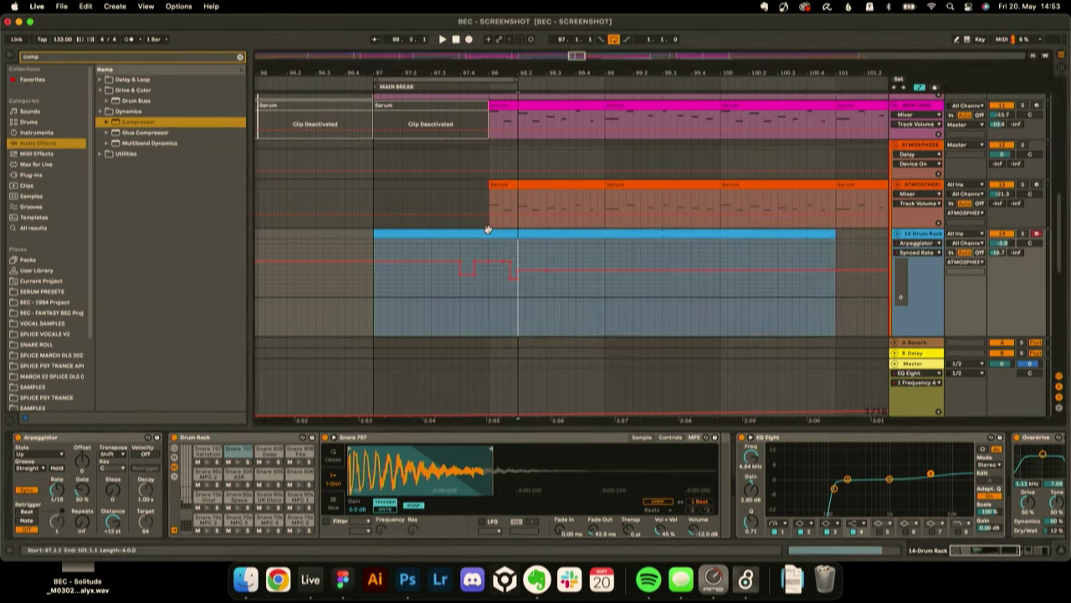
{"action": "left_click", "coordinate": [402, 248], "text": "shift"}
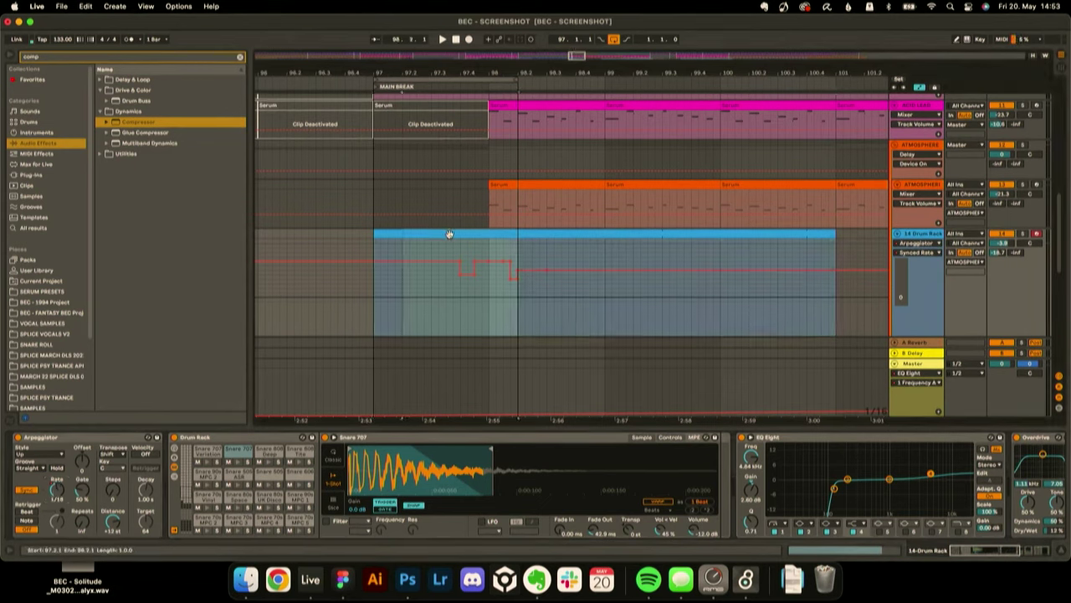
{"action": "left_click_drag", "start_coordinate": [456, 234], "coordinate": [424, 230]}
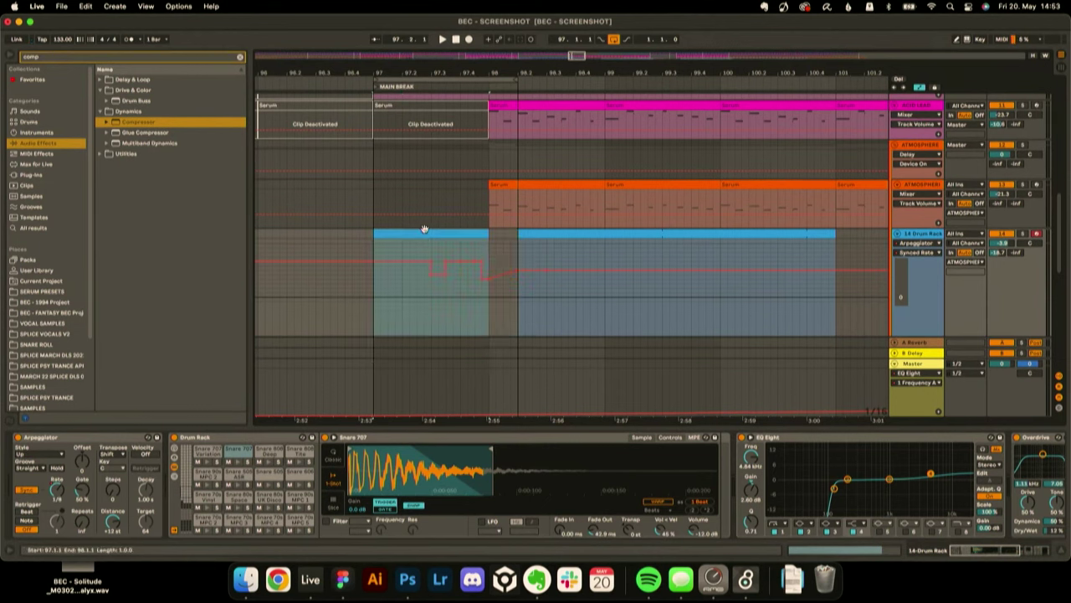
- Duplicate the one-bar snare pattern from bar 97 three times so that it fills the roll up to bar 101
{"action": "left_click", "coordinate": [490, 252]}
{"action": "left_click", "coordinate": [454, 233]}
{"action": "key", "text": "super+d"}
{"action": "key", "text": "super+d"}
{"action": "key", "text": "super+d"}
{"action": "key", "text": "minus"}
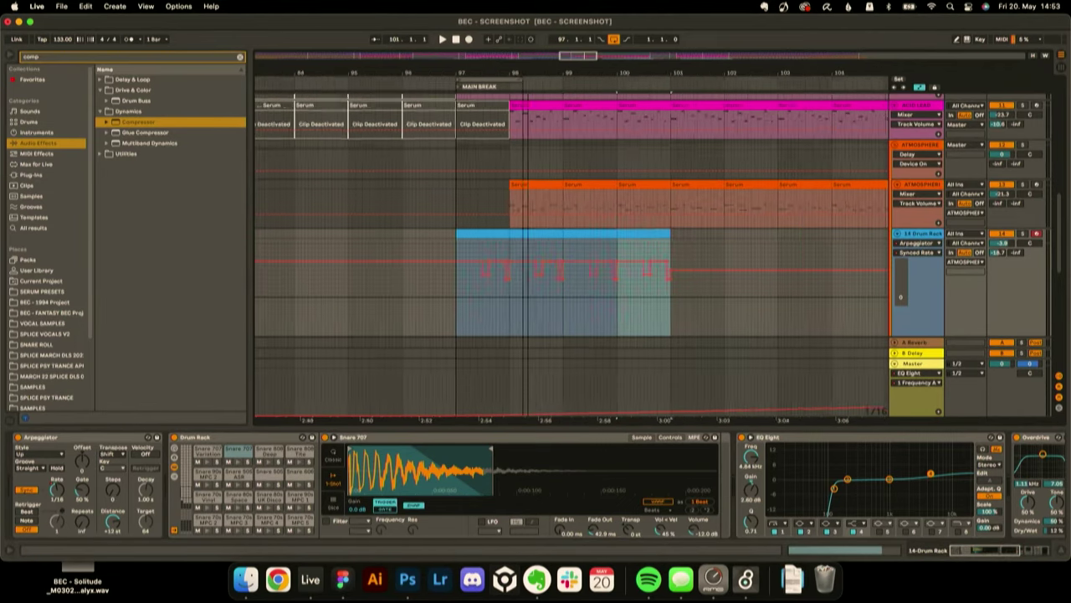
{"action": "key", "text": "minus"}
- Set the arrangement grid to 1/8 and extend the loop to the four bars from 97 to 101
{"action": "left_click_drag", "start_coordinate": [600, 87], "coordinate": [584, 86]}
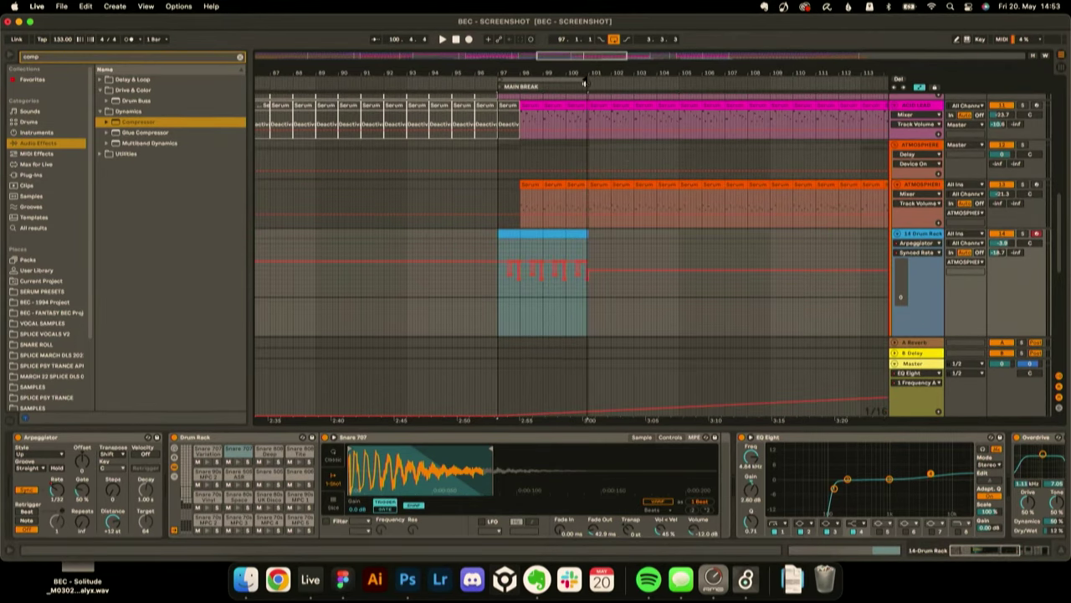
{"action": "right_click", "coordinate": [626, 243]}
{"action": "left_click", "coordinate": [668, 380]}
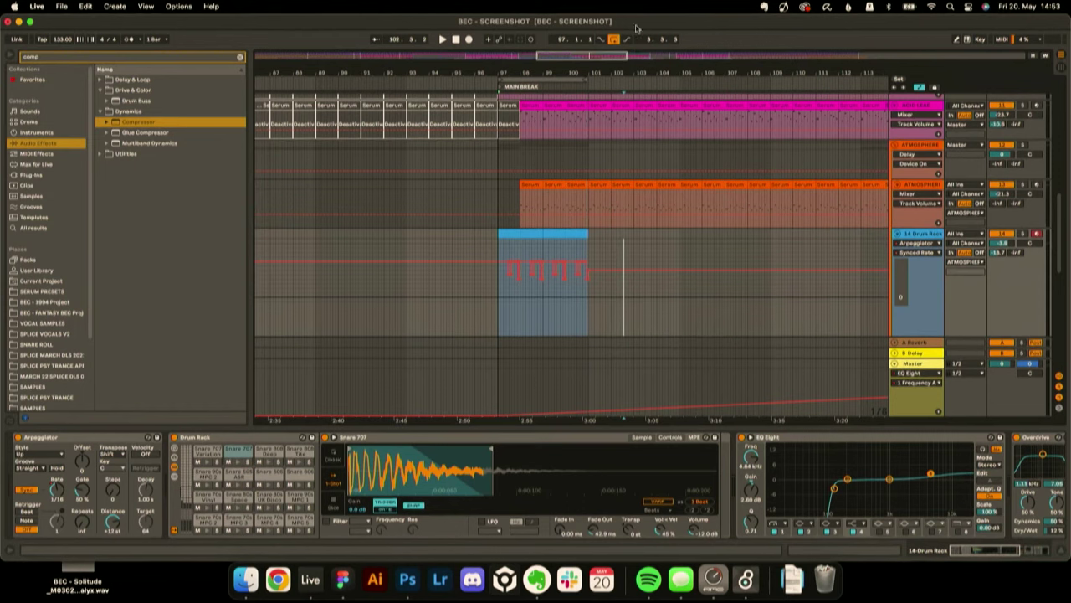
{"action": "mouse_move", "coordinate": [584, 79]}
{"action": "left_mouse_down"}
{"action": "mouse_move", "coordinate": [586, 29]}
{"action": "mouse_move", "coordinate": [586, 66]}
{"action": "left_mouse_up"}
- Duplicate the four-bar snare roll with its rate automation repeatedly until it fills the main break up to bar 121
{"action": "scroll", "coordinate": [569, 167], "scroll_direction": "down", "scroll_amount": 3}
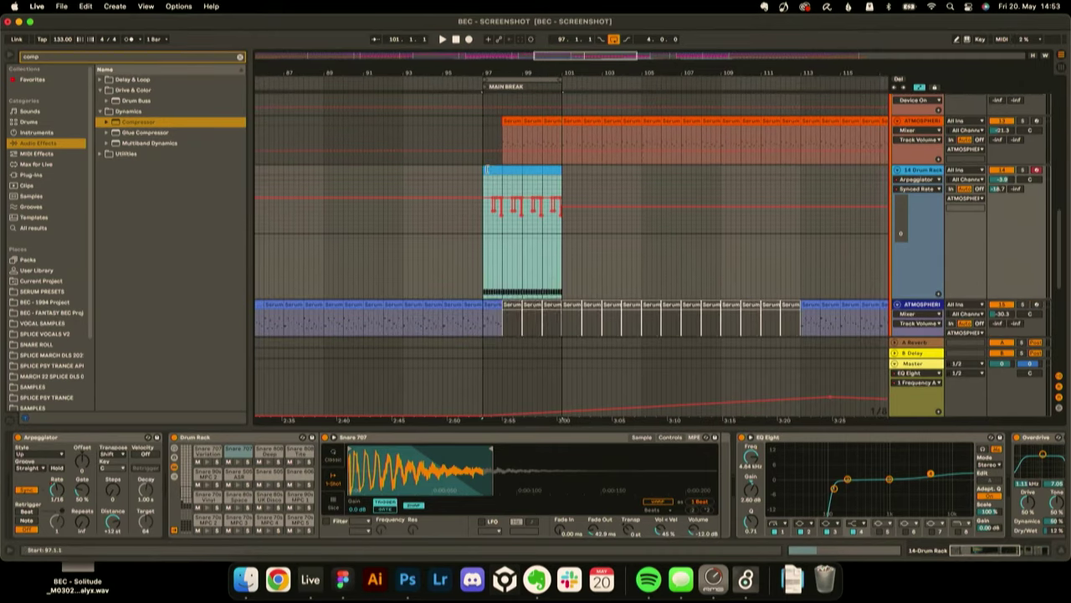
{"action": "key", "text": "super+d"}
{"action": "key", "text": "super+d"}
{"action": "key", "text": "super+d"}
{"action": "key", "text": "super+d"}
{"action": "scroll", "coordinate": [568, 193], "scroll_direction": "down", "scroll_amount": 5}
{"action": "key", "text": "super+d"}
{"action": "key", "text": "super+d"}
{"action": "key", "text": "super+z"}
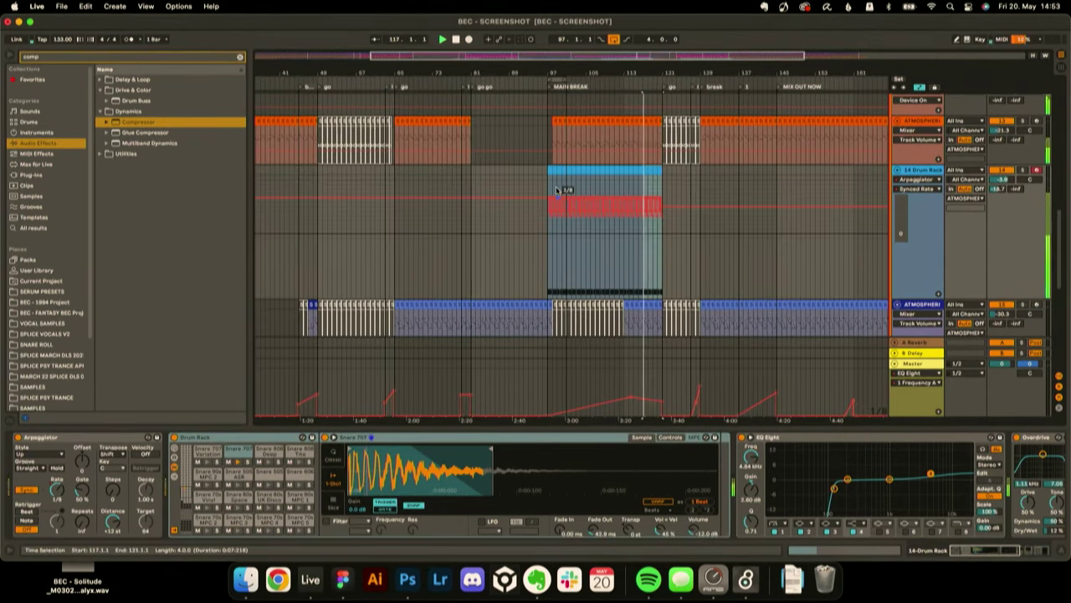
- Play the arrangement from just before bar 97 to check the extended snare roll and its Compressor
{"action": "key", "text": "space"}
{"action": "left_click", "coordinate": [543, 175]}
{"action": "key", "text": "space"}
{"action": "key", "text": "space"}
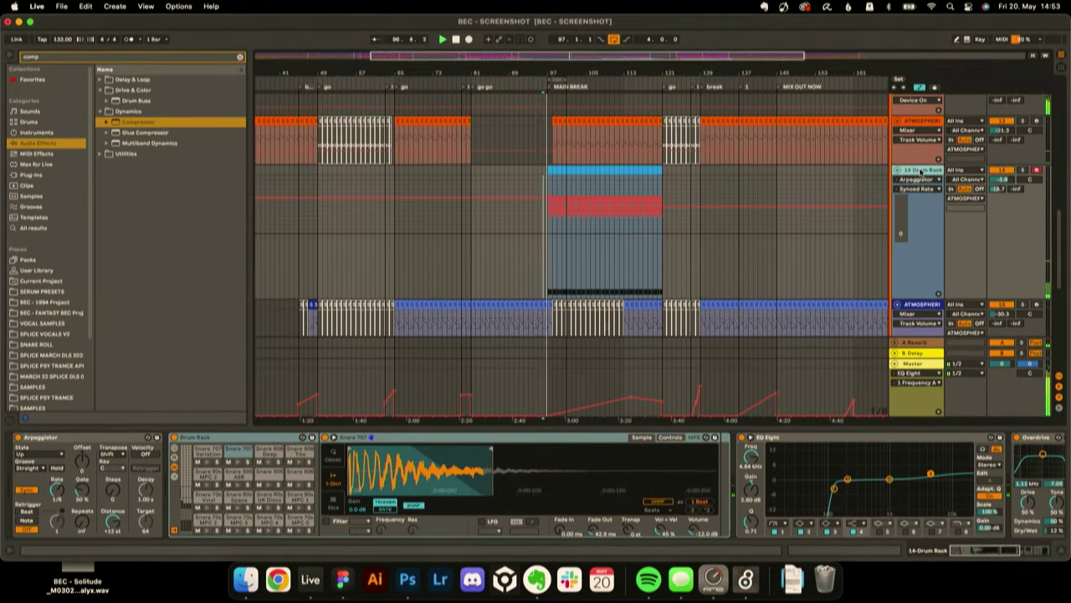
{"action": "scroll", "coordinate": [536, 483], "scroll_direction": "right", "scroll_amount": 5}
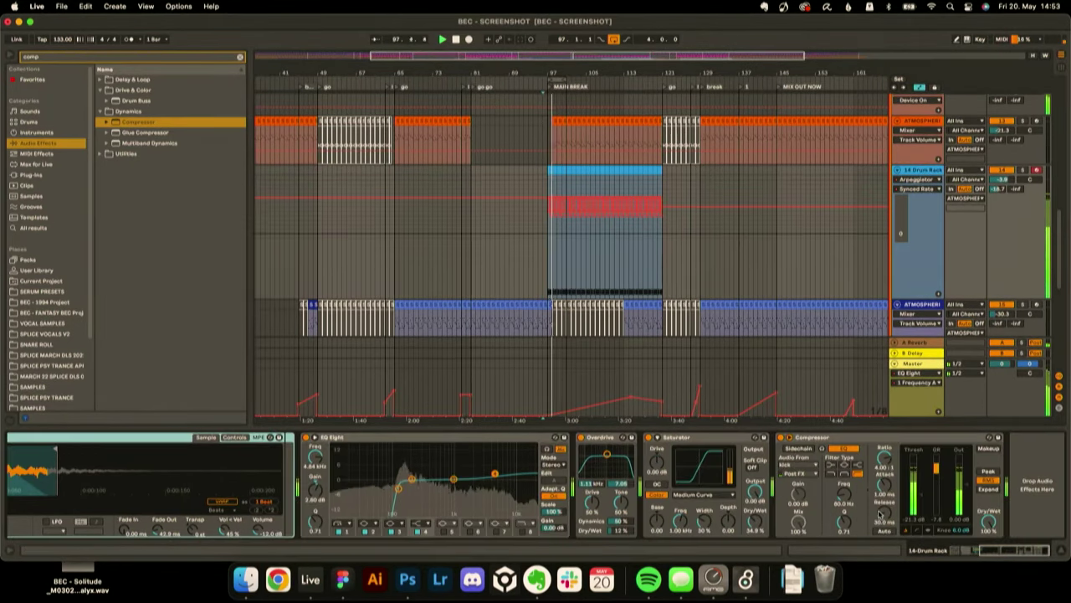
- Remove the rate automation dip at the end of bar 97 on the Drum Rack track and loop that single bar
{"action": "left_click_drag", "start_coordinate": [556, 73], "coordinate": [561, 217]}
{"action": "scroll", "coordinate": [557, 179], "scroll_direction": "left", "scroll_amount": 5}
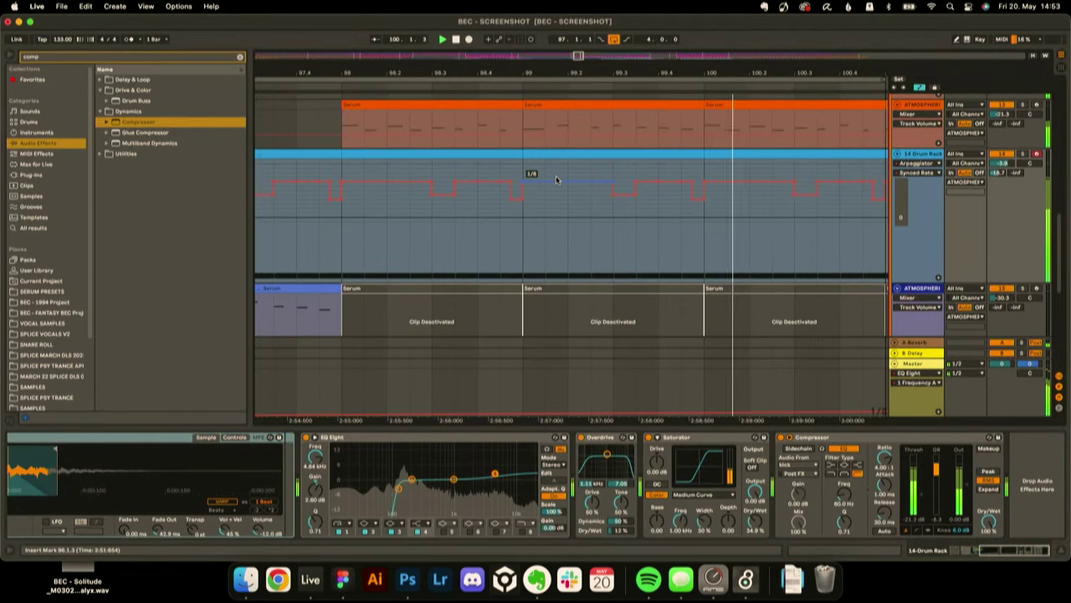
{"action": "scroll", "coordinate": [586, 179], "scroll_direction": "left", "scroll_amount": 3}
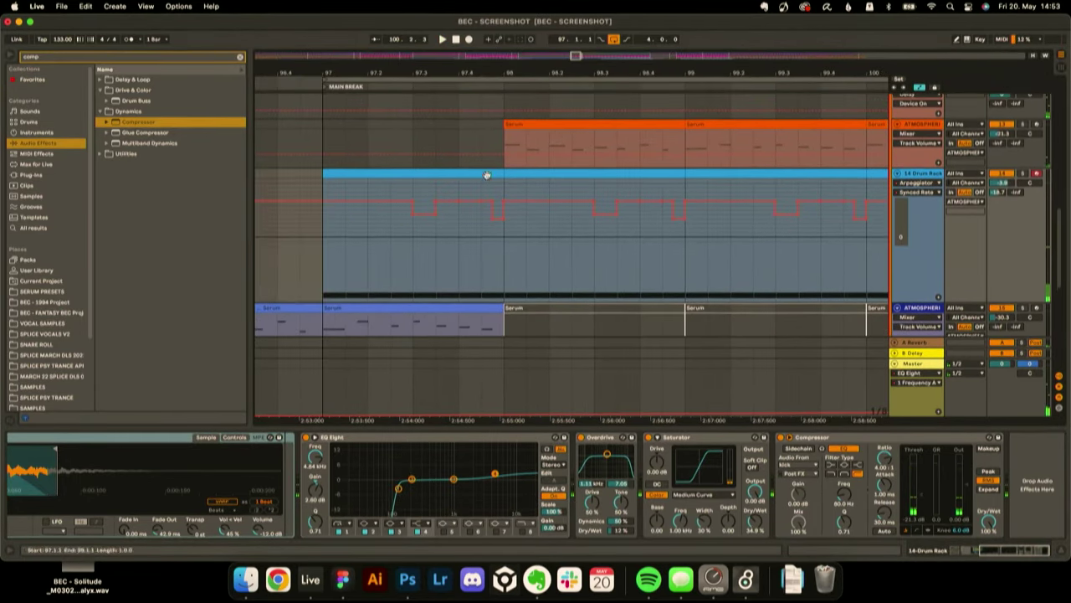
{"action": "left_click", "coordinate": [465, 165]}
{"action": "left_click", "coordinate": [454, 172]}
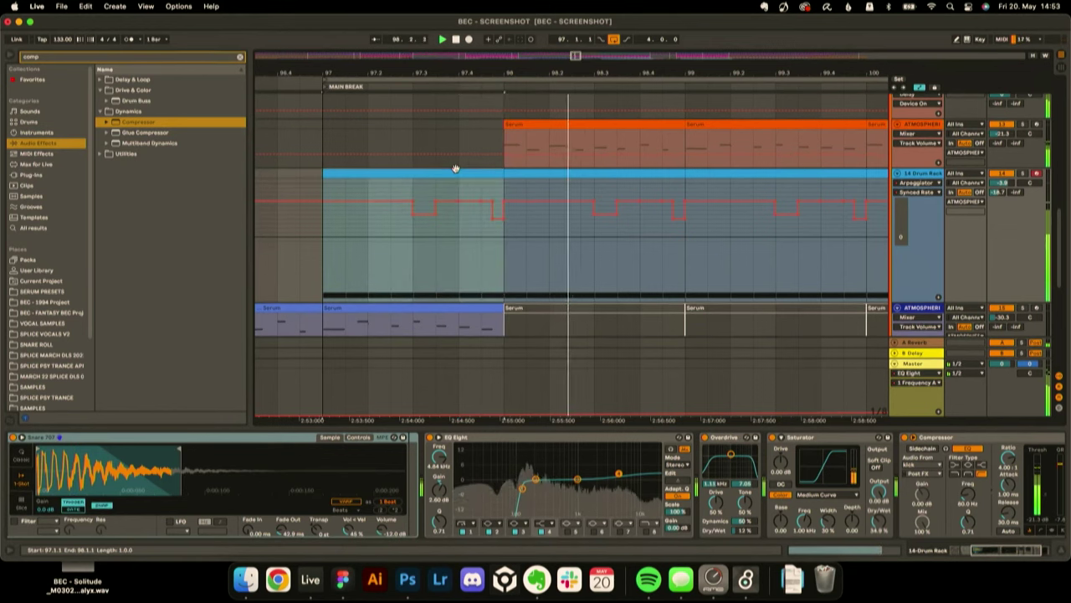
{"action": "mouse_move", "coordinate": [397, 71]}
{"action": "left_mouse_down"}
{"action": "mouse_move", "coordinate": [397, 117]}
{"action": "mouse_move", "coordinate": [391, 67]}
{"action": "left_mouse_up"}
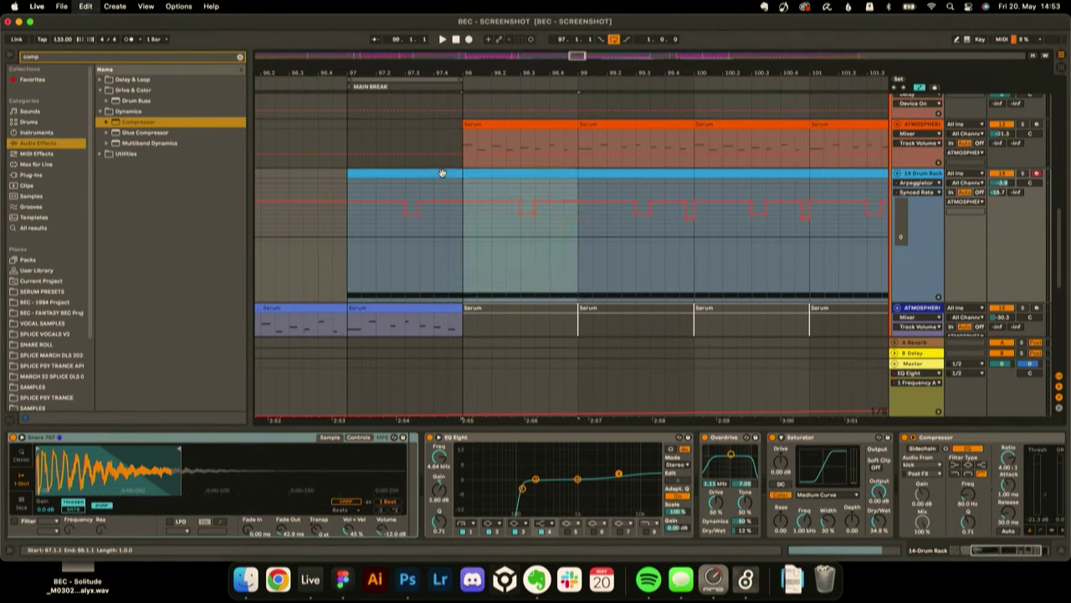
- Duplicate the simplified one-bar rate pattern across the rest of the main-break snare roll up to bar 121
{"action": "left_click_drag", "start_coordinate": [503, 69], "coordinate": [503, 25]}
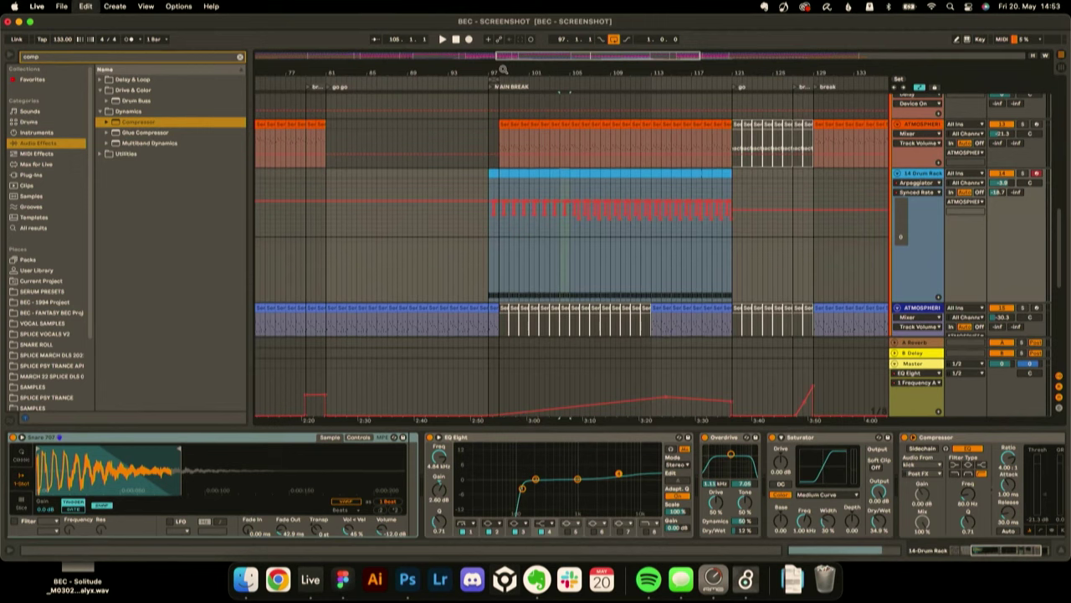
{"action": "key", "text": "Right"}
{"action": "key", "text": "Right"}
{"action": "key", "text": "Right"}
{"action": "key", "text": "Right"}
{"action": "key", "text": "Right"}
{"action": "key", "text": "Right"}
{"action": "key", "text": "Right"}
{"action": "key", "text": "Right"}
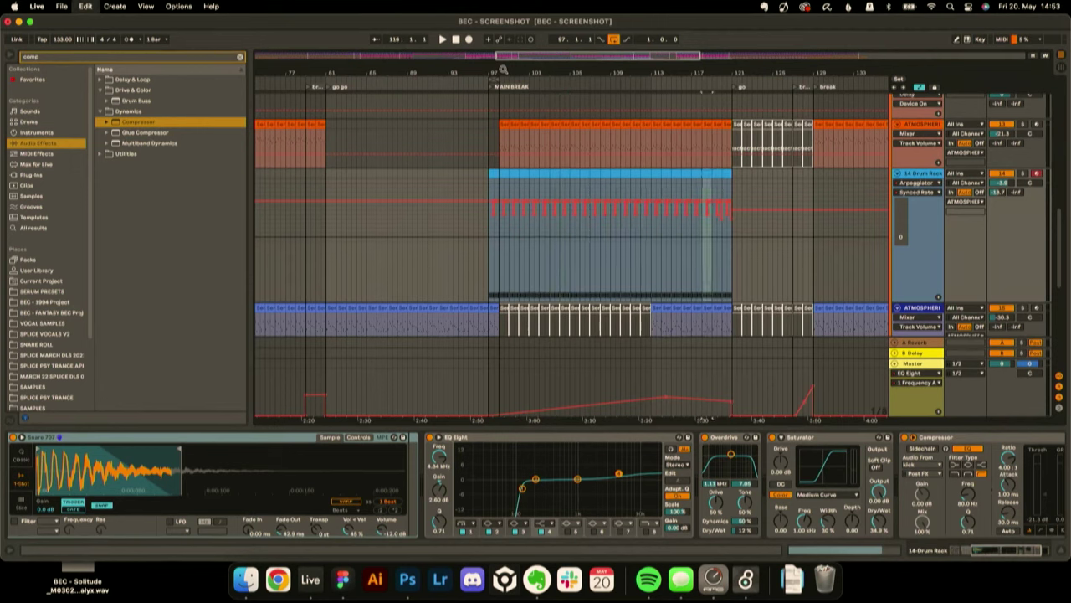
- Play the arrangement from 94.3.1 into the main break and raise the Drum Rack track's volume slightly
{"action": "left_click", "coordinate": [460, 175]}
{"action": "key", "text": "space"}
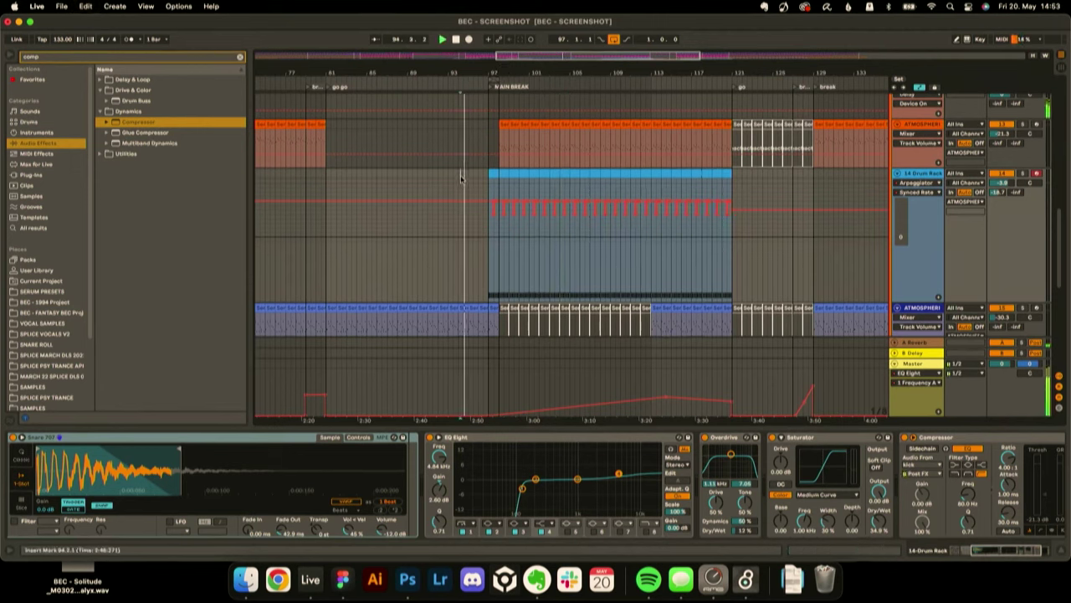
{"action": "left_click", "coordinate": [1004, 182]}
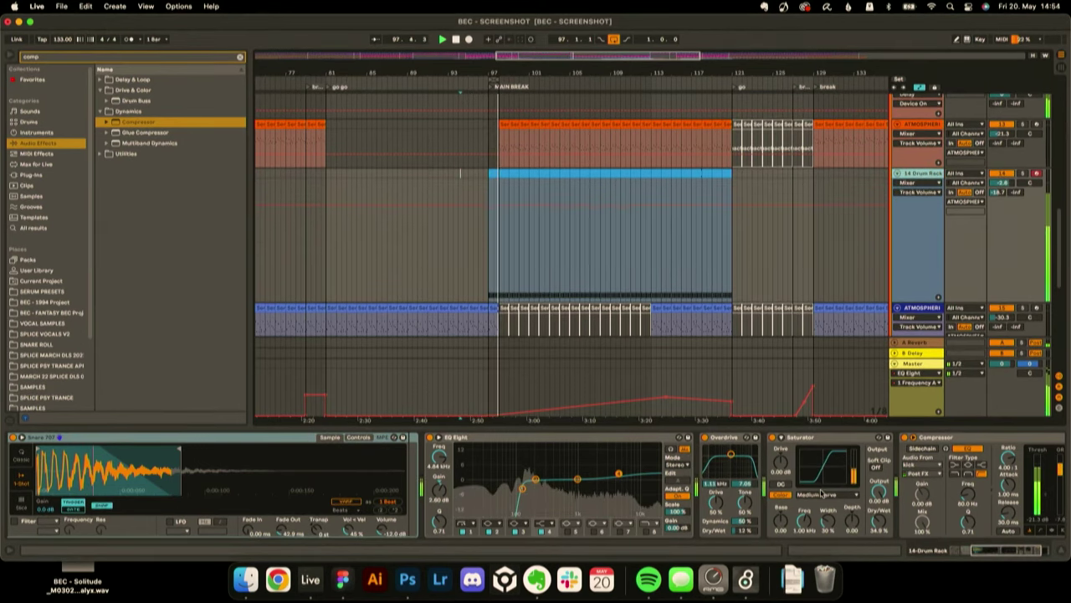
{"action": "scroll", "coordinate": [820, 494], "scroll_direction": "right", "scroll_amount": 3}
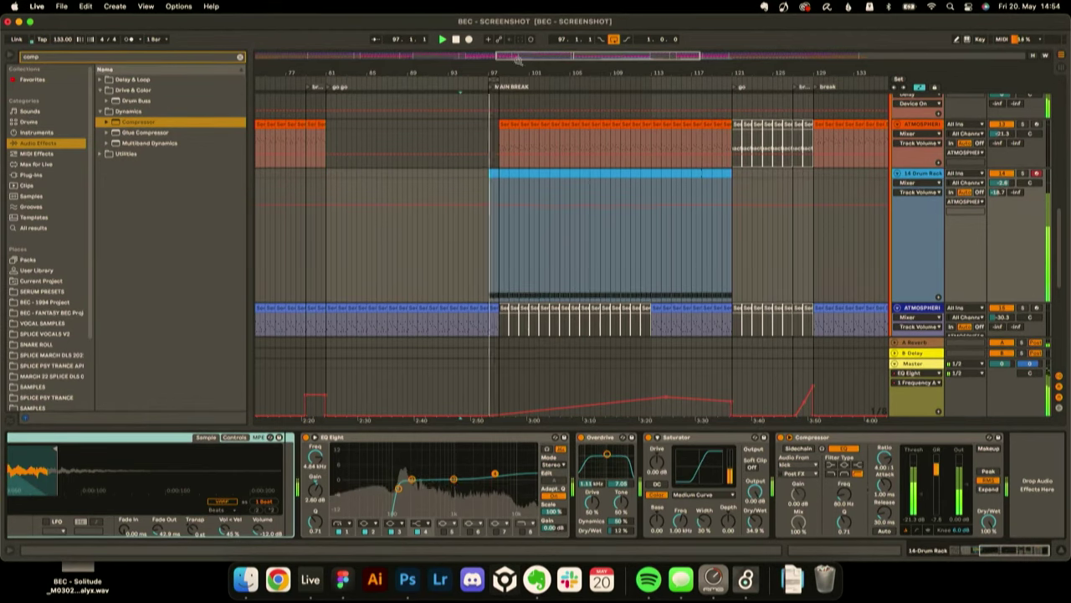
- Add an Auto Filter to the Drum Rack track and raise its filter frequency to about 19.9 kHz
{"action": "key", "text": "XF86AudioRaiseVolume"}
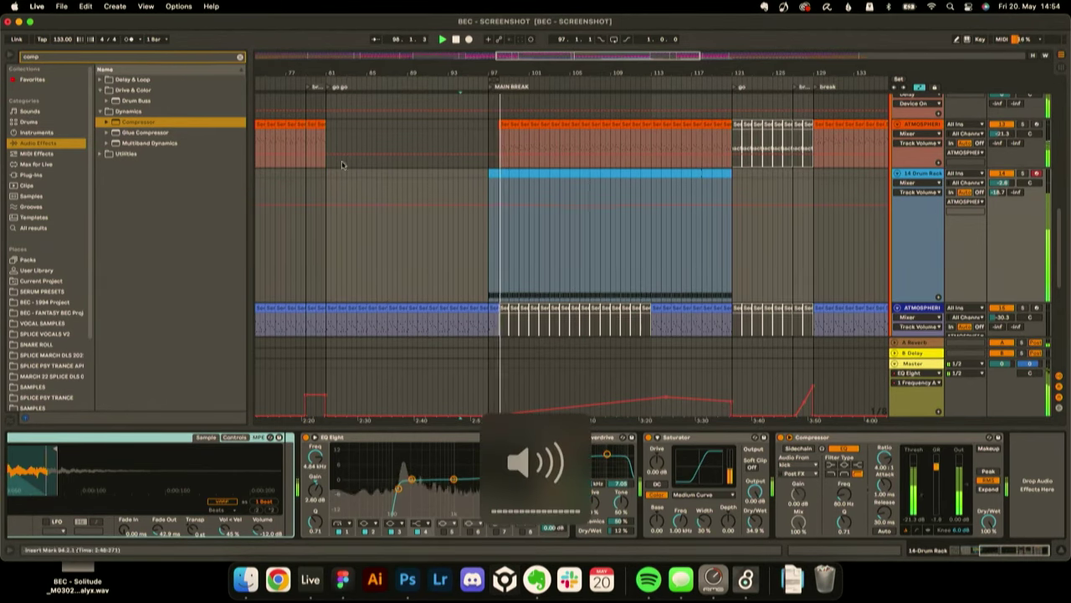
{"action": "left_click", "coordinate": [54, 57]}
{"action": "type", "text": "auto"}
{"action": "double_click", "coordinate": [136, 89]}
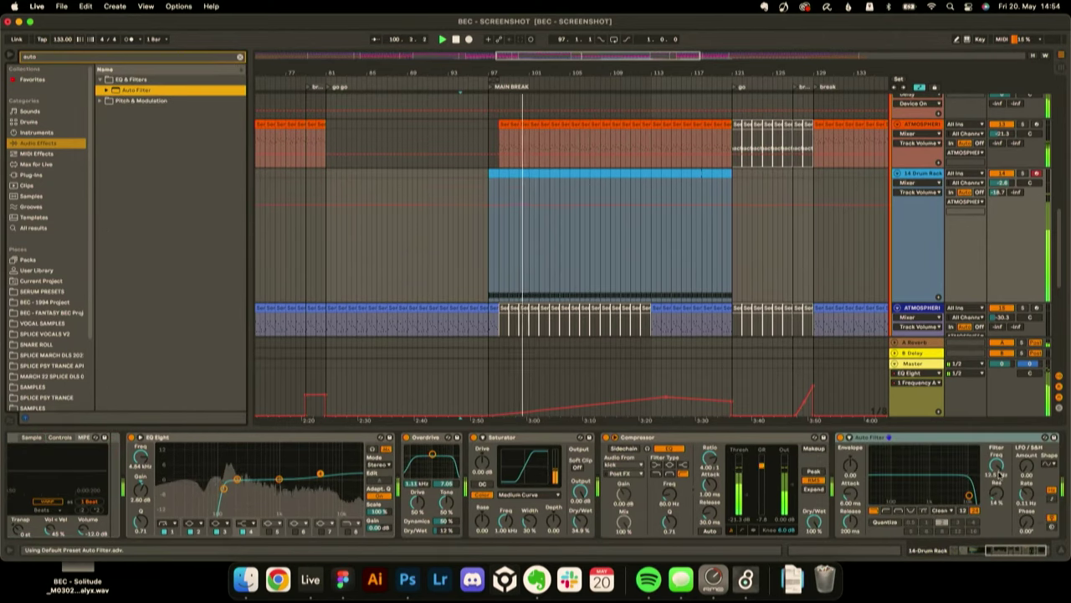
{"action": "left_click_drag", "start_coordinate": [998, 472], "coordinate": [998, 452]}
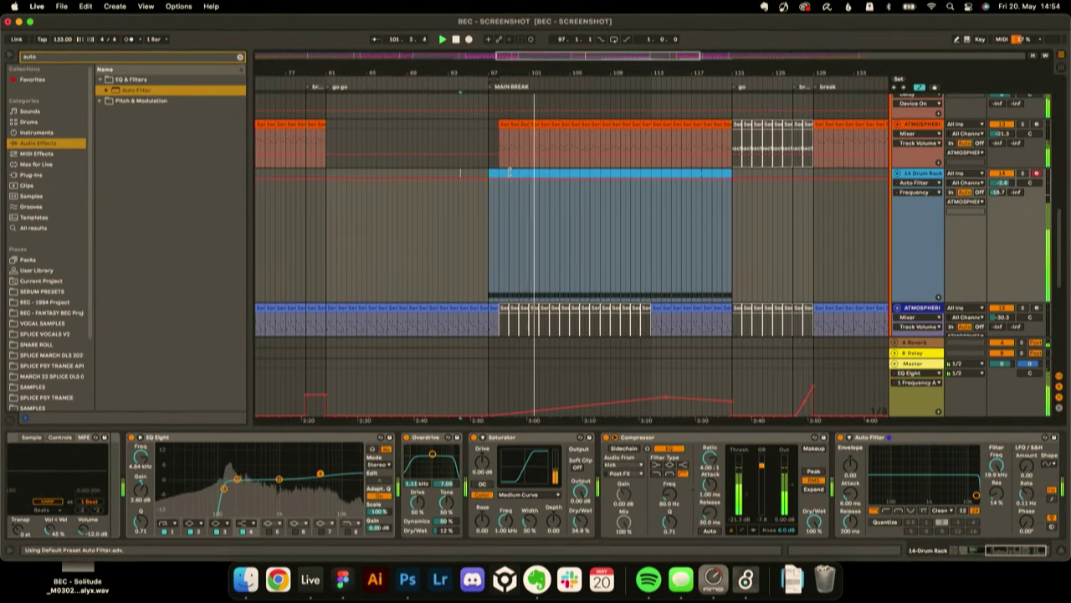
- Automate the Drum Rack's Auto Filter frequency to rise from bar 94 to fully open midway through the main break
{"action": "left_click_drag", "start_coordinate": [509, 179], "coordinate": [461, 240]}
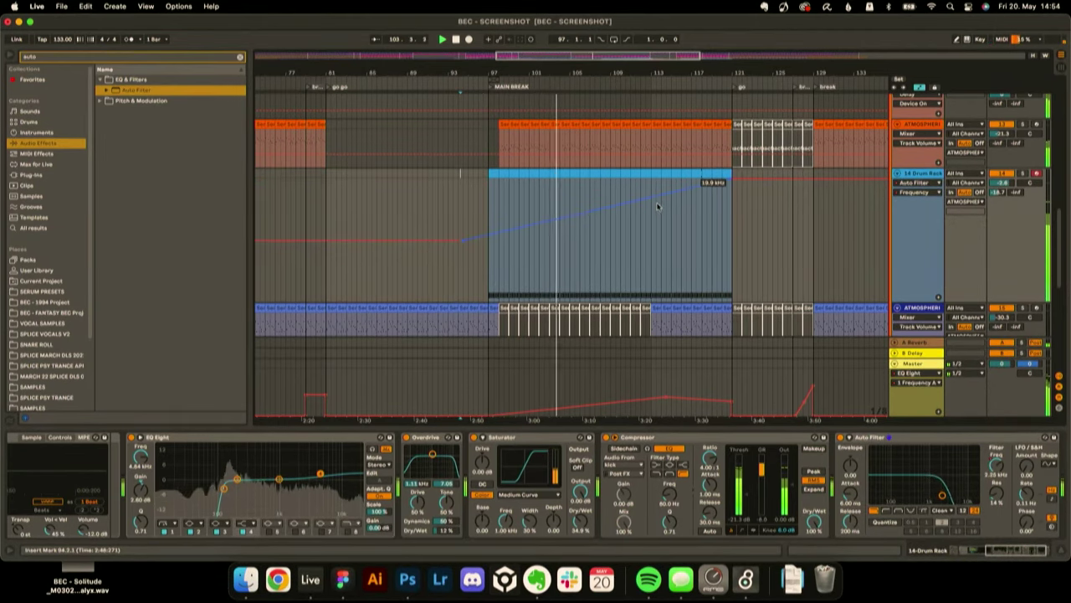
{"action": "left_click_drag", "start_coordinate": [658, 206], "coordinate": [638, 178]}
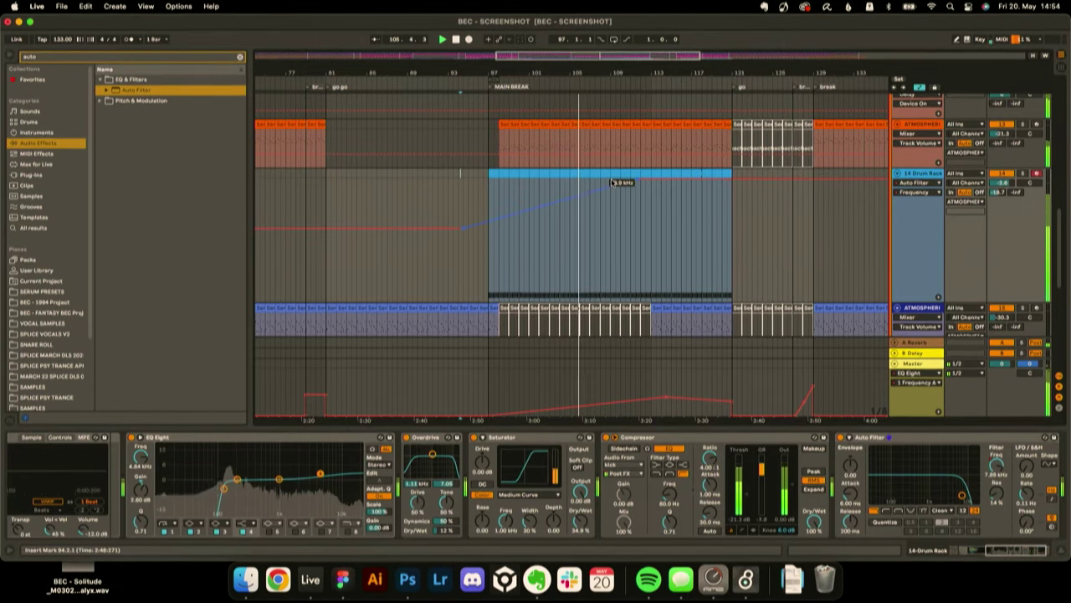
{"action": "left_click", "coordinate": [1004, 183]}
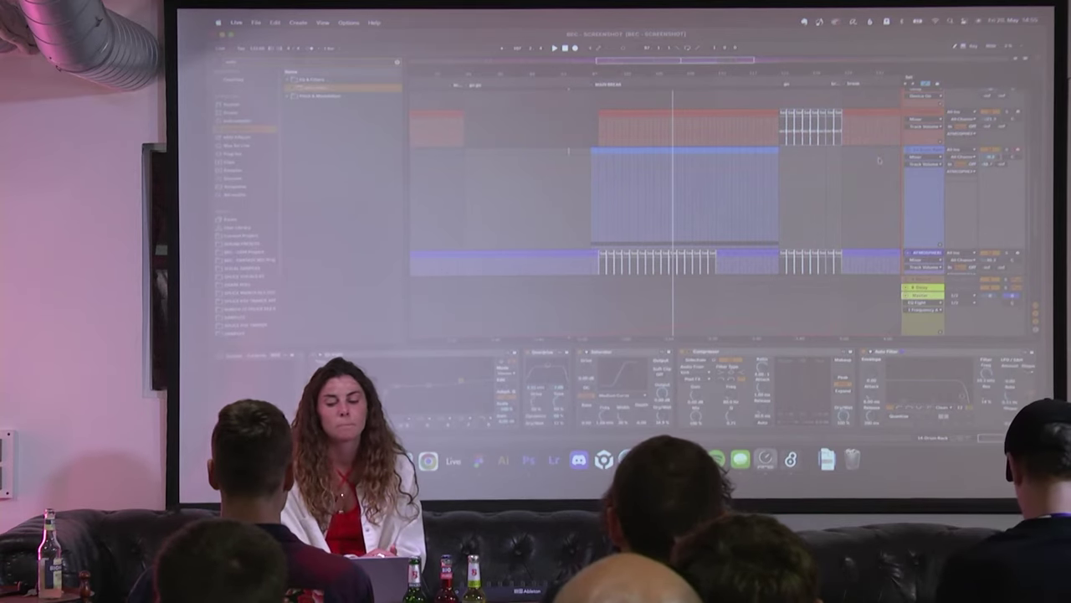
- Examine the whole arrangement's tracks and sections, from the break clips and risers to the kicks, drum loop, hats and claps
{"action": "left_click_drag", "start_coordinate": [596, 66], "coordinate": [596, 25]}
{"action": "left_click_drag", "start_coordinate": [993, 246], "coordinate": [993, 168]}
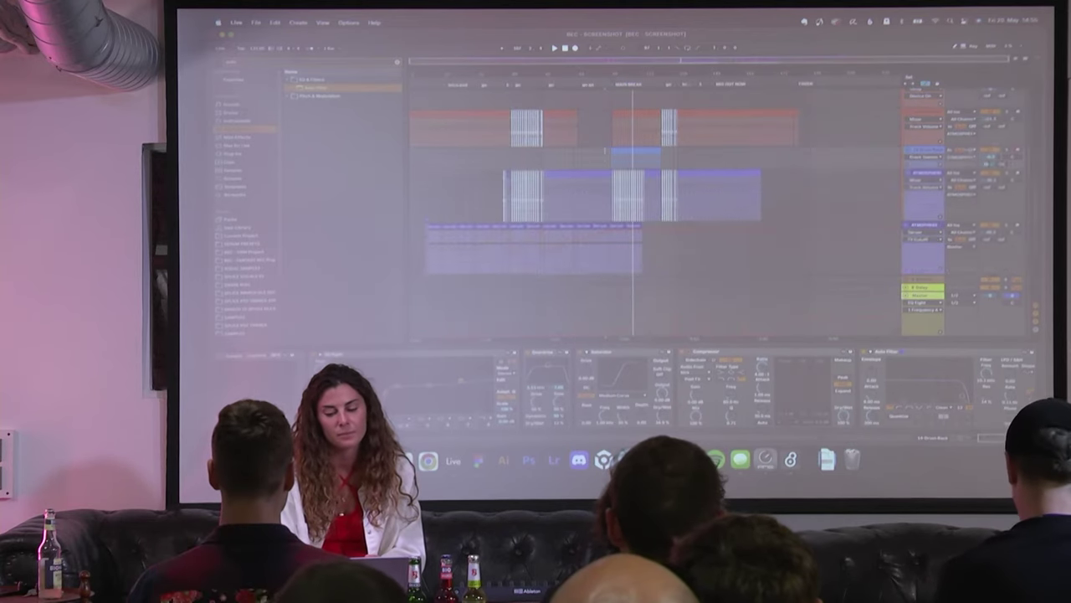
{"action": "scroll", "coordinate": [671, 204], "scroll_direction": "down", "scroll_amount": 3}
{"action": "scroll", "coordinate": [671, 204], "scroll_direction": "down", "scroll_amount": 3}
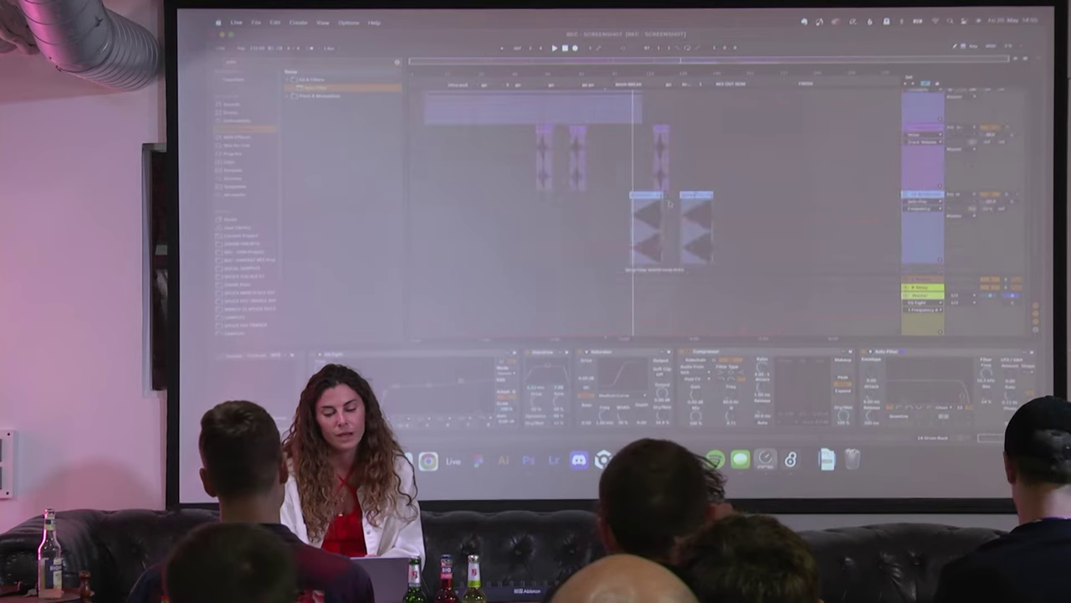
{"action": "scroll", "coordinate": [670, 204], "scroll_direction": "up", "scroll_amount": 5}
{"action": "scroll", "coordinate": [670, 203], "scroll_direction": "up", "scroll_amount": 5}
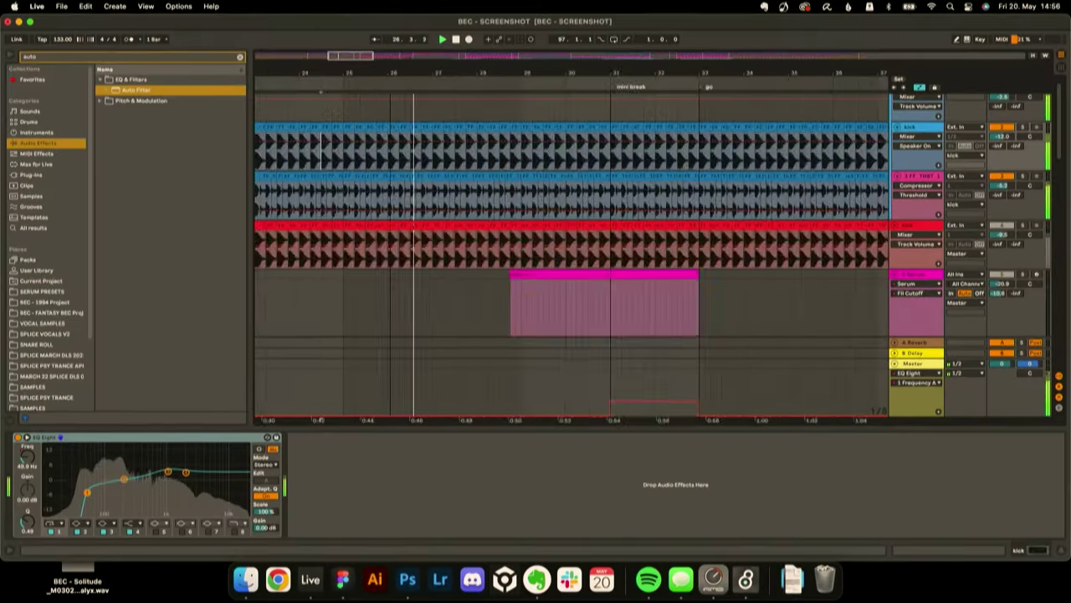
{"action": "left_click_drag", "start_coordinate": [407, 179], "coordinate": [479, 191]}
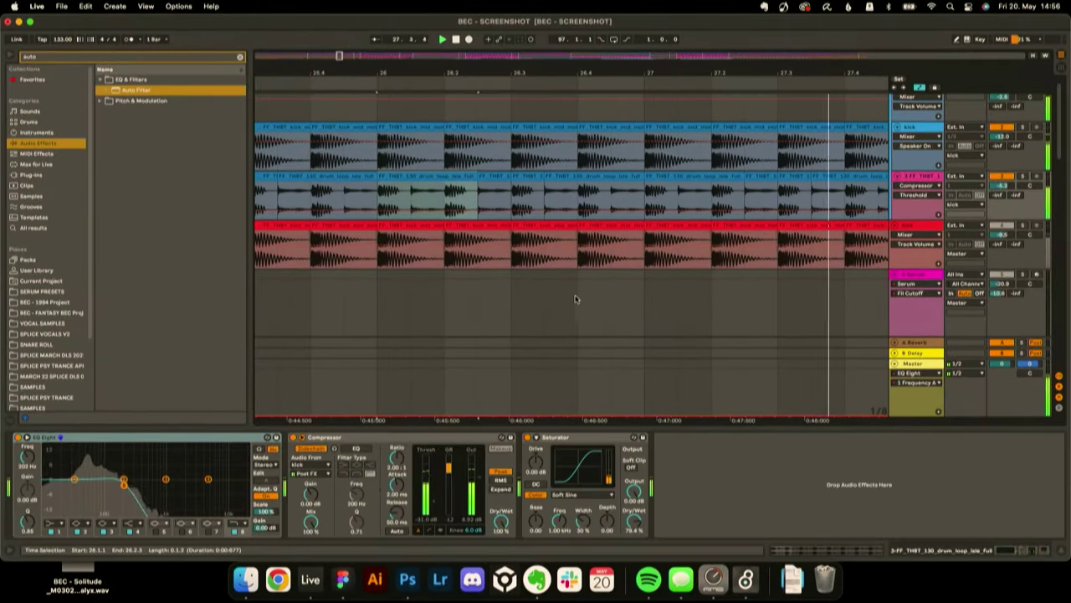
{"action": "left_click_drag", "start_coordinate": [509, 74], "coordinate": [368, 73]}
{"action": "scroll", "coordinate": [437, 241], "scroll_direction": "up", "scroll_amount": 1}
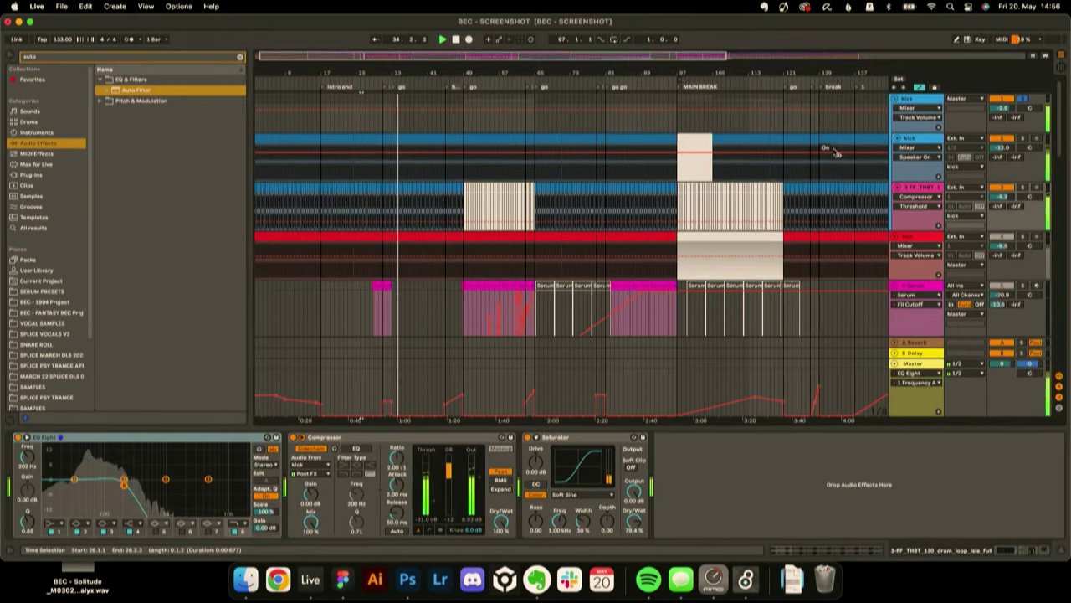
{"action": "scroll", "coordinate": [586, 168], "scroll_direction": "down", "scroll_amount": 5}
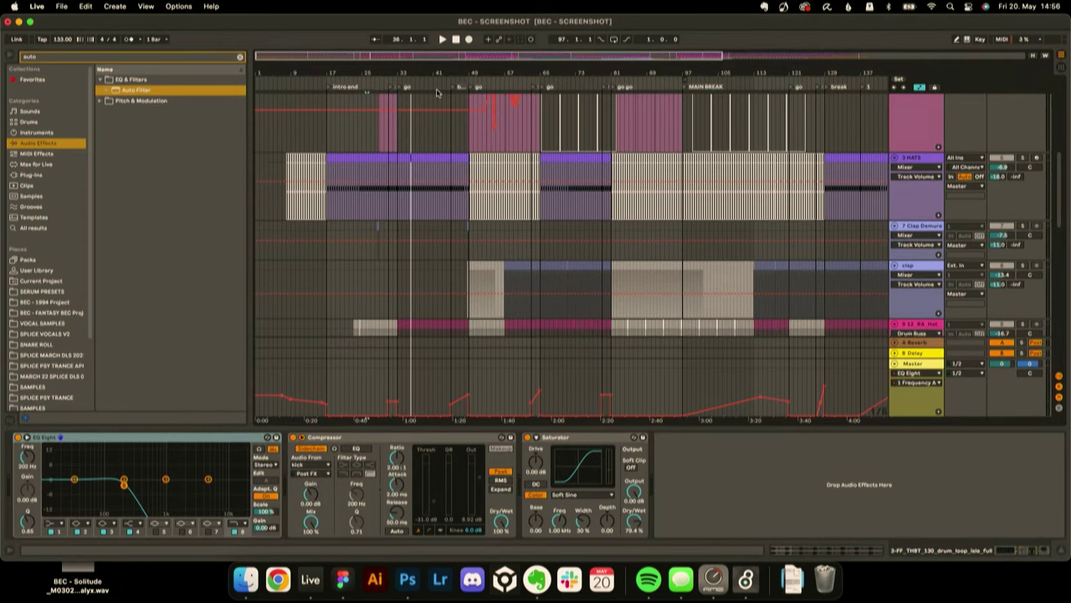
{"action": "scroll", "coordinate": [560, 186], "scroll_direction": "down", "scroll_amount": 2}
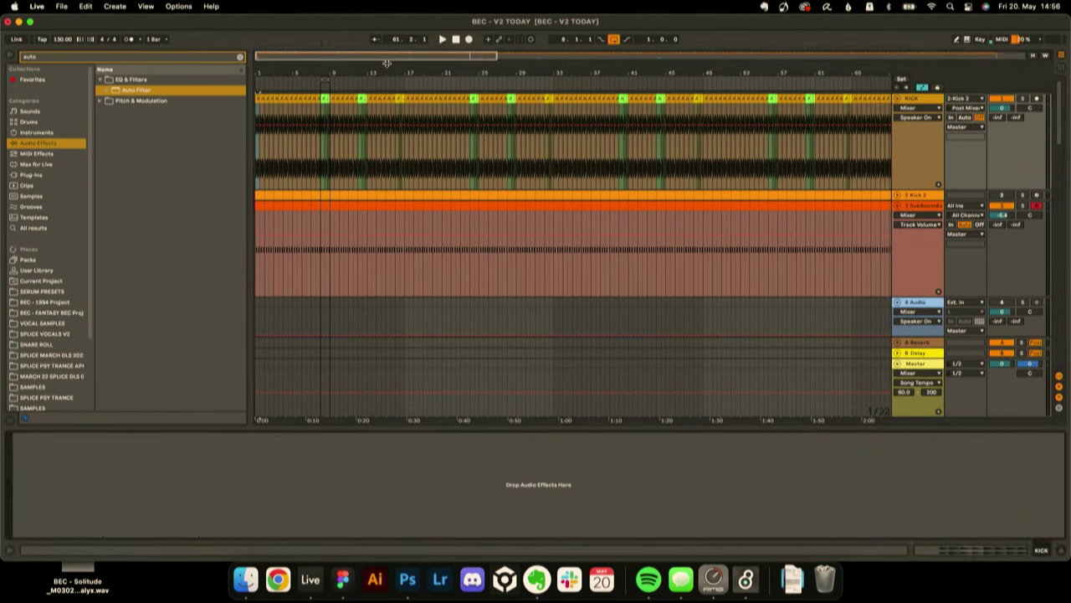
- Look through the BEC - V2 TODAY tracks and the short clips at bar 1 for a second bass pattern
{"action": "left_click_drag", "start_coordinate": [382, 73], "coordinate": [381, 34]}
{"action": "scroll", "coordinate": [349, 224], "scroll_direction": "down", "scroll_amount": 10}
{"action": "scroll", "coordinate": [349, 223], "scroll_direction": "up", "scroll_amount": 10}
{"action": "scroll", "coordinate": [349, 224], "scroll_direction": "down", "scroll_amount": 8}
{"action": "scroll", "coordinate": [349, 224], "scroll_direction": "down", "scroll_amount": 10}
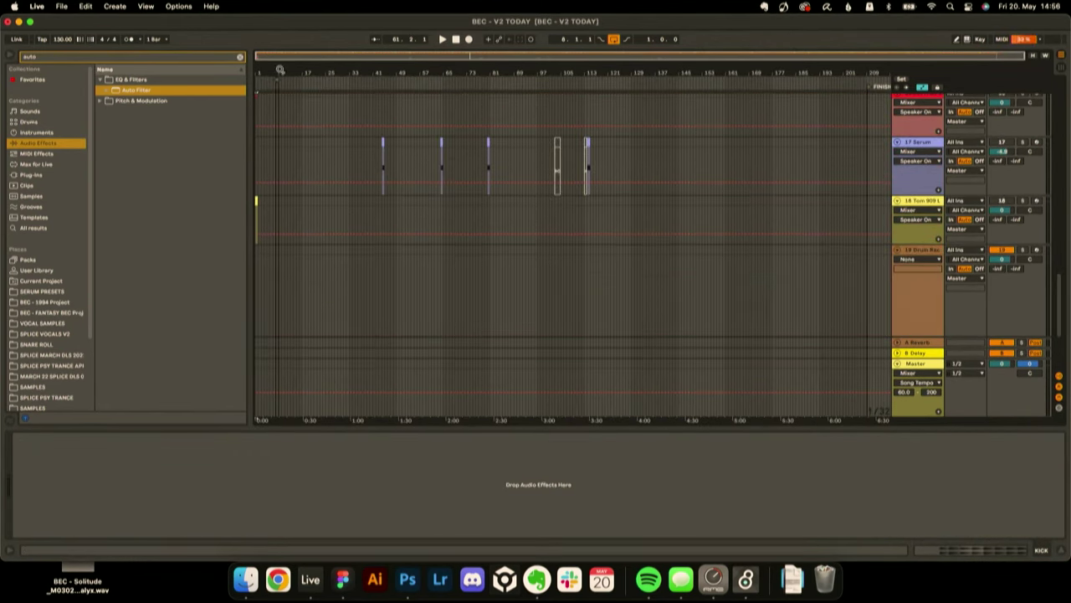
{"action": "left_click_drag", "start_coordinate": [279, 68], "coordinate": [260, 104]}
{"action": "scroll", "coordinate": [397, 240], "scroll_direction": "up", "scroll_amount": 5}
{"action": "scroll", "coordinate": [388, 220], "scroll_direction": "up", "scroll_amount": 1}
{"action": "scroll", "coordinate": [389, 220], "scroll_direction": "down", "scroll_amount": 6}
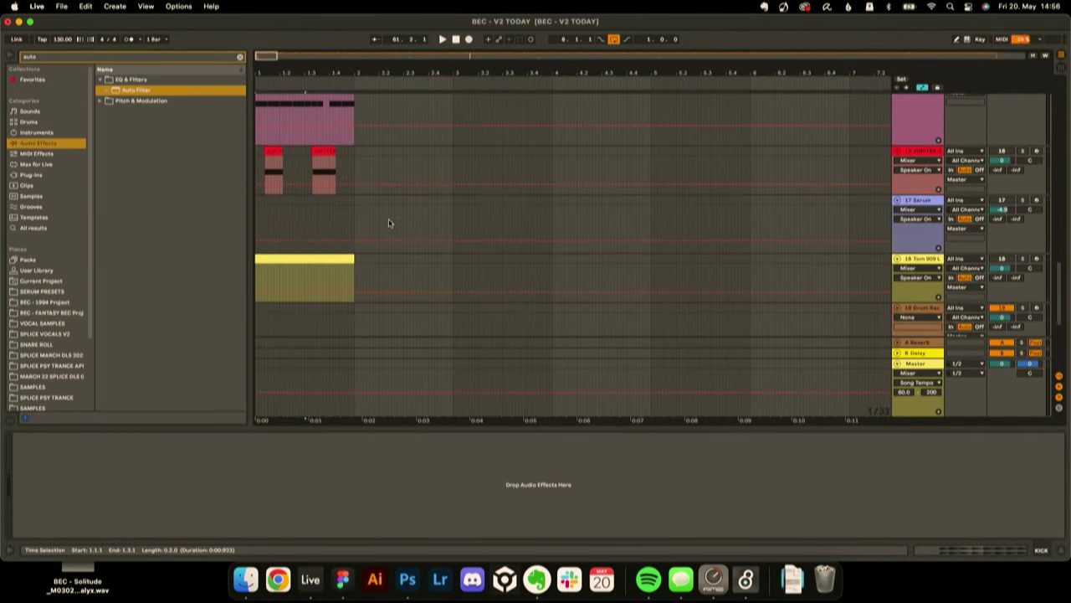
{"action": "scroll", "coordinate": [388, 220], "scroll_direction": "up", "scroll_amount": 8}
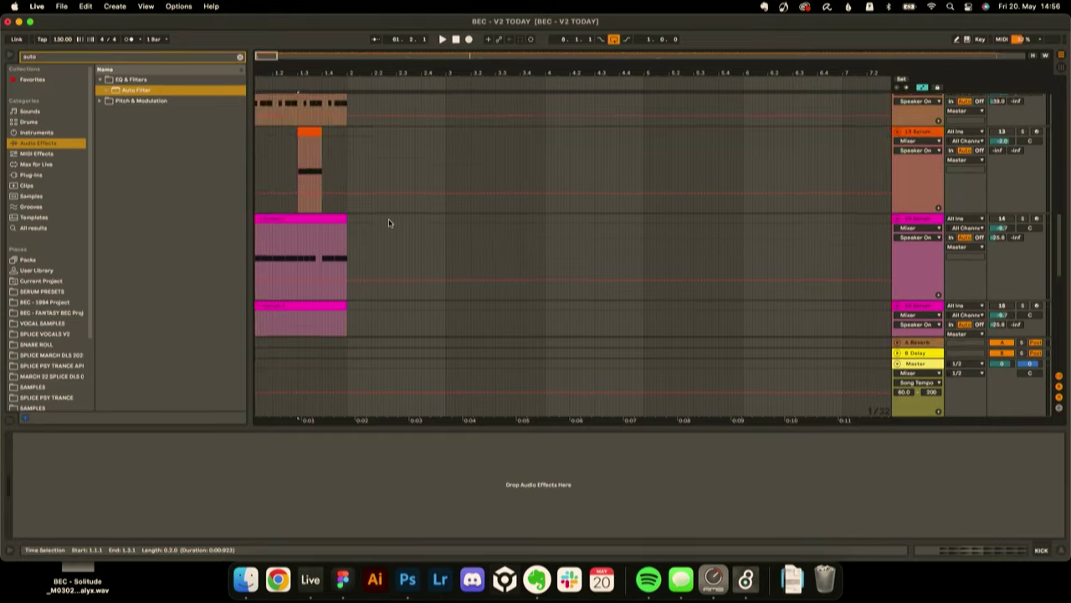
{"action": "scroll", "coordinate": [360, 181], "scroll_direction": "up", "scroll_amount": 2}
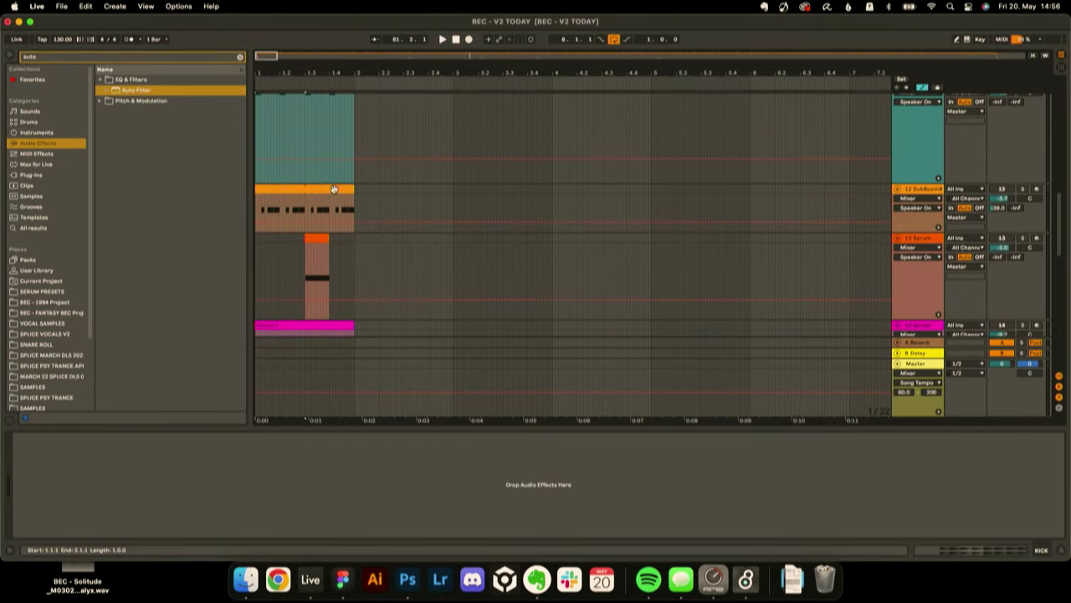
- Solo and play the SubBoomBass2 track with the one-bar clip, and move it directly beneath the Kick 2 track
{"action": "left_click", "coordinate": [919, 209]}
{"action": "key", "text": "space"}
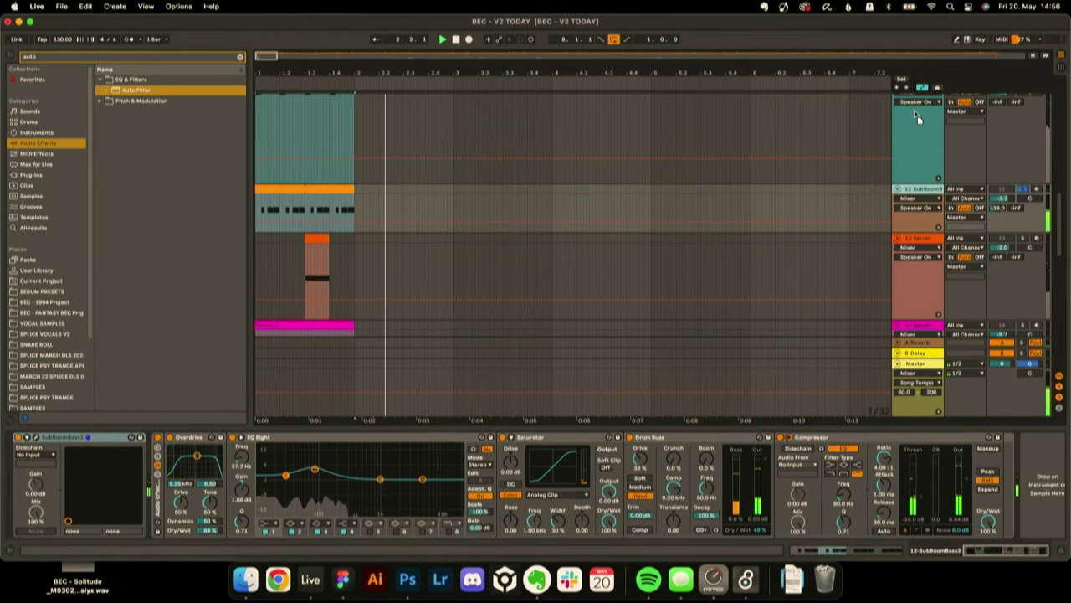
{"action": "scroll", "coordinate": [917, 134], "scroll_direction": "up", "scroll_amount": 4}
{"action": "scroll", "coordinate": [918, 77], "scroll_direction": "up", "scroll_amount": 8}
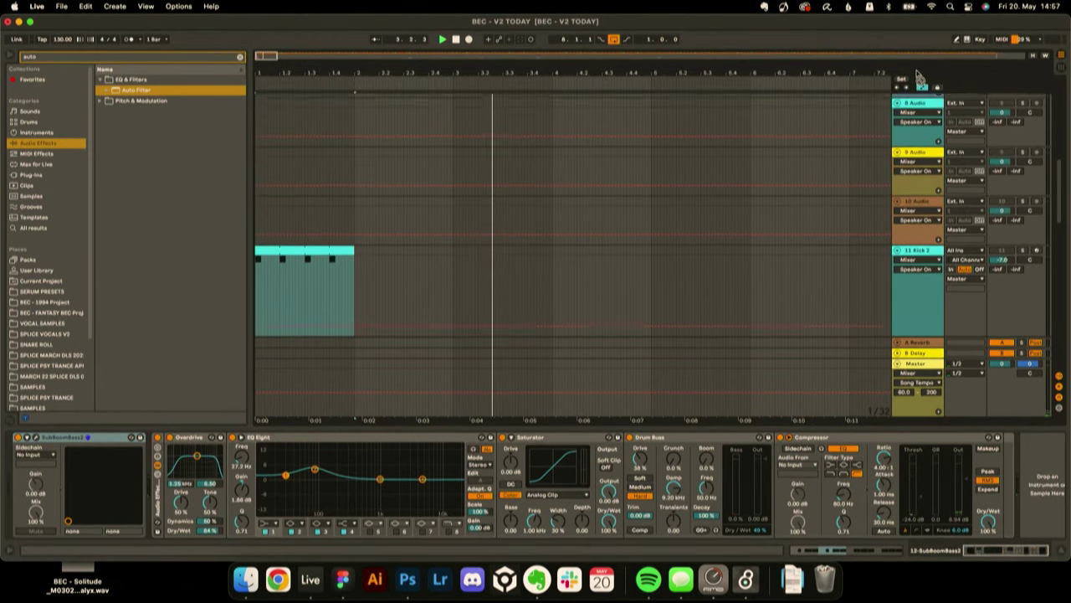
{"action": "scroll", "coordinate": [918, 77], "scroll_direction": "up", "scroll_amount": 8}
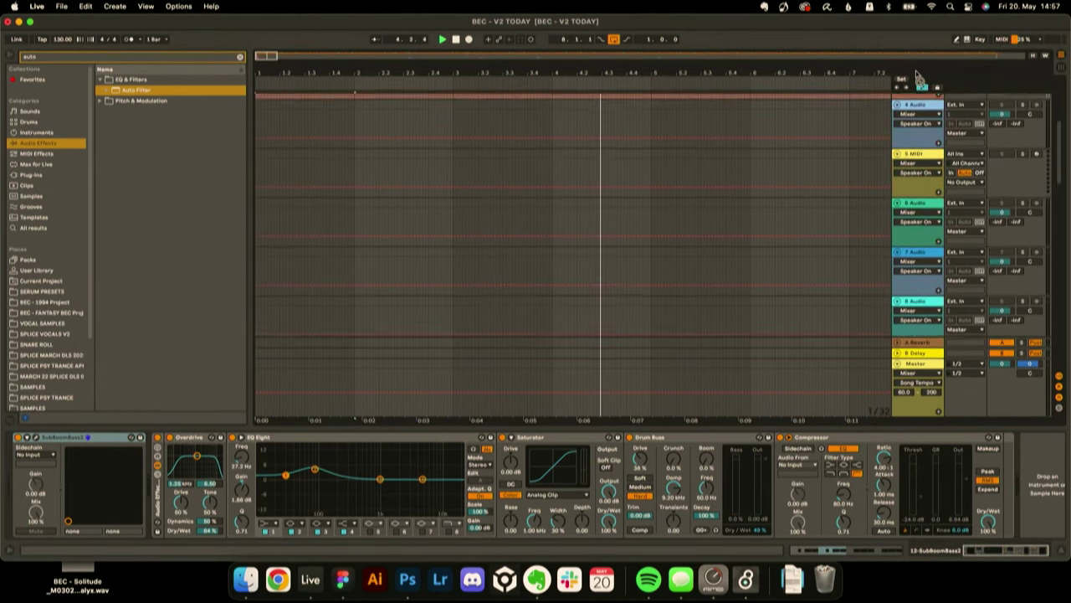
{"action": "scroll", "coordinate": [918, 77], "scroll_direction": "up", "scroll_amount": 3}
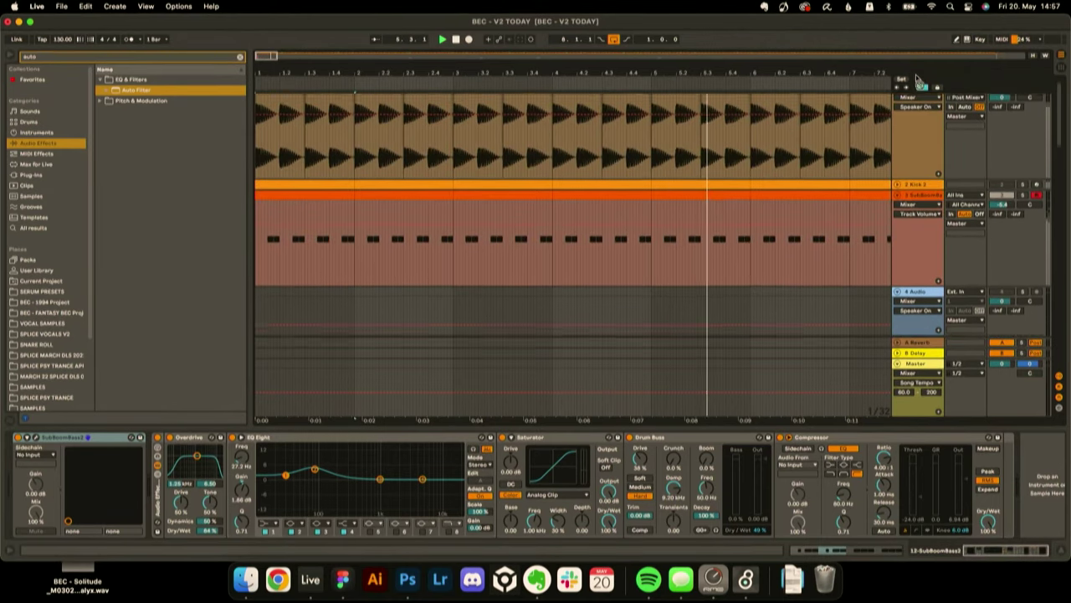
{"action": "scroll", "coordinate": [902, 197], "scroll_direction": "down", "scroll_amount": 3}
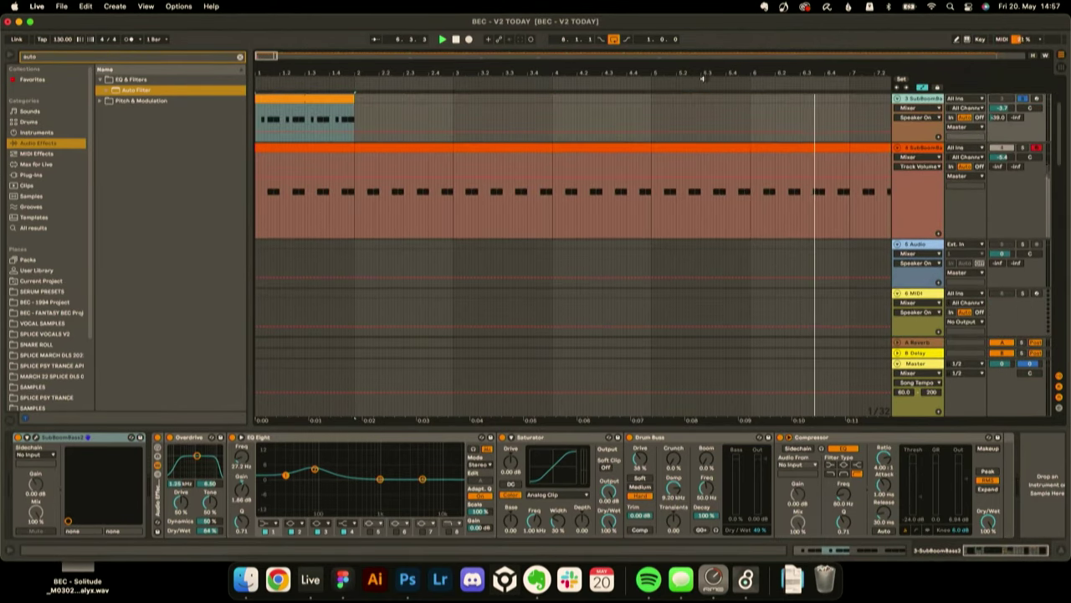
- Duplicate the moved SubBoomBass2 track's one-bar clip across the arrangement up to bar 211, and take the track out of solo
{"action": "left_click_drag", "start_coordinate": [672, 71], "coordinate": [336, 216]}
{"action": "scroll", "coordinate": [323, 179], "scroll_direction": "up", "scroll_amount": 4}
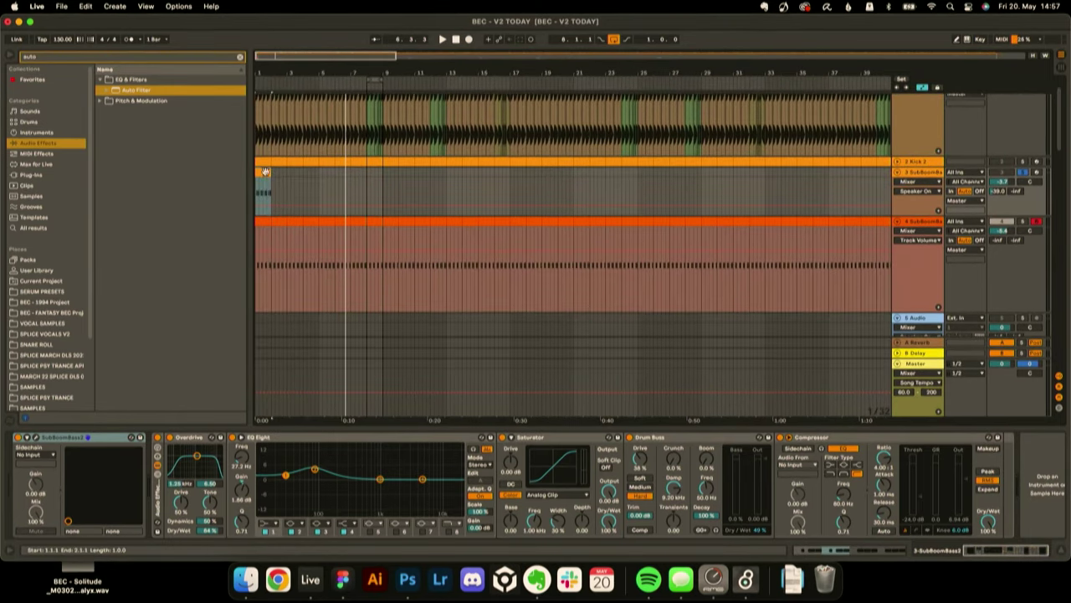
{"action": "key", "text": "super+d"}
{"action": "key", "text": "super+d"}
{"action": "key", "text": "super+d"}
{"action": "key", "text": "super+d"}
{"action": "key", "text": "super+d"}
{"action": "key", "text": "super+d"}
{"action": "key", "text": "super+d"}
{"action": "key", "text": "super+d"}
{"action": "key", "text": "super+d"}
{"action": "key", "text": "super+d"}
{"action": "key", "text": "super+d"}
{"action": "key", "text": "super+d"}
{"action": "key", "text": "super+d"}
{"action": "key", "text": "super+d"}
{"action": "left_click_drag", "start_coordinate": [495, 75], "coordinate": [324, 72]}
{"action": "key", "text": "super+d"}
{"action": "key", "text": "super+d"}
{"action": "key", "text": "super+d"}
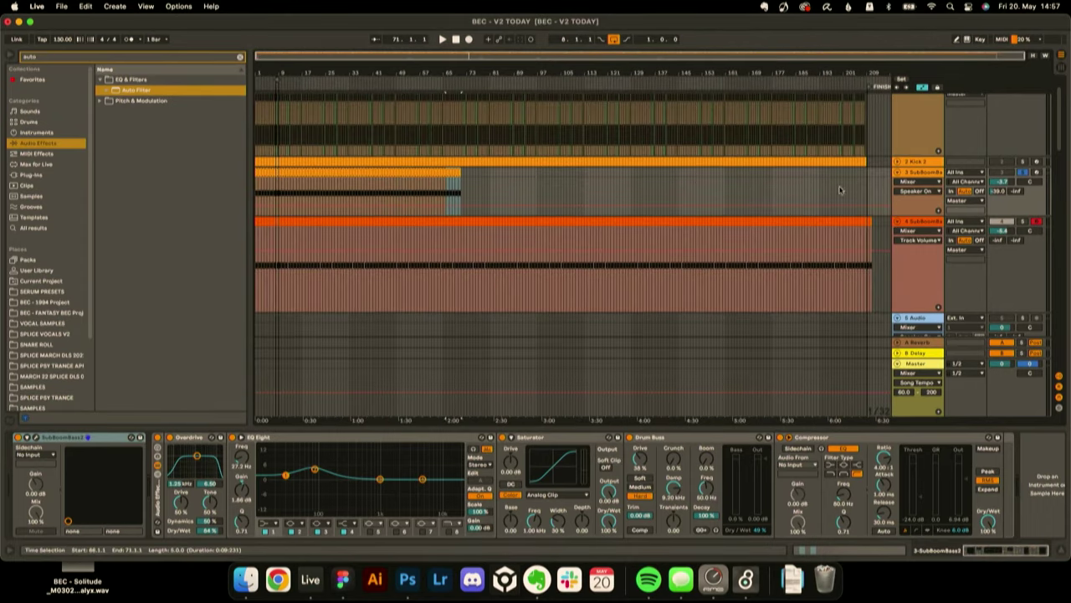
{"action": "key", "text": "super+d"}
{"action": "key", "text": "super+d"}
{"action": "key", "text": "super+d"}
{"action": "key", "text": "super+d"}
{"action": "key", "text": "super+d"}
{"action": "key", "text": "super+d"}
{"action": "key", "text": "super+d"}
{"action": "key", "text": "super+d"}
{"action": "key", "text": "super+d"}
{"action": "key", "text": "super+d"}
{"action": "key", "text": "super+d"}
{"action": "key", "text": "super+d"}
{"action": "key", "text": "super+d"}
{"action": "key", "text": "super+d"}
{"action": "key", "text": "super+d"}
{"action": "key", "text": "super+d"}
{"action": "key", "text": "super+d"}
{"action": "key", "text": "super+d"}
{"action": "key", "text": "super+d"}
{"action": "key", "text": "super+d"}
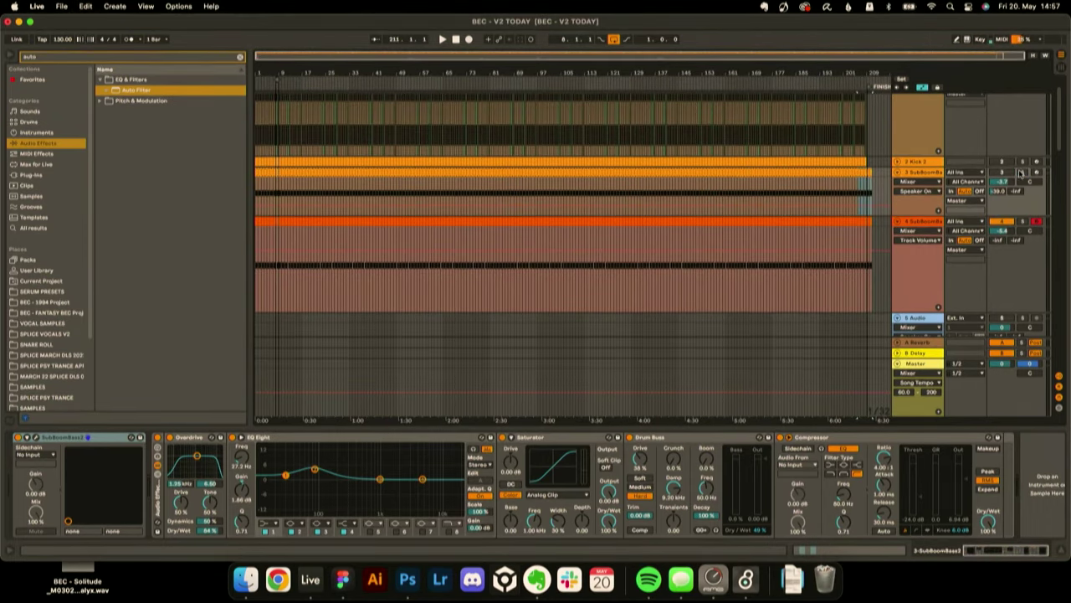
- Play from about bar 97, activating the duplicated SubBoomBass2 pattern on track 3 and muting the original bass on track 4
{"action": "scroll", "coordinate": [745, 162], "scroll_direction": "down", "scroll_amount": 1}
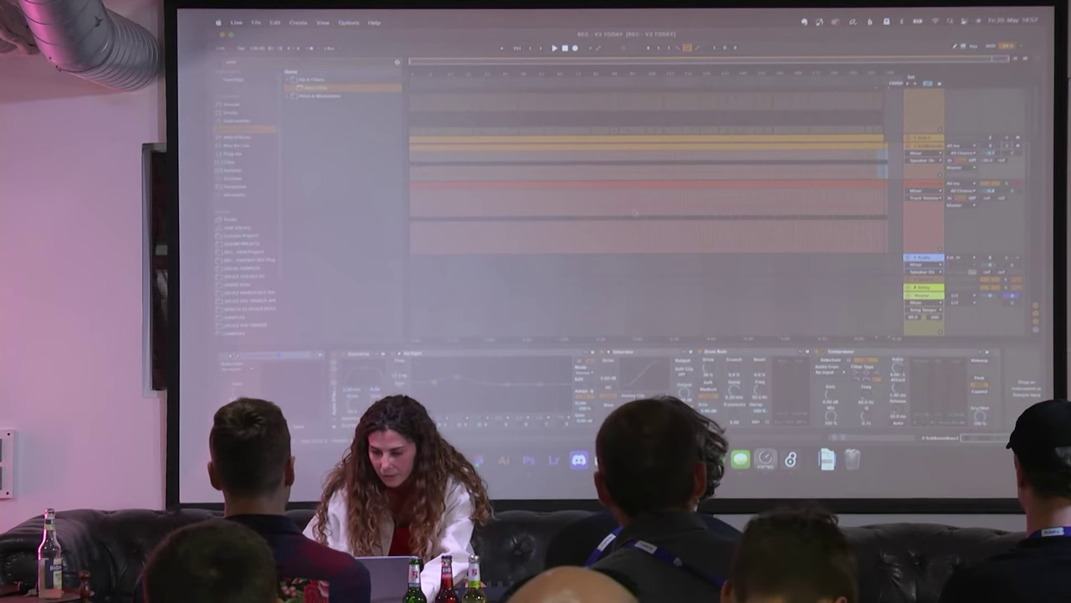
{"action": "left_click", "coordinate": [628, 192]}
{"action": "key", "text": "space"}
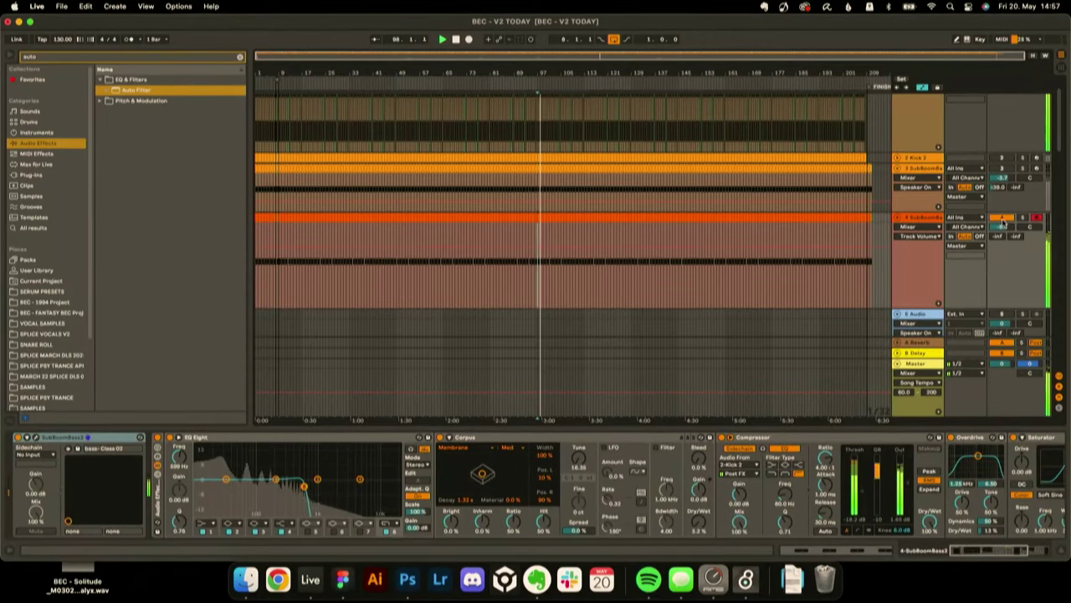
{"action": "scroll", "coordinate": [787, 185], "scroll_direction": "down", "scroll_amount": 2}
{"action": "scroll", "coordinate": [774, 185], "scroll_direction": "down", "scroll_amount": 1}
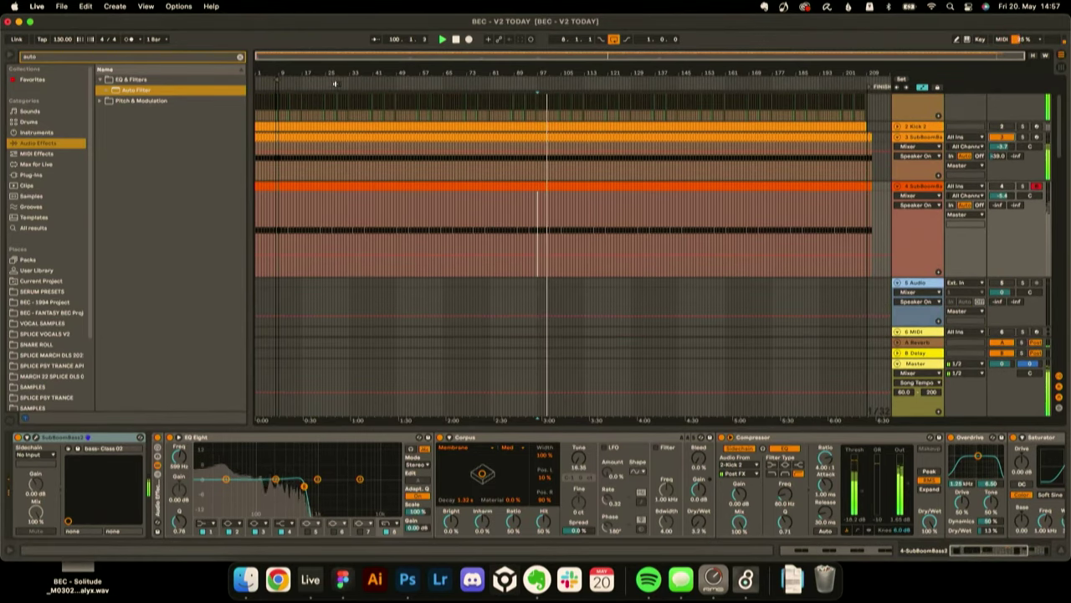
- Set the tempo to 138 BPM and play a loop of bars 17 to 25 over the SubBoomBass2 clips on track 3
{"action": "scroll", "coordinate": [331, 91], "scroll_direction": "up", "scroll_amount": 5}
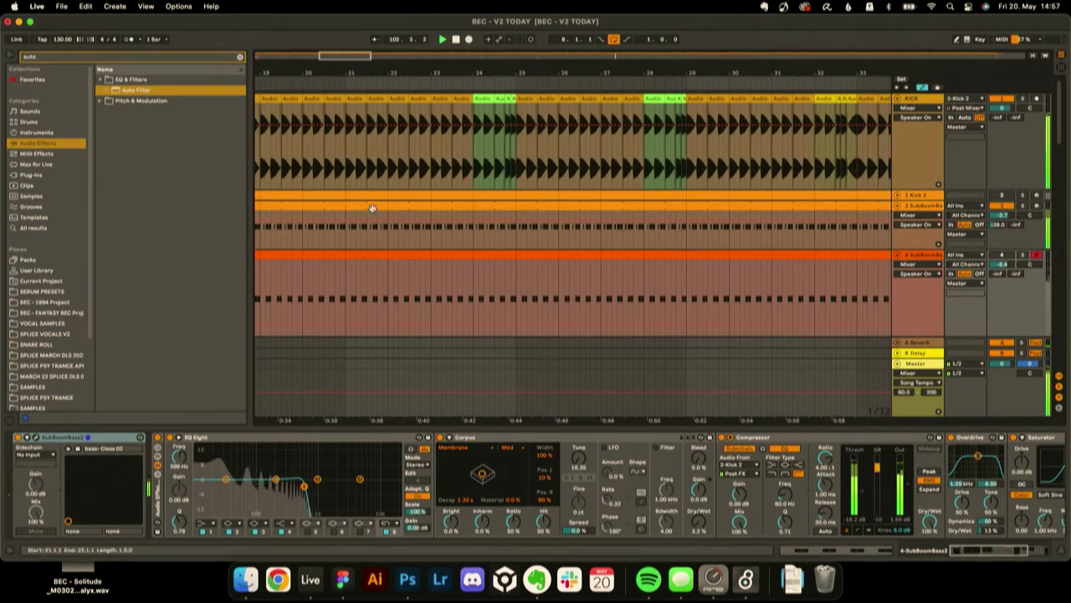
{"action": "left_click", "coordinate": [64, 39]}
{"action": "left_click_drag", "start_coordinate": [69, 40], "coordinate": [69, 38]}
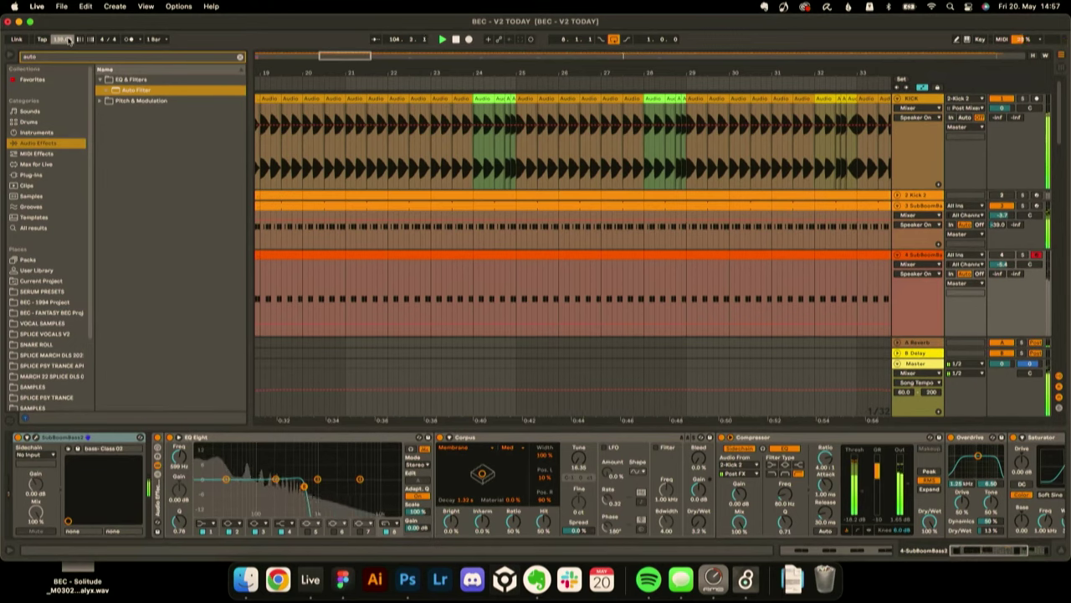
{"action": "left_click", "coordinate": [368, 205]}
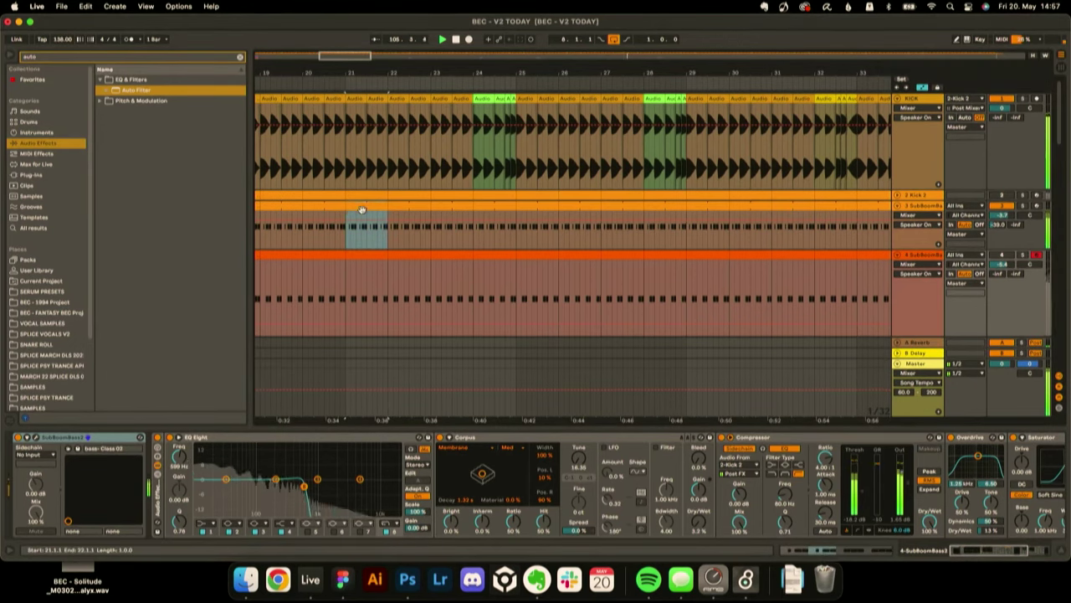
{"action": "left_click", "coordinate": [604, 204]}
{"action": "scroll", "coordinate": [605, 205], "scroll_direction": "left", "scroll_amount": 5}
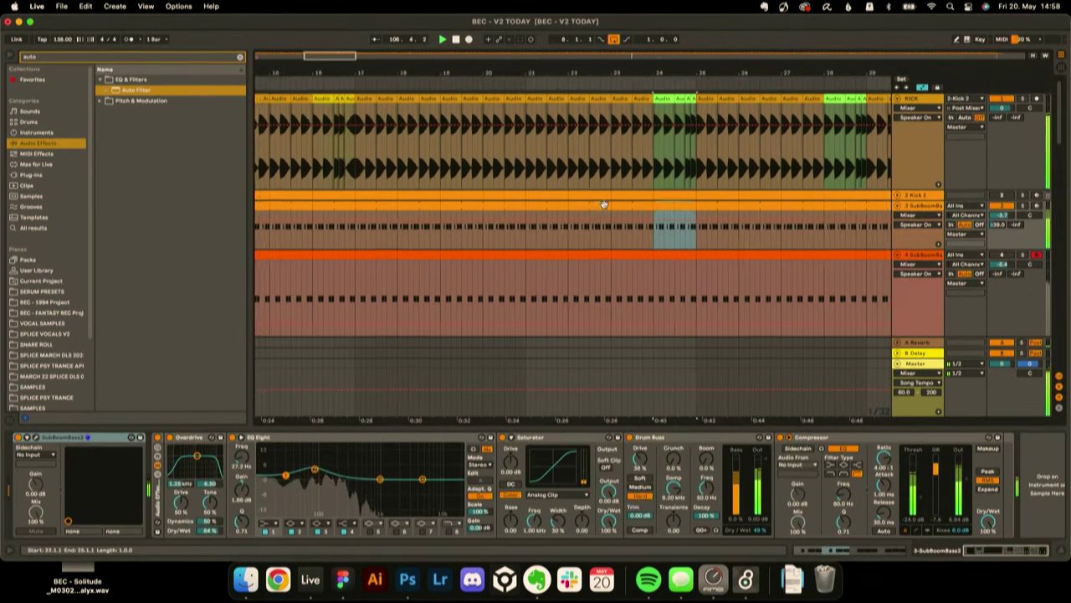
{"action": "left_click", "coordinate": [585, 201], "text": "shift"}
{"action": "key", "text": "super+l"}
{"action": "key", "text": "space"}
{"action": "key", "text": "space"}
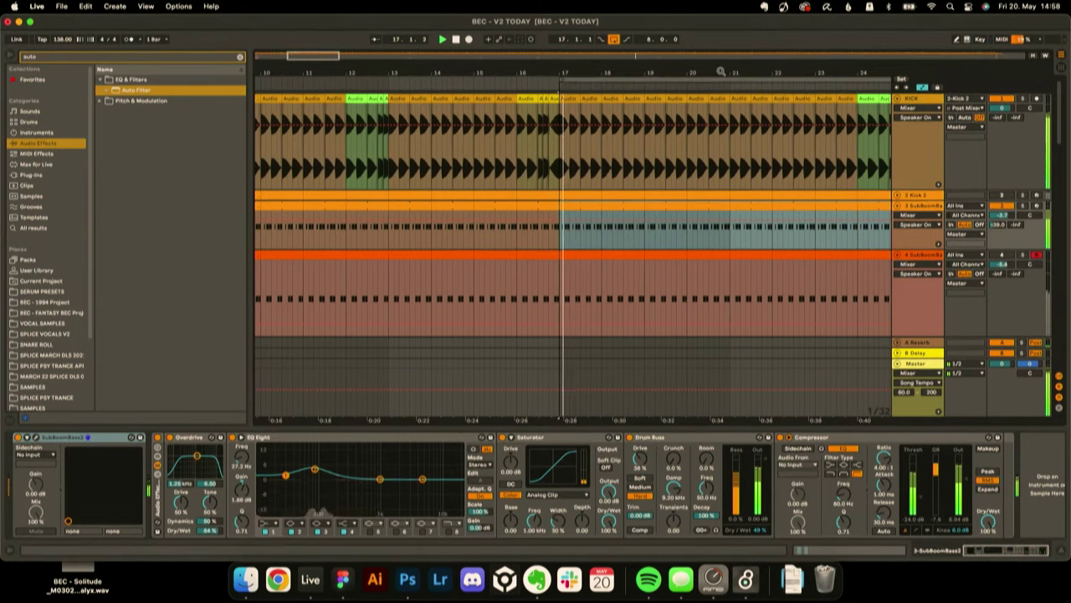
- Insert a new MIDI track directly below the SubBoomBass2 track 3
{"action": "left_click_drag", "start_coordinate": [714, 69], "coordinate": [579, 34]}
{"action": "scroll", "coordinate": [581, 152], "scroll_direction": "right", "scroll_amount": 3}
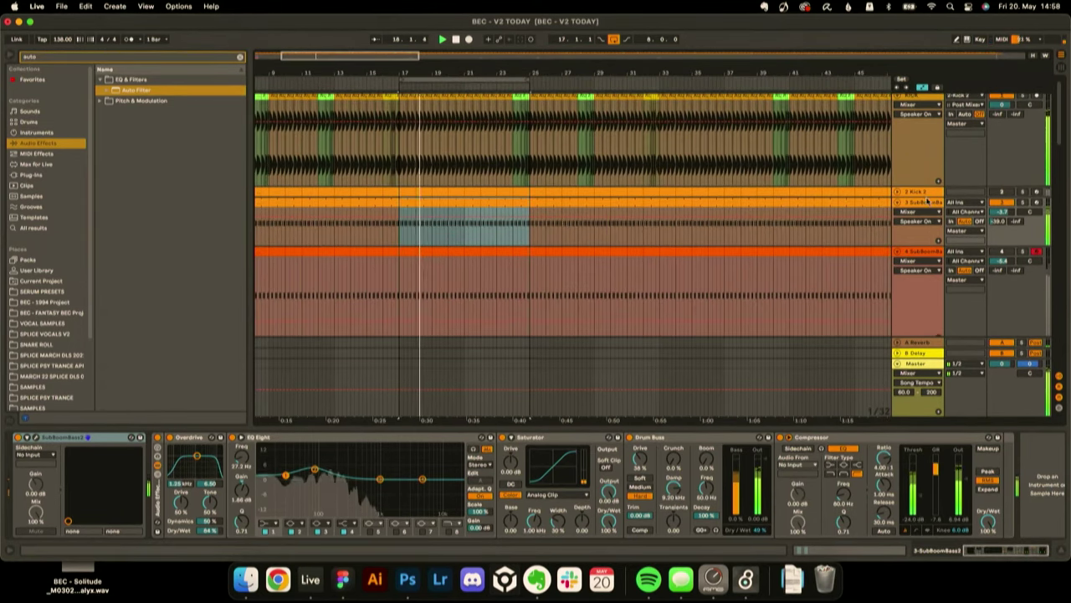
{"action": "right_click", "coordinate": [929, 202]}
{"action": "left_click", "coordinate": [979, 289]}
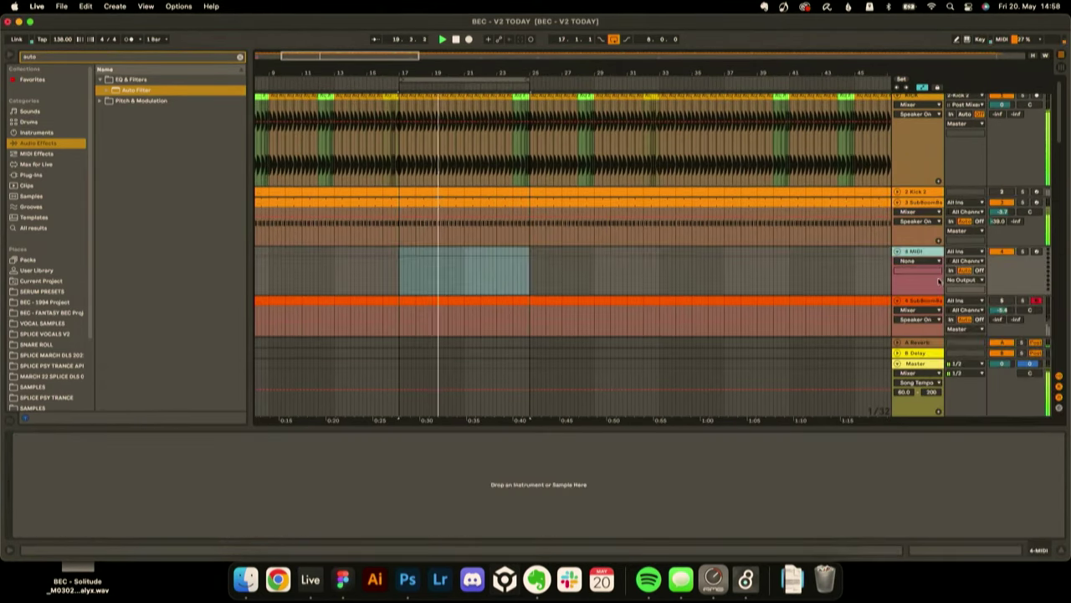
- Find Serum among the VST plug-ins, load it on the new MIDI track 4, and make that track taller
{"action": "scroll", "coordinate": [612, 198], "scroll_direction": "down", "scroll_amount": 3}
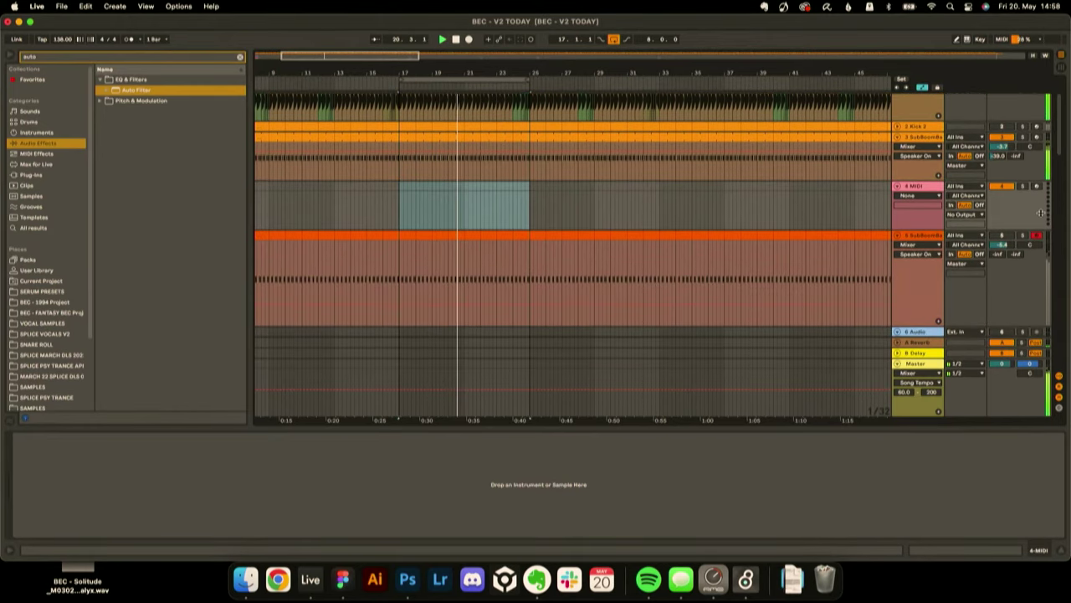
{"action": "left_click_drag", "start_coordinate": [1008, 223], "coordinate": [1007, 277]}
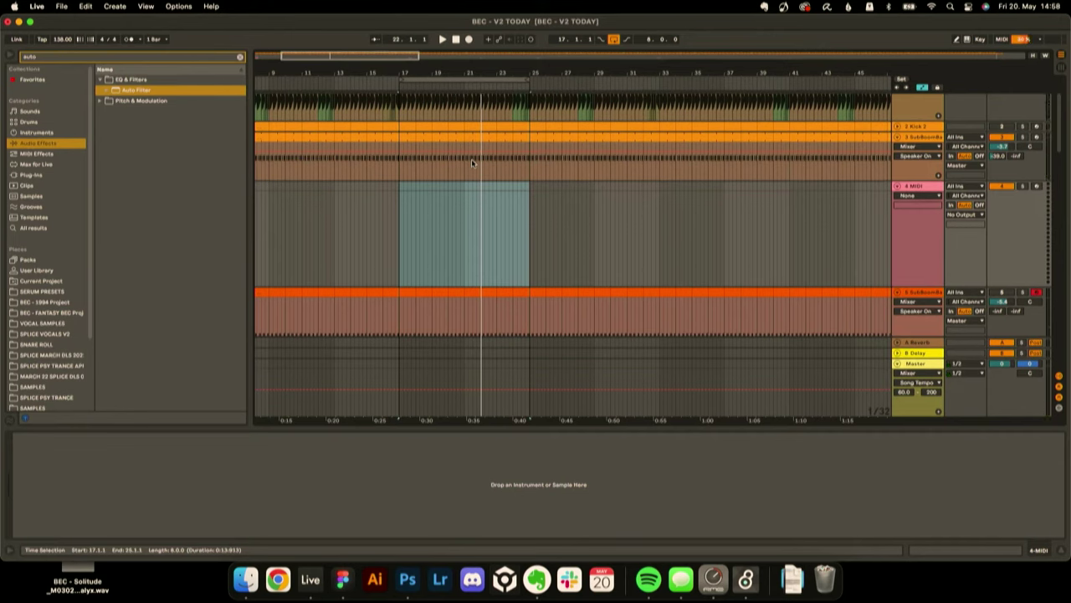
{"action": "left_click", "coordinate": [44, 57]}
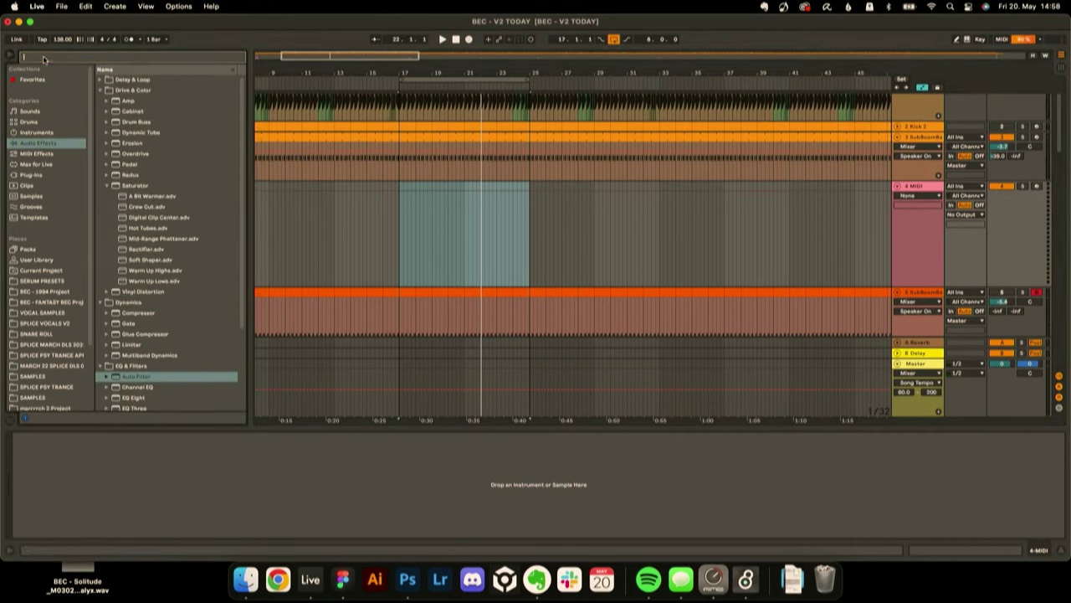
{"action": "left_click", "coordinate": [60, 179]}
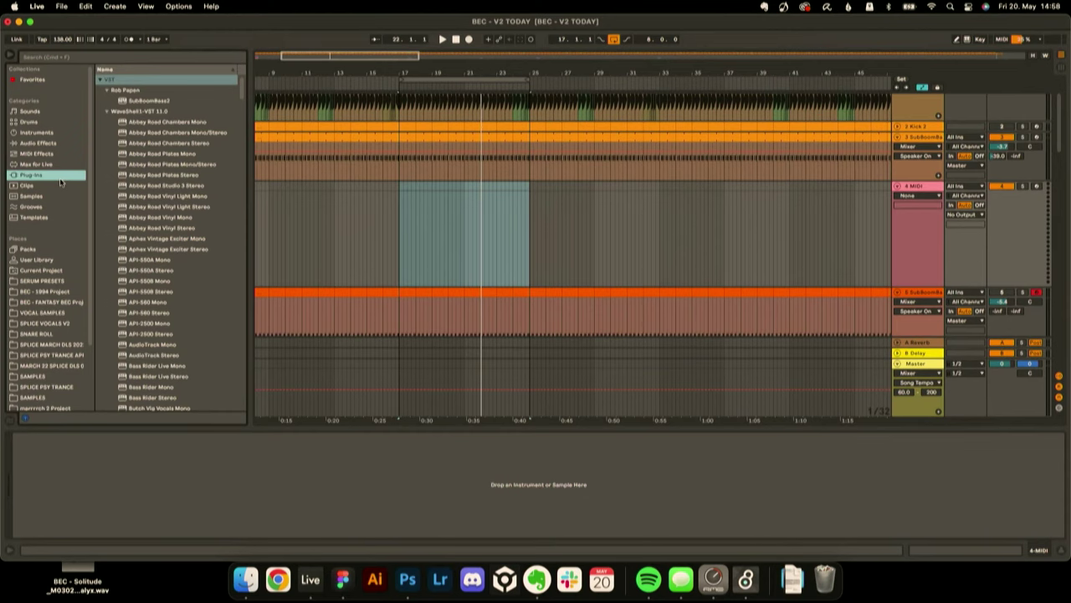
{"action": "left_click", "coordinate": [82, 56]}
{"action": "type", "text": "serum"}
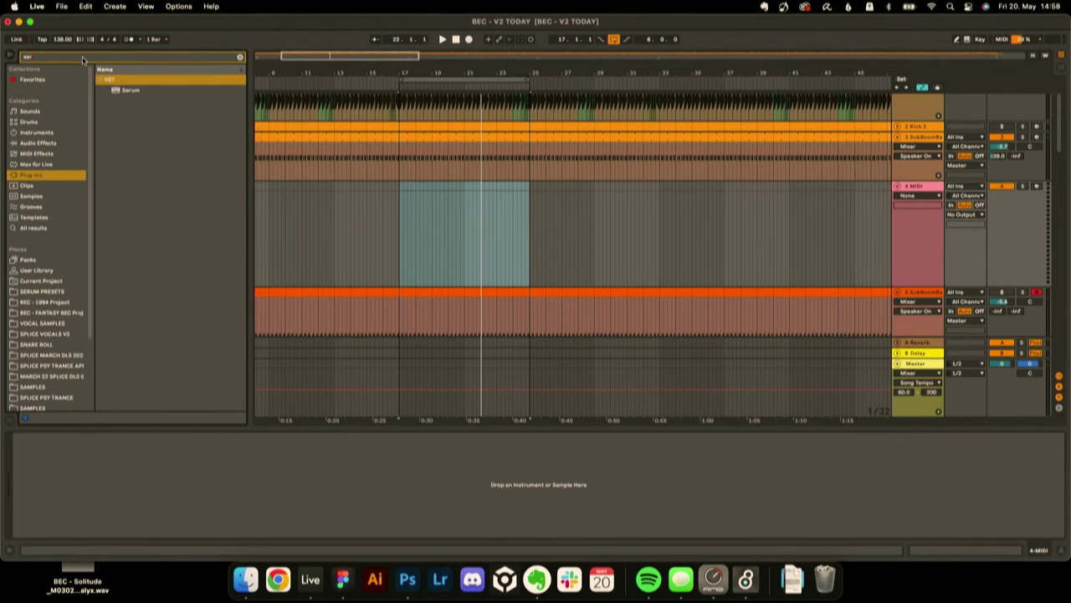
{"action": "left_click", "coordinate": [128, 91]}
{"action": "double_click", "coordinate": [128, 91]}
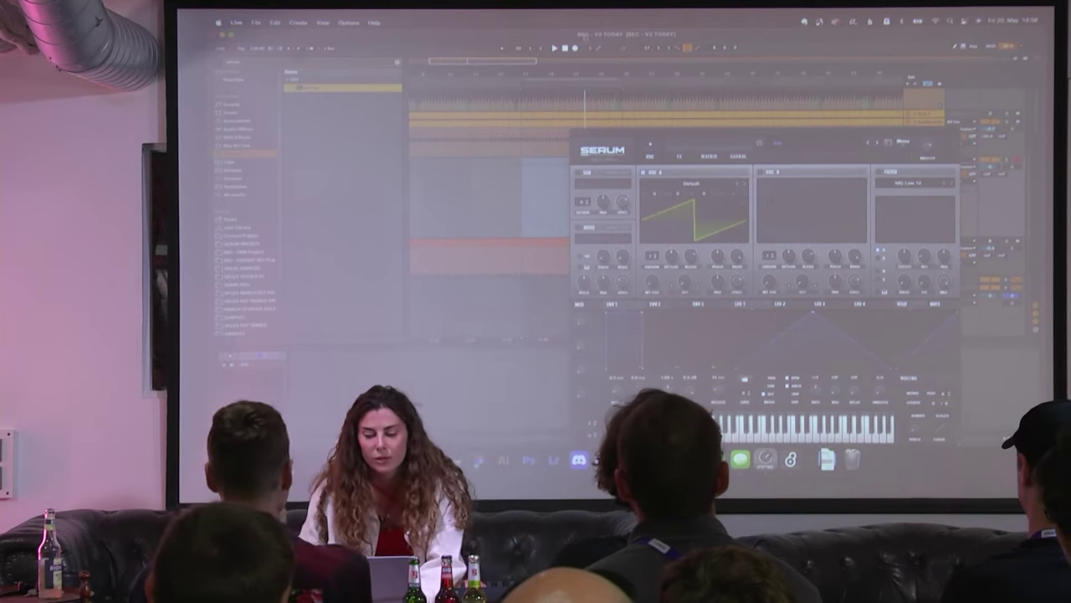
{"action": "left_click_drag", "start_coordinate": [670, 133], "coordinate": [733, 132]}
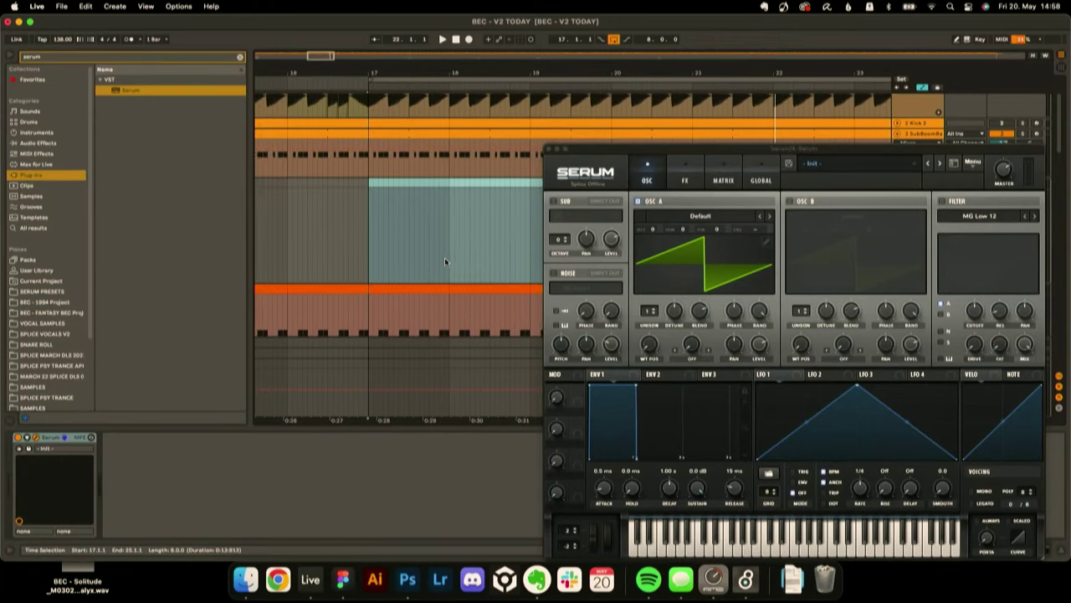
- Set the arrangement grid to 1/8 and insert an empty one-bar MIDI clip at bar 17 on the Serum track
{"action": "left_click", "coordinate": [444, 257]}
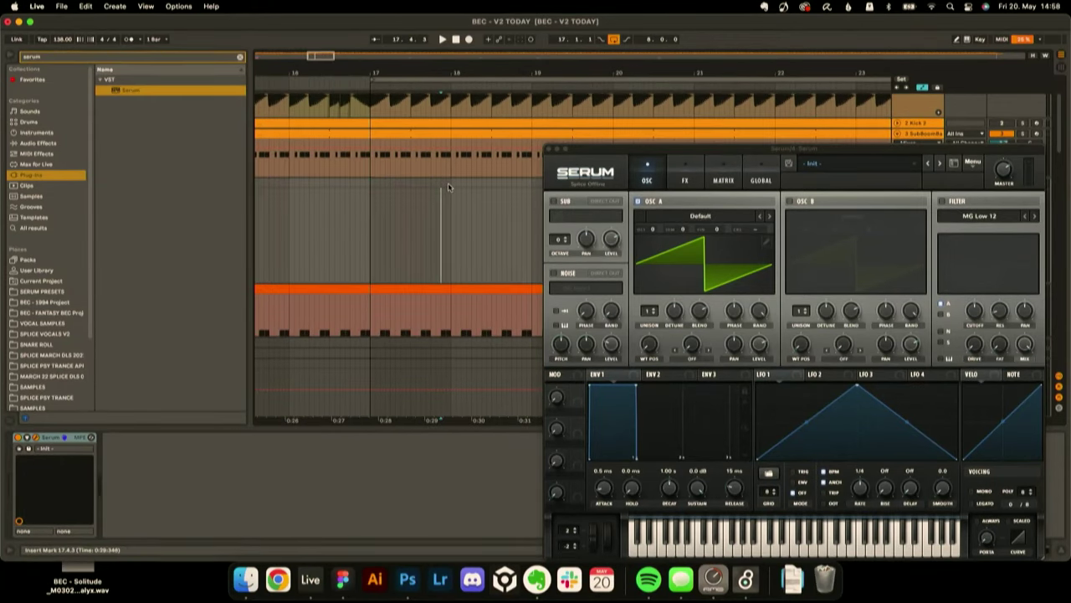
{"action": "left_click_drag", "start_coordinate": [448, 186], "coordinate": [365, 185]}
{"action": "right_click", "coordinate": [404, 186]}
{"action": "left_click", "coordinate": [387, 181]}
{"action": "right_click", "coordinate": [405, 186]}
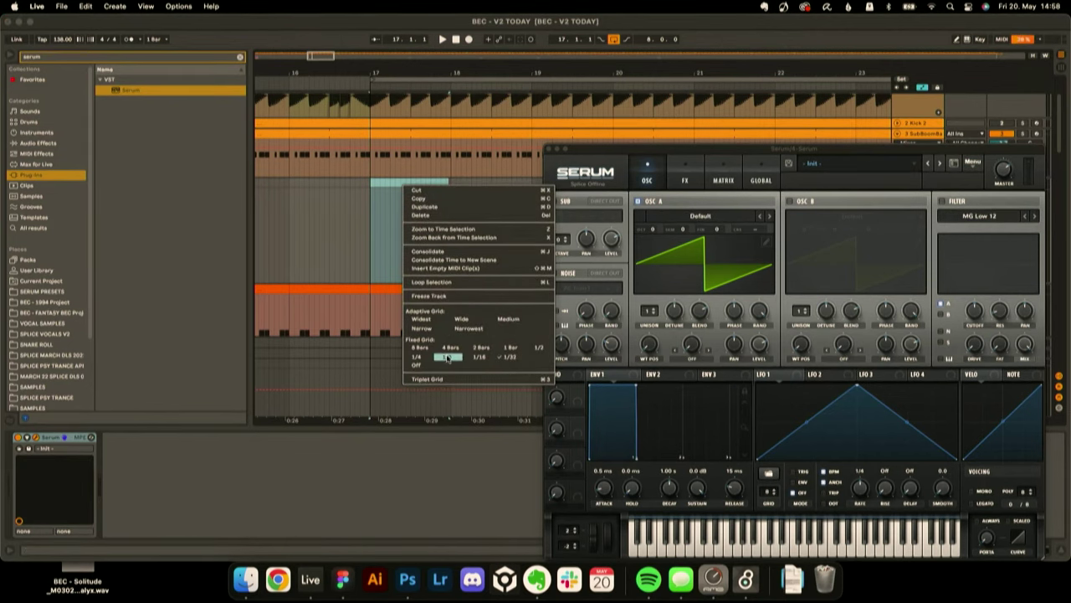
{"action": "left_click", "coordinate": [448, 358]}
{"action": "left_click", "coordinate": [457, 179]}
{"action": "left_click_drag", "start_coordinate": [450, 181], "coordinate": [372, 180]}
{"action": "right_click", "coordinate": [373, 179]}
{"action": "left_click", "coordinate": [410, 266]}
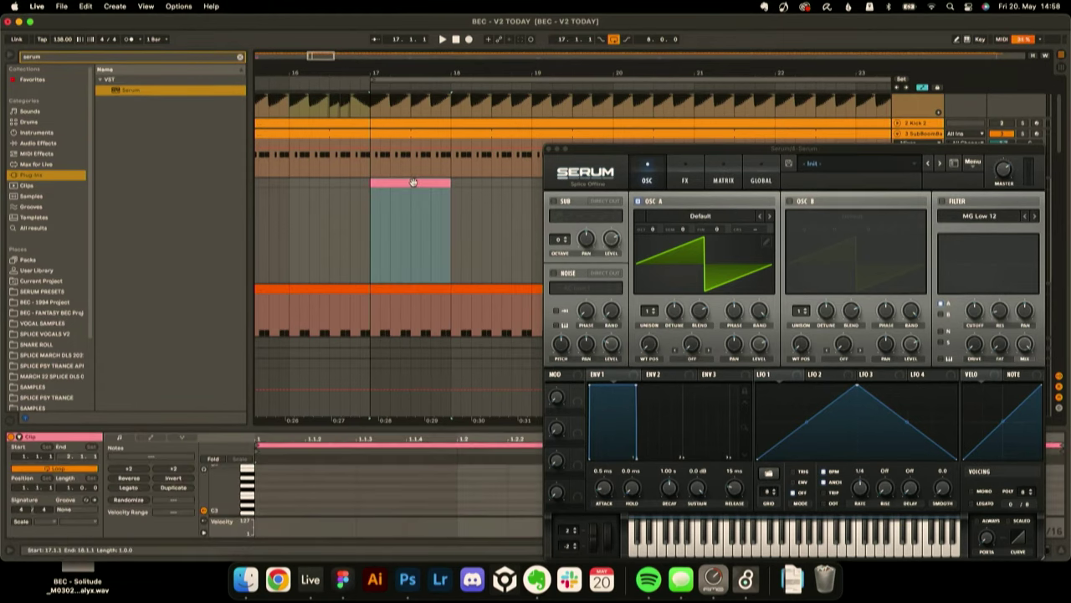
- Enlarge the note editor, draw a G1 note from the clip's start, and stretch it across the whole bar
{"action": "left_click_drag", "start_coordinate": [383, 426], "coordinate": [385, 160]}
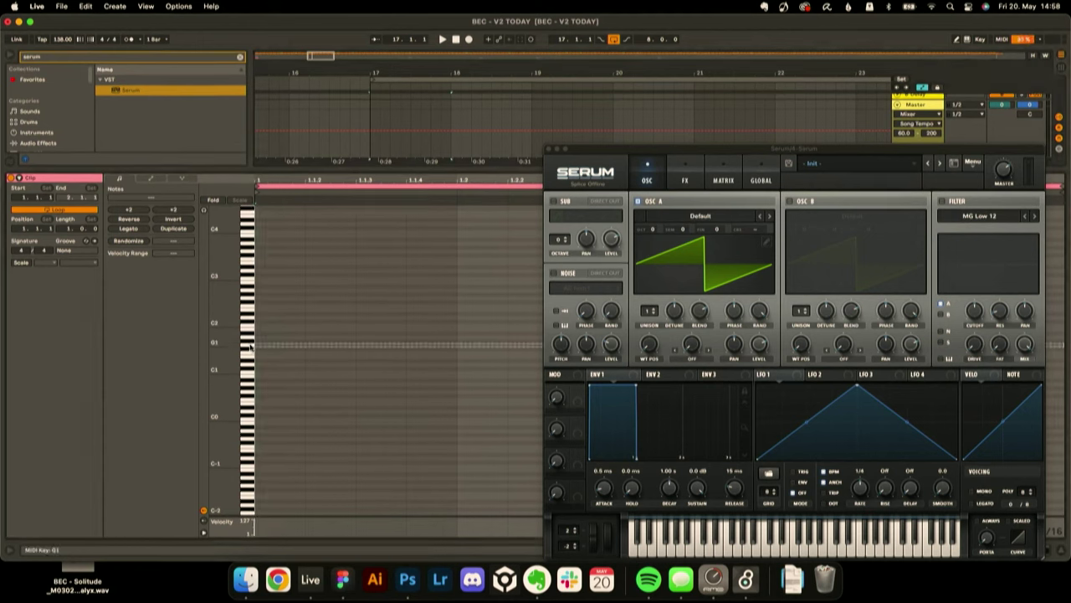
{"action": "double_click", "coordinate": [281, 344]}
{"action": "left_click_drag", "start_coordinate": [304, 344], "coordinate": [504, 341]}
{"action": "scroll", "coordinate": [435, 125], "scroll_direction": "left", "scroll_amount": 1}
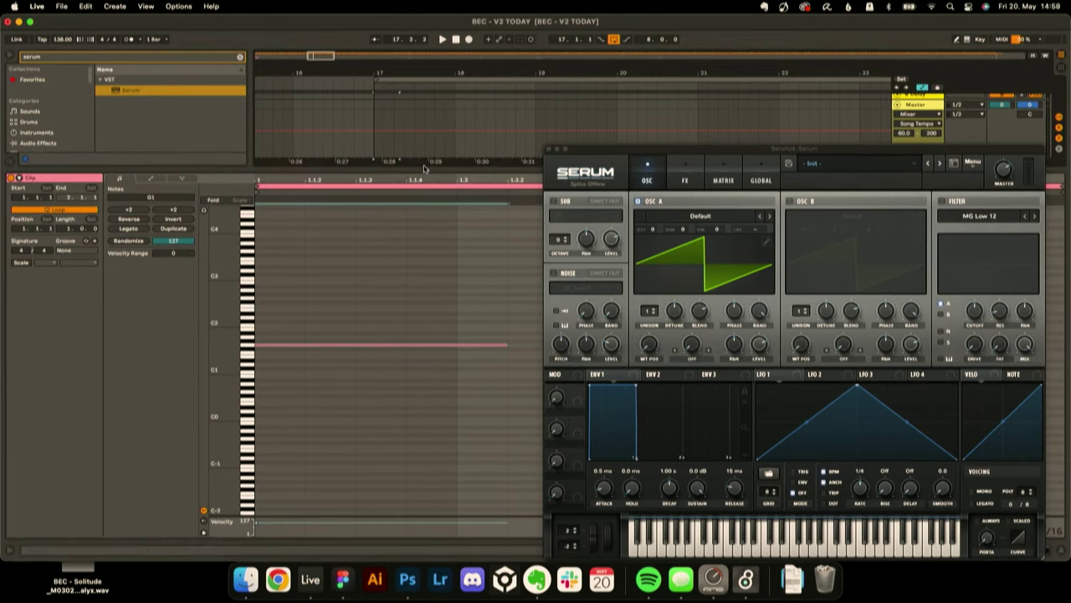
{"action": "left_click_drag", "start_coordinate": [430, 167], "coordinate": [429, 387]}
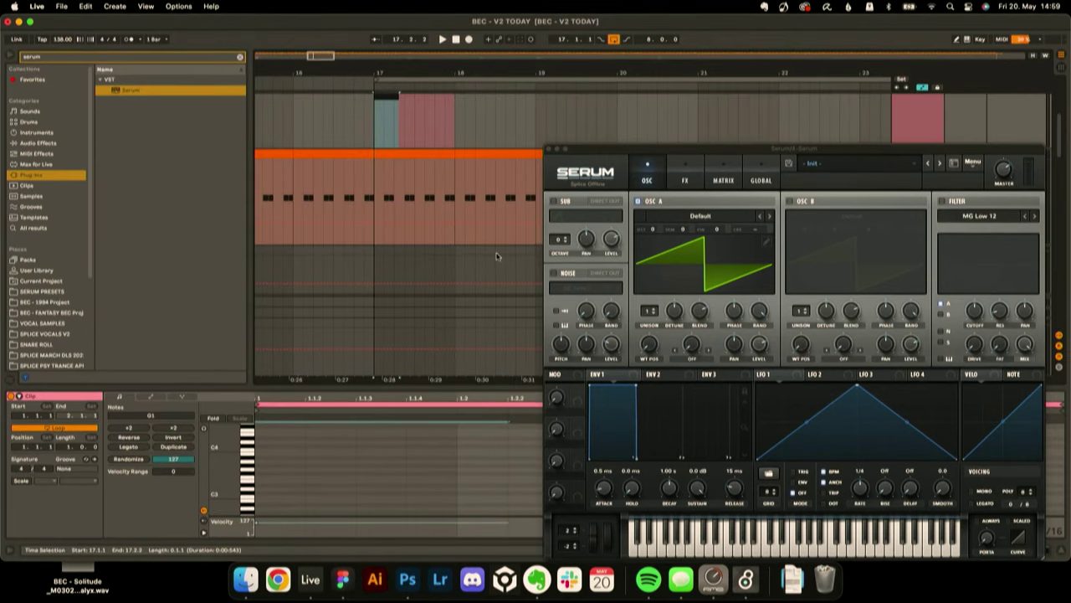
{"action": "left_click_drag", "start_coordinate": [610, 149], "coordinate": [879, 328]}
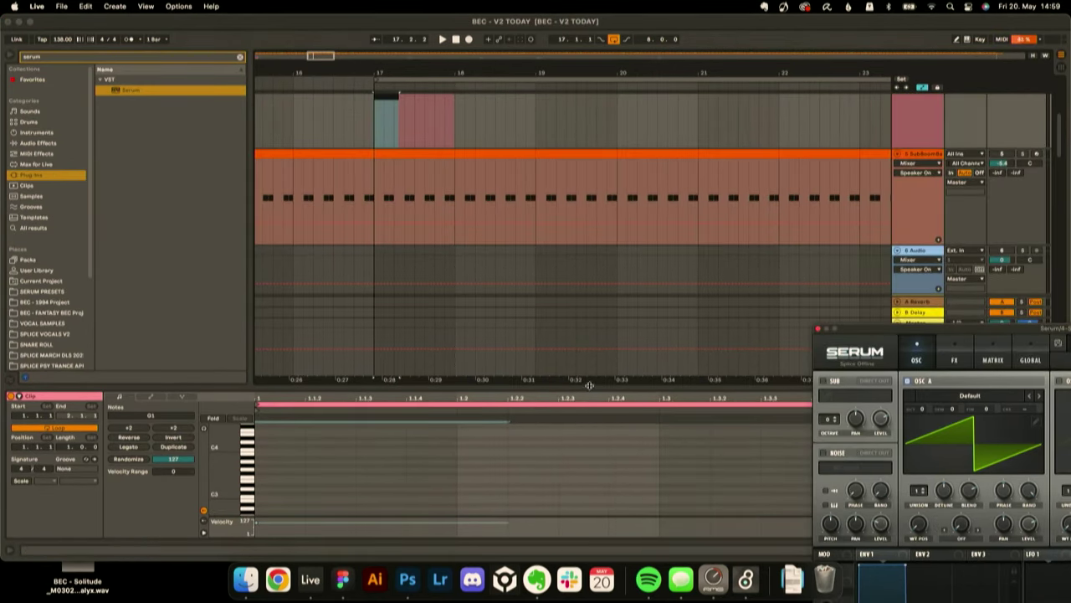
{"action": "left_click_drag", "start_coordinate": [587, 391], "coordinate": [587, 237]}
{"action": "left_click", "coordinate": [502, 411]}
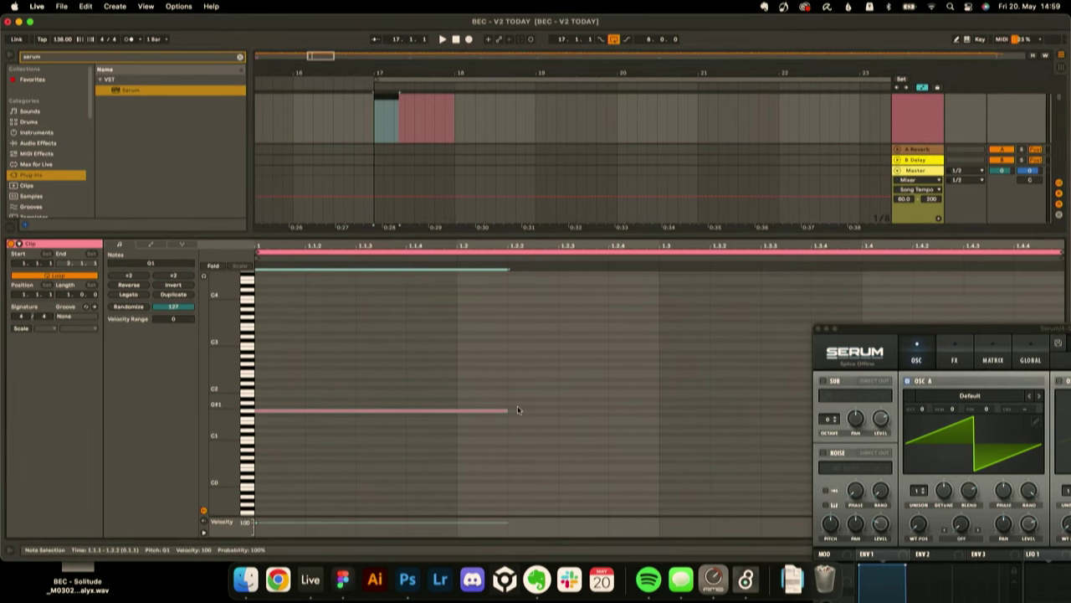
{"action": "left_click_drag", "start_coordinate": [506, 411], "coordinate": [943, 409]}
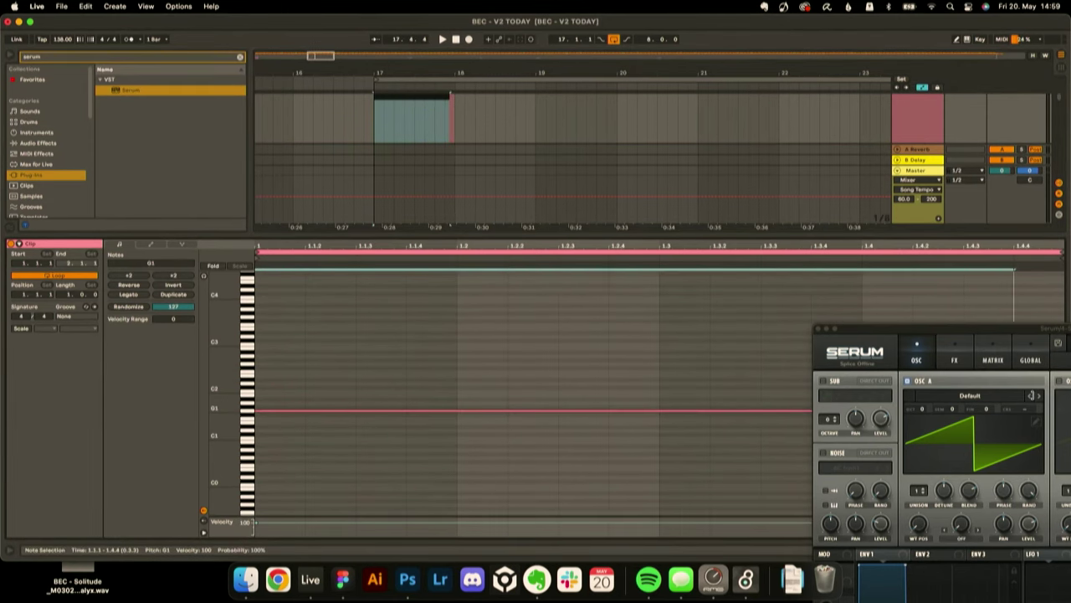
- Audition the Serum patch with a test note and set the track's volume to -8.1 dB
{"action": "left_click_drag", "start_coordinate": [970, 328], "coordinate": [573, 233]}
{"action": "key", "text": "d"}
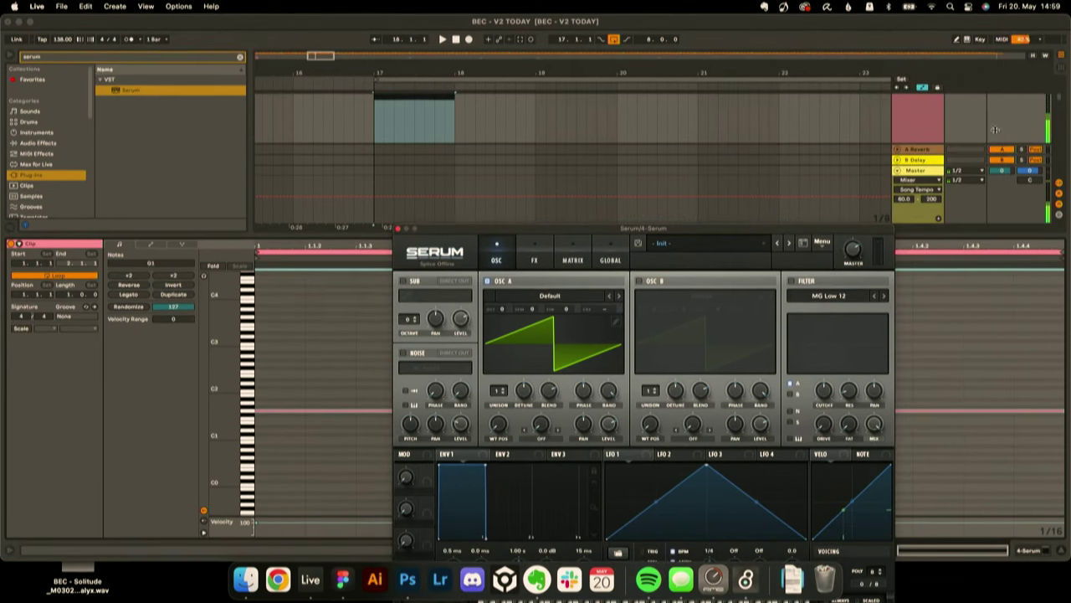
{"action": "left_click_drag", "start_coordinate": [951, 234], "coordinate": [952, 425]}
{"action": "left_click", "coordinate": [1006, 163]}
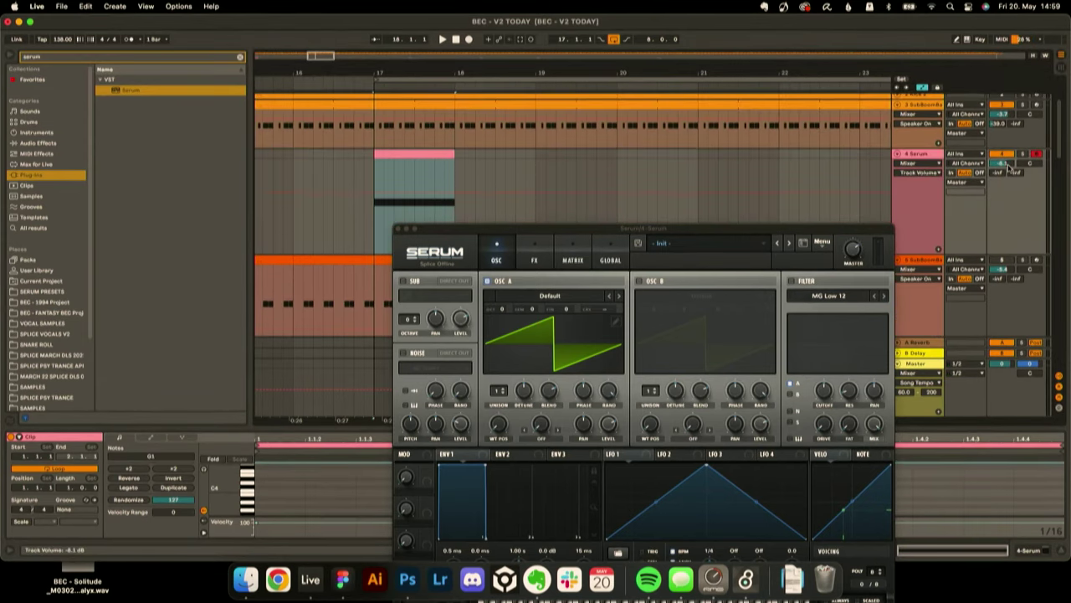
{"action": "left_click_drag", "start_coordinate": [831, 235], "coordinate": [935, 76]}
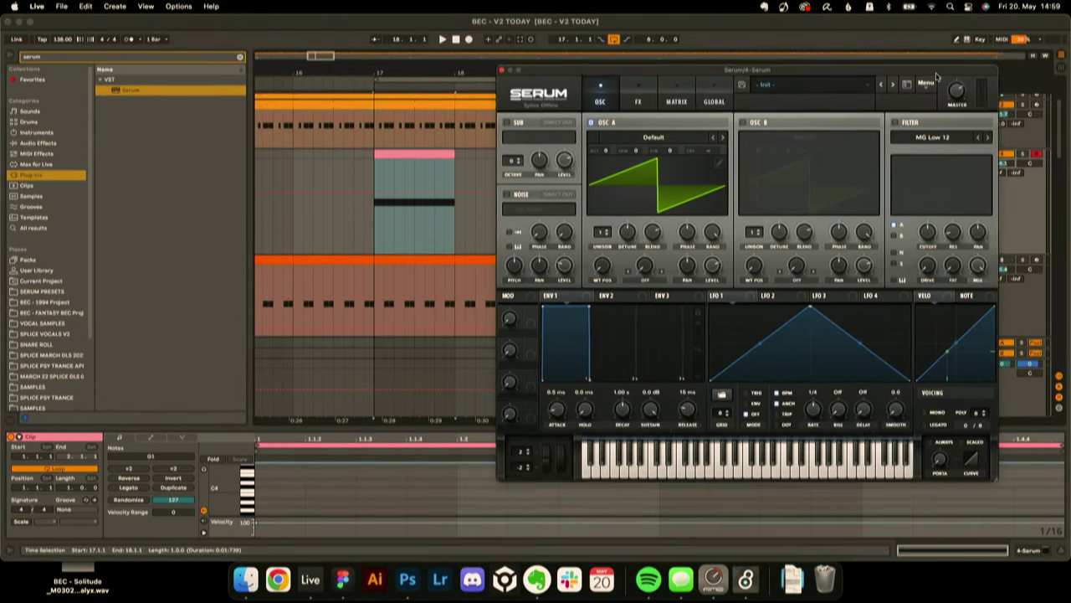
- Redraw Serum's oscillator A wavetable as a square wave, flat high in the first half and flat low in the second
{"action": "left_click", "coordinate": [720, 162]}
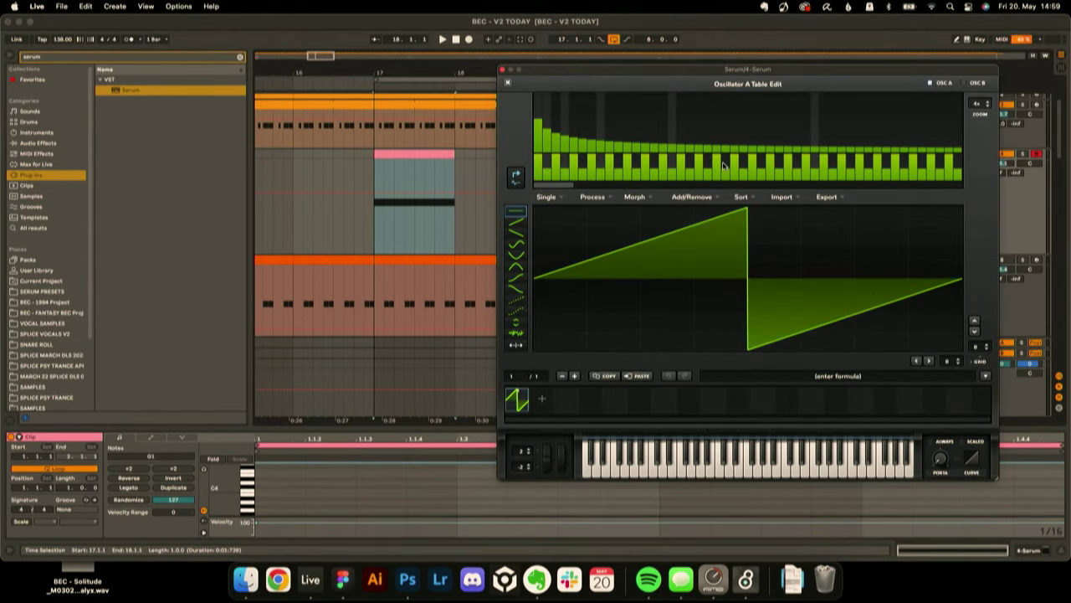
{"action": "mouse_move", "coordinate": [559, 275]}
{"action": "left_mouse_down"}
{"action": "mouse_move", "coordinate": [560, 212]}
{"action": "mouse_move", "coordinate": [605, 215]}
{"action": "mouse_move", "coordinate": [662, 194]}
{"action": "mouse_move", "coordinate": [712, 205]}
{"action": "left_mouse_up"}
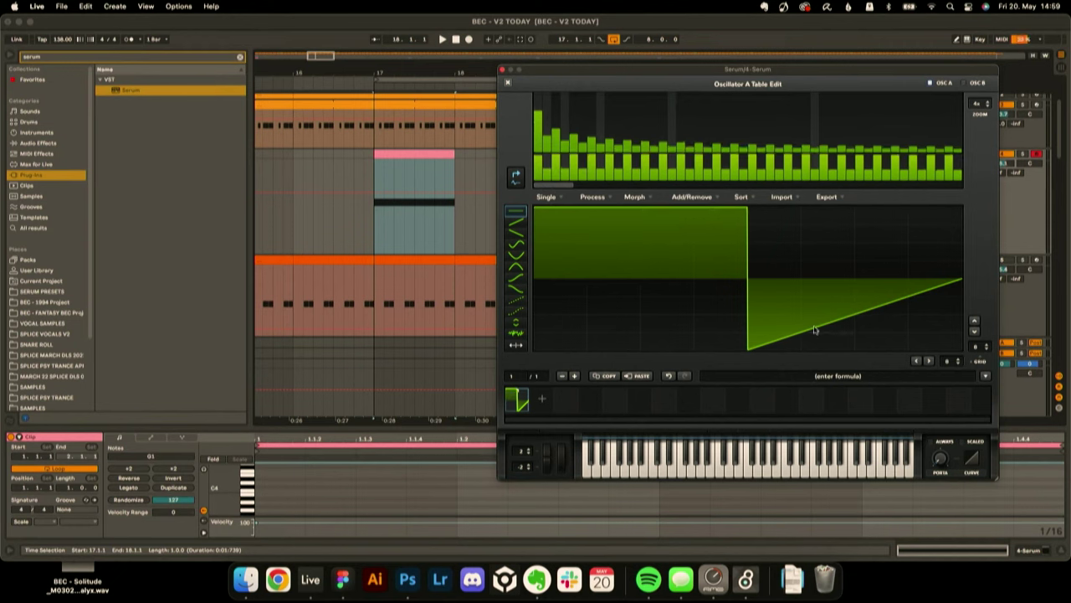
{"action": "mouse_move", "coordinate": [771, 328]}
{"action": "left_mouse_down"}
{"action": "mouse_move", "coordinate": [836, 371]}
{"action": "mouse_move", "coordinate": [938, 376]}
{"action": "left_mouse_up"}
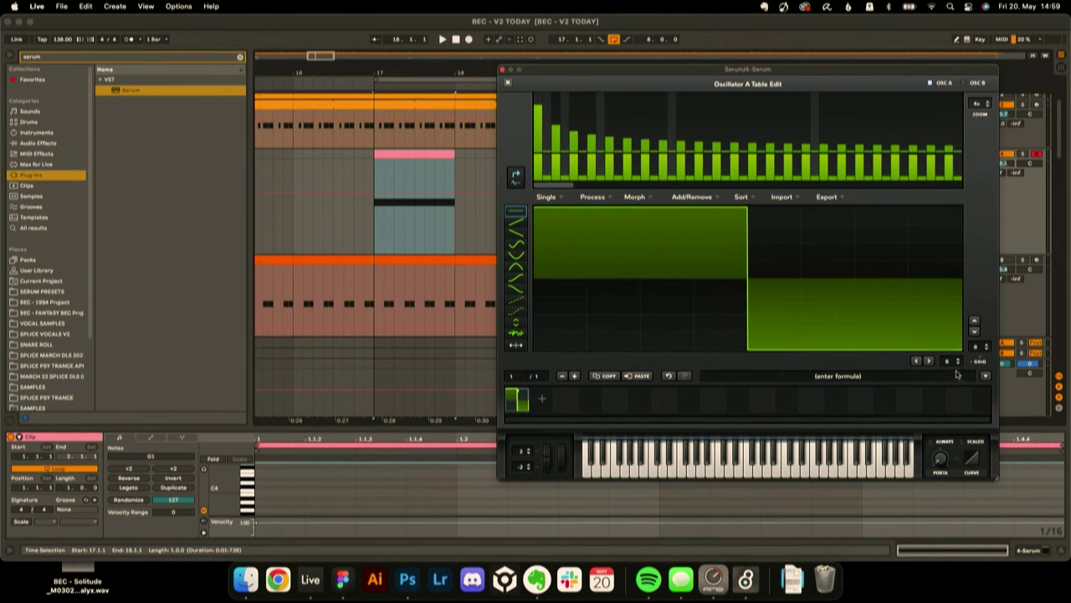
{"action": "left_click", "coordinate": [508, 83]}
{"action": "left_click_drag", "start_coordinate": [701, 72], "coordinate": [553, 139]}
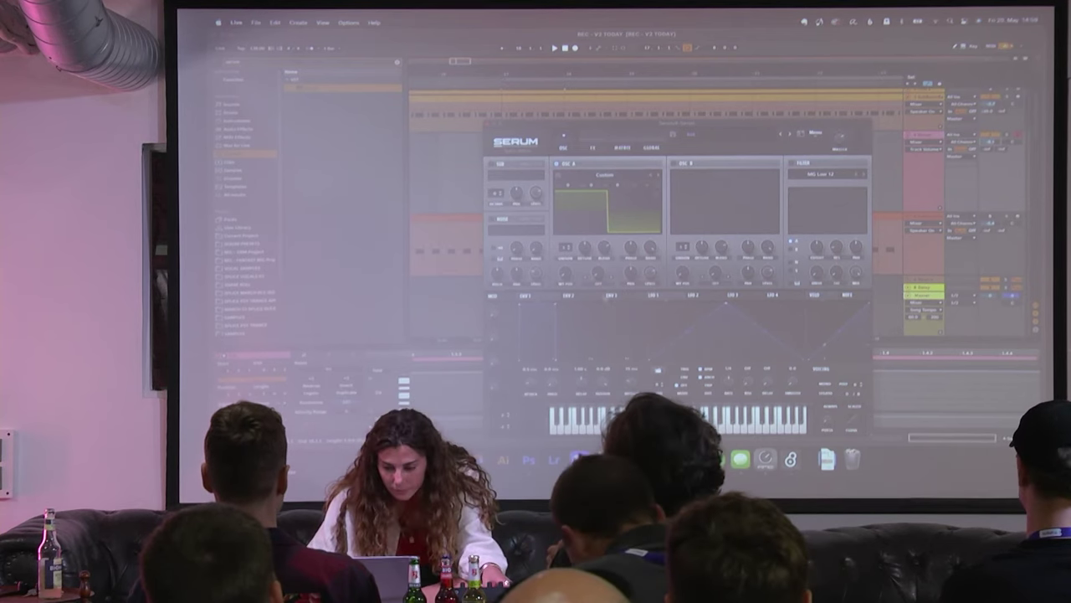
- Set oscillator A's warp mode to PWM, then sweep the warp amount up and back down
{"action": "left_click", "coordinate": [597, 286]}
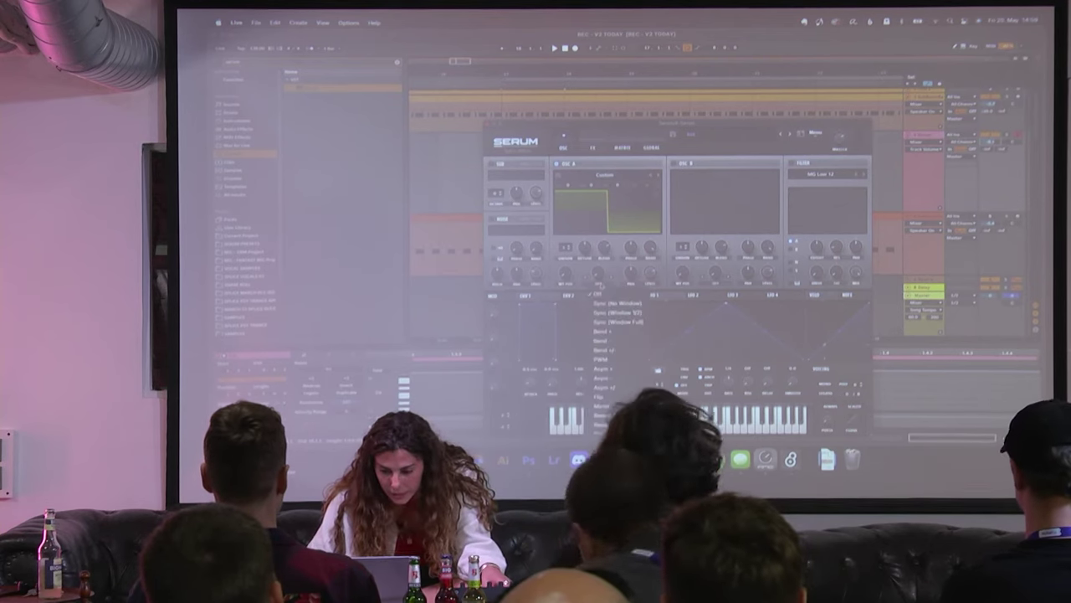
{"action": "left_click", "coordinate": [601, 359]}
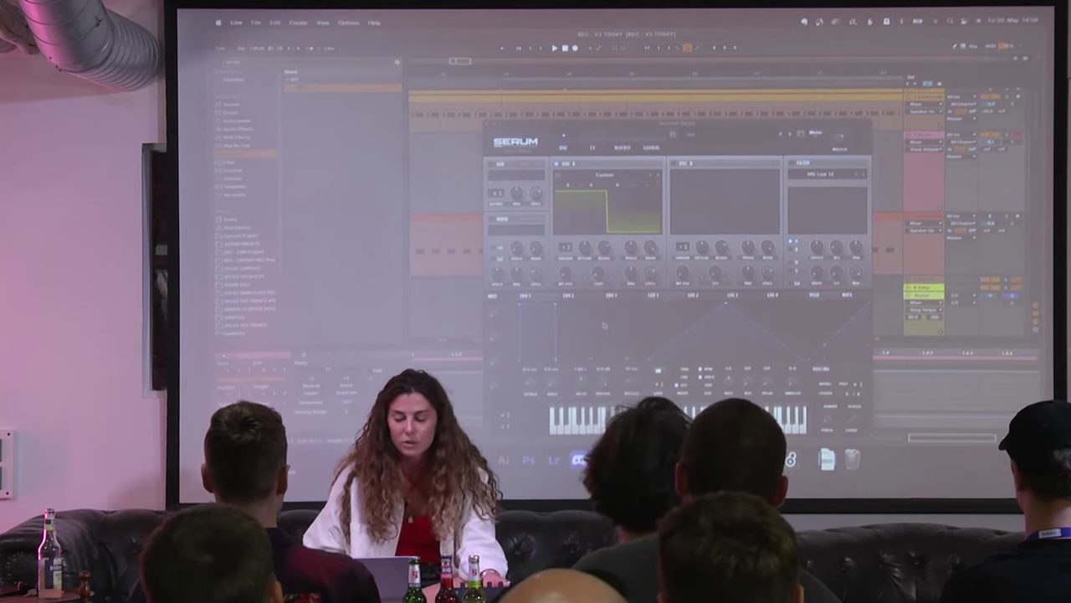
{"action": "left_click_drag", "start_coordinate": [599, 277], "coordinate": [599, 228]}
{"action": "left_click_drag", "start_coordinate": [606, 192], "coordinate": [600, 273]}
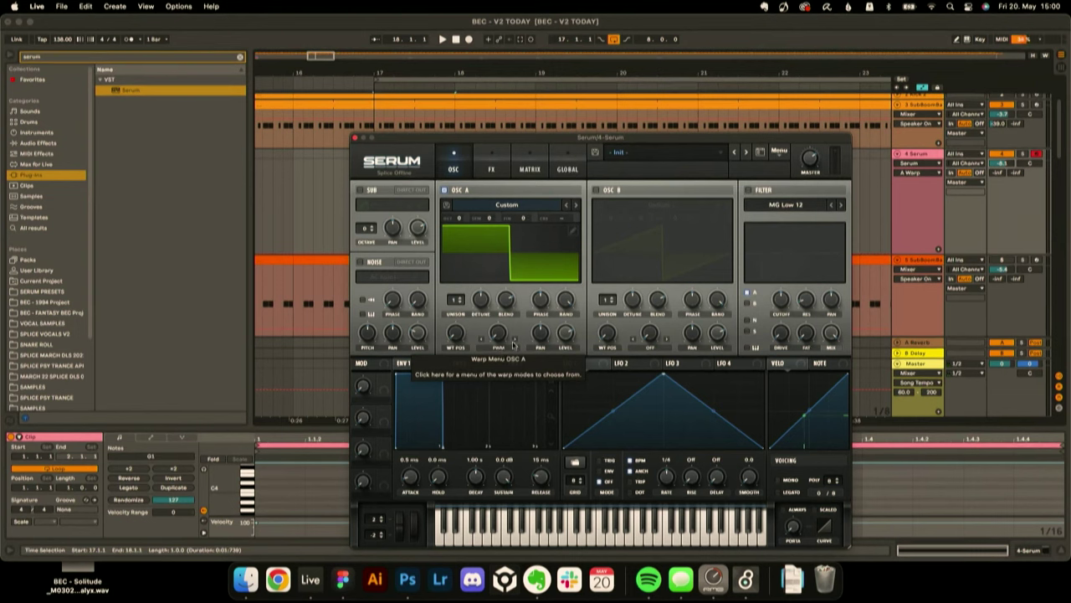
- Show Serum's effects page, then loop the one-bar Serum clip at bar 17 and play it
{"action": "left_click", "coordinate": [492, 159]}
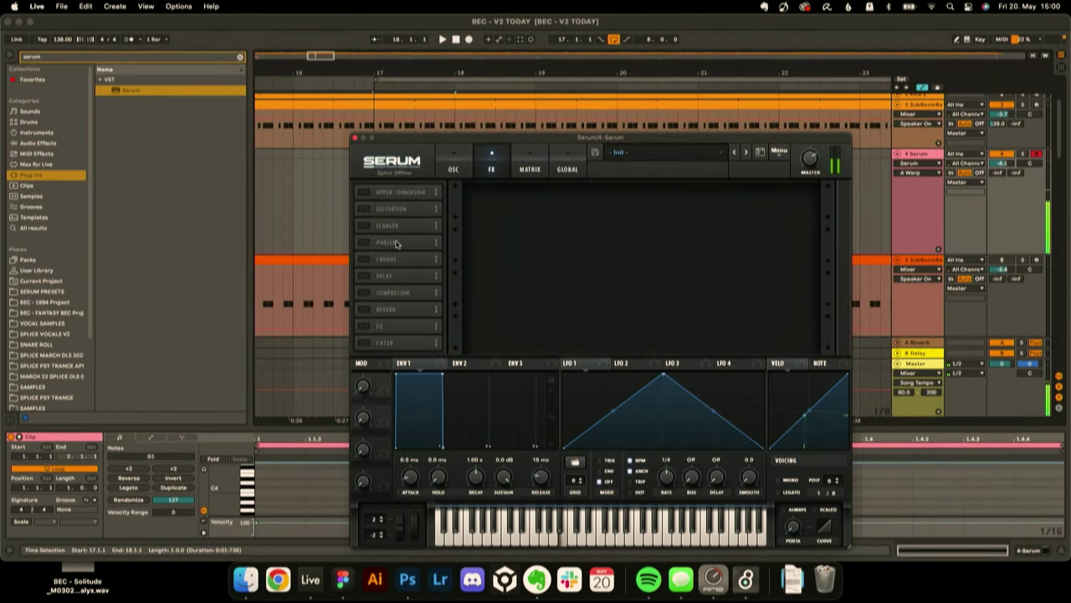
{"action": "left_click_drag", "start_coordinate": [415, 141], "coordinate": [562, 233]}
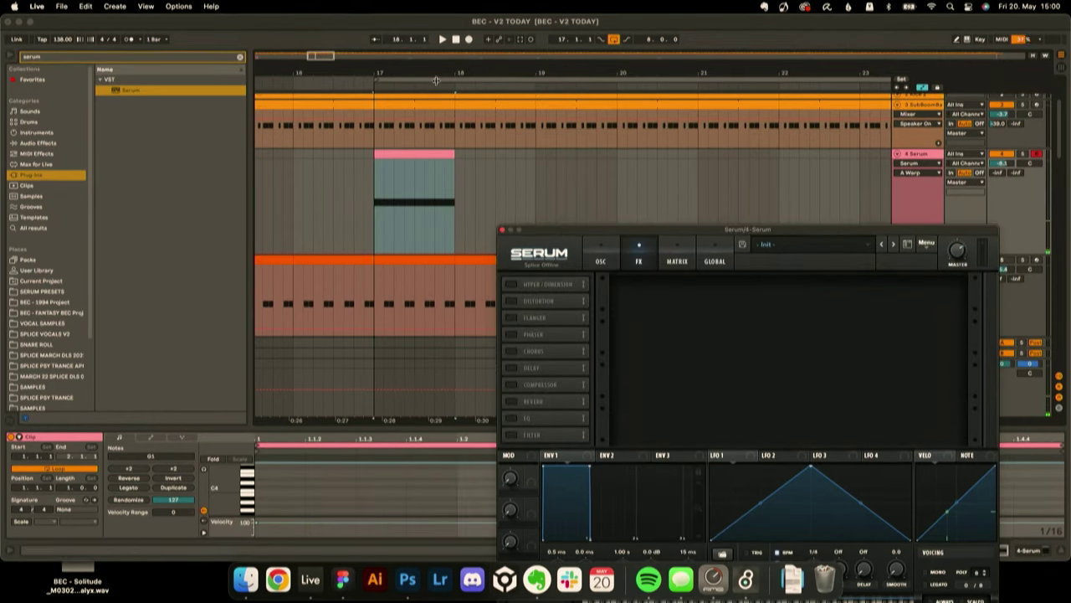
{"action": "left_click", "coordinate": [466, 197]}
{"action": "left_click", "coordinate": [437, 157]}
{"action": "key", "text": "space"}
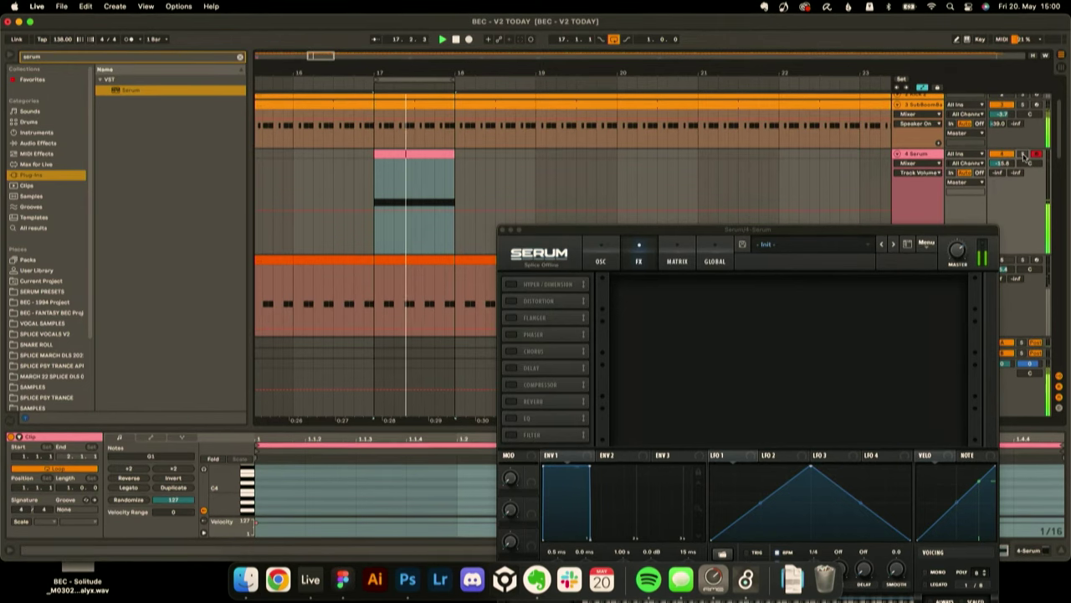
- Enable Serum's Delay and Reverb effects and set the Serum track's volume to -14.8 dB
{"action": "left_click_drag", "start_coordinate": [645, 229], "coordinate": [591, 128]}
{"action": "left_click", "coordinate": [459, 266]}
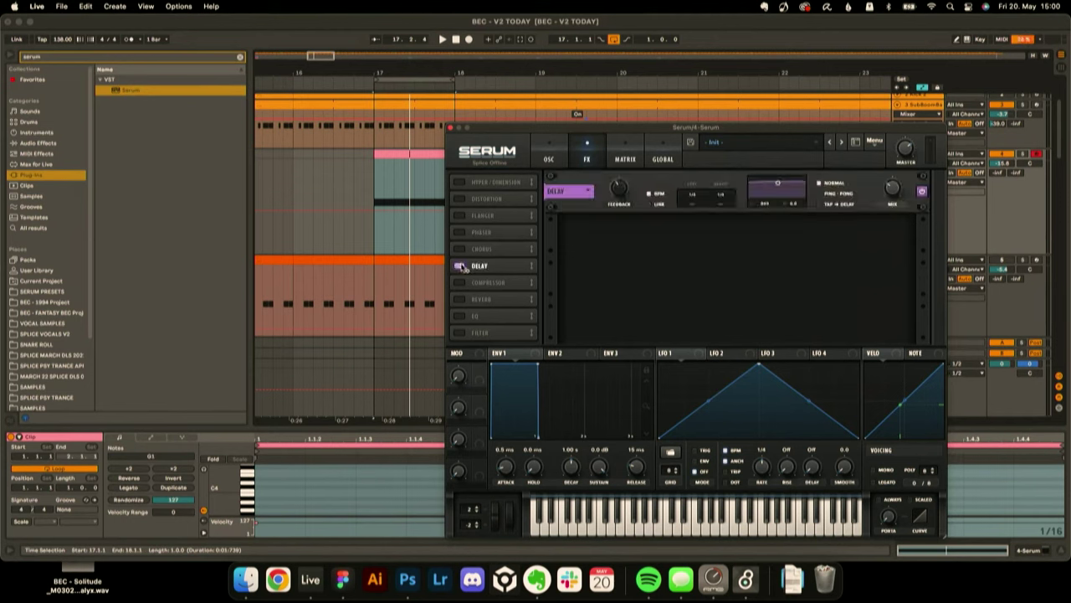
{"action": "left_click", "coordinate": [459, 299]}
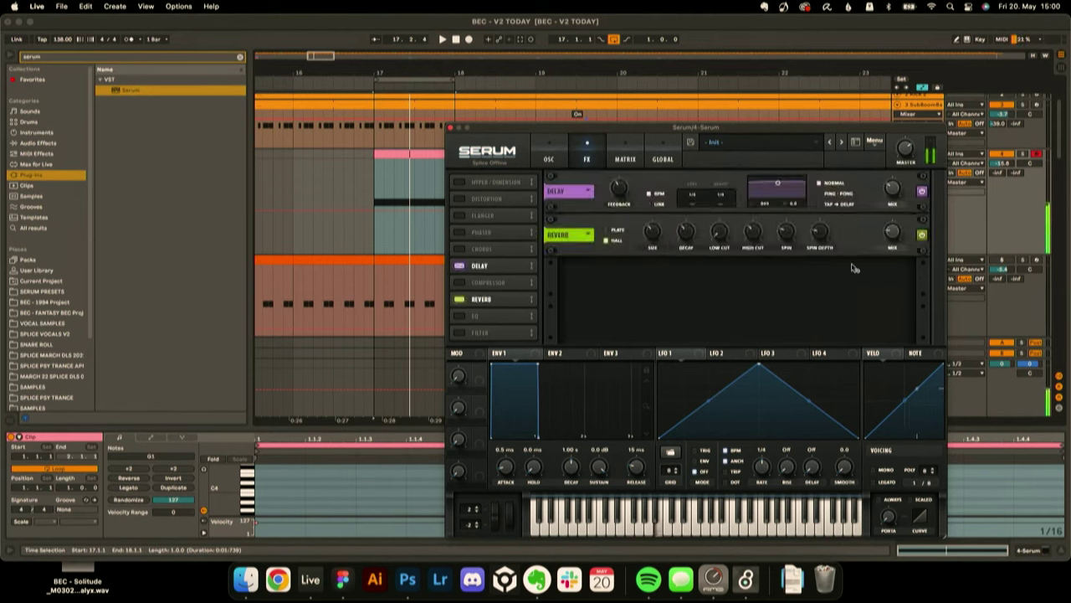
{"action": "left_click_drag", "start_coordinate": [1003, 165], "coordinate": [1002, 159]}
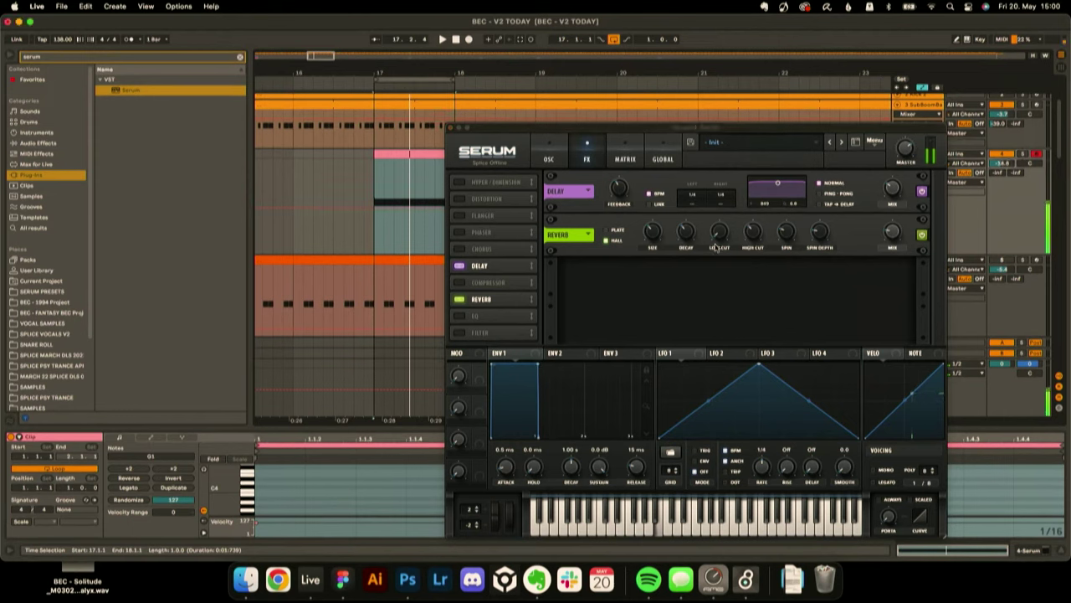
- Set the delay times to 1/8 left and 1/16 right, and raise the Serum track's volume to -8.7 dB
{"action": "left_click_drag", "start_coordinate": [693, 198], "coordinate": [699, 186]}
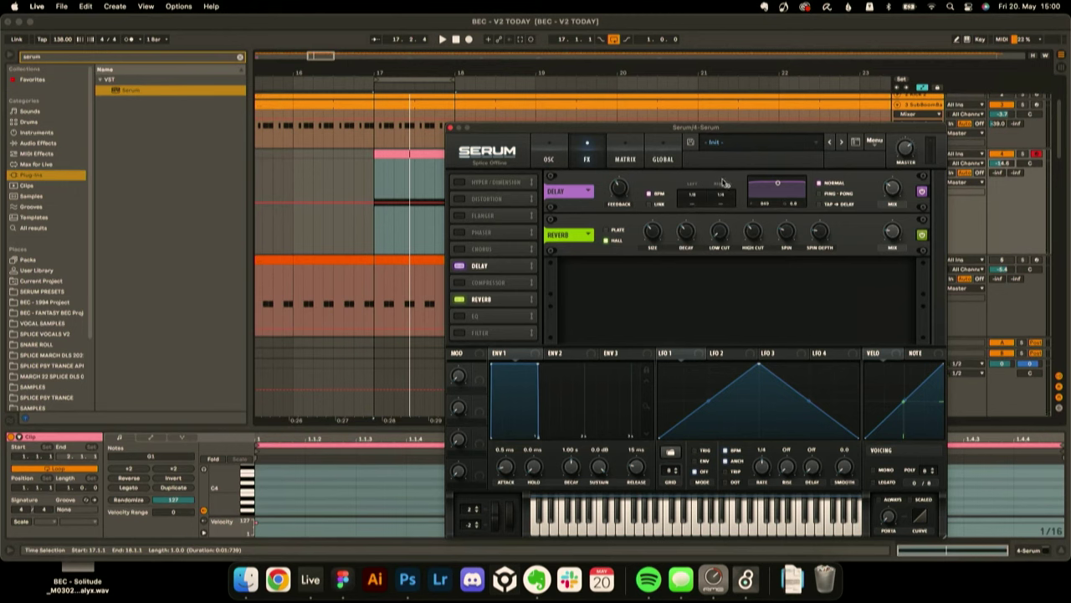
{"action": "left_click_drag", "start_coordinate": [726, 196], "coordinate": [725, 197]}
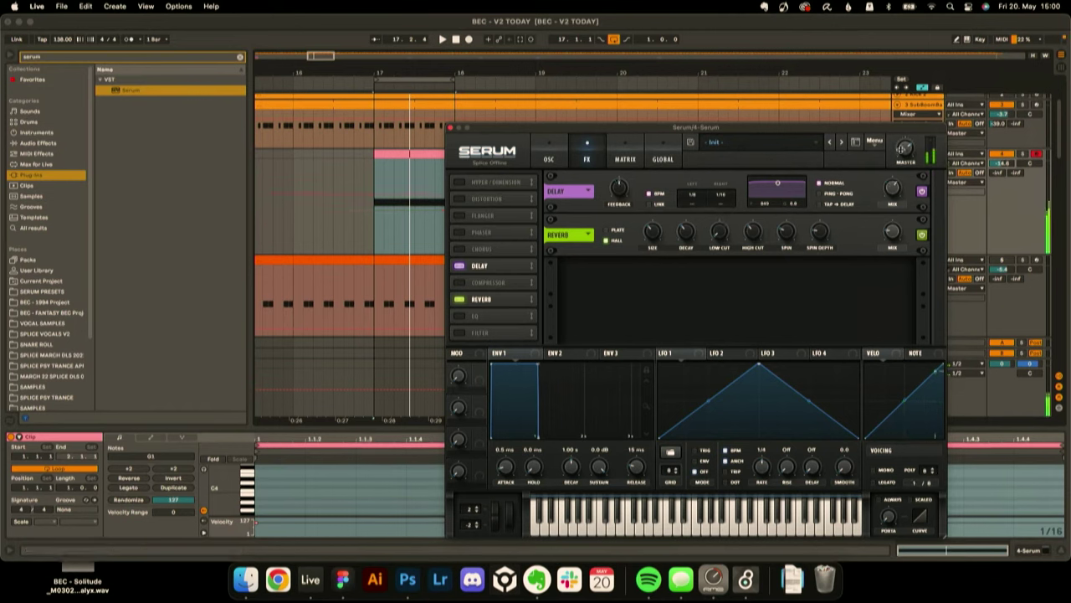
{"action": "left_click", "coordinate": [1001, 163]}
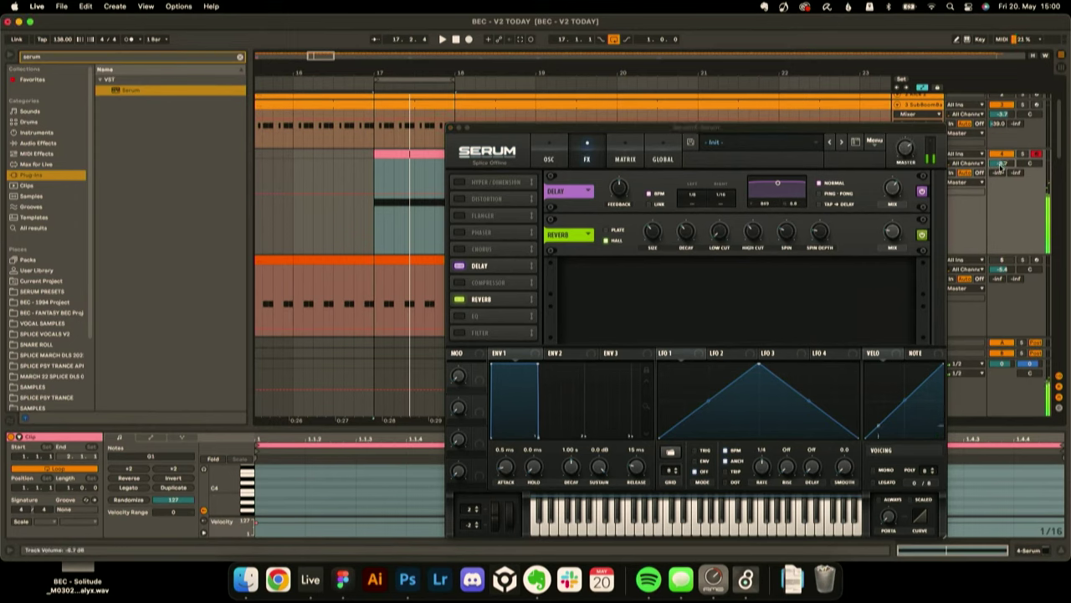
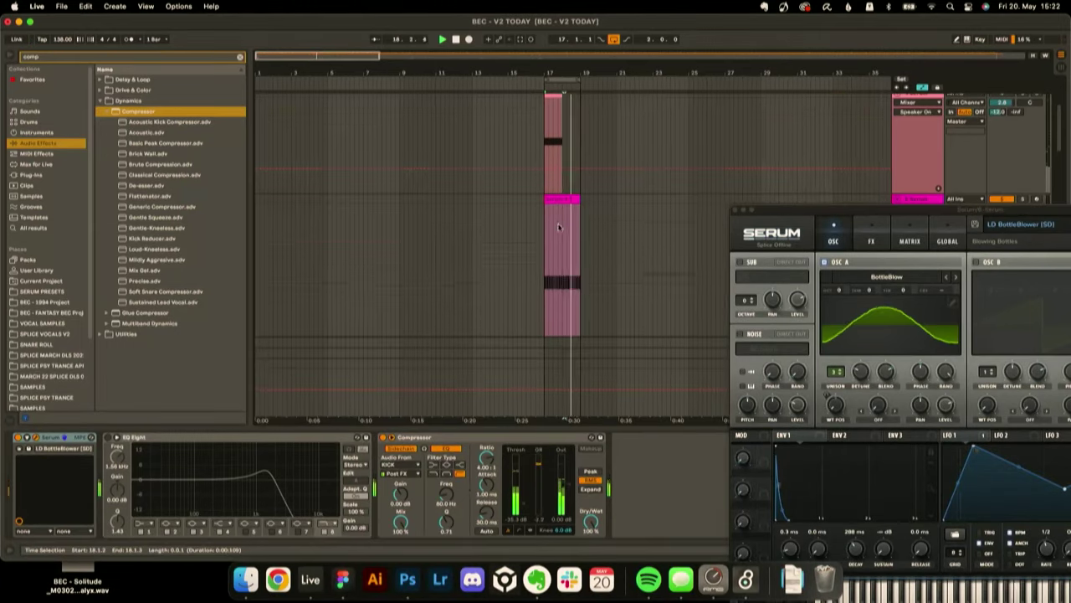
- Compare the loop with the SubBoomBass track switched on and off, keeping the Serum window clear of the mixer
{"action": "scroll", "coordinate": [586, 217], "scroll_direction": "up", "scroll_amount": 5}
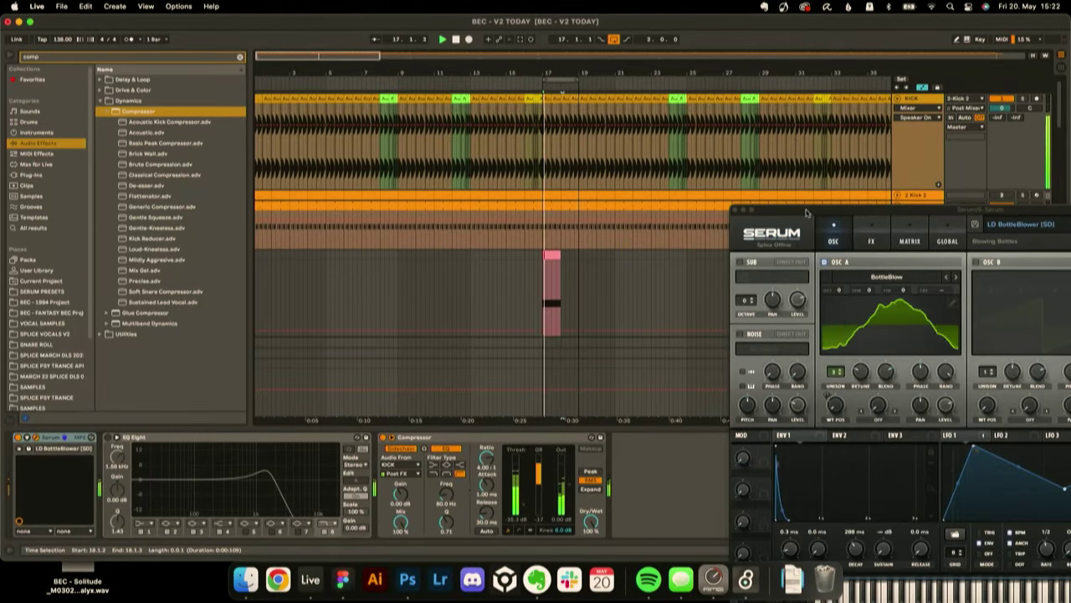
{"action": "left_click_drag", "start_coordinate": [812, 216], "coordinate": [983, 404]}
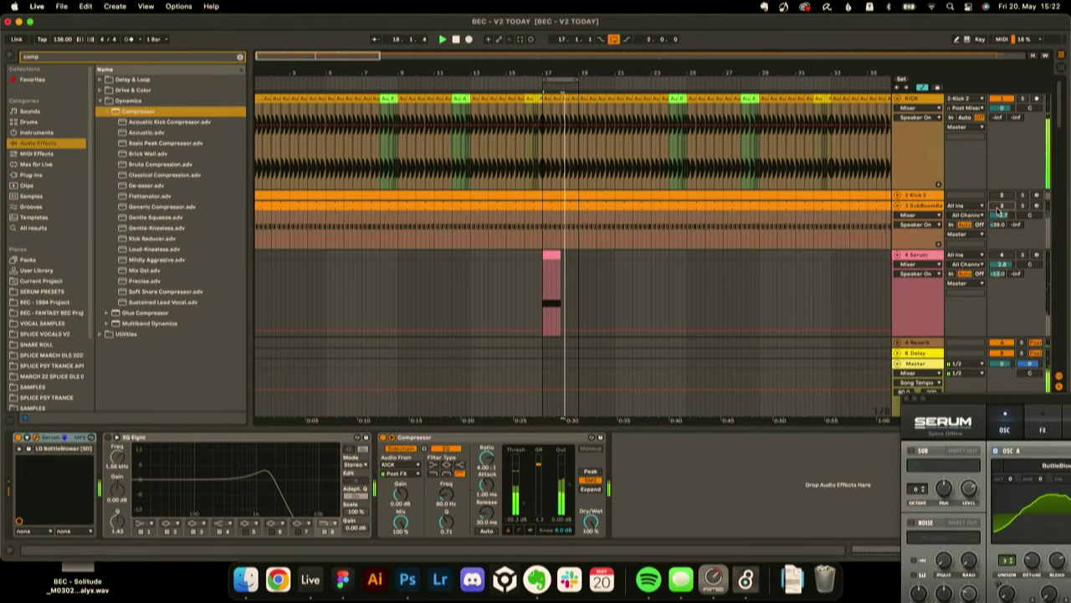
{"action": "left_click", "coordinate": [1000, 205]}
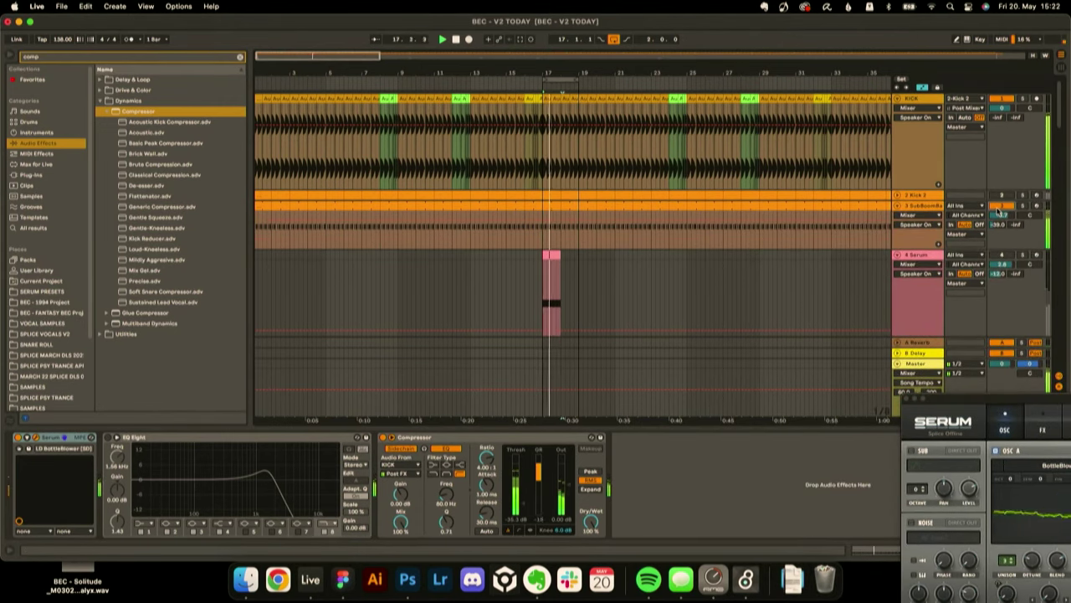
{"action": "left_click", "coordinate": [1001, 205]}
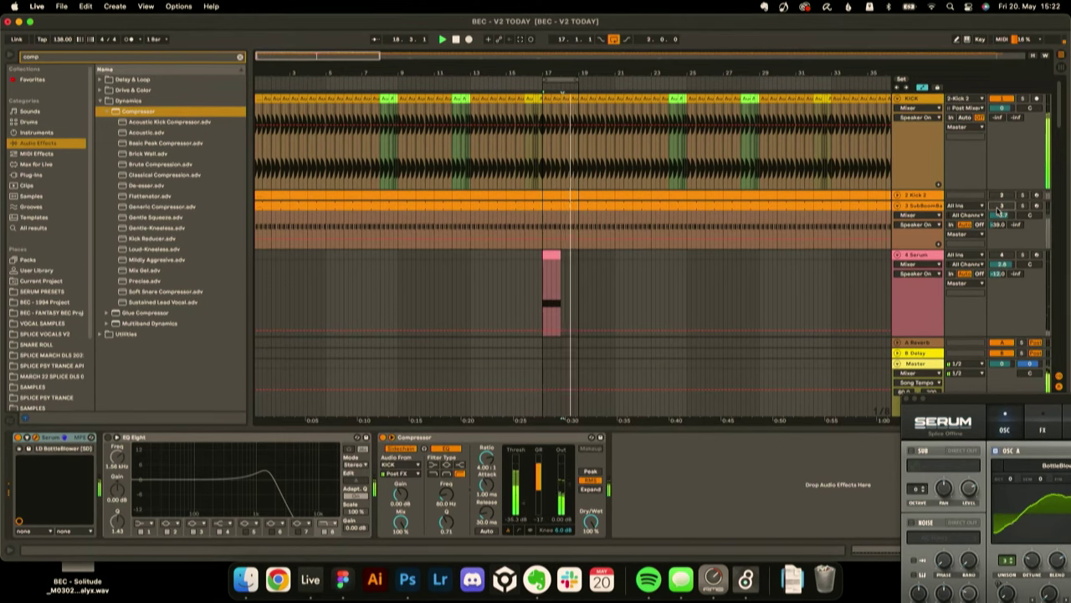
{"action": "double_click", "coordinate": [943, 98]}
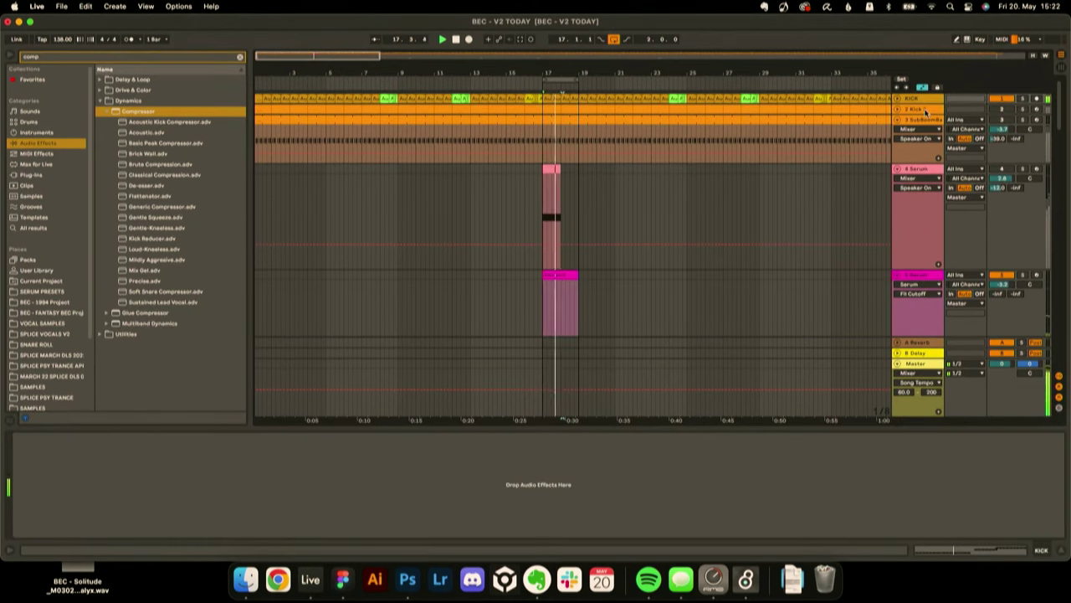
{"action": "left_click", "coordinate": [897, 99]}
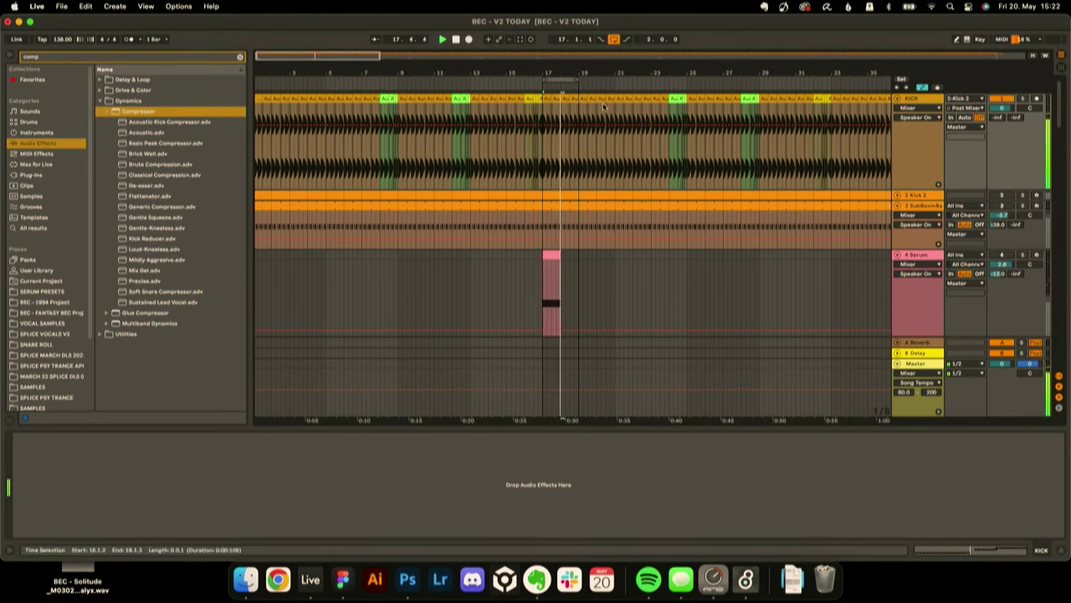
- Set the SubBoomBass track's volume to -5.3 dB while the loop plays
{"action": "scroll", "coordinate": [770, 234], "scroll_direction": "down", "scroll_amount": 3}
{"action": "scroll", "coordinate": [769, 229], "scroll_direction": "up", "scroll_amount": 3}
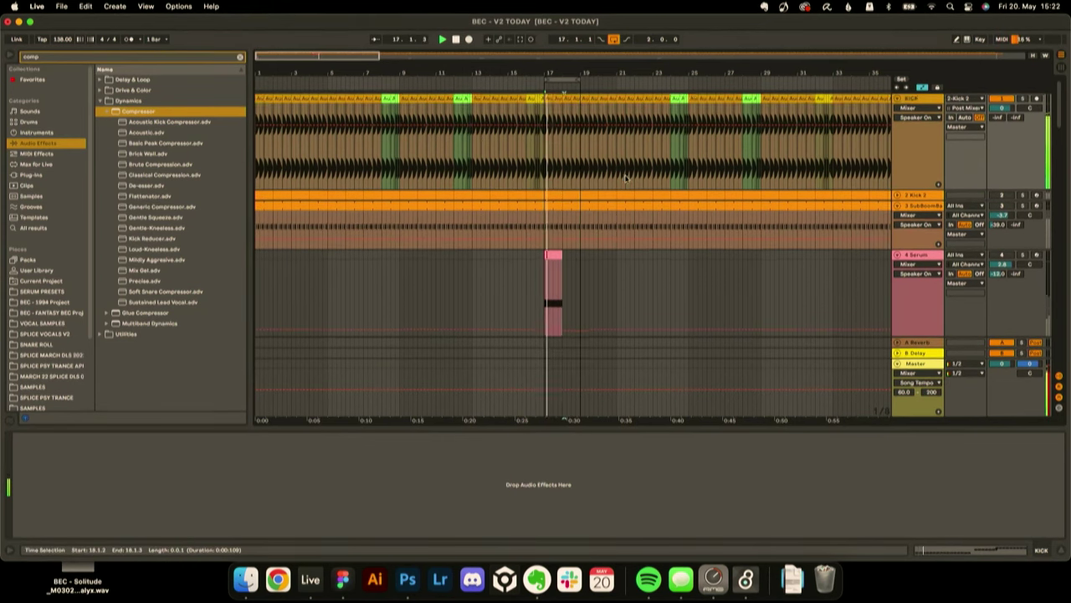
{"action": "scroll", "coordinate": [751, 228], "scroll_direction": "down", "scroll_amount": 5}
{"action": "scroll", "coordinate": [997, 157], "scroll_direction": "up", "scroll_amount": 1}
{"action": "scroll", "coordinate": [993, 156], "scroll_direction": "up", "scroll_amount": 2}
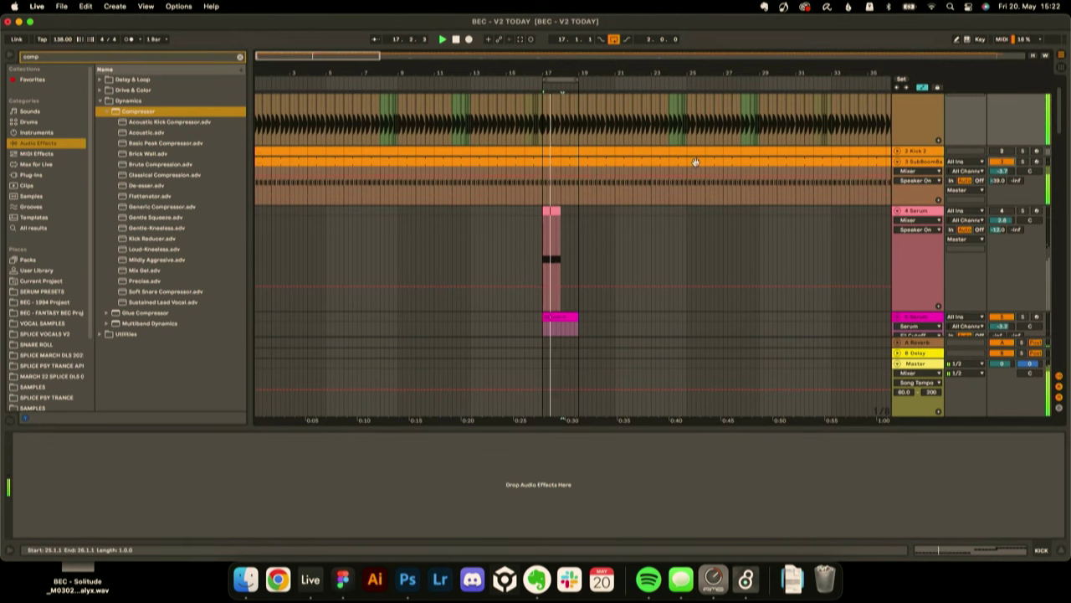
{"action": "left_click_drag", "start_coordinate": [1001, 170], "coordinate": [1000, 179]}
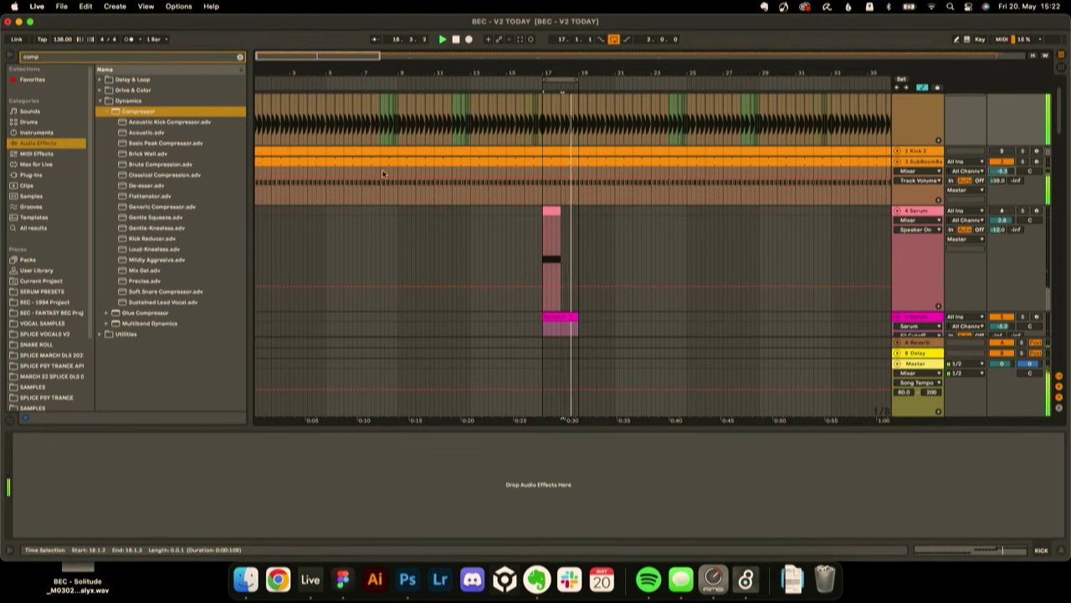
- Zoom in on bars 17 to 19, reduce the heights of the two magenta Serum tracks and move the Serum window aside
{"action": "key", "text": "z"}
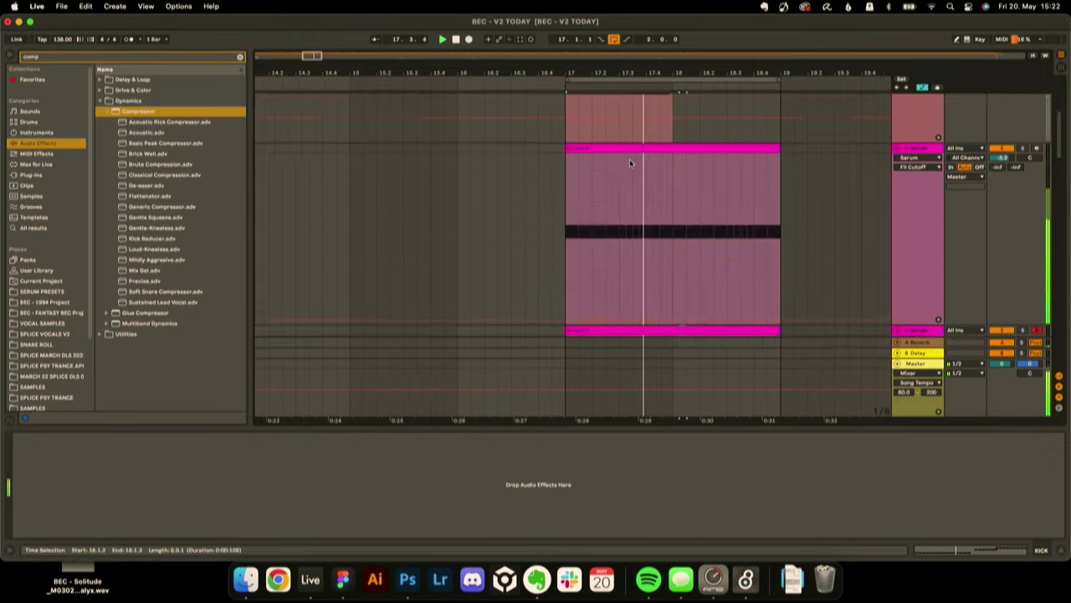
{"action": "left_click_drag", "start_coordinate": [1028, 274], "coordinate": [1027, 172]}
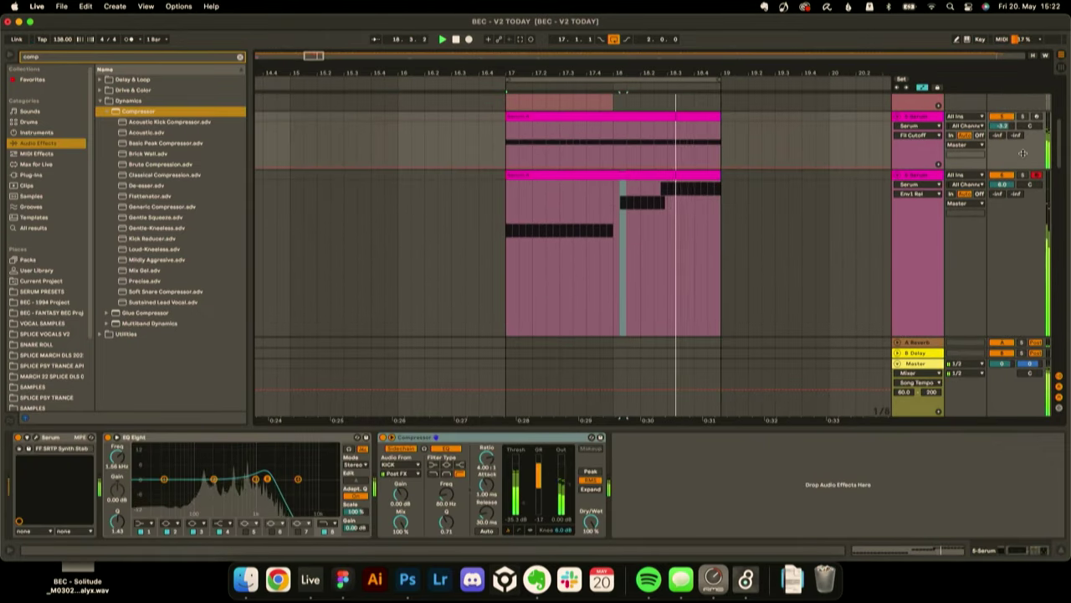
{"action": "left_click_drag", "start_coordinate": [1023, 330], "coordinate": [1009, 203]}
{"action": "left_click_drag", "start_coordinate": [652, 150], "coordinate": [1015, 432]}
{"action": "right_click", "coordinate": [917, 177]}
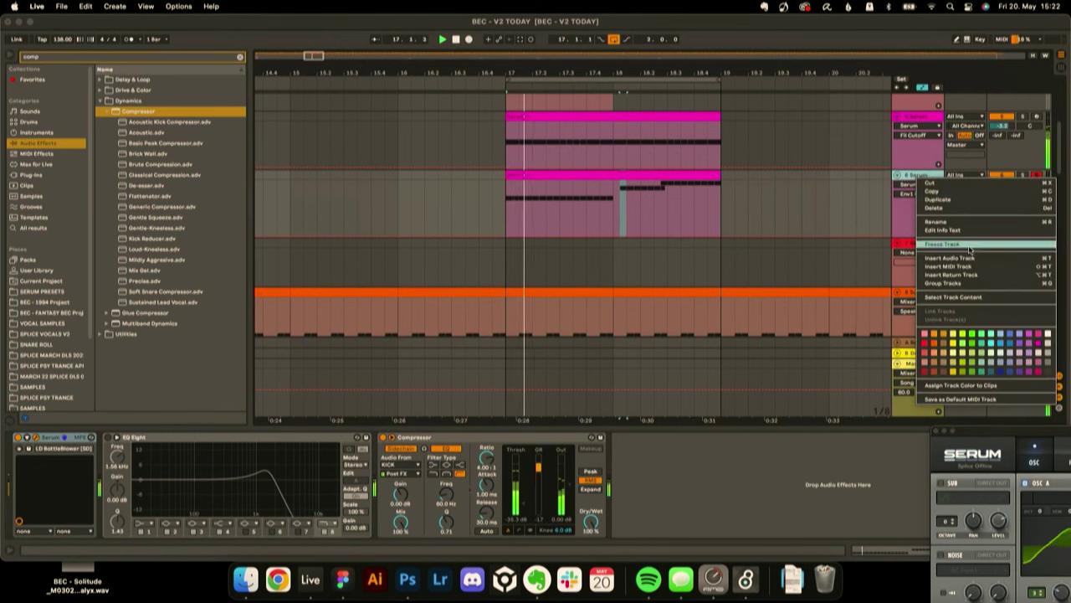
{"action": "left_click", "coordinate": [962, 263]}
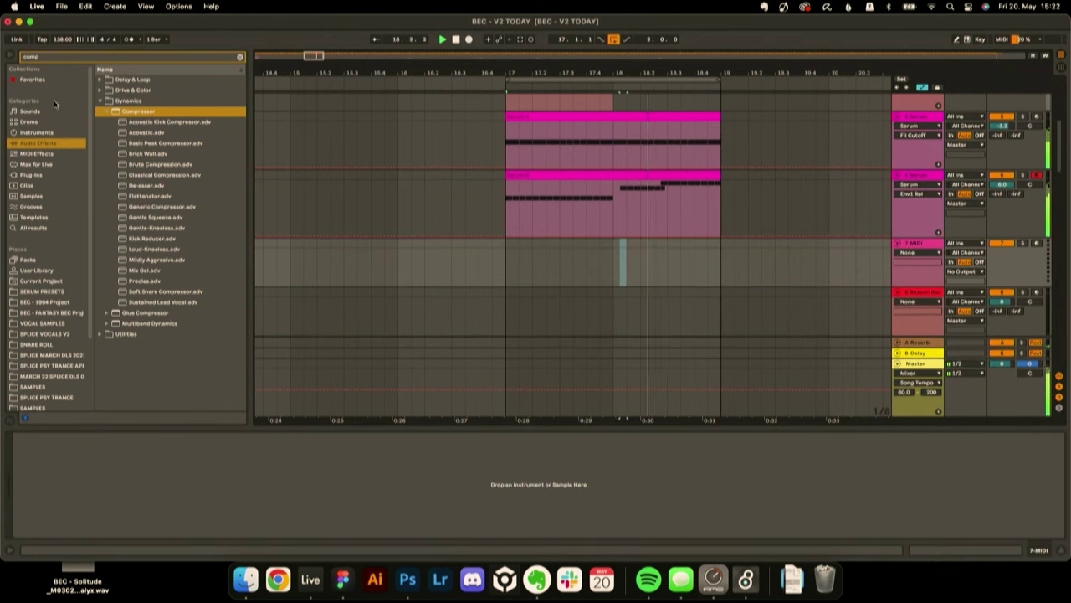
{"action": "left_click", "coordinate": [40, 56]}
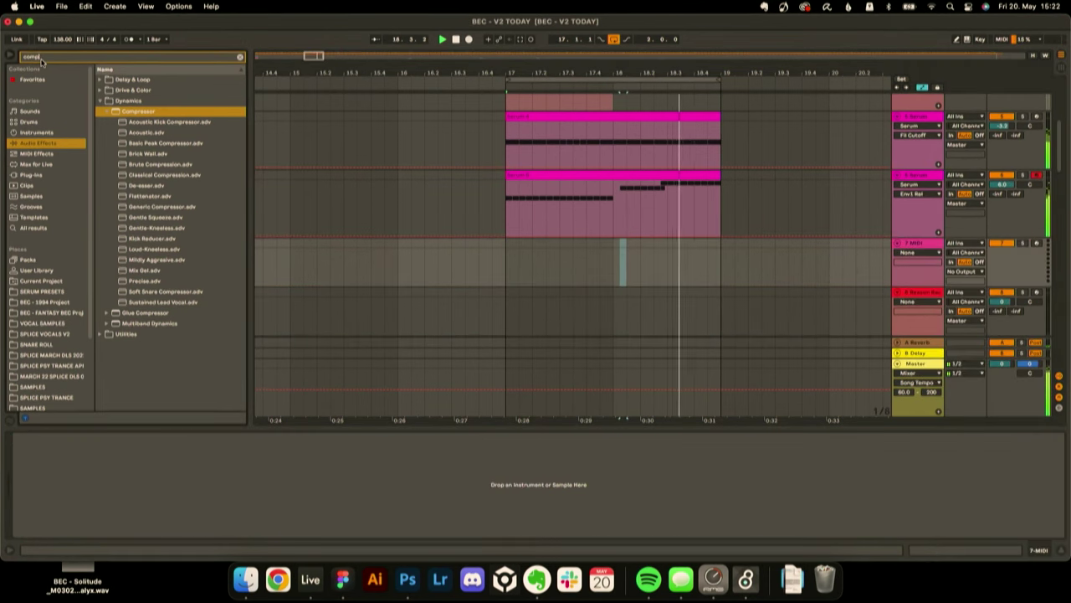
{"action": "left_click", "coordinate": [52, 133]}
{"action": "key", "text": "u"}
{"action": "key", "text": "m"}
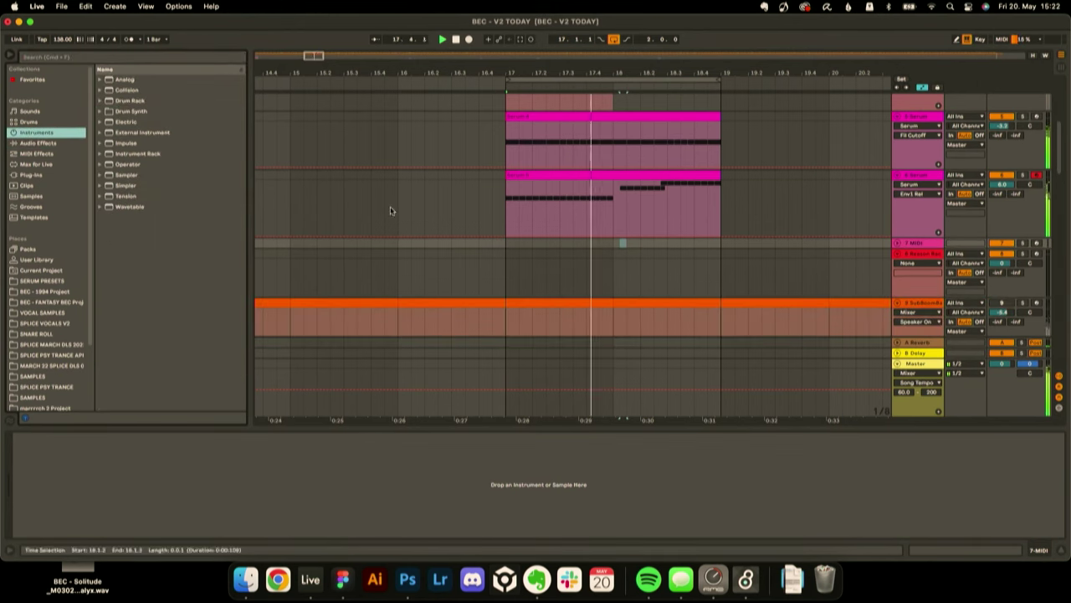
{"action": "left_click", "coordinate": [465, 243]}
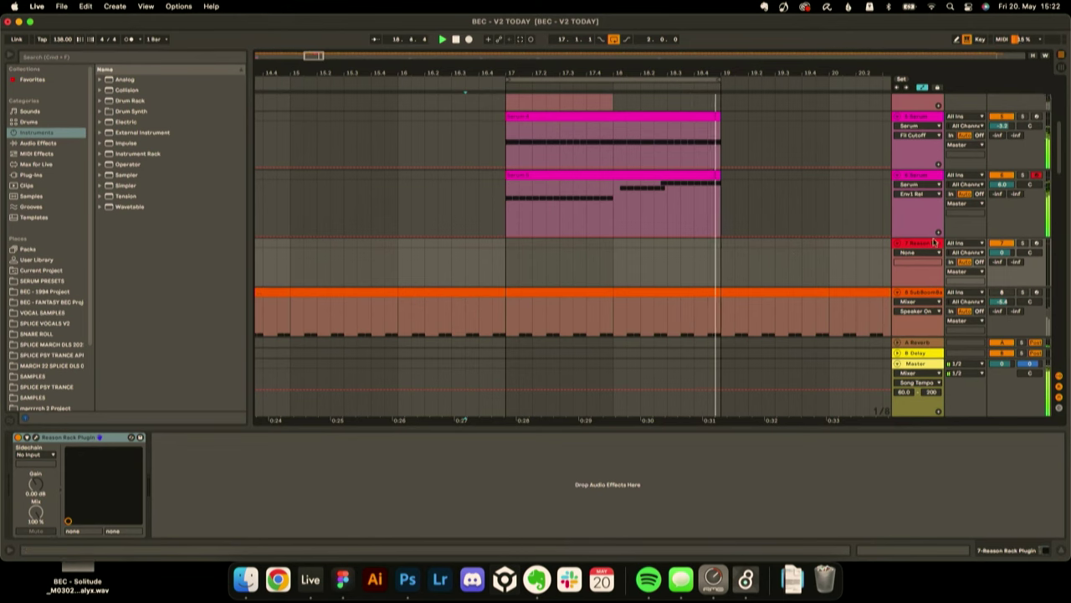
- Insert a MIDI track below the second magenta Serum track and load a Drum Rack on it
{"action": "left_click", "coordinate": [938, 197]}
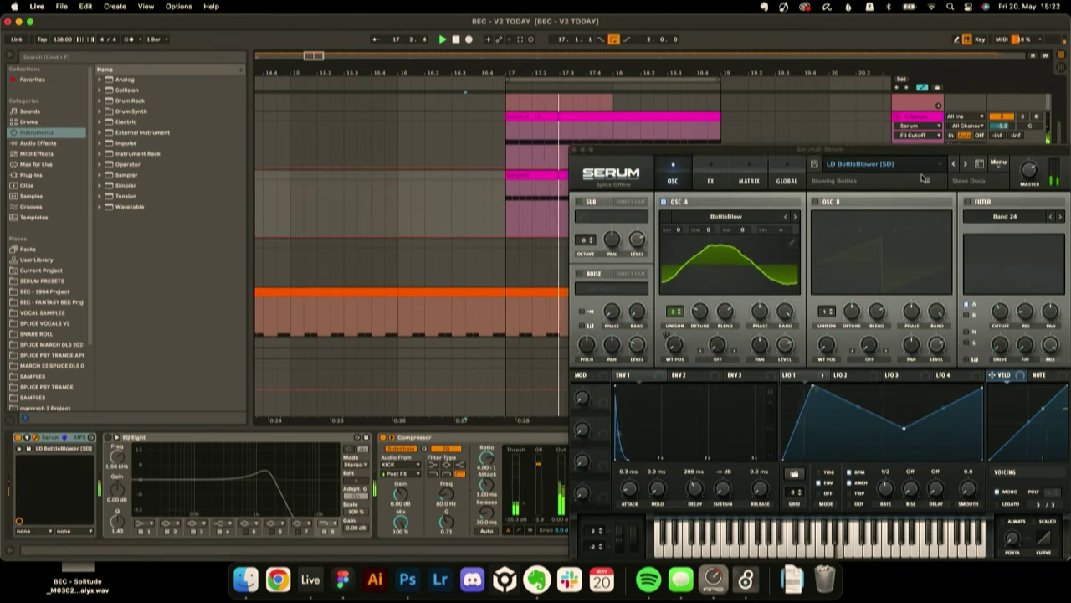
{"action": "left_click", "coordinate": [573, 151]}
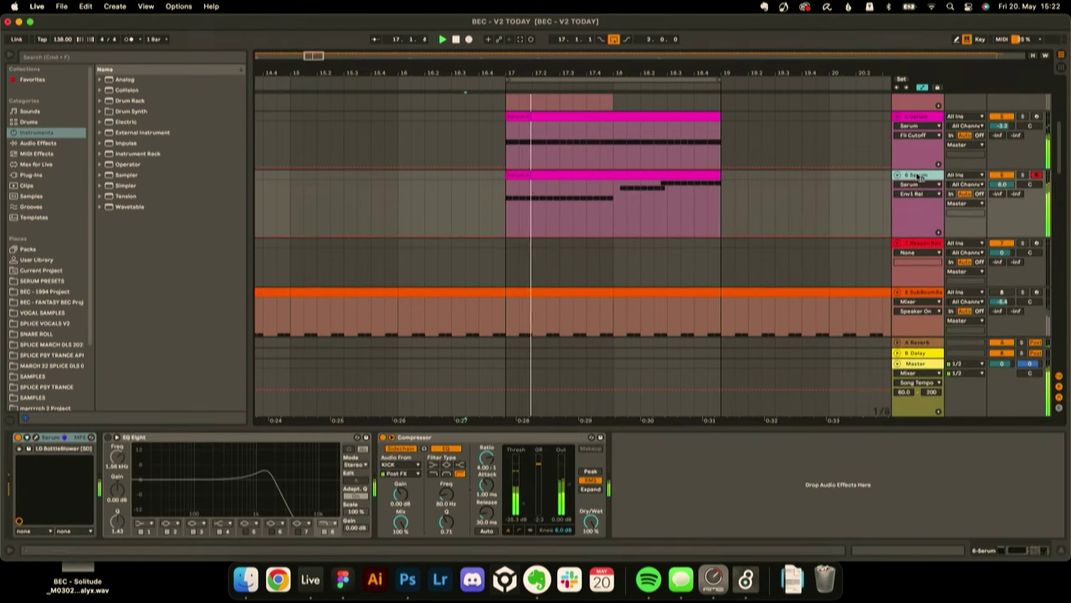
{"action": "right_click", "coordinate": [917, 177]}
{"action": "left_click", "coordinate": [953, 264]}
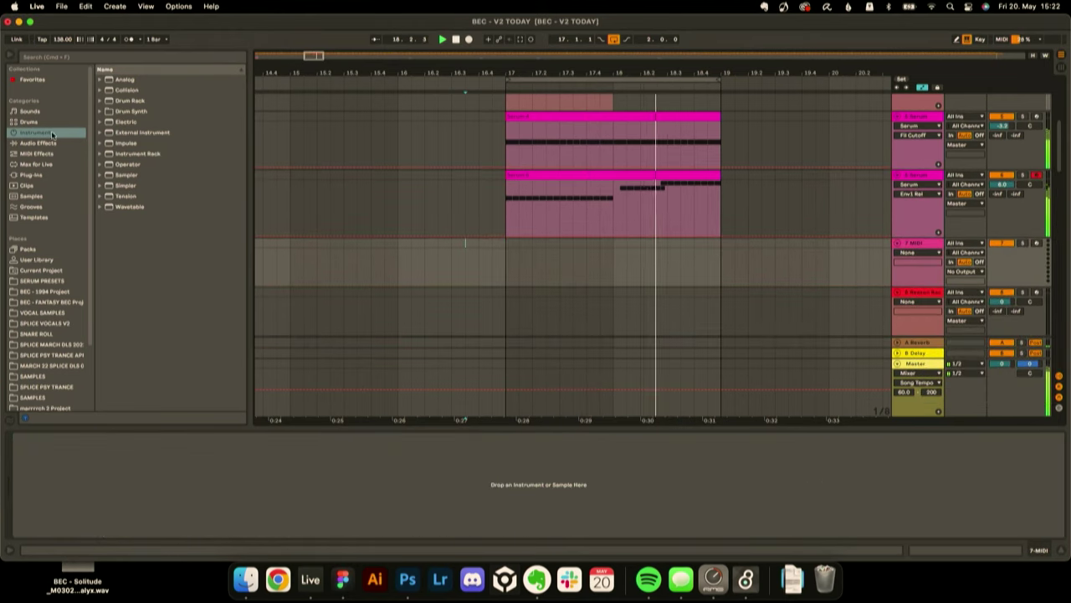
{"action": "left_click", "coordinate": [41, 56]}
{"action": "type", "text": "drum ra"}
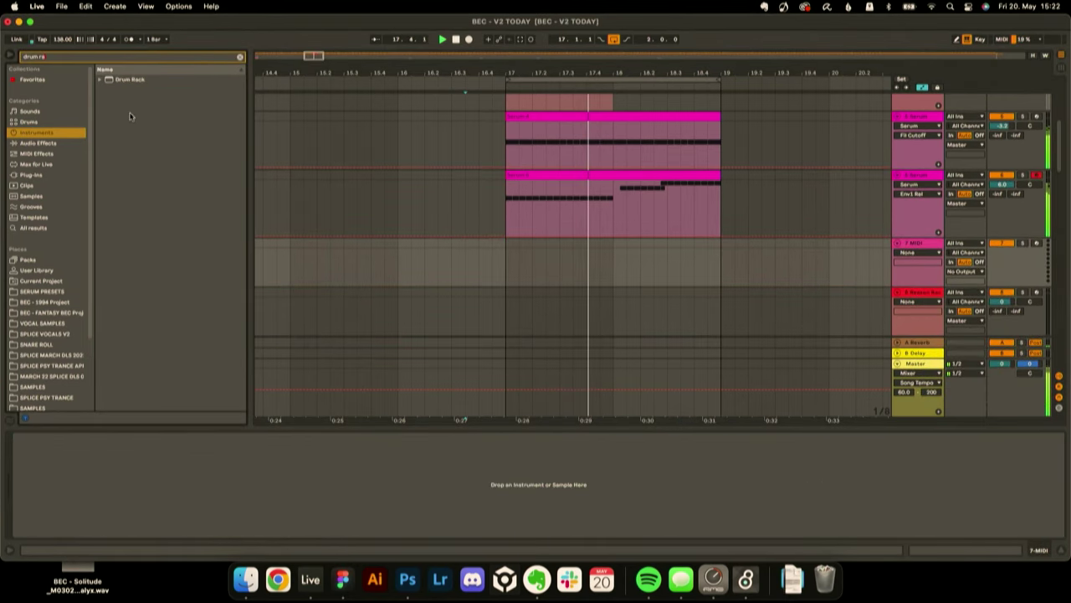
{"action": "double_click", "coordinate": [130, 80]}
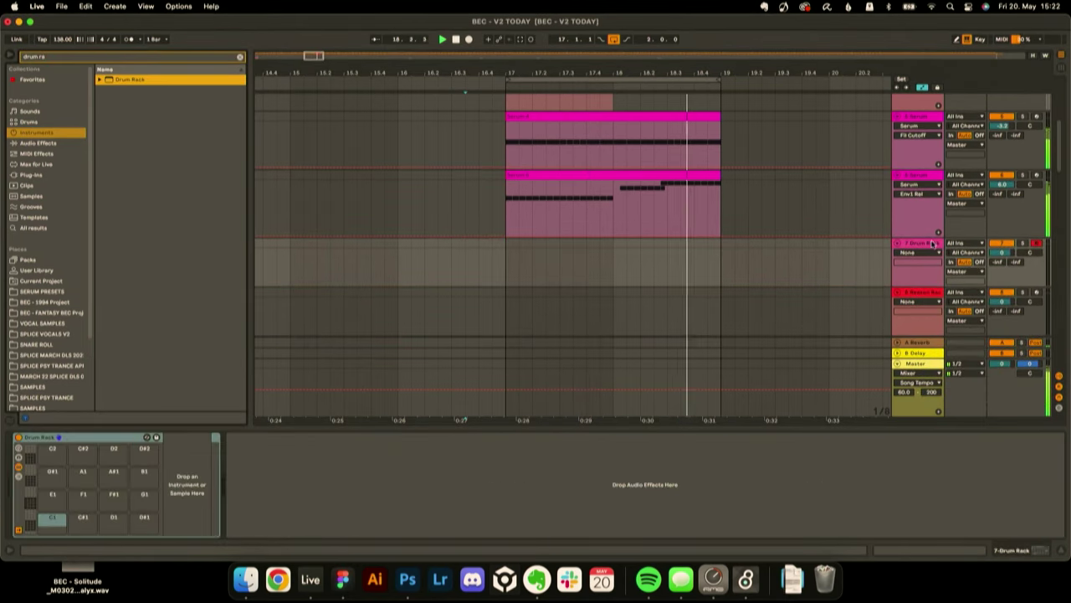
- Stop playback and search the Samples category for "hat"
{"action": "key", "text": "space"}
{"action": "left_click", "coordinate": [48, 176]}
{"action": "left_click", "coordinate": [50, 206]}
{"action": "left_click", "coordinate": [48, 188]}
{"action": "left_click", "coordinate": [48, 193]}
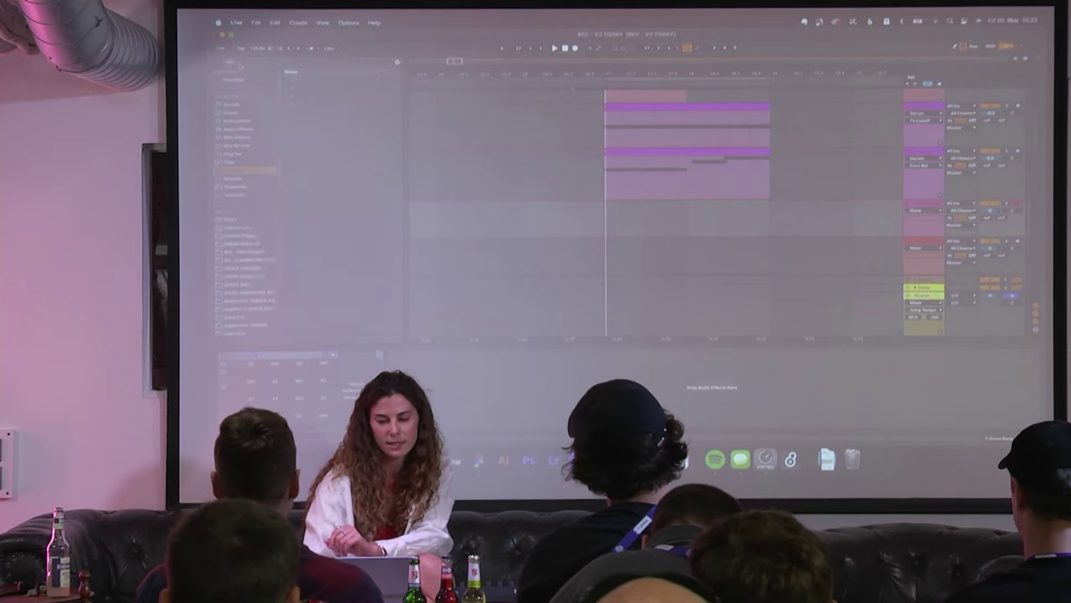
{"action": "key", "text": "BackSpace"}
{"action": "type", "text": "hat"}
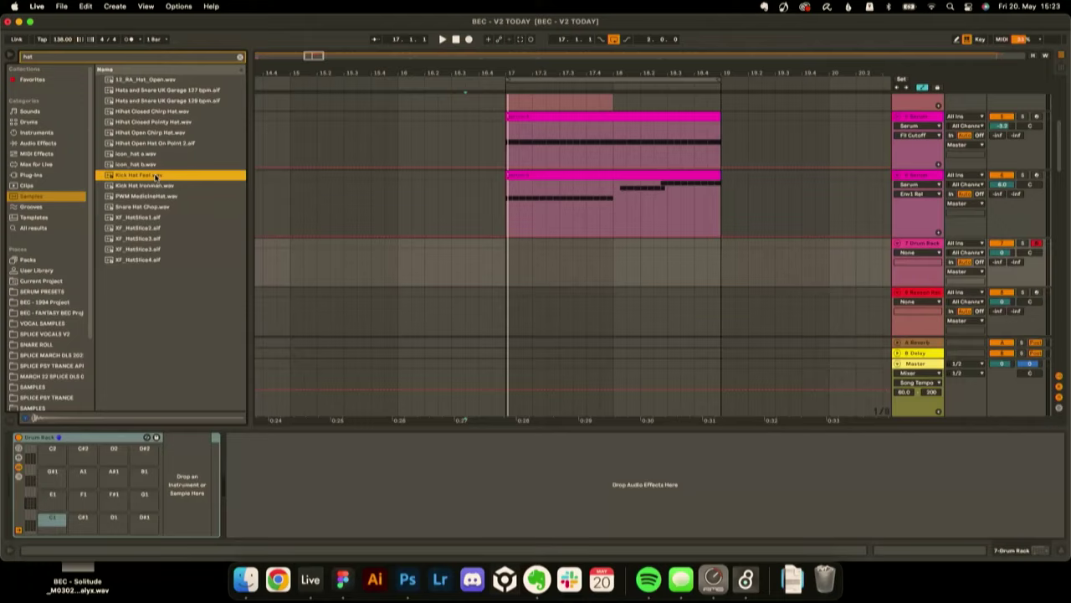
- Audition hat samples and load Hihat Closed Chirp Hat.wav onto the Drum Rack's C2 pad
{"action": "key", "text": "Up"}
{"action": "key", "text": "Up"}
{"action": "left_click", "coordinate": [178, 113]}
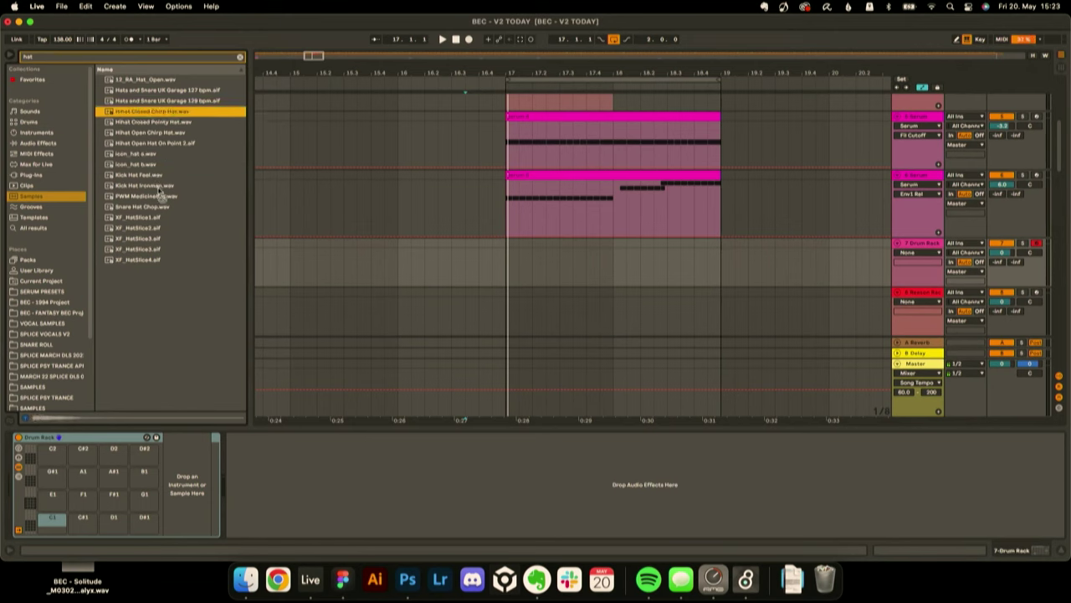
{"action": "left_click_drag", "start_coordinate": [47, 461], "coordinate": [51, 454]}
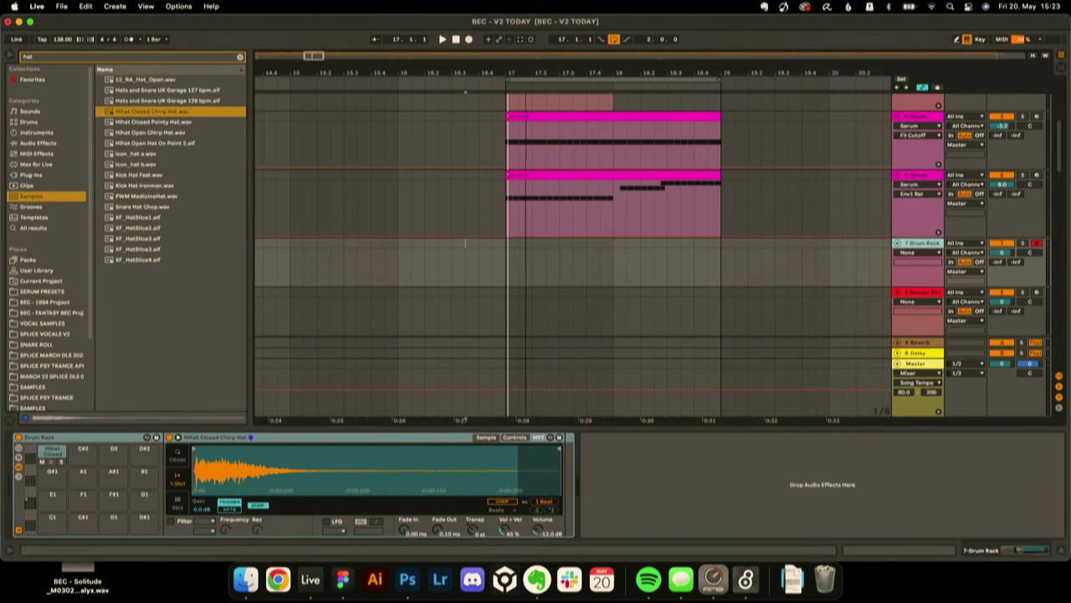
- Create an empty one-bar MIDI clip on the Drum Rack track at bar 17
{"action": "left_click_drag", "start_coordinate": [528, 70], "coordinate": [529, 109]}
{"action": "scroll", "coordinate": [574, 266], "scroll_direction": "up", "scroll_amount": 5}
{"action": "scroll", "coordinate": [575, 149], "scroll_direction": "down", "scroll_amount": 2}
{"action": "scroll", "coordinate": [575, 146], "scroll_direction": "down", "scroll_amount": 5}
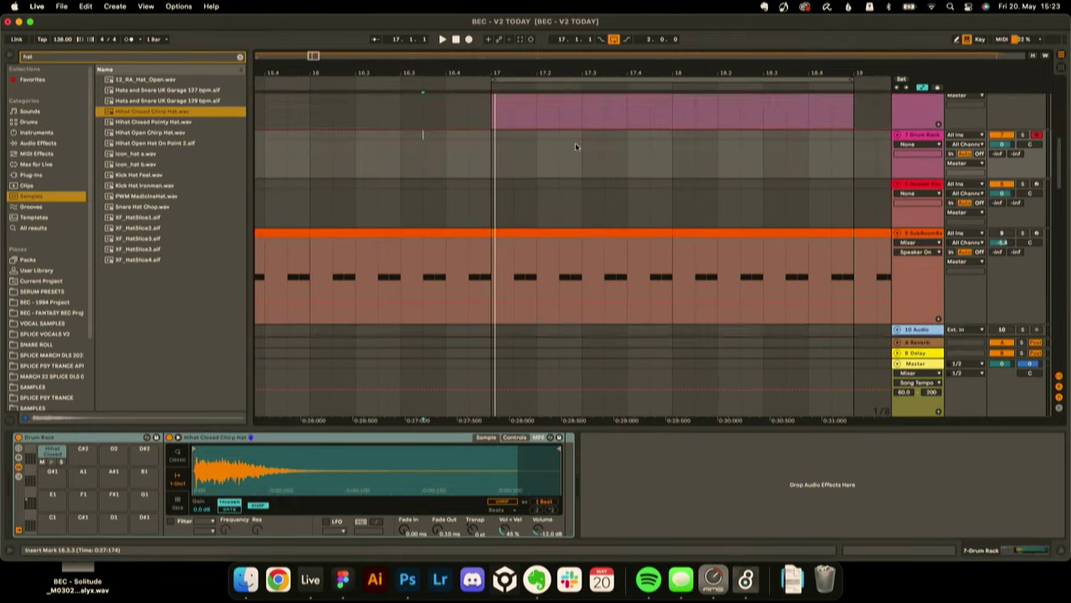
{"action": "left_click_drag", "start_coordinate": [493, 126], "coordinate": [671, 112]}
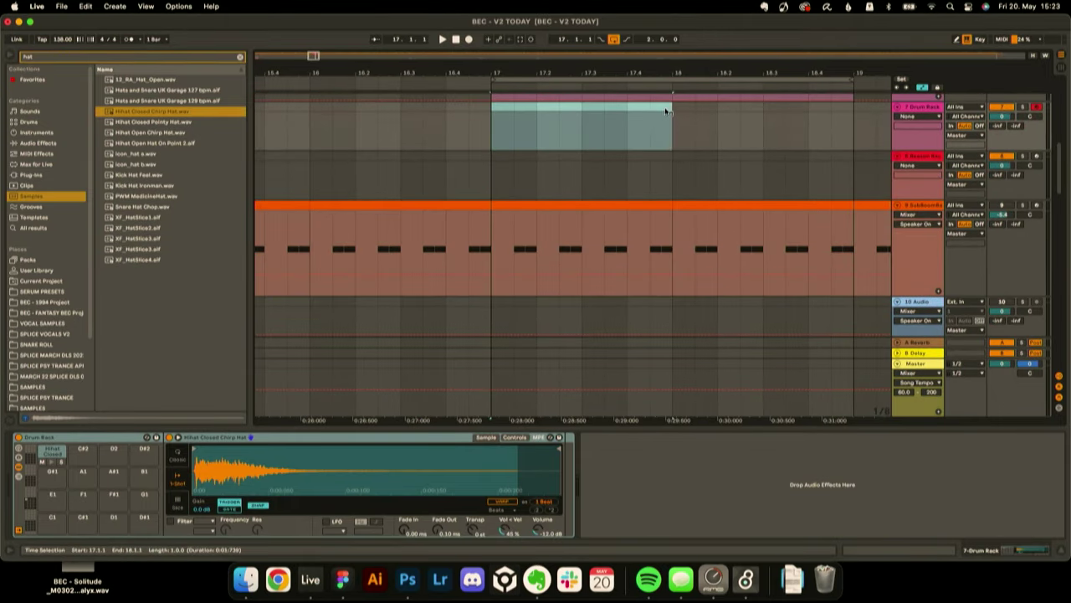
{"action": "right_click", "coordinate": [670, 110]}
{"action": "left_click", "coordinate": [714, 193]}
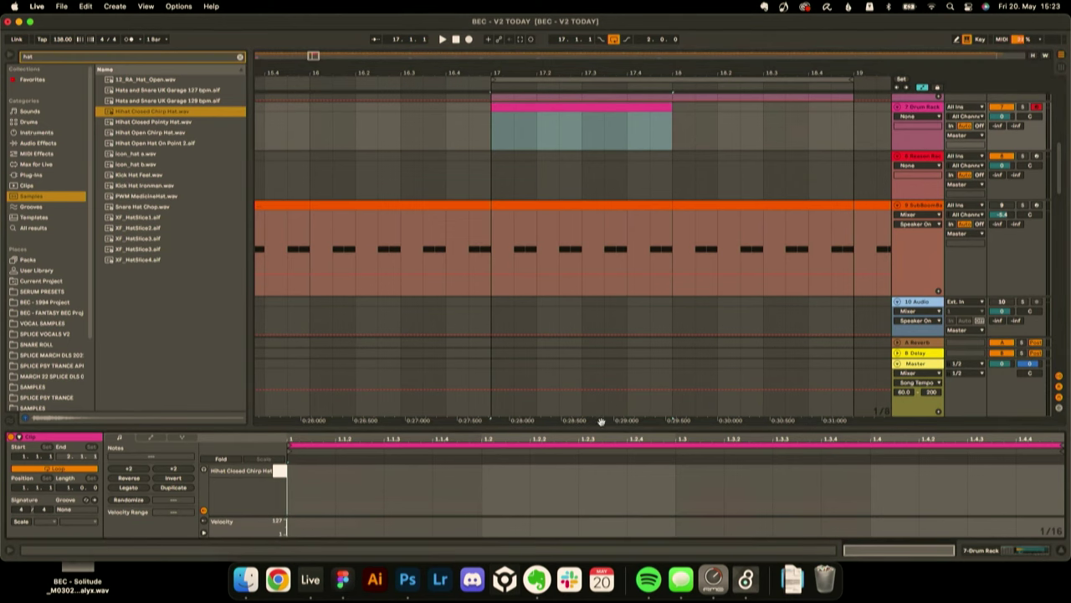
- Enlarge the clip's note editor and draw three consecutive 1/16 closed hi-hat notes from 1.1.2 to 1.1.4
{"action": "left_click_drag", "start_coordinate": [591, 427], "coordinate": [591, 203]}
{"action": "right_click", "coordinate": [474, 280]}
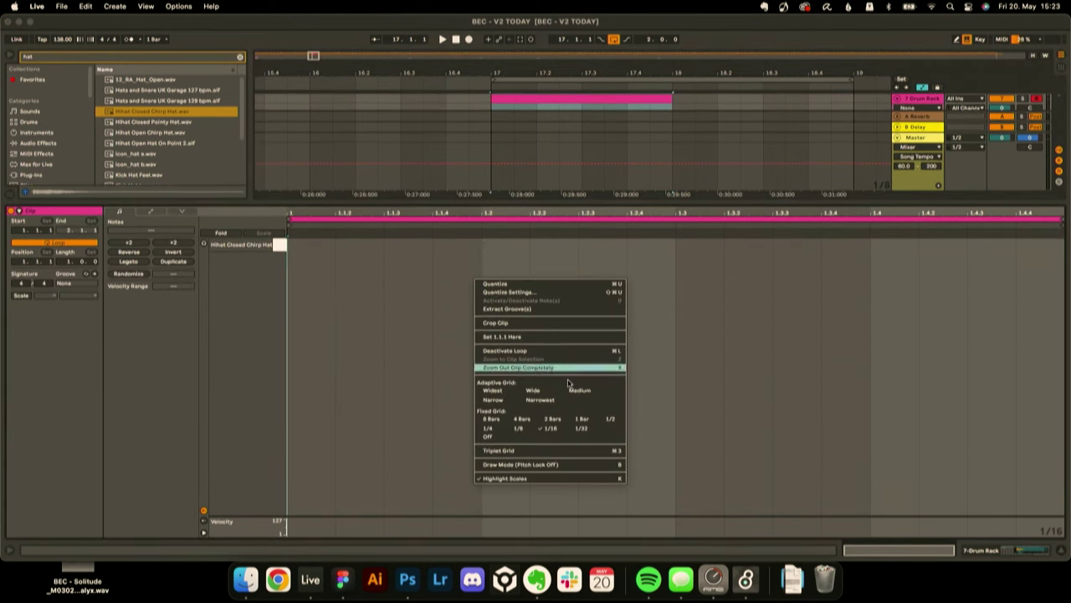
{"action": "left_click", "coordinate": [580, 427]}
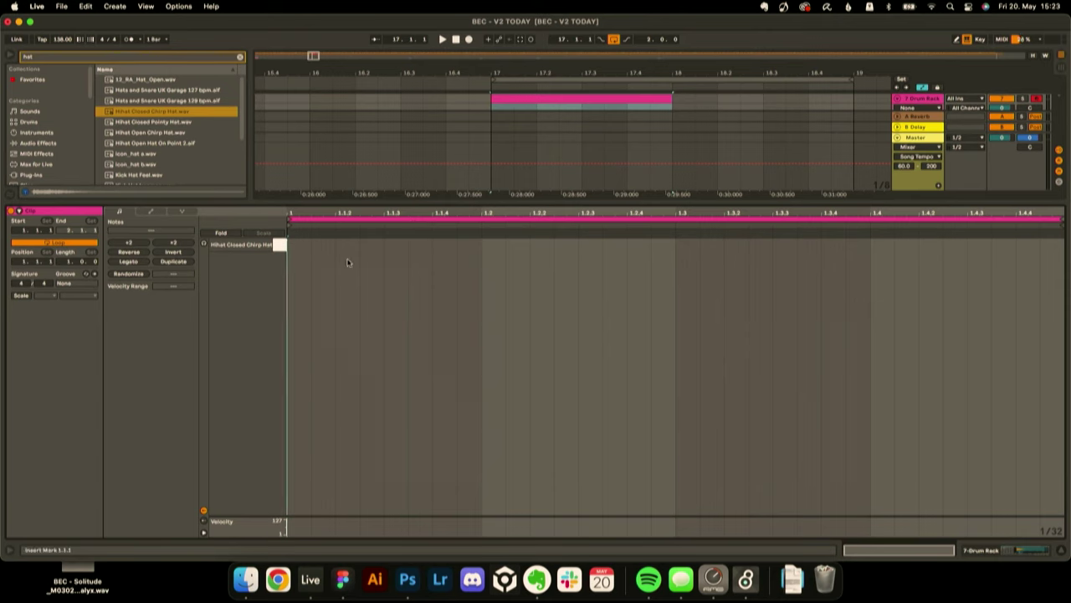
{"action": "key", "text": "b"}
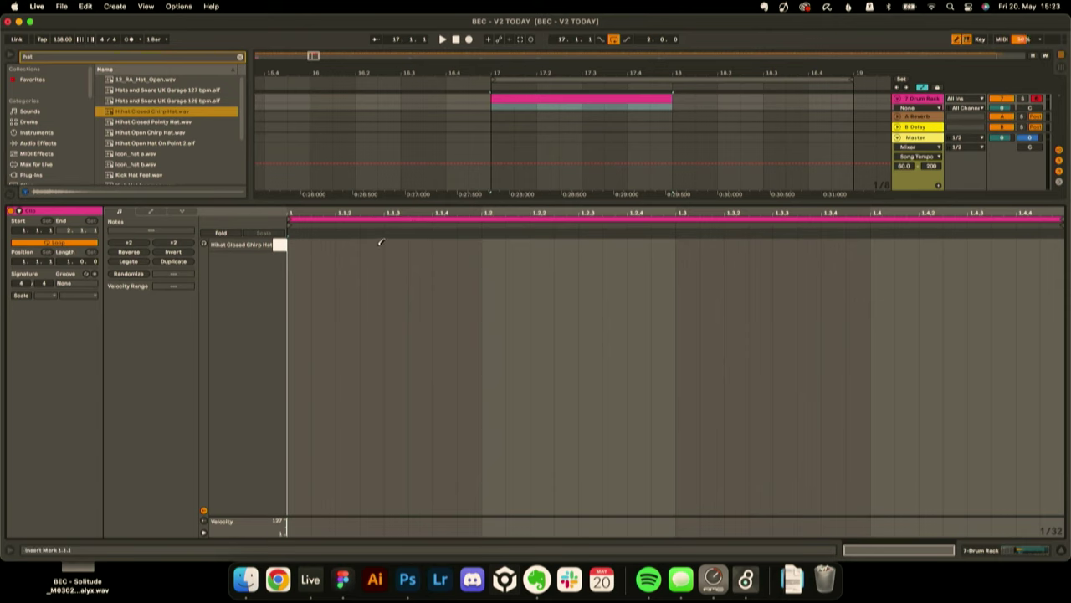
{"action": "right_click", "coordinate": [378, 249]}
{"action": "left_click", "coordinate": [456, 399]}
{"action": "left_click", "coordinate": [366, 242]}
{"action": "left_click", "coordinate": [456, 244]}
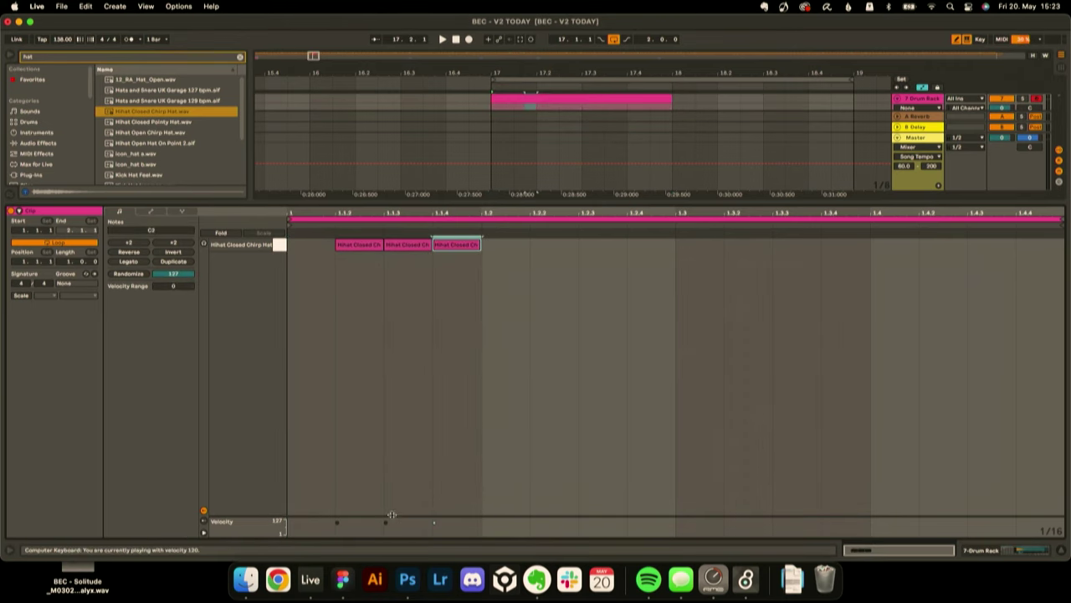
- Leave draw mode and lower the velocity of the middle hi-hat note at 1.1.3
{"action": "key", "text": "b"}
{"action": "left_click_drag", "start_coordinate": [385, 522], "coordinate": [385, 526]}
{"action": "left_click", "coordinate": [433, 524]}
- Duplicate the first beat's hi-hat notes across the bar, and delete the copies on beats two and four
{"action": "left_click_drag", "start_coordinate": [475, 300], "coordinate": [286, 231]}
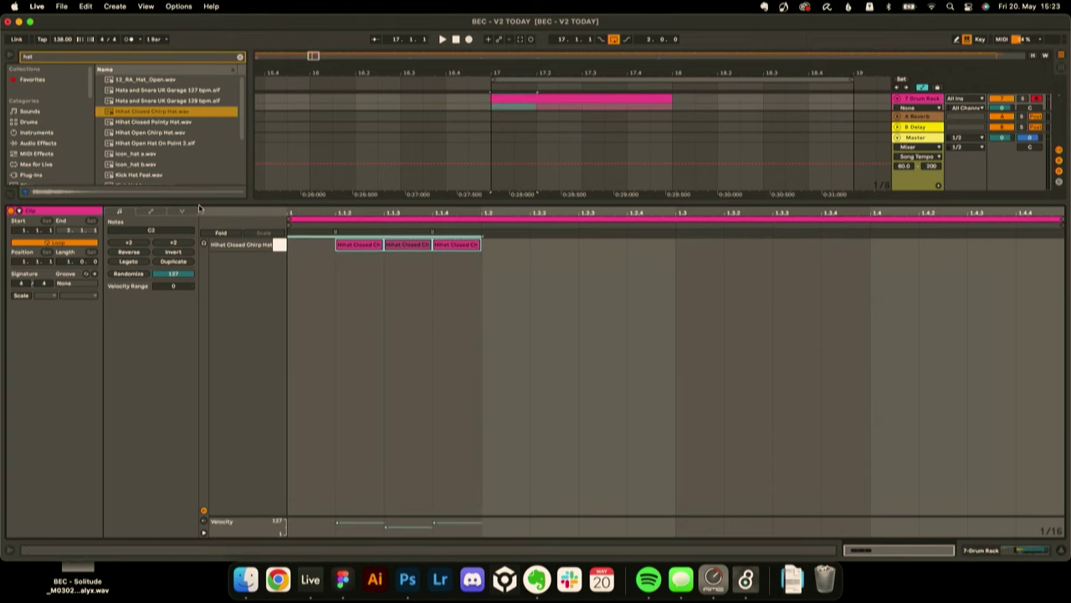
{"action": "key", "text": "super+d"}
{"action": "key", "text": "super+d"}
{"action": "key", "text": "super+d"}
{"action": "left_click_drag", "start_coordinate": [531, 310], "coordinate": [638, 236]}
{"action": "key", "text": "BackSpace"}
{"action": "left_click_drag", "start_coordinate": [954, 309], "coordinate": [918, 238]}
{"action": "key", "text": "Delete"}
- Play the loop with the hi-hat pattern and shrink the clip editor to reveal the arrangement
{"action": "key", "text": "space"}
{"action": "left_click_drag", "start_coordinate": [662, 202], "coordinate": [662, 375]}
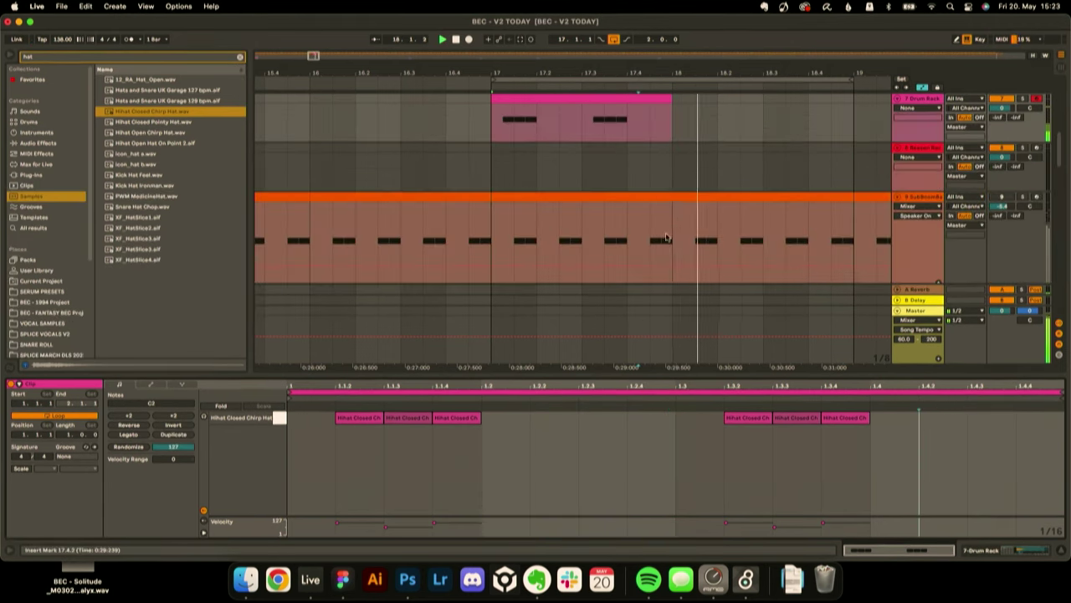
- Loop the arrangement over the one-bar hi-hat clip on the Drum Rack track at bar 17
{"action": "left_click", "coordinate": [599, 155]}
{"action": "key", "text": "super+l"}
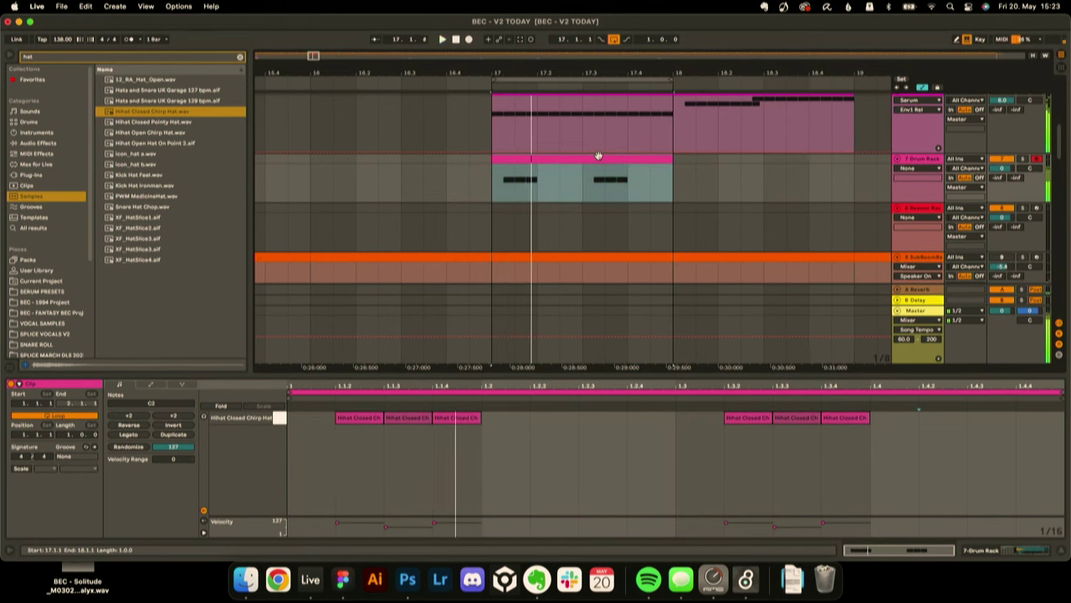
{"action": "left_click_drag", "start_coordinate": [455, 445], "coordinate": [295, 413]}
{"action": "key", "text": "super+d"}
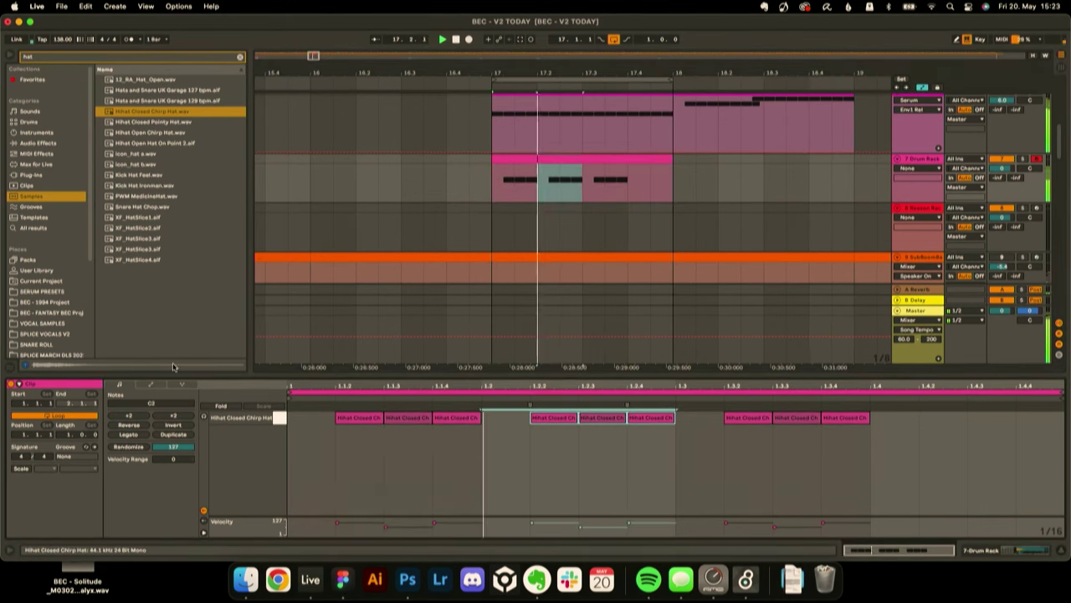
{"action": "key", "text": "super+z"}
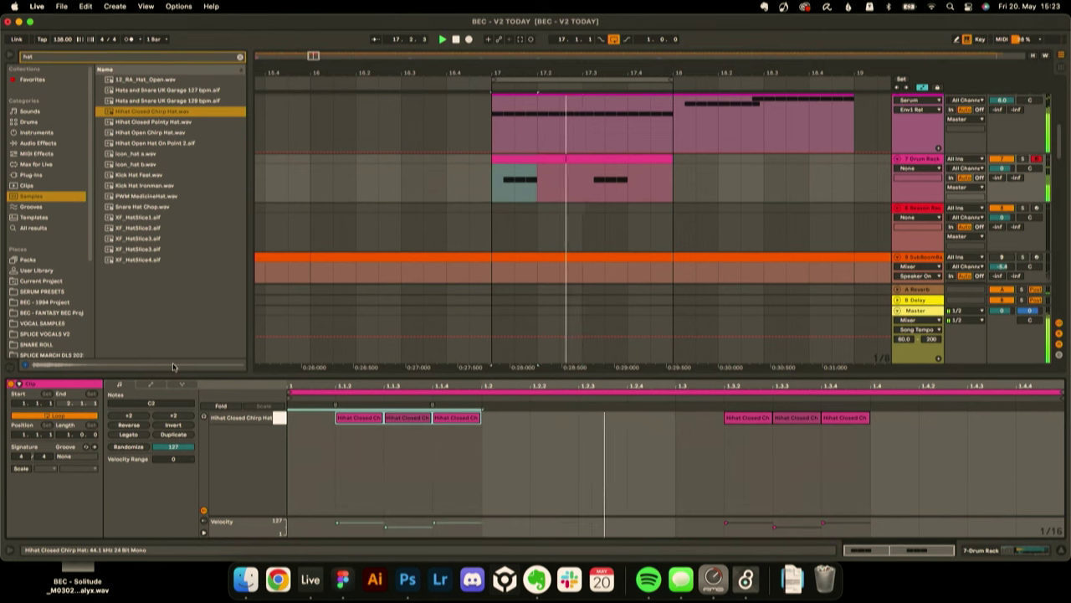
- Search the audio effects for "sat" and add a Saturator to the Drum Rack track
{"action": "scroll", "coordinate": [977, 195], "scroll_direction": "up", "scroll_amount": 2}
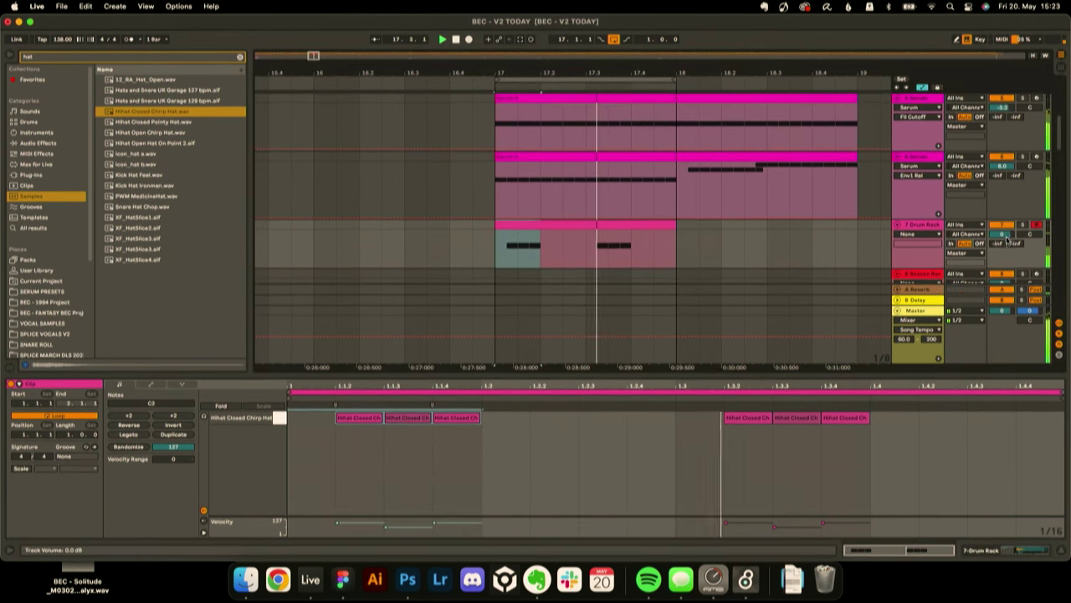
{"action": "left_click", "coordinate": [925, 226]}
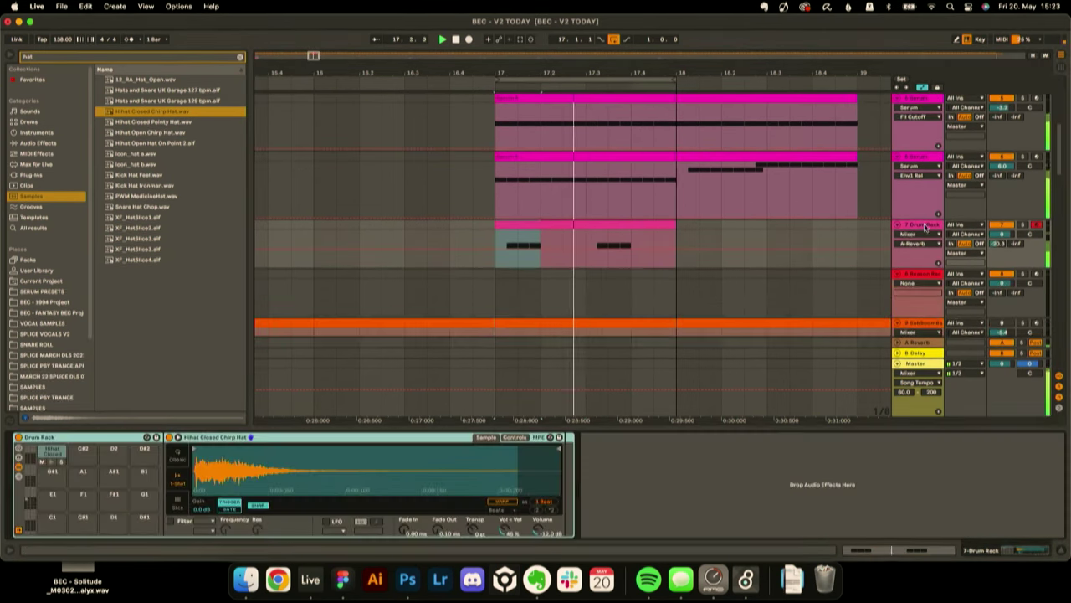
{"action": "left_click", "coordinate": [38, 154]}
{"action": "left_click", "coordinate": [40, 143]}
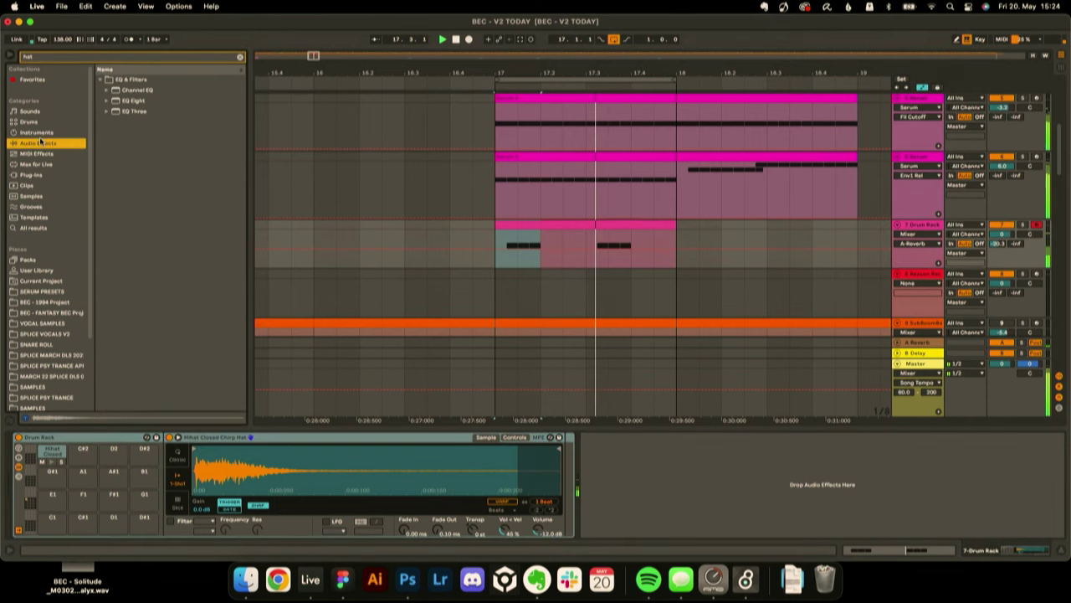
{"action": "double_click", "coordinate": [39, 57]}
{"action": "type", "text": "sat"}
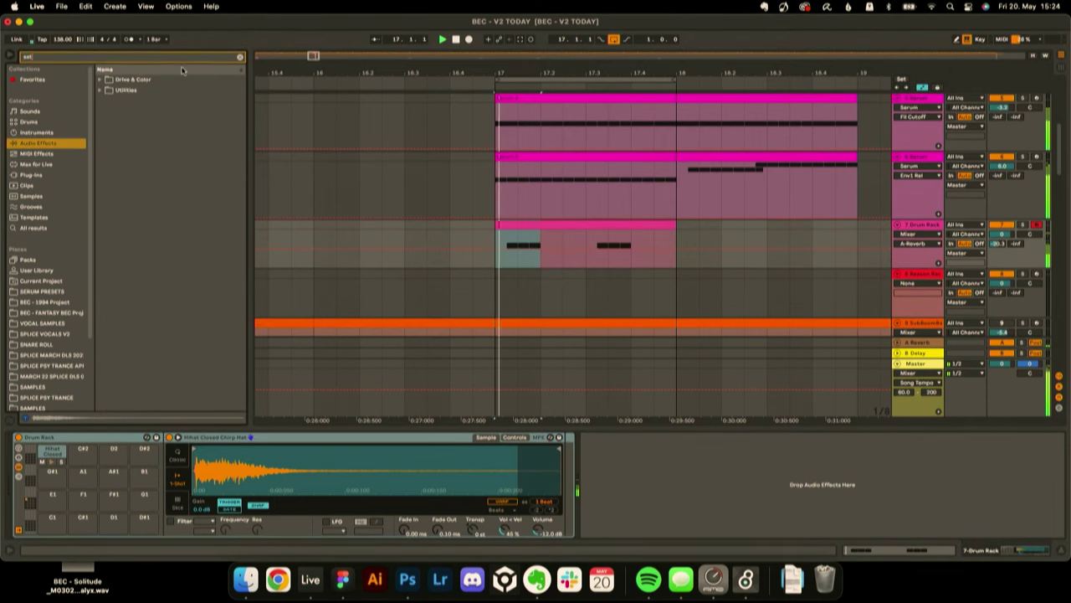
{"action": "left_click", "coordinate": [146, 81]}
{"action": "left_click", "coordinate": [99, 79]}
{"action": "double_click", "coordinate": [134, 91]}
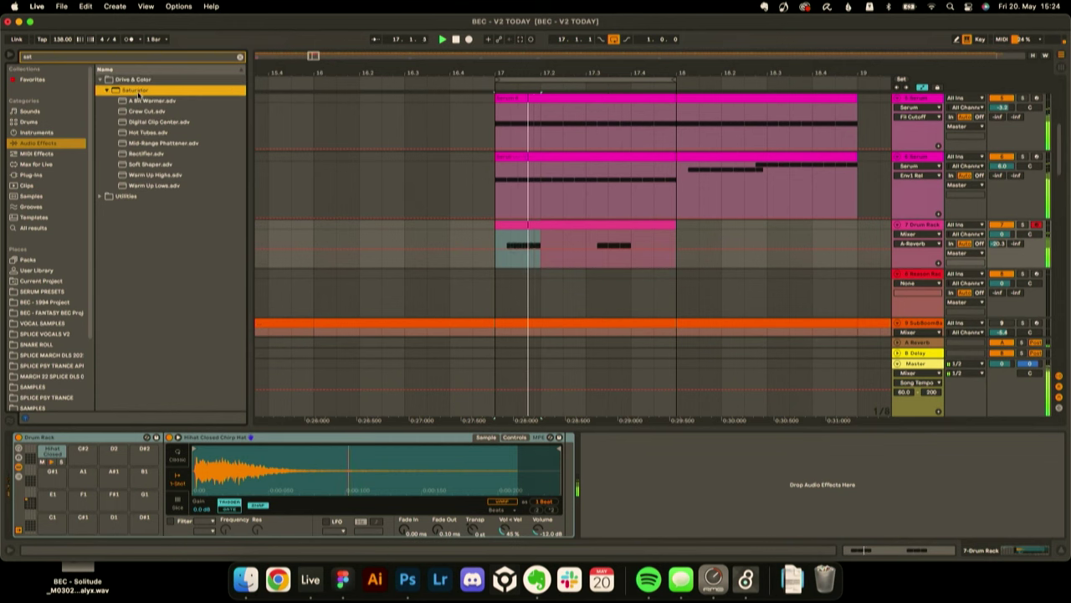
- Add Overdrive and Vinyl Distortion to the Drum Rack track's effect chain after the Saturator
{"action": "left_click", "coordinate": [71, 58]}
{"action": "type", "text": "over"}
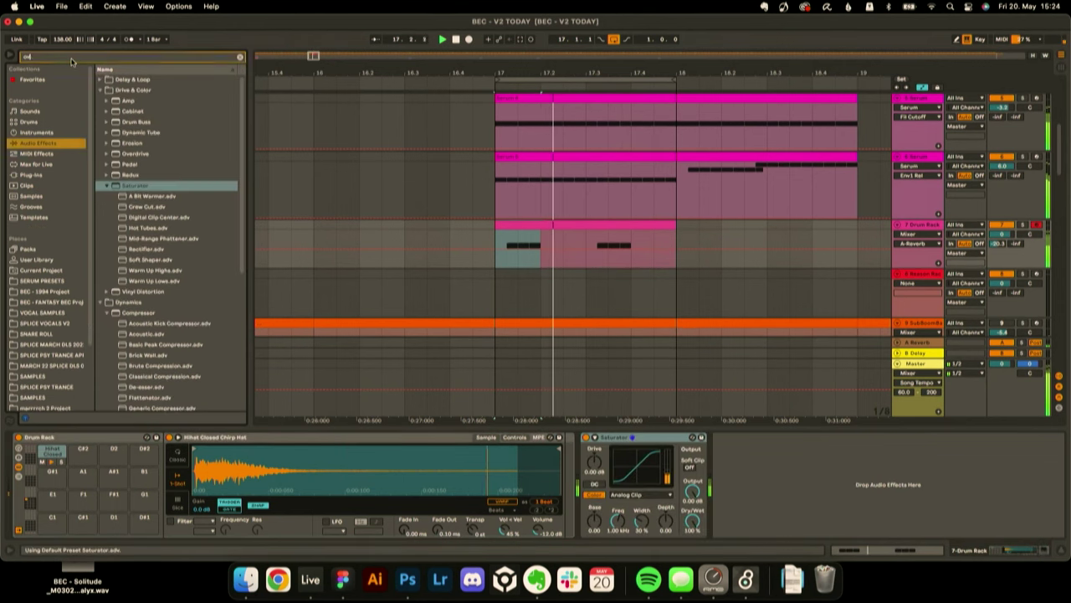
{"action": "double_click", "coordinate": [131, 90]}
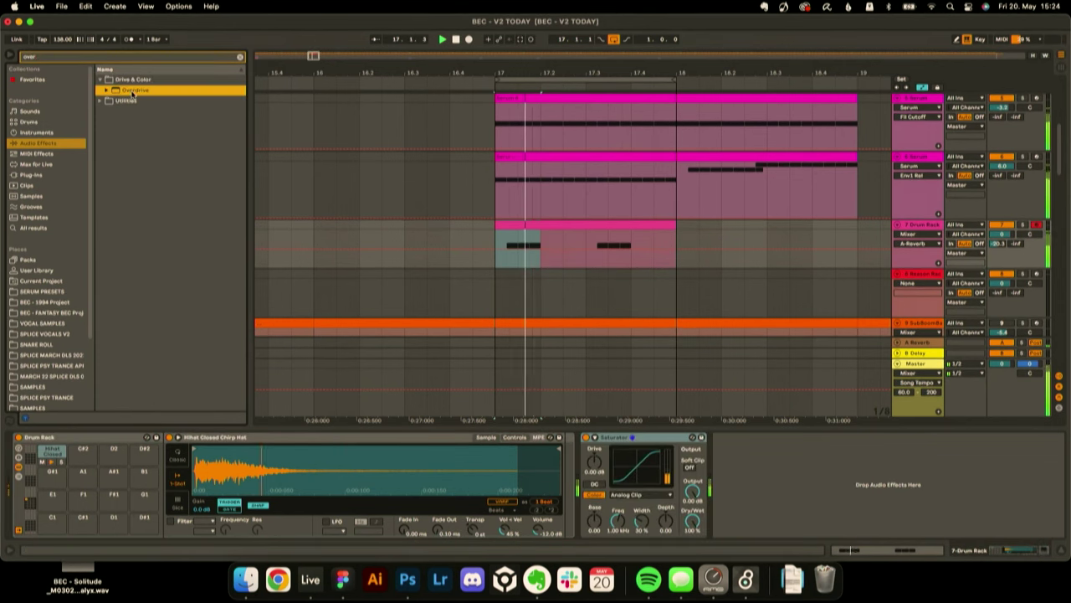
{"action": "left_click", "coordinate": [36, 58]}
{"action": "type", "text": "vinyl"}
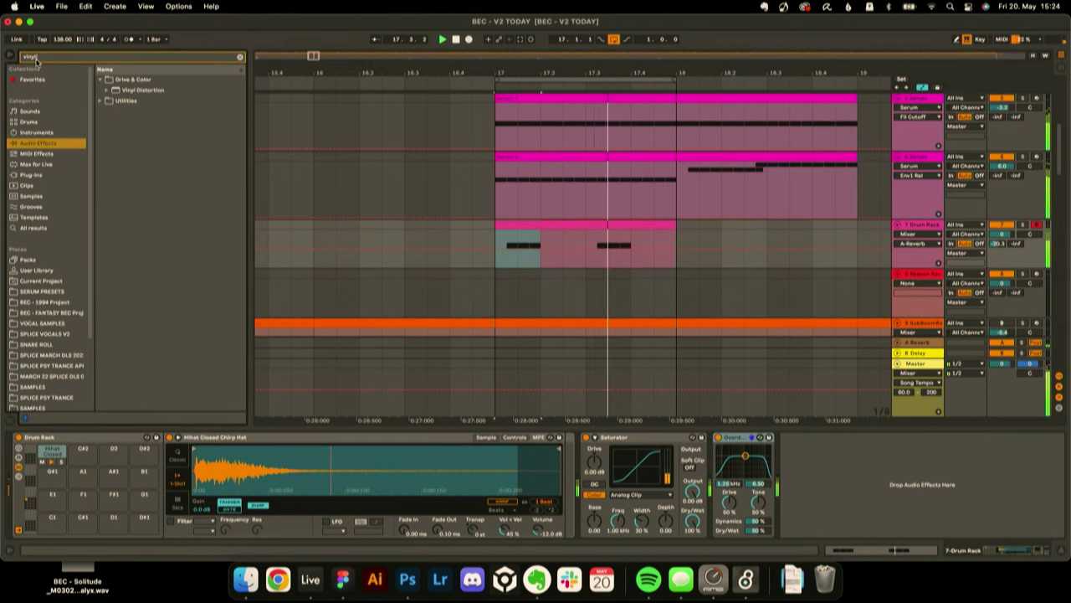
{"action": "left_click", "coordinate": [98, 104]}
{"action": "left_click", "coordinate": [101, 81]}
{"action": "double_click", "coordinate": [120, 90]}
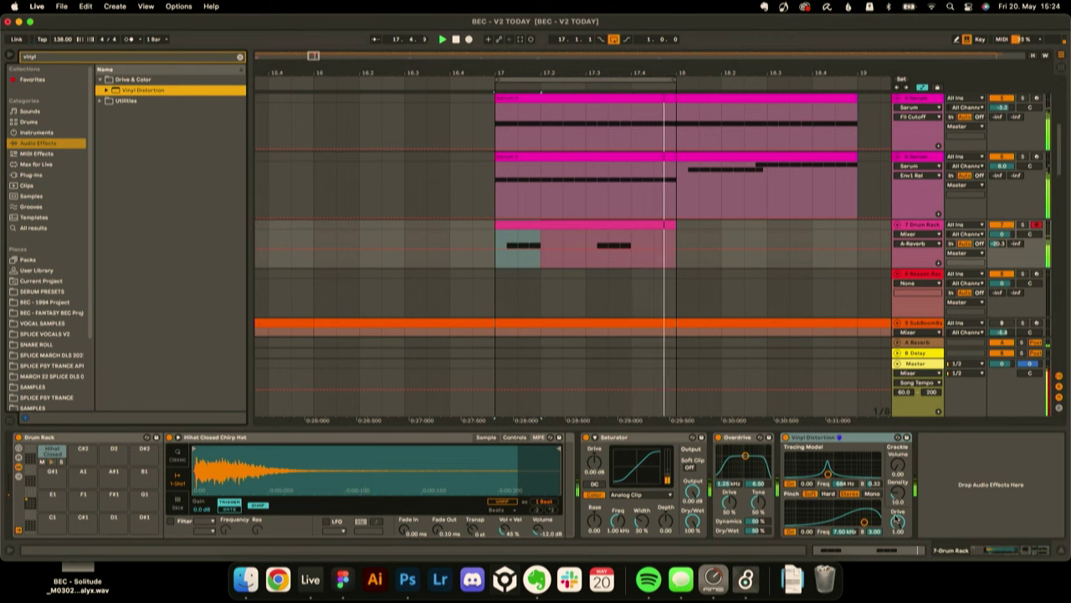
- Set the Vinyl Distortion's Pinch drive to about 0.41 with a lower frequency, and reduce the Drum Rack track's volume
{"action": "left_click_drag", "start_coordinate": [862, 521], "coordinate": [858, 510]}
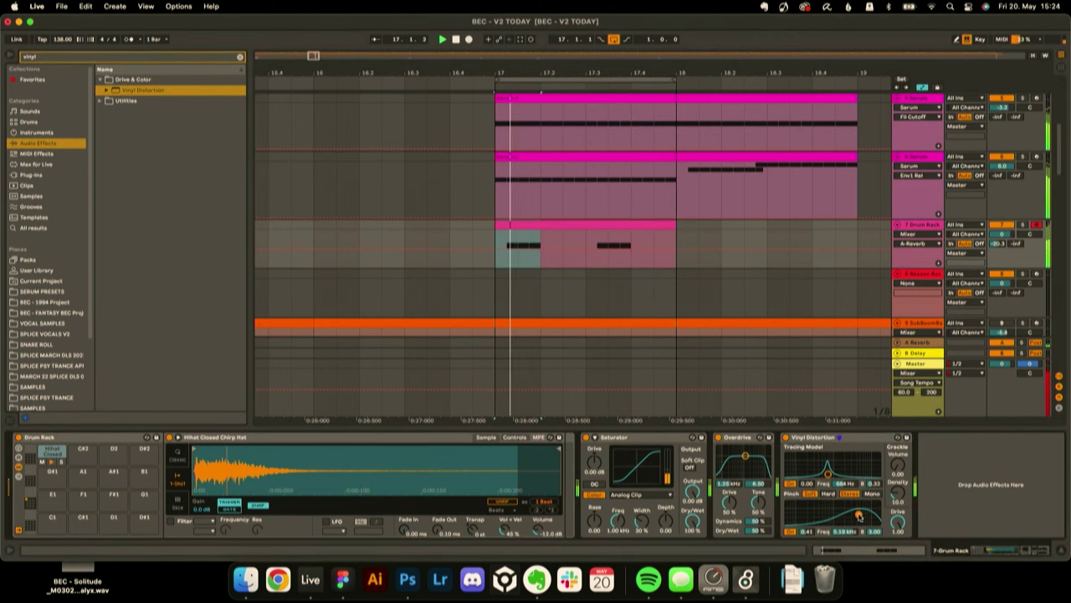
{"action": "left_click_drag", "start_coordinate": [998, 237], "coordinate": [999, 247]}
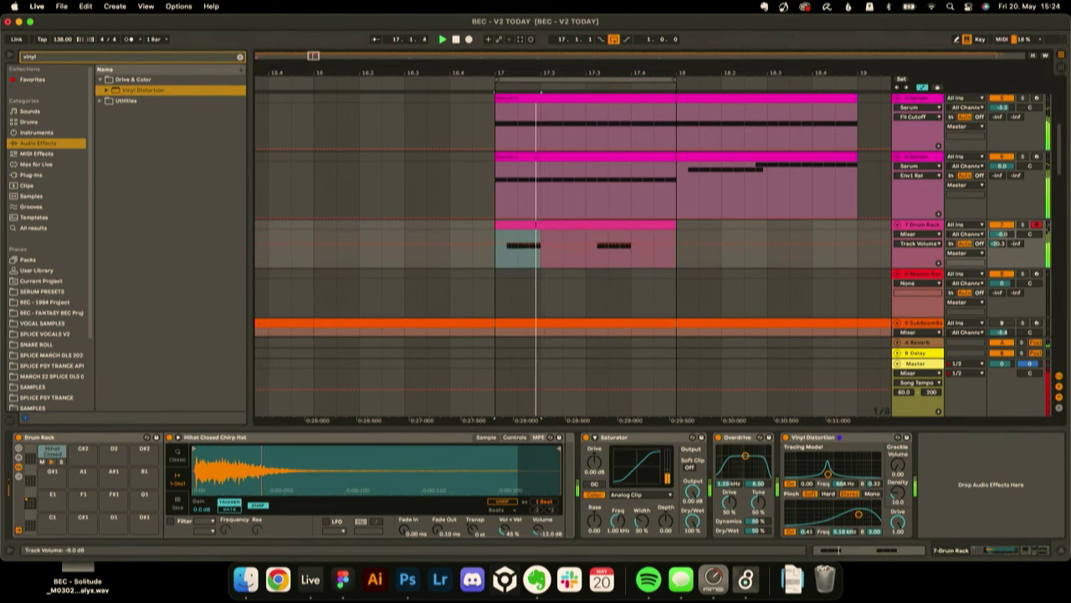
- Add single 1/16 closed hi-hat notes at 1.2.3 and 1.4.3 in the Drum Rack clip
{"action": "double_click", "coordinate": [626, 224]}
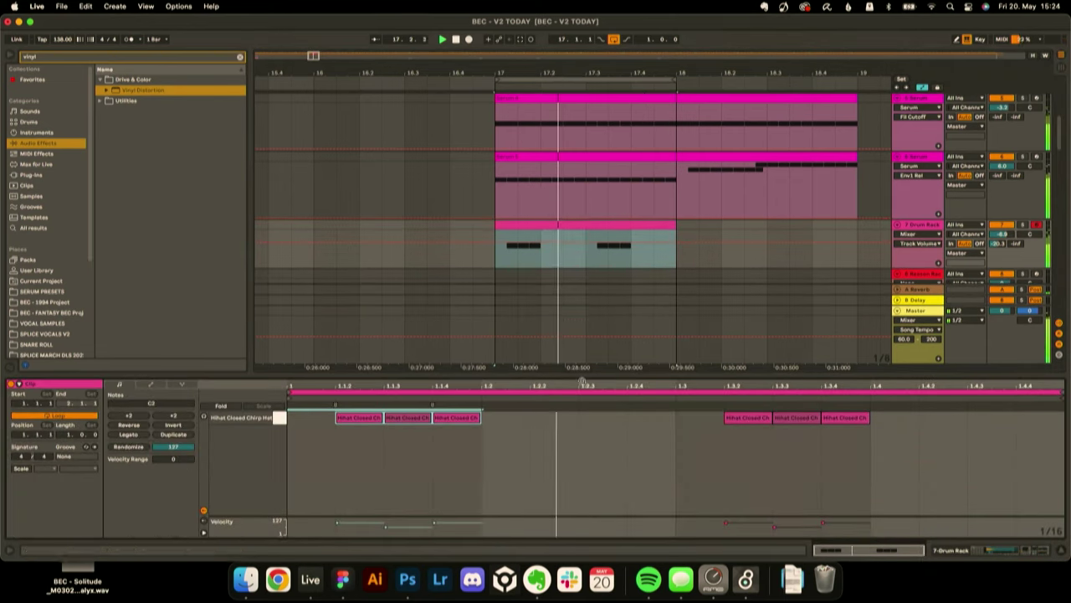
{"action": "double_click", "coordinate": [658, 421]}
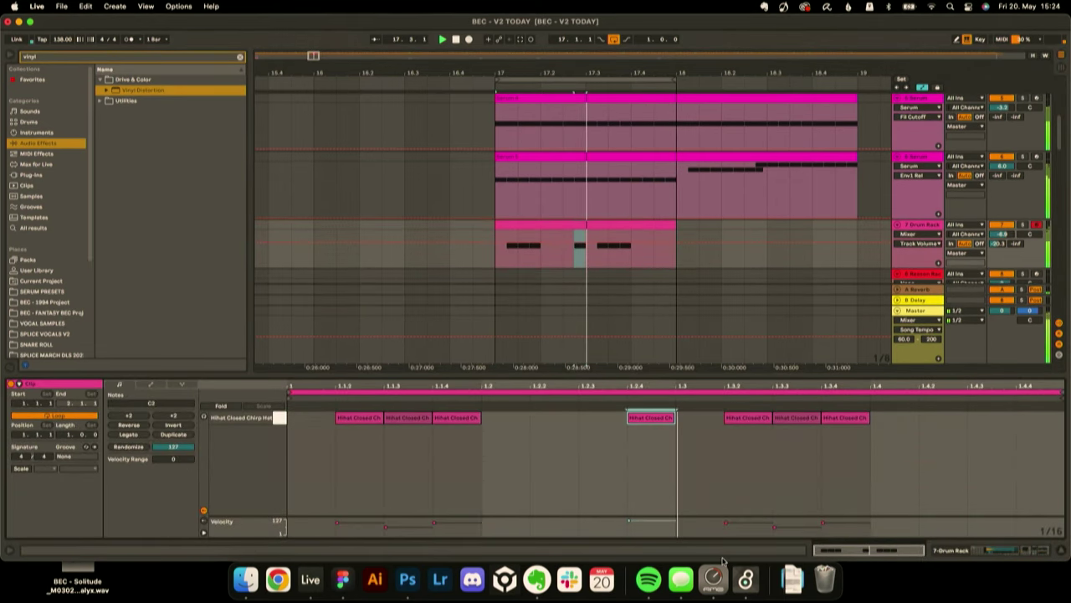
{"action": "left_click_drag", "start_coordinate": [643, 427], "coordinate": [588, 416]}
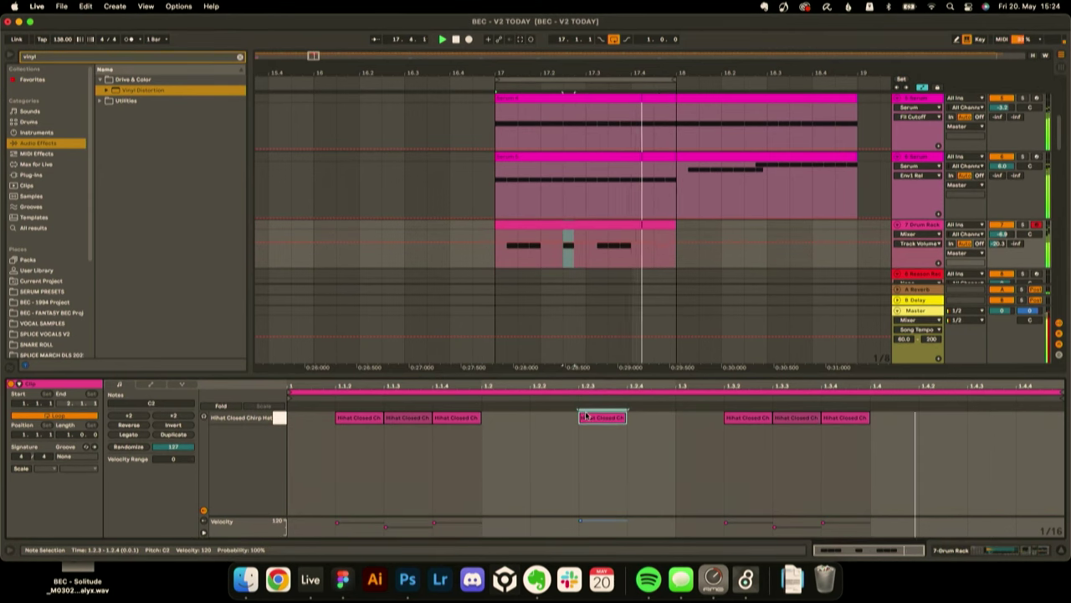
{"action": "left_click_drag", "start_coordinate": [626, 457], "coordinate": [569, 422]}
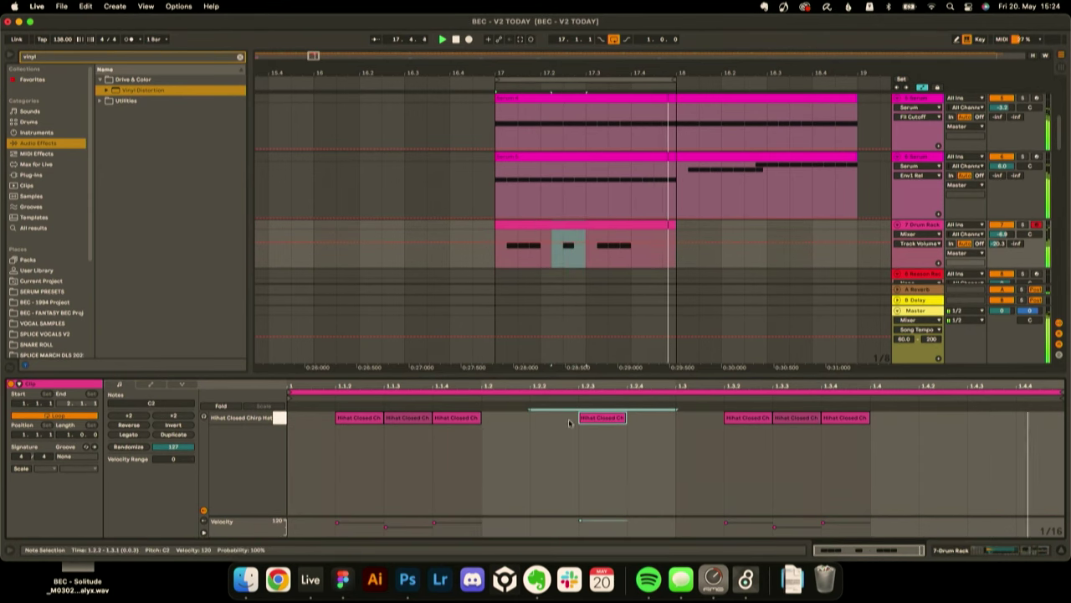
{"action": "double_click", "coordinate": [981, 418]}
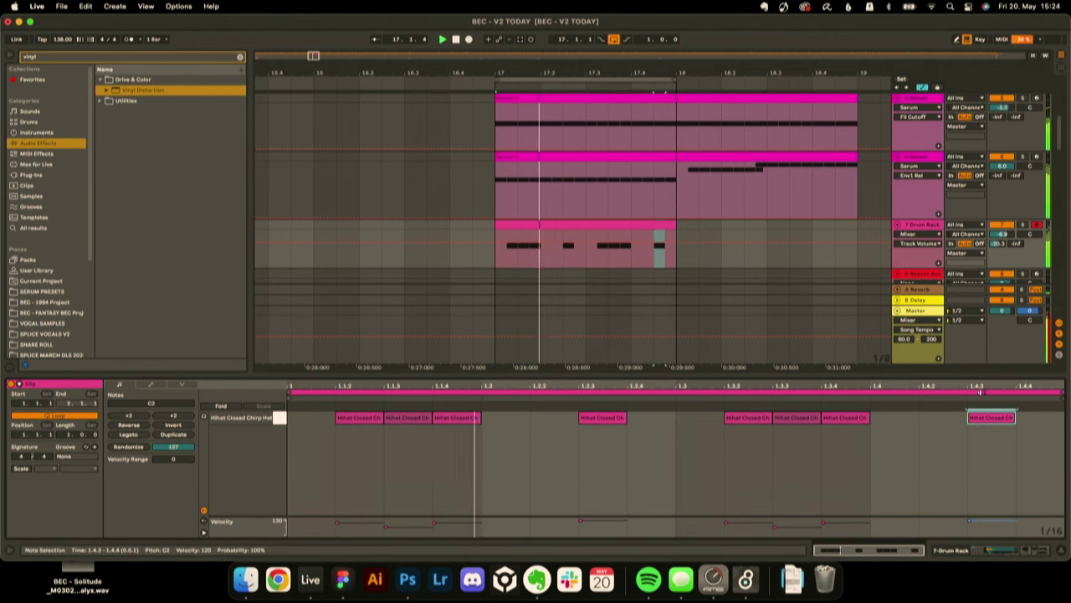
- Lower the Drum Rack track's volume slightly further and duplicate the whole track
{"action": "left_click_drag", "start_coordinate": [886, 375], "coordinate": [886, 540]}
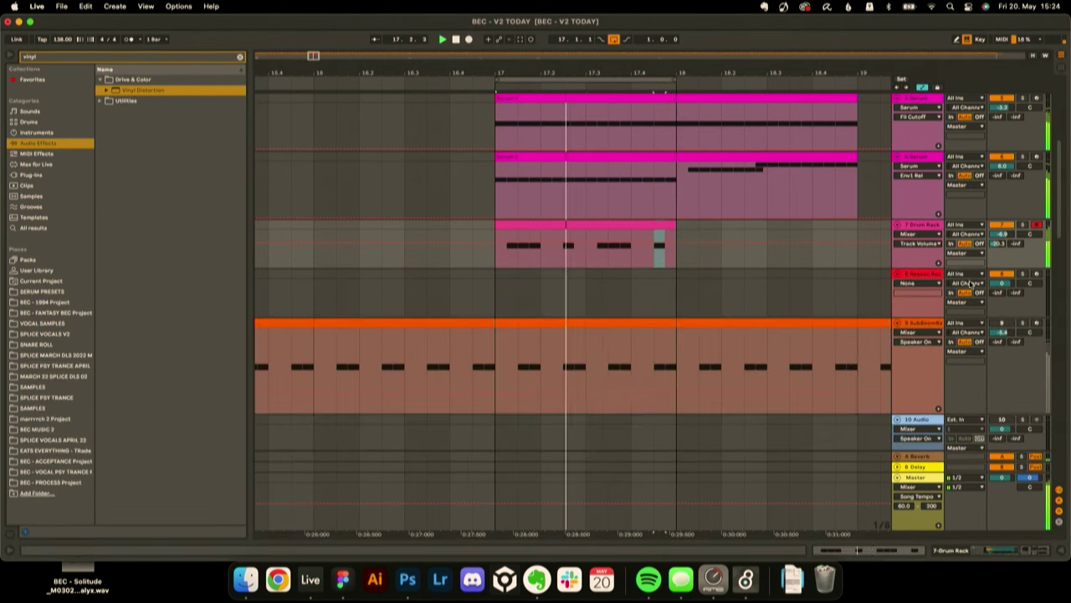
{"action": "left_click_drag", "start_coordinate": [1002, 234], "coordinate": [1002, 238]}
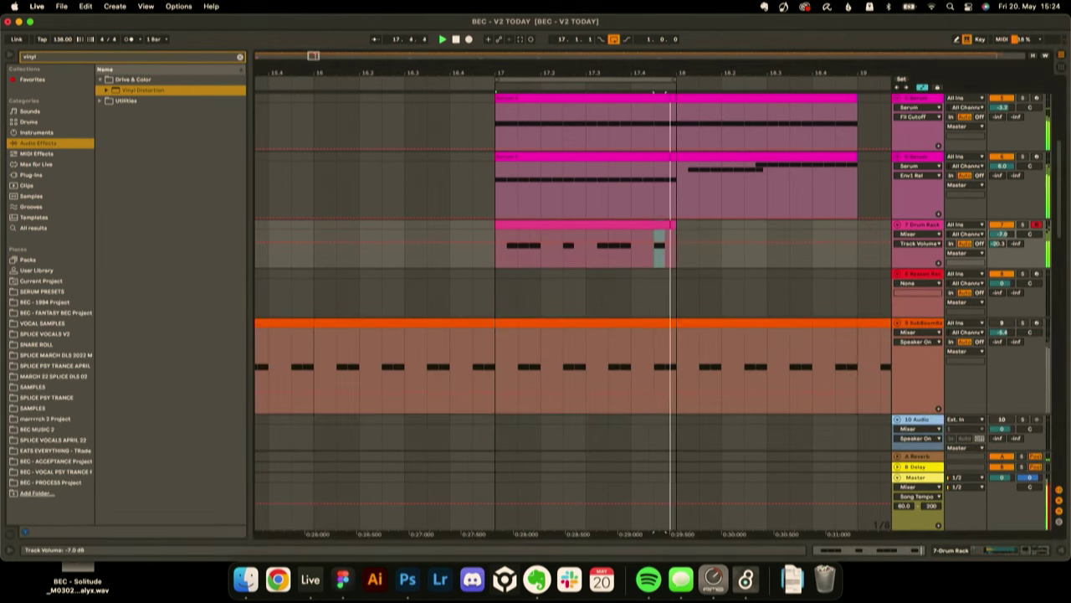
{"action": "left_click", "coordinate": [918, 230]}
{"action": "key", "text": "super+d"}
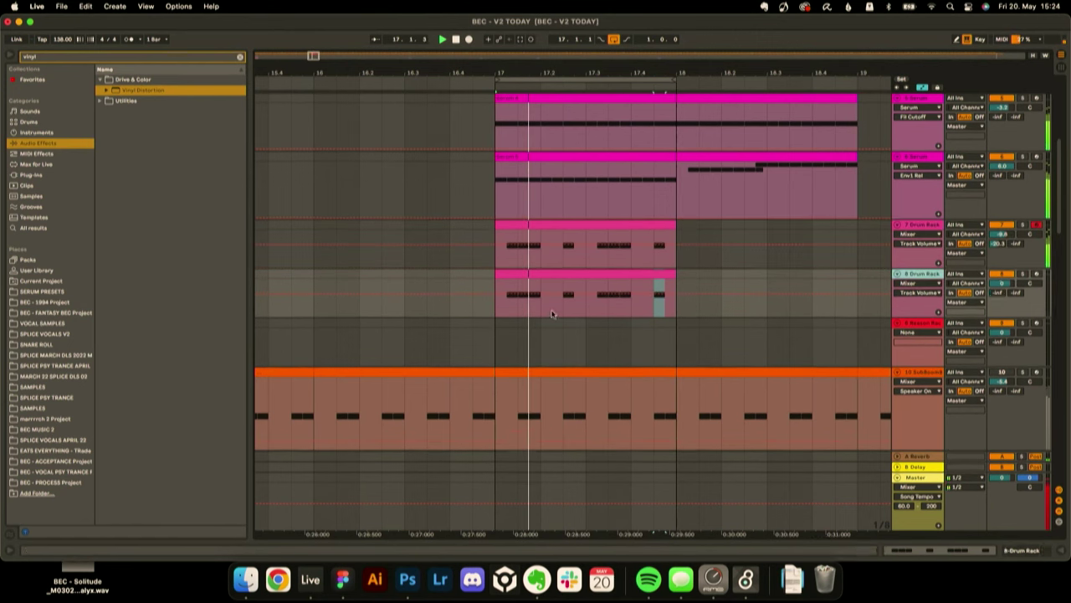
- Search the samples for "909" and load Hihat Closed 909.aif onto the C#2 pad of the duplicated Drum Rack
{"action": "double_click", "coordinate": [514, 279]}
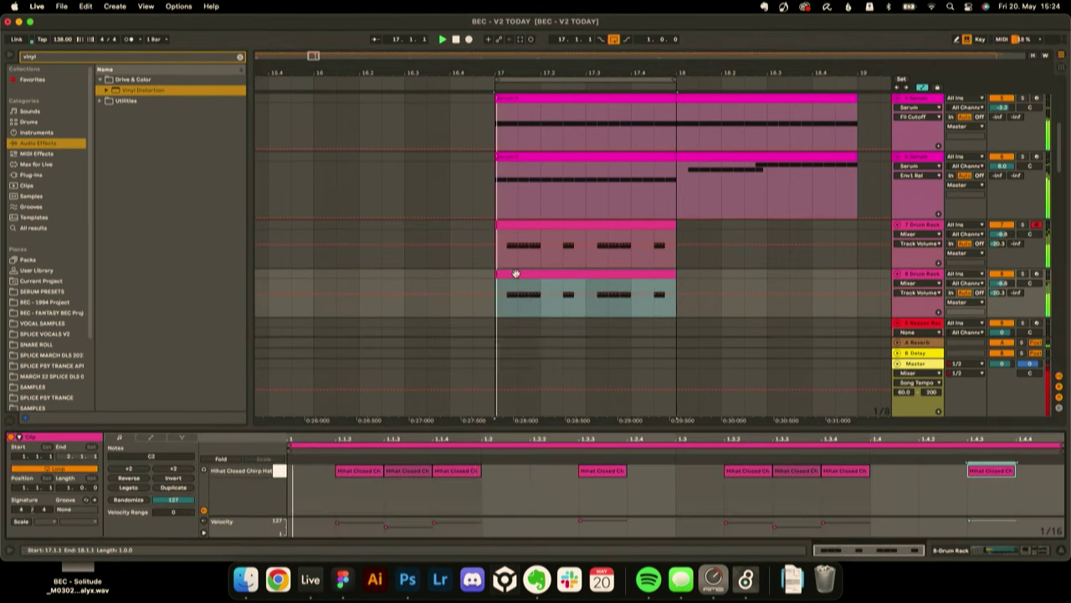
{"action": "left_click", "coordinate": [32, 195]}
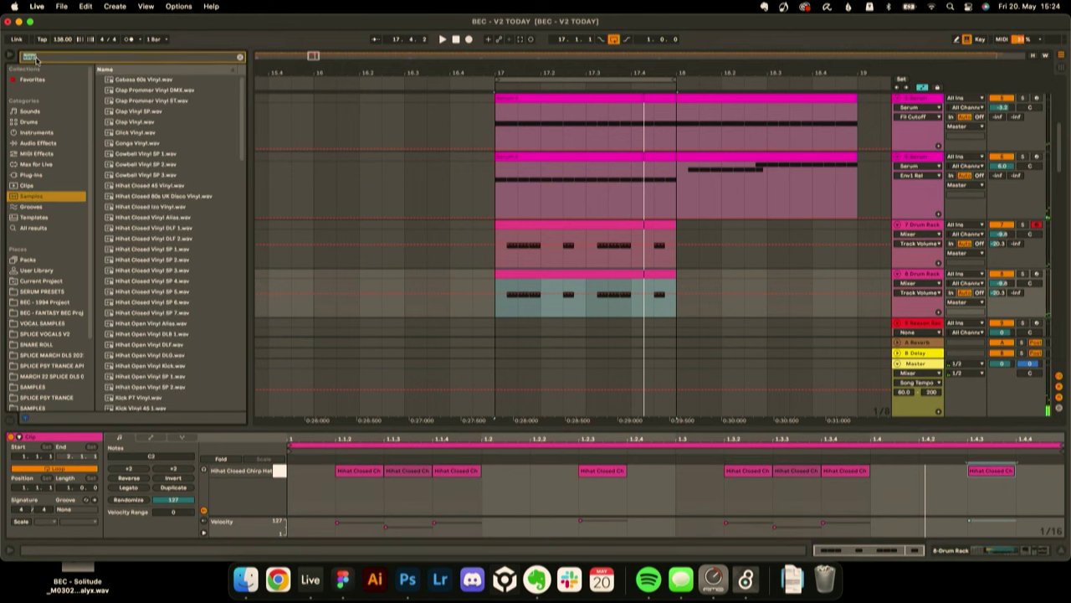
{"action": "type", "text": "909"}
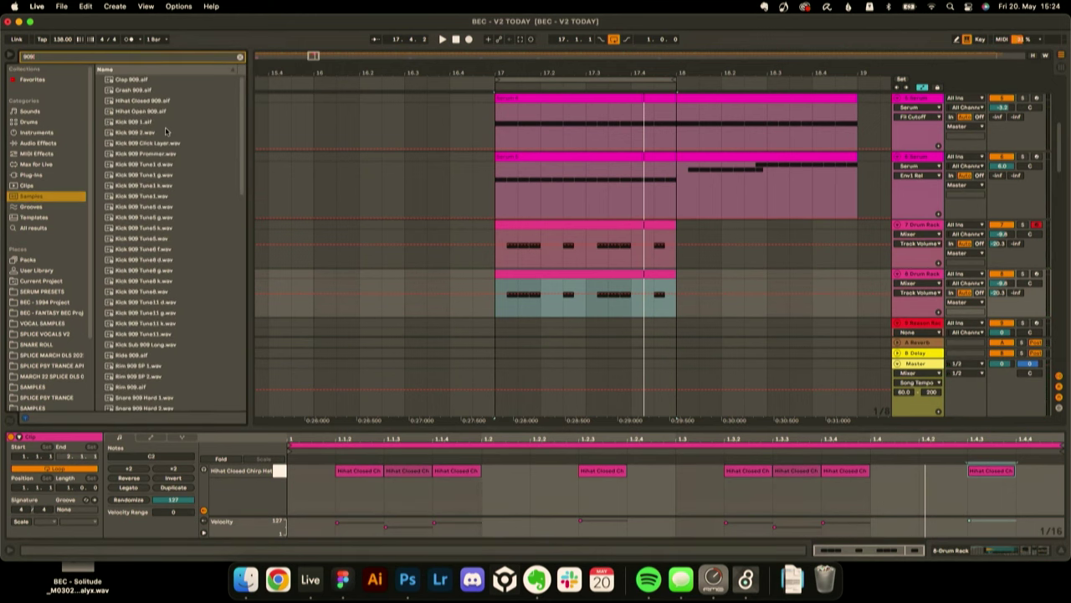
{"action": "scroll", "coordinate": [174, 192], "scroll_direction": "down", "scroll_amount": 20}
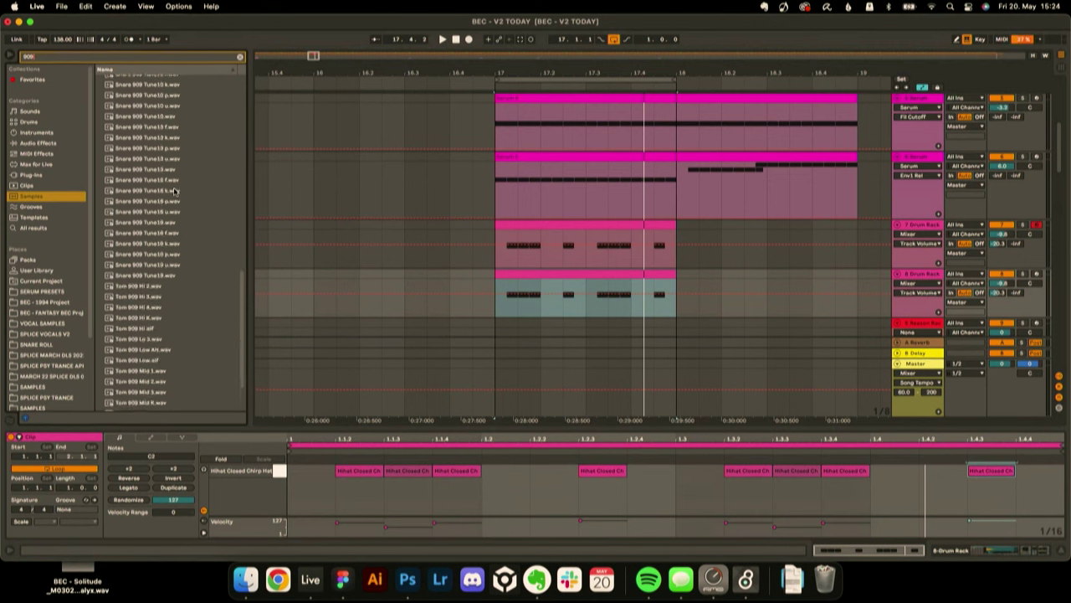
{"action": "scroll", "coordinate": [161, 268], "scroll_direction": "up", "scroll_amount": 20}
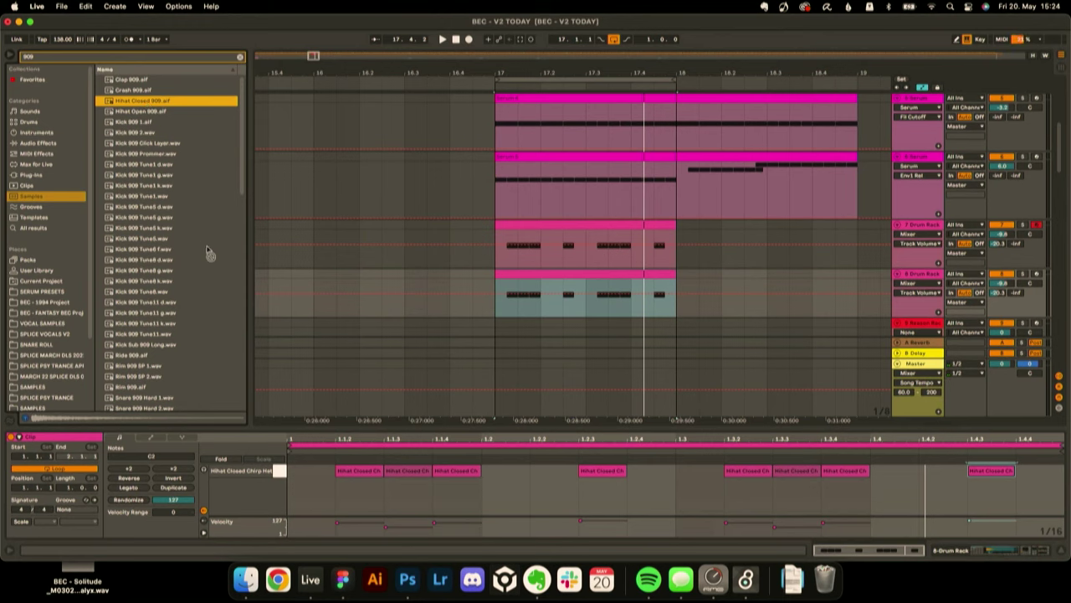
{"action": "left_click", "coordinate": [937, 278]}
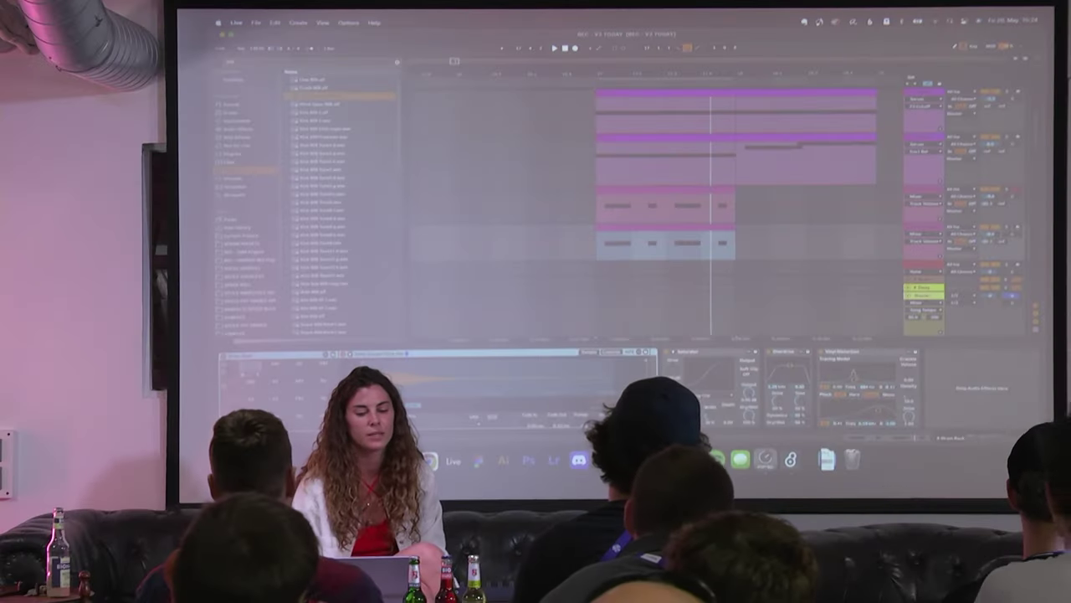
{"action": "left_click", "coordinate": [339, 95]}
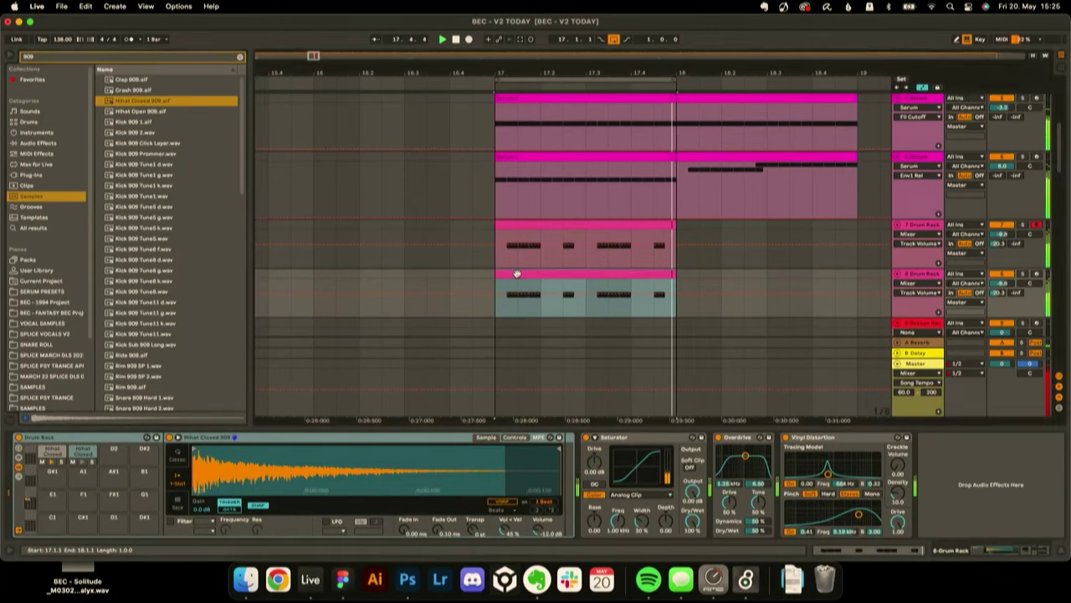
- Enlarge the note editor for the duplicated Drum Rack's clip and delete all its notes
{"action": "key", "text": "shift+Tab"}
{"action": "left_click_drag", "start_coordinate": [477, 428], "coordinate": [477, 249]}
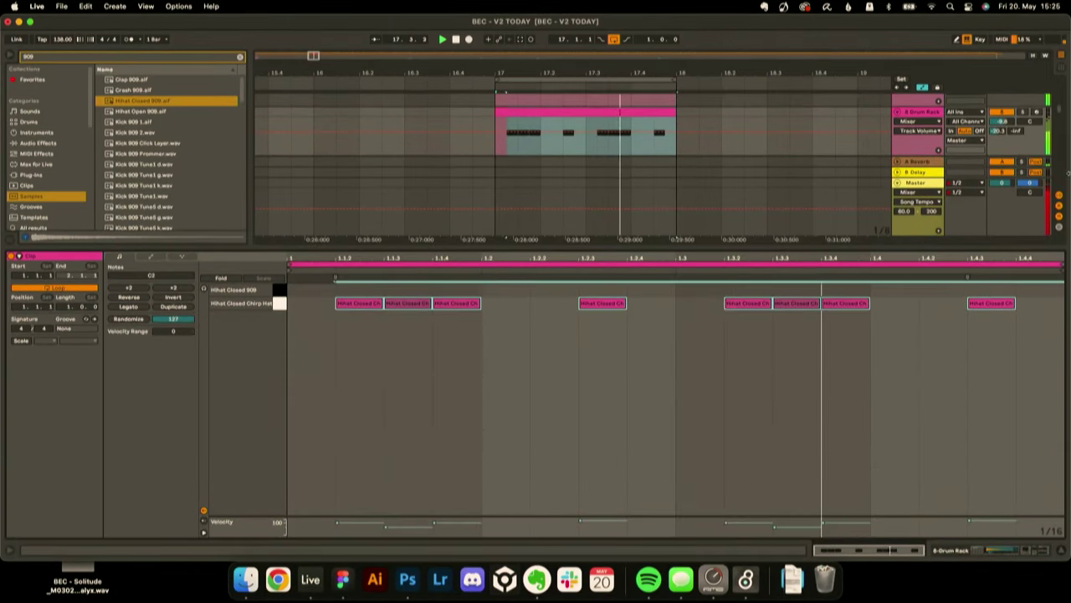
{"action": "key", "text": "super+a"}
{"action": "key", "text": "Delete"}
- Draw one 1/16 note at 1.1.3 and move it onto the Hihat Closed 909 row
{"action": "key", "text": "b"}
{"action": "left_click", "coordinate": [403, 303]}
{"action": "key", "text": "b"}
{"action": "left_click_drag", "start_coordinate": [467, 327], "coordinate": [290, 286]}
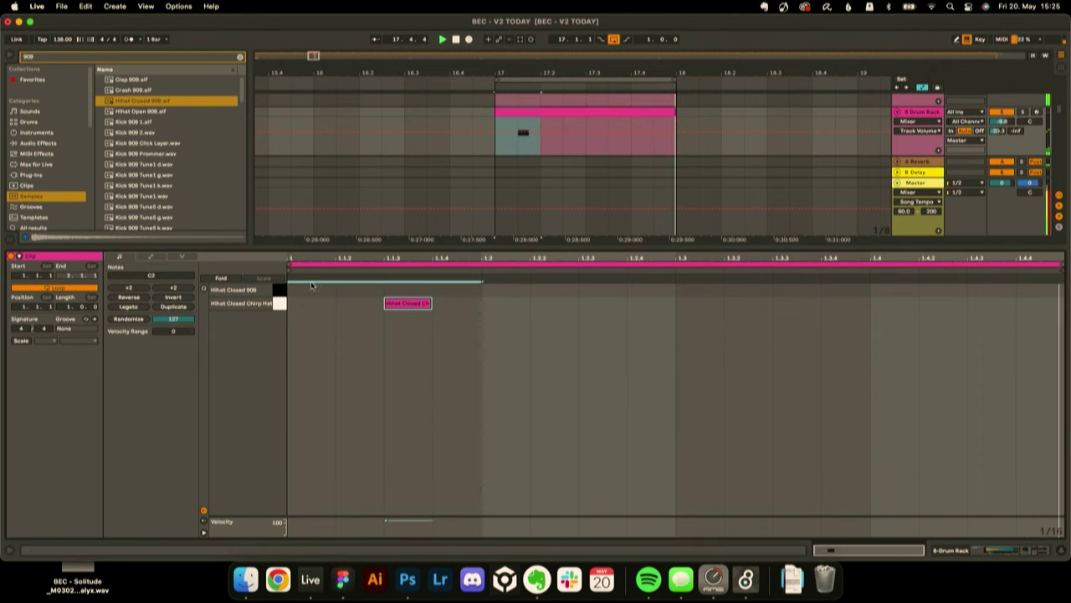
{"action": "left_click_drag", "start_coordinate": [408, 304], "coordinate": [410, 290]}
- Duplicate the first beat's 909 hi-hat note across the remaining three beats of the bar
{"action": "left_click_drag", "start_coordinate": [464, 319], "coordinate": [90, 159]}
{"action": "key", "text": "super+d"}
{"action": "key", "text": "super+d"}
{"action": "key", "text": "super+d"}
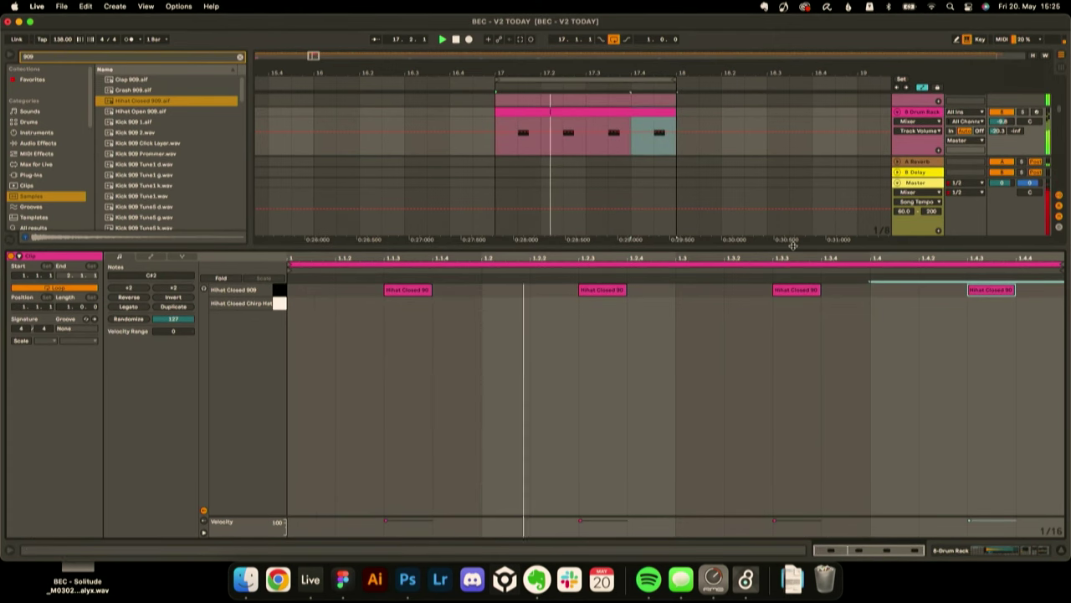
- Shrink the clip editor and lower both Drum Rack tracks' volumes to about -12 dB
{"action": "left_click_drag", "start_coordinate": [793, 245], "coordinate": [769, 528]}
{"action": "scroll", "coordinate": [1000, 180], "scroll_direction": "up", "scroll_amount": 3}
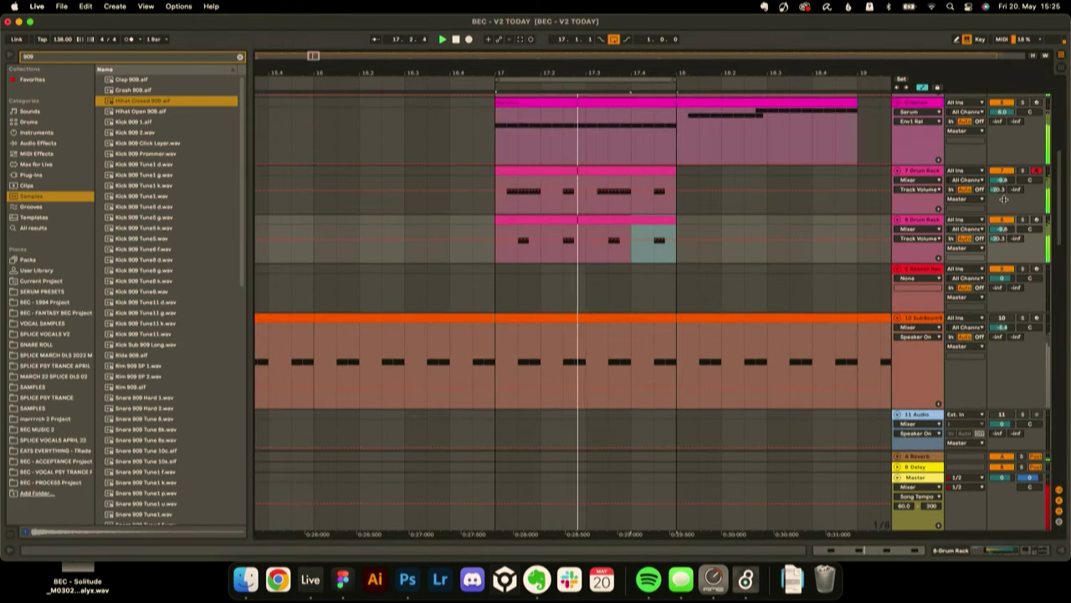
{"action": "key", "text": "XF86AudioRaiseVolume"}
{"action": "left_click_drag", "start_coordinate": [1002, 179], "coordinate": [1002, 189]}
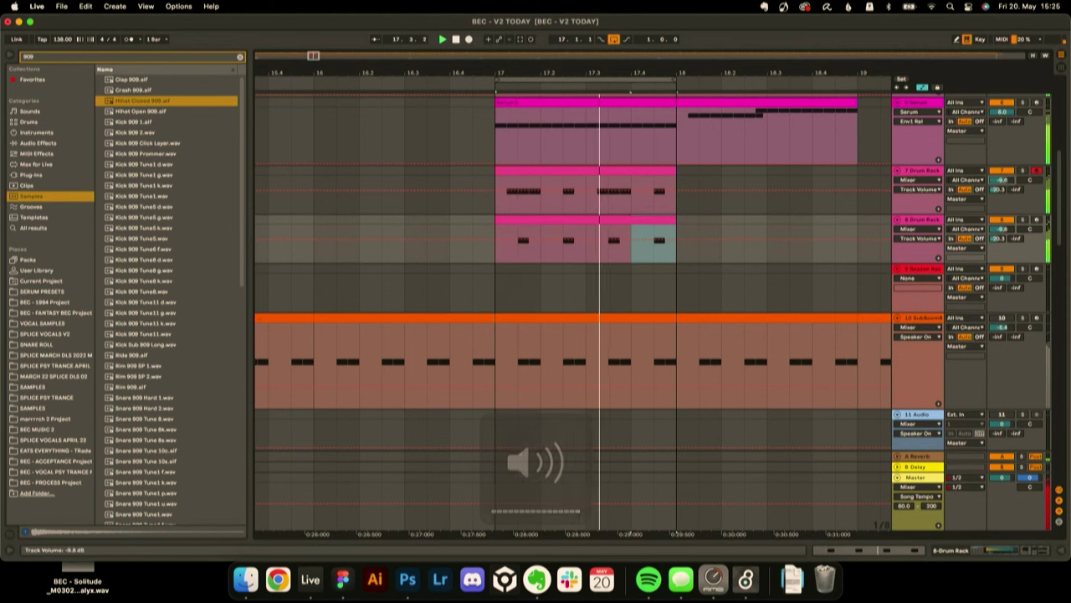
{"action": "left_click_drag", "start_coordinate": [1002, 228], "coordinate": [1002, 238]}
{"action": "left_click", "coordinate": [927, 171]}
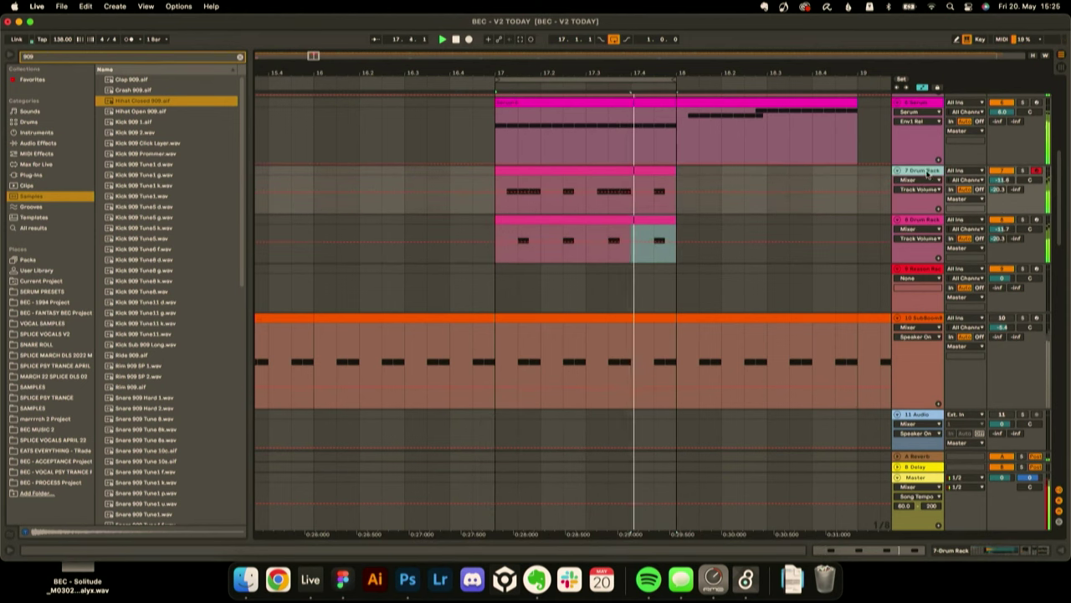
- Group the two Drum Rack hi-hat tracks and add an EQ Eight to the new group
{"action": "key", "text": "super+g"}
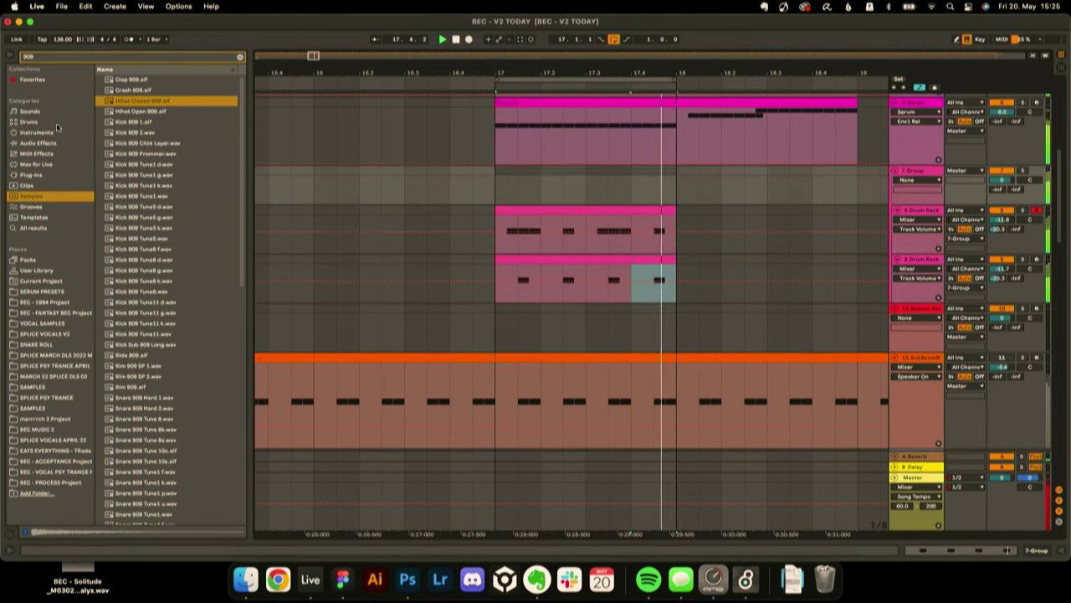
{"action": "left_click", "coordinate": [36, 143]}
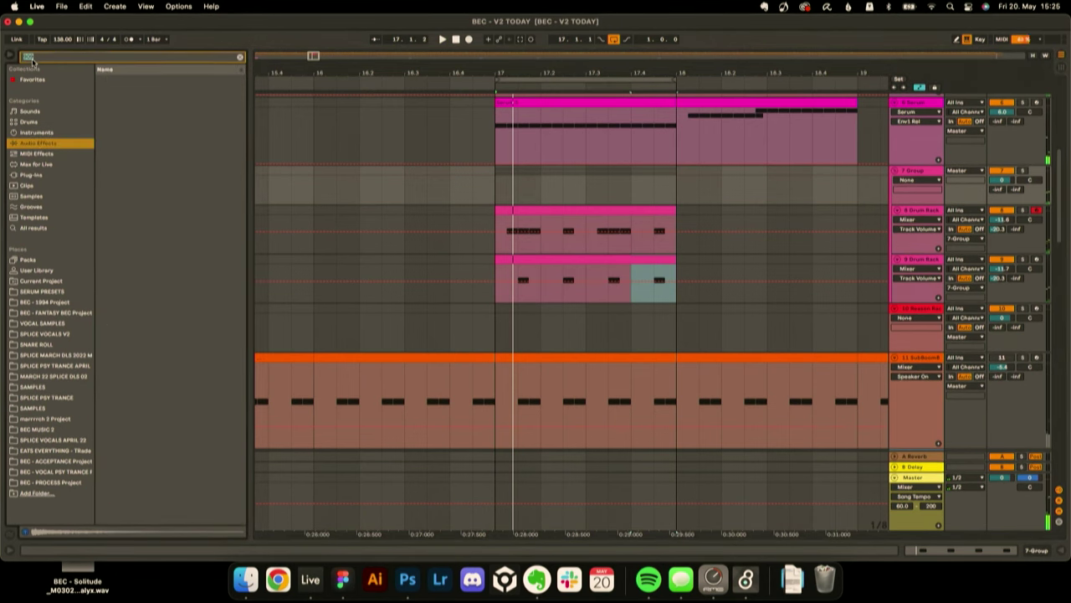
{"action": "left_click", "coordinate": [33, 58]}
{"action": "type", "text": "eq"}
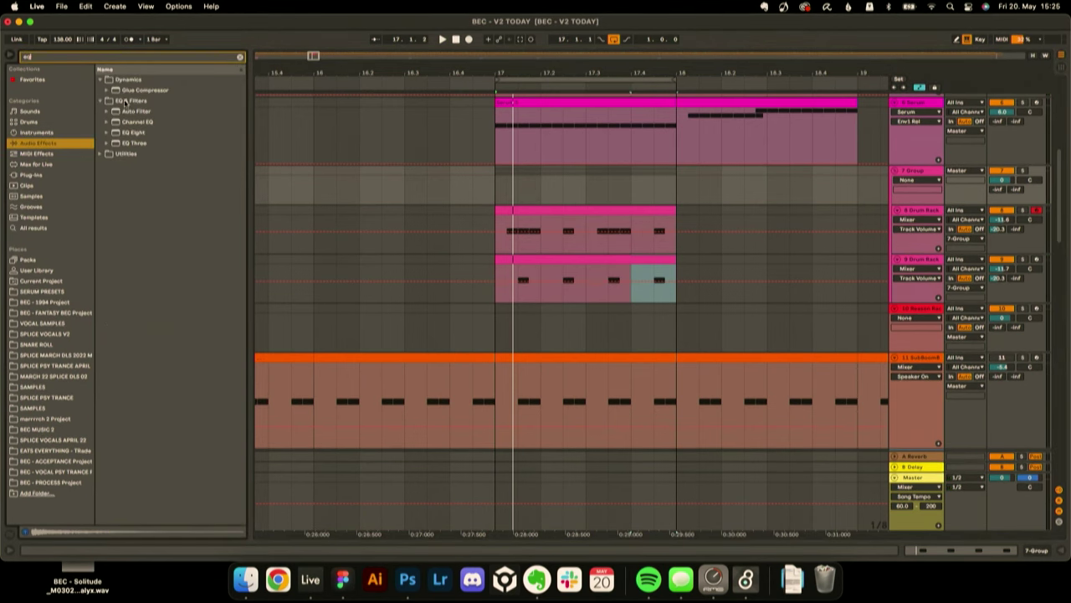
{"action": "double_click", "coordinate": [140, 136]}
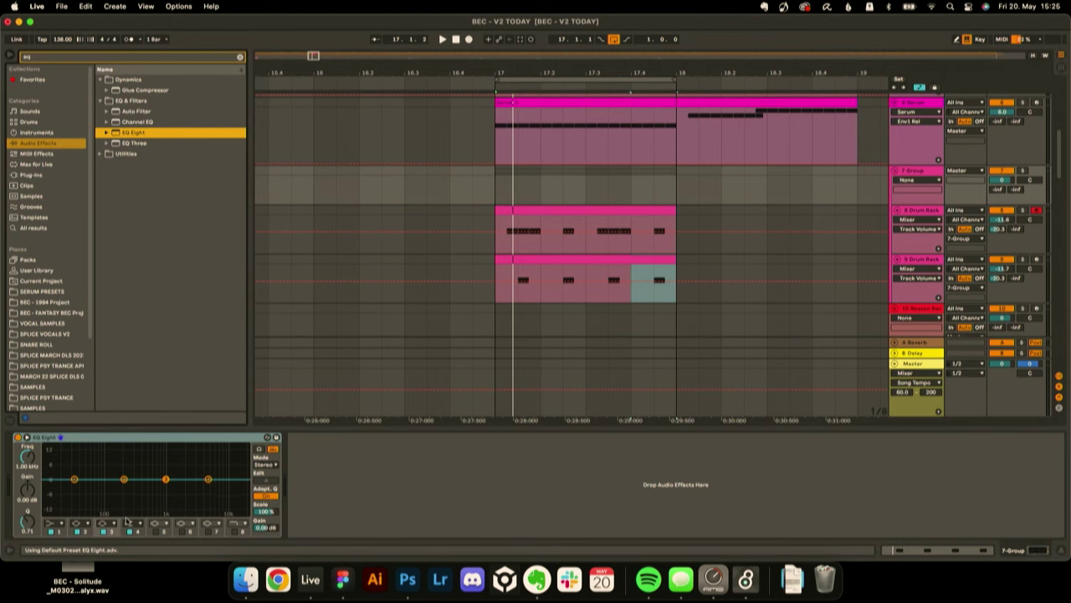
- High-pass the Drum Rack group at about 640 Hz with a slight high-shelf boost, and set its Reverb send to about -30 dB
{"action": "left_click", "coordinate": [58, 523]}
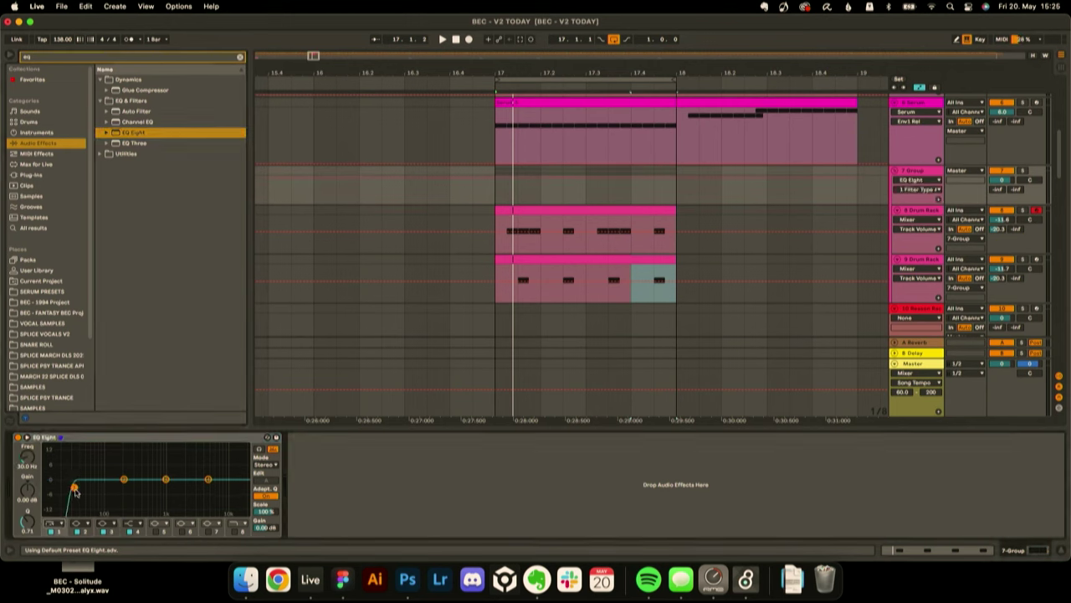
{"action": "key", "text": "space"}
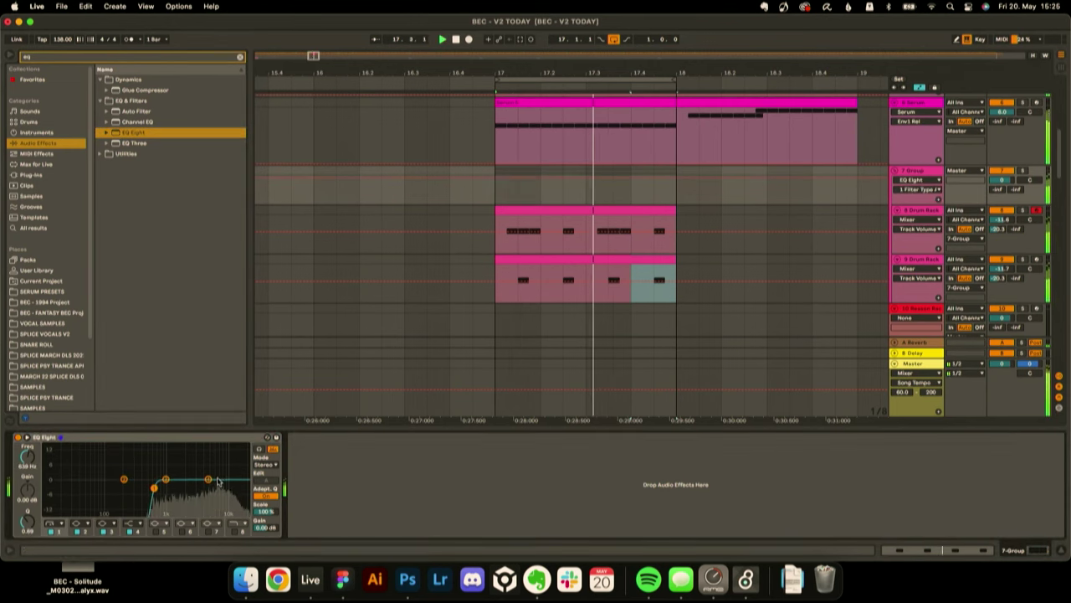
{"action": "left_click", "coordinate": [1003, 189]}
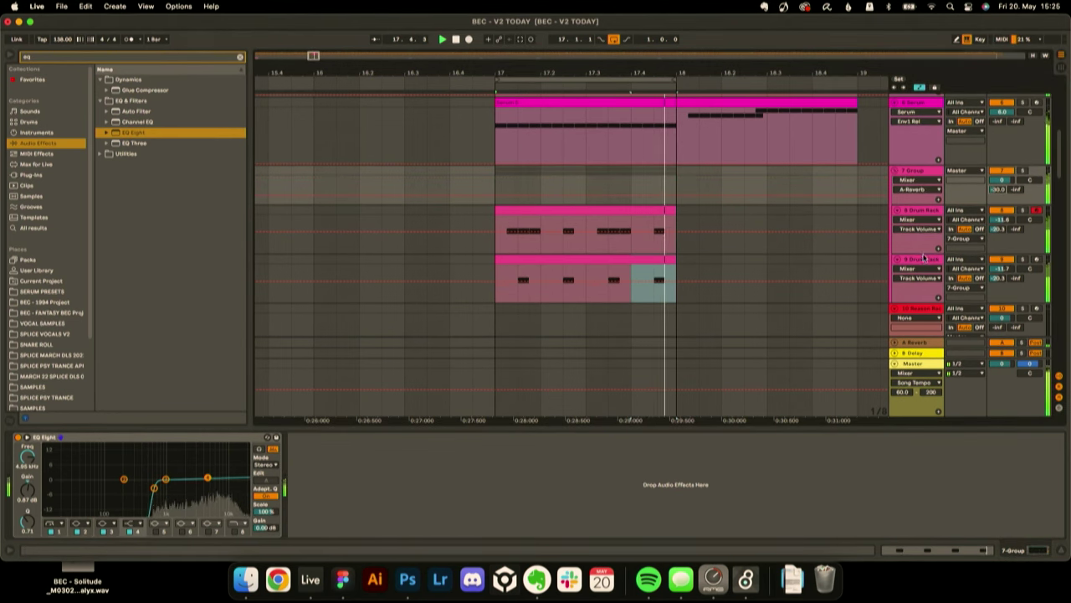
- Clear the browser search and check the device chains of both Drum Rack tracks and their group
{"action": "left_click", "coordinate": [924, 257]}
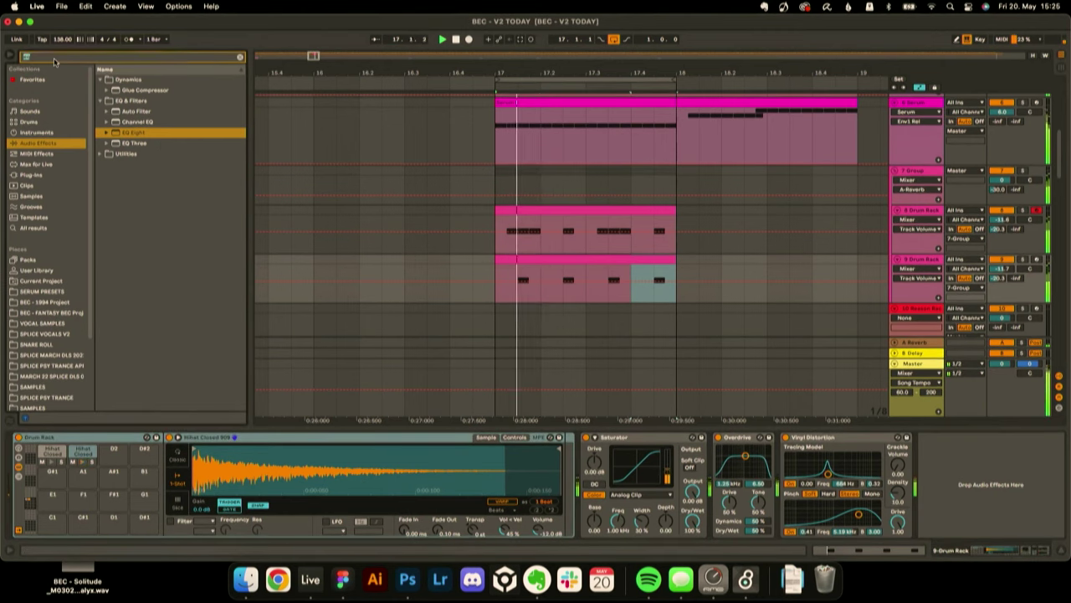
{"action": "key", "text": "BackSpace"}
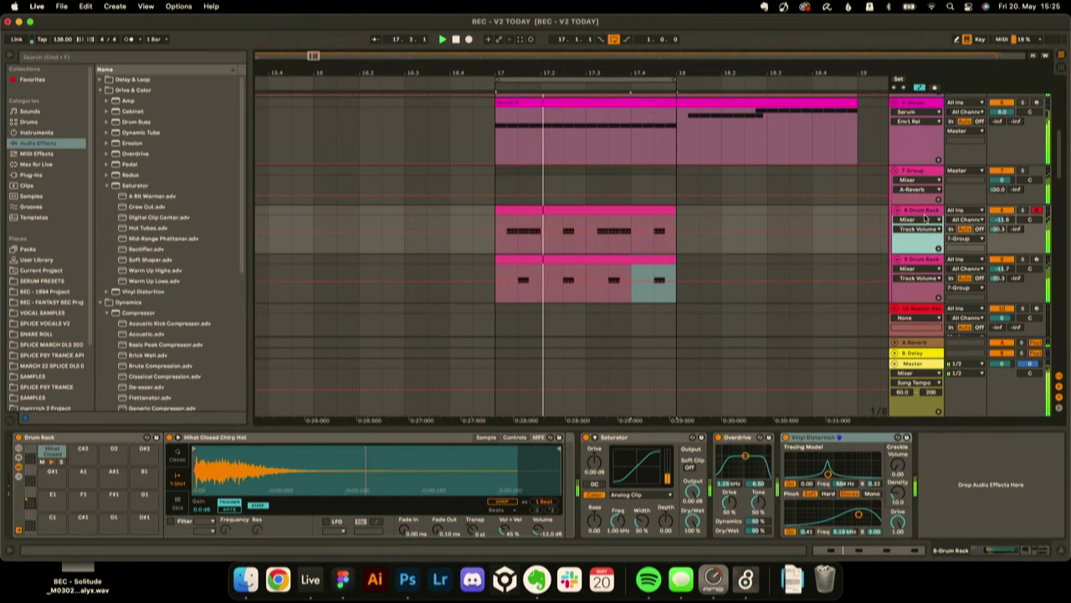
{"action": "left_click", "coordinate": [924, 179]}
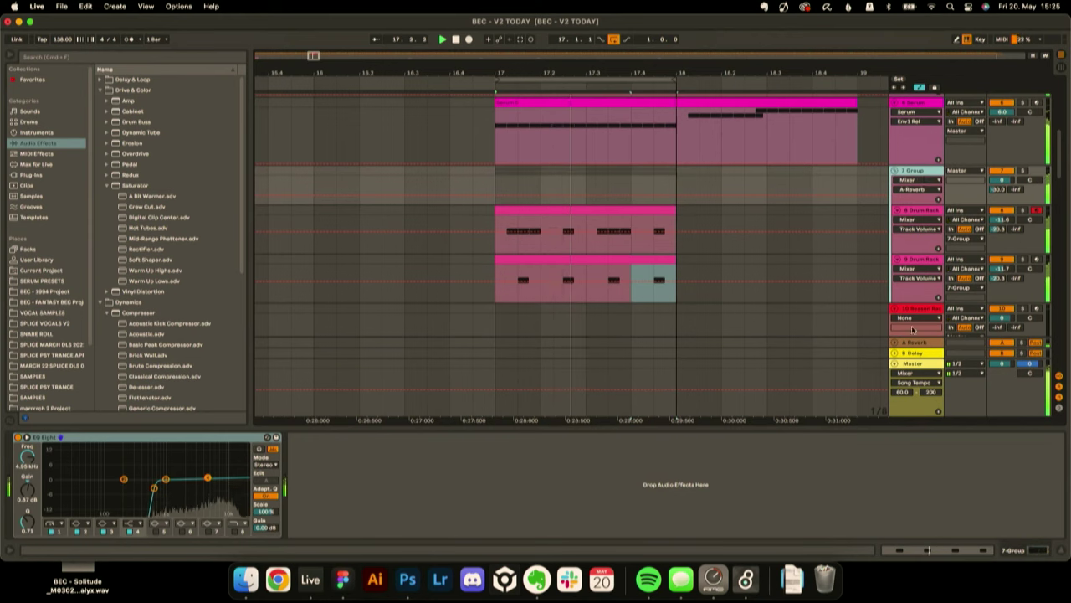
- Duplicate both Drum Rack hi-hat clips repeatedly from bar 17 until they fill the arrangement up to the finish marker
{"action": "scroll", "coordinate": [626, 258], "scroll_direction": "up", "scroll_amount": 2}
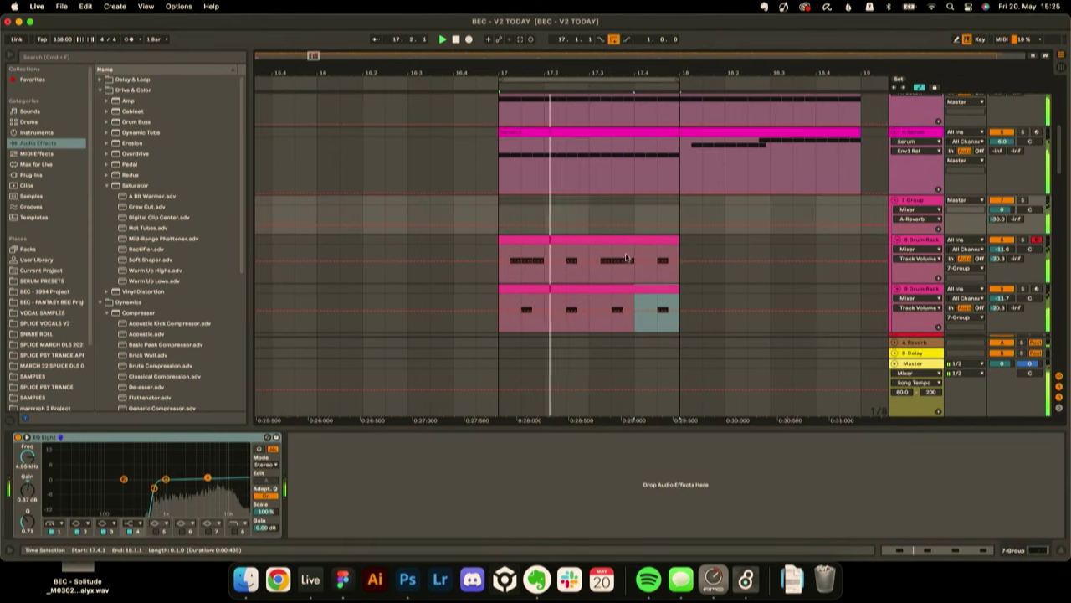
{"action": "left_click", "coordinate": [533, 239]}
{"action": "left_click", "coordinate": [671, 290], "text": "shift"}
{"action": "left_click_drag", "start_coordinate": [683, 72], "coordinate": [310, 69]}
{"action": "key", "text": "super+d"}
{"action": "key", "text": "super+d"}
{"action": "key", "text": "super+d"}
{"action": "key", "text": "super+d"}
{"action": "key", "text": "super+d"}
{"action": "left_click", "coordinate": [446, 240], "text": "shift"}
{"action": "key", "text": "super+d"}
{"action": "key", "text": "super+d"}
{"action": "key", "text": "super+d"}
{"action": "key", "text": "super+d"}
{"action": "key", "text": "super+d"}
{"action": "key", "text": "super+d"}
{"action": "key", "text": "super+d"}
{"action": "key", "text": "super+d"}
{"action": "key", "text": "super+d"}
{"action": "key", "text": "super+d"}
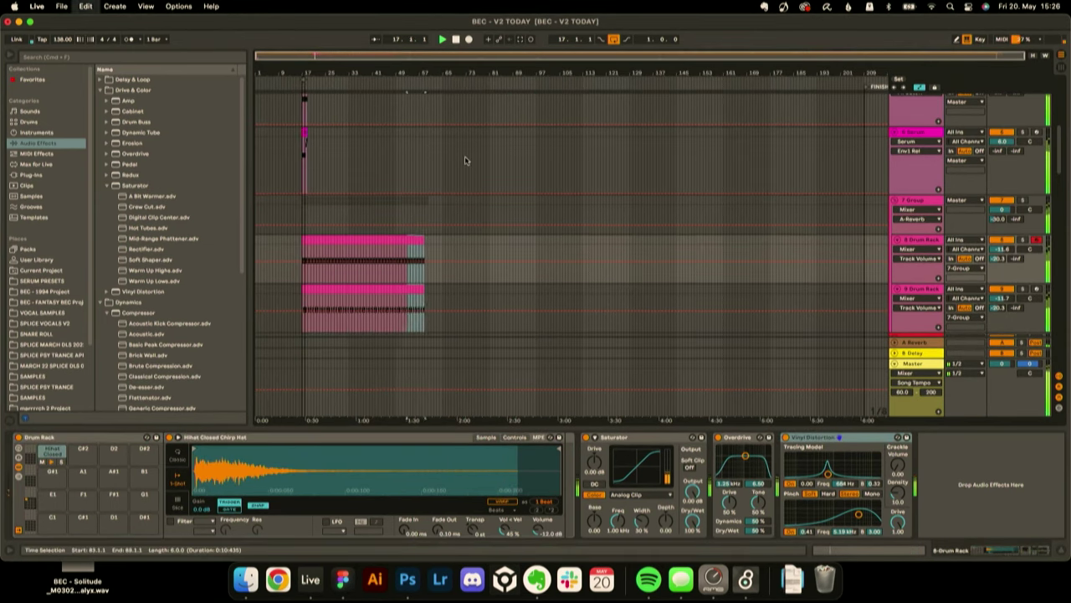
{"action": "key", "text": "super+d"}
{"action": "key", "text": "super+d"}
{"action": "key", "text": "super+d"}
{"action": "key", "text": "super+d"}
{"action": "key", "text": "super+d"}
{"action": "key", "text": "super+d"}
{"action": "key", "text": "super+d"}
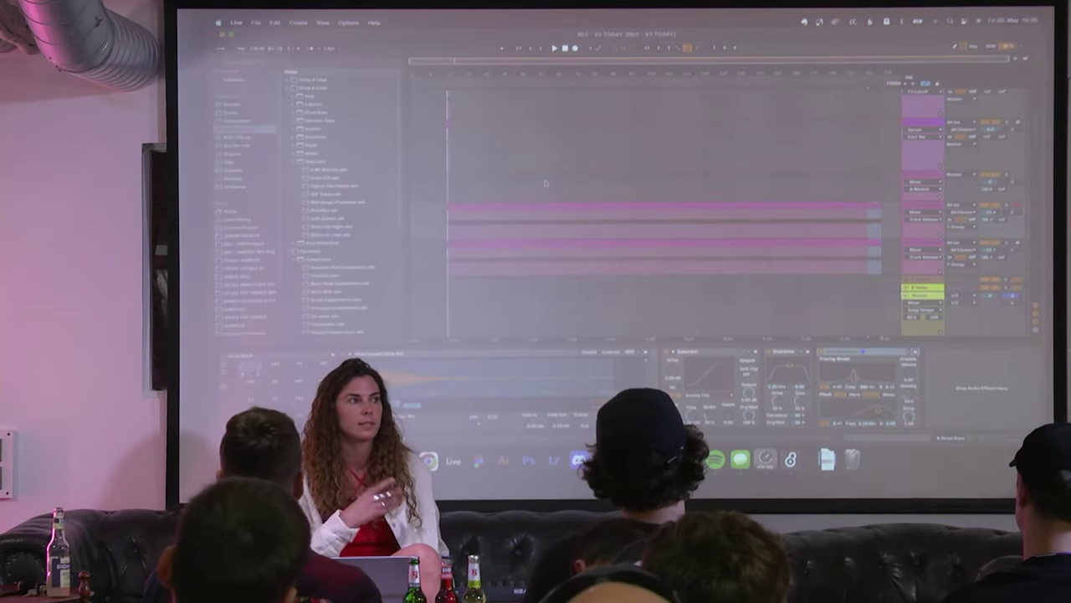
- Duplicate the clips on Serum tracks 5 and 6 repeatedly from bar 17 until they match the length of the hi-hat clips
{"action": "scroll", "coordinate": [537, 136], "scroll_direction": "up", "scroll_amount": 3}
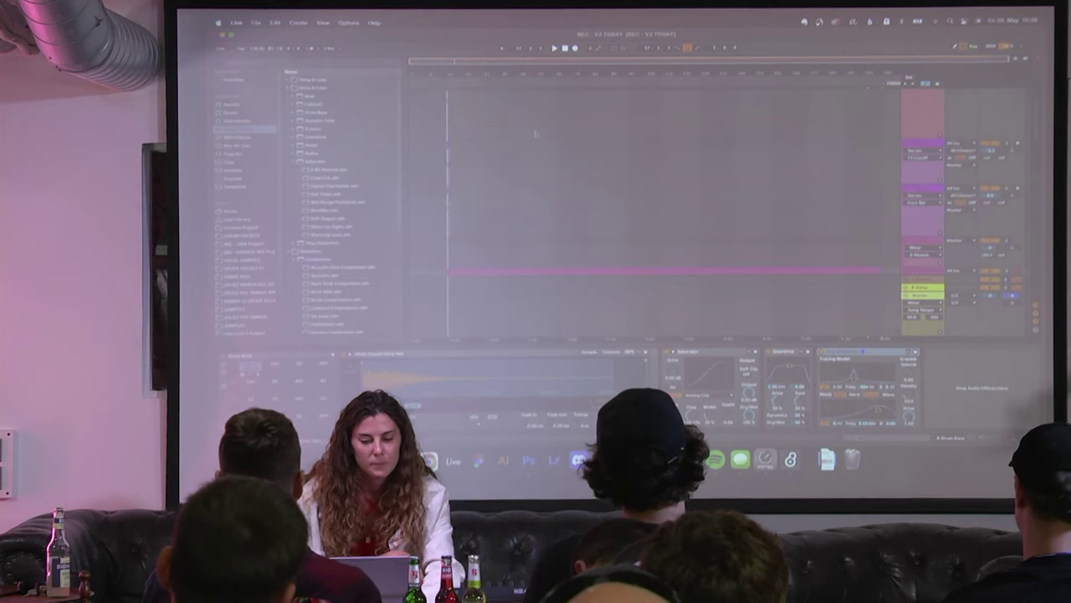
{"action": "scroll", "coordinate": [536, 135], "scroll_direction": "up", "scroll_amount": 5}
{"action": "left_click", "coordinate": [533, 146]}
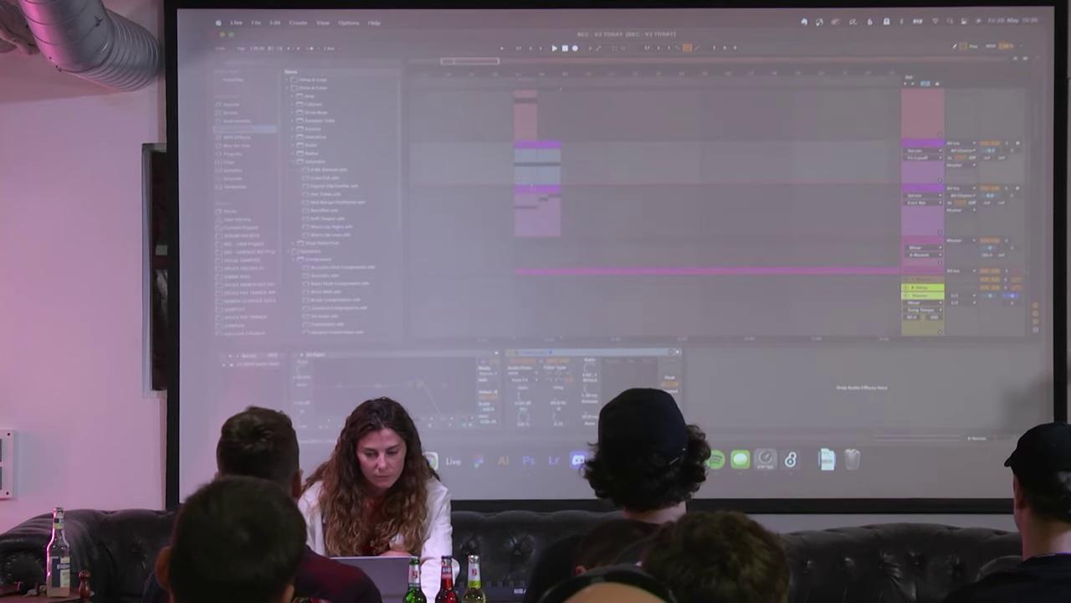
{"action": "left_click", "coordinate": [531, 188], "text": "shift"}
{"action": "key", "text": "super+d"}
{"action": "key", "text": "super+d"}
{"action": "key", "text": "super+d"}
{"action": "scroll", "coordinate": [549, 131], "scroll_direction": "down", "scroll_amount": 5}
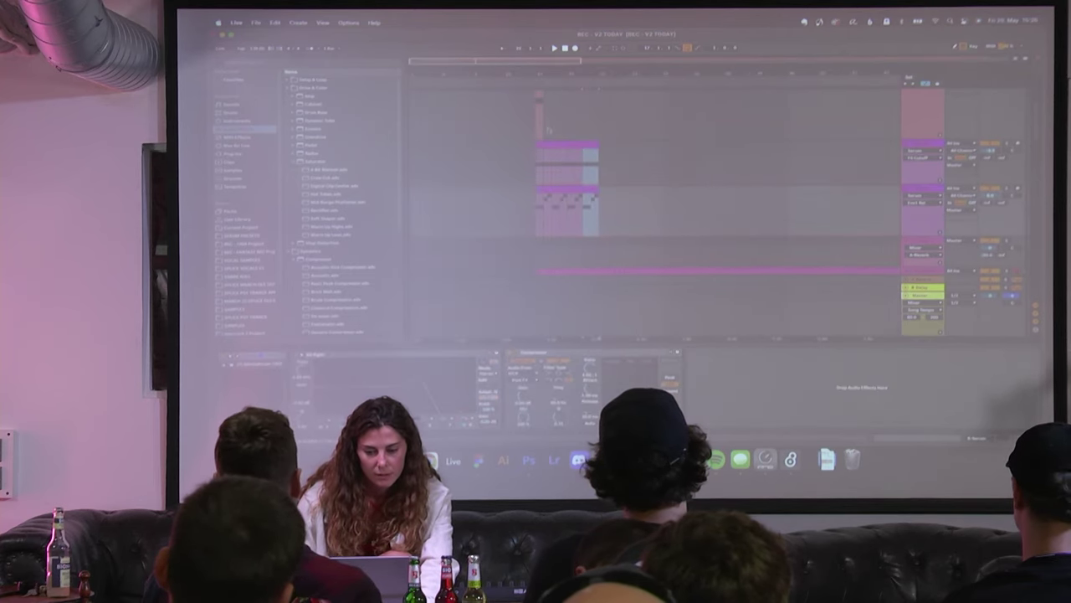
{"action": "left_click", "coordinate": [539, 143], "text": "shift"}
{"action": "key", "text": "super+d"}
{"action": "key", "text": "super+d"}
{"action": "key", "text": "super+d"}
{"action": "key", "text": "super+d"}
{"action": "key", "text": "super+d"}
{"action": "key", "text": "super+d"}
{"action": "left_click_drag", "start_coordinate": [562, 75], "coordinate": [486, 75]}
{"action": "key", "text": "super+d"}
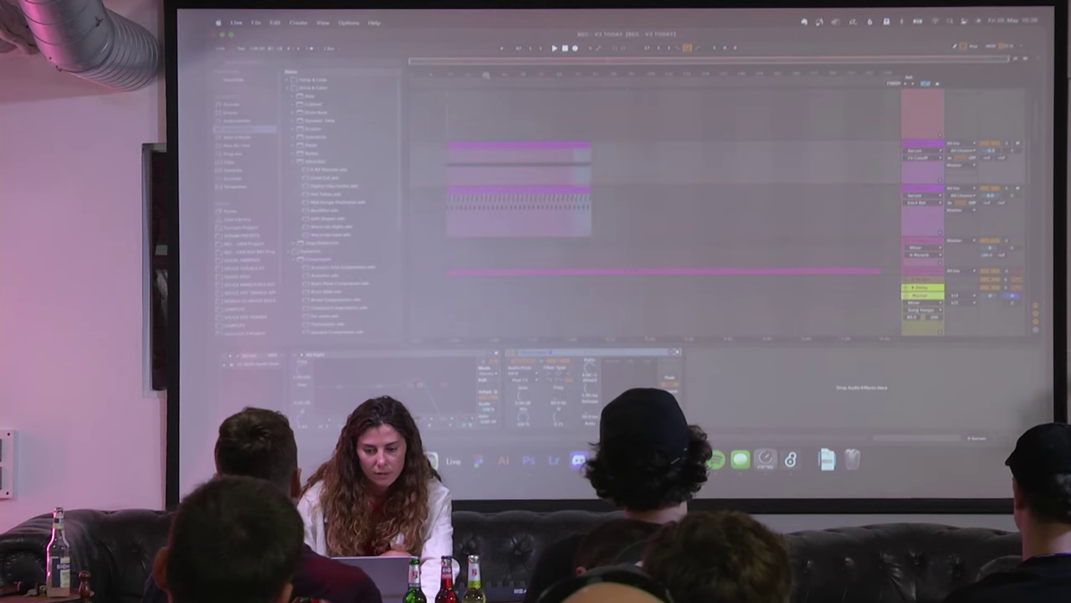
{"action": "key", "text": "super+d"}
{"action": "key", "text": "super+d"}
{"action": "key", "text": "super+d"}
{"action": "key", "text": "super+d"}
{"action": "key", "text": "super+d"}
{"action": "key", "text": "super+d"}
{"action": "key", "text": "super+d"}
{"action": "key", "text": "super+d"}
{"action": "key", "text": "super+d"}
{"action": "key", "text": "super+d"}
{"action": "key", "text": "super+d"}
{"action": "key", "text": "super+d"}
{"action": "key", "text": "super+d"}
{"action": "key", "text": "super+d"}
{"action": "key", "text": "super+d"}
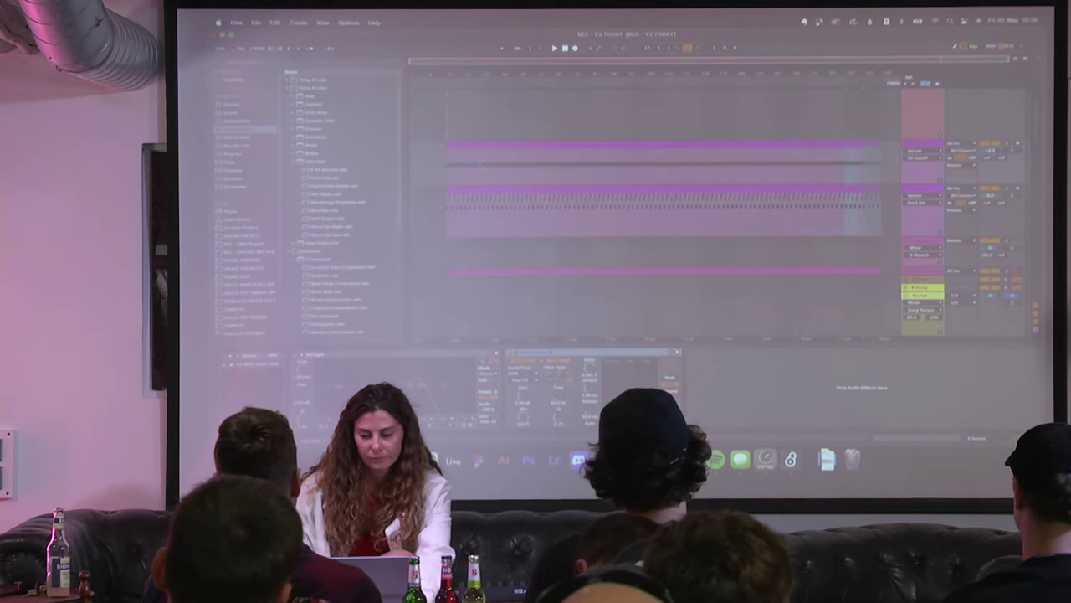
- Play the arrangement with looping off from just before the short Serum clip at bar 16
{"action": "scroll", "coordinate": [469, 193], "scroll_direction": "up", "scroll_amount": 4}
{"action": "scroll", "coordinate": [459, 201], "scroll_direction": "down", "scroll_amount": 4}
{"action": "left_click", "coordinate": [435, 195]}
{"action": "key", "text": "space"}
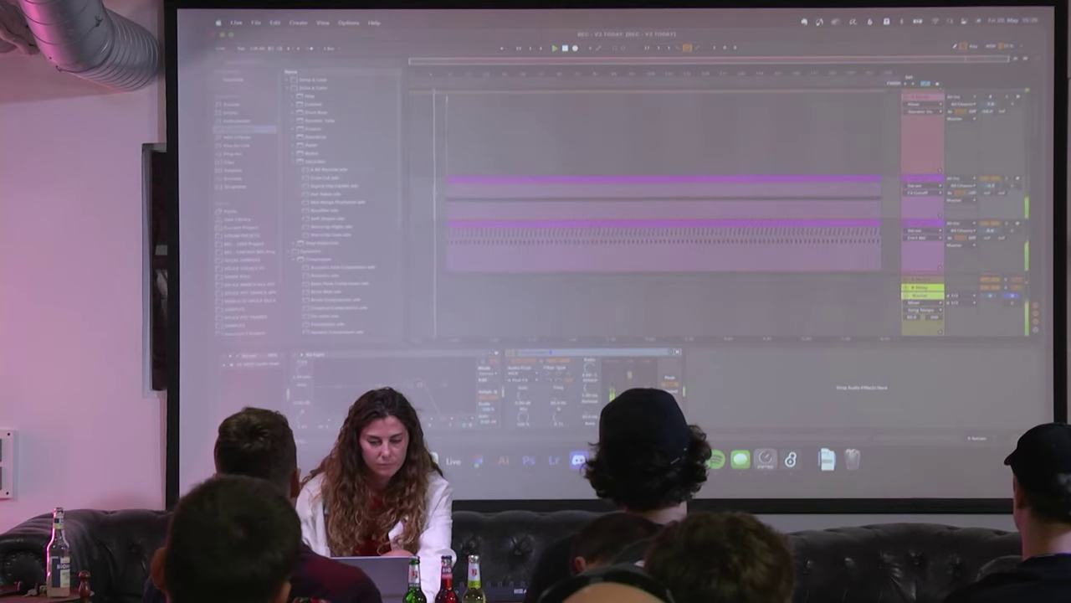
{"action": "left_click_drag", "start_coordinate": [448, 73], "coordinate": [448, 151]}
{"action": "mouse_move", "coordinate": [448, 83]}
{"action": "left_mouse_down"}
{"action": "mouse_move", "coordinate": [490, 98]}
{"action": "mouse_move", "coordinate": [440, 107]}
{"action": "left_mouse_up"}
{"action": "left_click", "coordinate": [453, 134]}
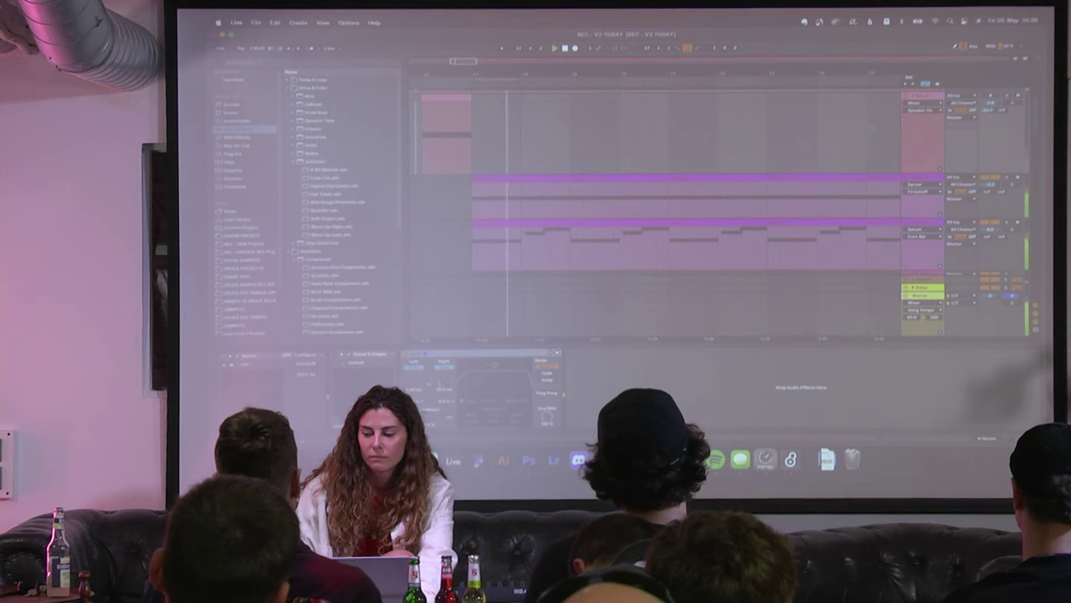
{"action": "key", "text": "space"}
{"action": "key", "text": "space"}
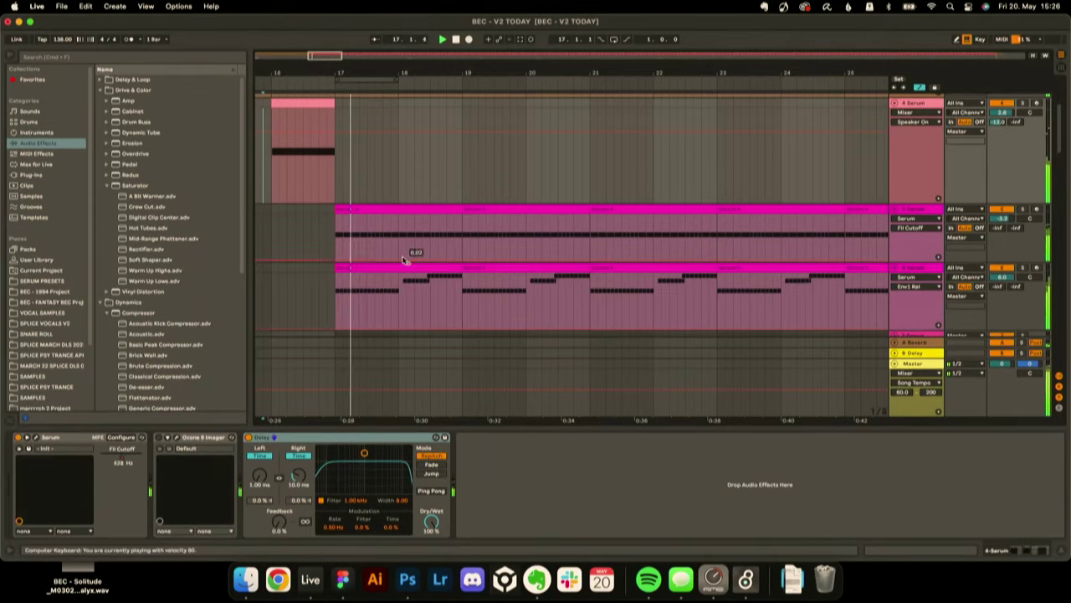
- Draw a rising automation ramp for the Master EQ Eight's first-band frequency leading into bar 25, reaching about 469 Hz
{"action": "scroll", "coordinate": [512, 128], "scroll_direction": "left", "scroll_amount": 3}
{"action": "left_click_drag", "start_coordinate": [484, 74], "coordinate": [484, 70]}
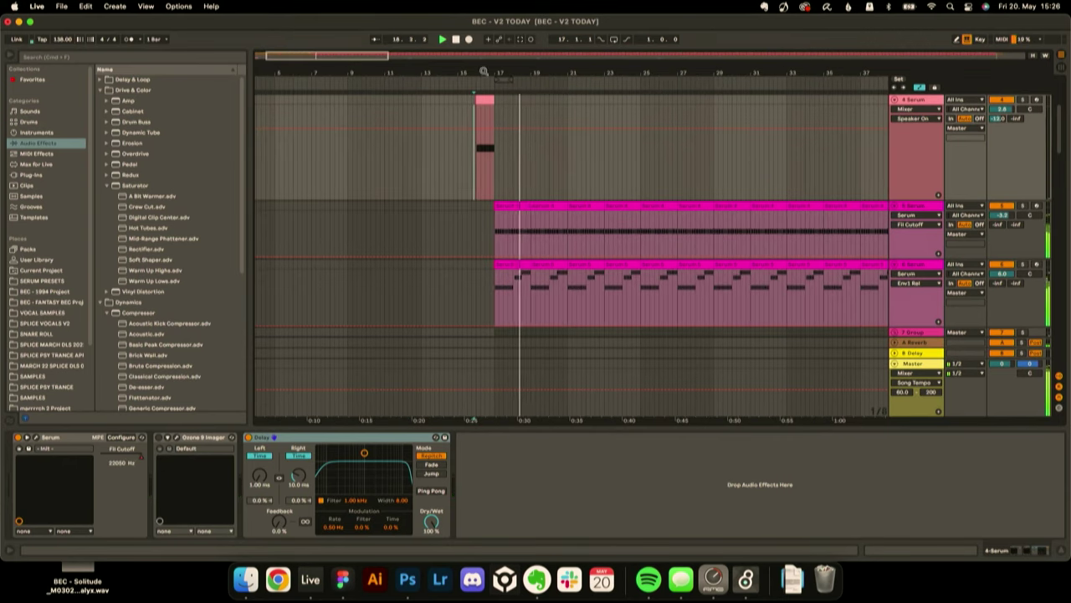
{"action": "scroll", "coordinate": [500, 239], "scroll_direction": "up", "scroll_amount": 1}
{"action": "scroll", "coordinate": [500, 239], "scroll_direction": "down", "scroll_amount": 2}
{"action": "scroll", "coordinate": [500, 240], "scroll_direction": "right", "scroll_amount": 2}
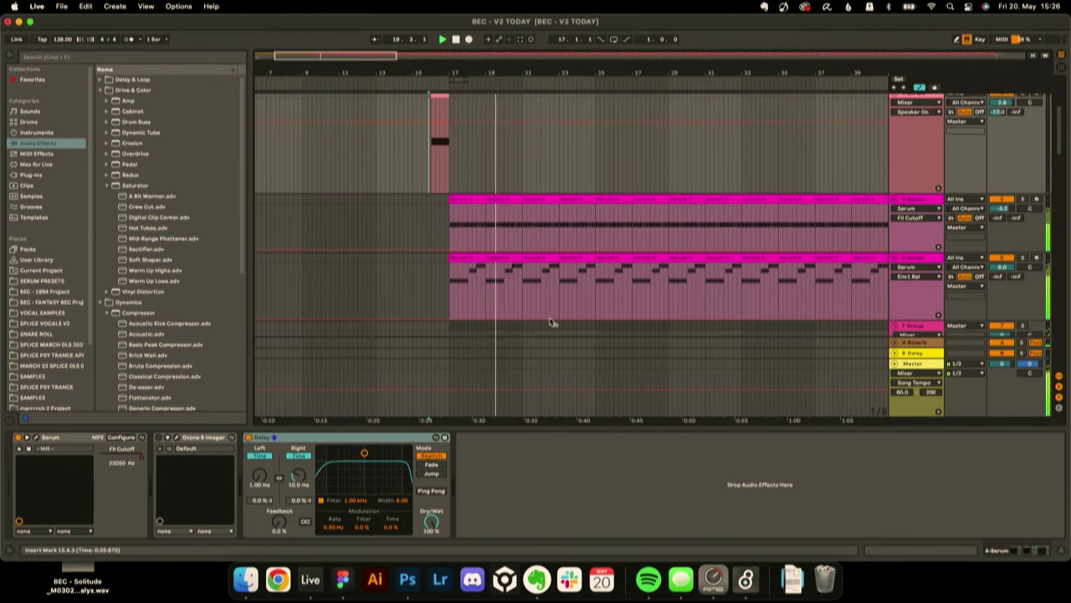
{"action": "left_click", "coordinate": [913, 364]}
{"action": "left_click", "coordinate": [18, 437]}
{"action": "left_click", "coordinate": [26, 456]}
{"action": "key", "text": "b"}
{"action": "left_click_drag", "start_coordinate": [532, 413], "coordinate": [595, 393]}
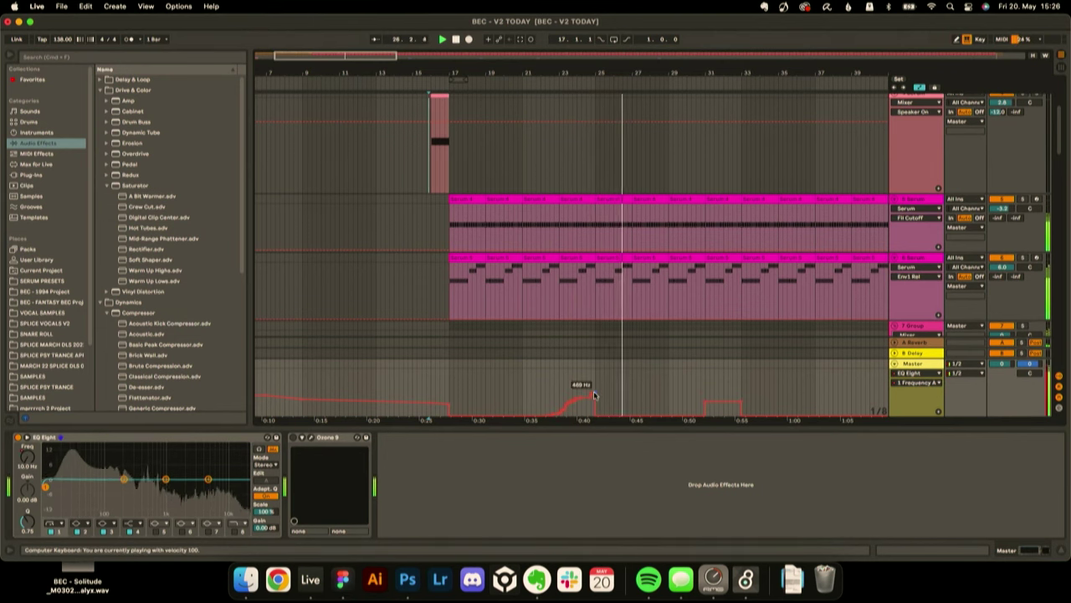
{"action": "left_click_drag", "start_coordinate": [703, 72], "coordinate": [502, 33]}
{"action": "scroll", "coordinate": [538, 375], "scroll_direction": "up", "scroll_amount": 3}
{"action": "scroll", "coordinate": [538, 376], "scroll_direction": "down", "scroll_amount": 2}
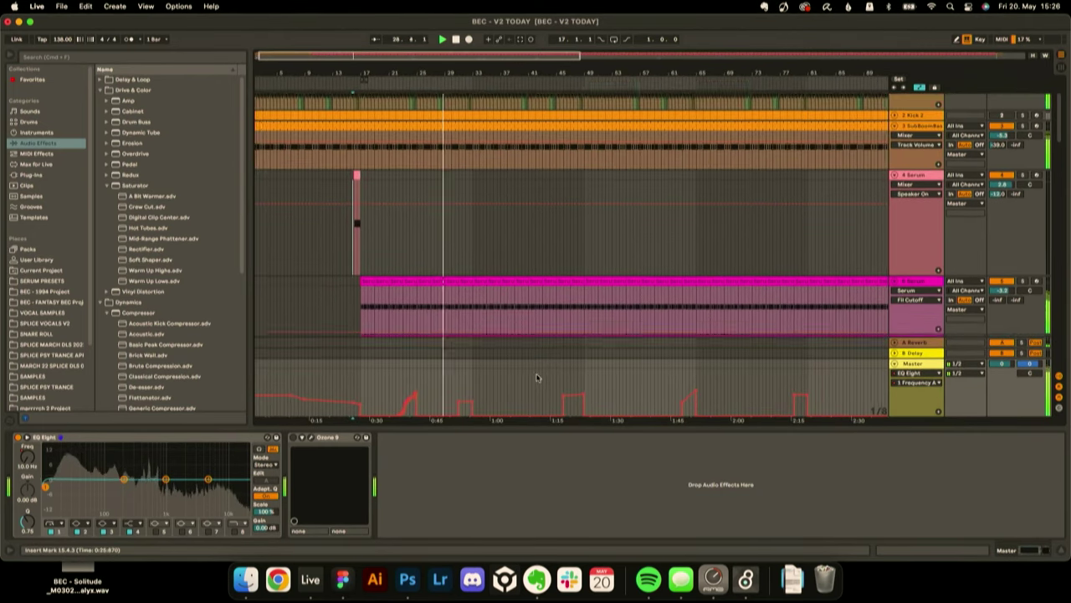
{"action": "scroll", "coordinate": [537, 378], "scroll_direction": "down", "scroll_amount": 1}
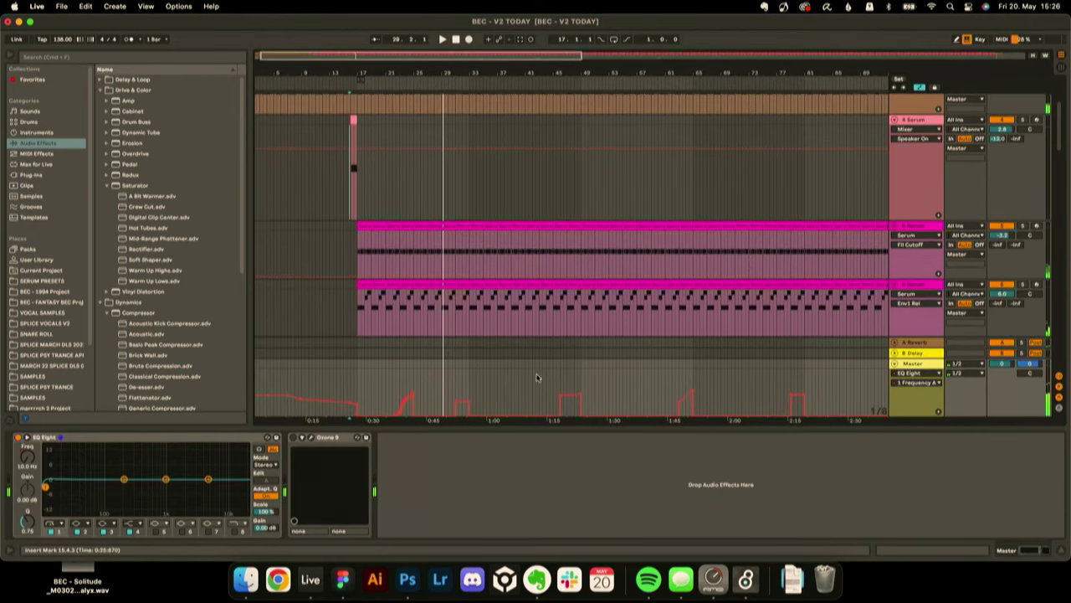